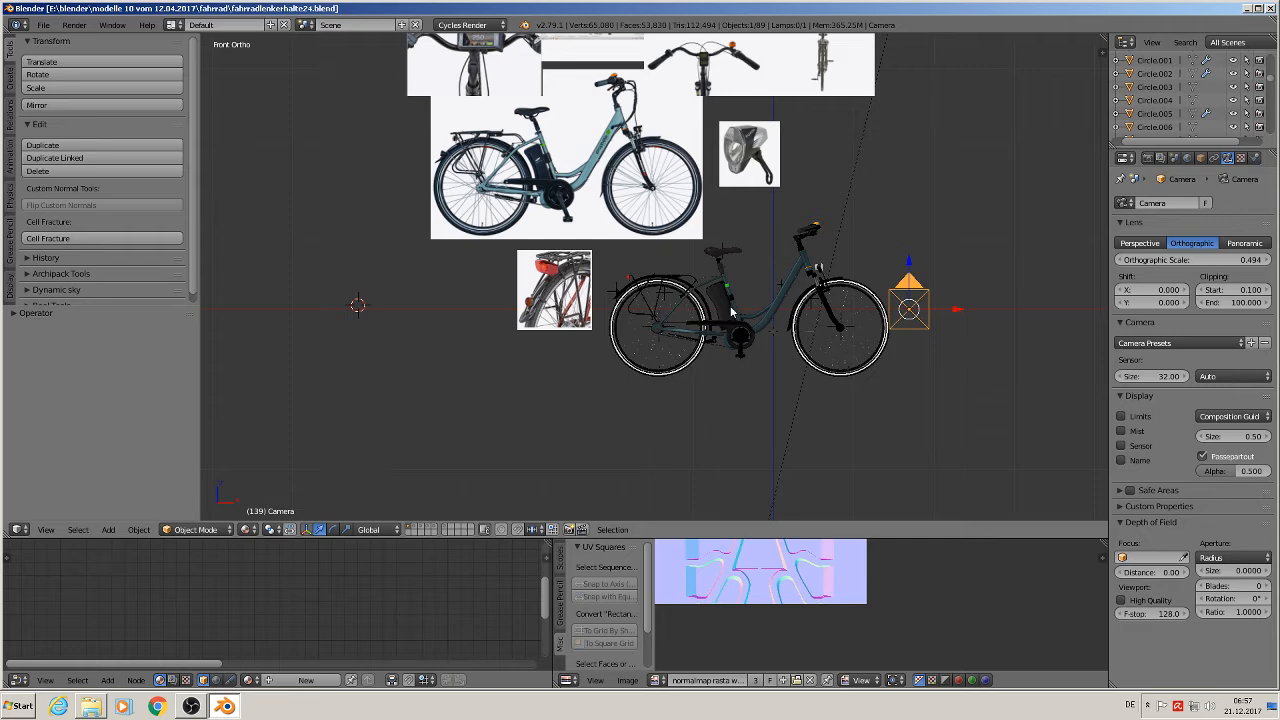
Turn on the Screencast Keys display for the 3D view and hide the properties region again
{"action": "scroll", "coordinate": [733, 313], "scroll_direction": "up", "scroll_amount": 6}
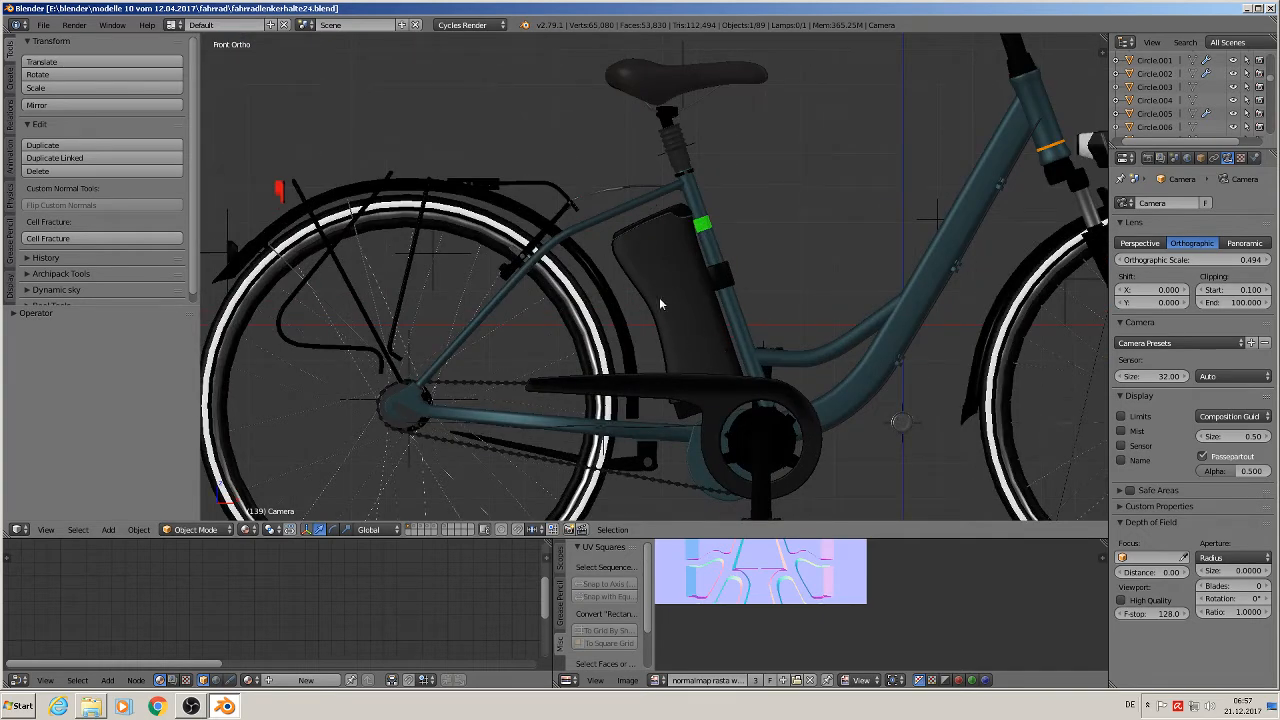
{"action": "key", "text": "n"}
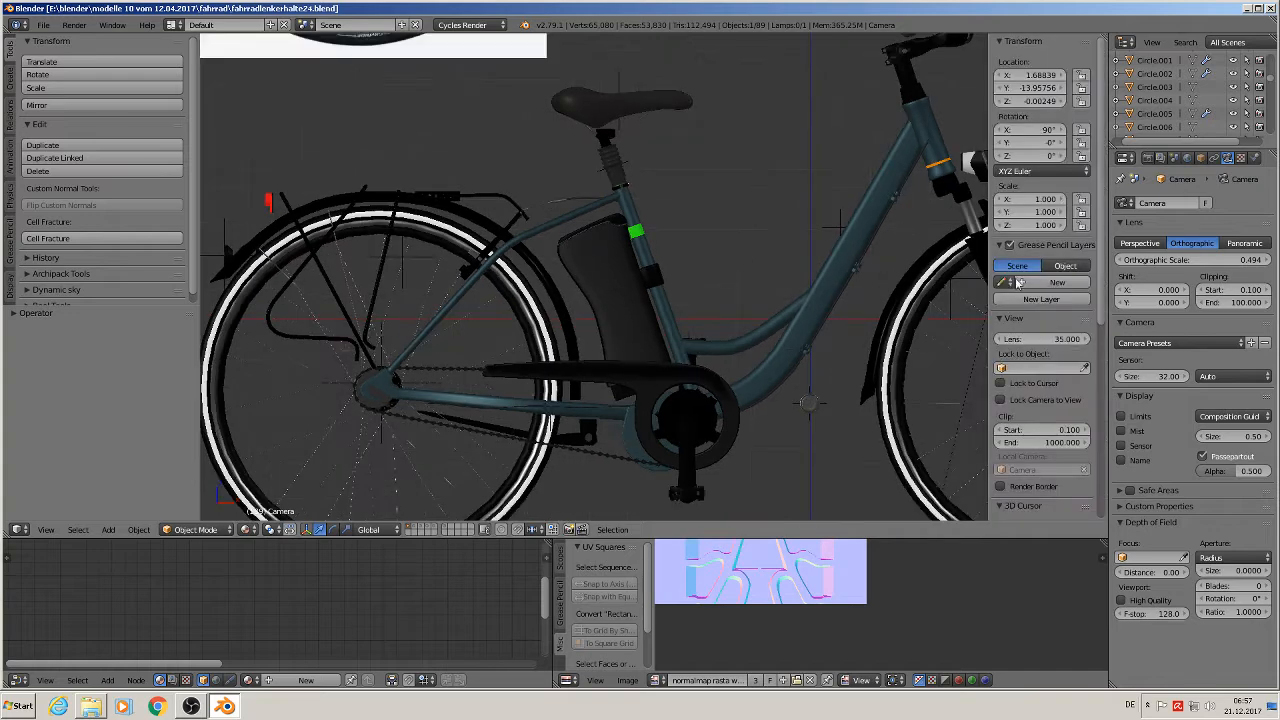
{"action": "scroll", "coordinate": [1015, 392], "scroll_direction": "down", "scroll_amount": 8}
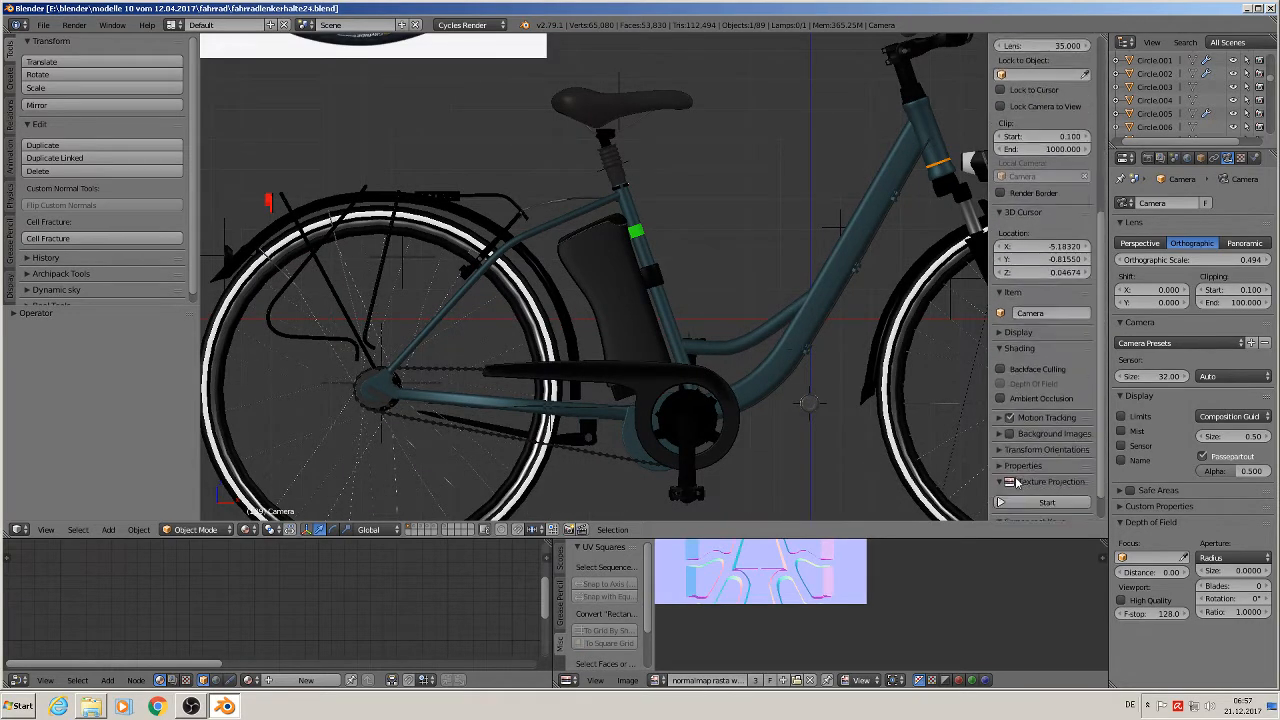
{"action": "left_click", "coordinate": [1033, 512]}
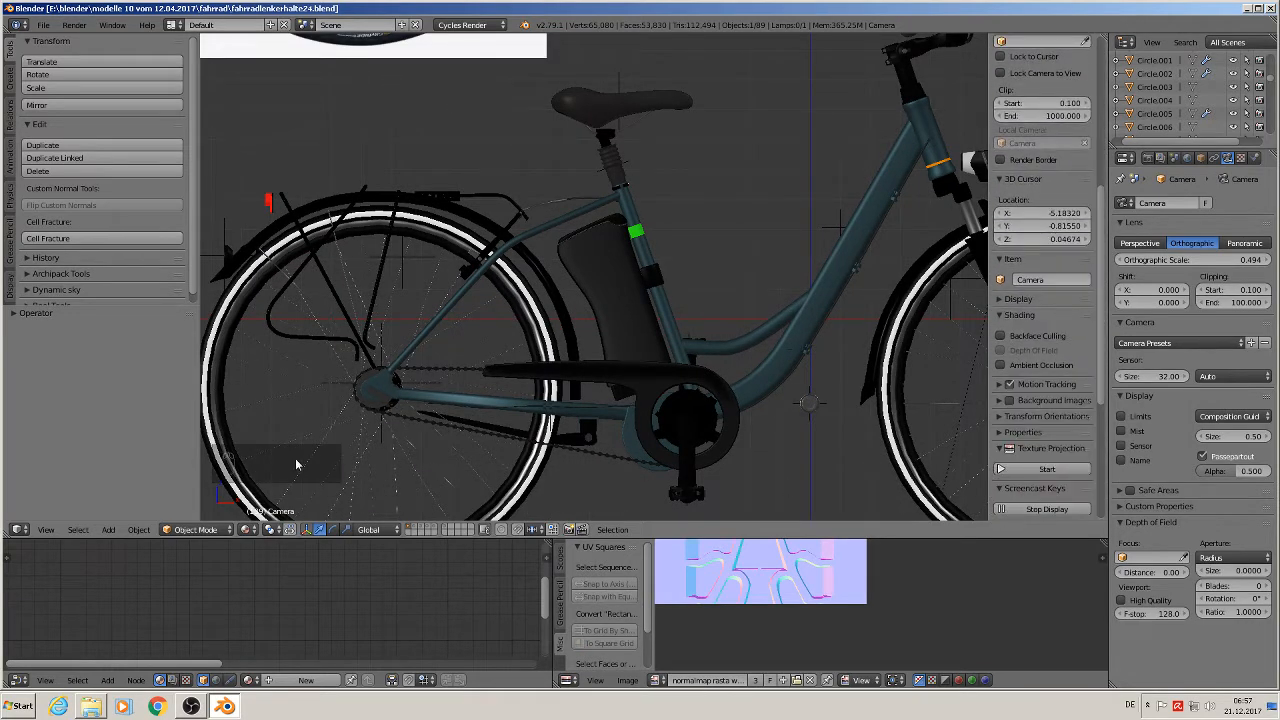
{"action": "key", "text": "n"}
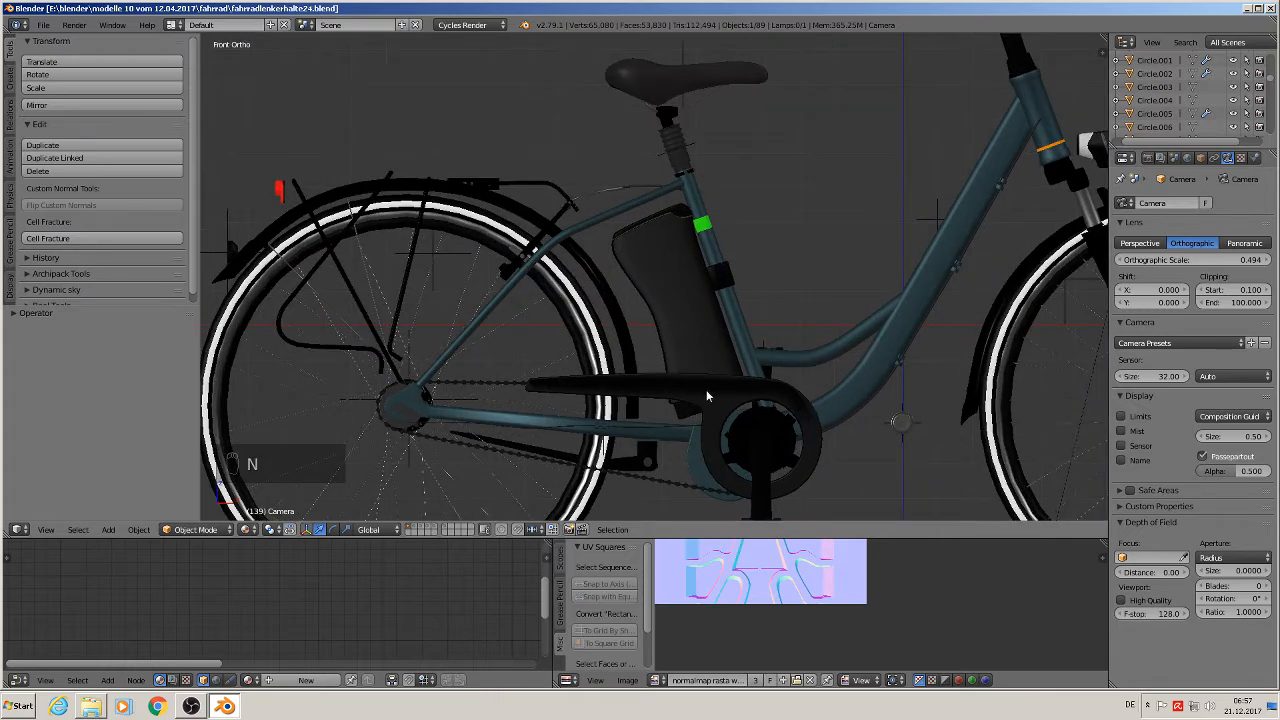
Give the bike's battery case its own copy of the black plastic material and name it "black plastic glossy + plogo6+text"
{"action": "right_click", "coordinate": [689, 267]}
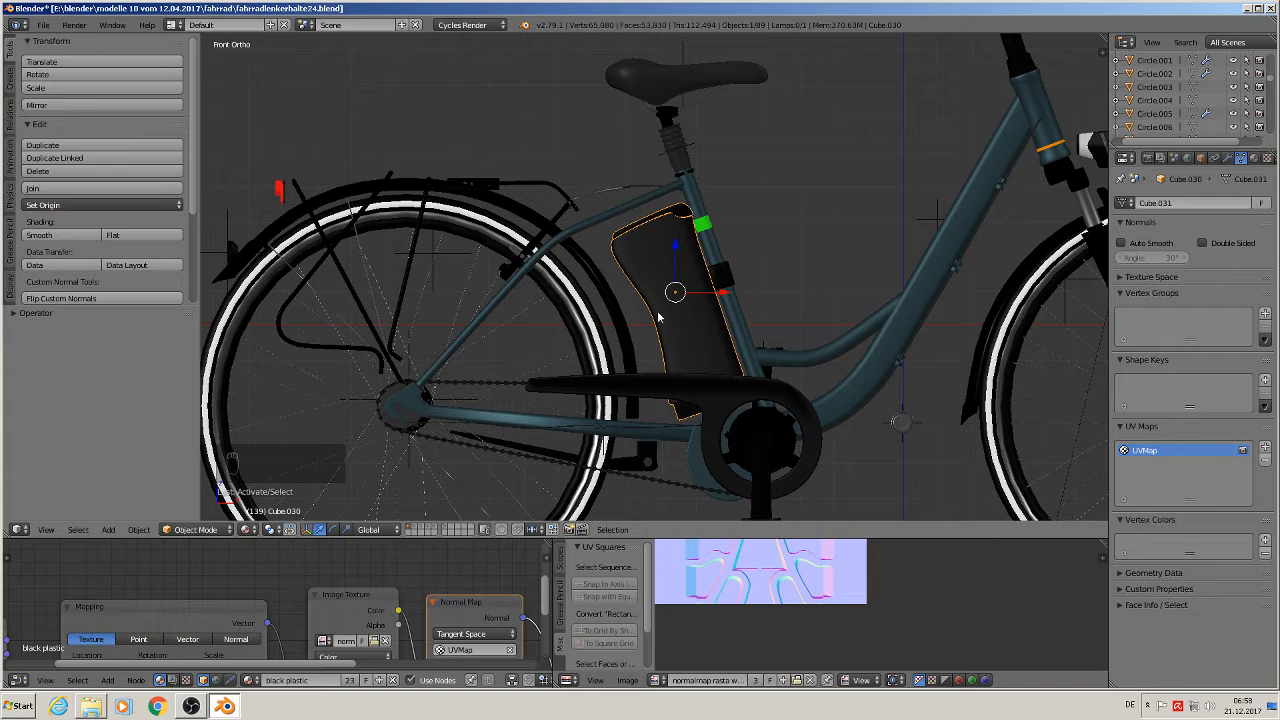
{"action": "key", "text": "KP_Decimal"}
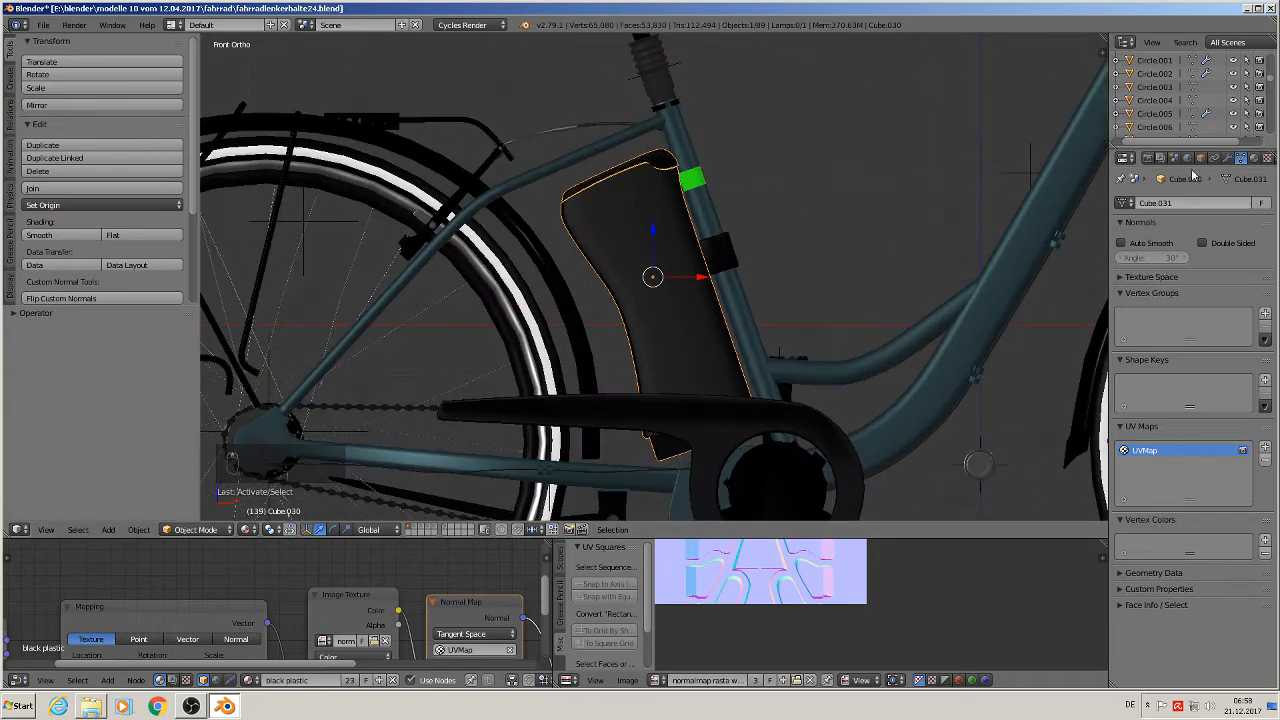
{"action": "left_click", "coordinate": [1255, 158]}
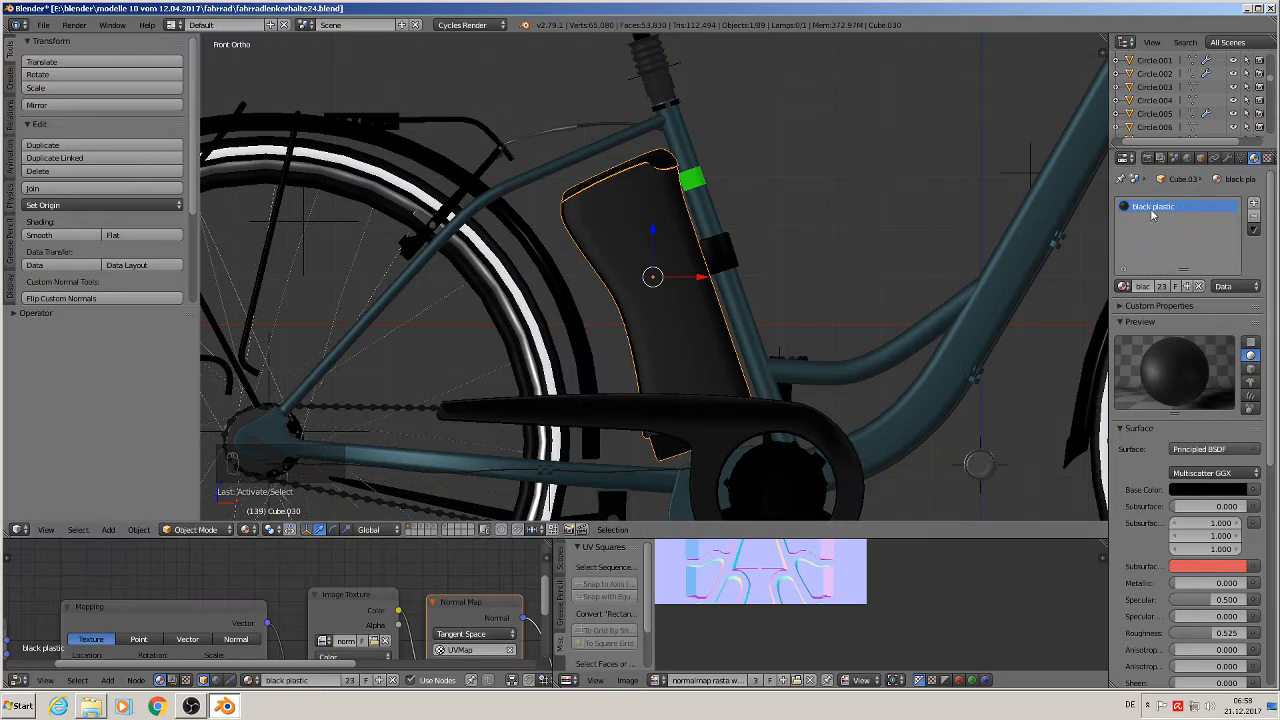
{"action": "left_click", "coordinate": [1163, 290]}
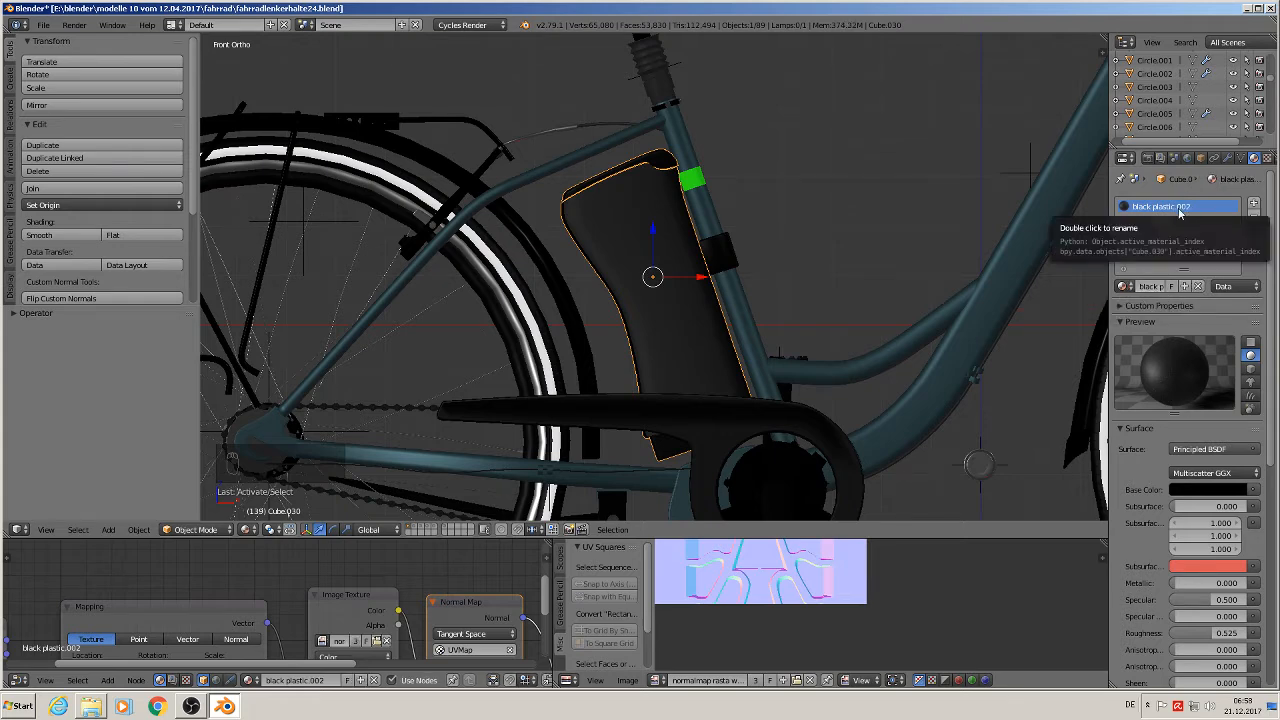
{"action": "left_click", "coordinate": [1143, 286]}
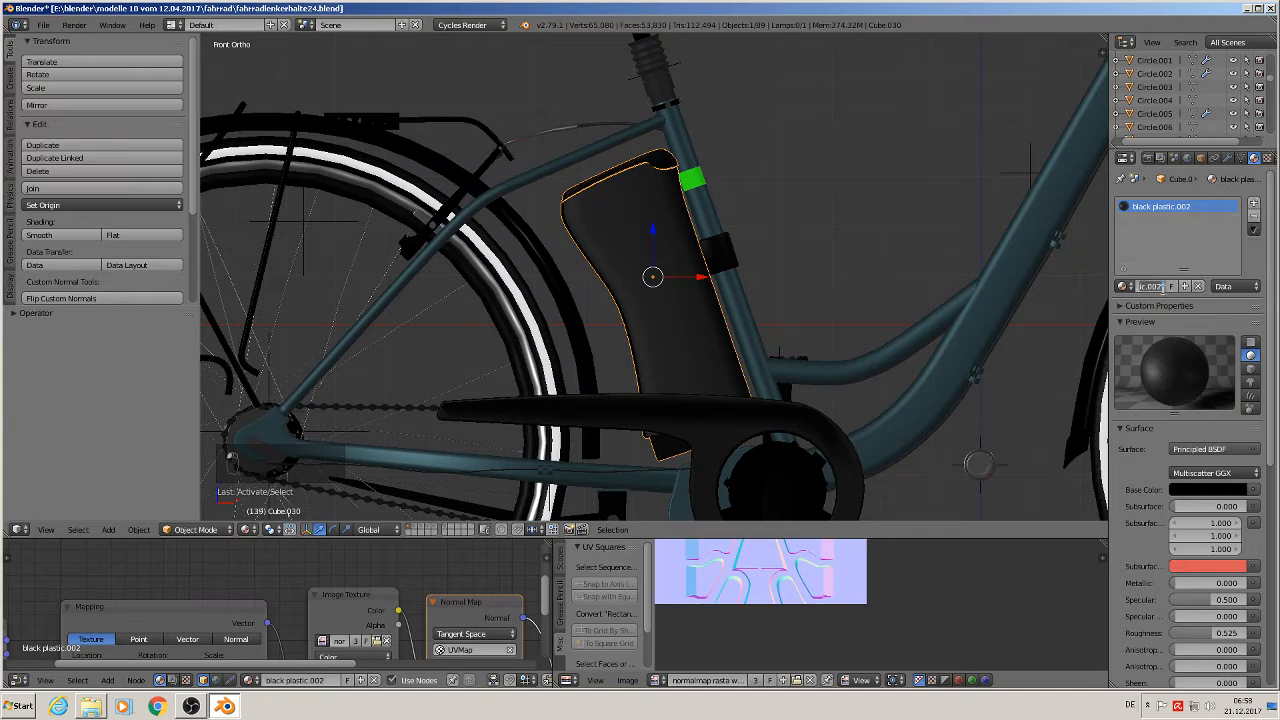
{"action": "left_click", "coordinate": [1163, 285]}
{"action": "type", "text": "gloss"}
{"action": "key", "text": "Return"}
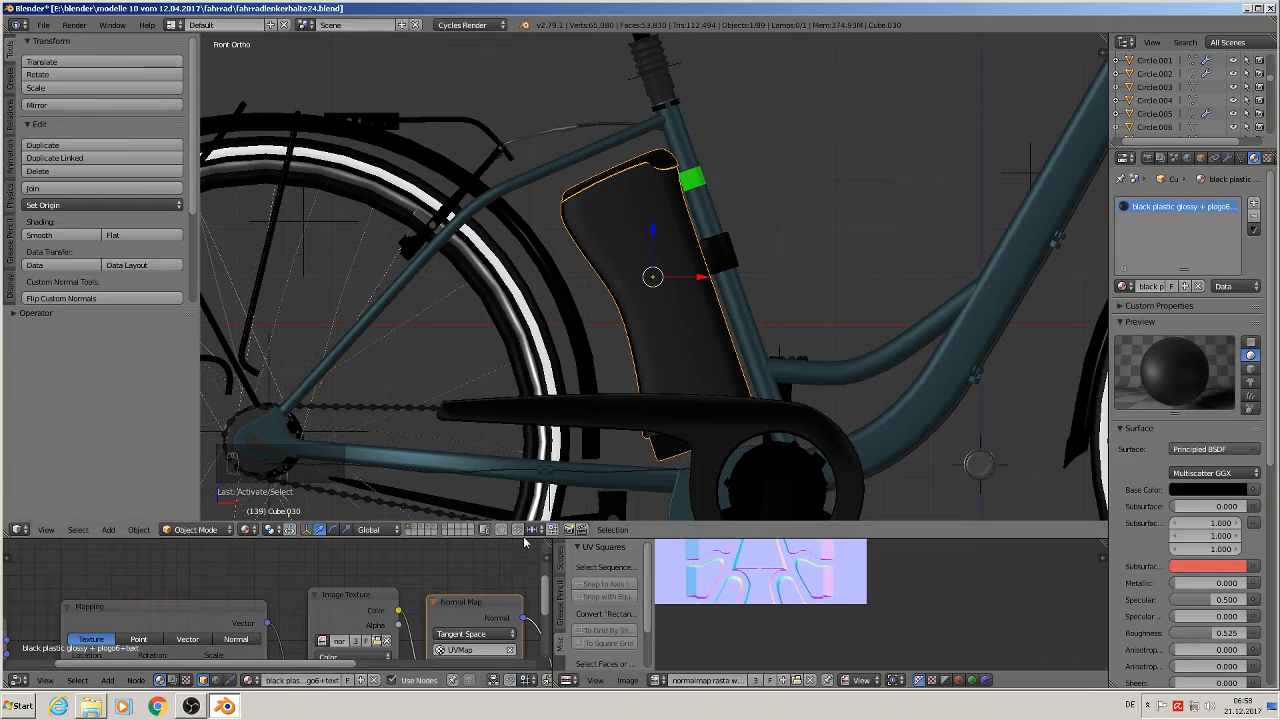
Enlarge the node editor and set the Principled BSDF roughness of the battery material to 0.292
{"action": "left_click_drag", "start_coordinate": [521, 537], "coordinate": [520, 392]}
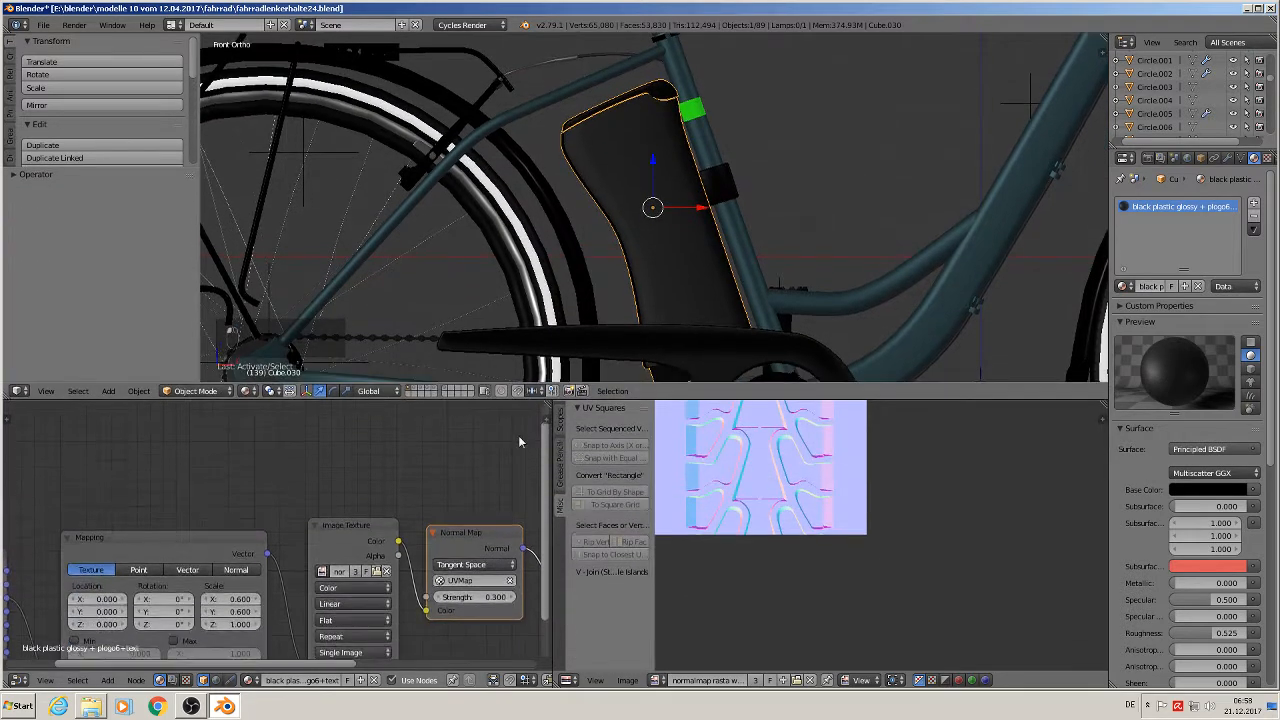
{"action": "scroll", "coordinate": [465, 520], "scroll_direction": "down", "scroll_amount": 2}
{"action": "middle_click_drag", "start_coordinate": [465, 520], "coordinate": [116, 441]}
{"action": "scroll", "coordinate": [196, 512], "scroll_direction": "up", "scroll_amount": 3}
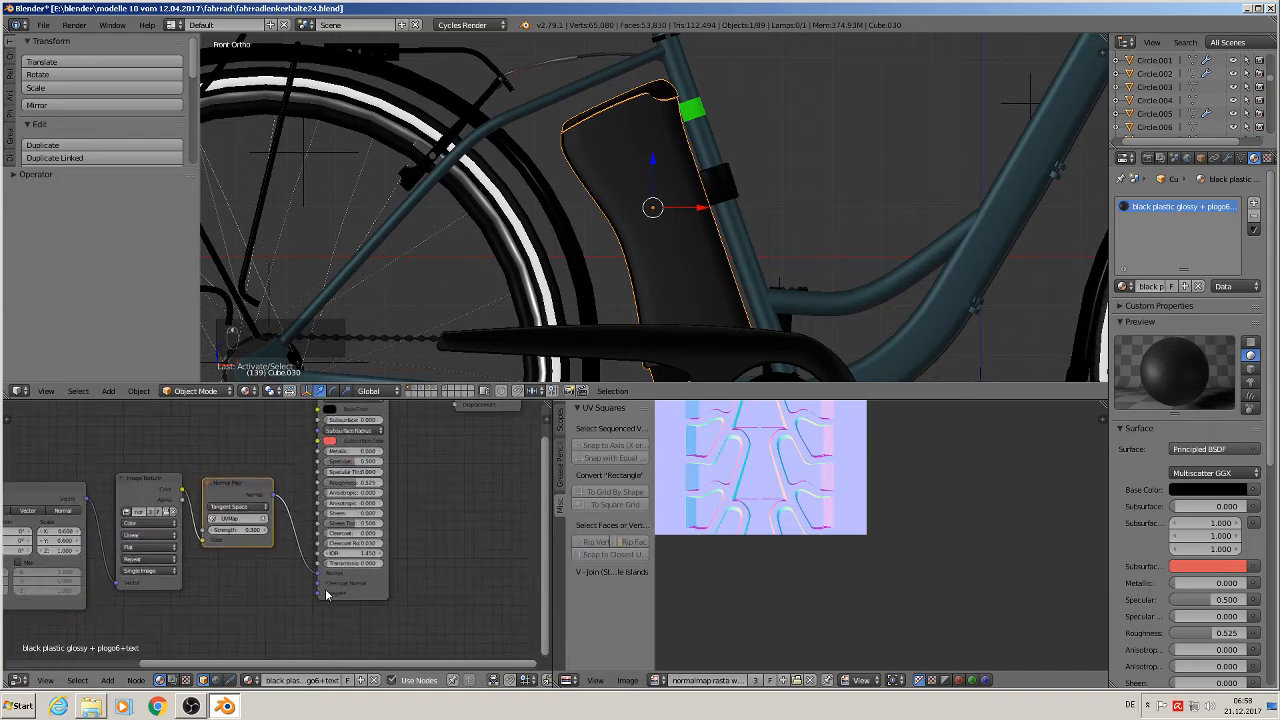
{"action": "scroll", "coordinate": [432, 580], "scroll_direction": "up", "scroll_amount": 2}
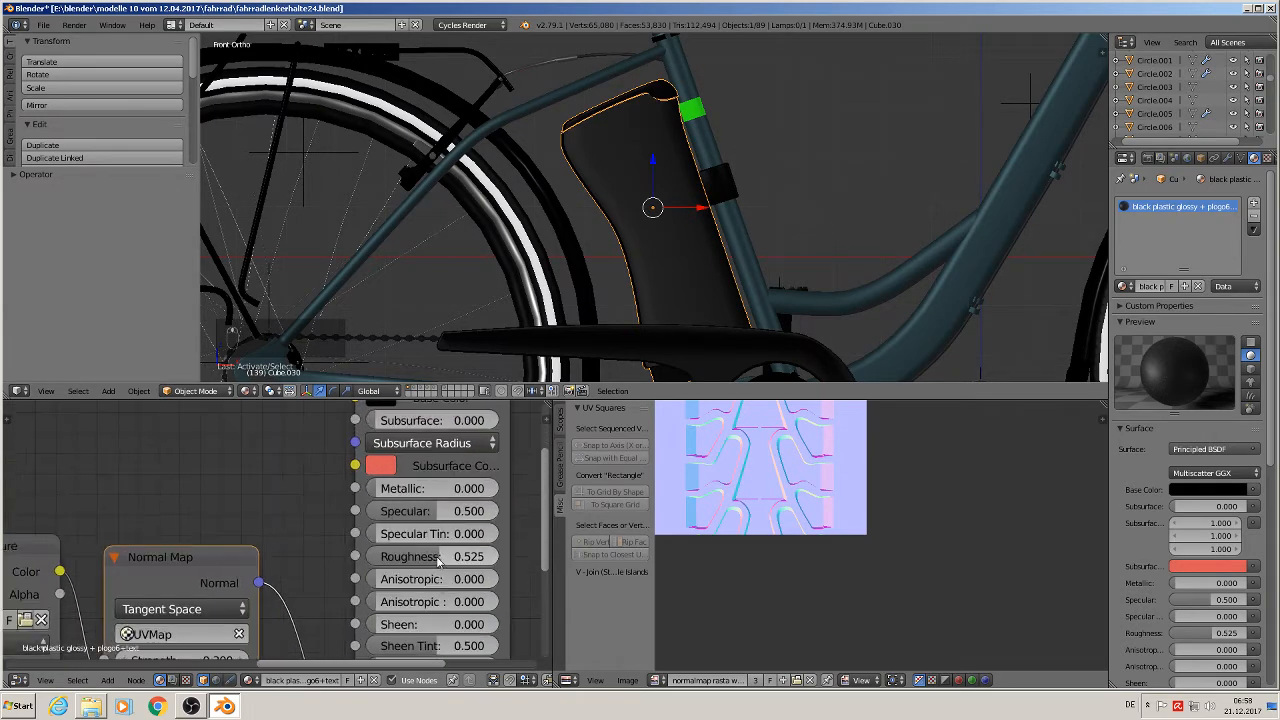
{"action": "left_click_drag", "start_coordinate": [443, 558], "coordinate": [413, 558]}
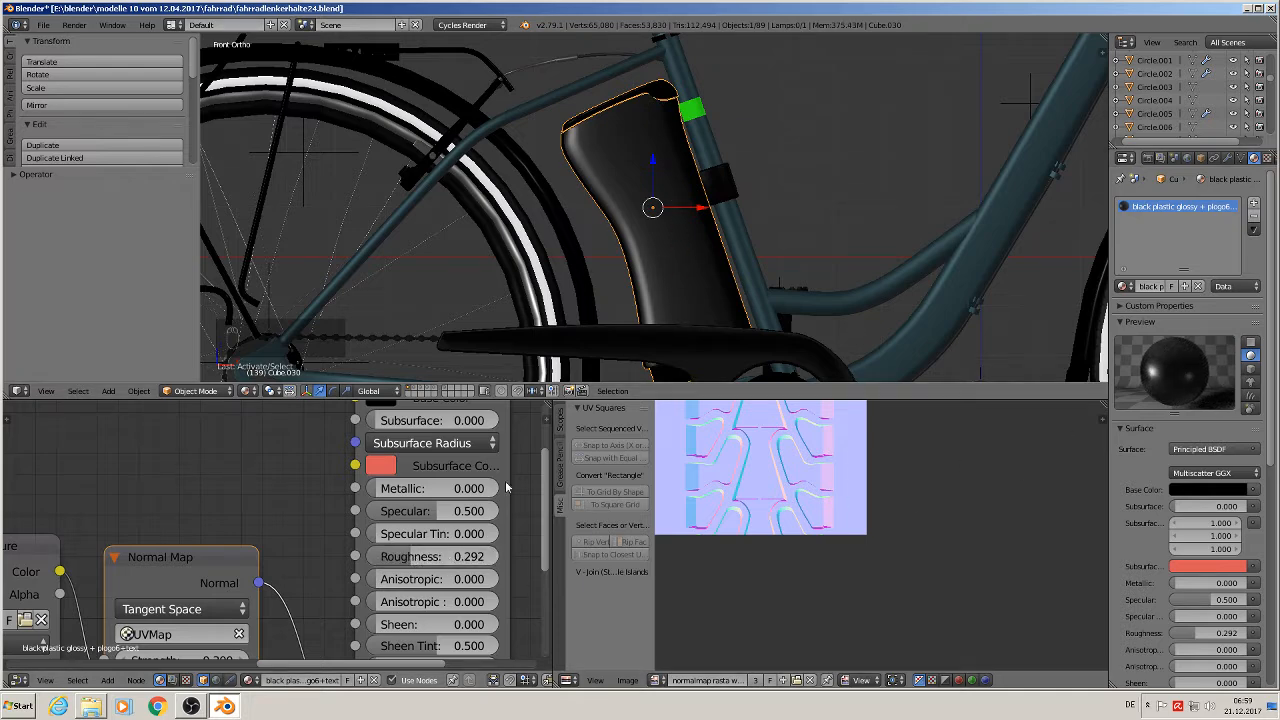
Move the Material Output node farther away from the Principled BSDF to make room for more nodes
{"action": "scroll", "coordinate": [385, 565], "scroll_direction": "down", "scroll_amount": 3}
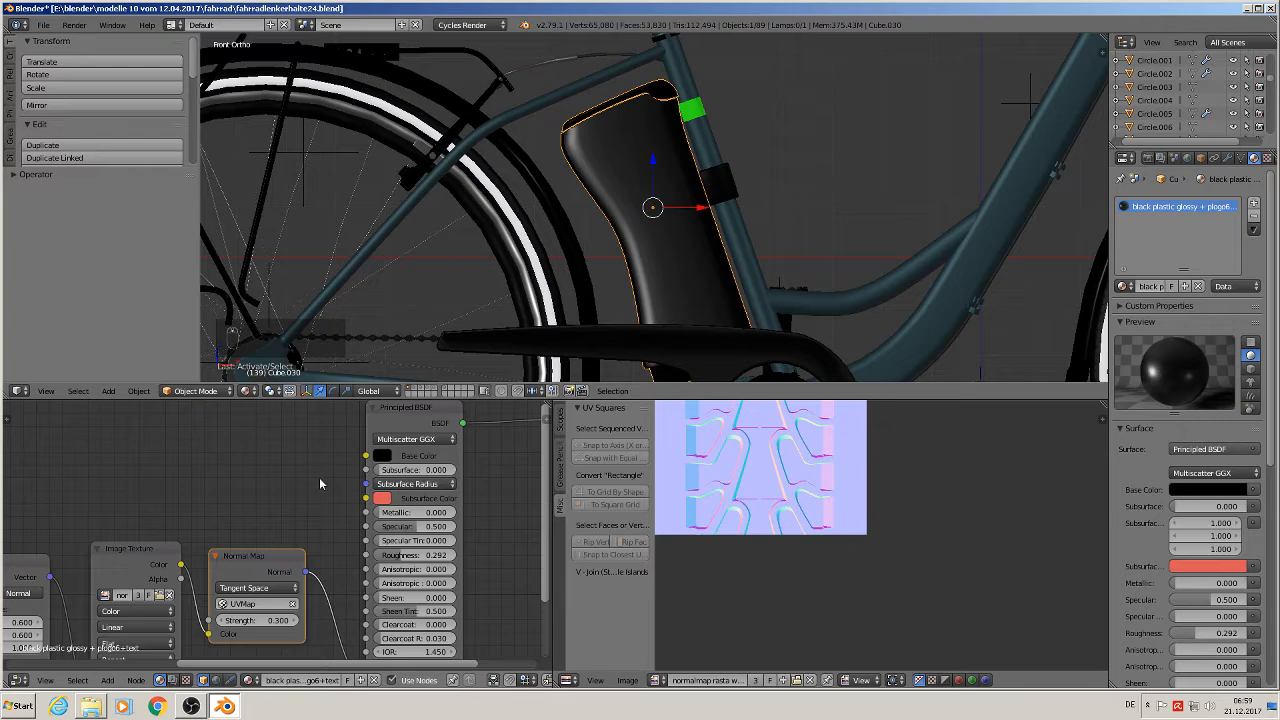
{"action": "middle_click_drag", "start_coordinate": [326, 494], "coordinate": [248, 521]}
{"action": "scroll", "coordinate": [431, 521], "scroll_direction": "down", "scroll_amount": 3}
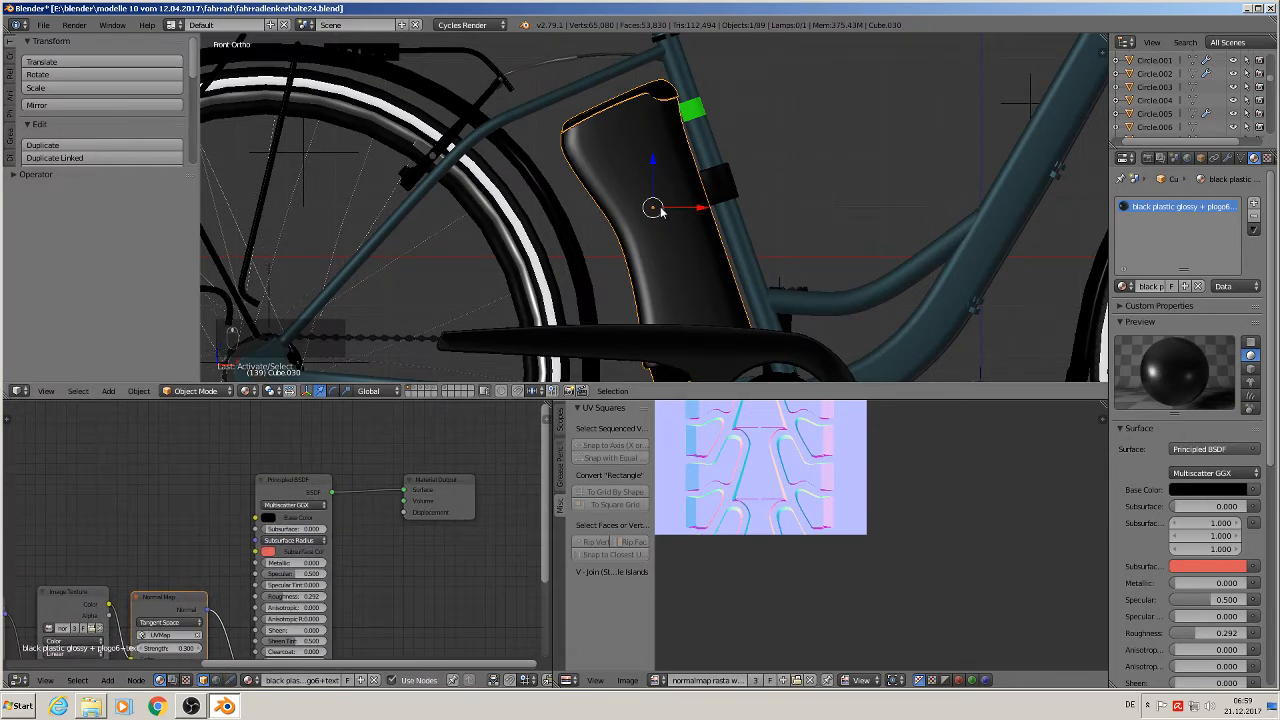
{"action": "left_click_drag", "start_coordinate": [430, 490], "coordinate": [541, 480]}
{"action": "scroll", "coordinate": [427, 530], "scroll_direction": "down", "scroll_amount": 1}
{"action": "middle_click_drag", "start_coordinate": [394, 552], "coordinate": [292, 556]}
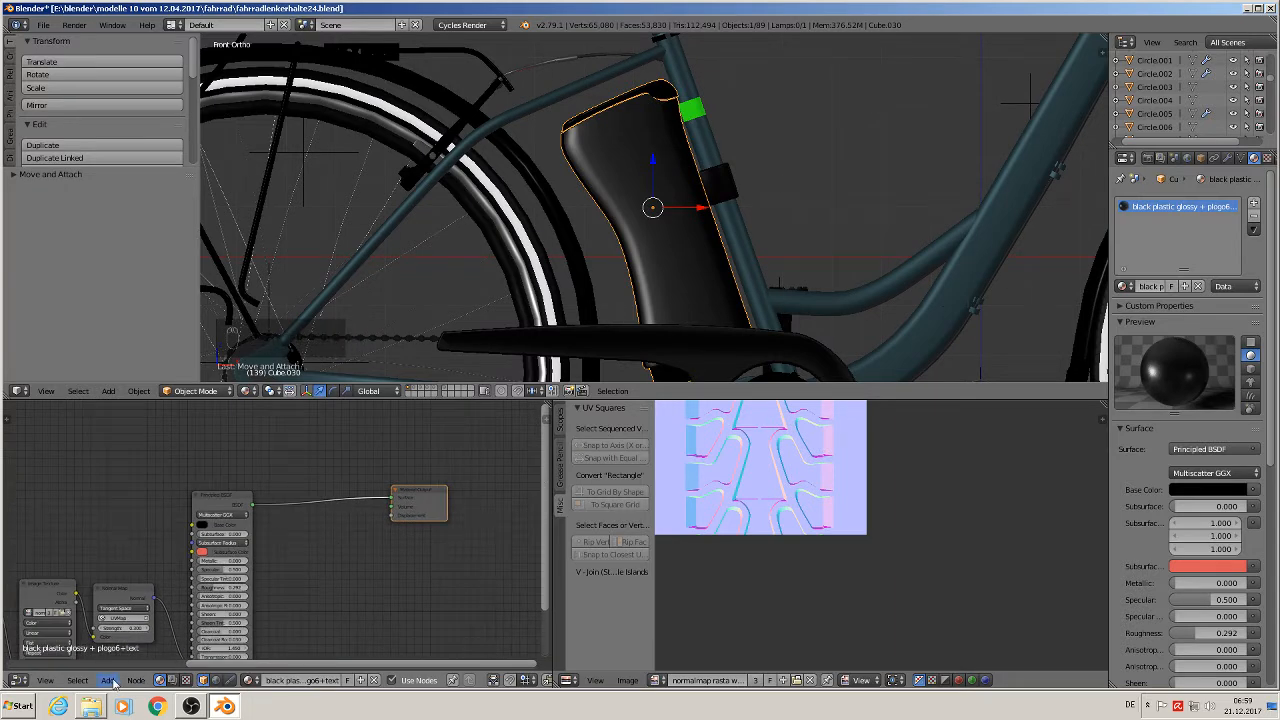
Duplicate the Mapping node and the Image Texture node, placing both copies above the original node chain
{"action": "middle_click_drag", "start_coordinate": [378, 457], "coordinate": [556, 435]}
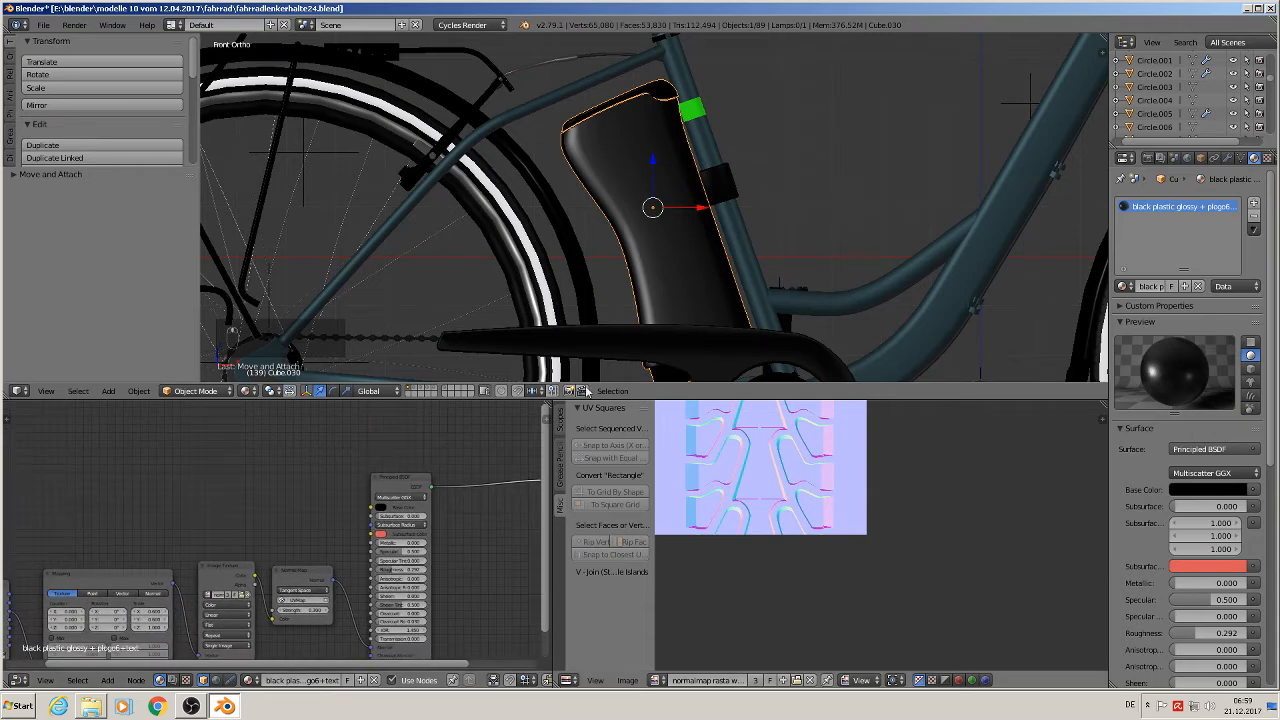
{"action": "middle_click_drag", "start_coordinate": [388, 535], "coordinate": [492, 502]}
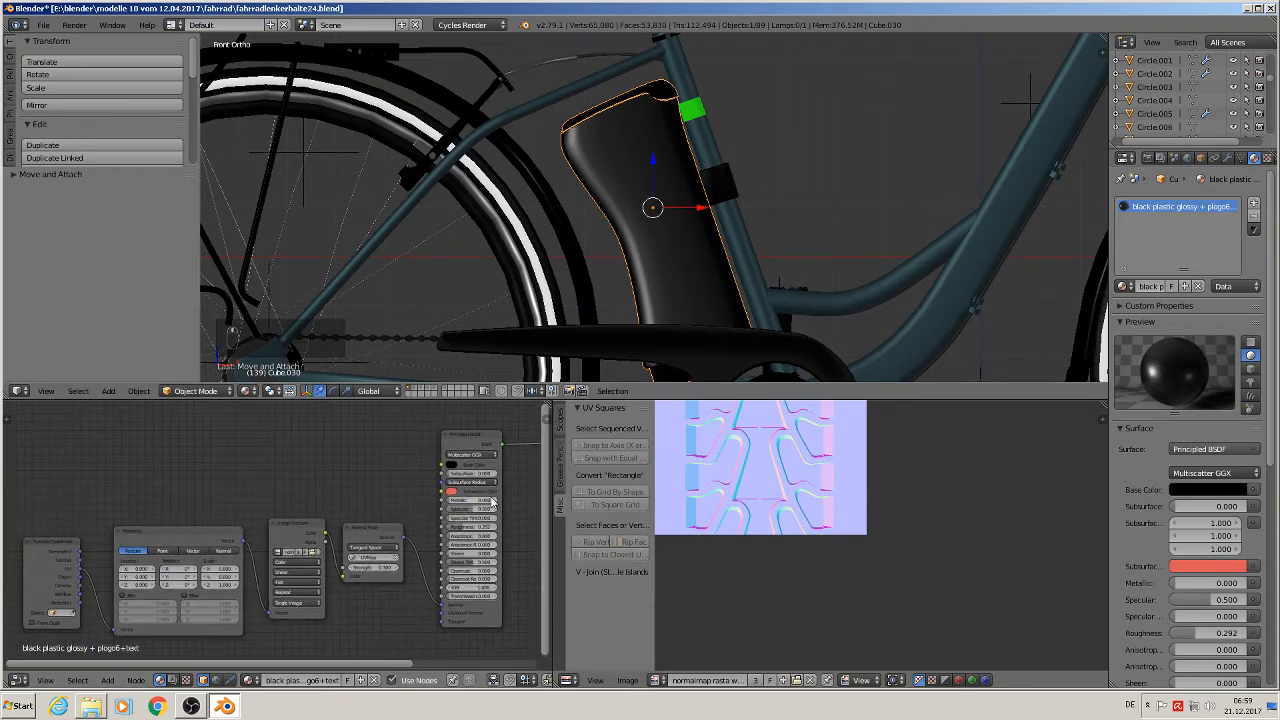
{"action": "scroll", "coordinate": [318, 506], "scroll_direction": "down", "scroll_amount": 2}
{"action": "middle_click_drag", "start_coordinate": [270, 498], "coordinate": [205, 576]}
{"action": "left_click", "coordinate": [179, 576]}
{"action": "key", "text": "shift+d"}
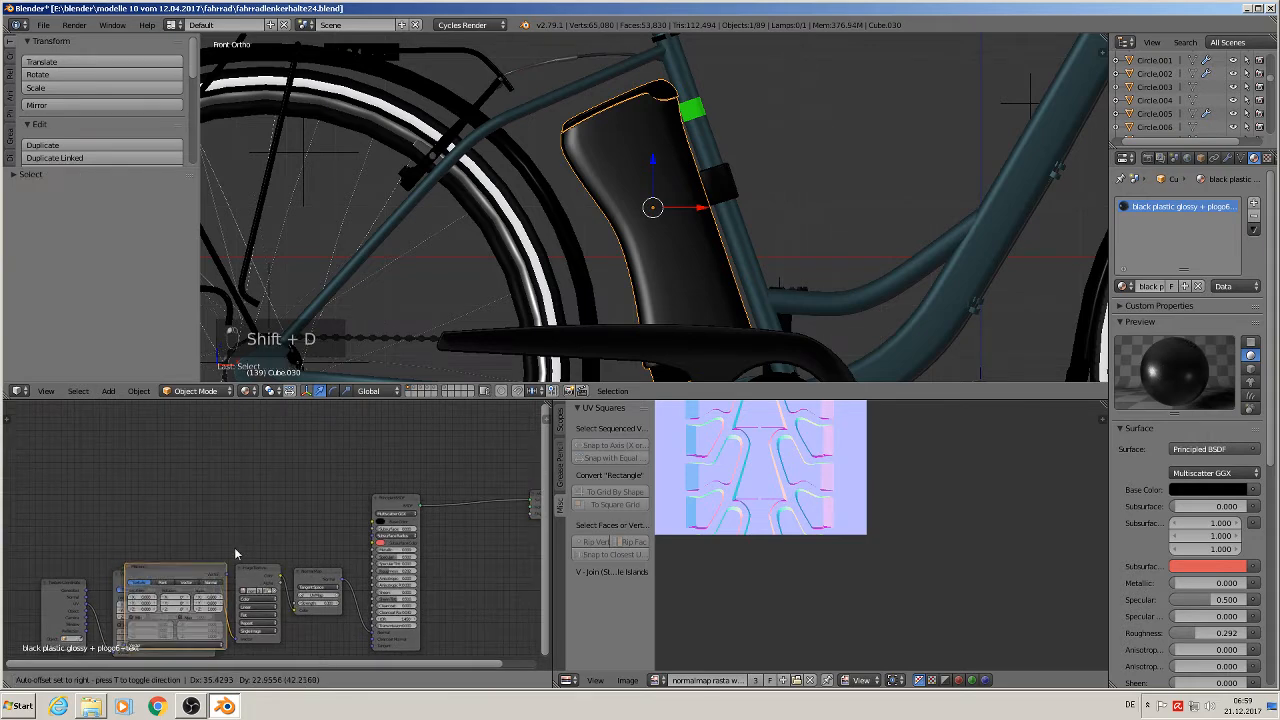
{"action": "left_click", "coordinate": [203, 424]}
{"action": "left_click", "coordinate": [271, 580]}
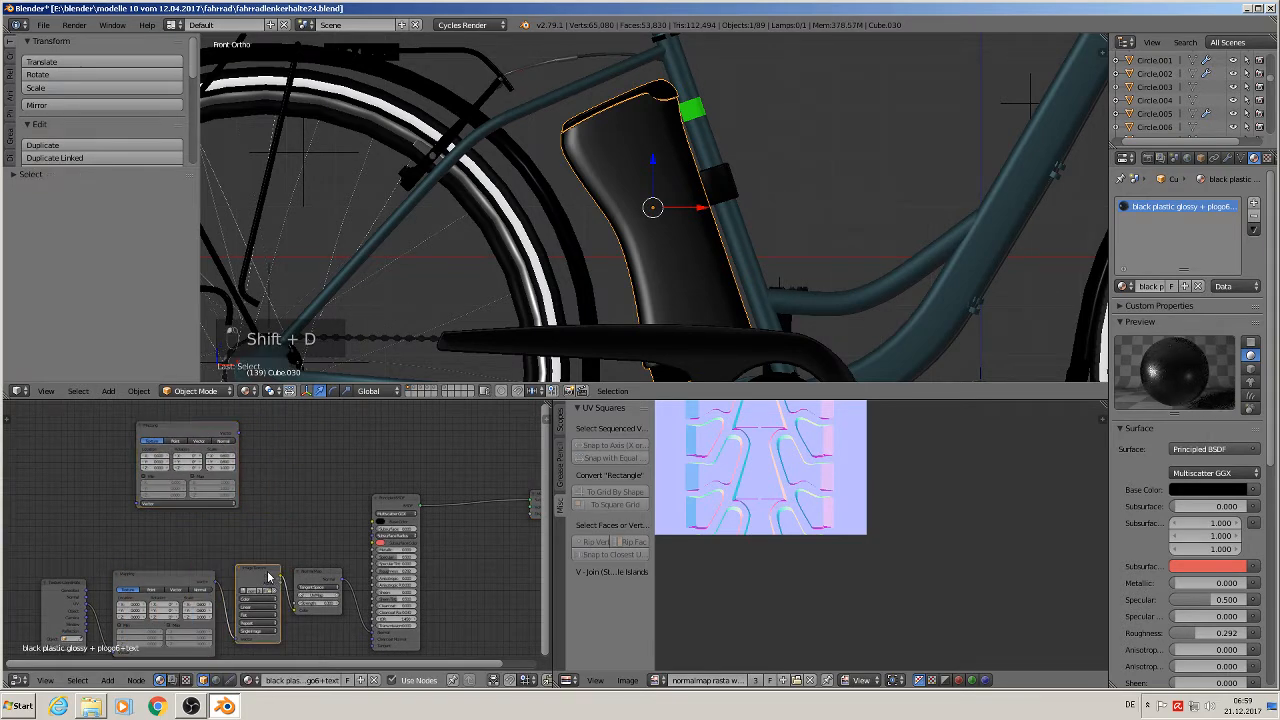
{"action": "key", "text": "shift+d"}
{"action": "left_click", "coordinate": [312, 422]}
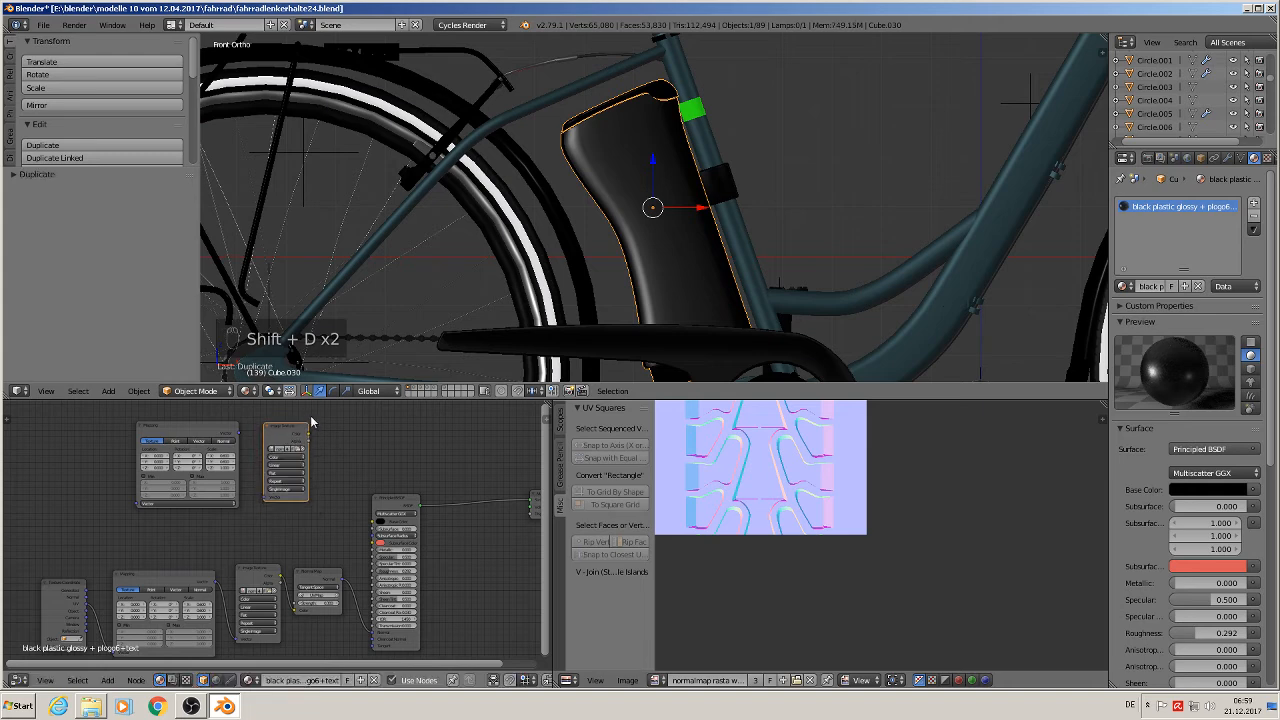
Move the duplicated Mapping and Image Texture nodes close above their originals
{"action": "middle_click_drag", "start_coordinate": [430, 513], "coordinate": [434, 462]}
{"action": "middle_click_drag", "start_coordinate": [297, 472], "coordinate": [357, 538]}
{"action": "scroll", "coordinate": [320, 557], "scroll_direction": "up", "scroll_amount": 3}
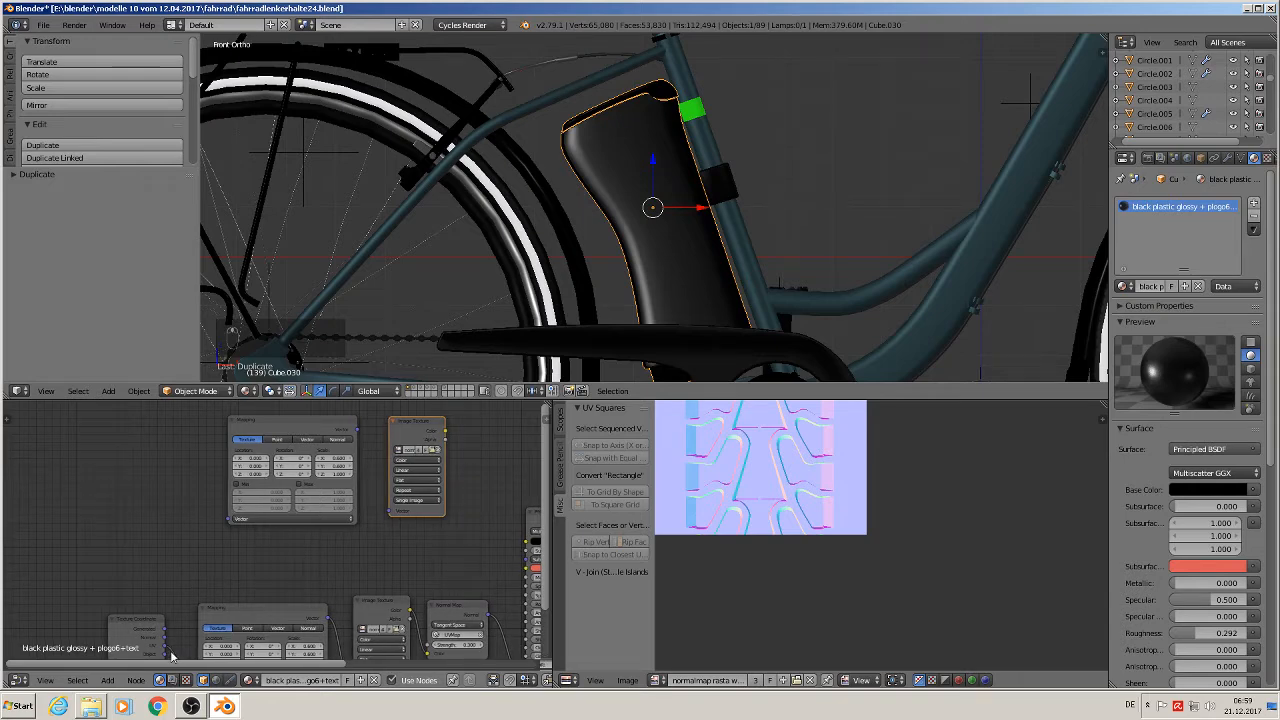
{"action": "middle_click_drag", "start_coordinate": [170, 648], "coordinate": [238, 530]}
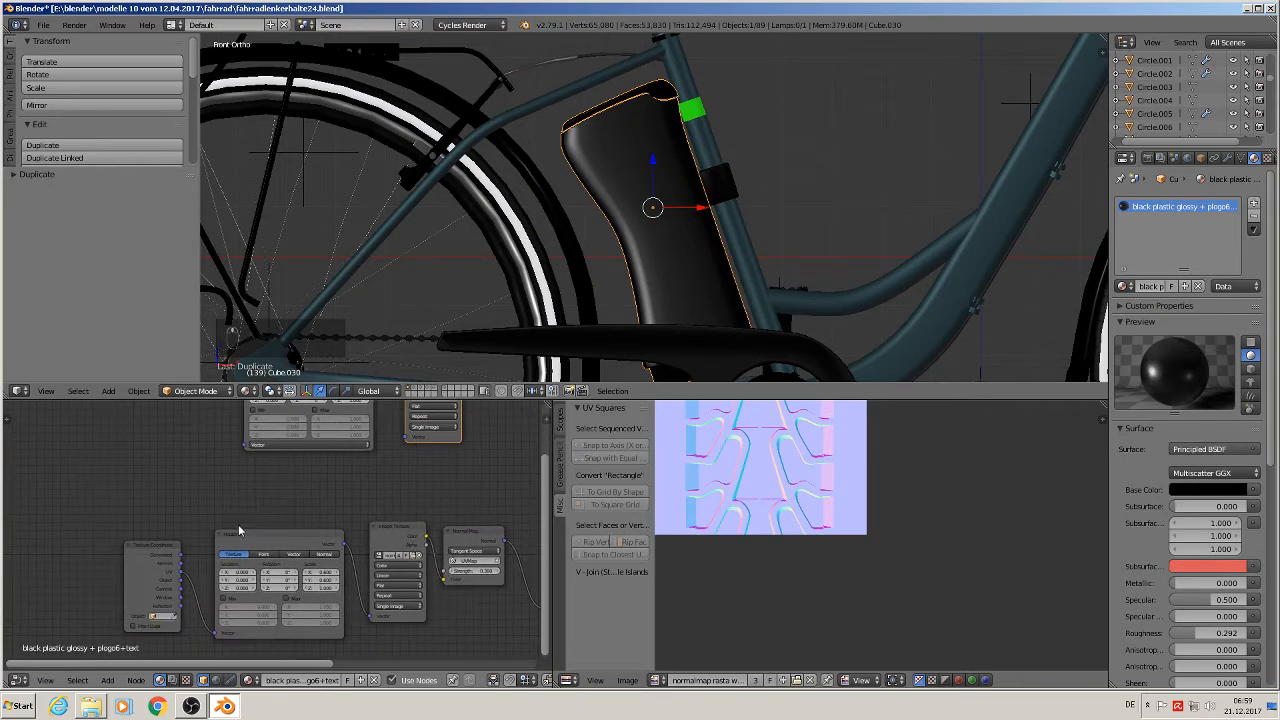
{"action": "left_click_drag", "start_coordinate": [310, 415], "coordinate": [284, 488]}
{"action": "left_click_drag", "start_coordinate": [440, 439], "coordinate": [392, 504]}
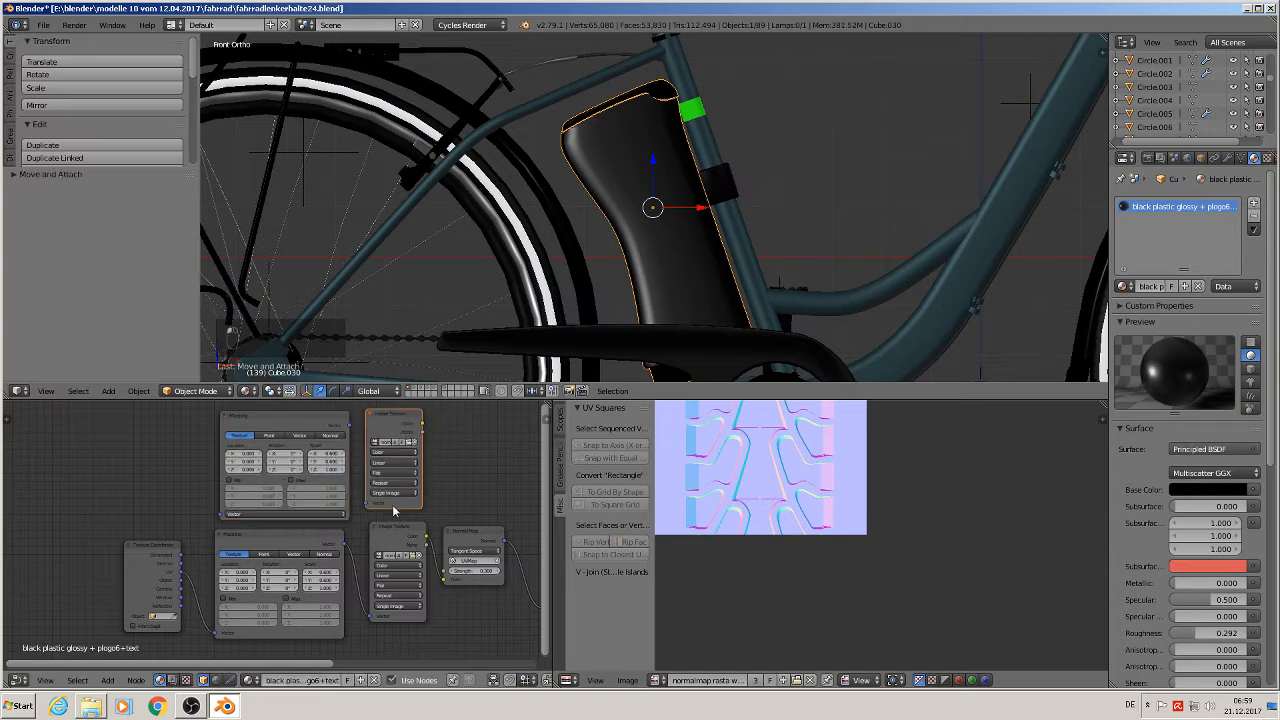
Link the Texture Coordinate's UV output to the duplicated Mapping node, and that node's Vector output to the duplicated Image Texture
{"action": "scroll", "coordinate": [344, 526], "scroll_direction": "up", "scroll_amount": 4}
{"action": "scroll", "coordinate": [344, 526], "scroll_direction": "up", "scroll_amount": 1}
{"action": "middle_click_drag", "start_coordinate": [344, 526], "coordinate": [282, 573]}
{"action": "left_click_drag", "start_coordinate": [216, 628], "coordinate": [268, 549]}
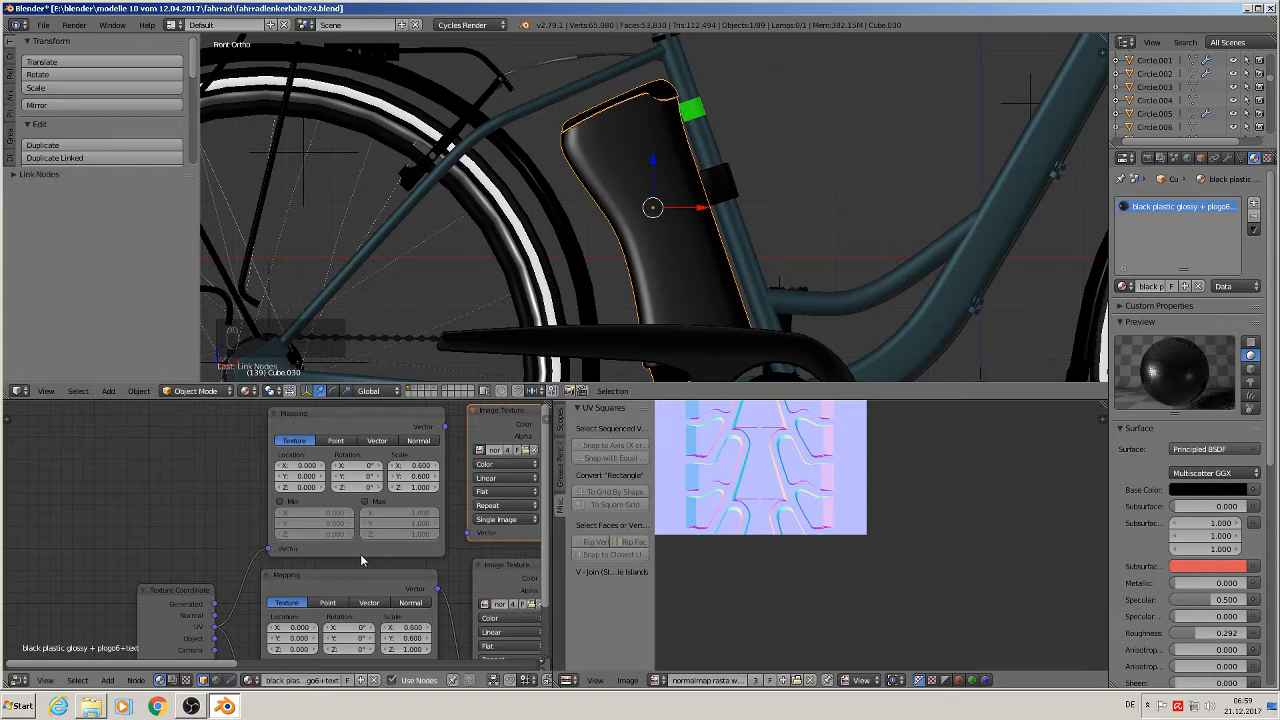
{"action": "middle_click_drag", "start_coordinate": [422, 556], "coordinate": [271, 561]}
{"action": "middle_click_drag", "start_coordinate": [223, 507], "coordinate": [287, 436]}
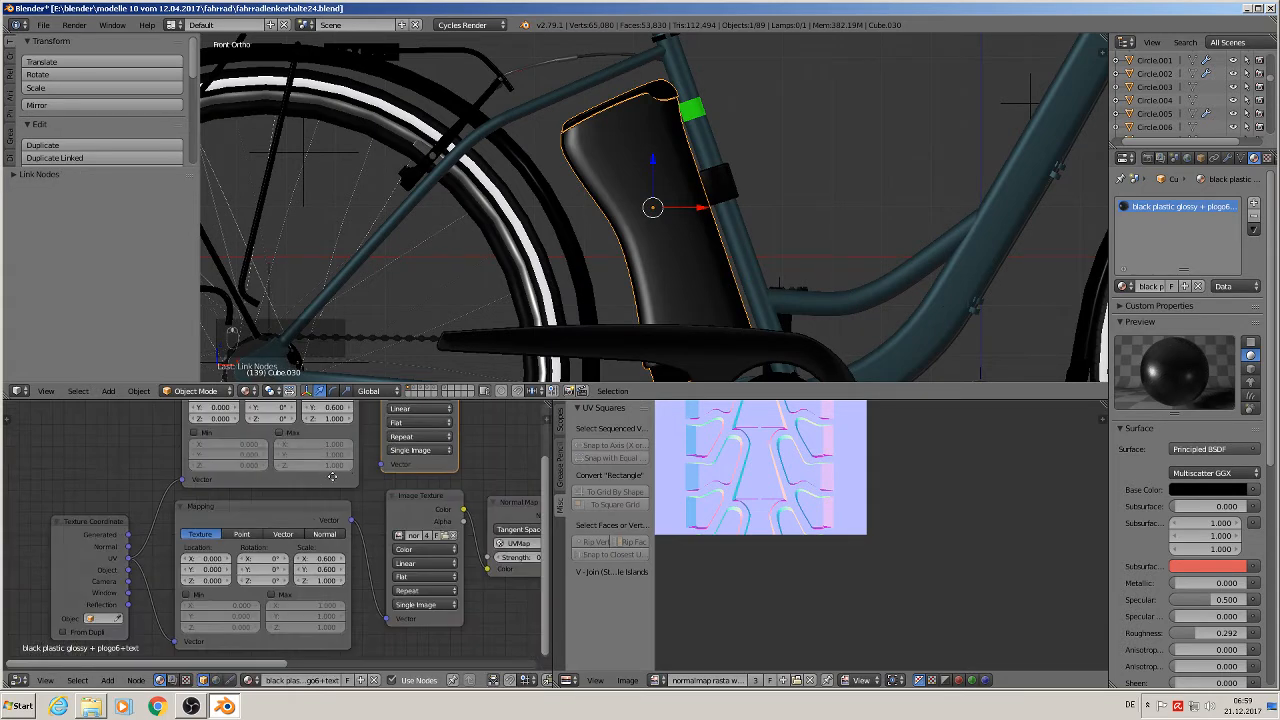
{"action": "middle_click_drag", "start_coordinate": [380, 421], "coordinate": [225, 547]}
{"action": "left_click_drag", "start_coordinate": [205, 486], "coordinate": [236, 597]}
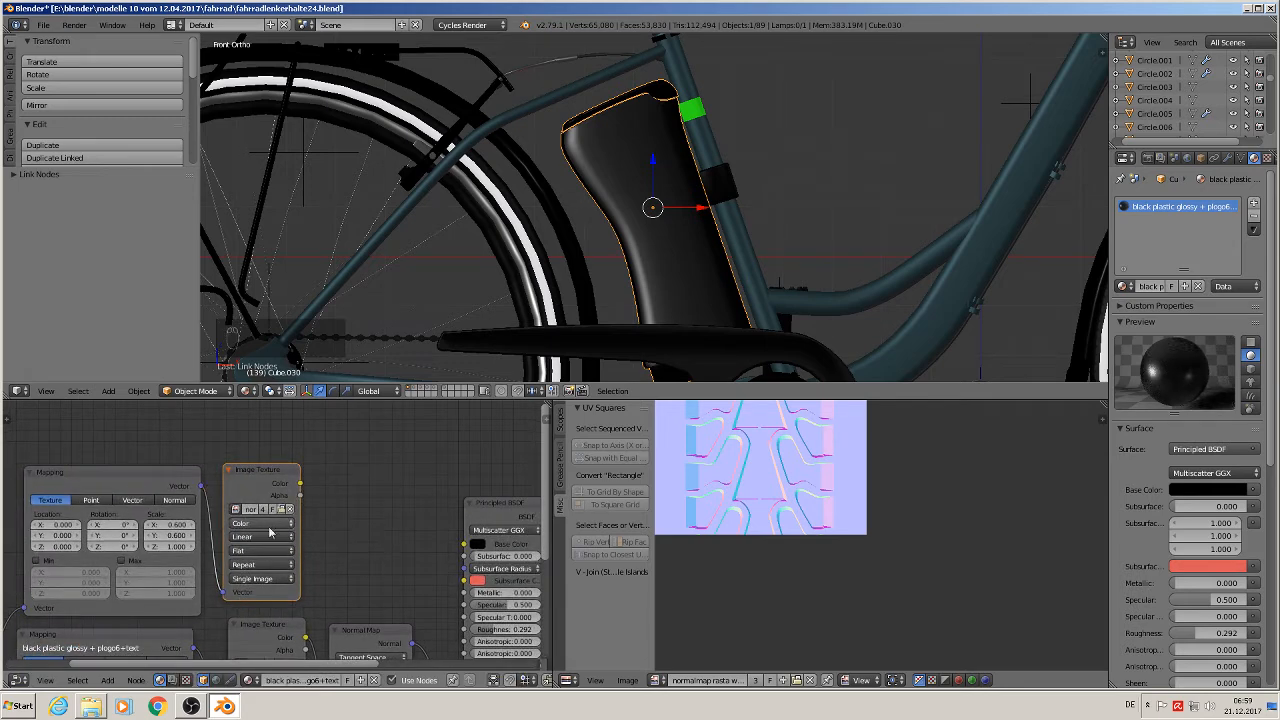
Load "blender + symbol white text with alpha.png" from the fahrrad textures folder into the duplicated Image Texture node
{"action": "scroll", "coordinate": [283, 511], "scroll_direction": "up", "scroll_amount": 5}
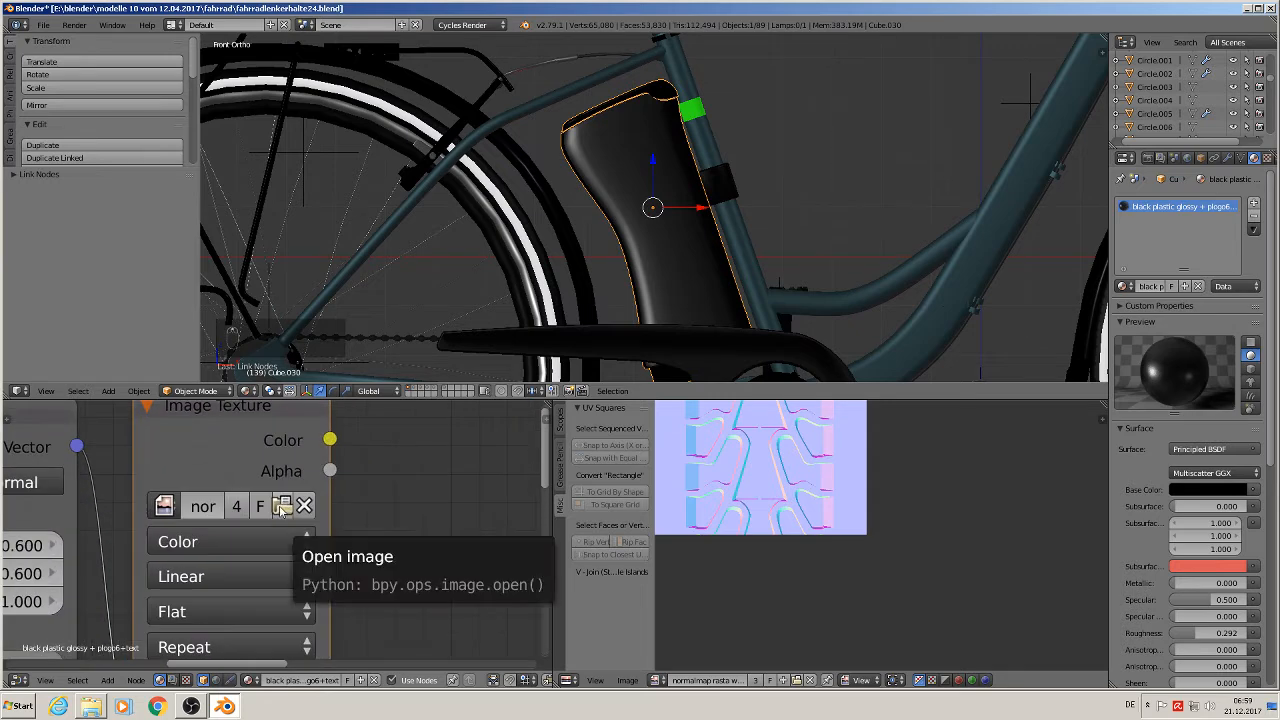
{"action": "scroll", "coordinate": [283, 508], "scroll_direction": "down", "scroll_amount": 6}
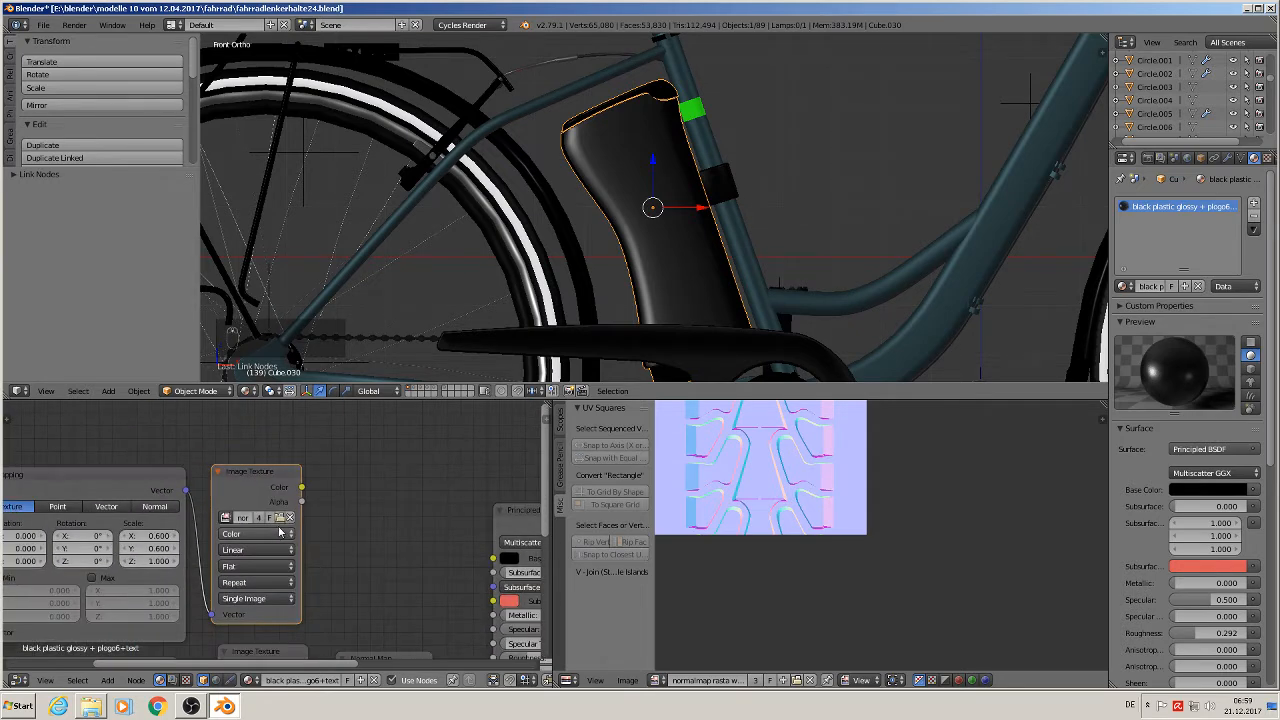
{"action": "left_click", "coordinate": [284, 518]}
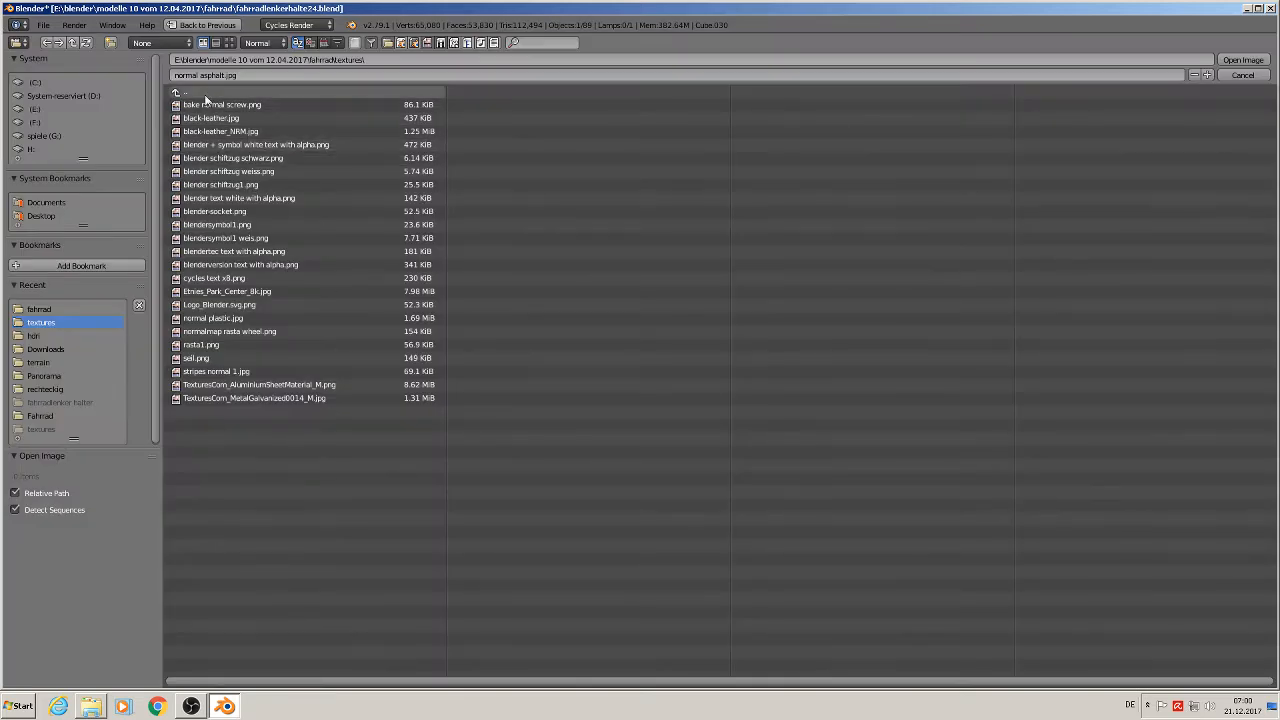
{"action": "left_click", "coordinate": [67, 308]}
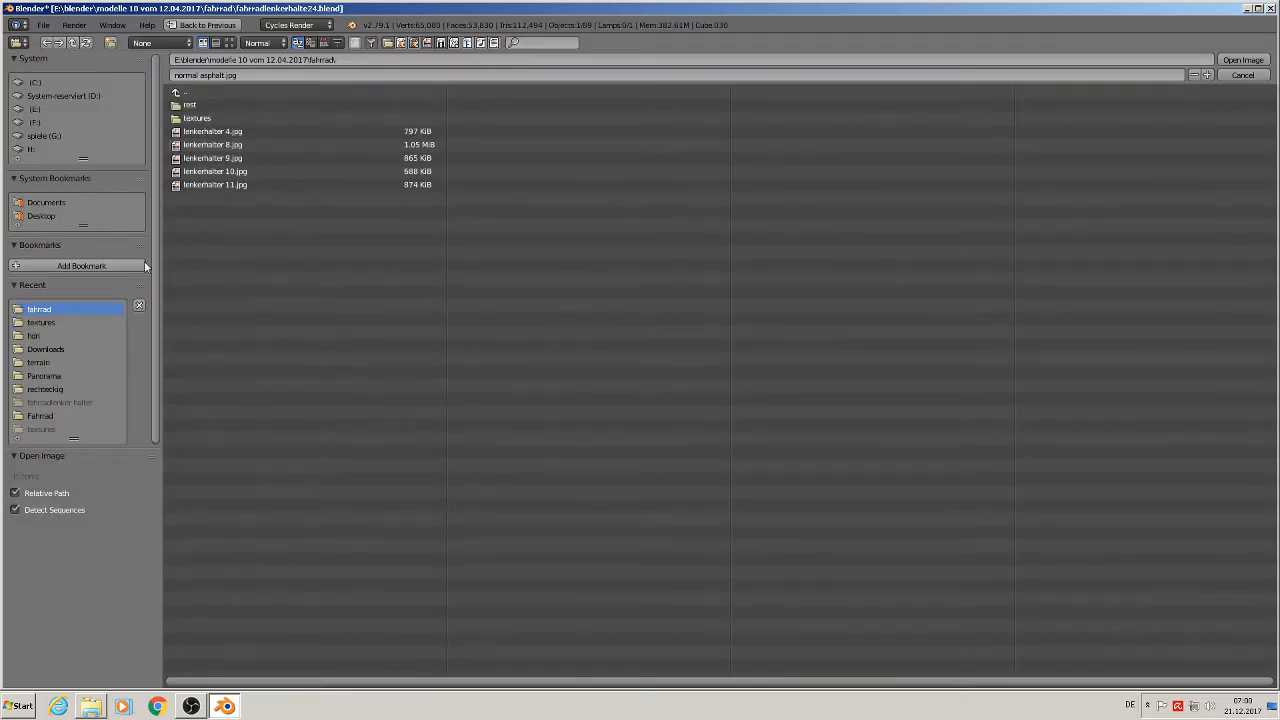
{"action": "left_click", "coordinate": [200, 120]}
{"action": "left_click", "coordinate": [230, 43]}
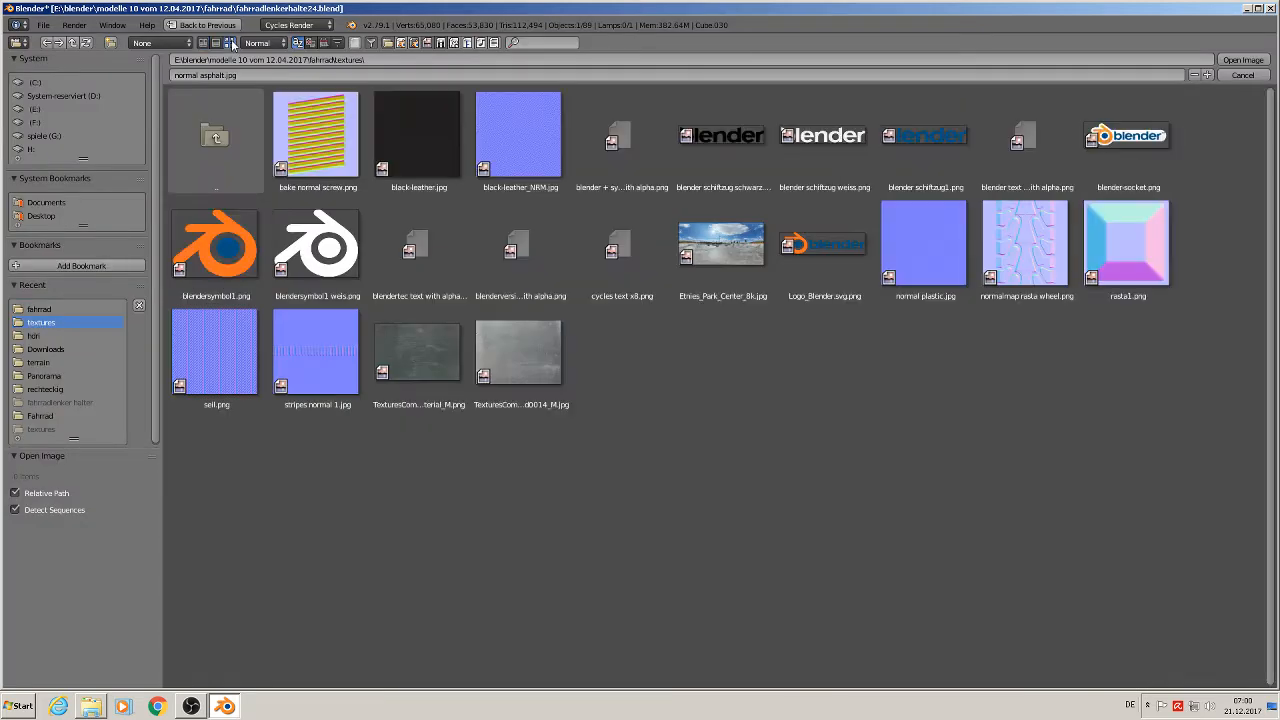
{"action": "double_click", "coordinate": [625, 133]}
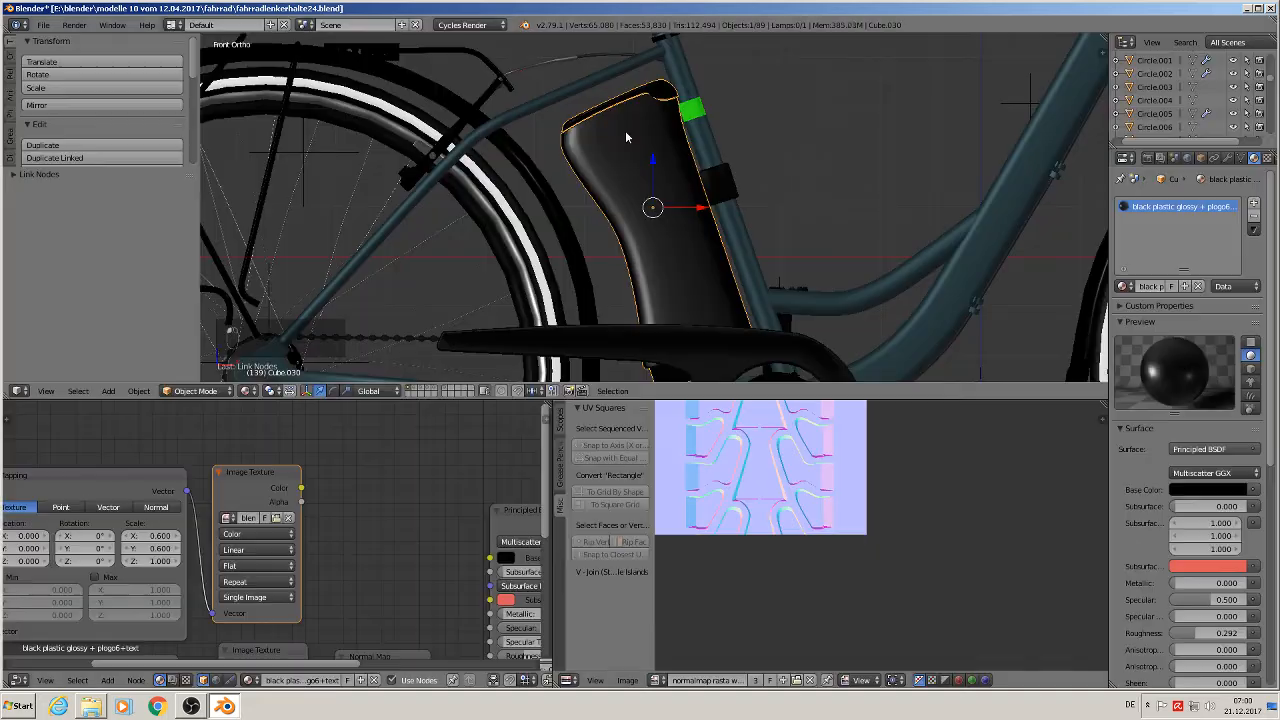
Insert a Mix Shader between the Principled BSDF and Material Output, and link the logo Image Texture's Color to its first Shader input
{"action": "scroll", "coordinate": [389, 530], "scroll_direction": "down", "scroll_amount": 1}
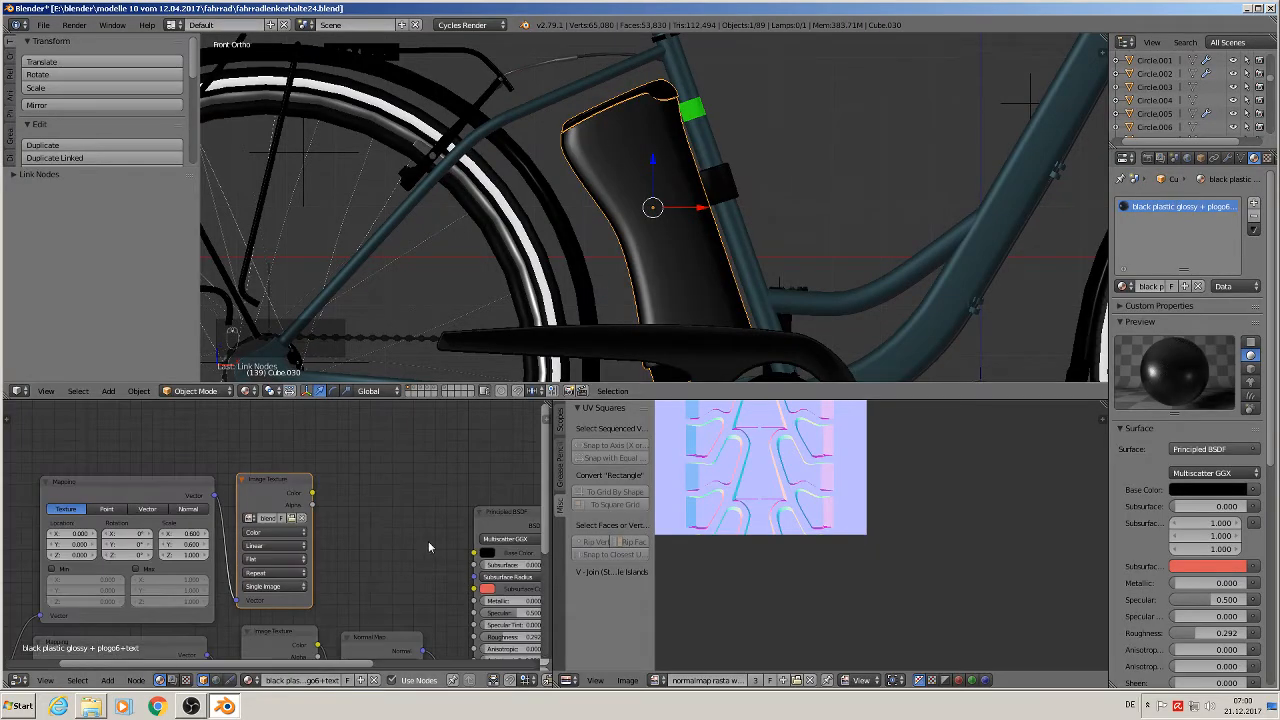
{"action": "middle_click_drag", "start_coordinate": [421, 534], "coordinate": [258, 480]}
{"action": "scroll", "coordinate": [260, 481], "scroll_direction": "down", "scroll_amount": 1}
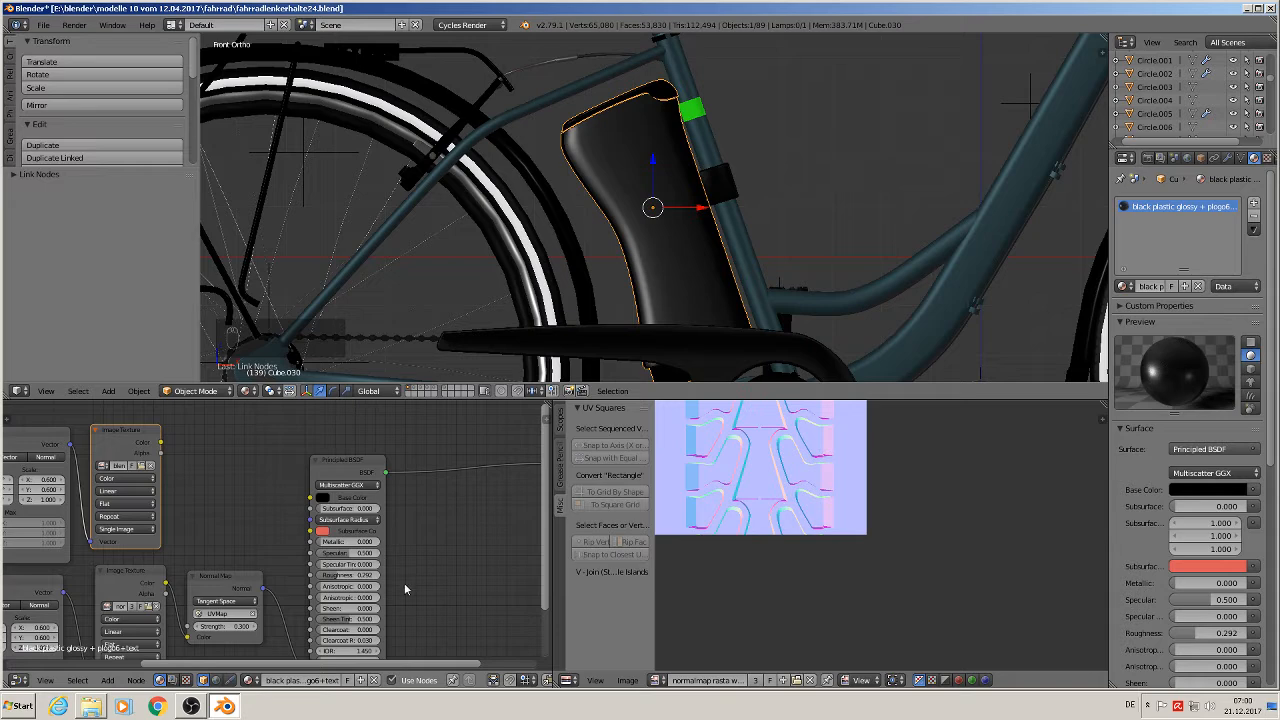
{"action": "middle_click_drag", "start_coordinate": [404, 583], "coordinate": [300, 617]}
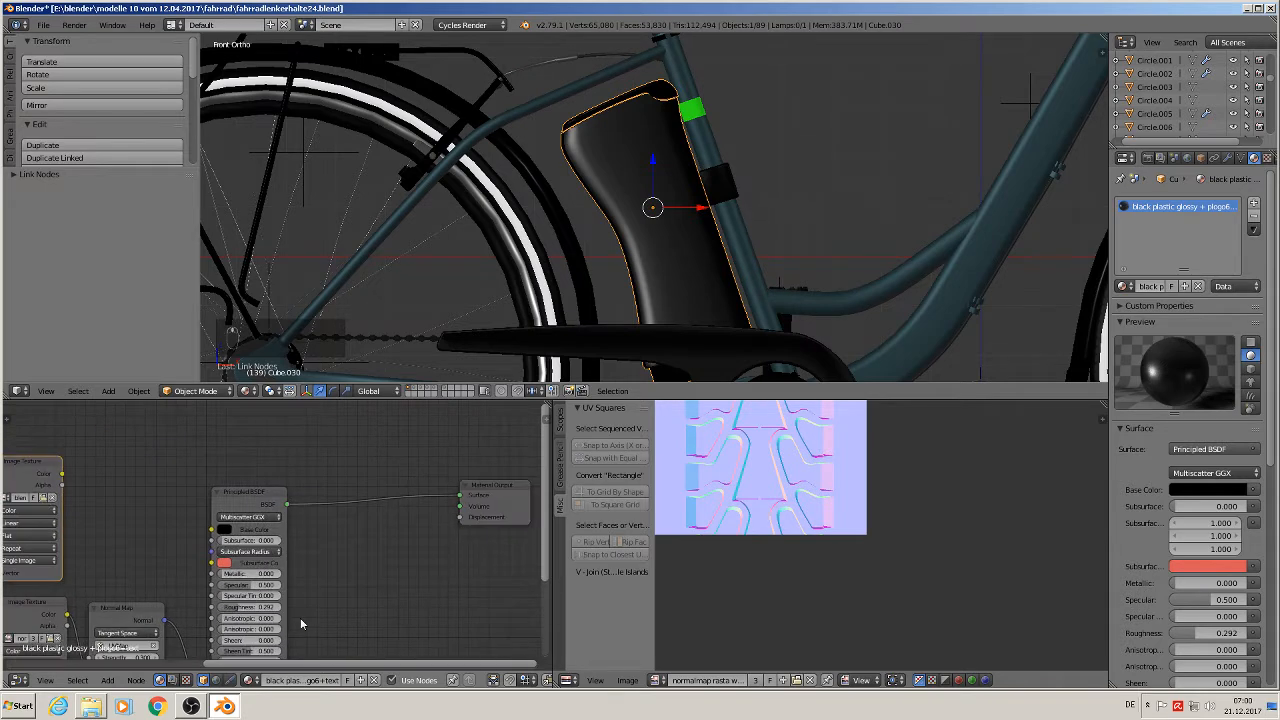
{"action": "left_click", "coordinate": [106, 681]}
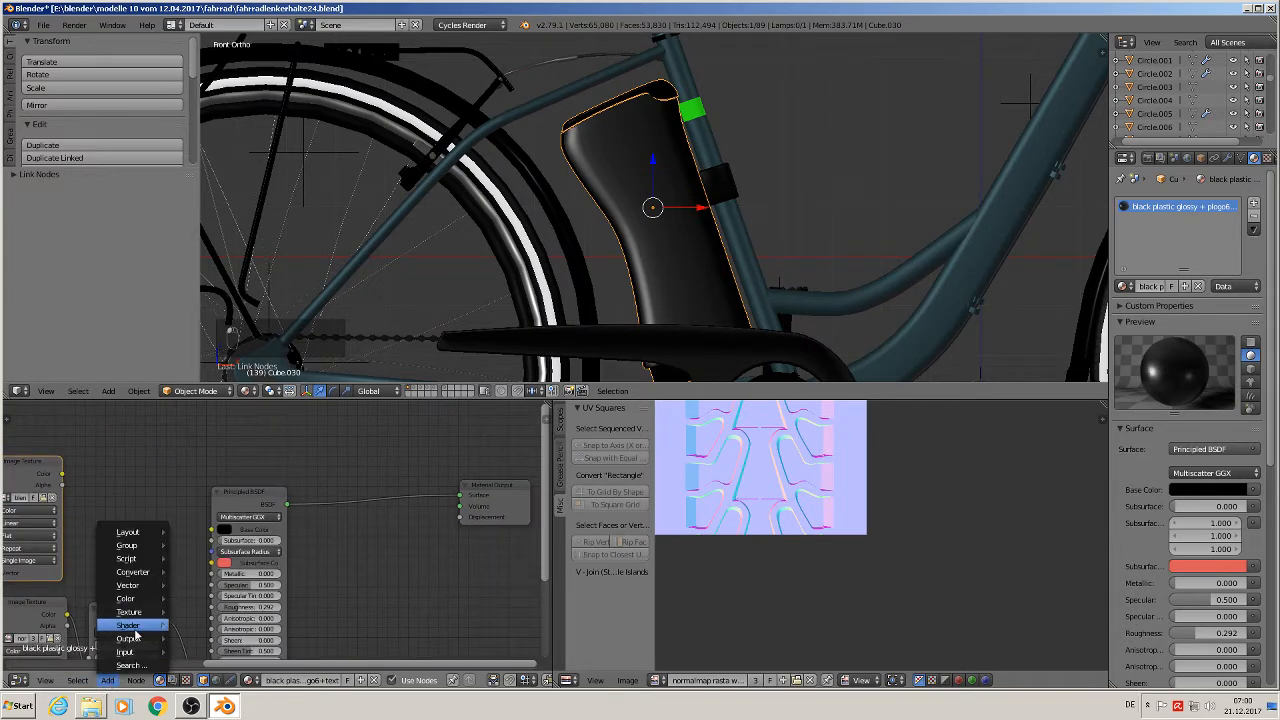
{"action": "mouse_move", "coordinate": [136, 628]}
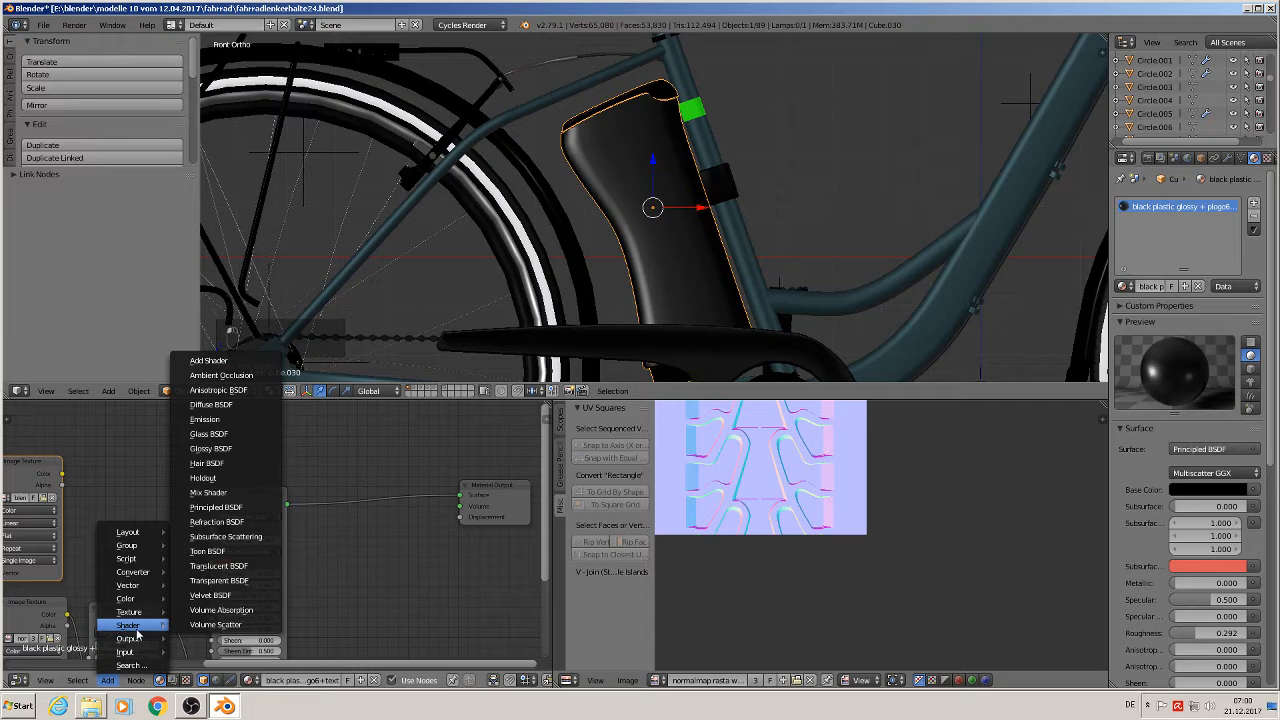
{"action": "left_click", "coordinate": [231, 493]}
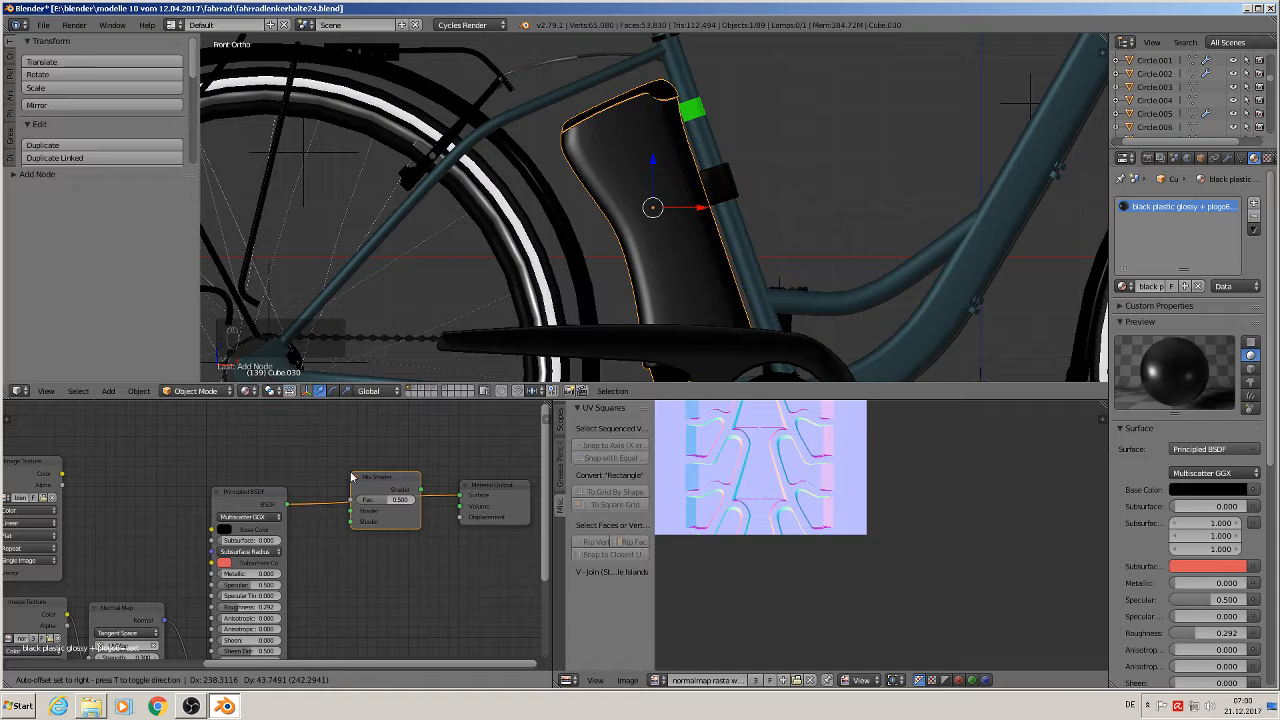
{"action": "left_click", "coordinate": [341, 488]}
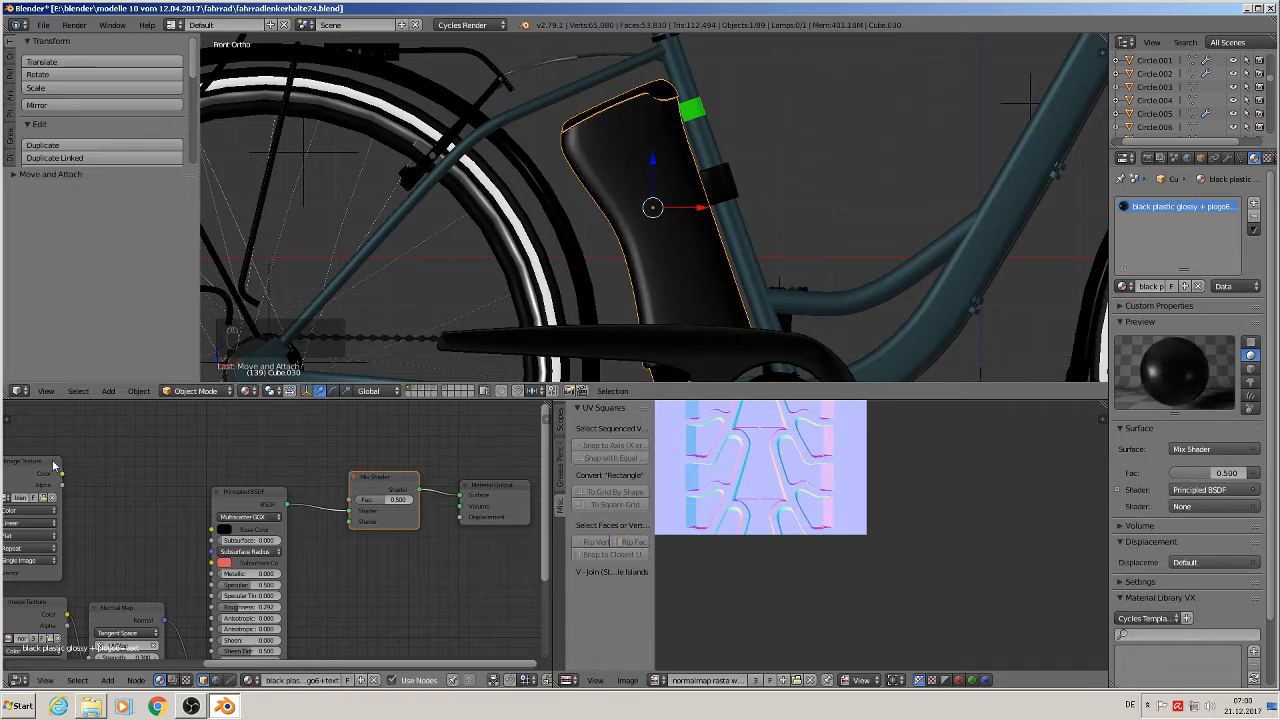
{"action": "left_click_drag", "start_coordinate": [43, 462], "coordinate": [358, 516]}
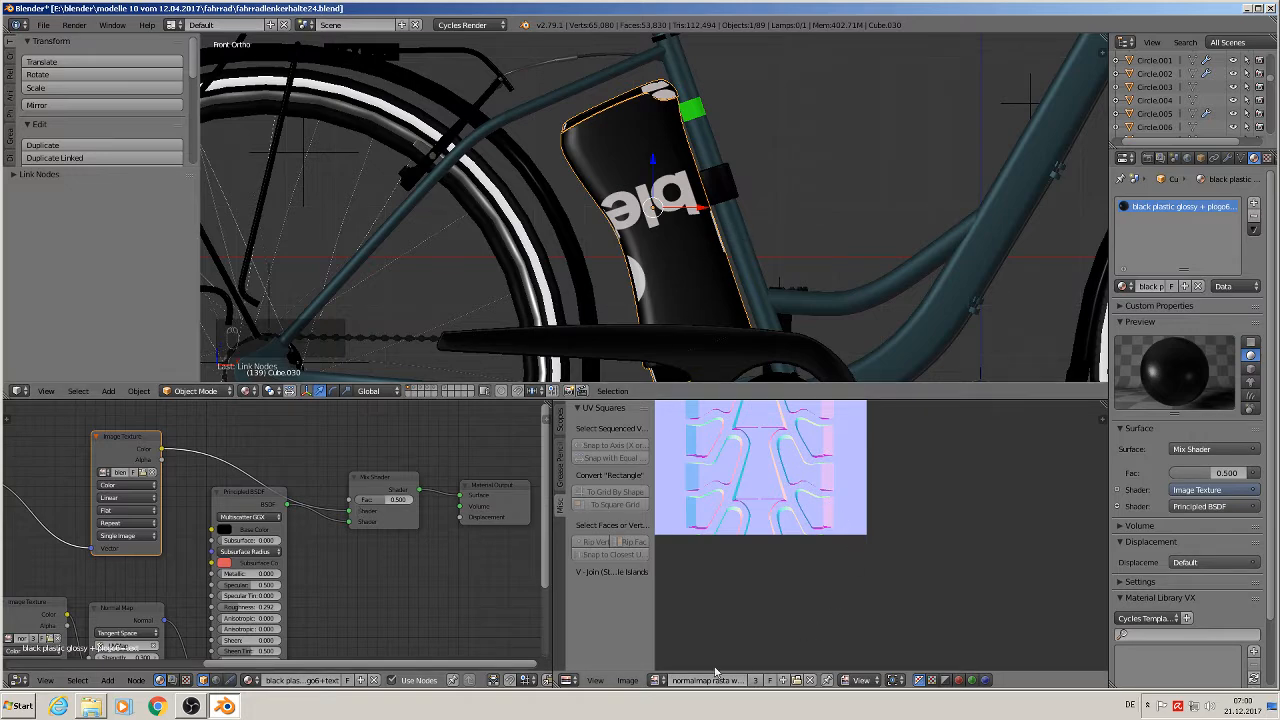
Display the image "blender + symbol white text with alpha.png" in the UV/Image Editor and fit it to the view
{"action": "left_click", "coordinate": [657, 680]}
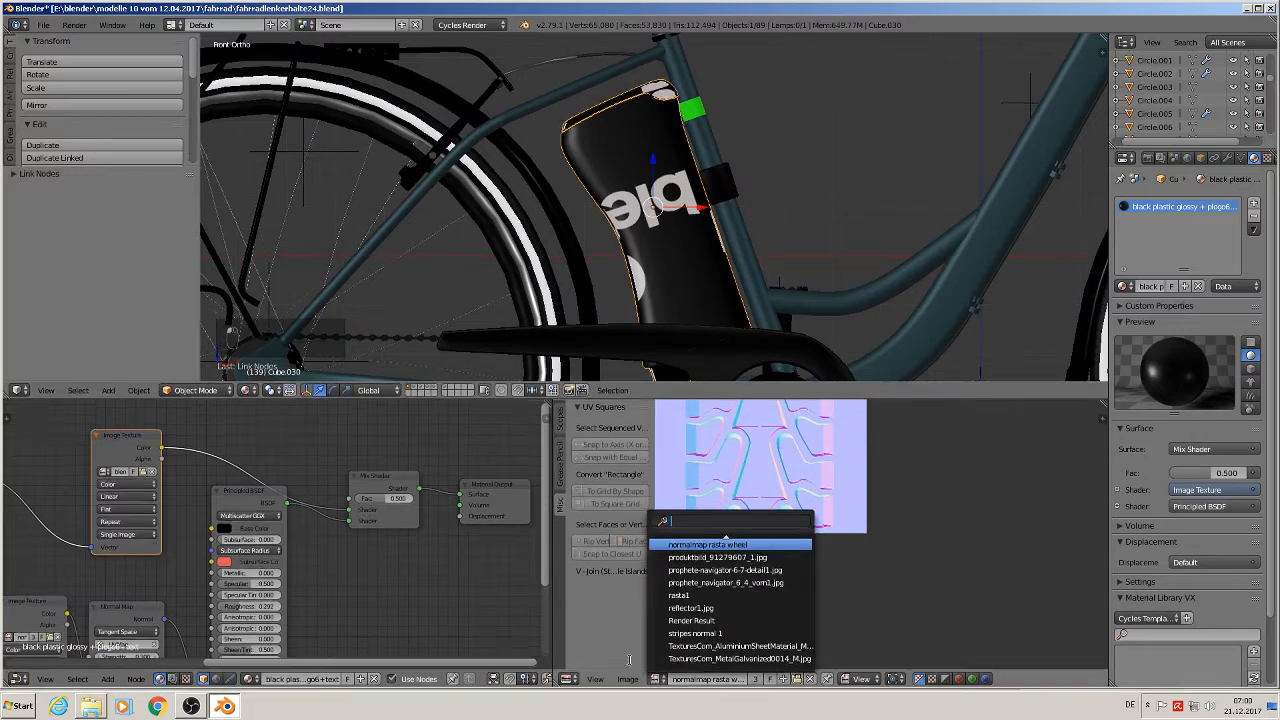
{"action": "left_click", "coordinate": [577, 635]}
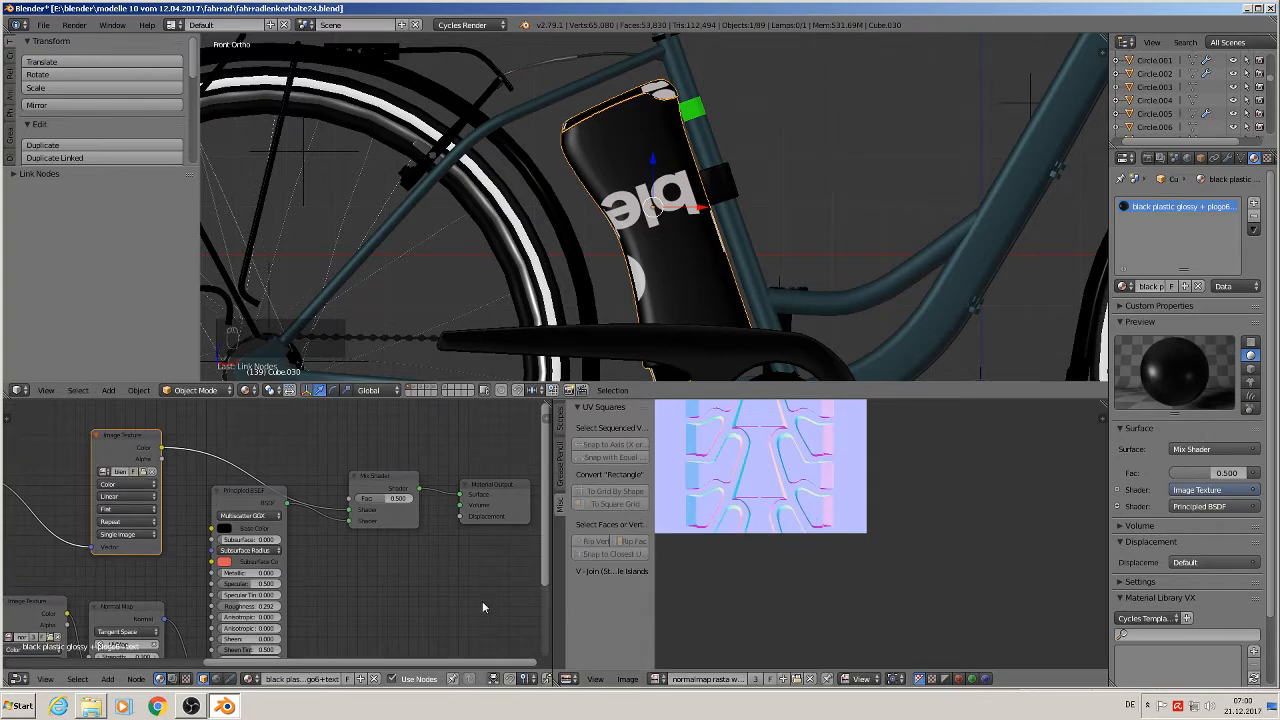
{"action": "left_click", "coordinate": [657, 679]}
{"action": "key", "text": "Down"}
{"action": "key", "text": "Down"}
{"action": "key", "text": "Down"}
{"action": "key", "text": "Down"}
{"action": "key", "text": "Down"}
{"action": "key", "text": "Down"}
{"action": "key", "text": "Down"}
{"action": "key", "text": "Down"}
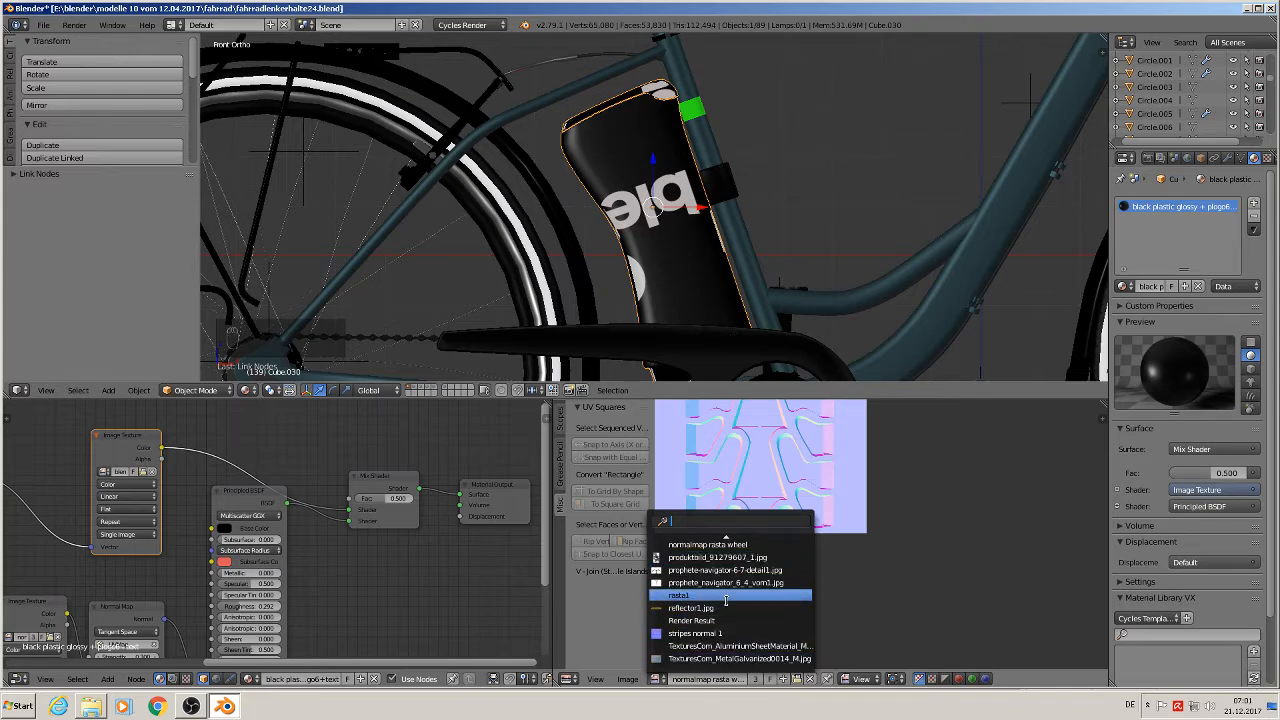
{"action": "key", "text": "Up"}
{"action": "key", "text": "Up"}
{"action": "key", "text": "Up"}
{"action": "key", "text": "Up"}
{"action": "key", "text": "Up"}
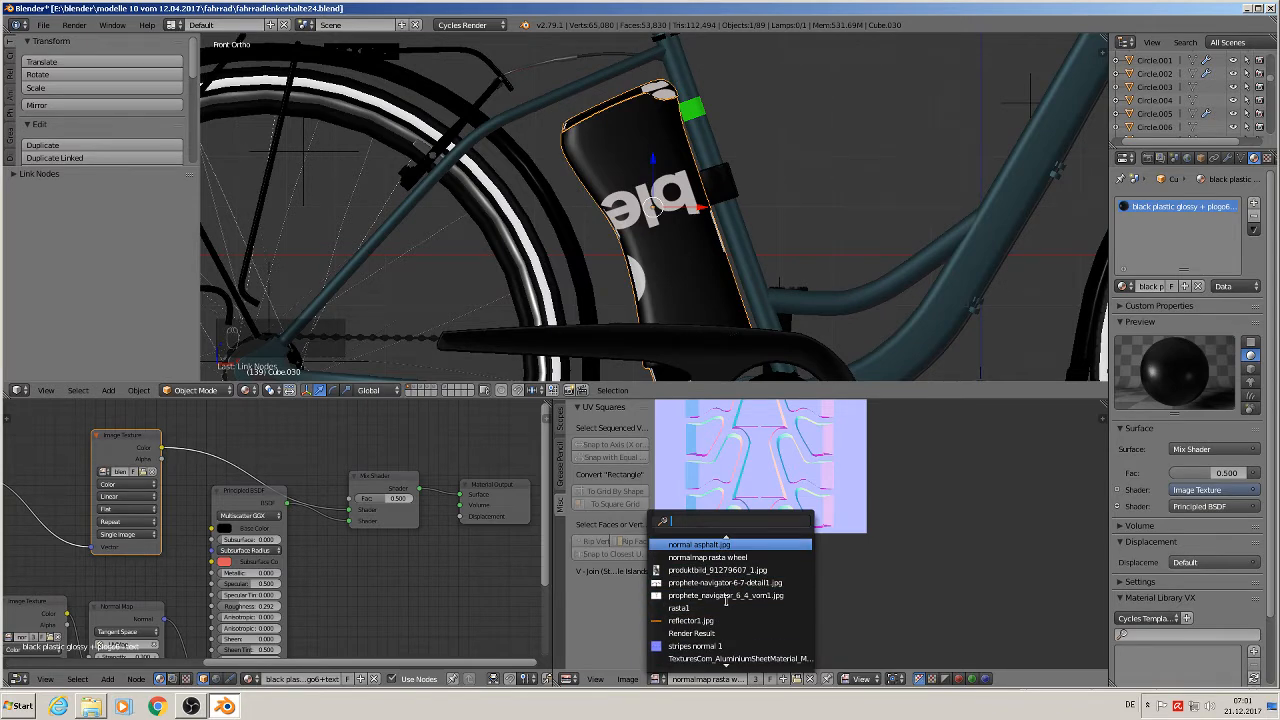
{"action": "key", "text": "Up"}
{"action": "key", "text": "Up"}
{"action": "key", "text": "Up"}
{"action": "key", "text": "Up"}
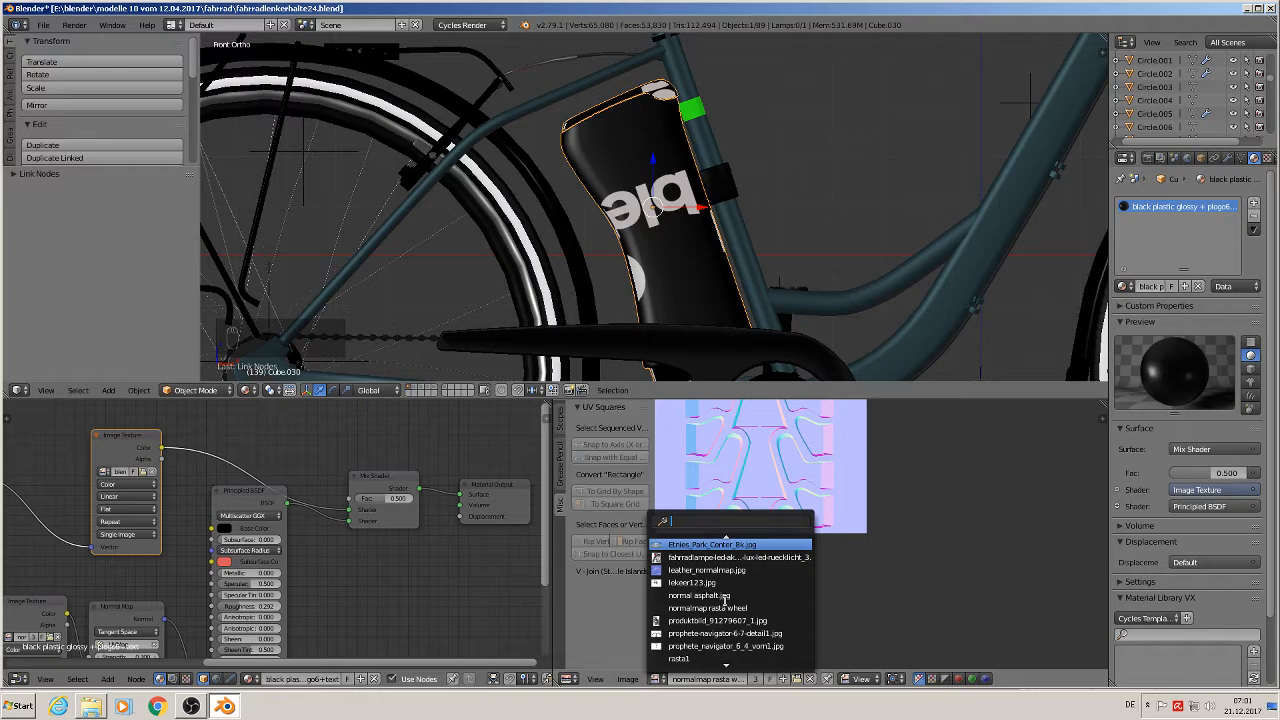
{"action": "scroll", "coordinate": [728, 595], "scroll_direction": "up", "scroll_amount": 4}
{"action": "scroll", "coordinate": [728, 595], "scroll_direction": "up", "scroll_amount": 3}
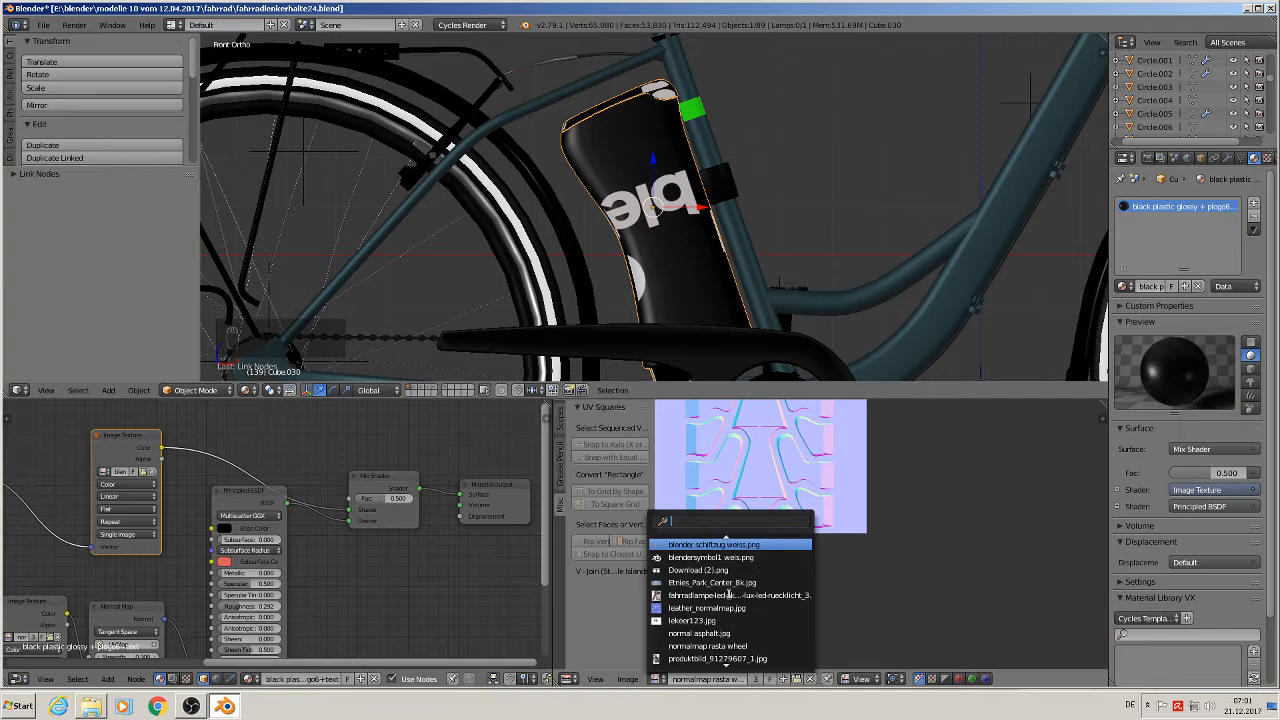
{"action": "scroll", "coordinate": [730, 580], "scroll_direction": "up", "scroll_amount": 2}
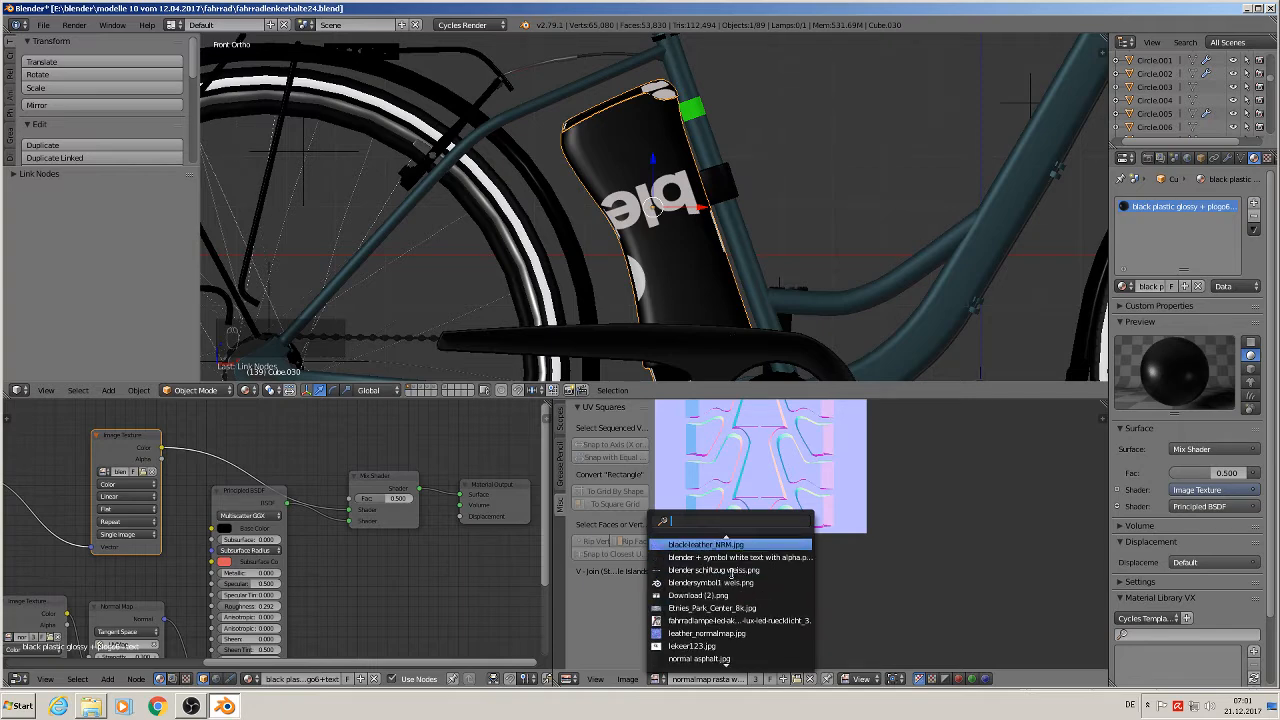
{"action": "scroll", "coordinate": [730, 572], "scroll_direction": "up", "scroll_amount": 3}
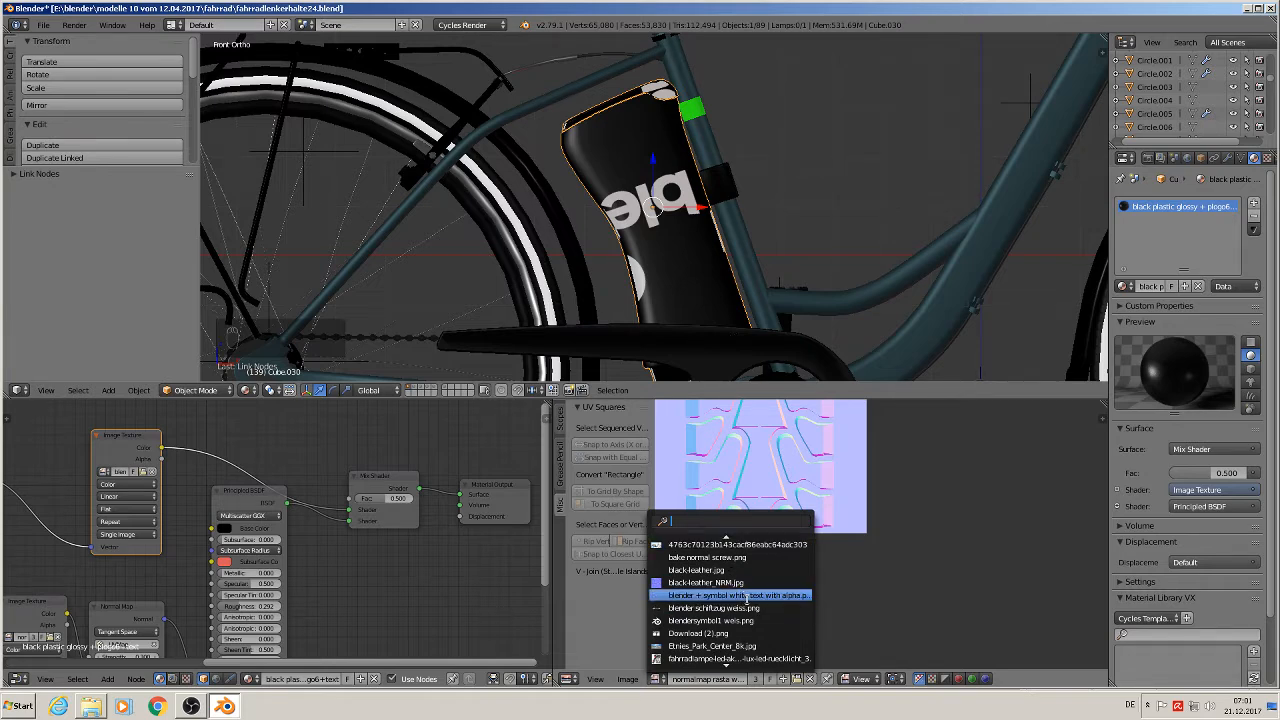
{"action": "left_click", "coordinate": [797, 595]}
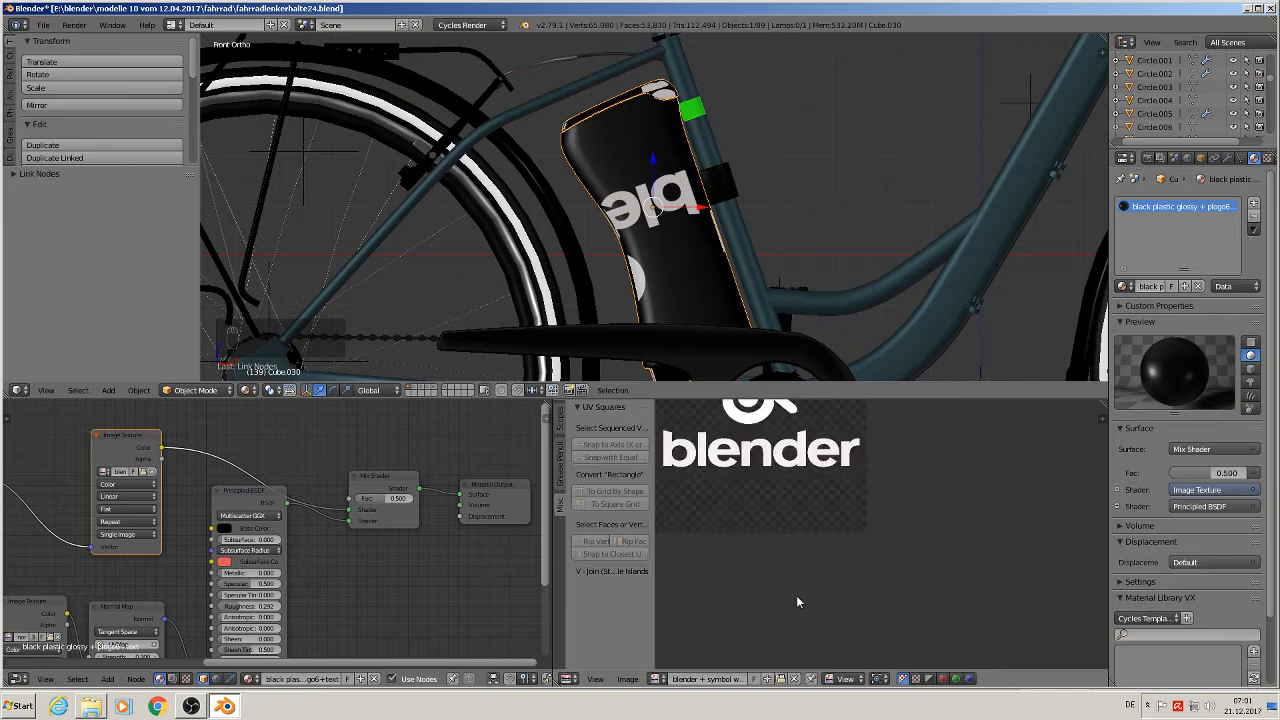
{"action": "key", "text": "Home"}
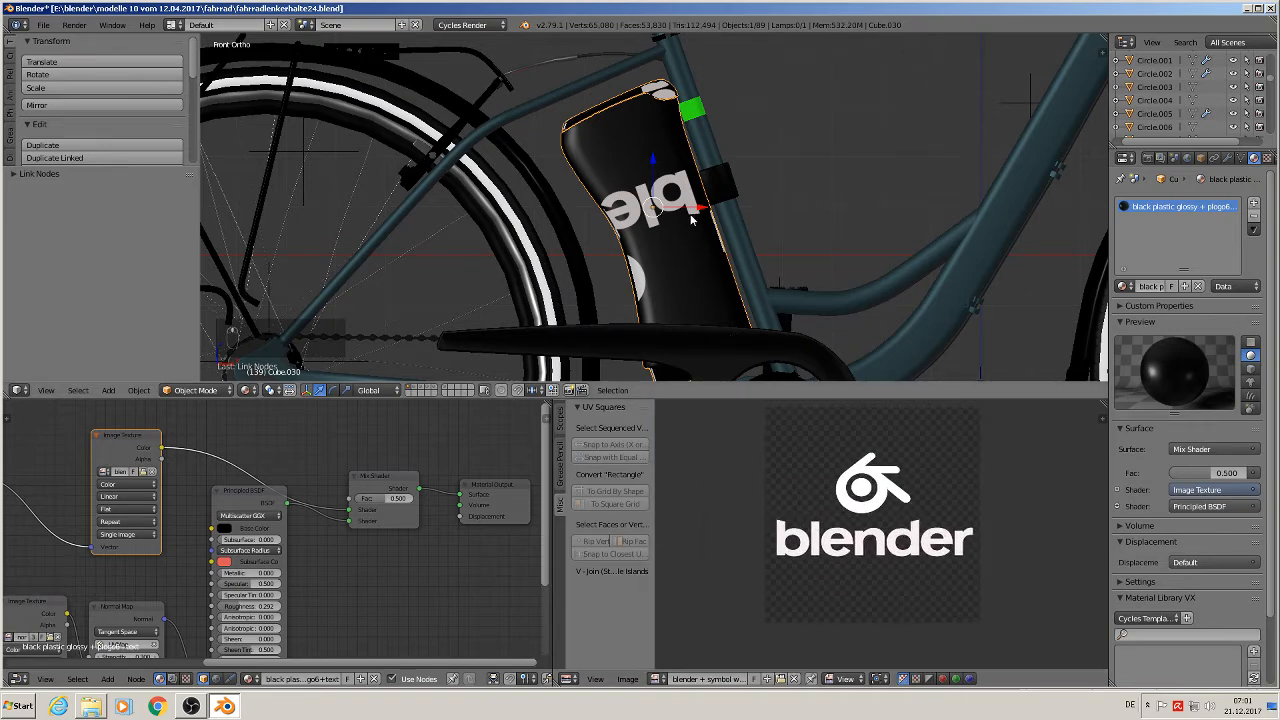
Enter Edit Mode on the battery case and move its whole UV layout off the logo image to the image's right side
{"action": "key", "text": "Tab"}
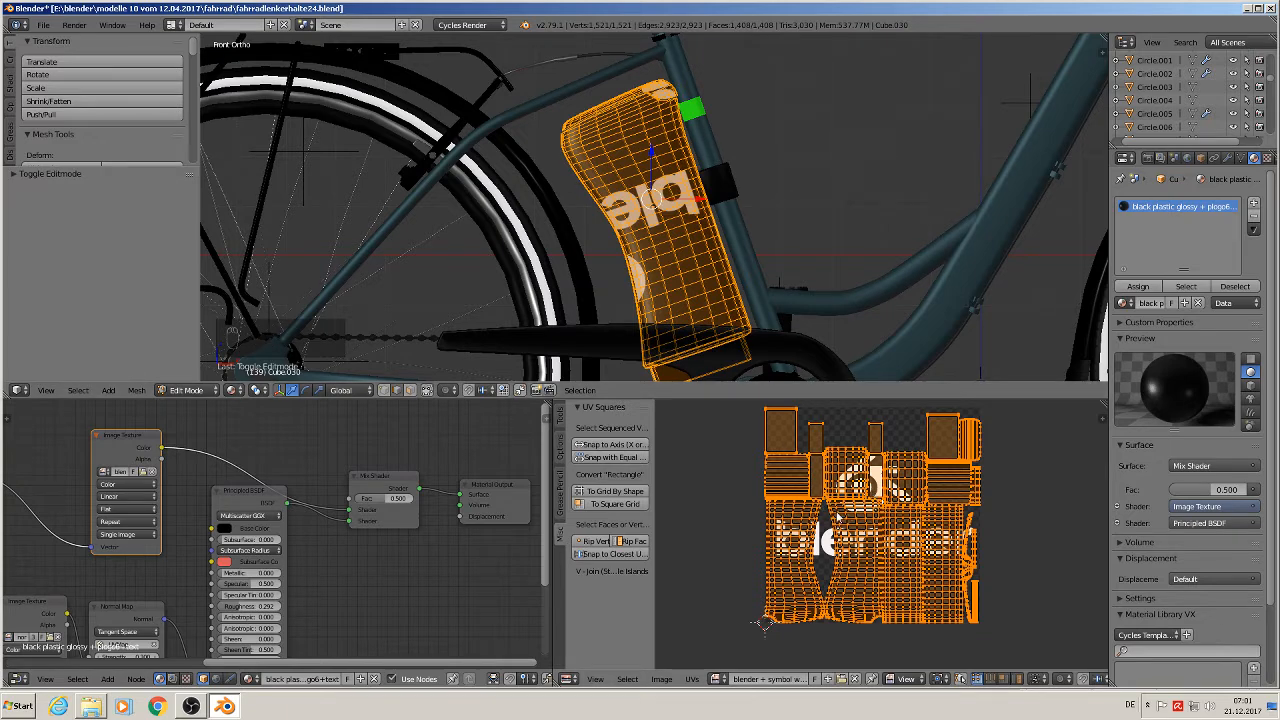
{"action": "scroll", "coordinate": [826, 506], "scroll_direction": "down", "scroll_amount": 4}
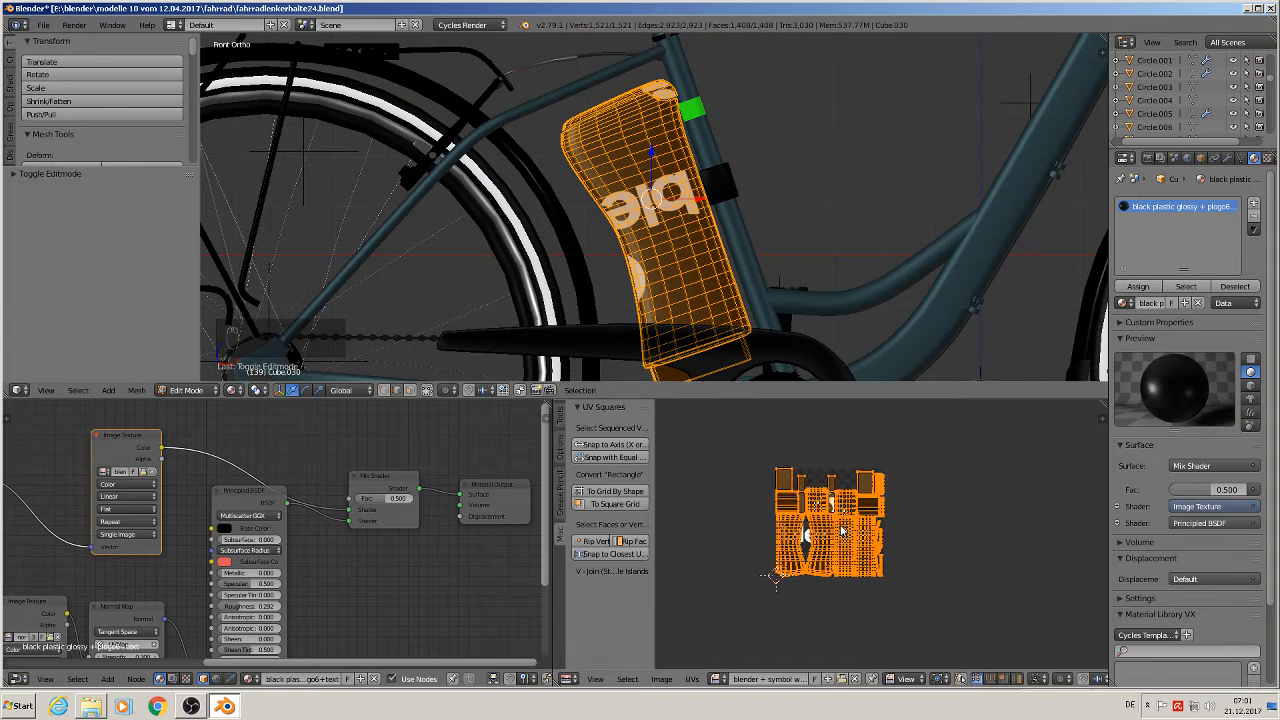
{"action": "key", "text": "g"}
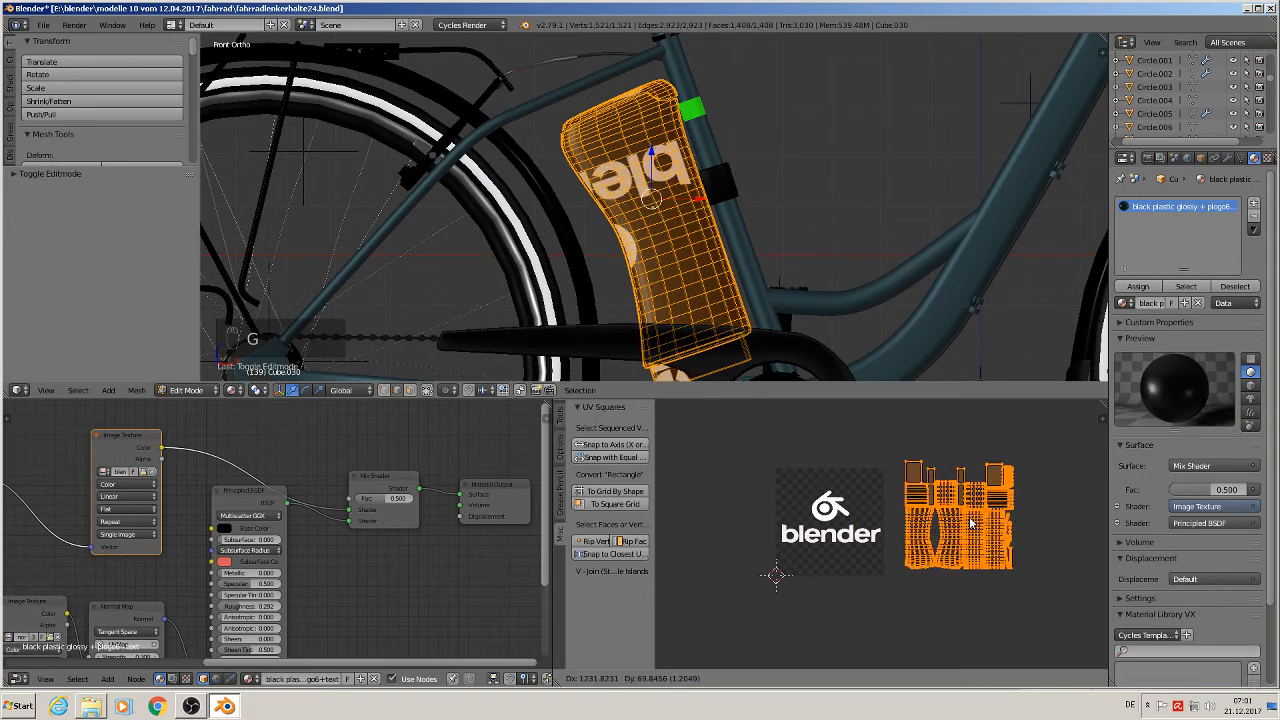
{"action": "left_click", "coordinate": [958, 526]}
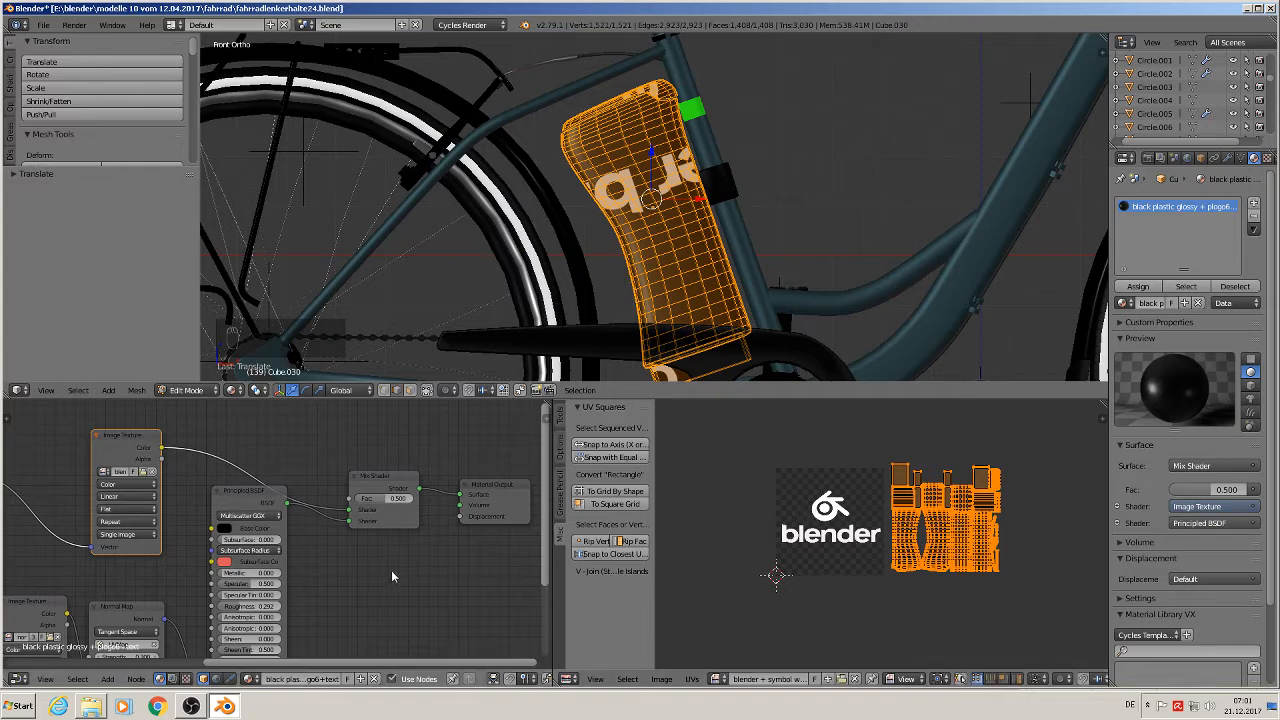
Enable both the Min and Max limits on the logo texture's Mapping node
{"action": "middle_click_drag", "start_coordinate": [364, 576], "coordinate": [474, 546]}
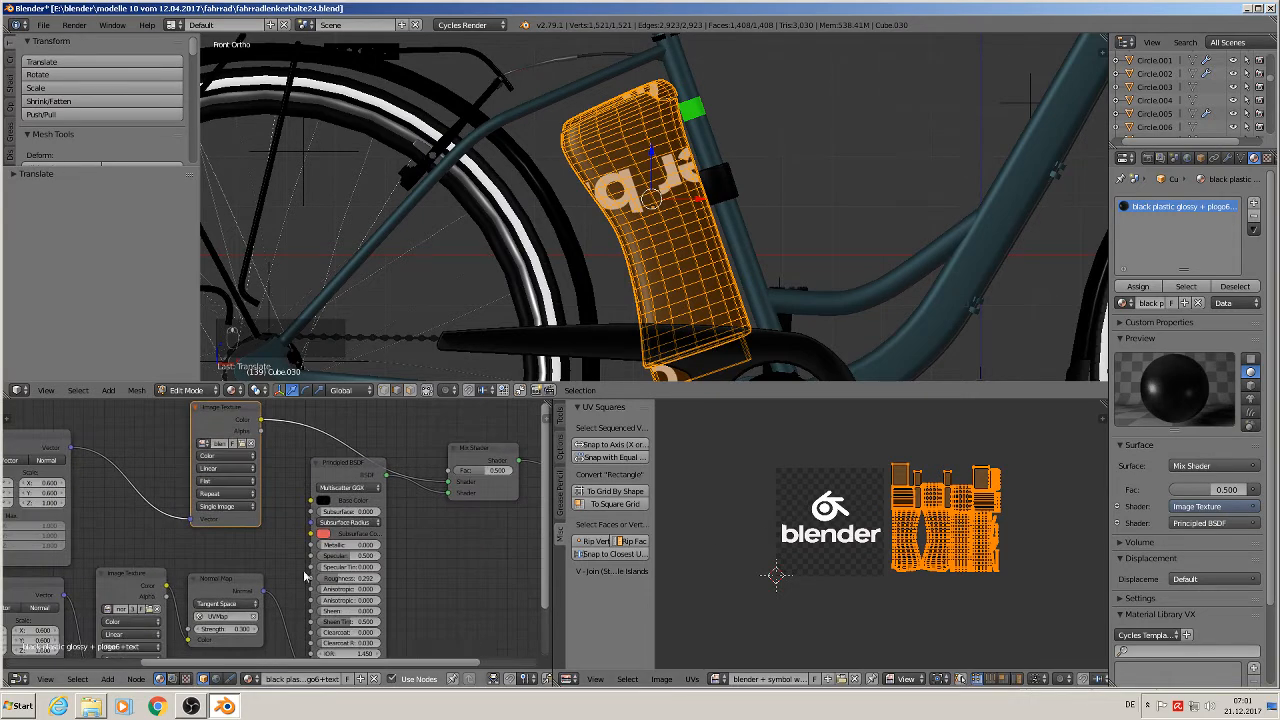
{"action": "scroll", "coordinate": [212, 540], "scroll_direction": "up", "scroll_amount": 4}
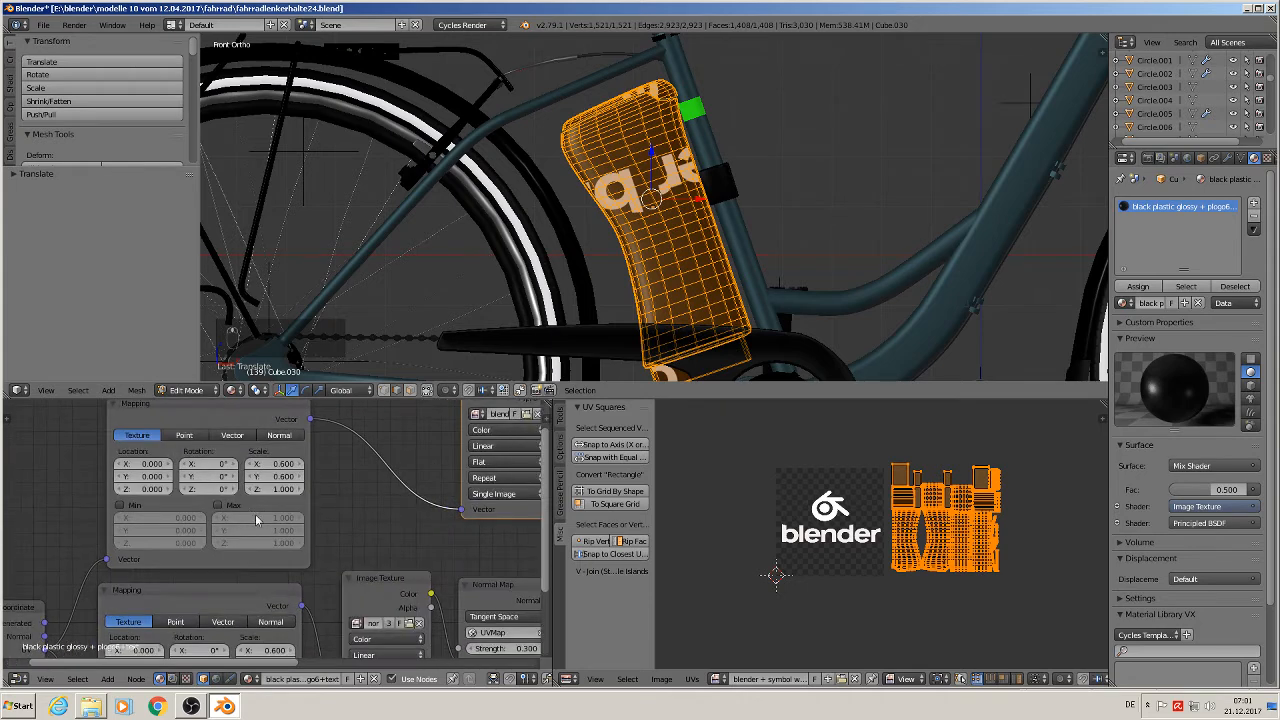
{"action": "middle_click_drag", "start_coordinate": [258, 518], "coordinate": [394, 578]}
{"action": "scroll", "coordinate": [400, 583], "scroll_direction": "up", "scroll_amount": 1}
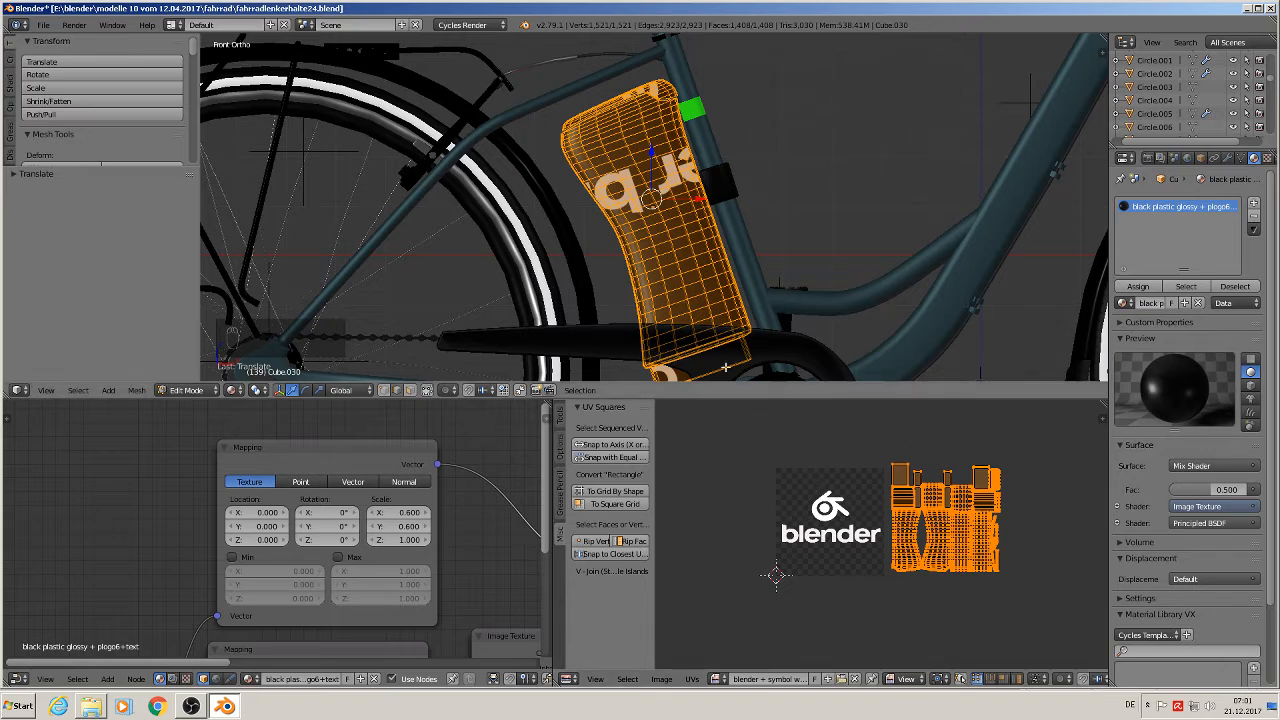
{"action": "scroll", "coordinate": [257, 501], "scroll_direction": "up", "scroll_amount": 2}
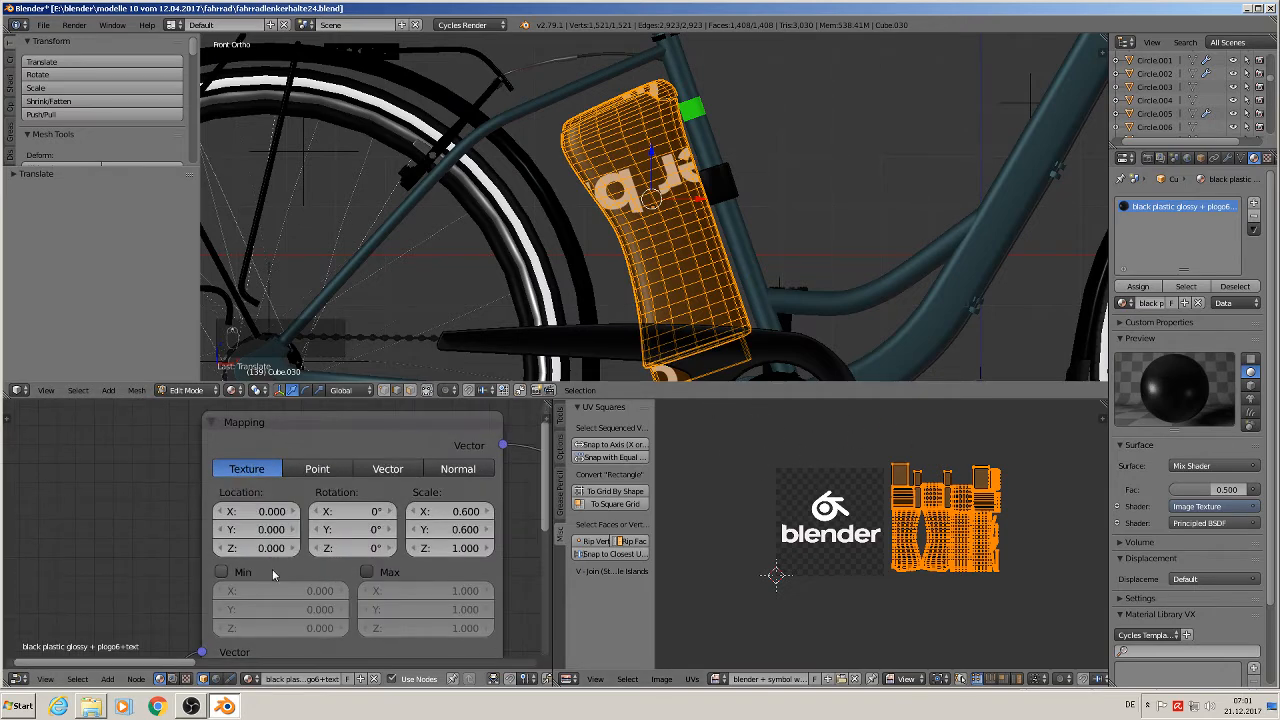
{"action": "left_click", "coordinate": [222, 572]}
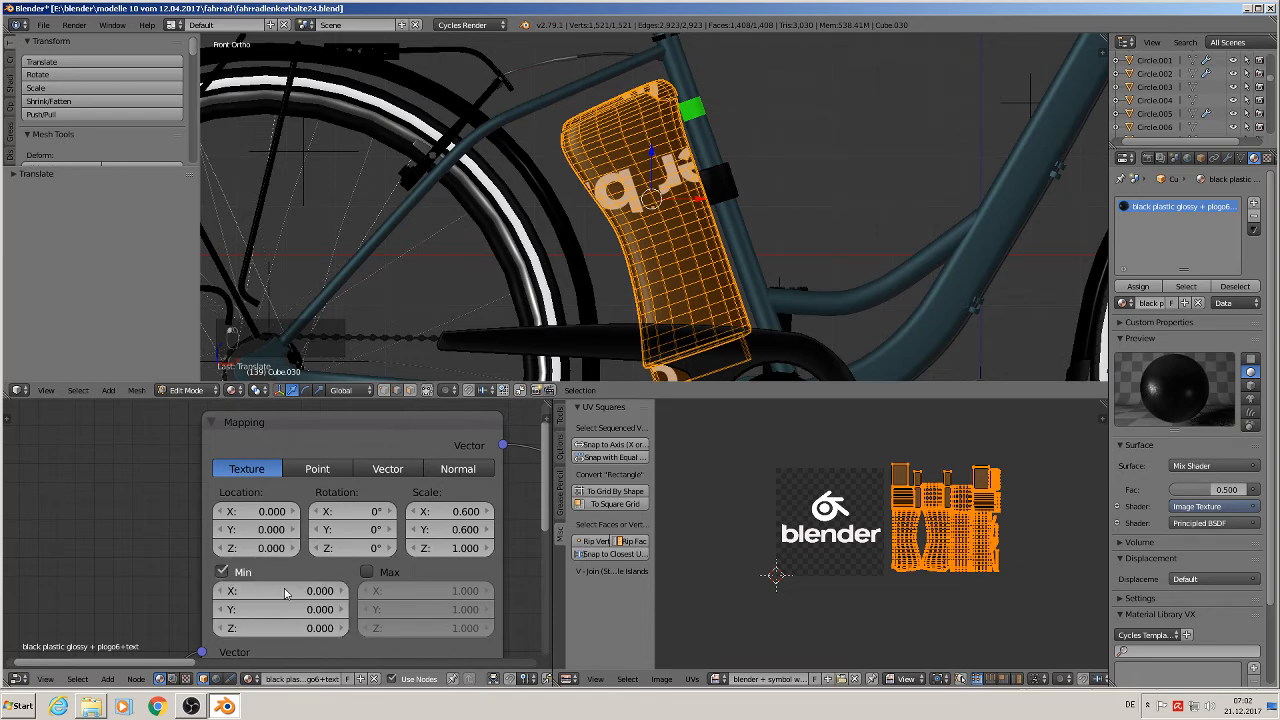
{"action": "left_click", "coordinate": [368, 573]}
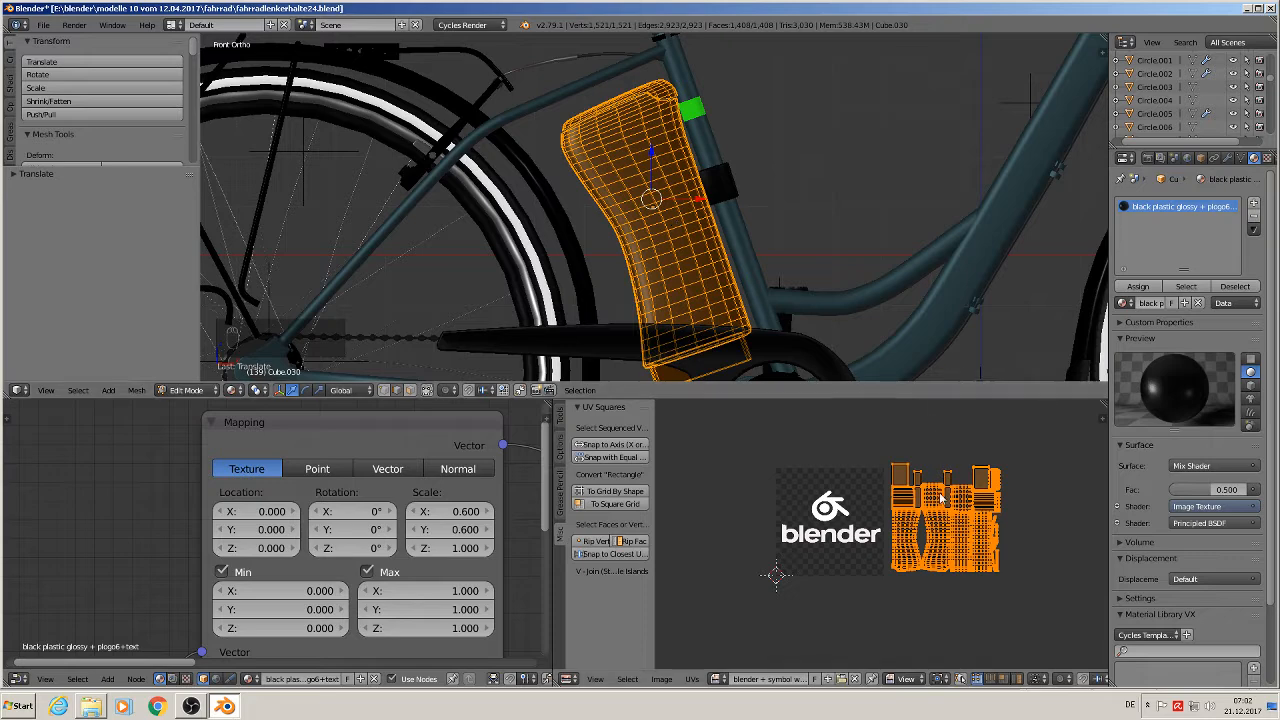
Deselect the whole case mesh, switch to face selection, and select three faces down the middle of the case's side
{"action": "key", "text": "Tab"}
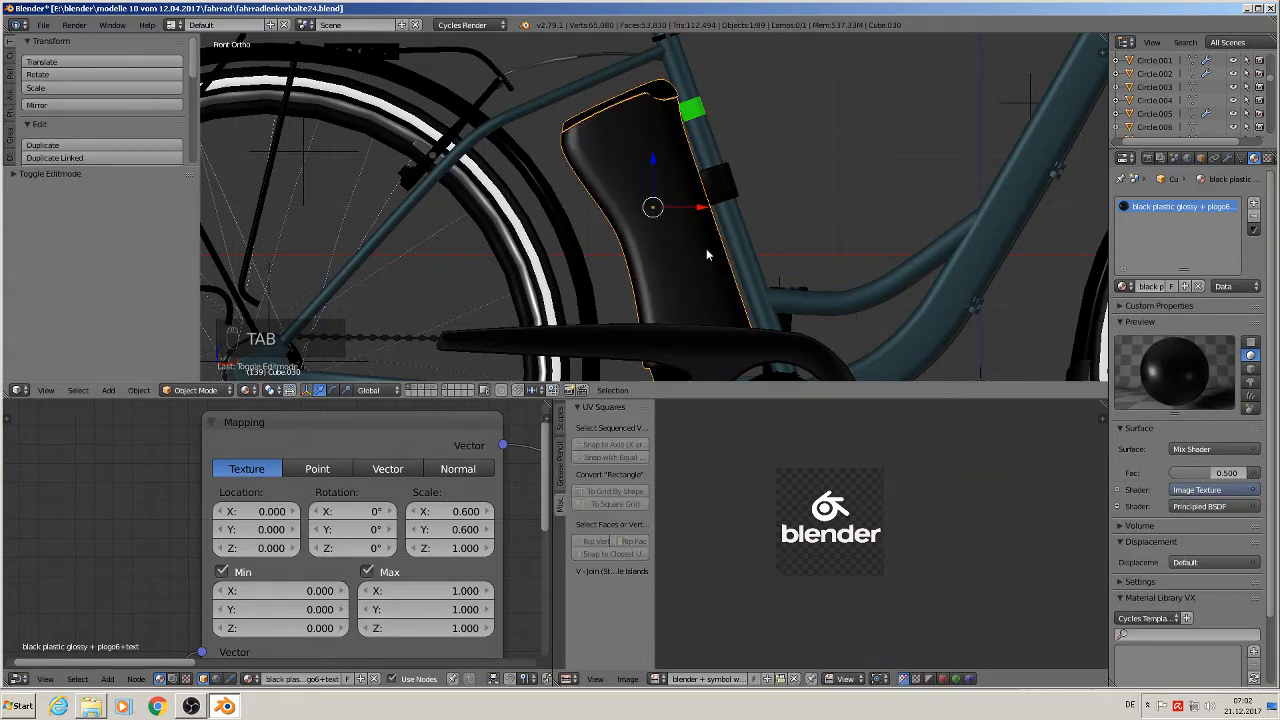
{"action": "key", "text": "Tab"}
{"action": "key", "text": "a"}
{"action": "key", "text": "a"}
{"action": "key", "text": "a"}
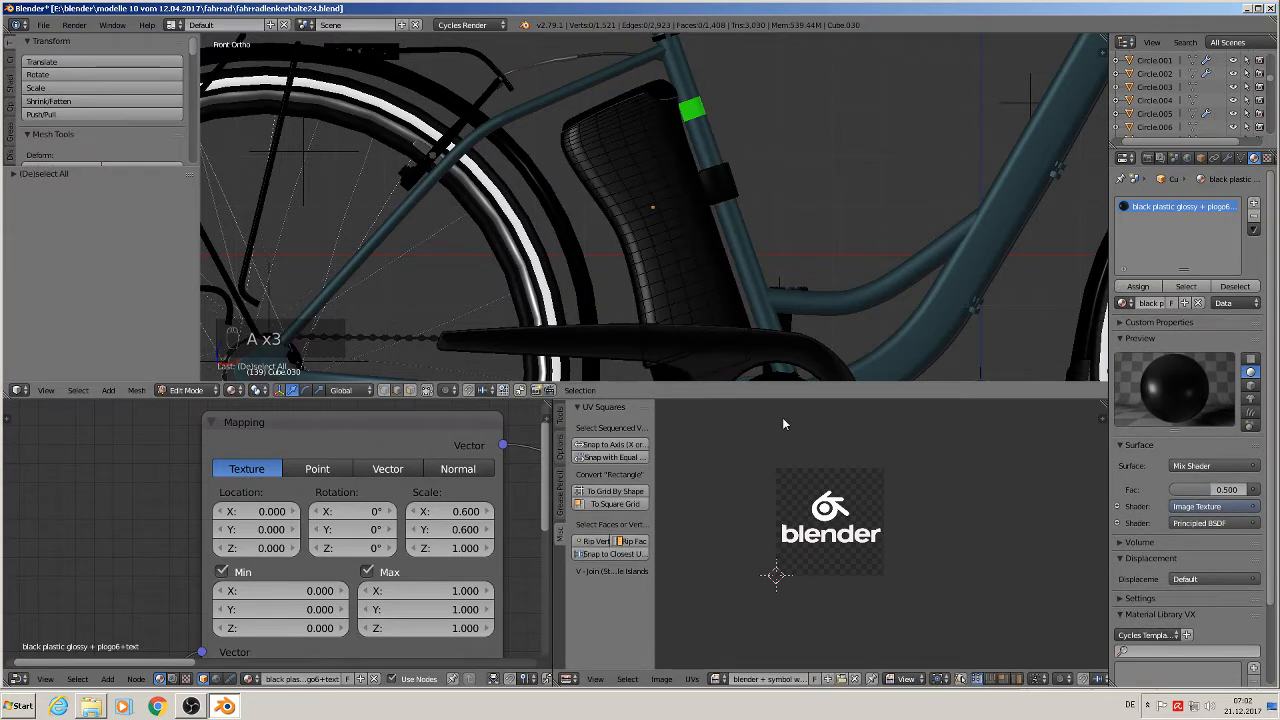
{"action": "left_click", "coordinate": [411, 391]}
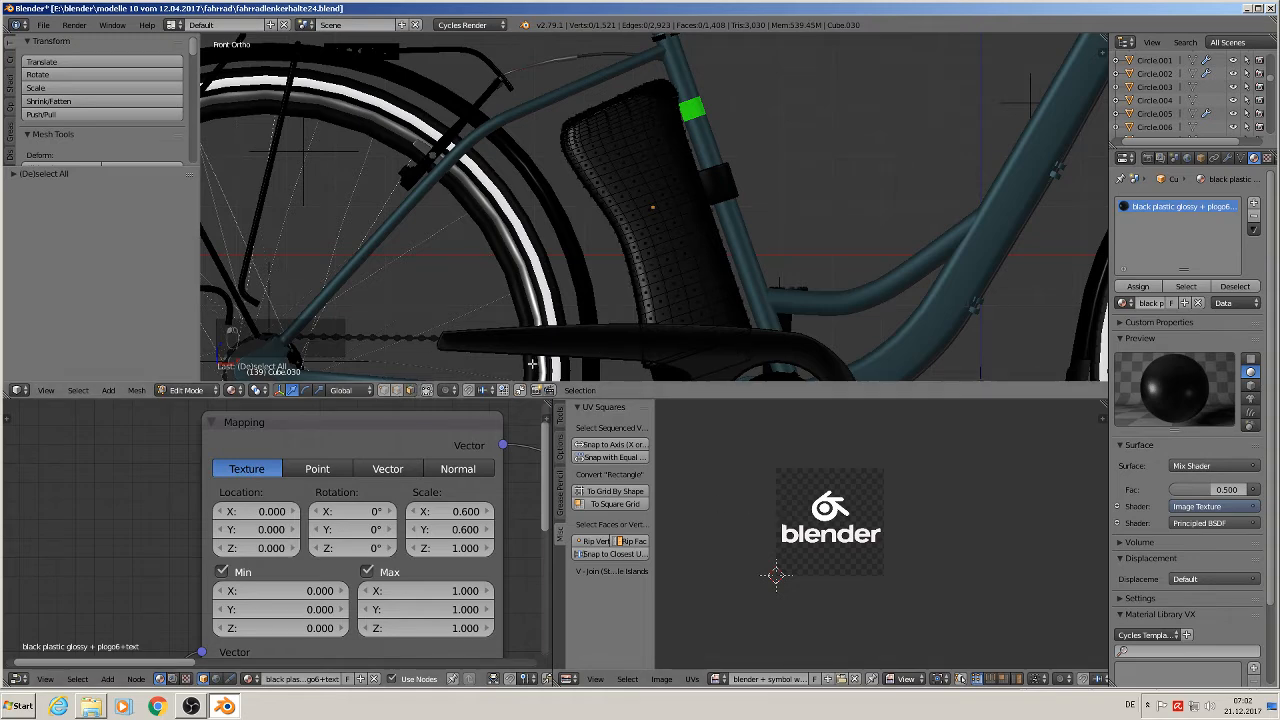
{"action": "right_click", "coordinate": [665, 259]}
{"action": "right_click", "coordinate": [656, 202]}
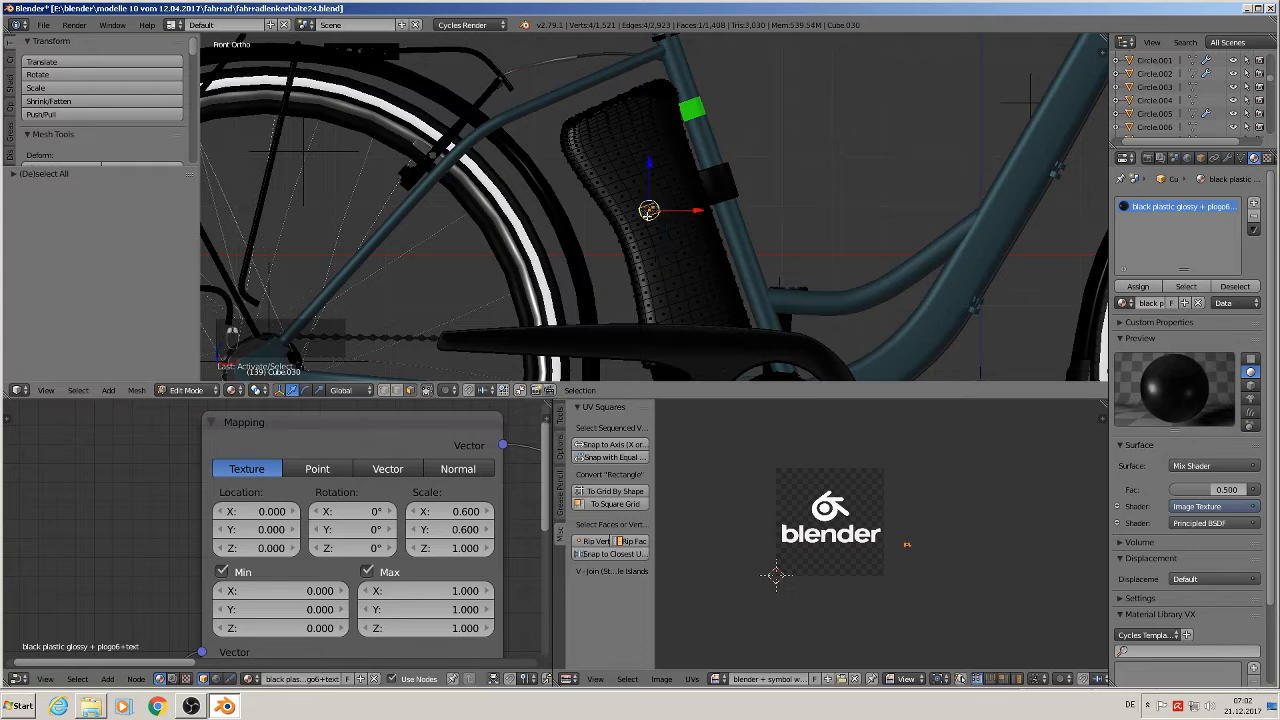
{"action": "right_click", "coordinate": [657, 229], "text": "shift"}
{"action": "right_click", "coordinate": [663, 248], "text": "shift"}
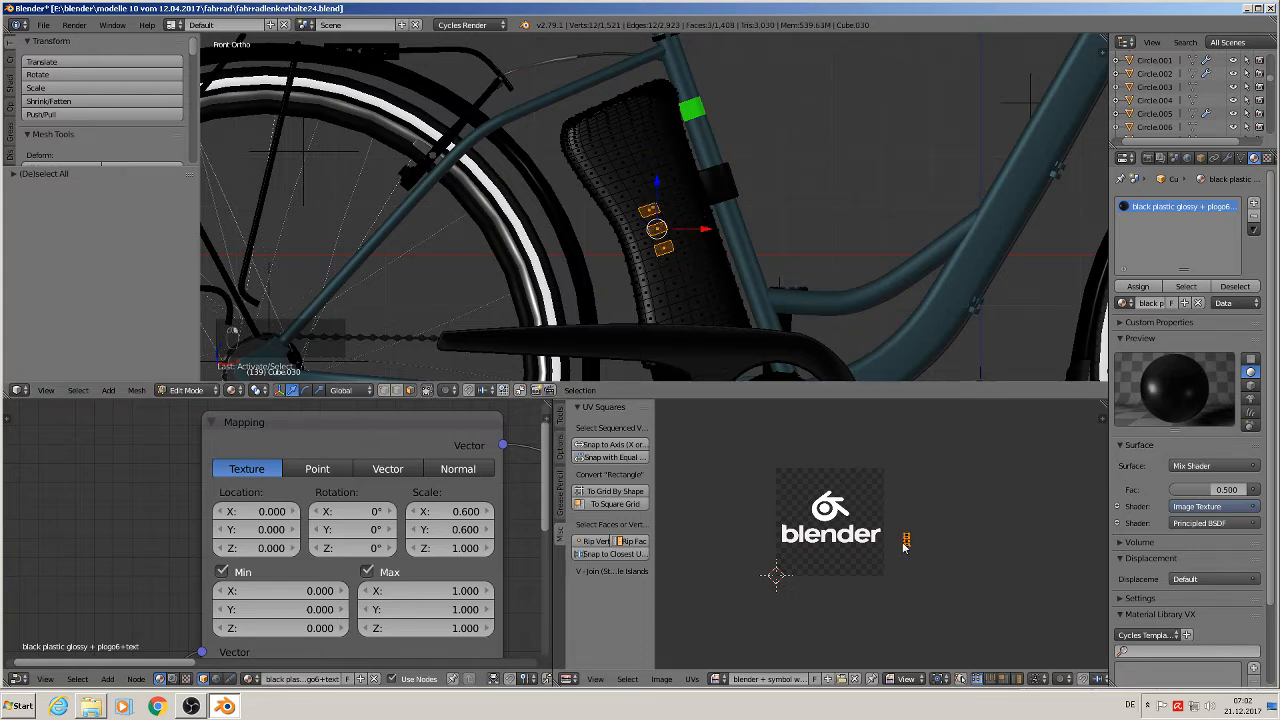
Turn on selection sync between the UV layout and the mesh so all UV islands are shown with the selected faces
{"action": "left_click", "coordinate": [961, 679]}
{"action": "left_click", "coordinate": [961, 680]}
{"action": "left_click", "coordinate": [961, 680]}
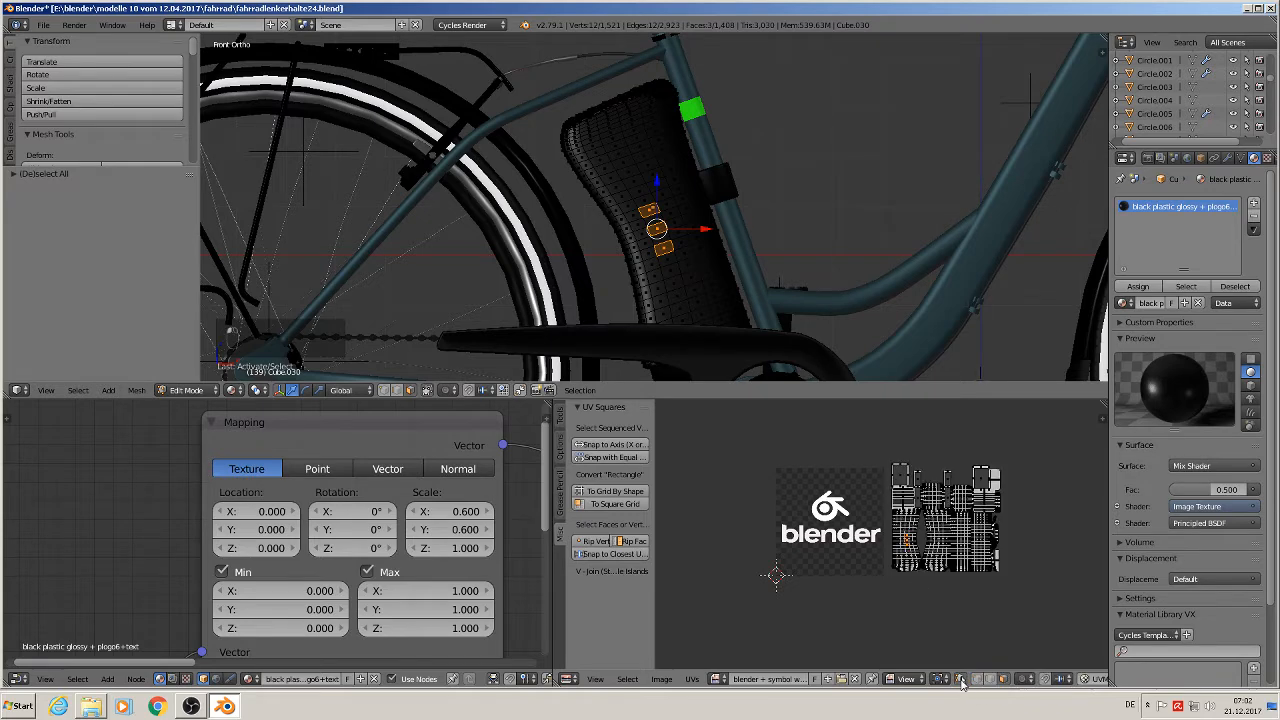
{"action": "left_click", "coordinate": [961, 680]}
{"action": "left_click", "coordinate": [961, 680]}
{"action": "scroll", "coordinate": [920, 613], "scroll_direction": "up", "scroll_amount": 4}
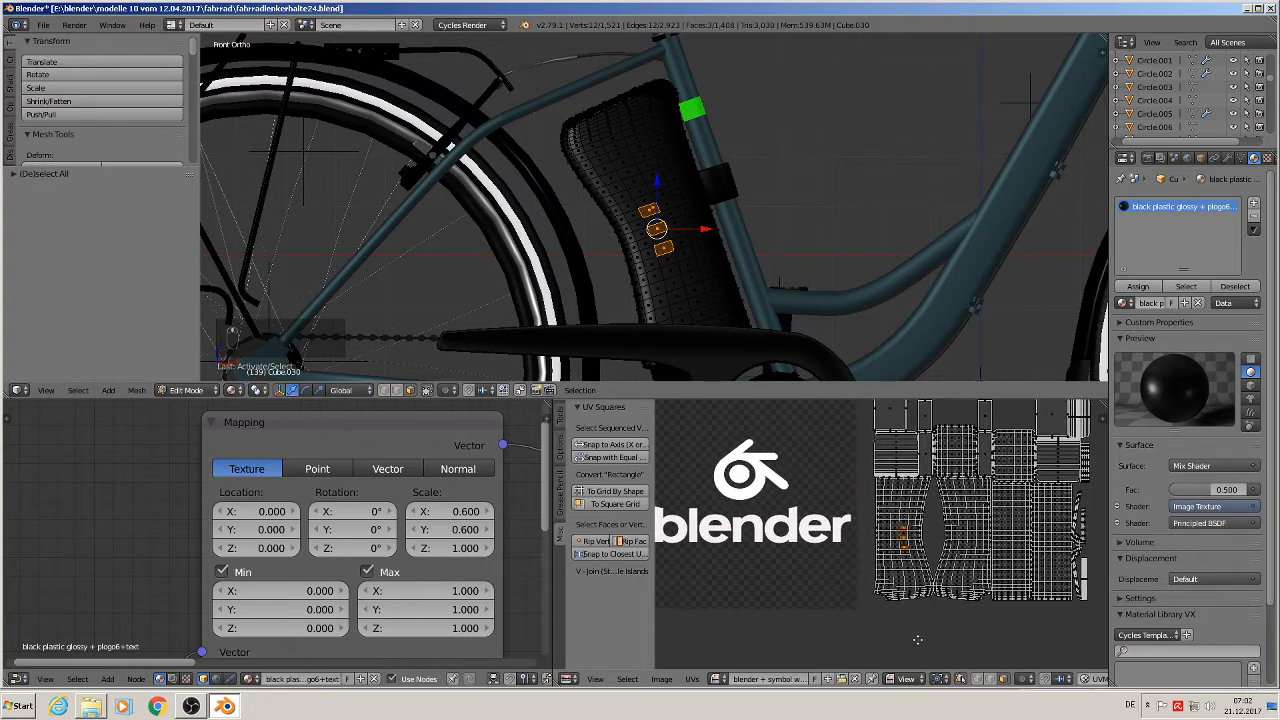
Select the whole UV island of the case's front side and move it onto the logo in the image
{"action": "middle_click_drag", "start_coordinate": [892, 631], "coordinate": [973, 651]}
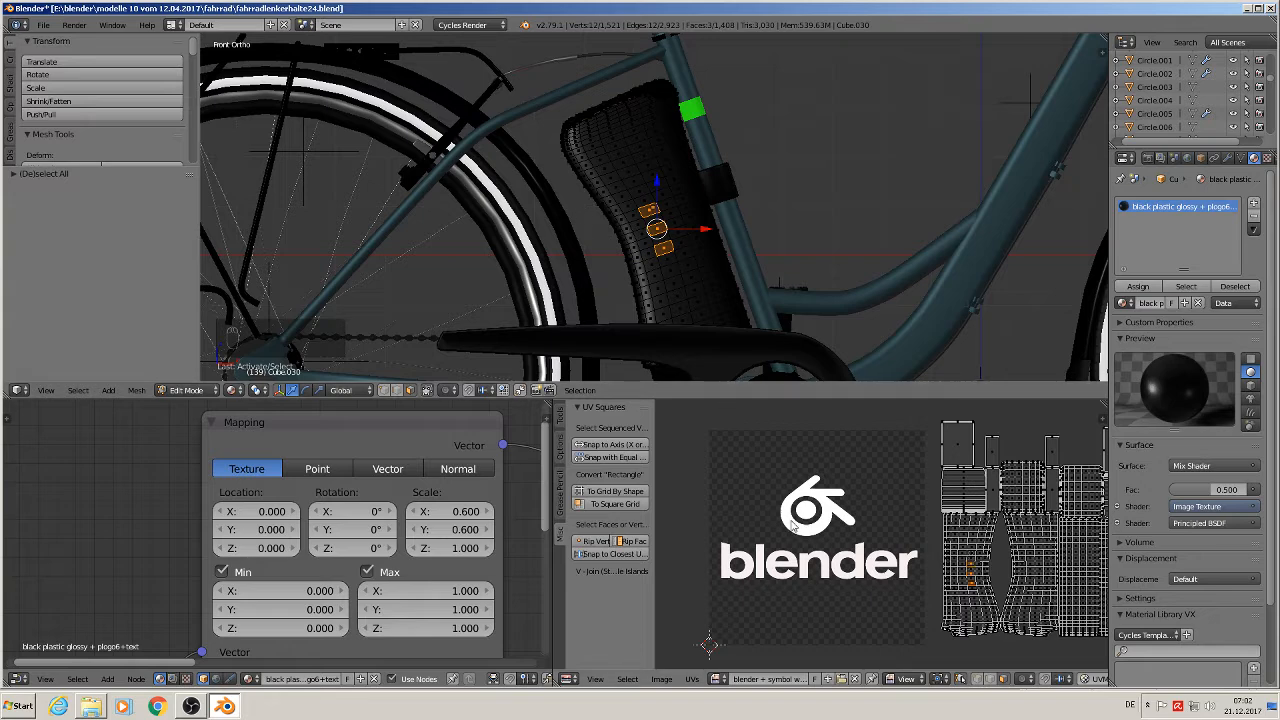
{"action": "key", "text": "l"}
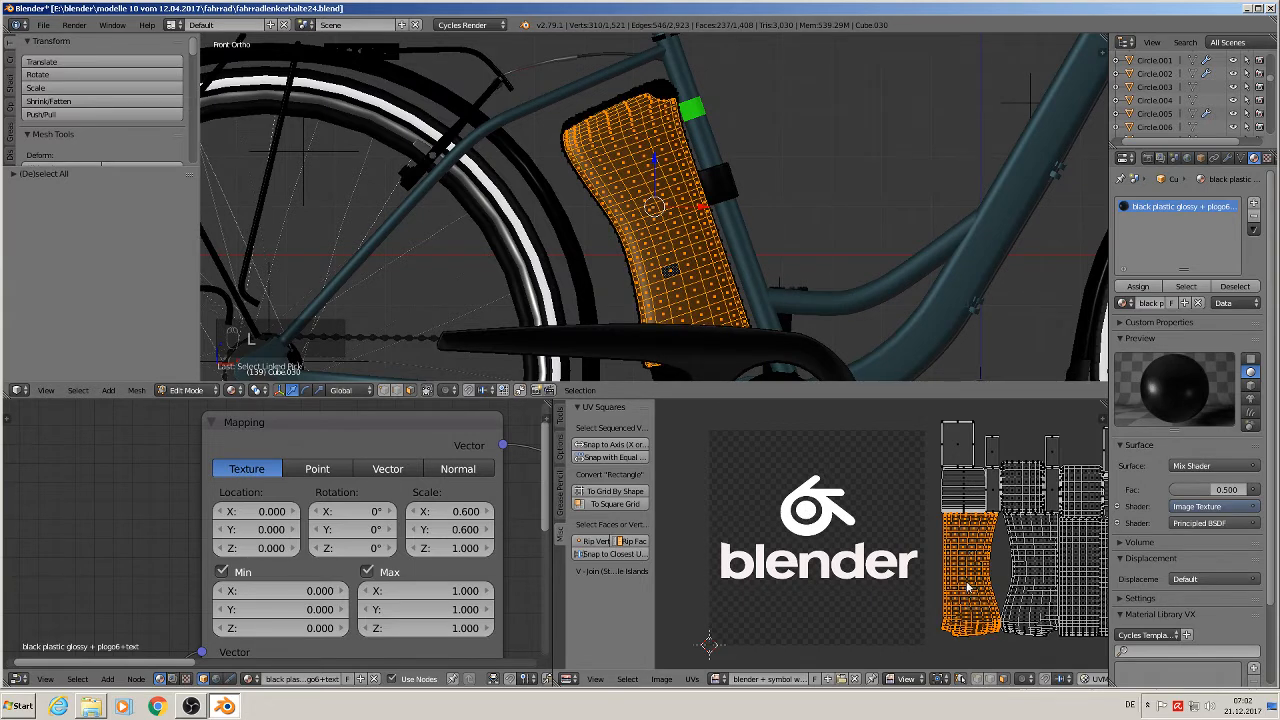
{"action": "key", "text": "g"}
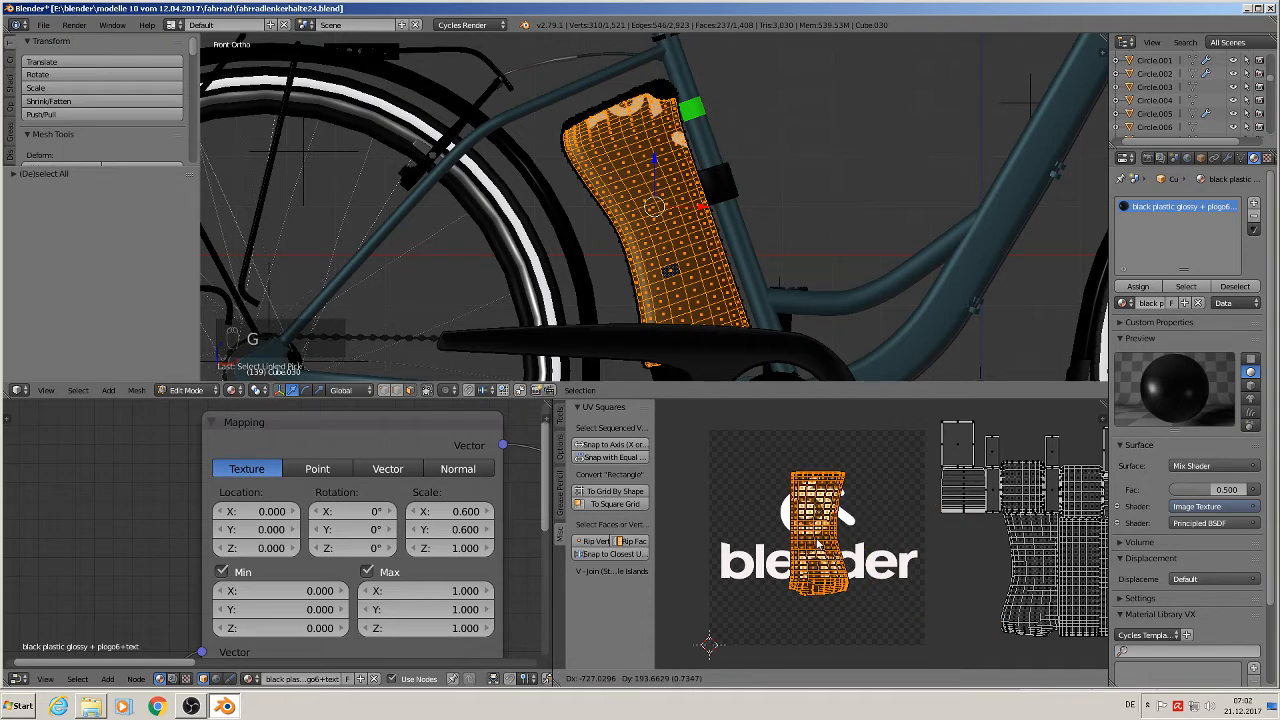
{"action": "left_click", "coordinate": [875, 598]}
Enlarge the front side's UV island in two passes and shift it so the logo sits small around the middle of the case
{"action": "scroll", "coordinate": [880, 605], "scroll_direction": "down", "scroll_amount": 4}
{"action": "key", "text": "s"}
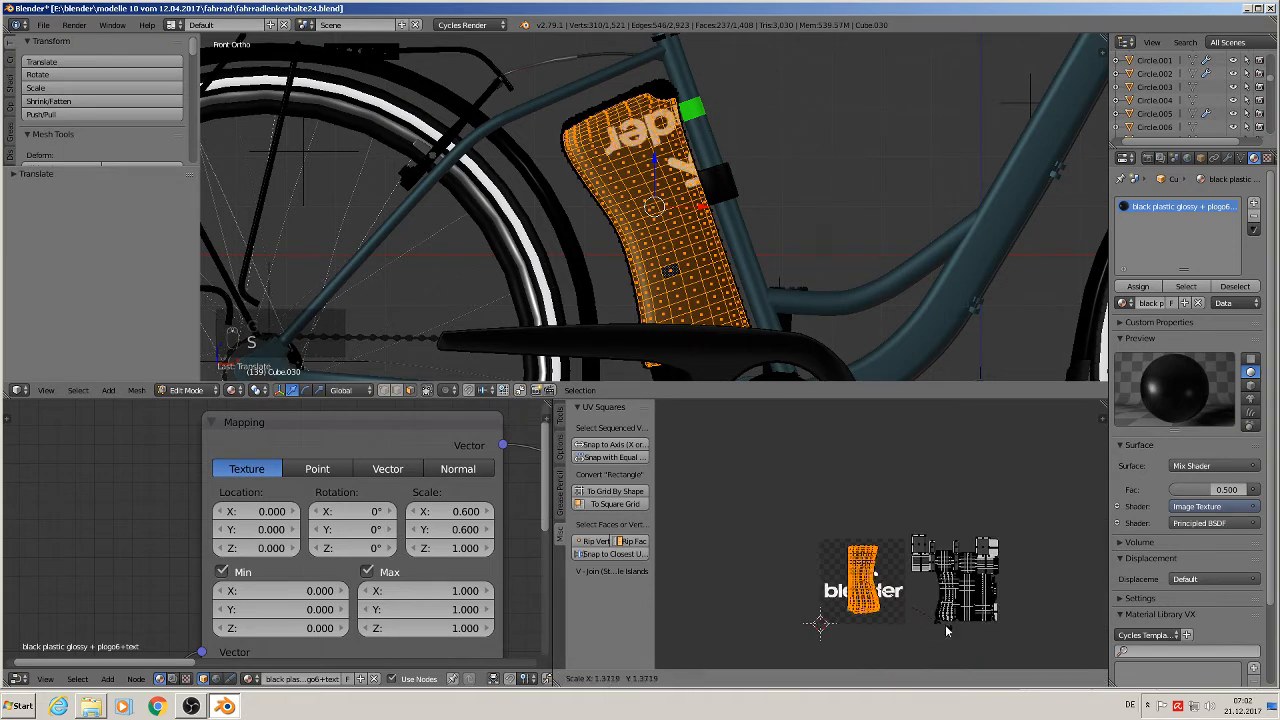
{"action": "left_click", "coordinate": [1035, 665]}
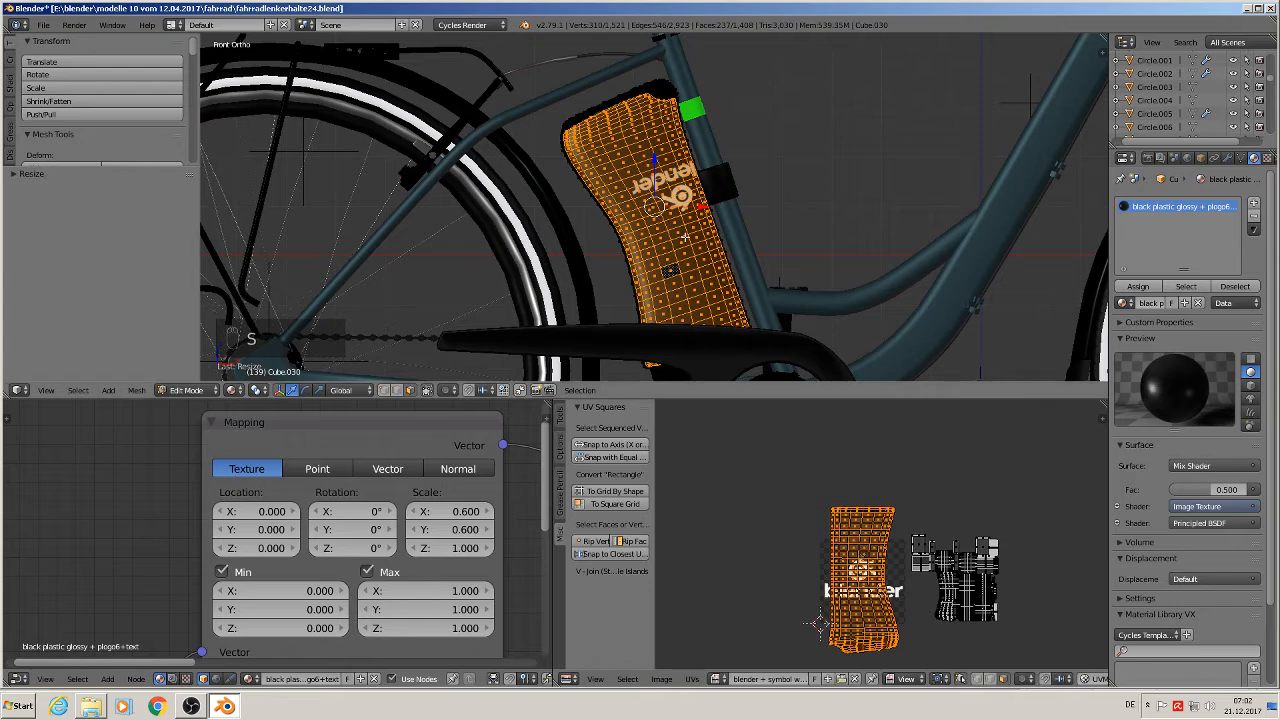
{"action": "key", "text": "g"}
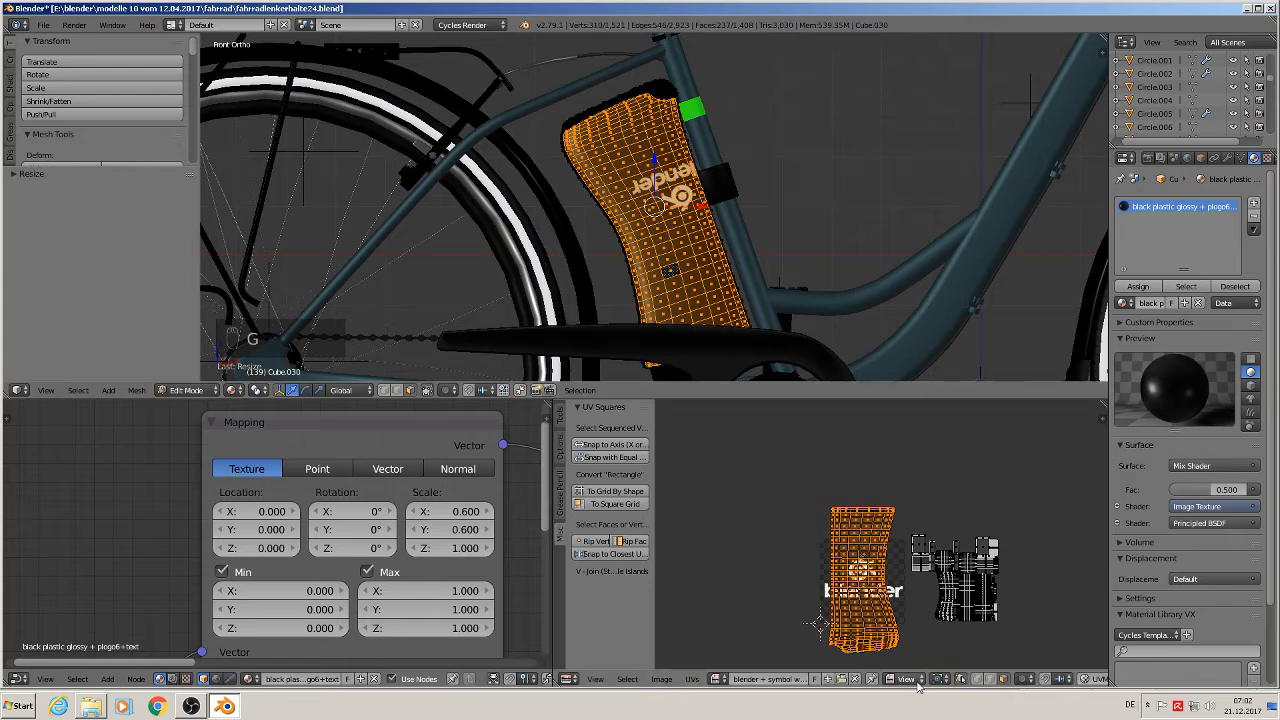
{"action": "key", "text": "g"}
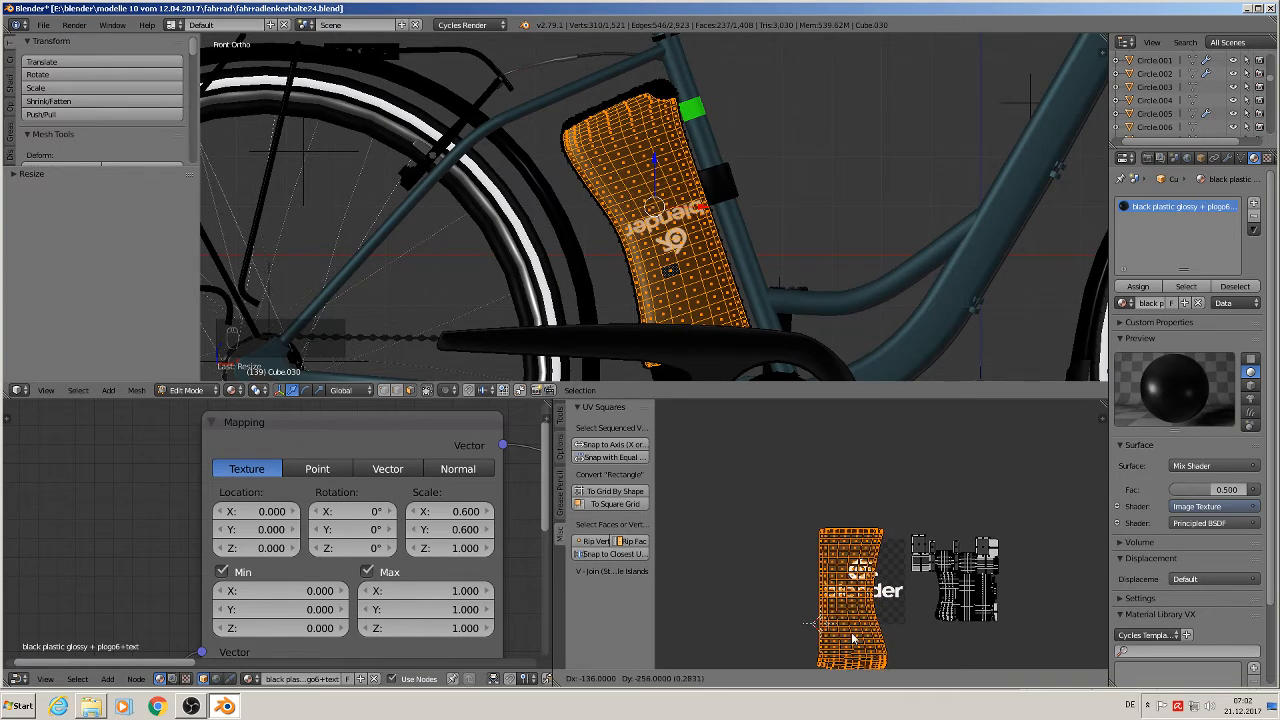
{"action": "left_click", "coordinate": [853, 640]}
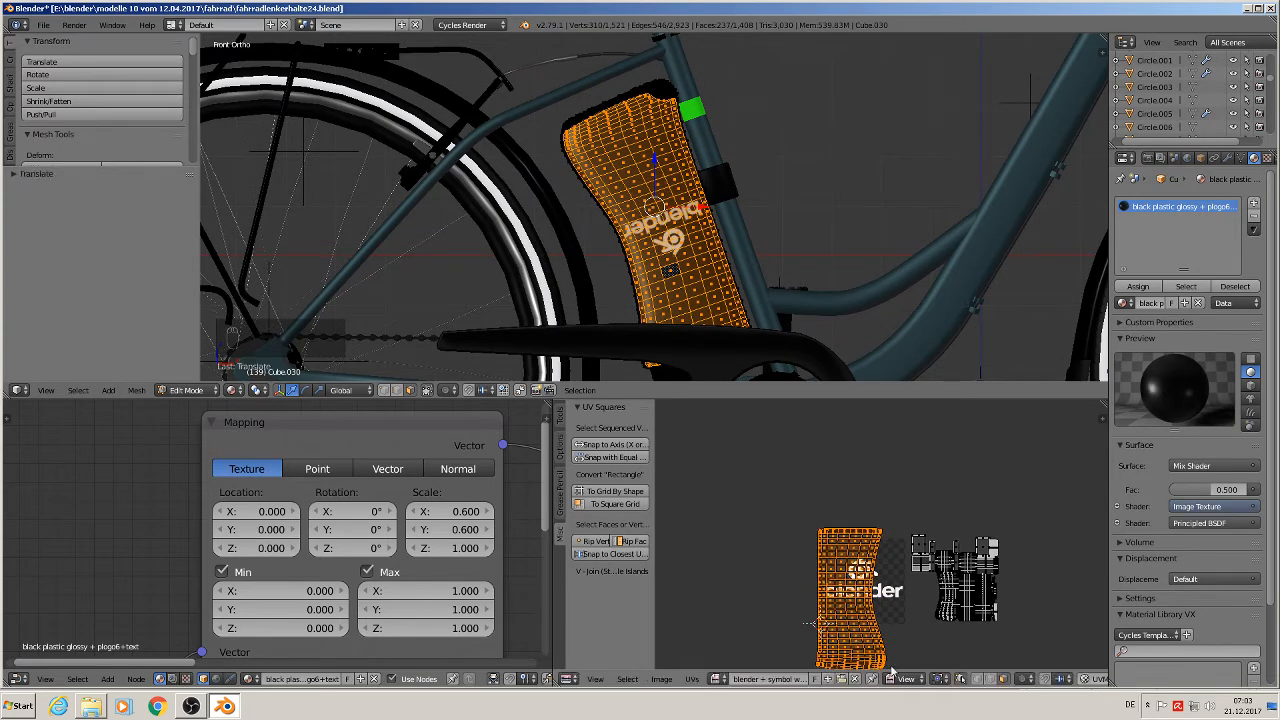
{"action": "key", "text": "s"}
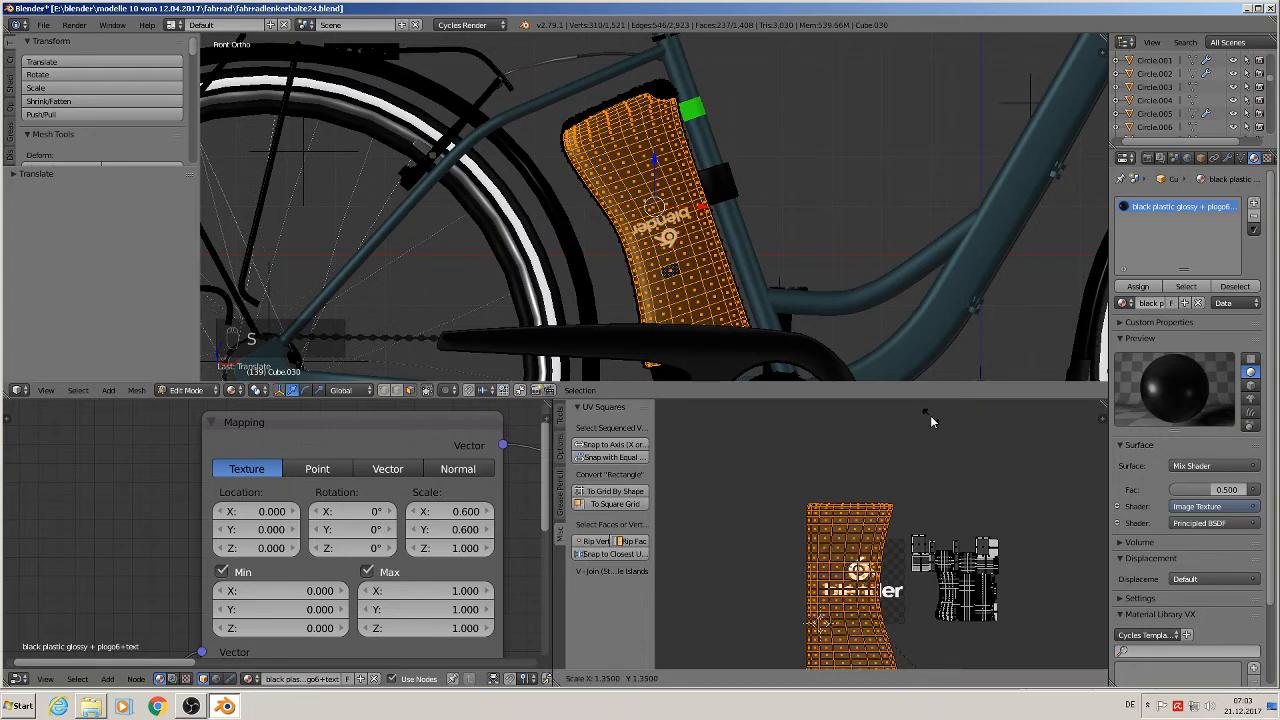
{"action": "left_click", "coordinate": [930, 415]}
{"action": "middle_click_drag", "start_coordinate": [817, 448], "coordinate": [788, 382]}
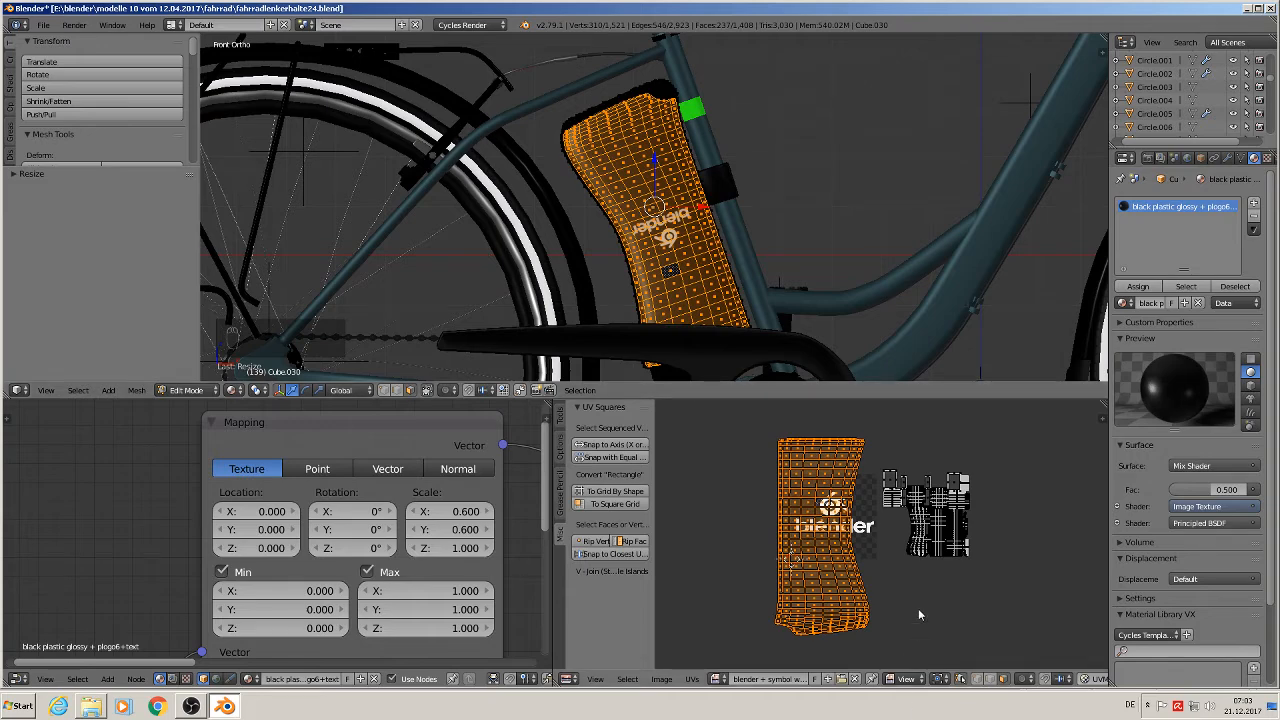
Rotate the front side's UV island by 180° and move it so the upright logo is centred across the case
{"action": "type", "text": "r180"}
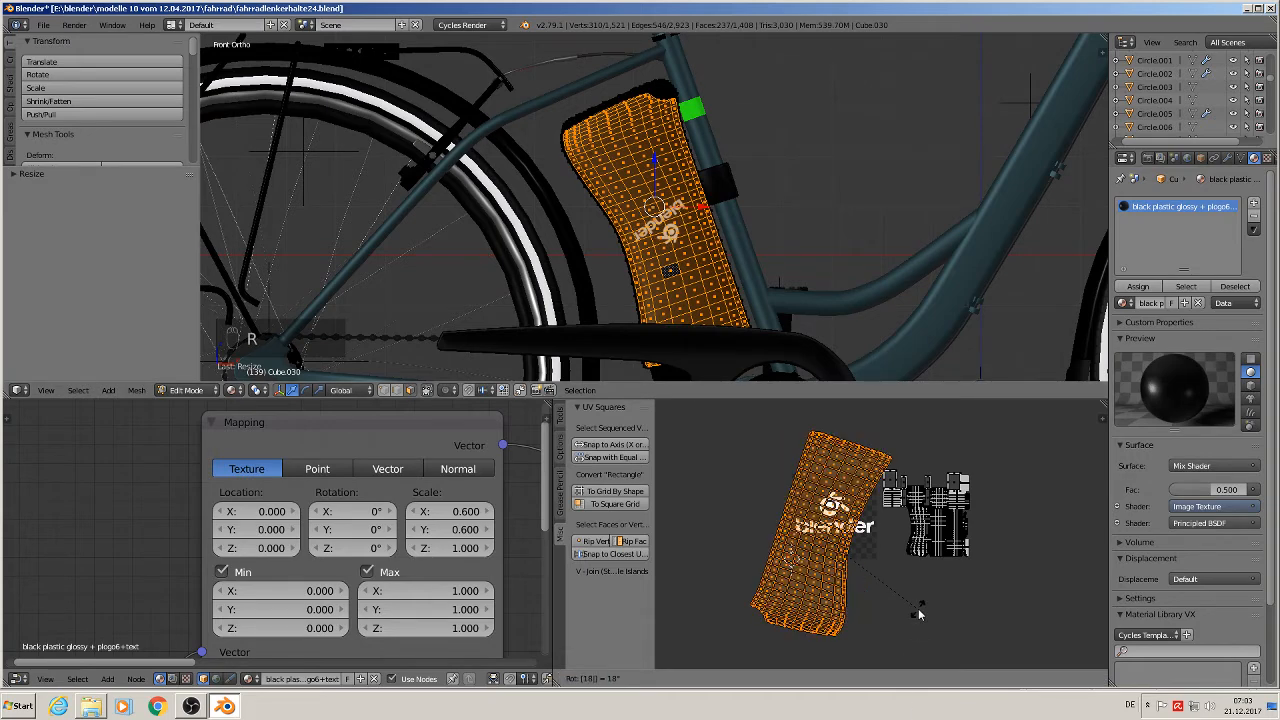
{"action": "key", "text": "Return"}
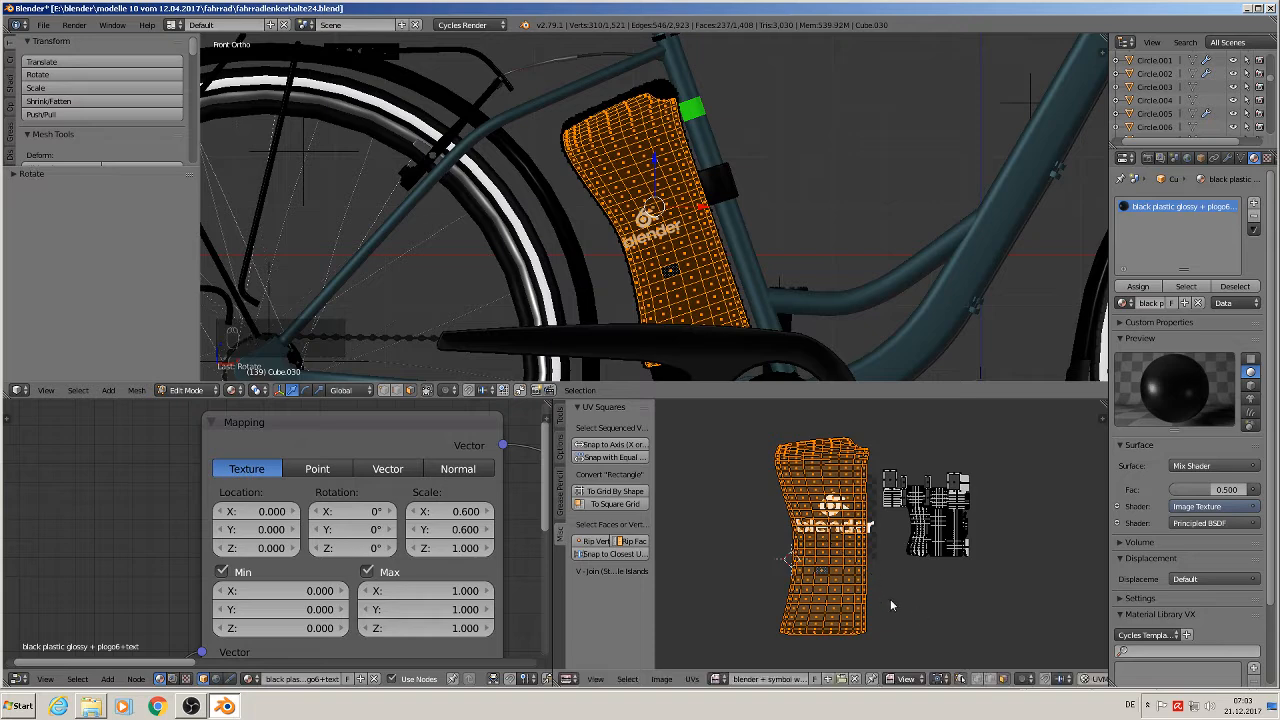
{"action": "key", "text": "g"}
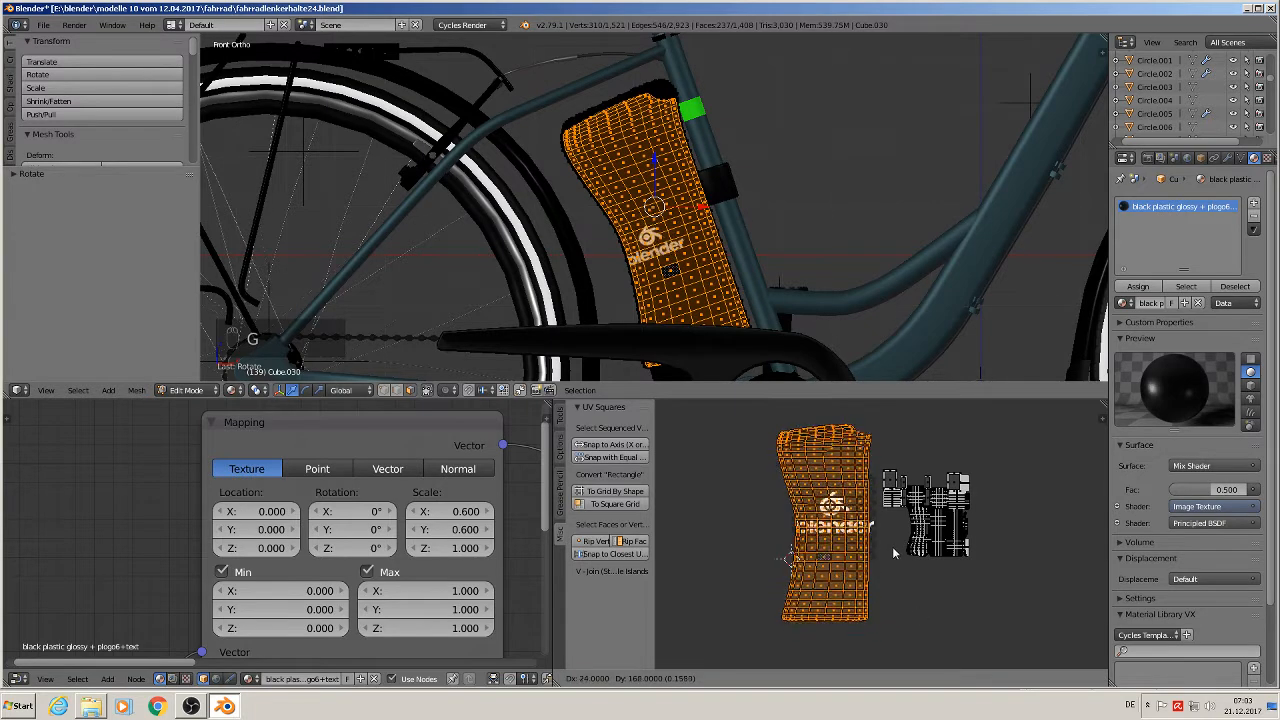
{"action": "left_click", "coordinate": [879, 556]}
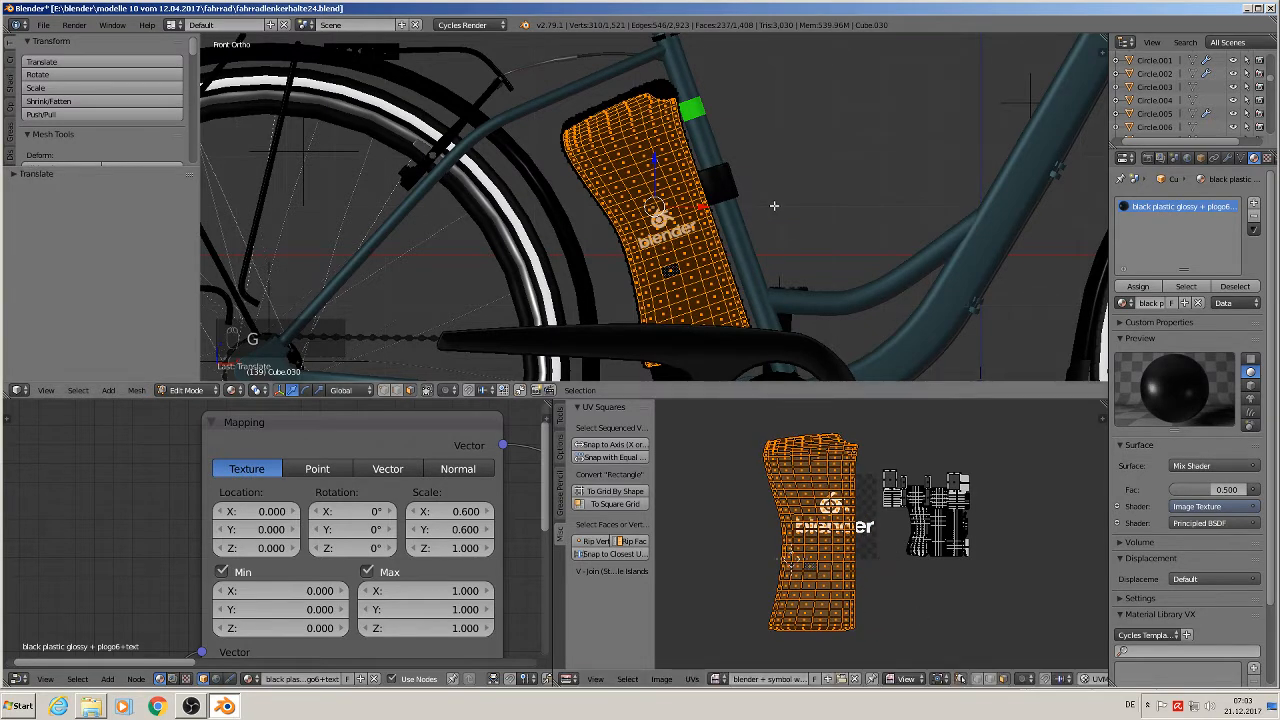
Leave Edit Mode and check the logo on the battery case's front side and the case's opposite side
{"action": "key", "text": "Tab"}
{"action": "scroll", "coordinate": [797, 273], "scroll_direction": "down", "scroll_amount": 2}
{"action": "middle_click_drag", "start_coordinate": [777, 275], "coordinate": [747, 316]}
{"action": "scroll", "coordinate": [757, 289], "scroll_direction": "up", "scroll_amount": 2}
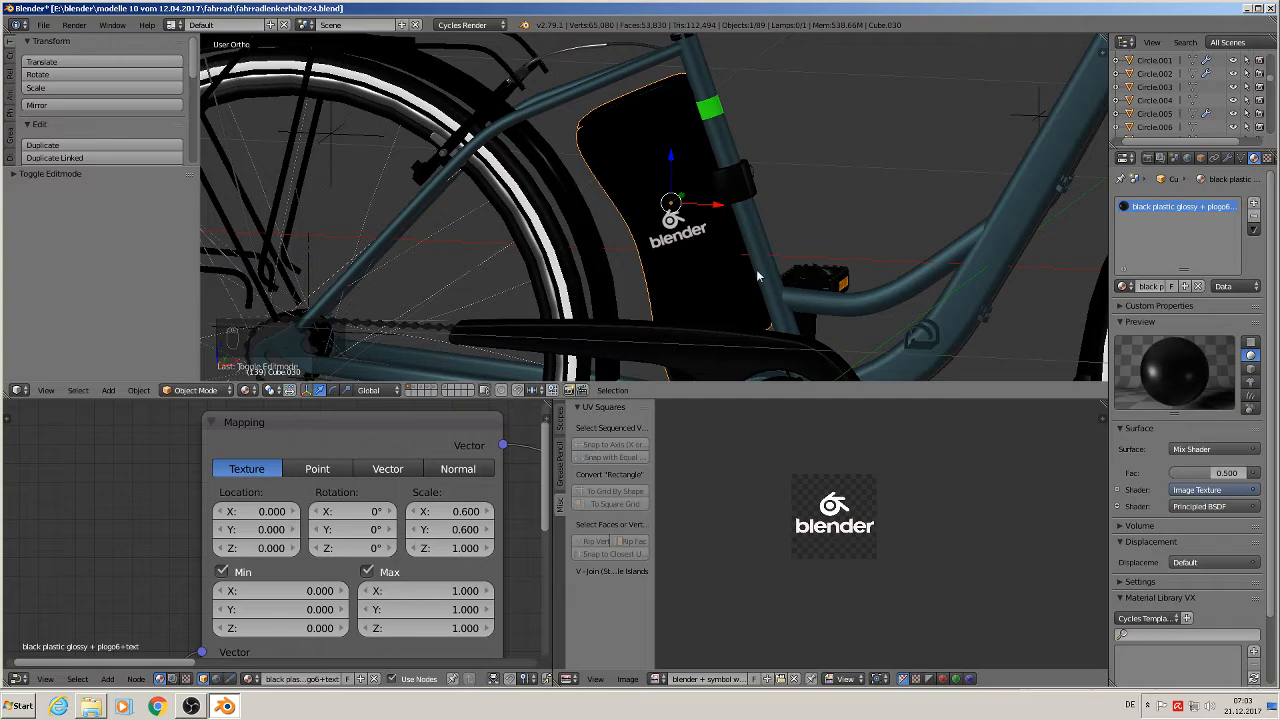
{"action": "middle_click_drag", "start_coordinate": [812, 264], "coordinate": [548, 256]}
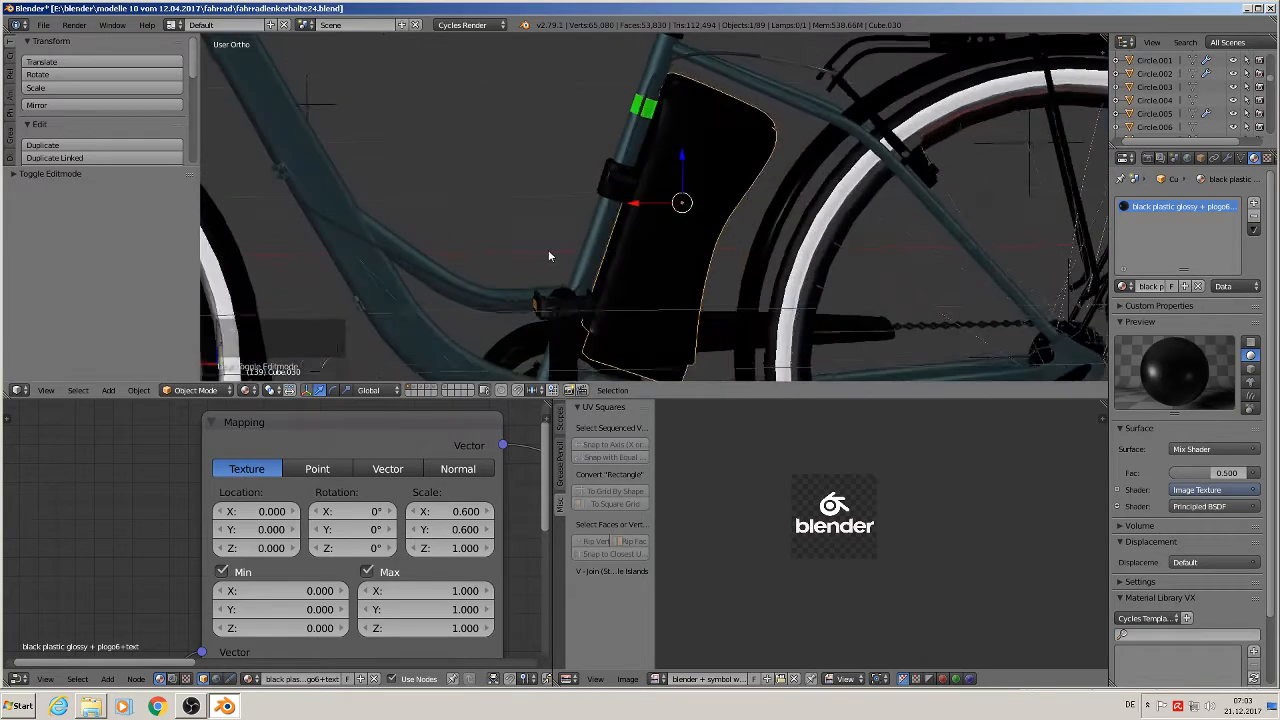
In Edit Mode, locate a face of the case's opposite side in the UV layout, select its whole island and move it onto the logo
{"action": "key", "text": "Tab"}
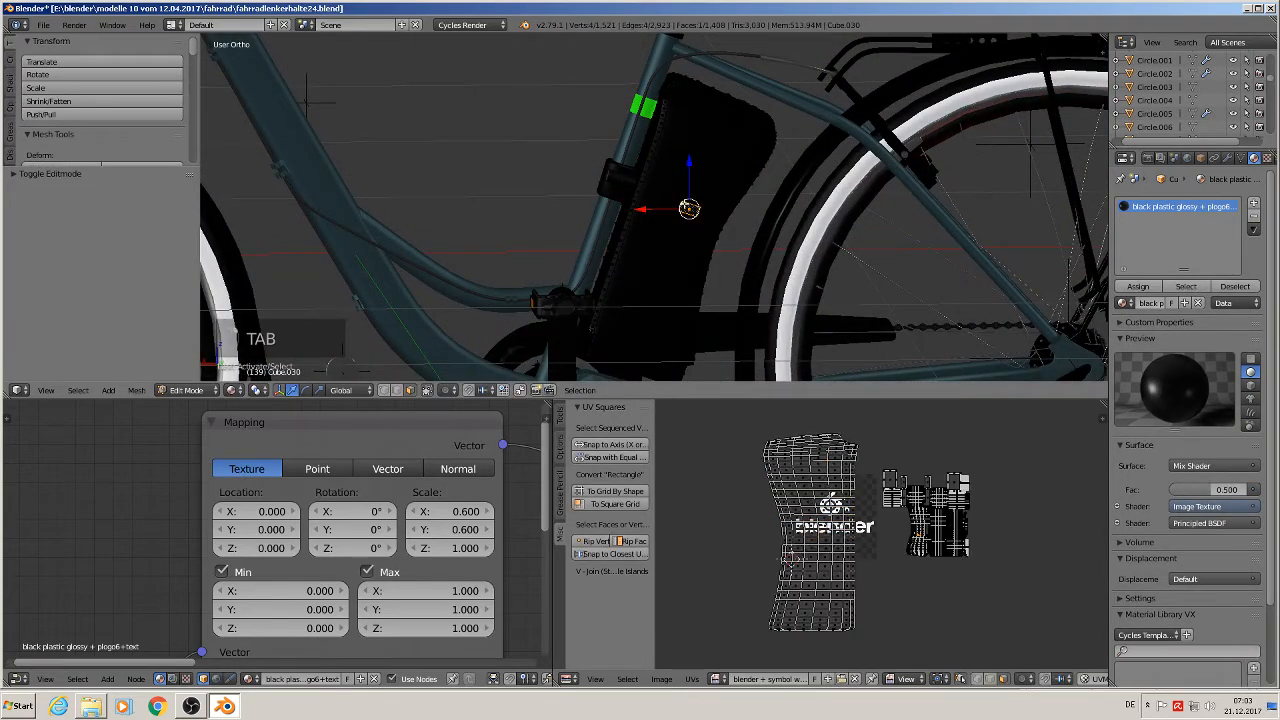
{"action": "scroll", "coordinate": [700, 243], "scroll_direction": "up", "scroll_amount": 3}
{"action": "scroll", "coordinate": [907, 540], "scroll_direction": "up", "scroll_amount": 3}
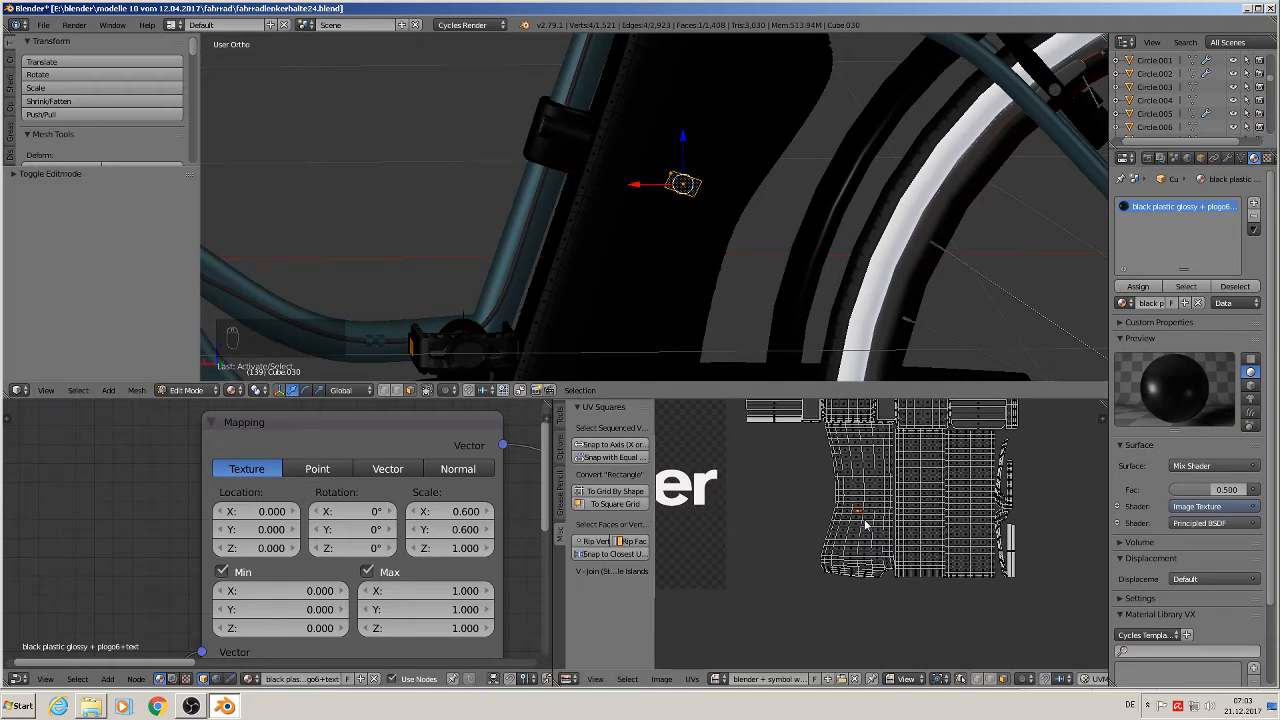
{"action": "scroll", "coordinate": [865, 530], "scroll_direction": "down", "scroll_amount": 2}
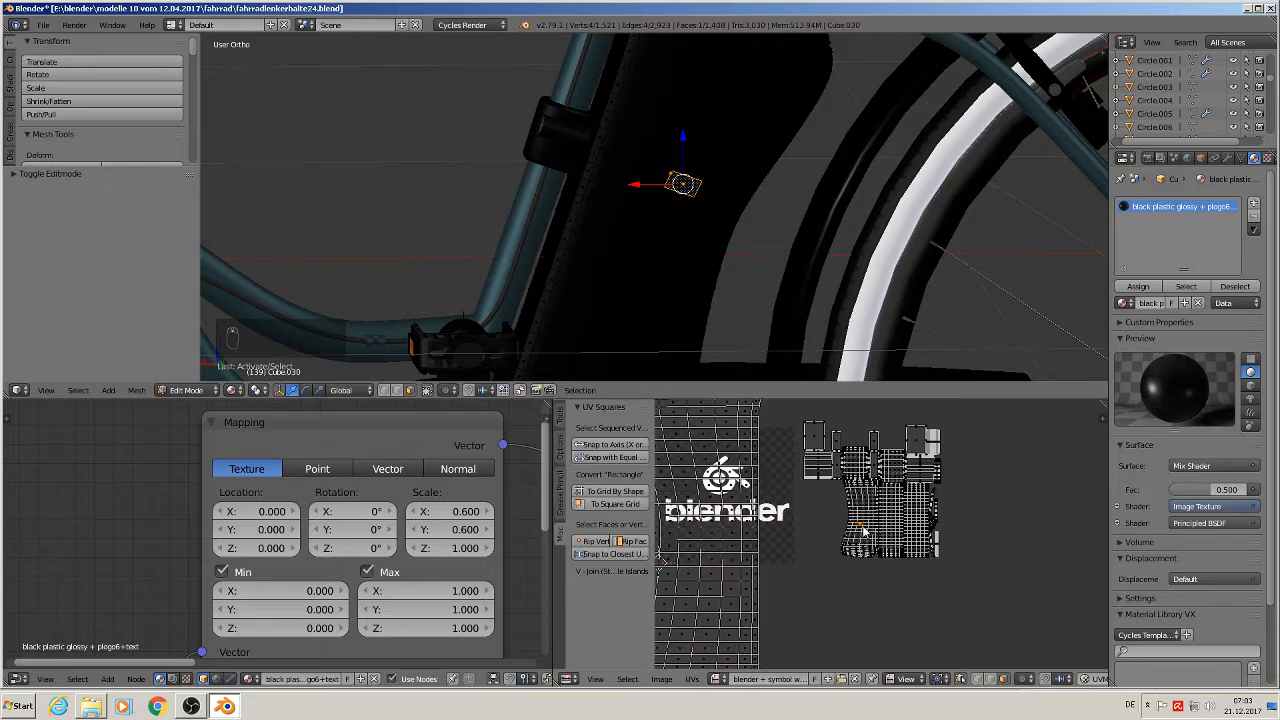
{"action": "key", "text": "l"}
{"action": "scroll", "coordinate": [862, 568], "scroll_direction": "down", "scroll_amount": 3}
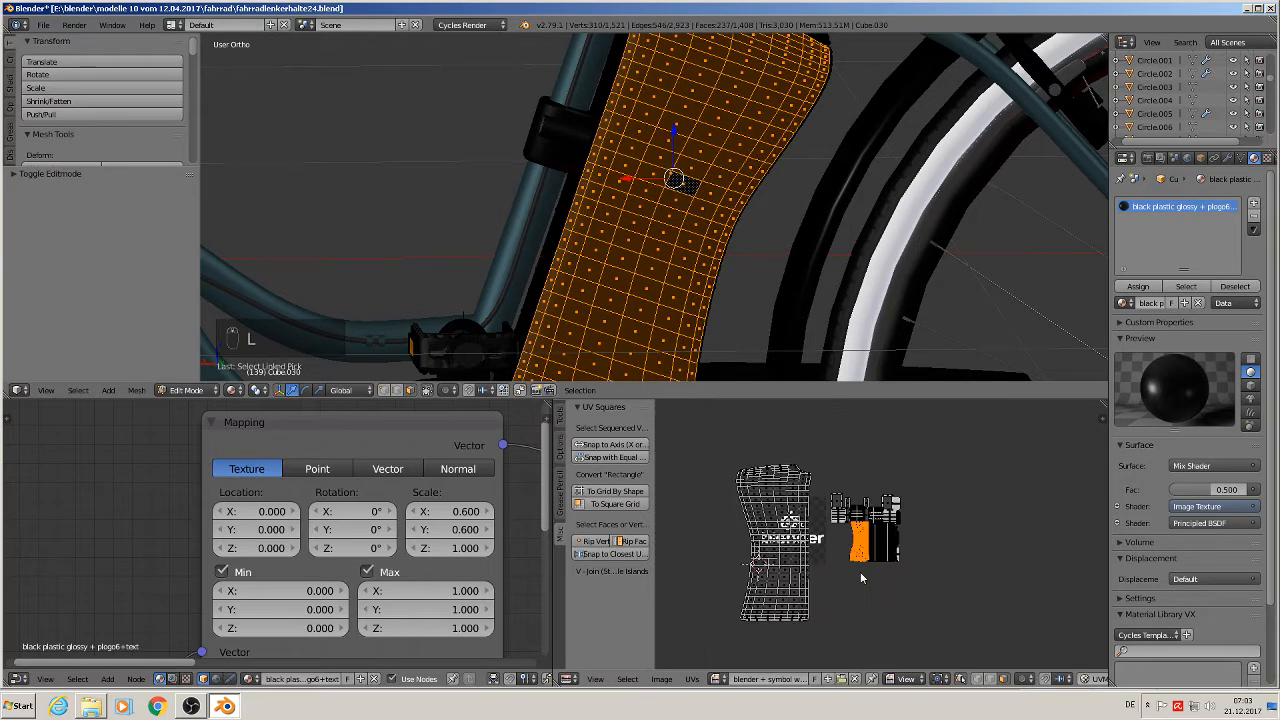
{"action": "middle_click_drag", "start_coordinate": [861, 575], "coordinate": [924, 592]}
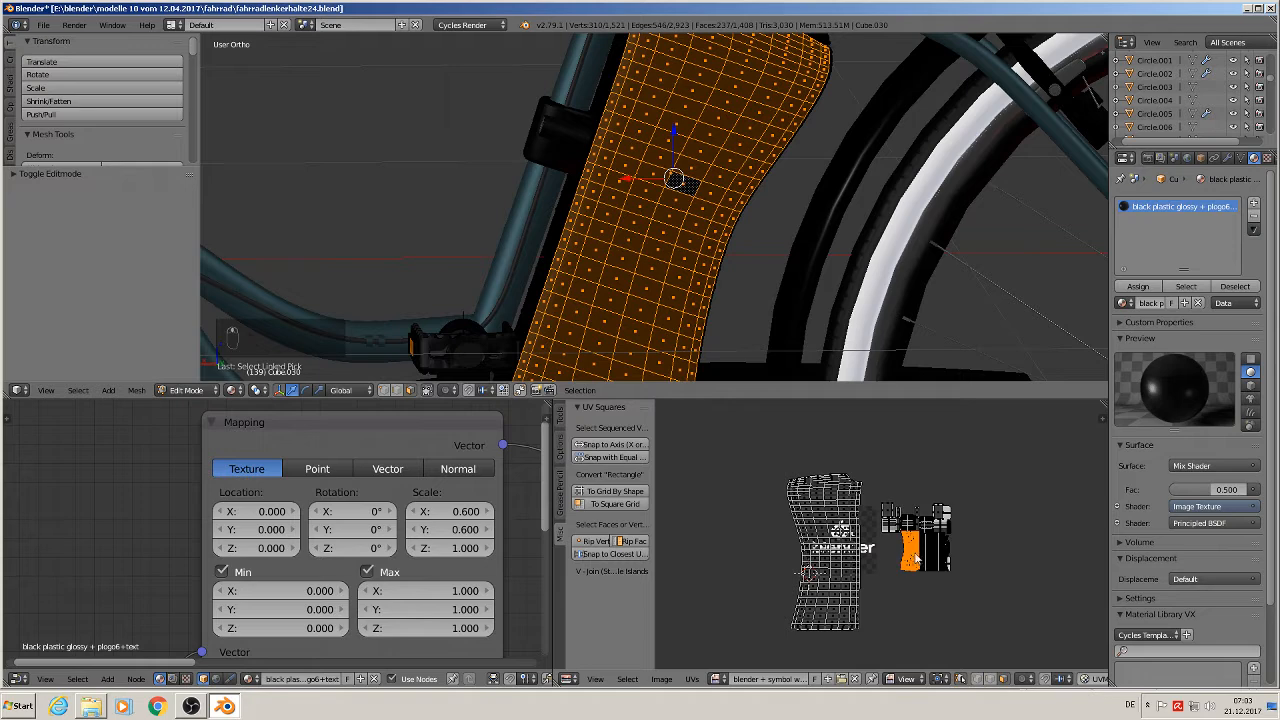
{"action": "key", "text": "g"}
{"action": "left_click", "coordinate": [841, 547]}
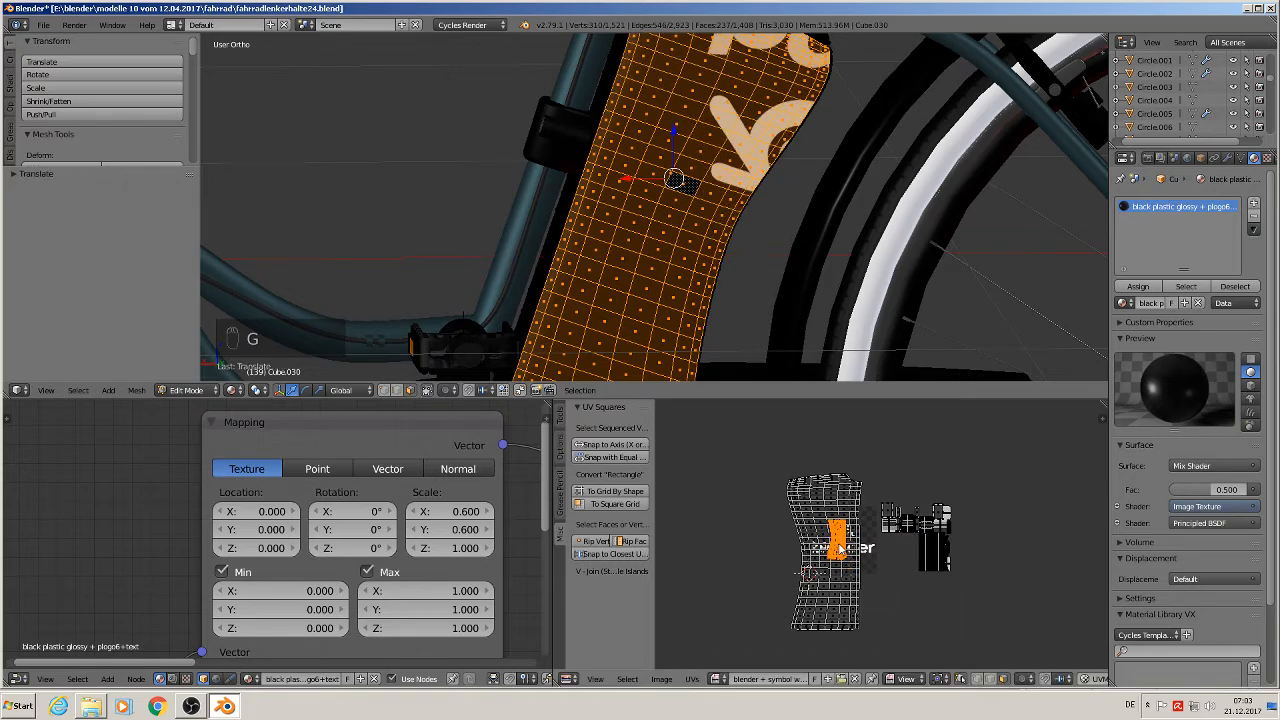
Enlarge the opposite side's UV island to nearly match the front side's island and move it over that island
{"action": "key", "text": "s"}
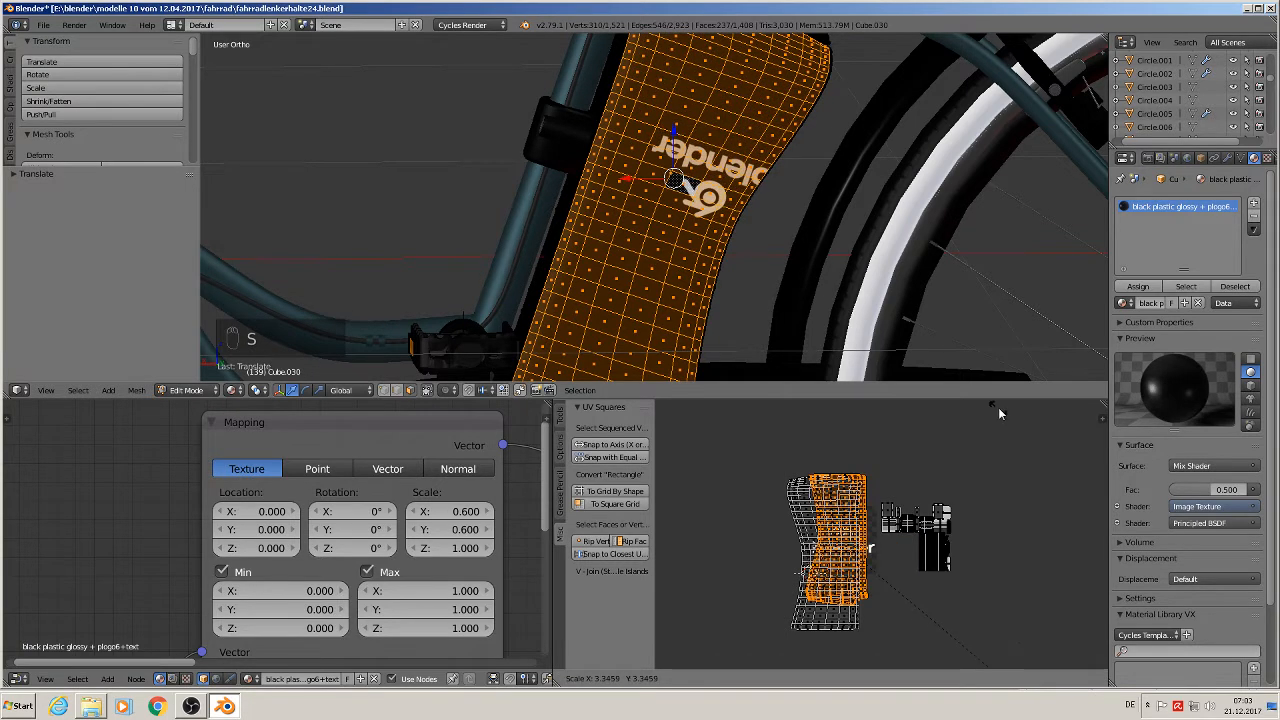
{"action": "left_click", "coordinate": [1016, 428]}
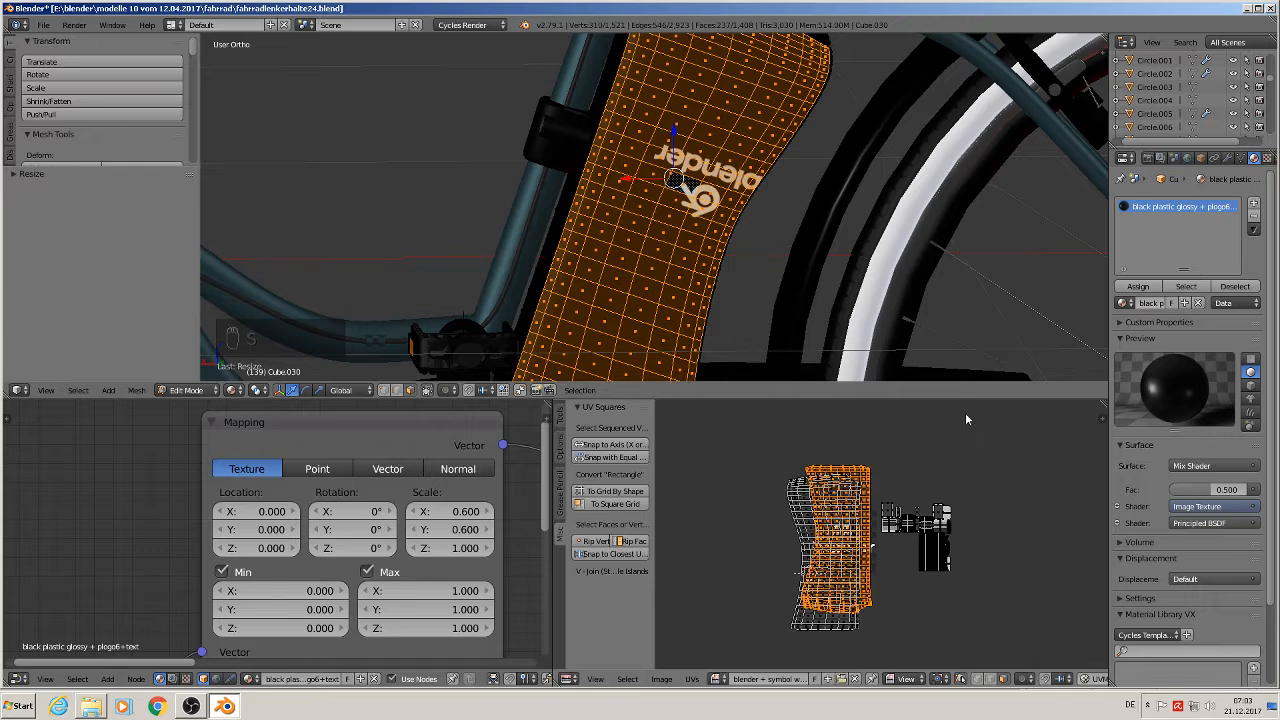
{"action": "key", "text": "g"}
{"action": "left_click", "coordinate": [952, 424]}
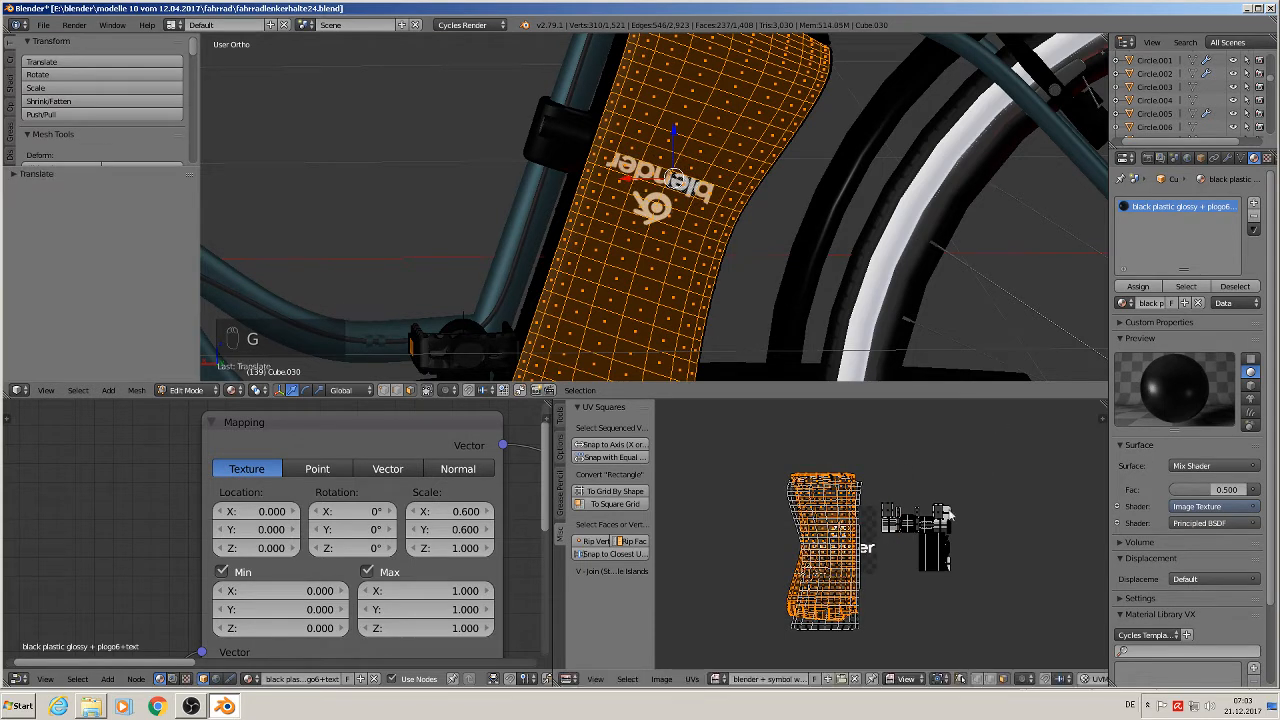
Rotate the opposite side's UV island by 180° and shift it until the whole logo is centred across the case
{"action": "type", "text": "r1"}
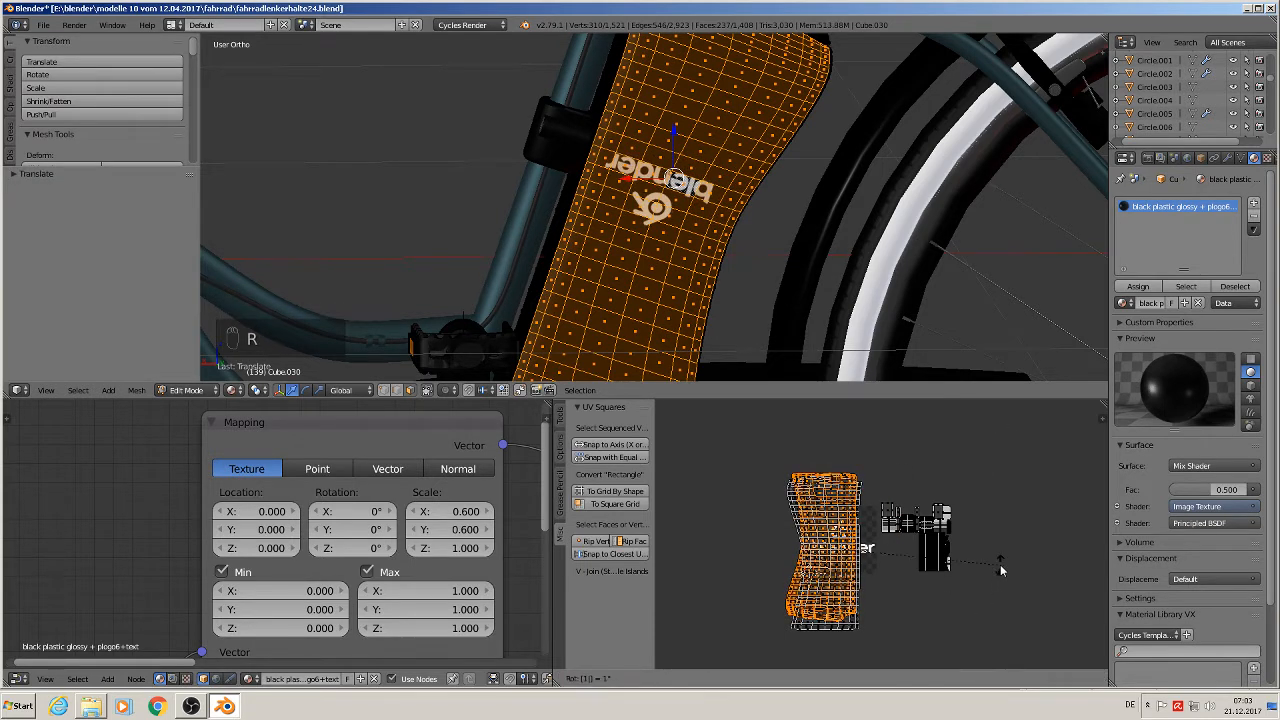
{"action": "type", "text": "80"}
{"action": "key", "text": "Return"}
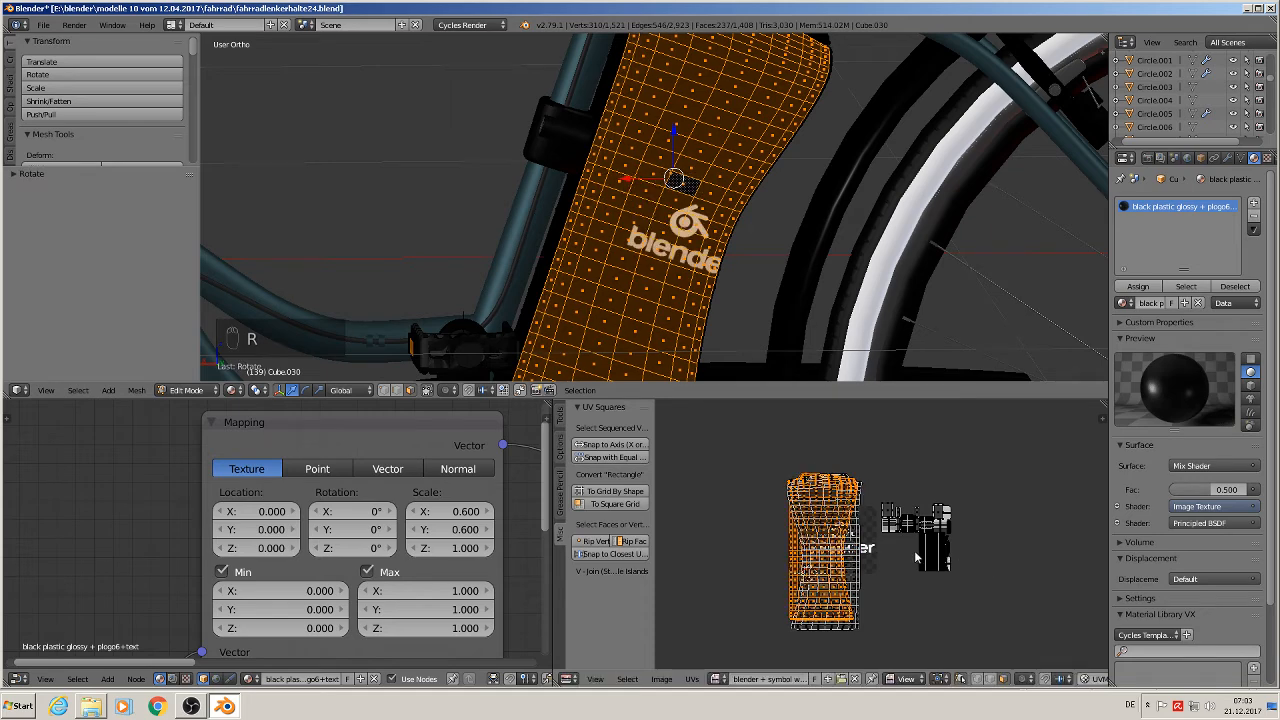
{"action": "key", "text": "g"}
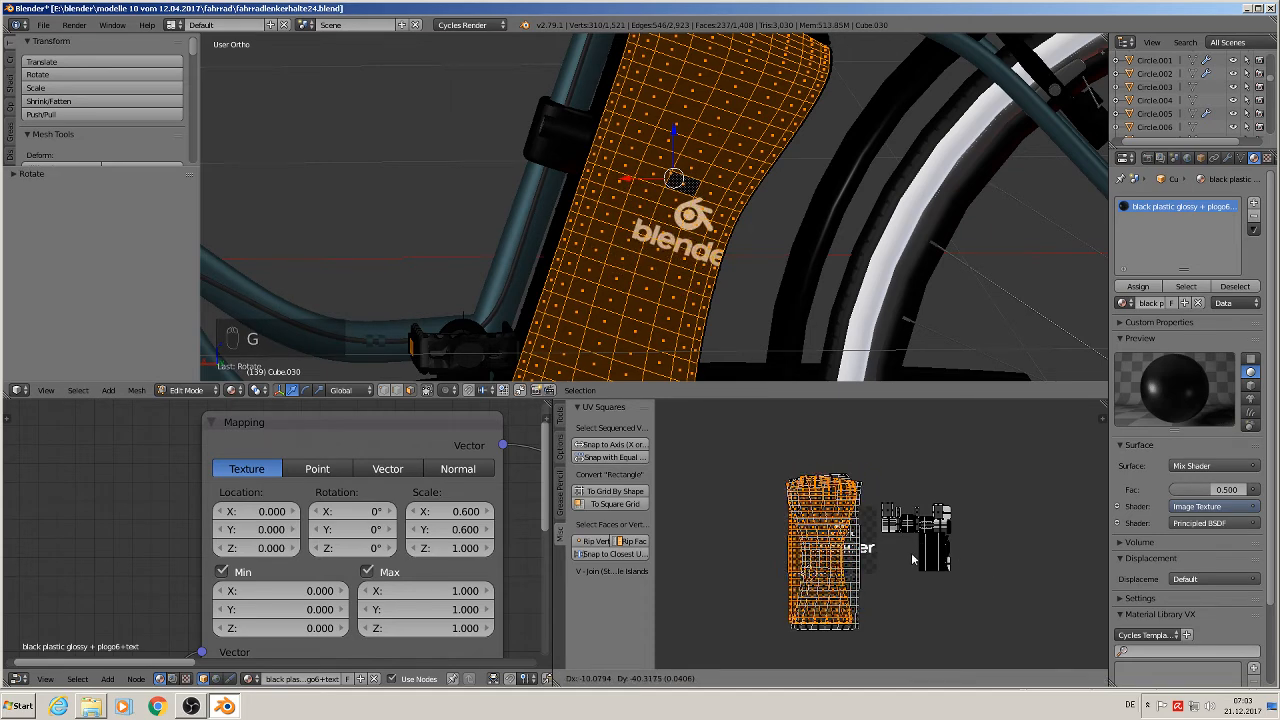
{"action": "left_click", "coordinate": [924, 561]}
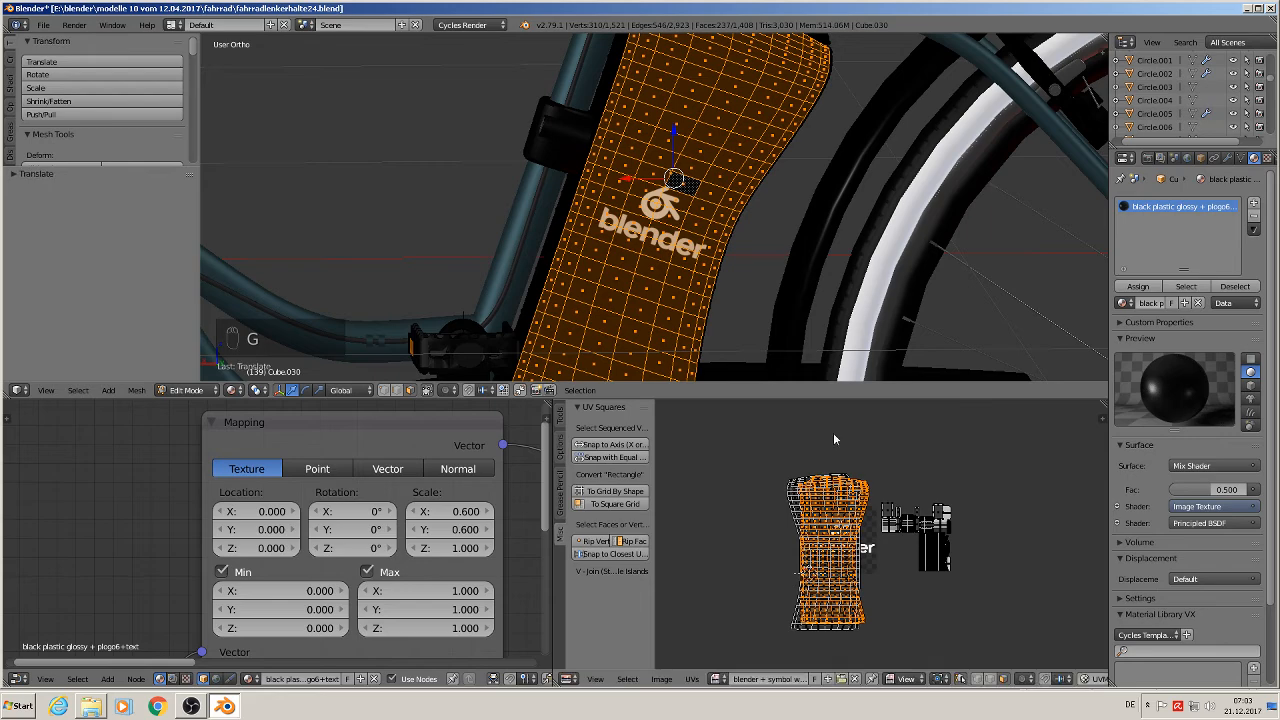
Leave Edit Mode, view the case's front side with the logo, and enlarge the 3D view over the node and UV editors
{"action": "key", "text": "Tab"}
{"action": "mouse_move", "coordinate": [729, 234]}
{"action": "middle_mouse_down"}
{"action": "mouse_move", "coordinate": [736, 288]}
{"action": "mouse_move", "coordinate": [766, 323]}
{"action": "mouse_move", "coordinate": [982, 338]}
{"action": "mouse_move", "coordinate": [1032, 299]}
{"action": "mouse_move", "coordinate": [714, 250]}
{"action": "middle_mouse_up"}
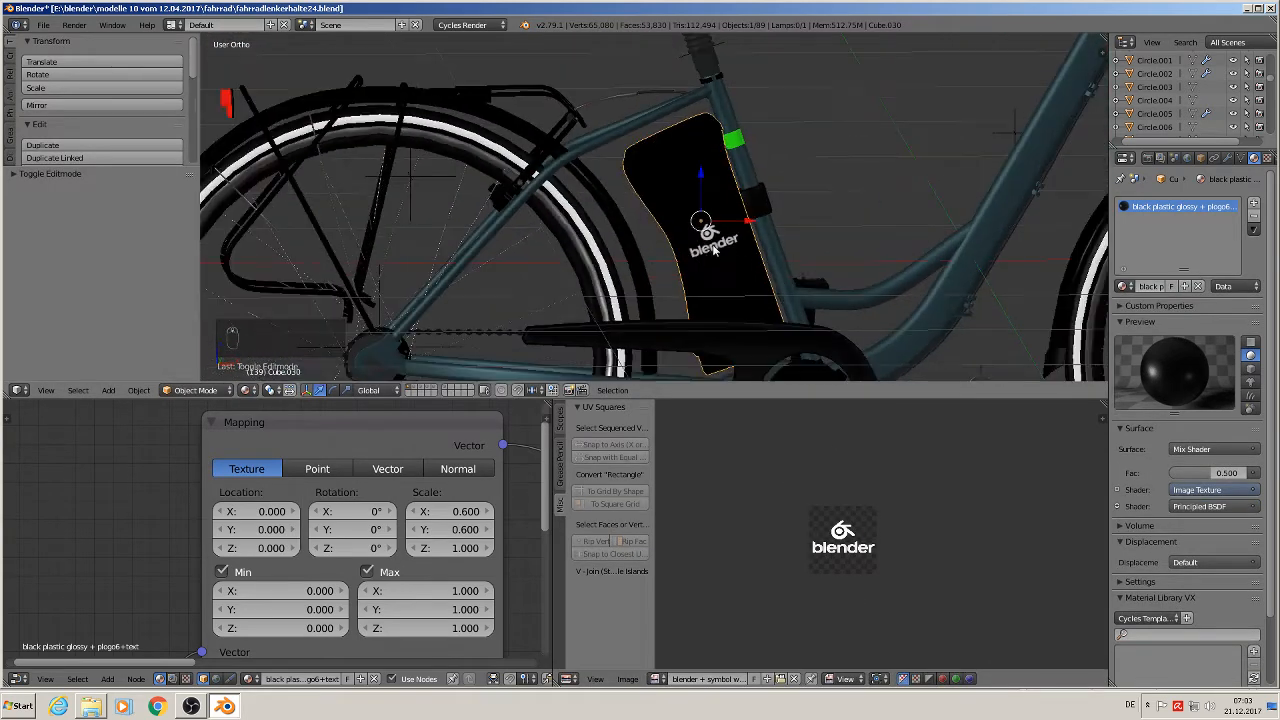
{"action": "left_click_drag", "start_coordinate": [702, 399], "coordinate": [702, 526]}
Save the current Blender file under its existing name
{"action": "left_click", "coordinate": [44, 24]}
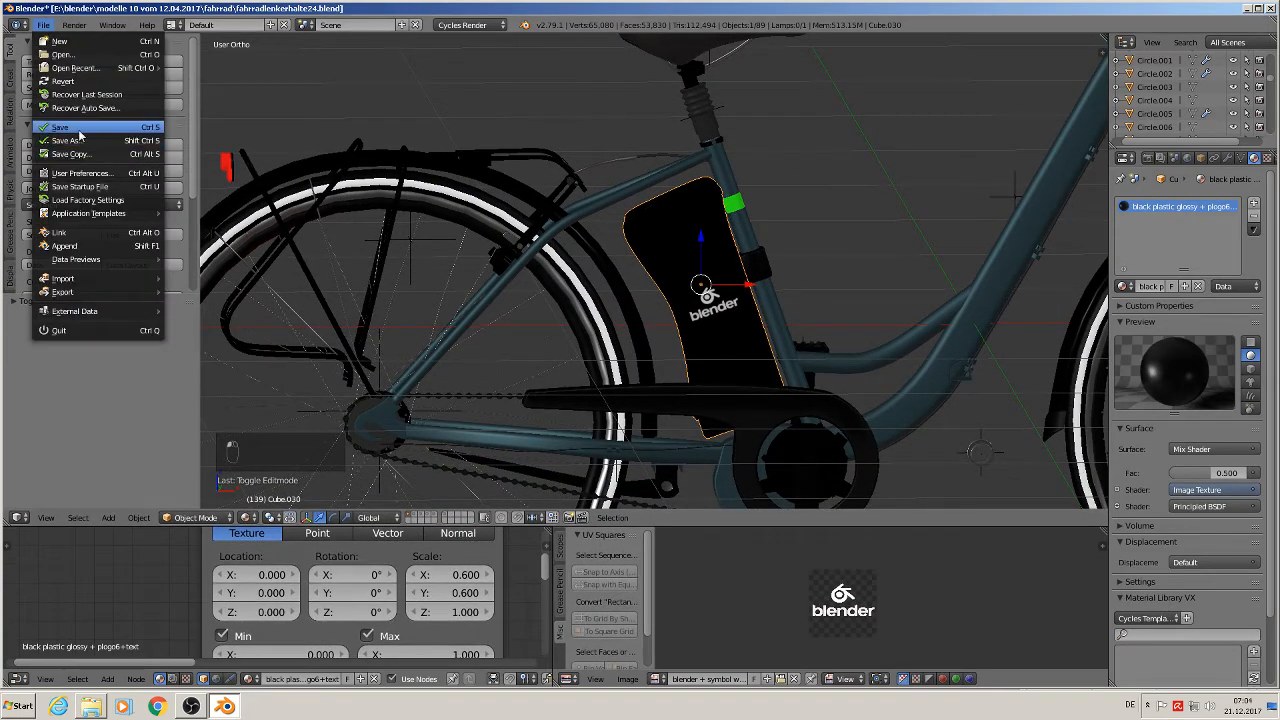
{"action": "left_click", "coordinate": [92, 138]}
{"action": "scroll", "coordinate": [828, 293], "scroll_direction": "down", "scroll_amount": 5}
{"action": "scroll", "coordinate": [714, 275], "scroll_direction": "up", "scroll_amount": 5}
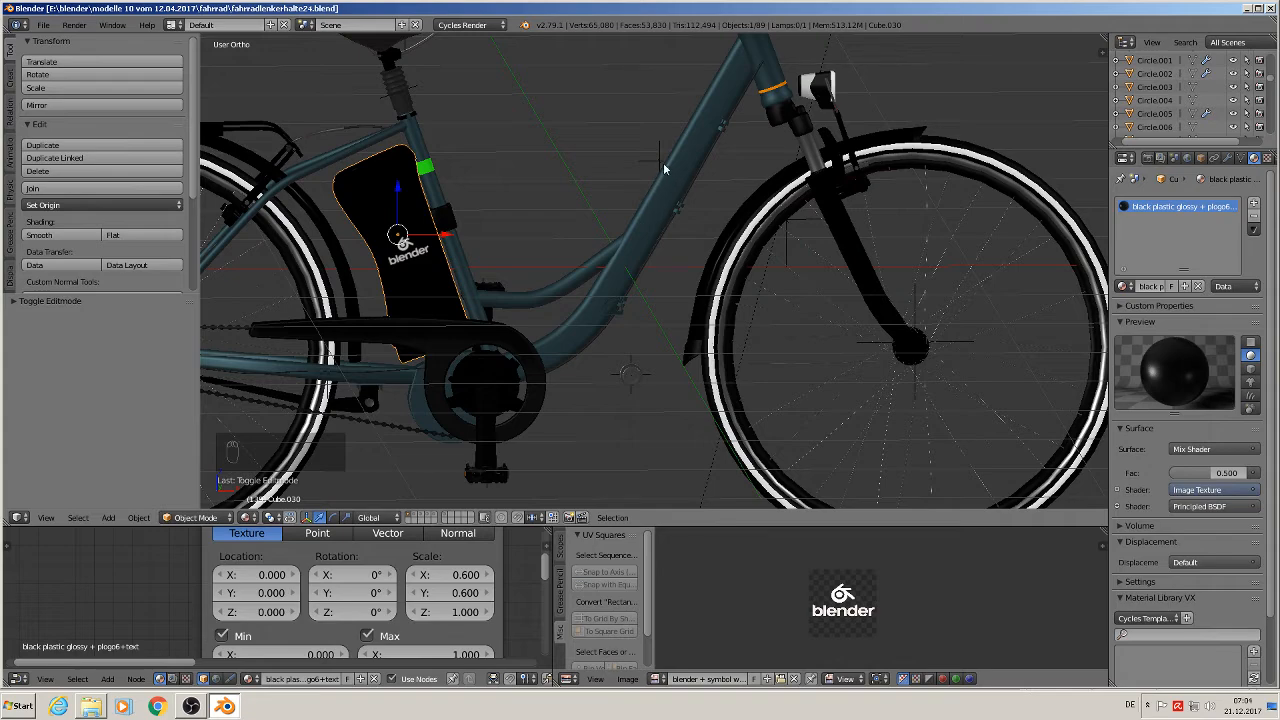
Select the bike frame, switch to the layer with the handlebar holder and logo texts, and select the holder's teal tube part
{"action": "right_click", "coordinate": [669, 169]}
{"action": "mouse_move", "coordinate": [669, 236]}
{"action": "middle_mouse_down"}
{"action": "mouse_move", "coordinate": [732, 270]}
{"action": "mouse_move", "coordinate": [672, 260]}
{"action": "middle_mouse_up"}
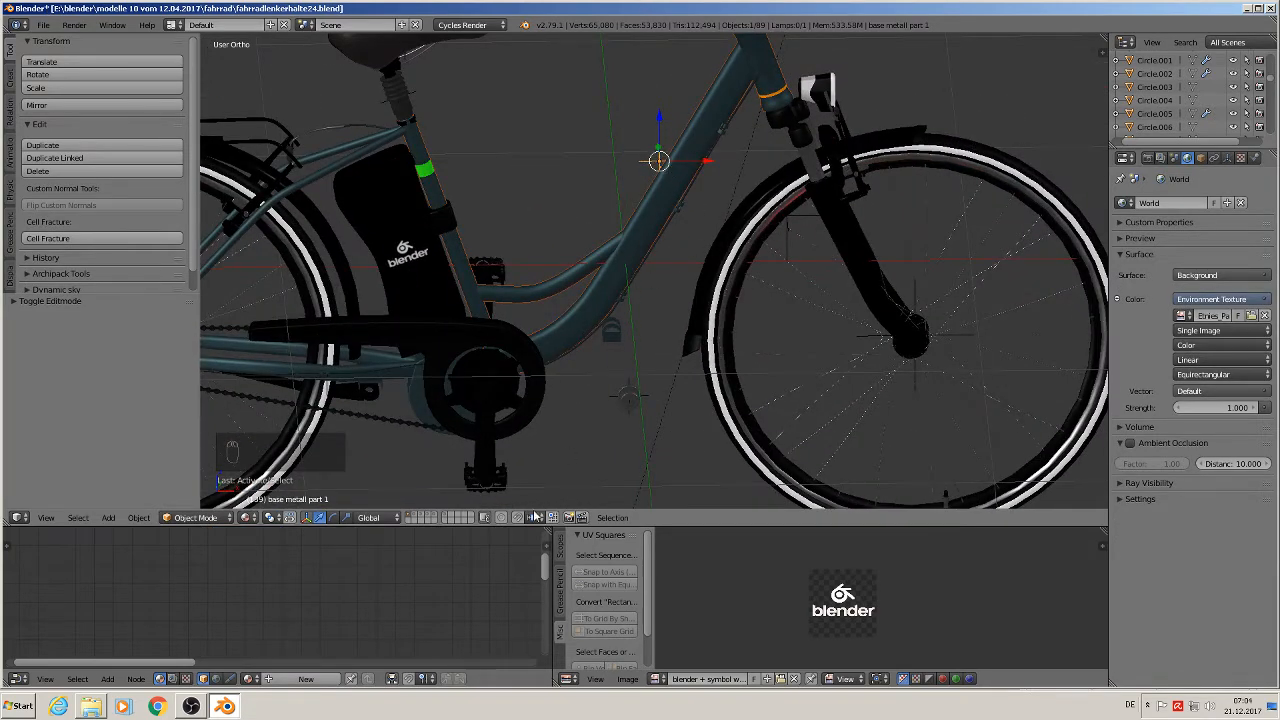
{"action": "left_click", "coordinate": [440, 517]}
{"action": "right_click", "coordinate": [511, 463]}
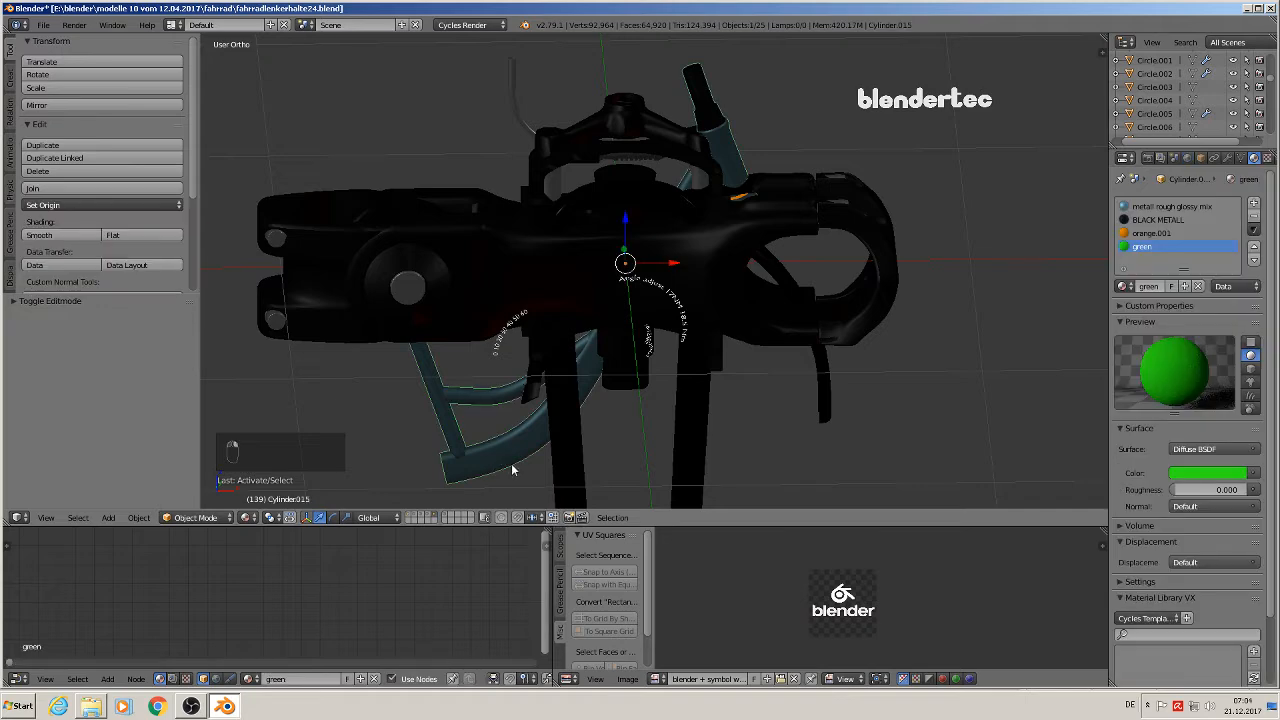
{"action": "scroll", "coordinate": [544, 422], "scroll_direction": "down", "scroll_amount": 6}
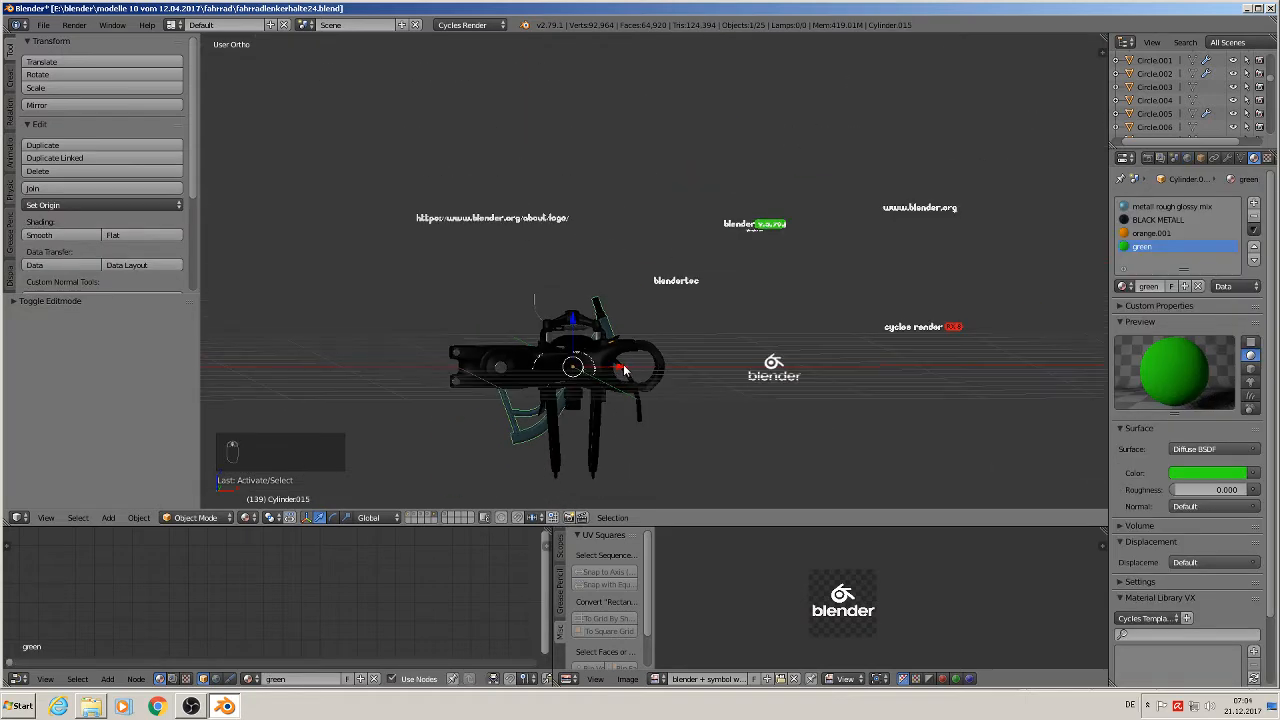
Move the bike frame sideways until it is clear of the handlebar holder and view it from the front
{"action": "key", "text": "g"}
{"action": "left_click", "coordinate": [370, 360]}
{"action": "middle_click_drag", "start_coordinate": [437, 349], "coordinate": [722, 300], "text": "shift"}
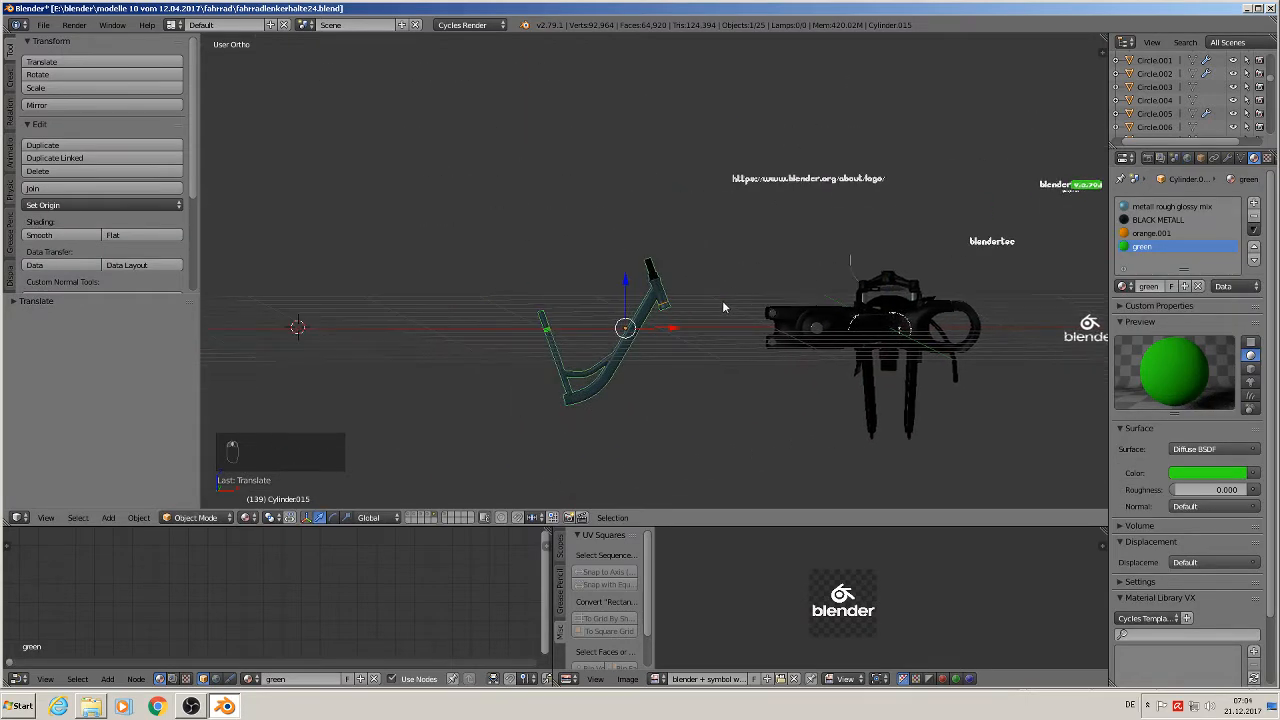
{"action": "key", "text": "KP_1"}
{"action": "scroll", "coordinate": [690, 340], "scroll_direction": "up", "scroll_amount": 3}
{"action": "scroll", "coordinate": [477, 260], "scroll_direction": "up", "scroll_amount": 2}
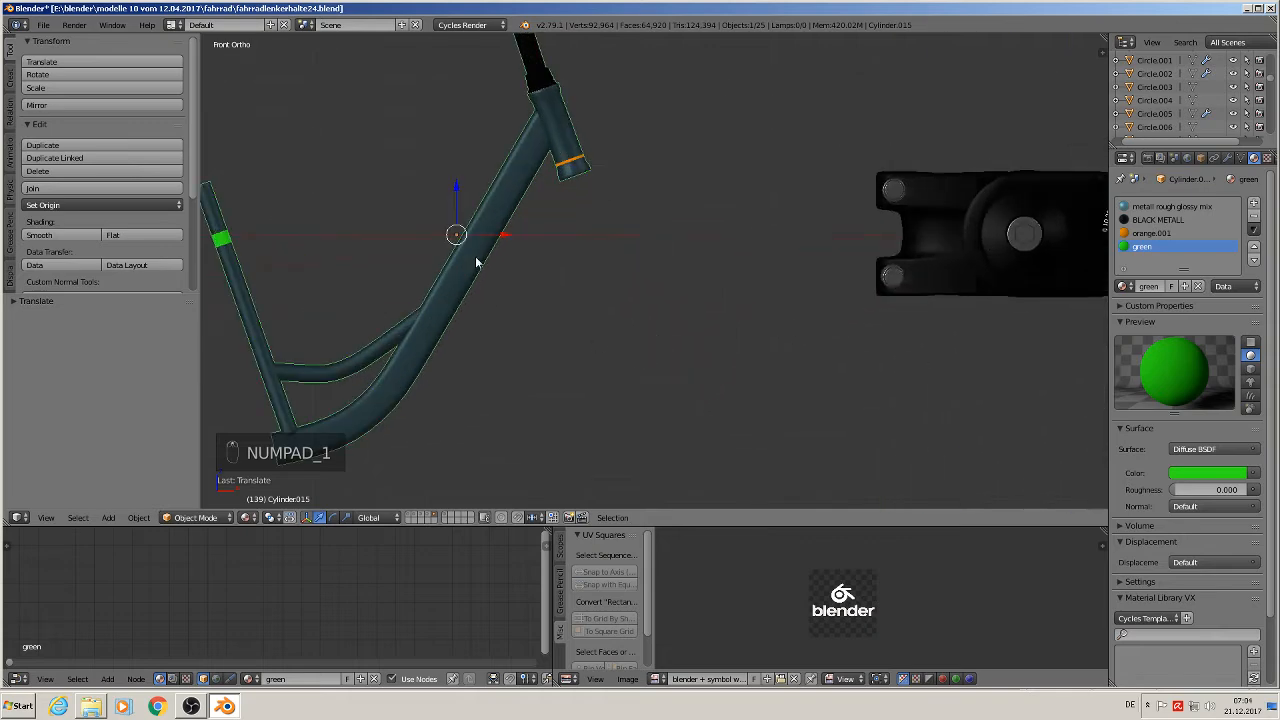
Enter Edit Mode on the bike frame and select its whole mesh
{"action": "key", "text": "Tab"}
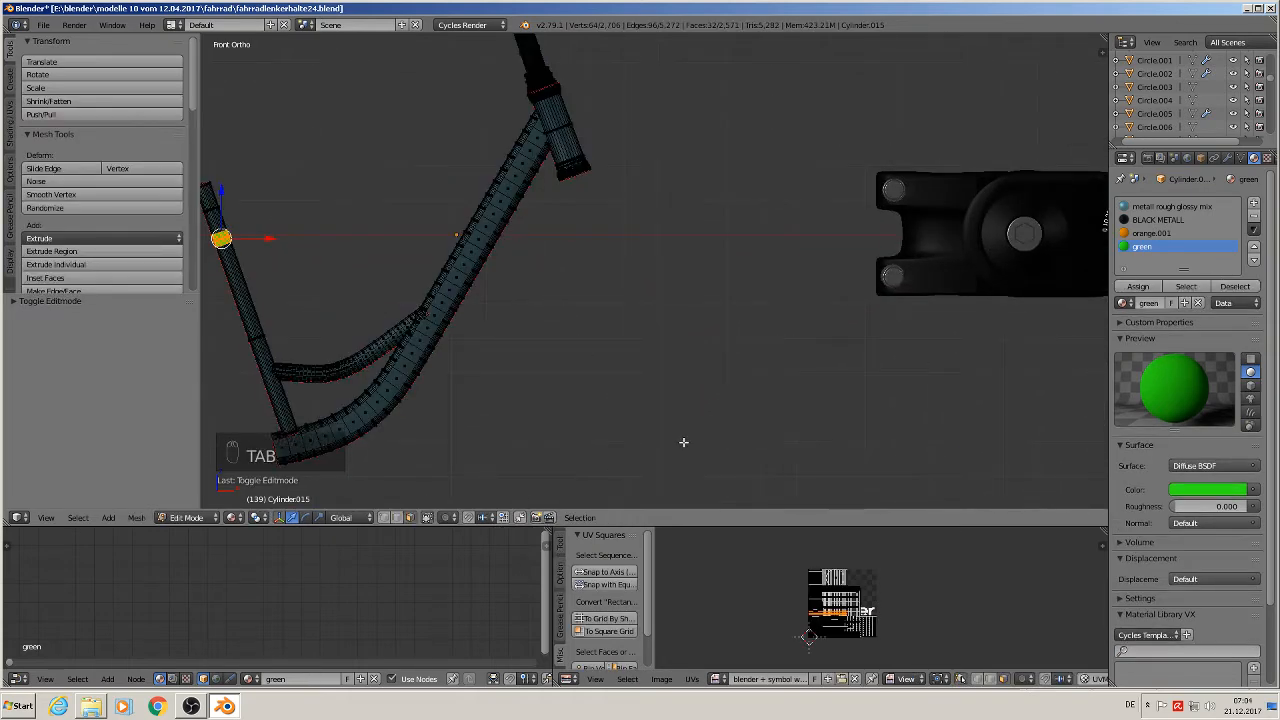
{"action": "key", "text": "a"}
{"action": "key", "text": "a"}
{"action": "key", "text": "a"}
{"action": "key", "text": "a"}
Enlarge the UV editor and move all the frame's UV islands beside the logo image so none overlaps it
{"action": "scroll", "coordinate": [905, 620], "scroll_direction": "up", "scroll_amount": 5}
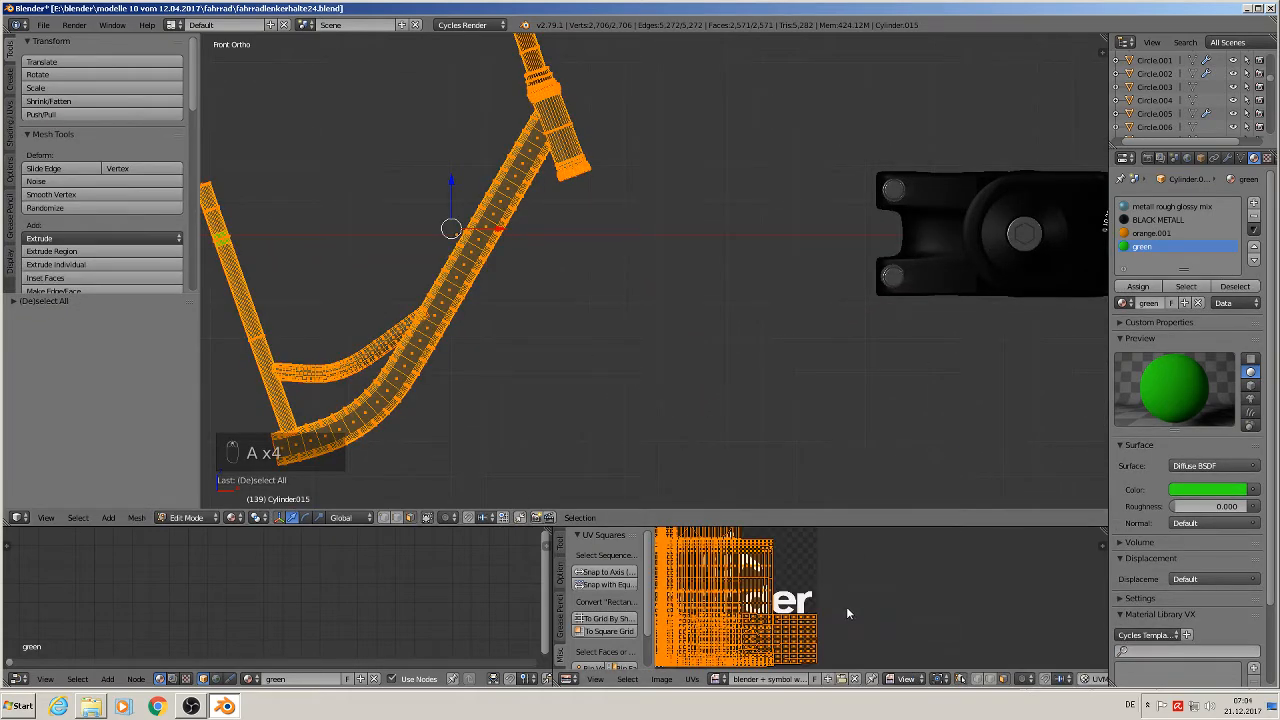
{"action": "middle_click_drag", "start_coordinate": [848, 608], "coordinate": [972, 628]}
{"action": "scroll", "coordinate": [971, 628], "scroll_direction": "up", "scroll_amount": 3}
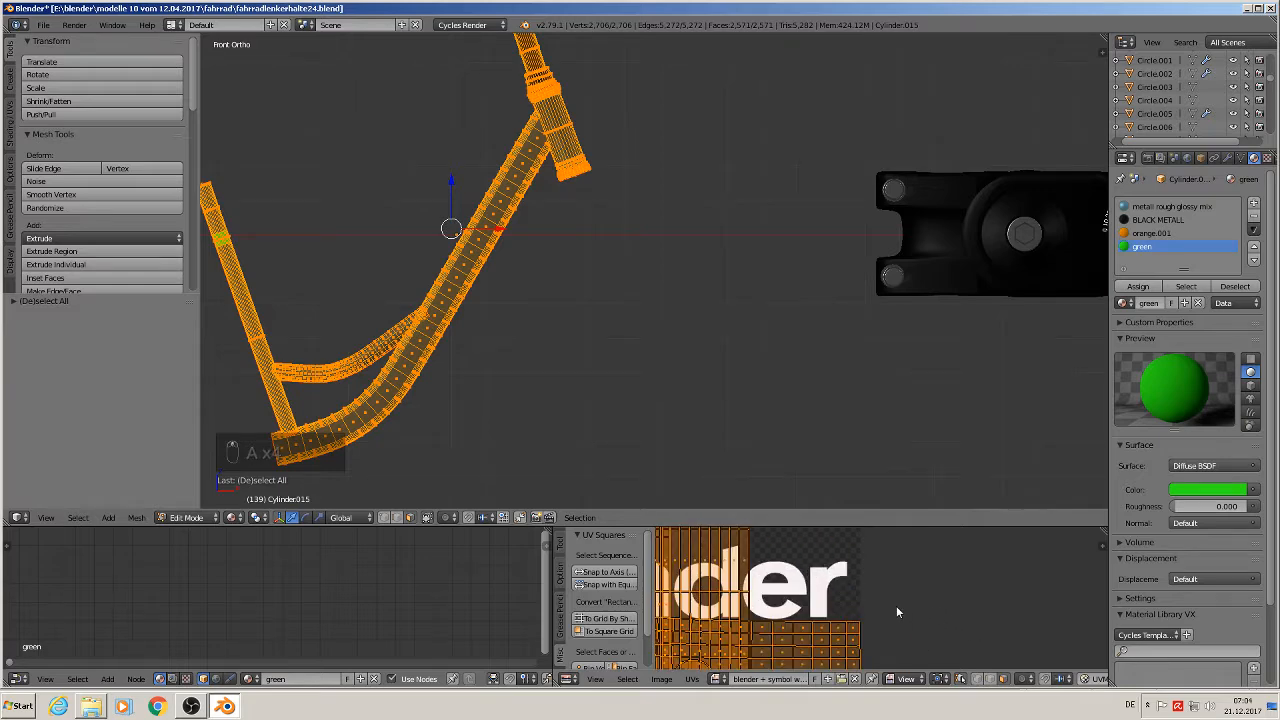
{"action": "scroll", "coordinate": [898, 607], "scroll_direction": "down", "scroll_amount": 4}
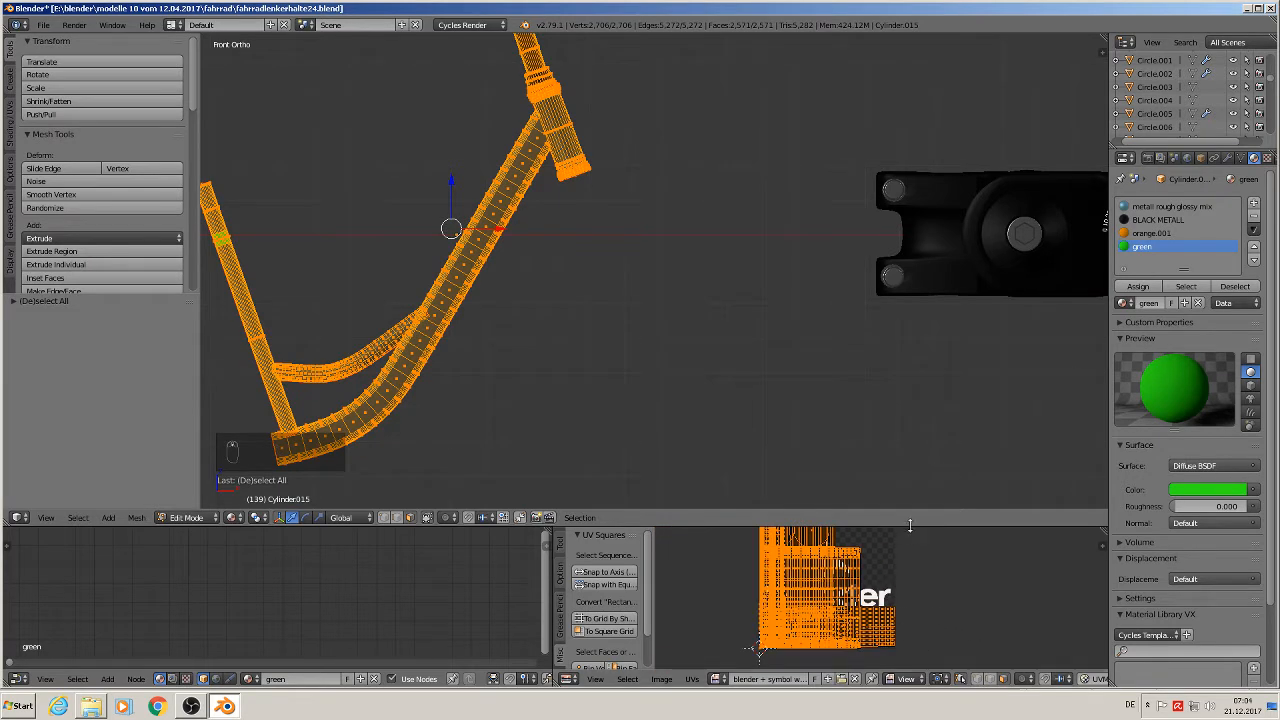
{"action": "left_click_drag", "start_coordinate": [910, 524], "coordinate": [926, 375]}
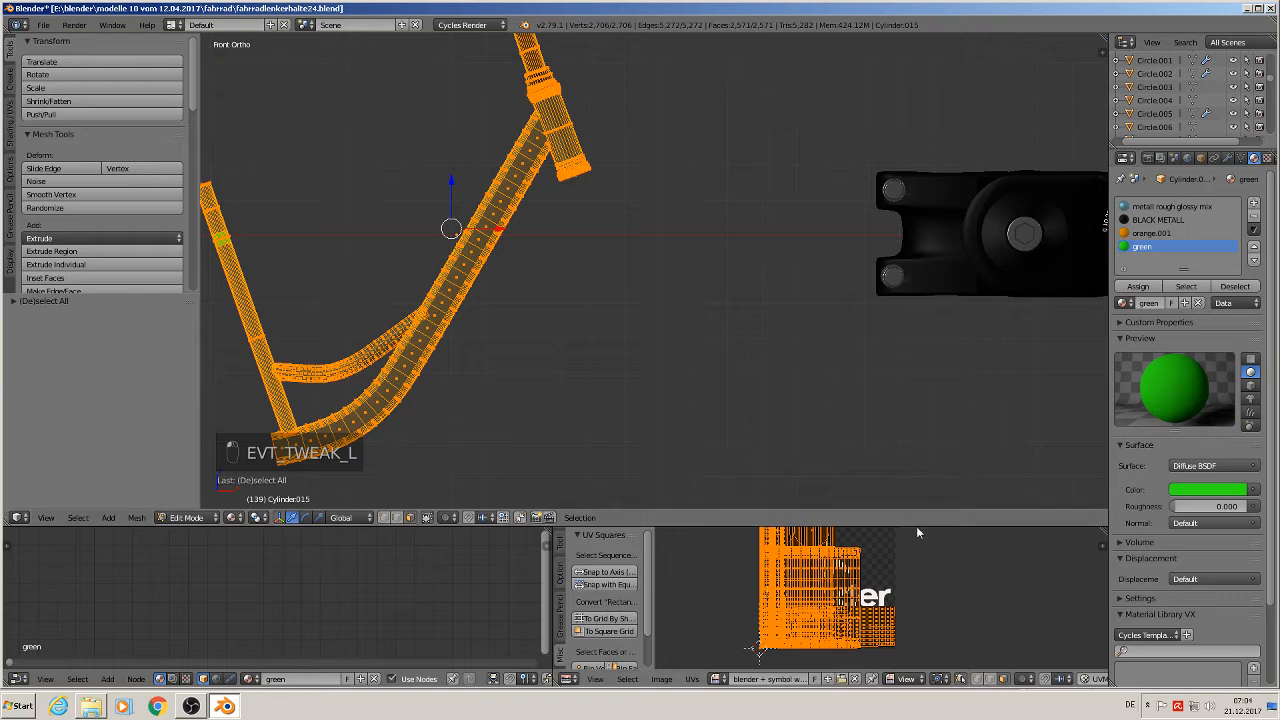
{"action": "left_click_drag", "start_coordinate": [920, 526], "coordinate": [937, 349]}
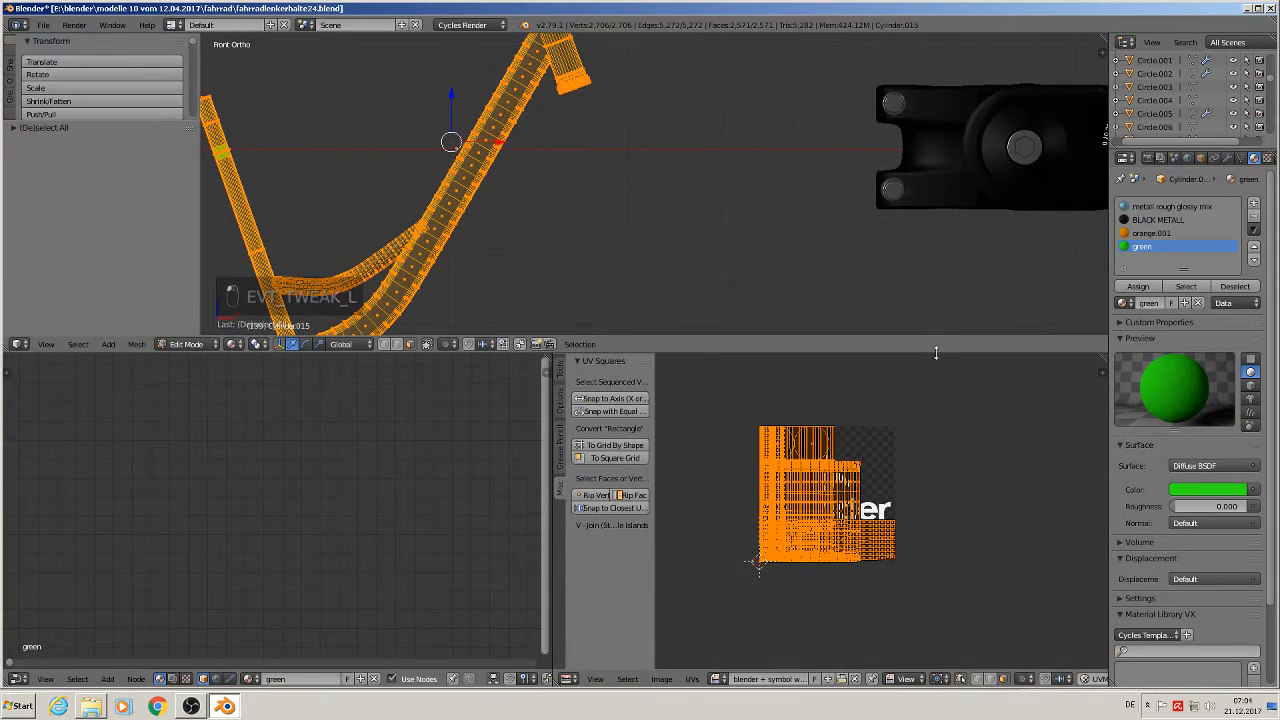
{"action": "key", "text": "g"}
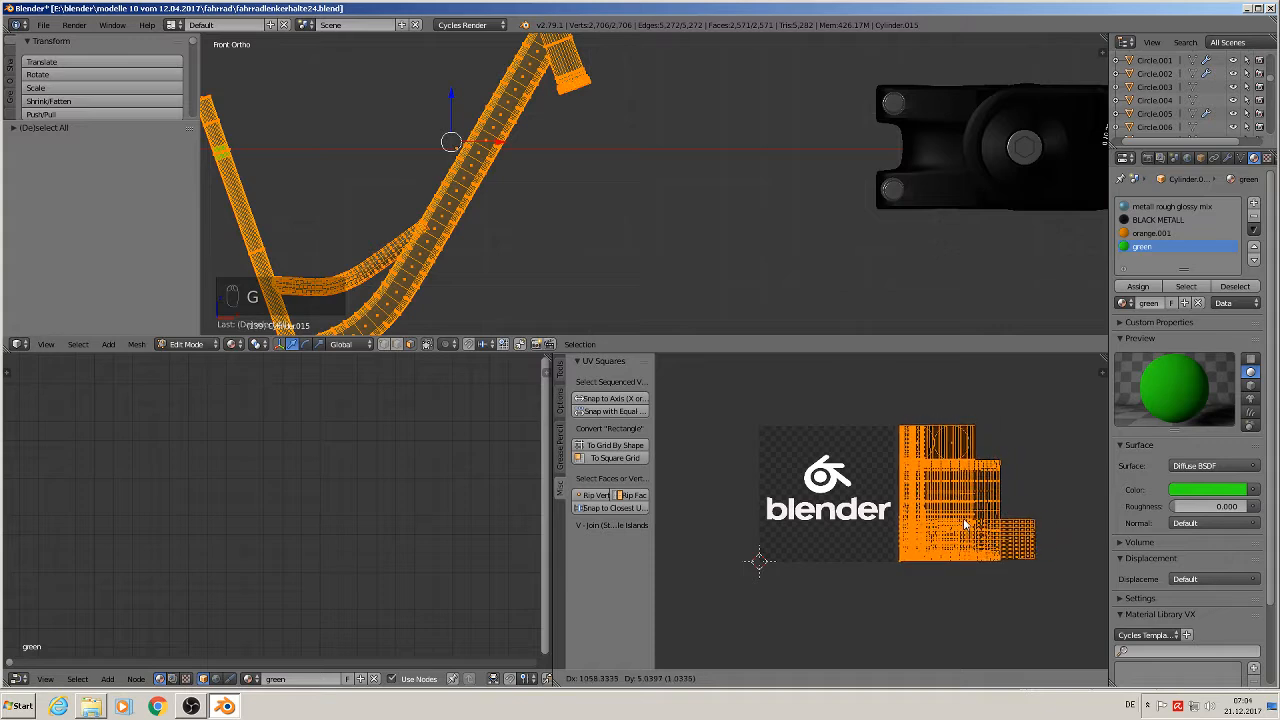
{"action": "left_click", "coordinate": [966, 524]}
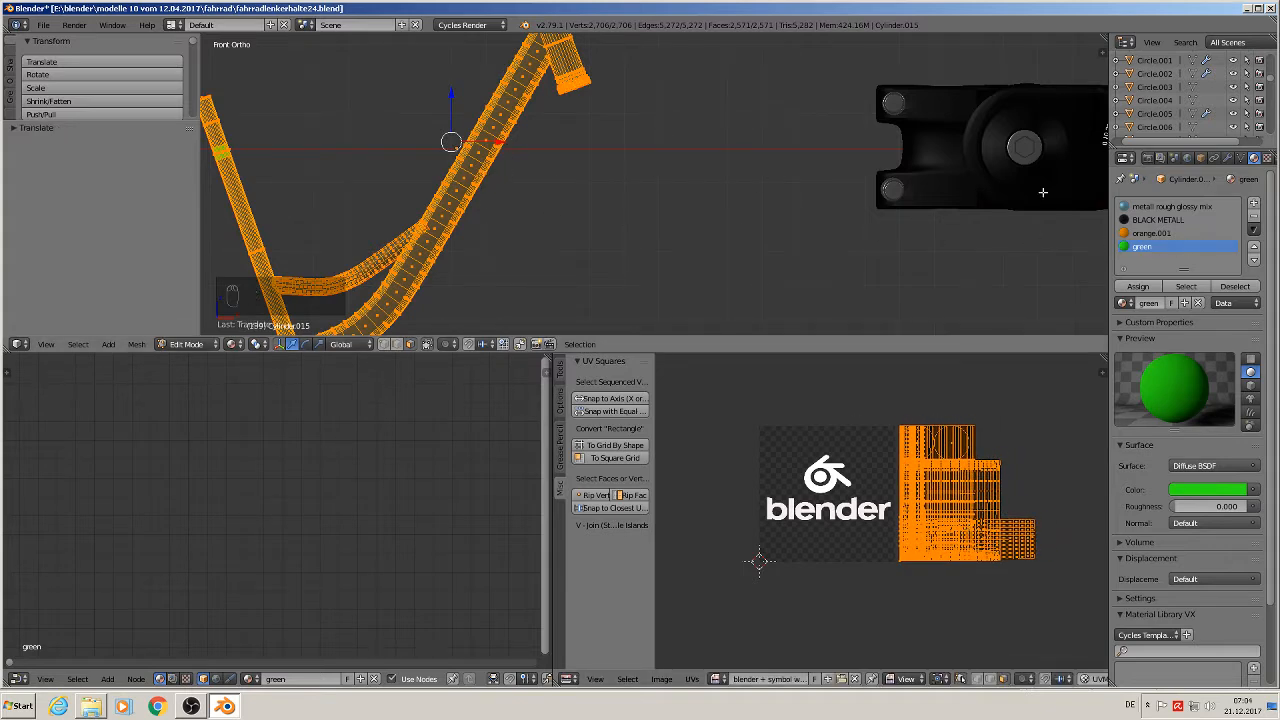
Leave Edit Mode, make the frame's metall rough glossy mix material a single-user copy, and rename it "metall rough glossy mix with text blende +vberion number"
{"action": "left_click", "coordinate": [1160, 207]}
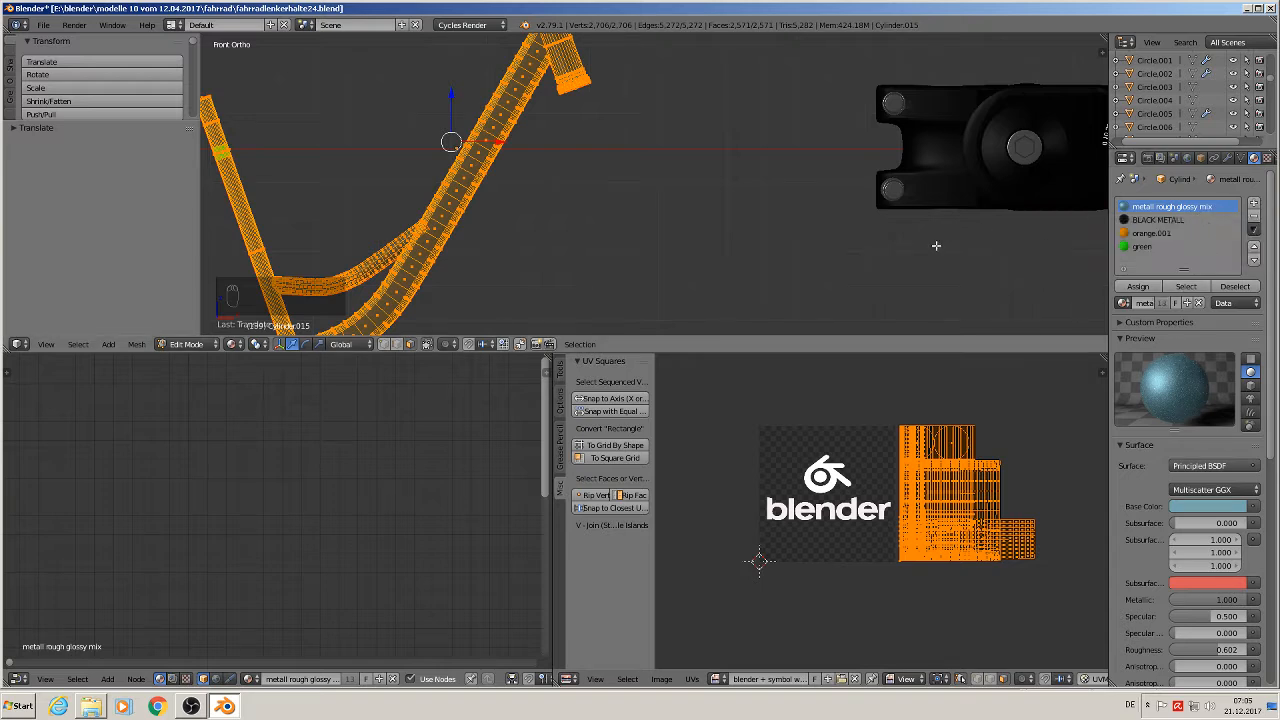
{"action": "key", "text": "Tab"}
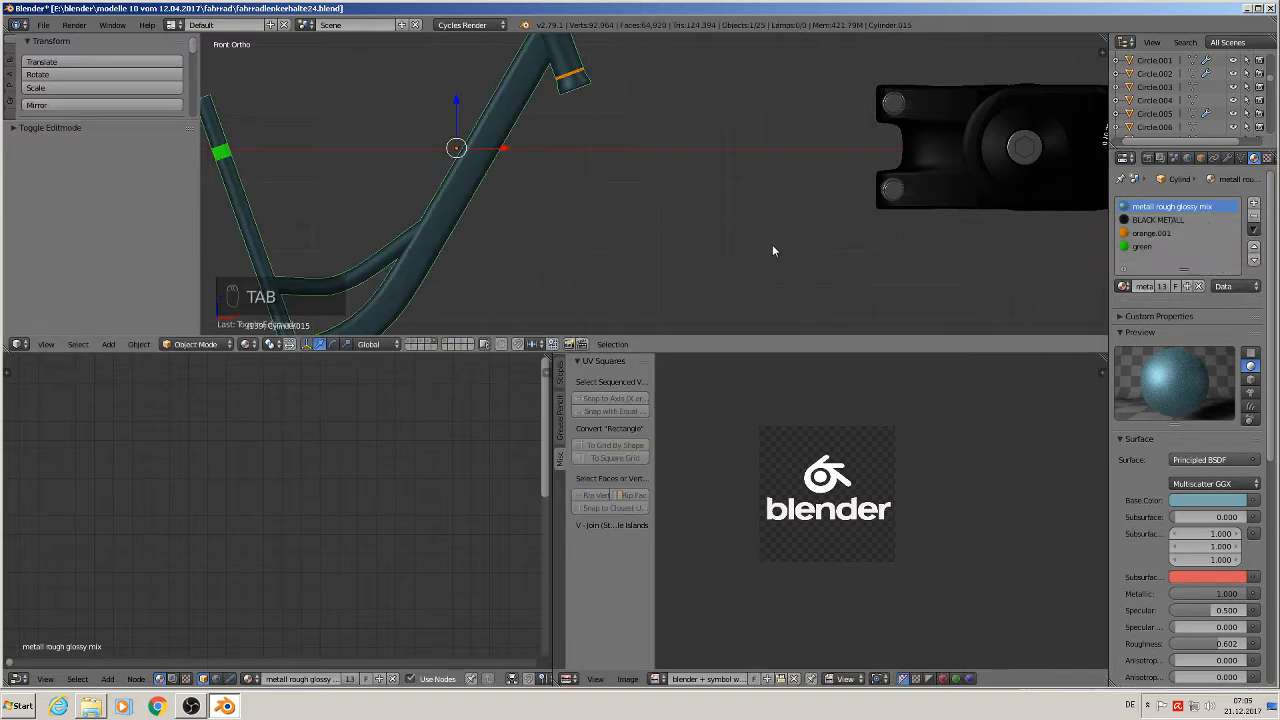
{"action": "left_click", "coordinate": [1163, 287]}
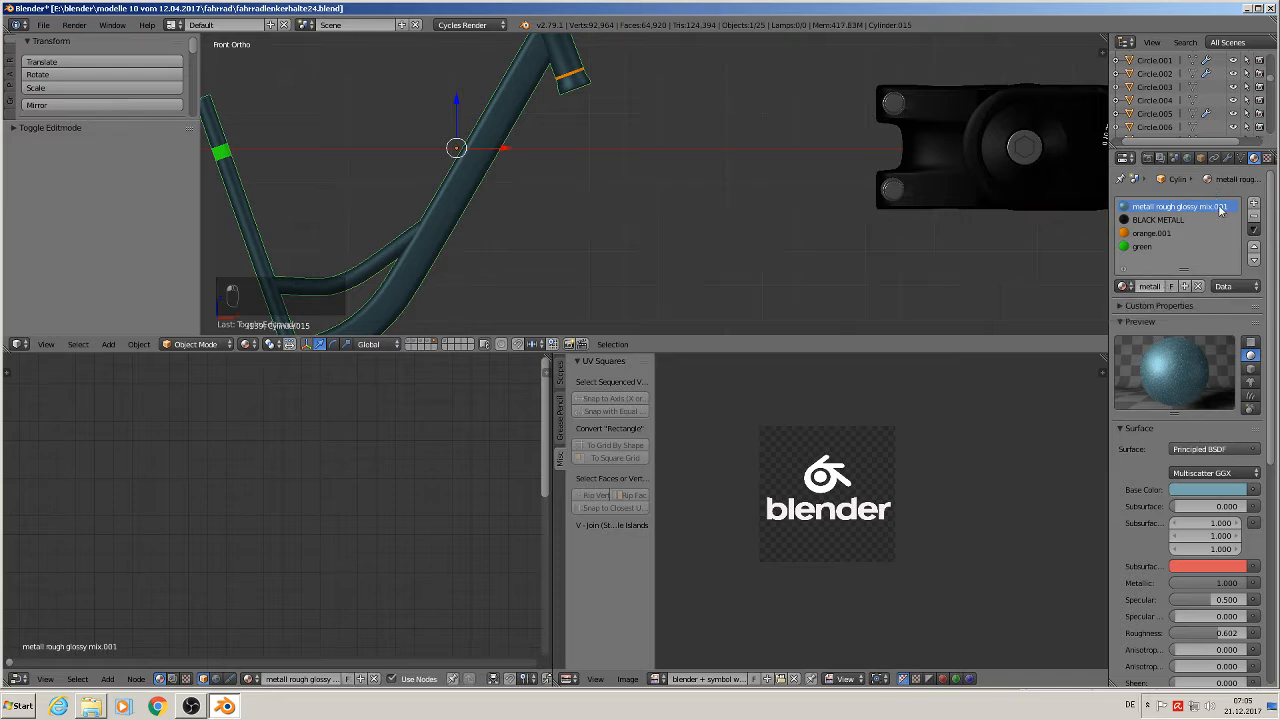
{"action": "left_click", "coordinate": [1150, 288]}
{"action": "left_click", "coordinate": [1161, 286]}
{"action": "key", "text": "BackSpace"}
{"action": "type", "text": "+"}
{"action": "key", "text": "Return"}
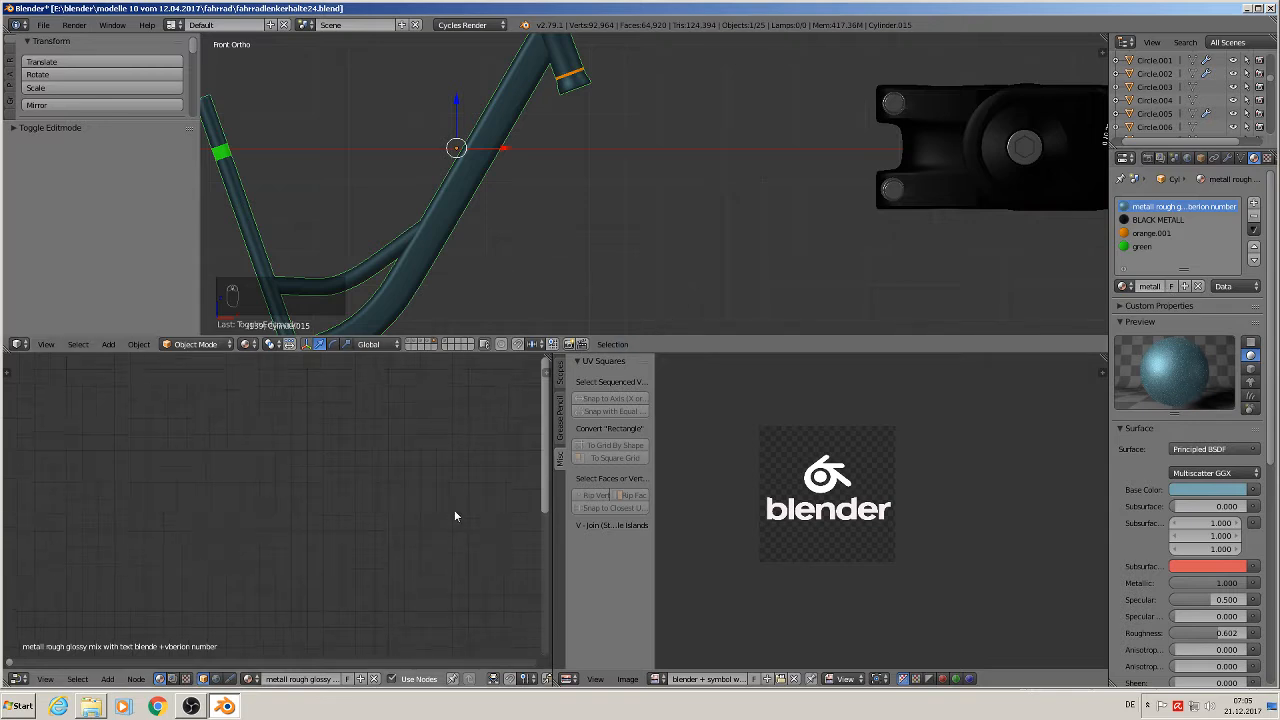
Add a Texture Coordinate node to the new frame material, well ahead of the Principled BSDF node
{"action": "scroll", "coordinate": [267, 554], "scroll_direction": "down", "scroll_amount": 3}
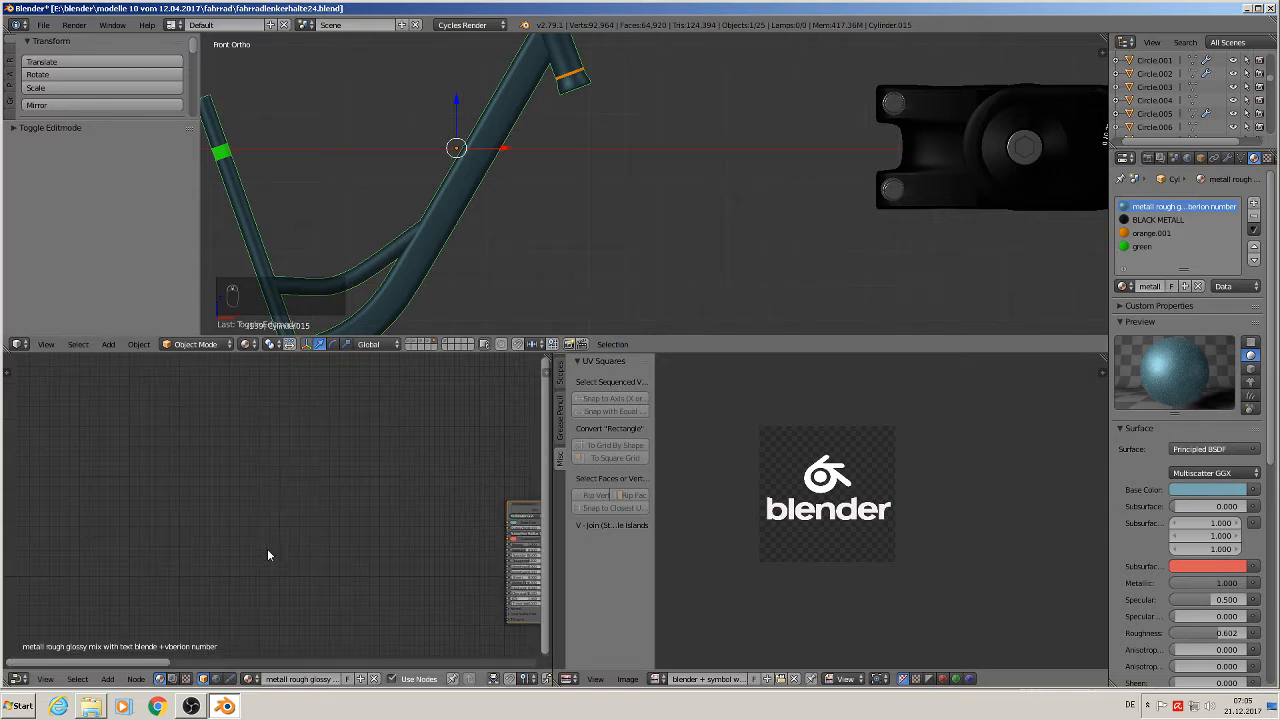
{"action": "scroll", "coordinate": [270, 554], "scroll_direction": "down", "scroll_amount": 1}
{"action": "middle_click_drag", "start_coordinate": [321, 544], "coordinate": [242, 486]}
{"action": "scroll", "coordinate": [339, 481], "scroll_direction": "up", "scroll_amount": 2}
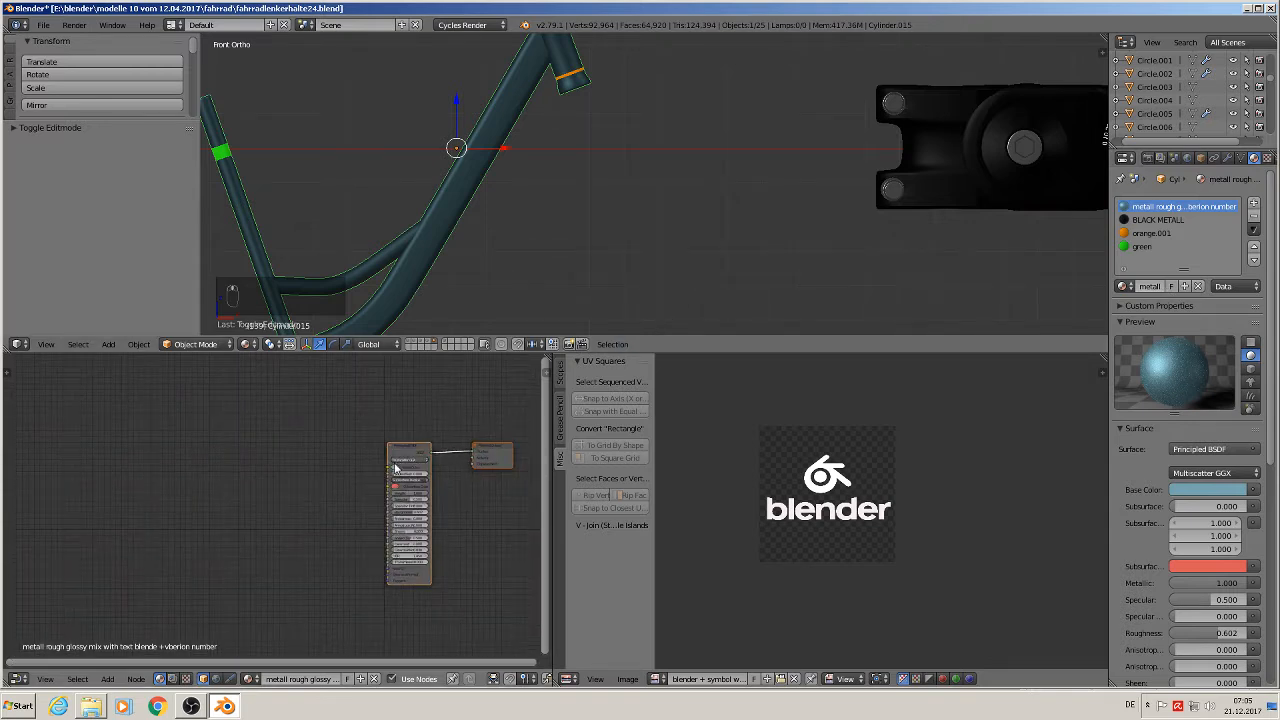
{"action": "scroll", "coordinate": [405, 472], "scroll_direction": "up", "scroll_amount": 2}
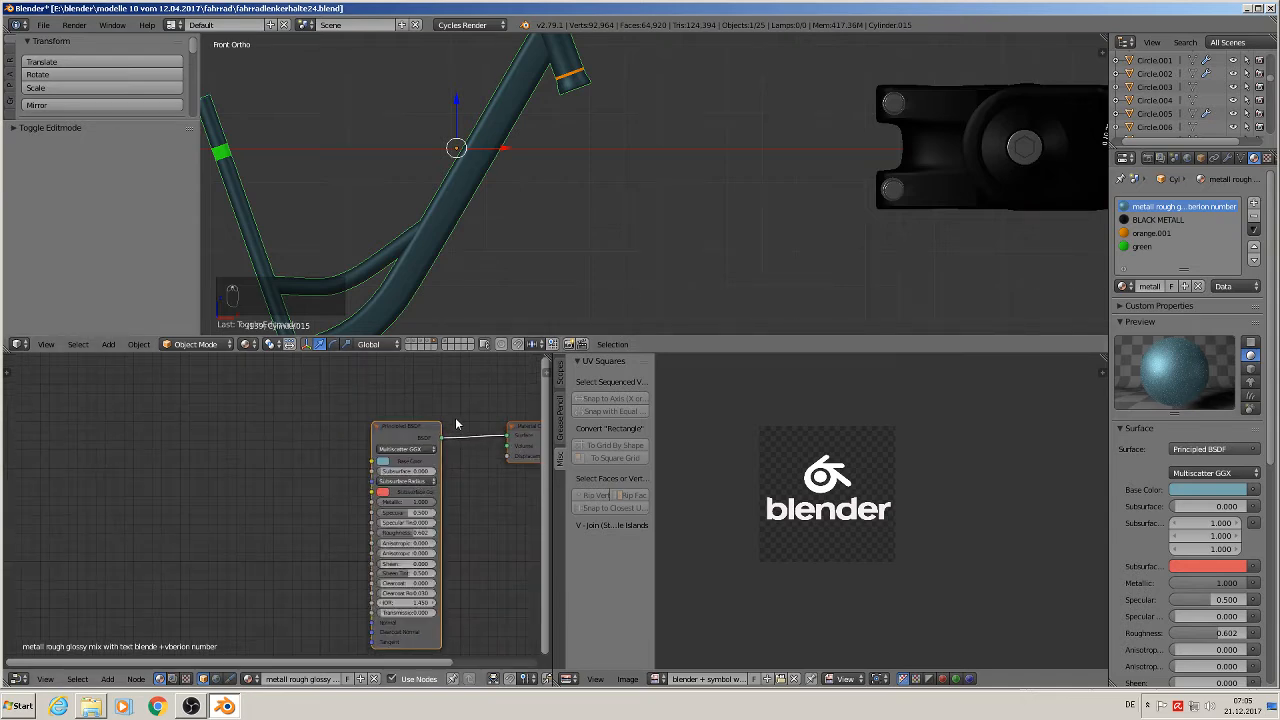
{"action": "scroll", "coordinate": [393, 489], "scroll_direction": "down", "scroll_amount": 4}
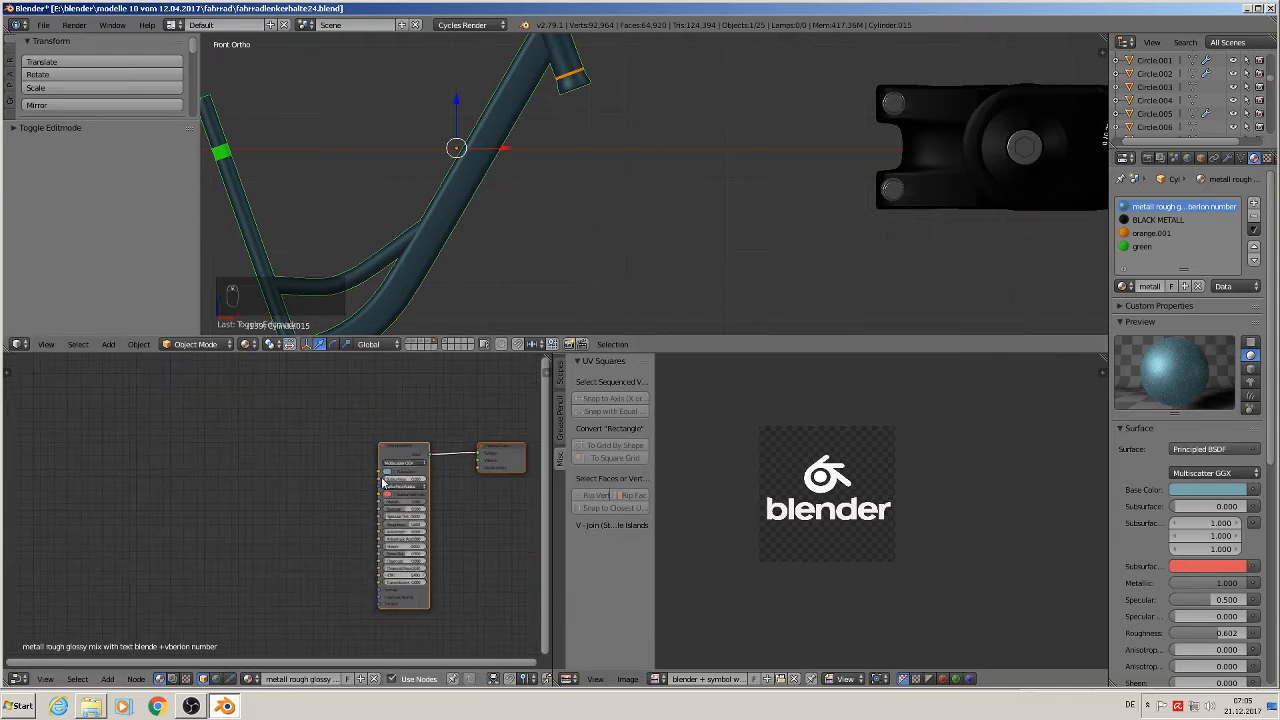
{"action": "middle_click_drag", "start_coordinate": [288, 550], "coordinate": [315, 560]}
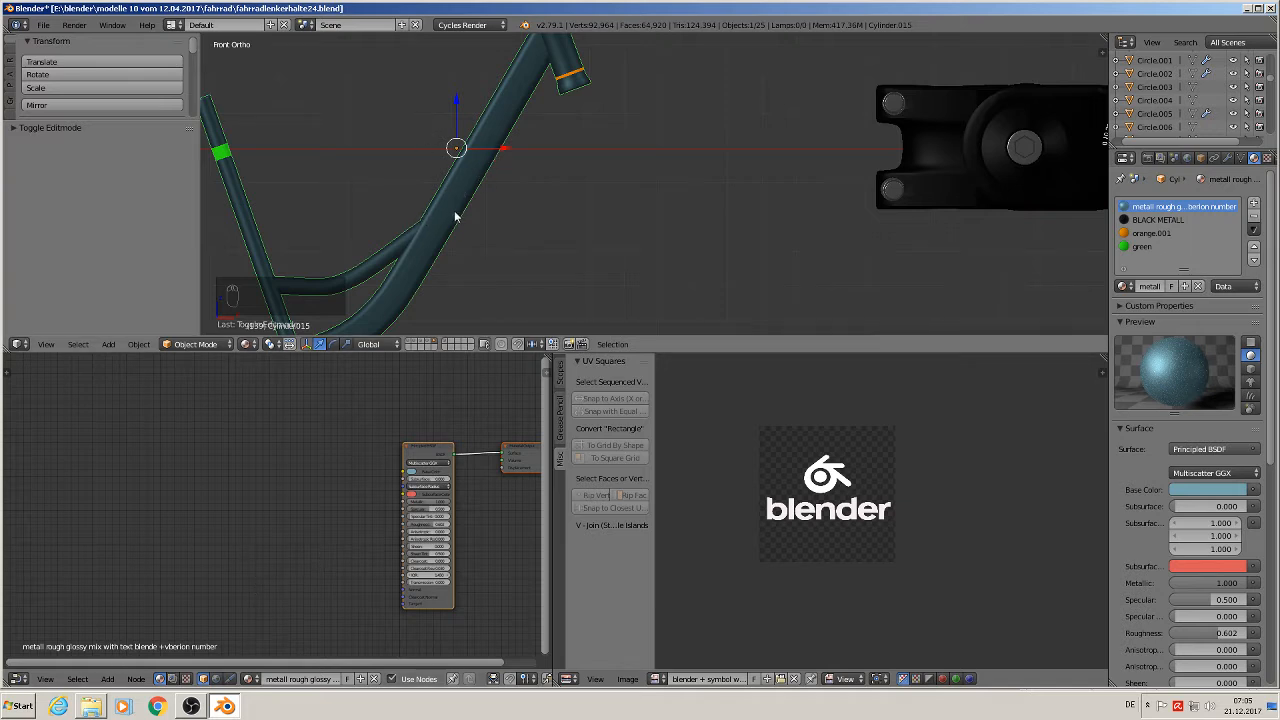
{"action": "left_click", "coordinate": [107, 679]}
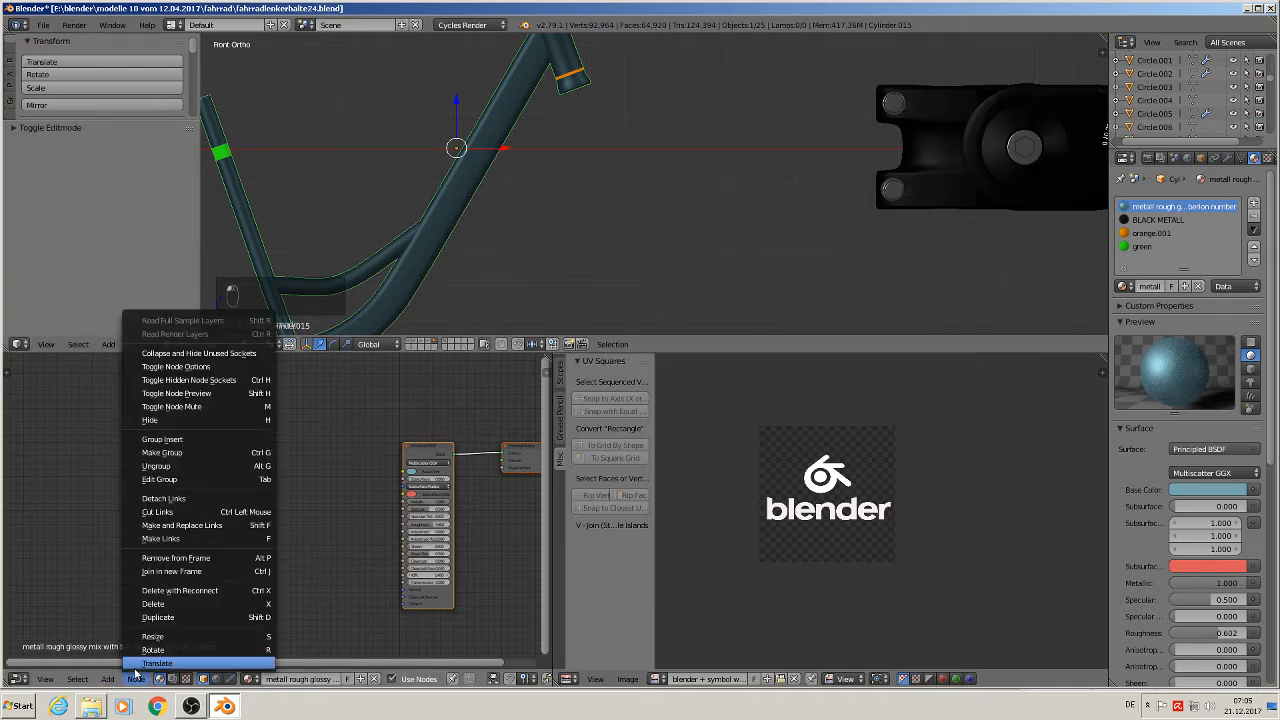
{"action": "mouse_move", "coordinate": [142, 656]}
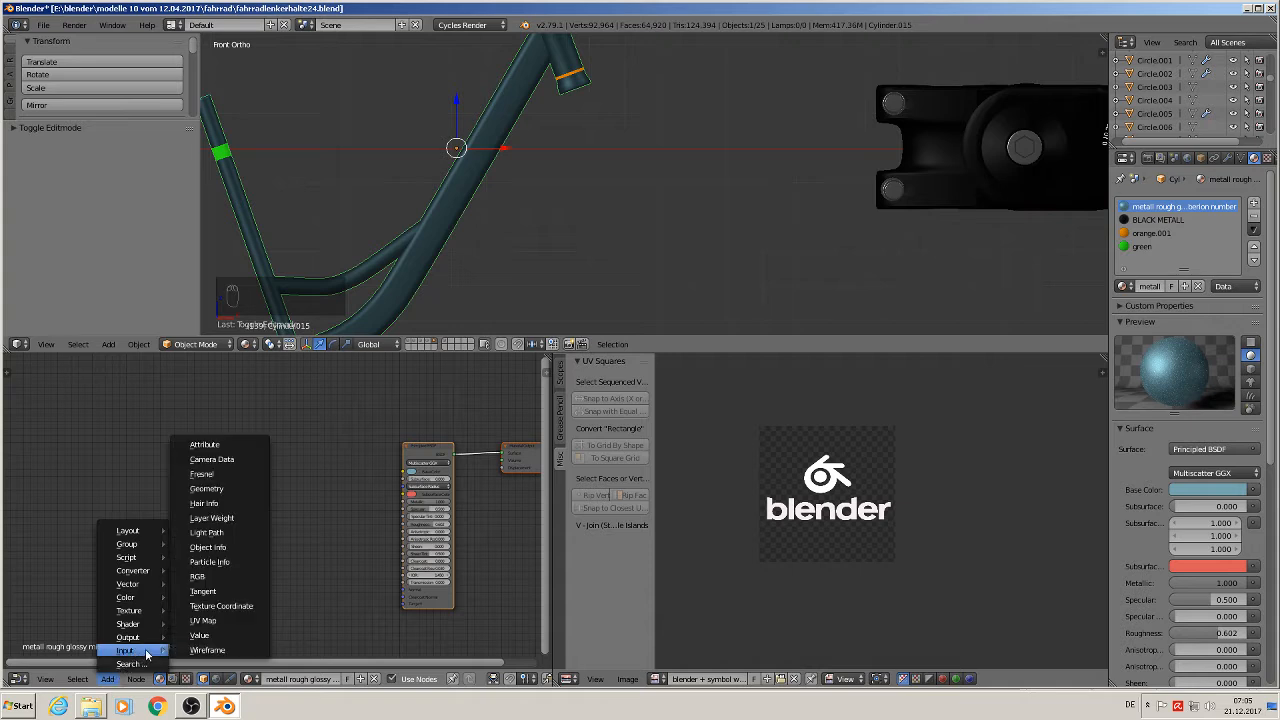
{"action": "left_click", "coordinate": [252, 606]}
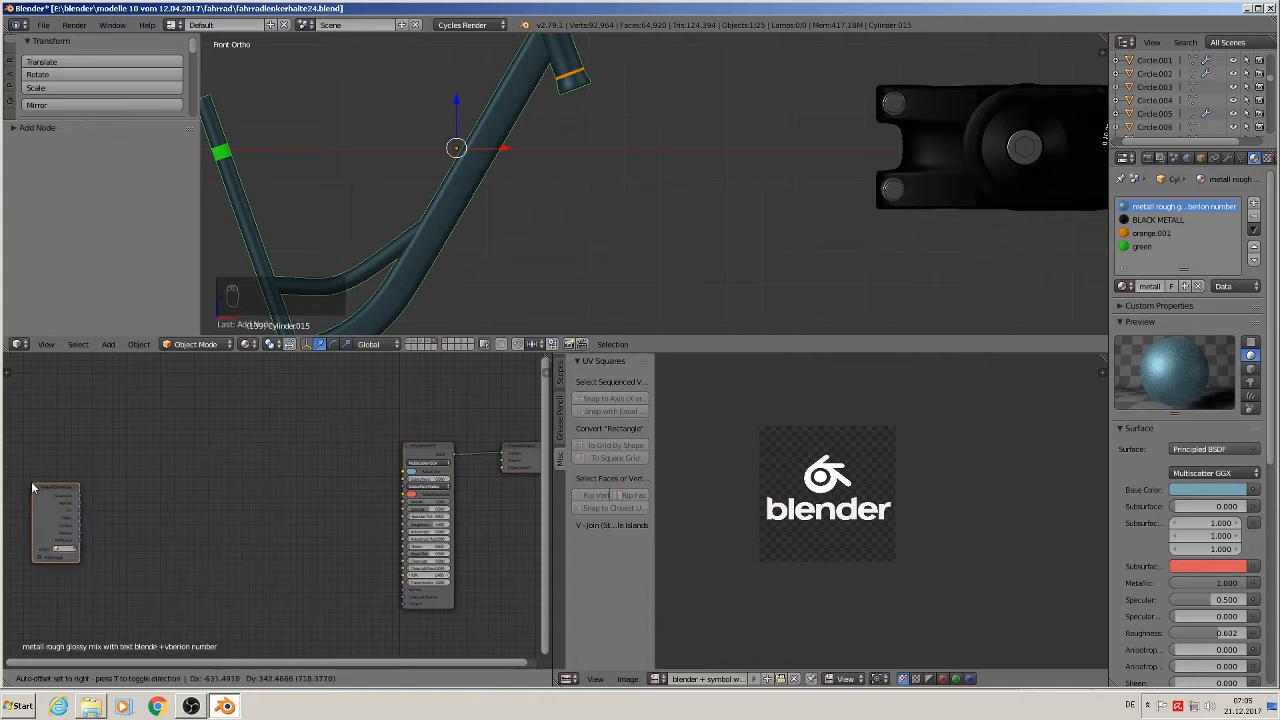
{"action": "left_click", "coordinate": [42, 530]}
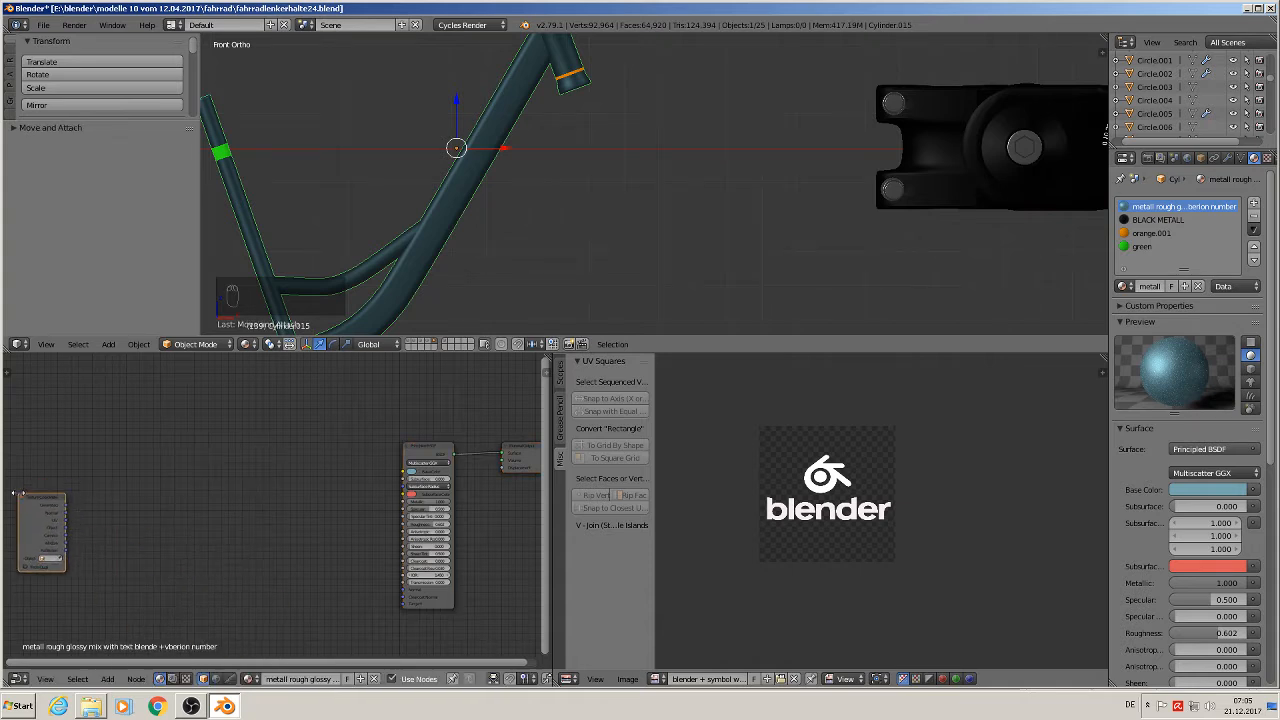
Add a Mapping node beside the Texture Coordinate node and an Image Texture node after it
{"action": "left_click", "coordinate": [110, 679]}
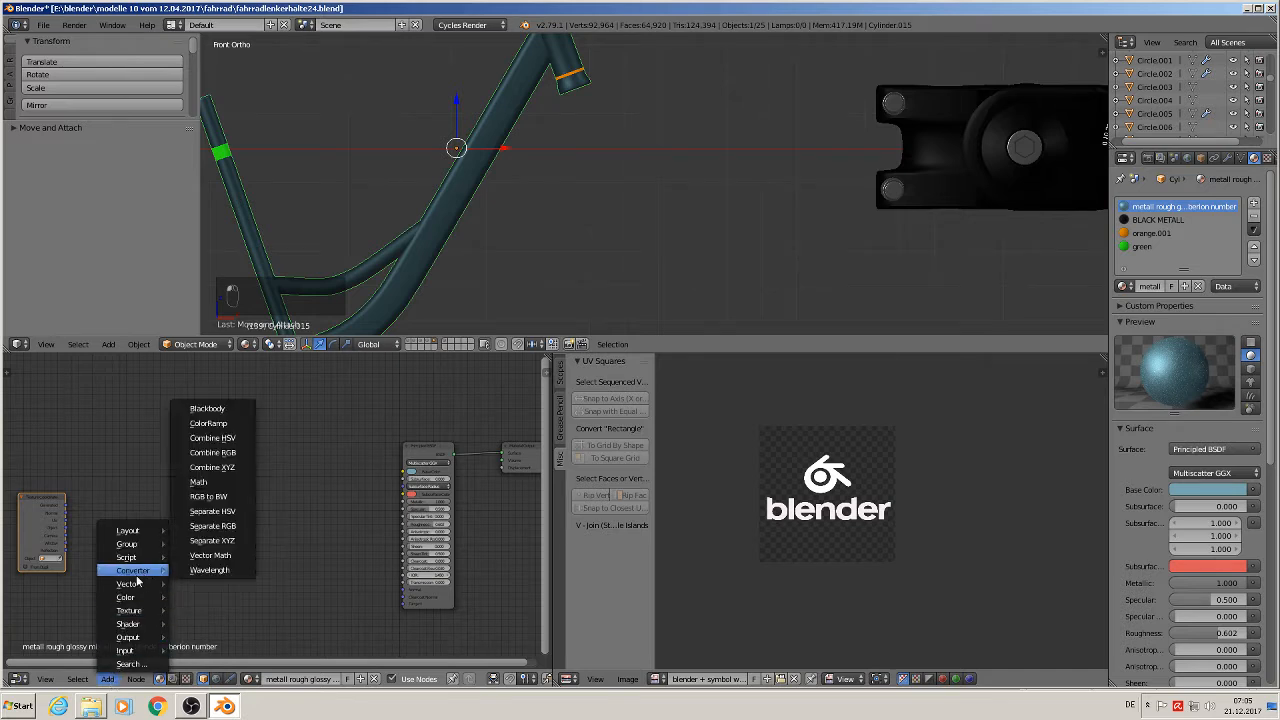
{"action": "mouse_move", "coordinate": [127, 586]}
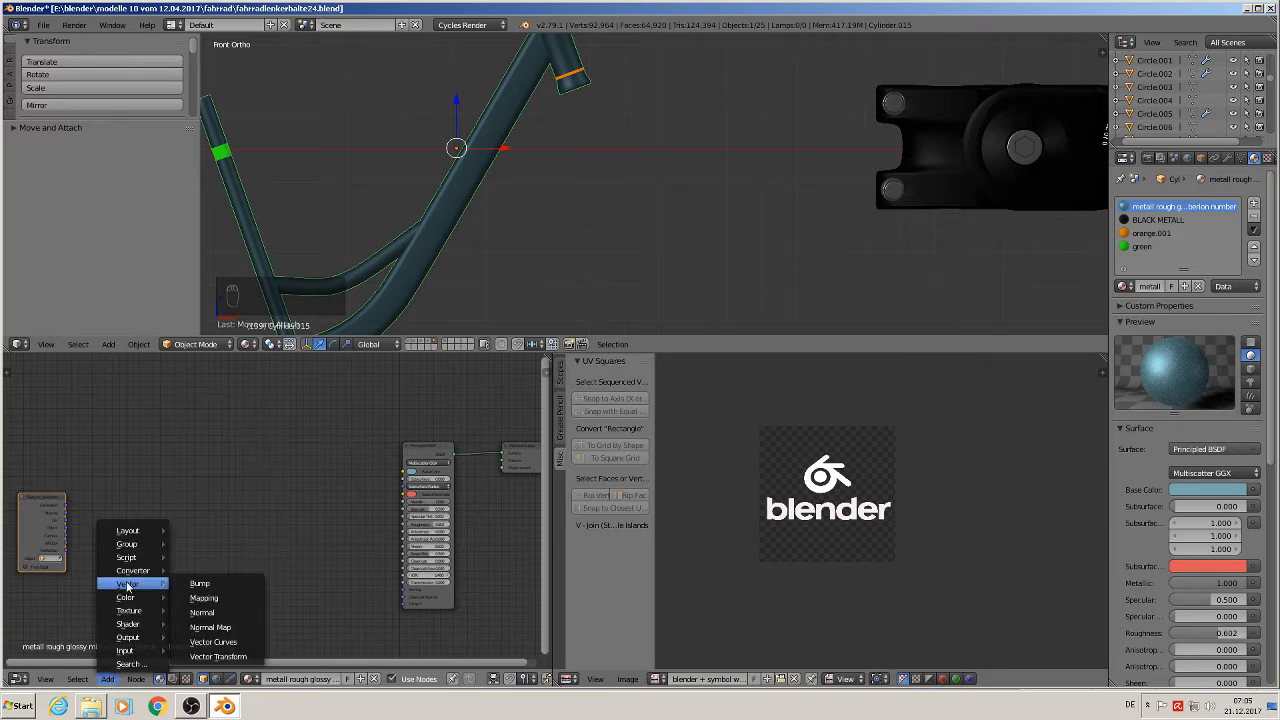
{"action": "left_click", "coordinate": [230, 599]}
{"action": "left_click", "coordinate": [93, 496]}
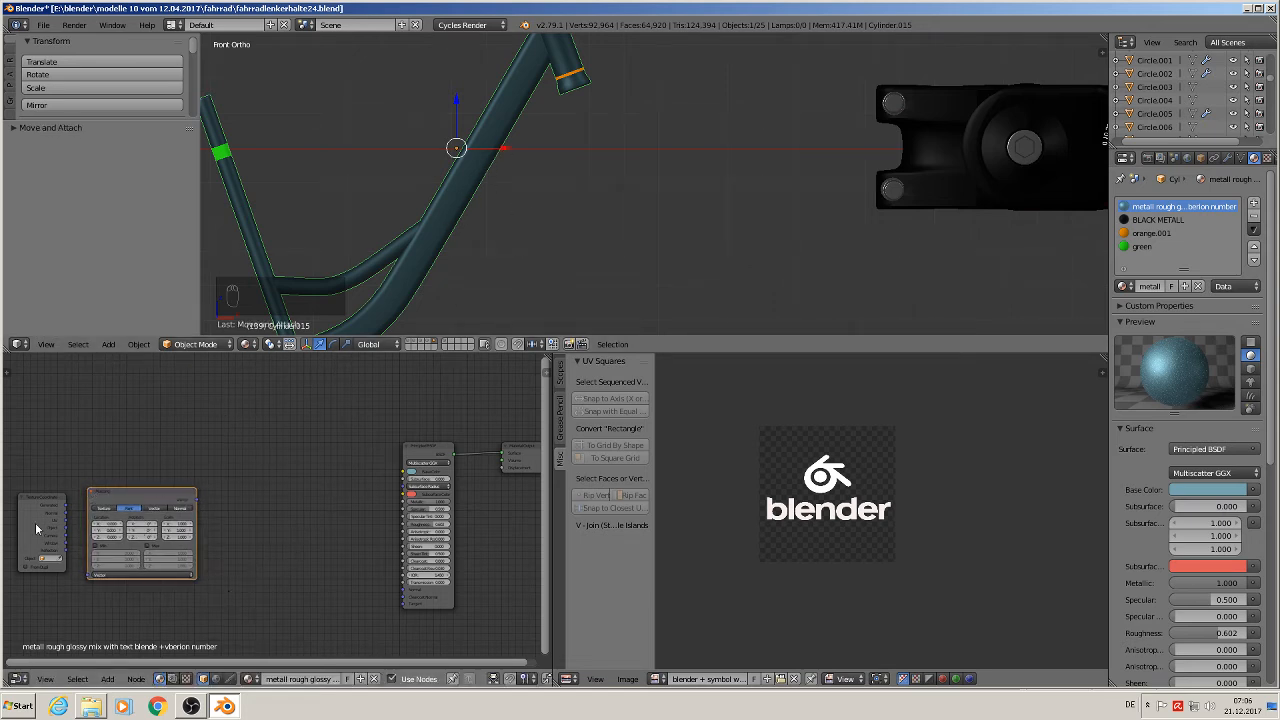
{"action": "left_click", "coordinate": [106, 679]}
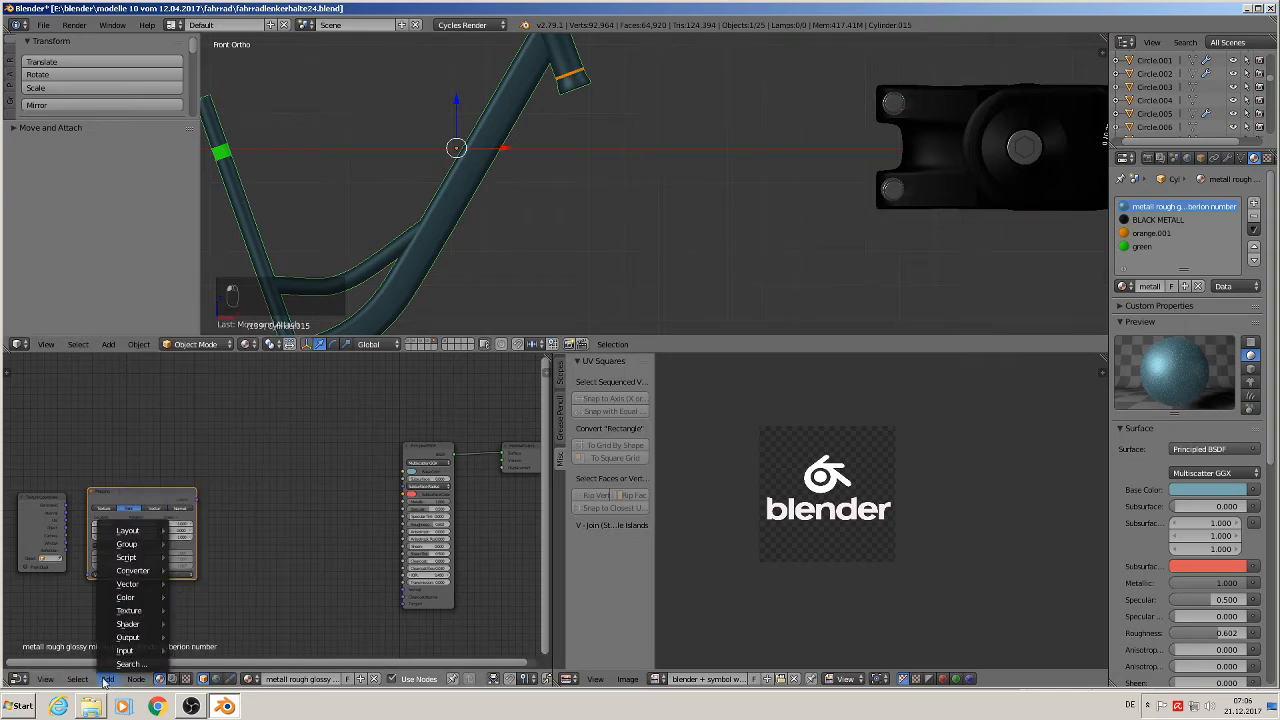
{"action": "mouse_move", "coordinate": [128, 610]}
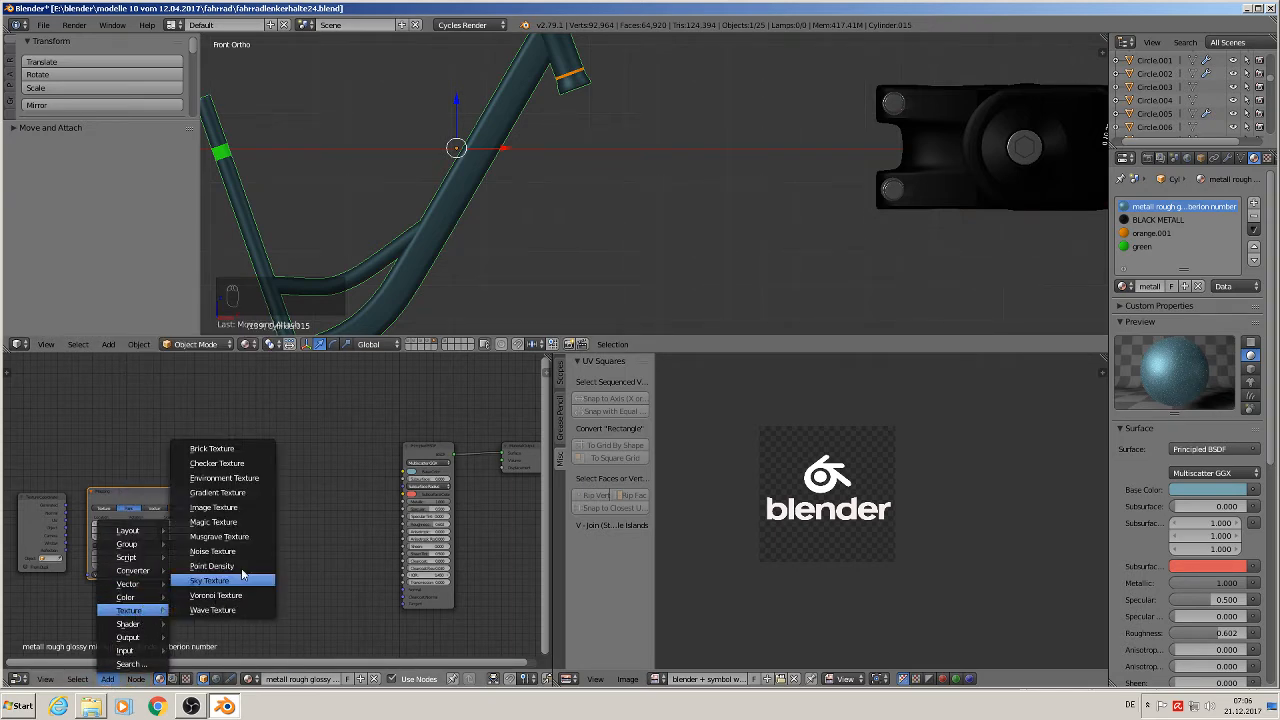
{"action": "left_click", "coordinate": [253, 513]}
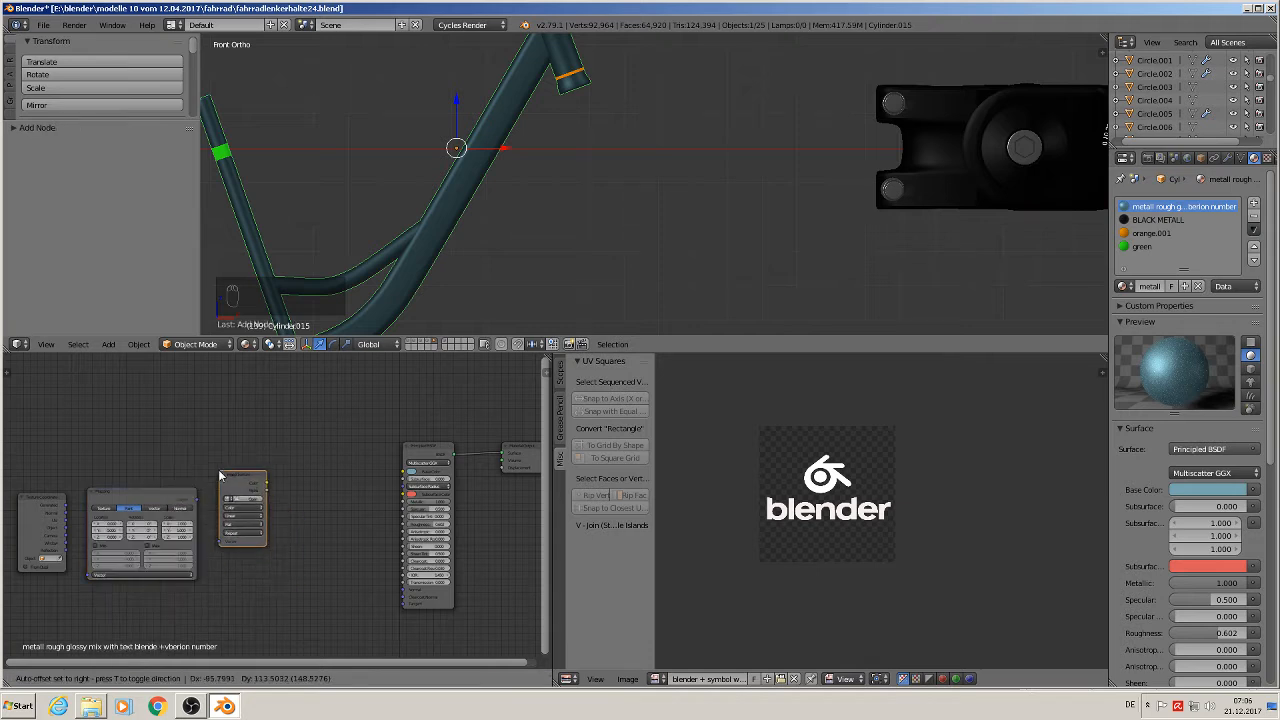
{"action": "left_click", "coordinate": [252, 516]}
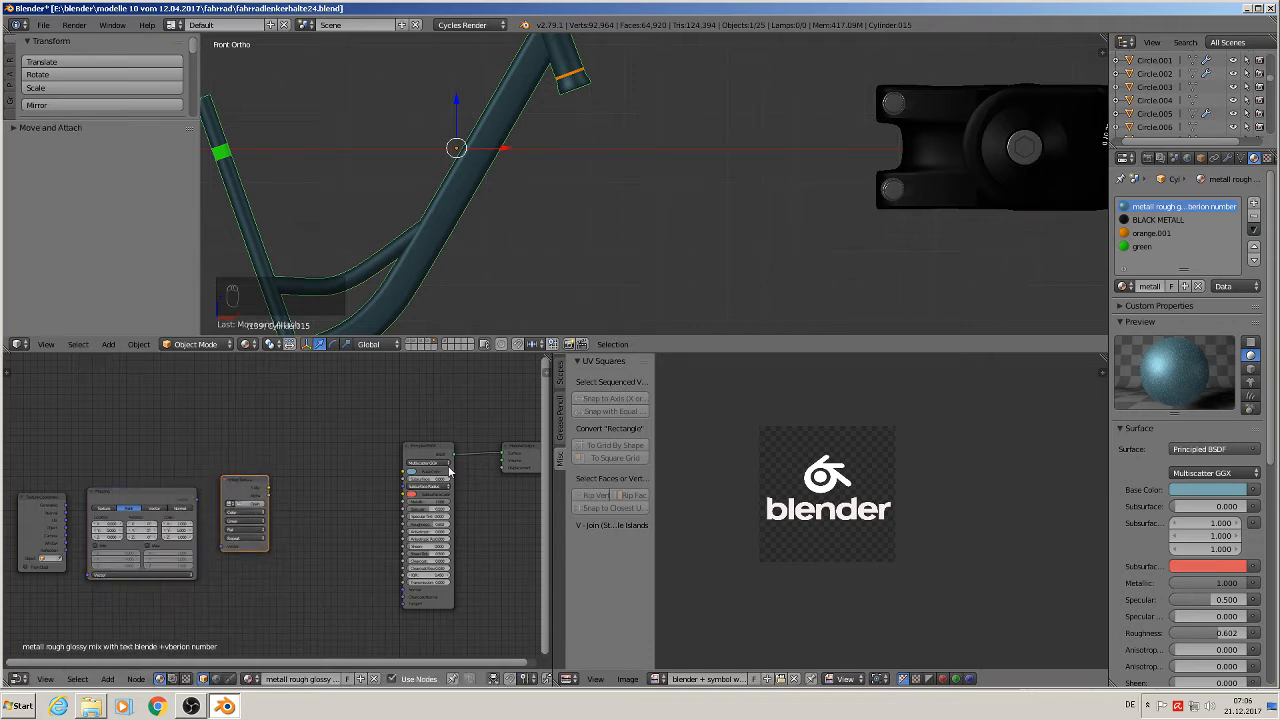
Move the Principled BSDF node lower and insert a Mix Shader into its link to the Material Output
{"action": "left_click_drag", "start_coordinate": [440, 452], "coordinate": [357, 529]}
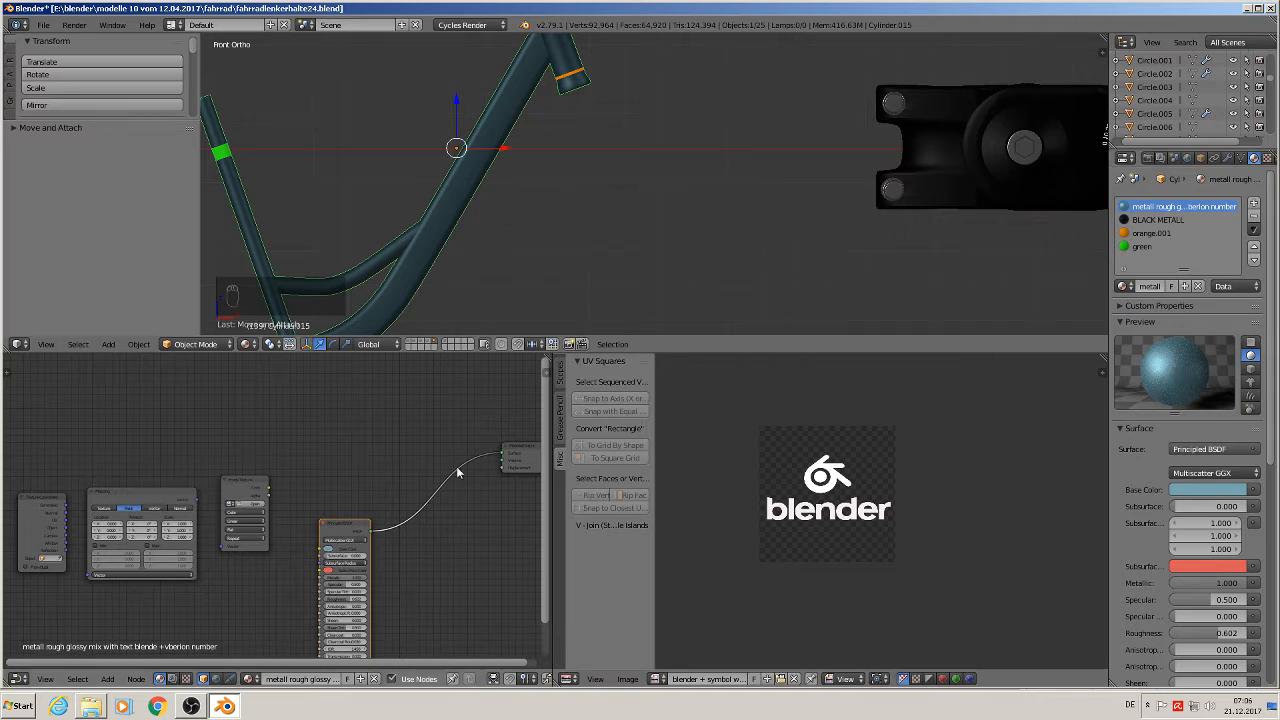
{"action": "left_click", "coordinate": [109, 680]}
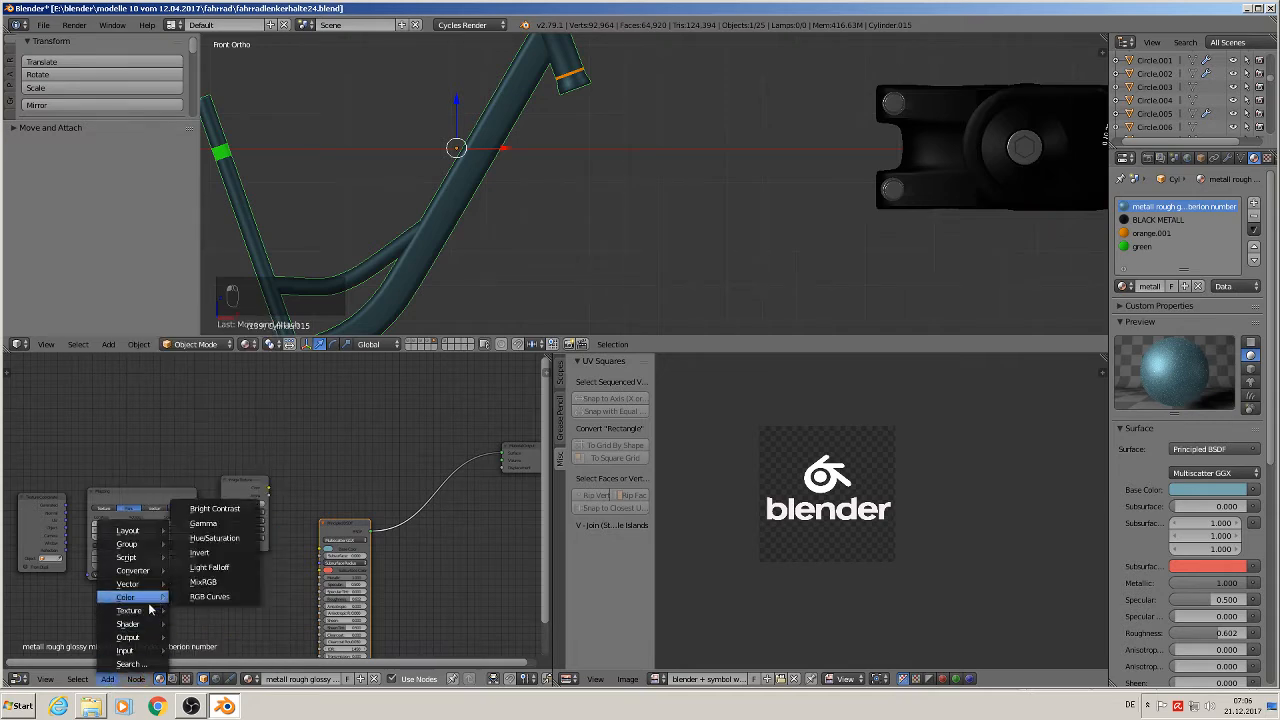
{"action": "mouse_move", "coordinate": [130, 623]}
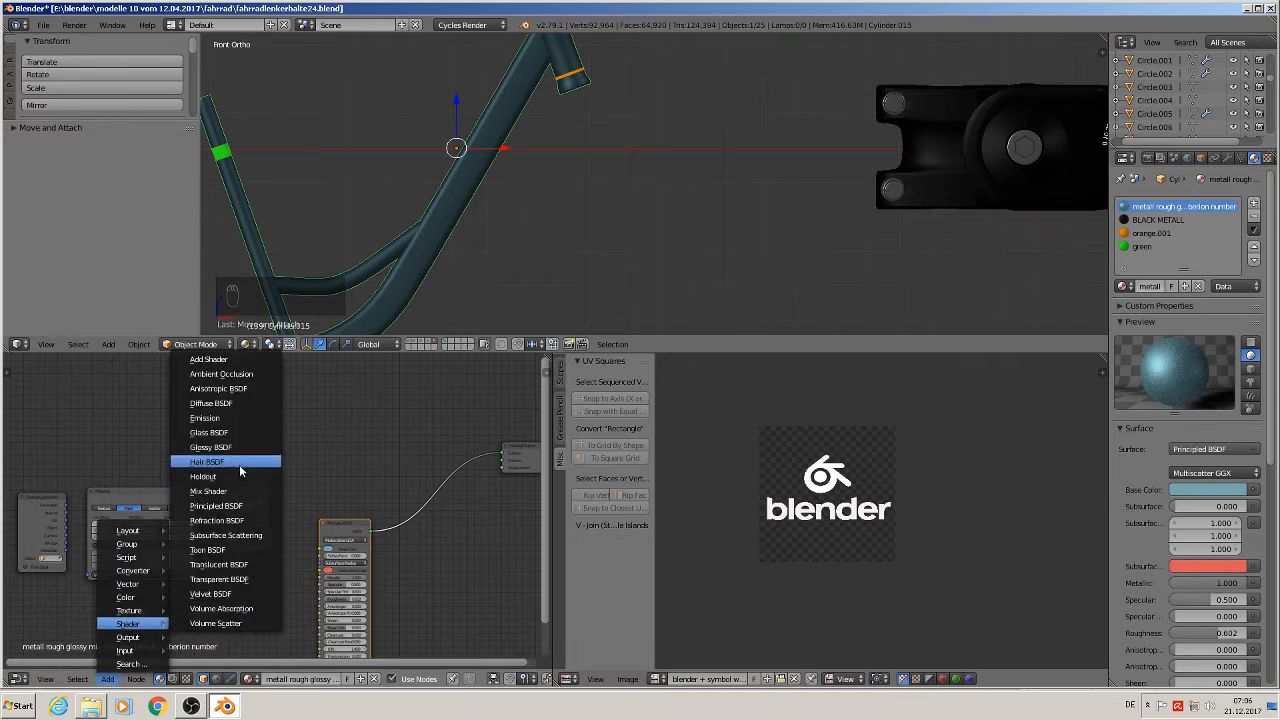
{"action": "left_click", "coordinate": [232, 491]}
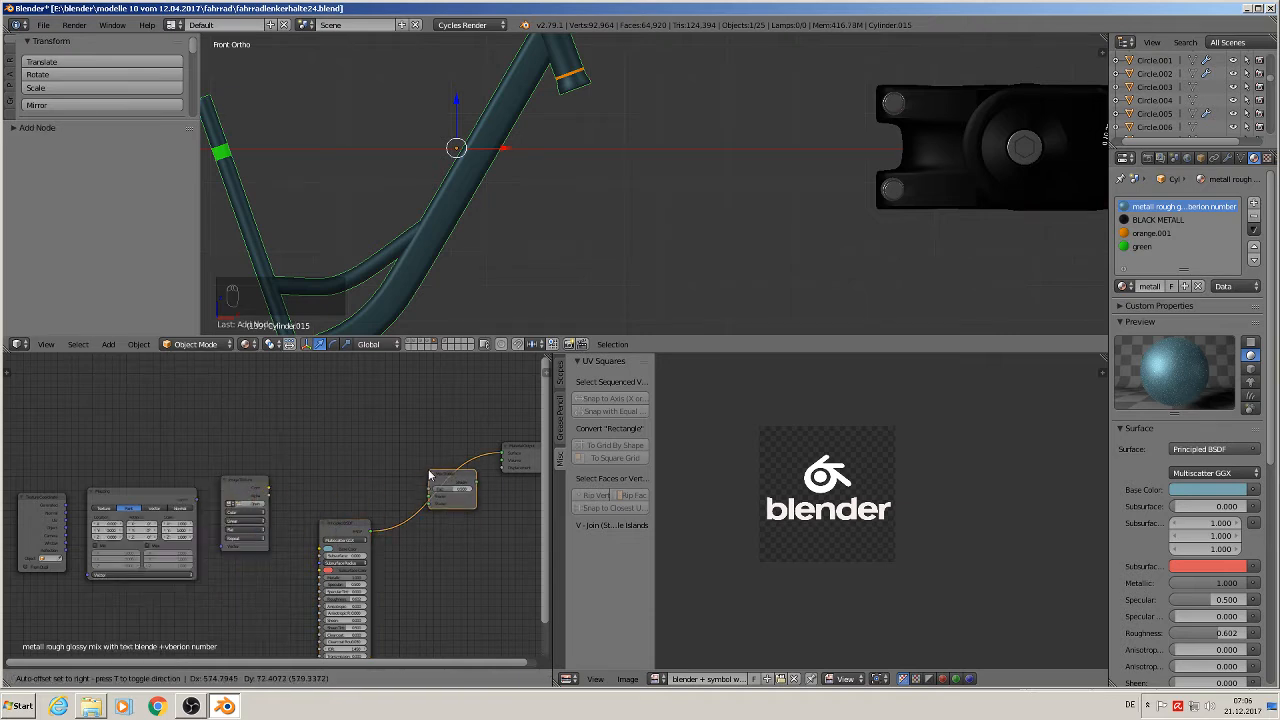
{"action": "left_click", "coordinate": [420, 487]}
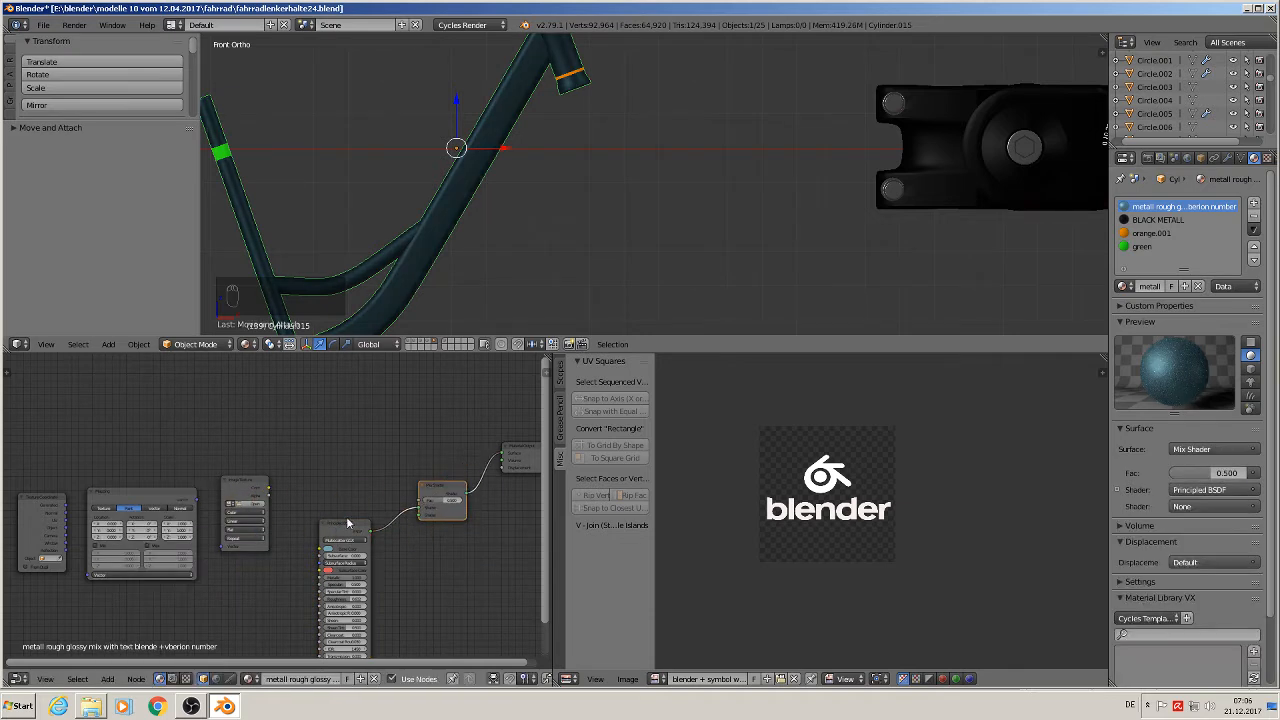
Link the Texture Coordinate node's UV output to the Mapping node's Vector input and set the mapping type to Texture
{"action": "scroll", "coordinate": [273, 531], "scroll_direction": "up", "scroll_amount": 2}
{"action": "middle_click_drag", "start_coordinate": [121, 526], "coordinate": [319, 503]}
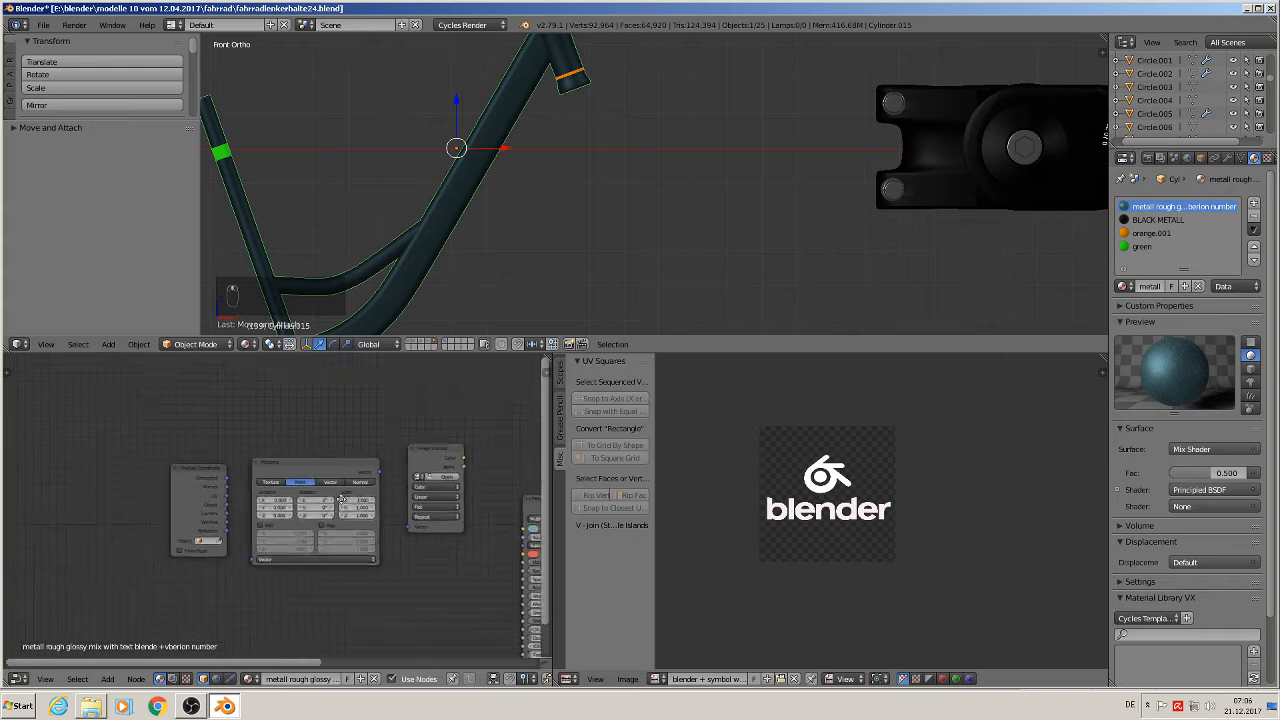
{"action": "scroll", "coordinate": [328, 499], "scroll_direction": "up", "scroll_amount": 4}
{"action": "scroll", "coordinate": [290, 501], "scroll_direction": "up", "scroll_amount": 2}
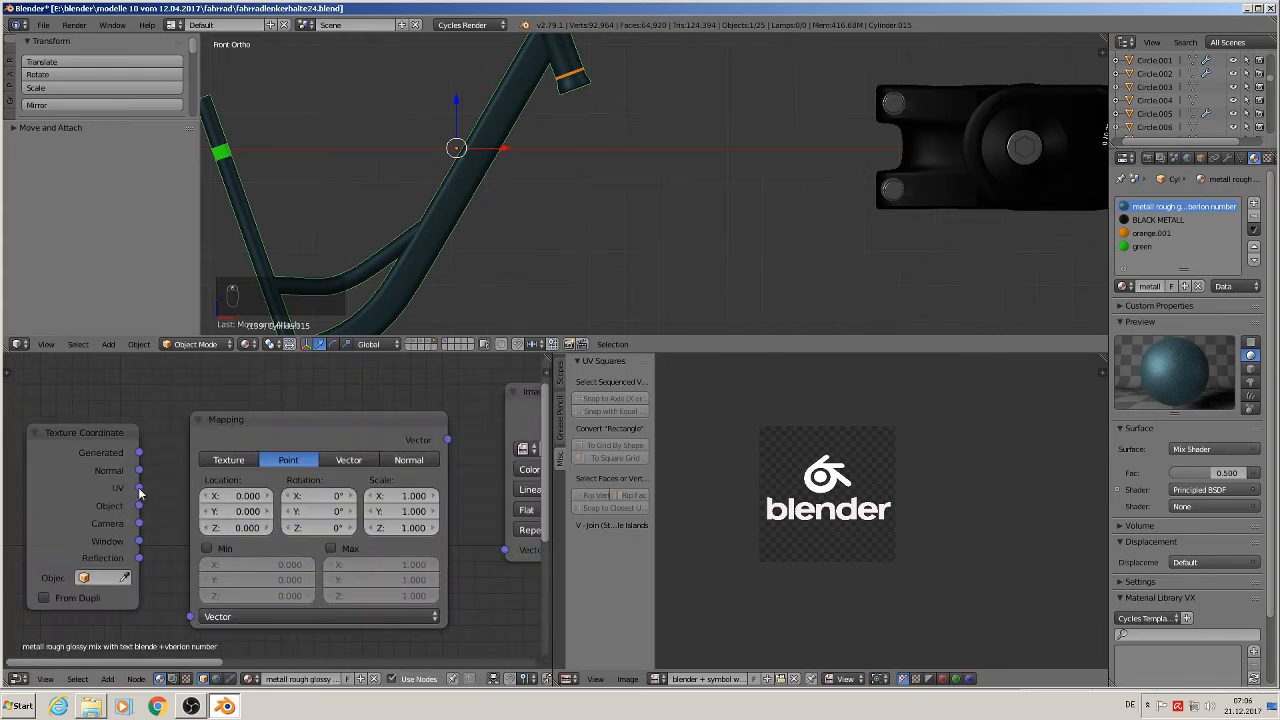
{"action": "left_click_drag", "start_coordinate": [139, 491], "coordinate": [190, 616]}
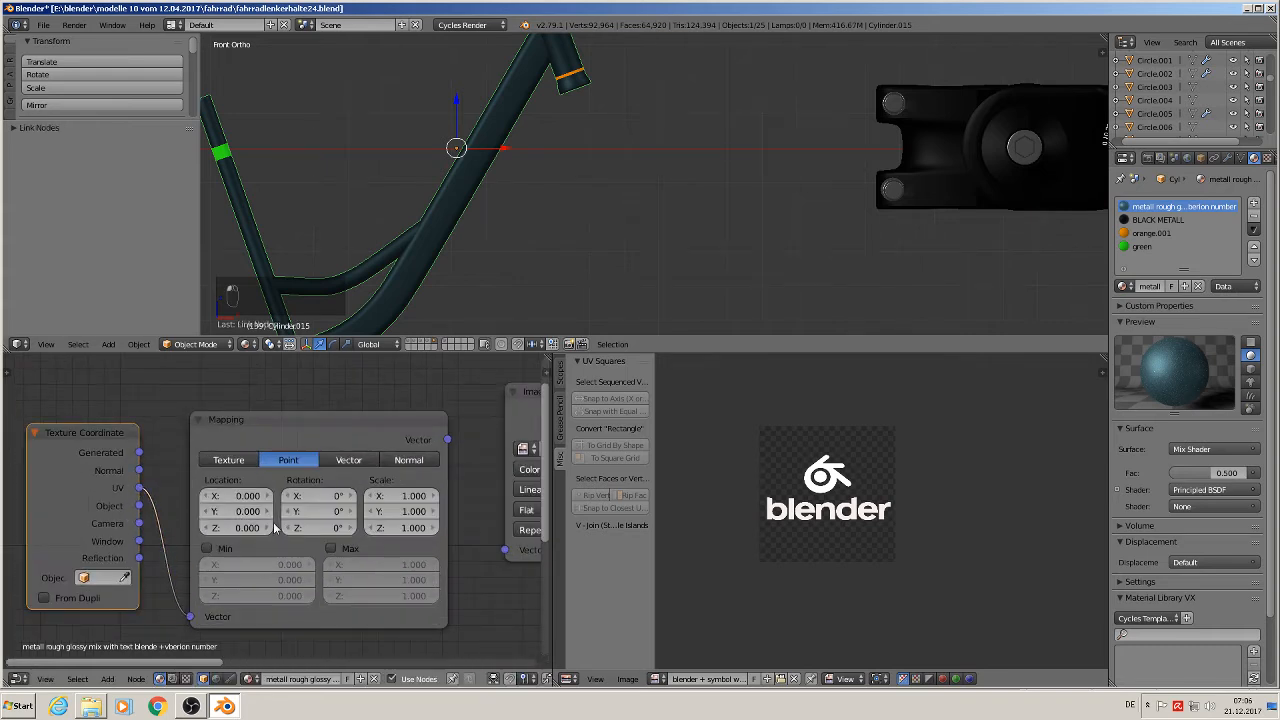
{"action": "left_click", "coordinate": [231, 461]}
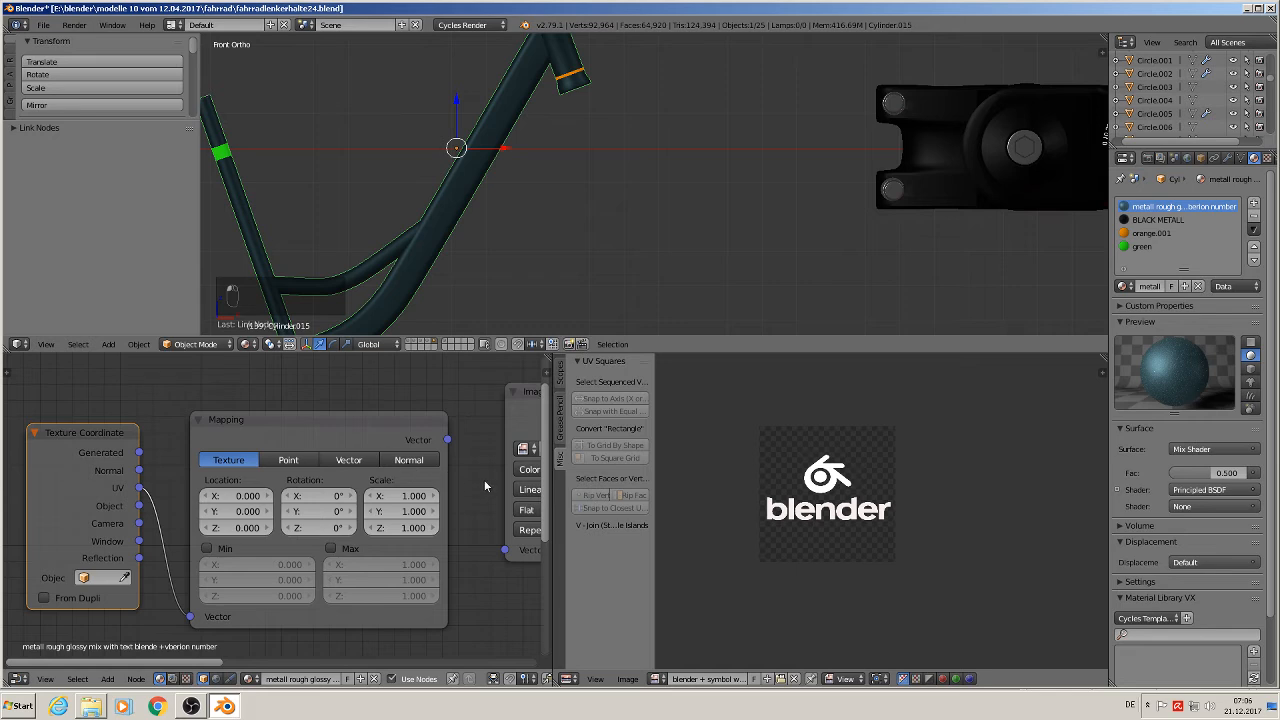
Link the Mapping node's Vector output to the Image Texture node's Vector input
{"action": "middle_click_drag", "start_coordinate": [486, 479], "coordinate": [212, 472]}
{"action": "left_click_drag", "start_coordinate": [194, 432], "coordinate": [212, 457]}
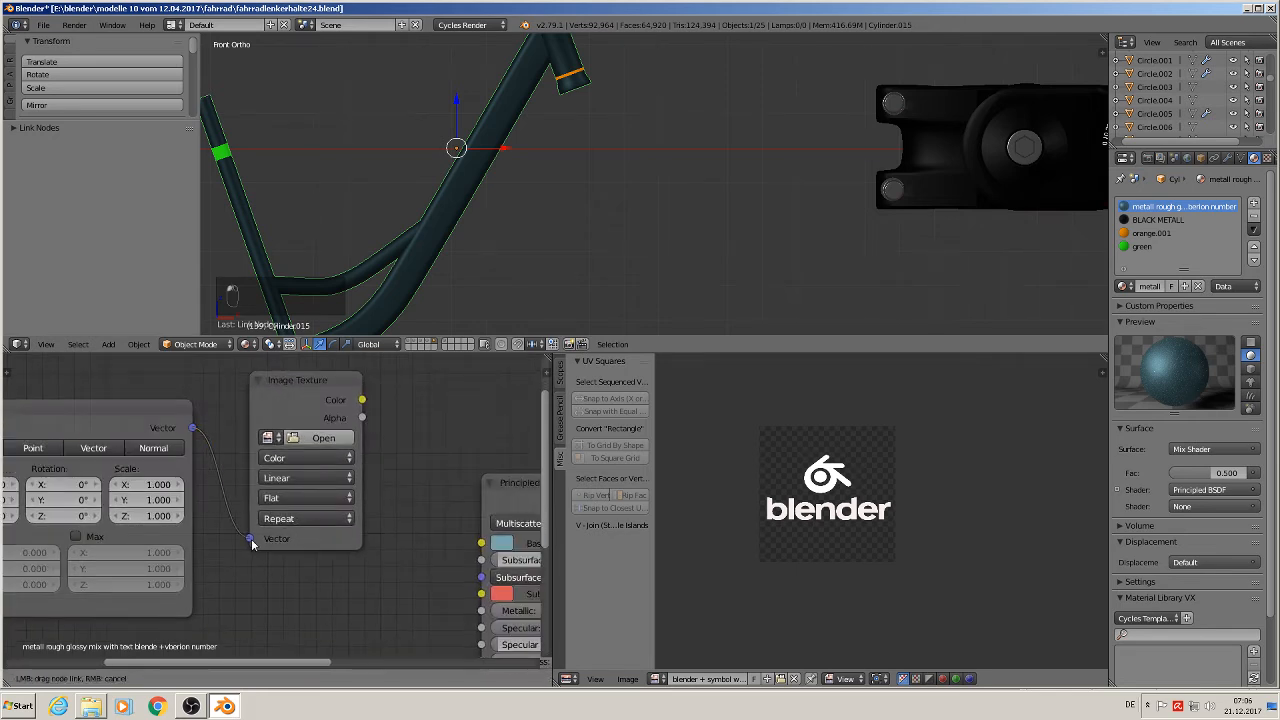
{"action": "left_click_drag", "start_coordinate": [252, 543], "coordinate": [250, 540]}
Load "blenderversion text with alpha.png" from the textures folder into the Image Texture node, using thumbnail display to find it
{"action": "left_click", "coordinate": [323, 438]}
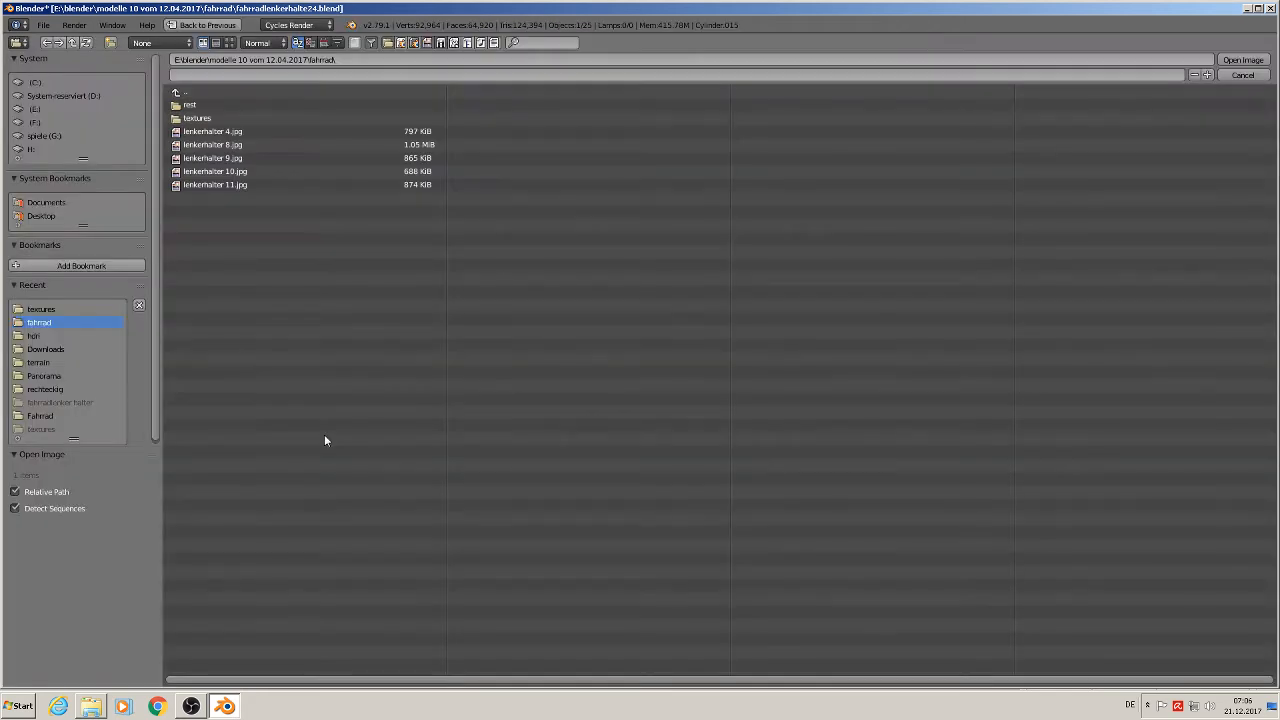
{"action": "left_click", "coordinate": [200, 120]}
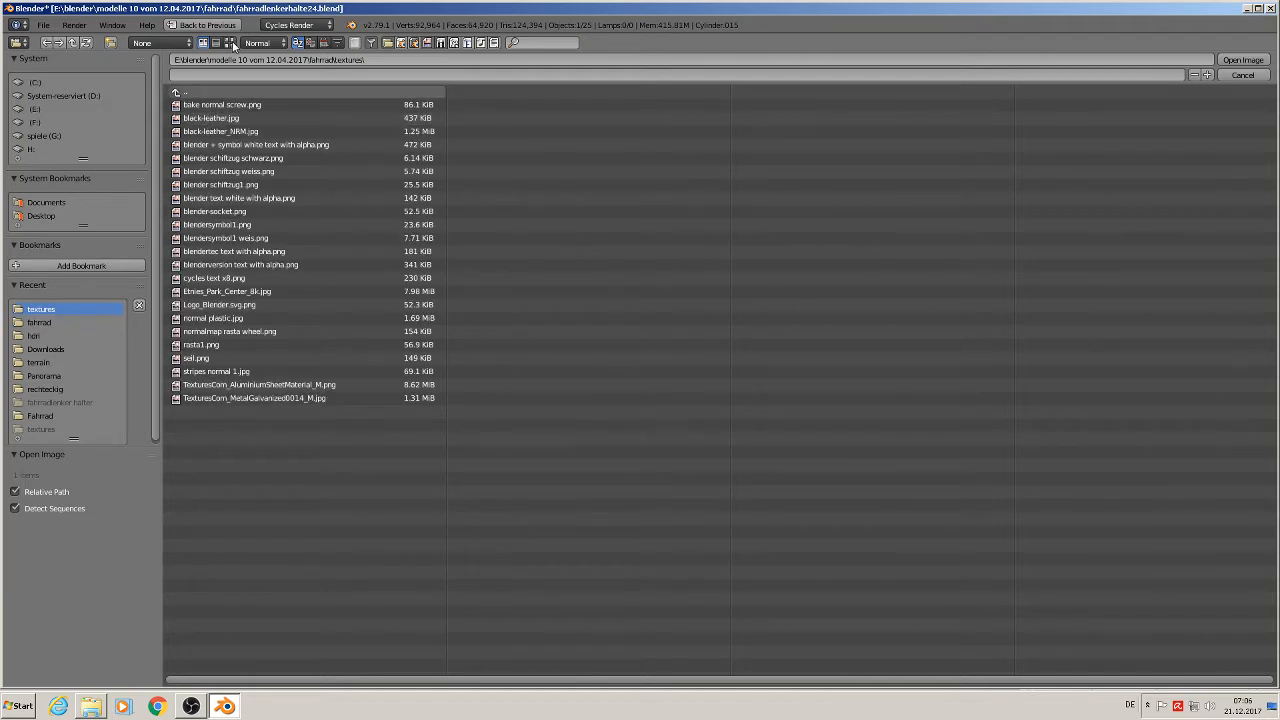
{"action": "left_click", "coordinate": [230, 43]}
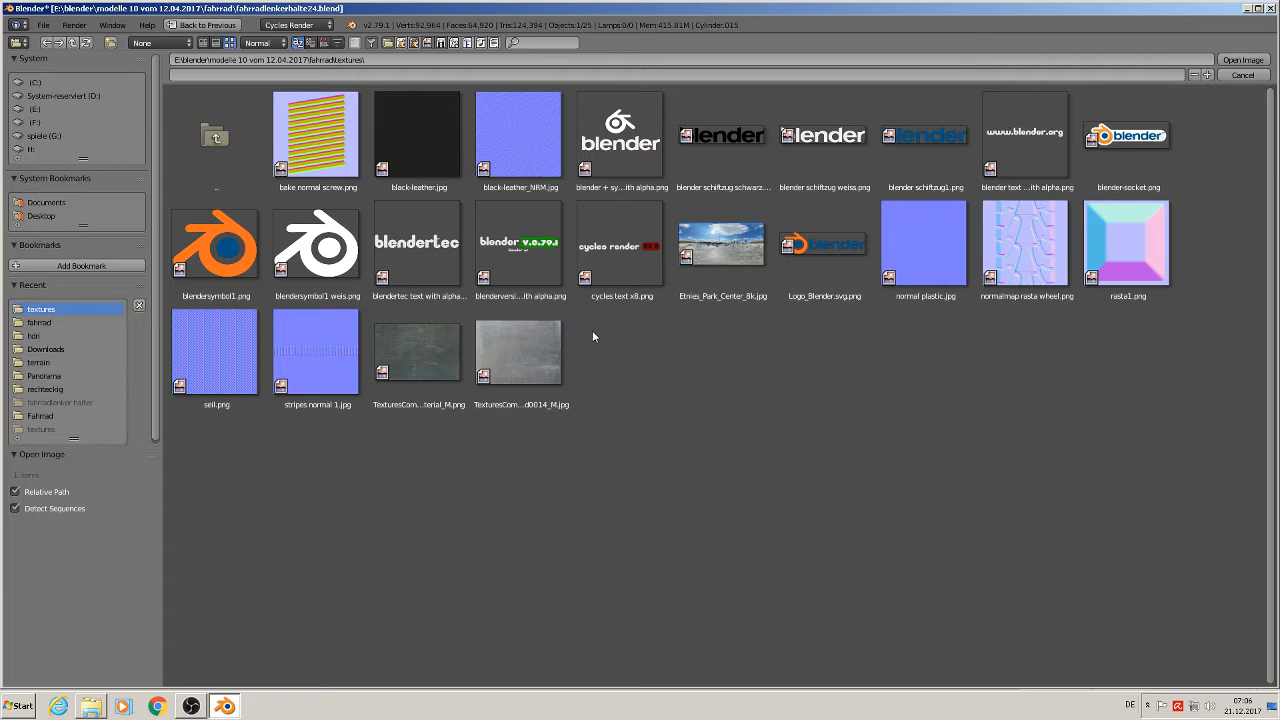
{"action": "double_click", "coordinate": [527, 270]}
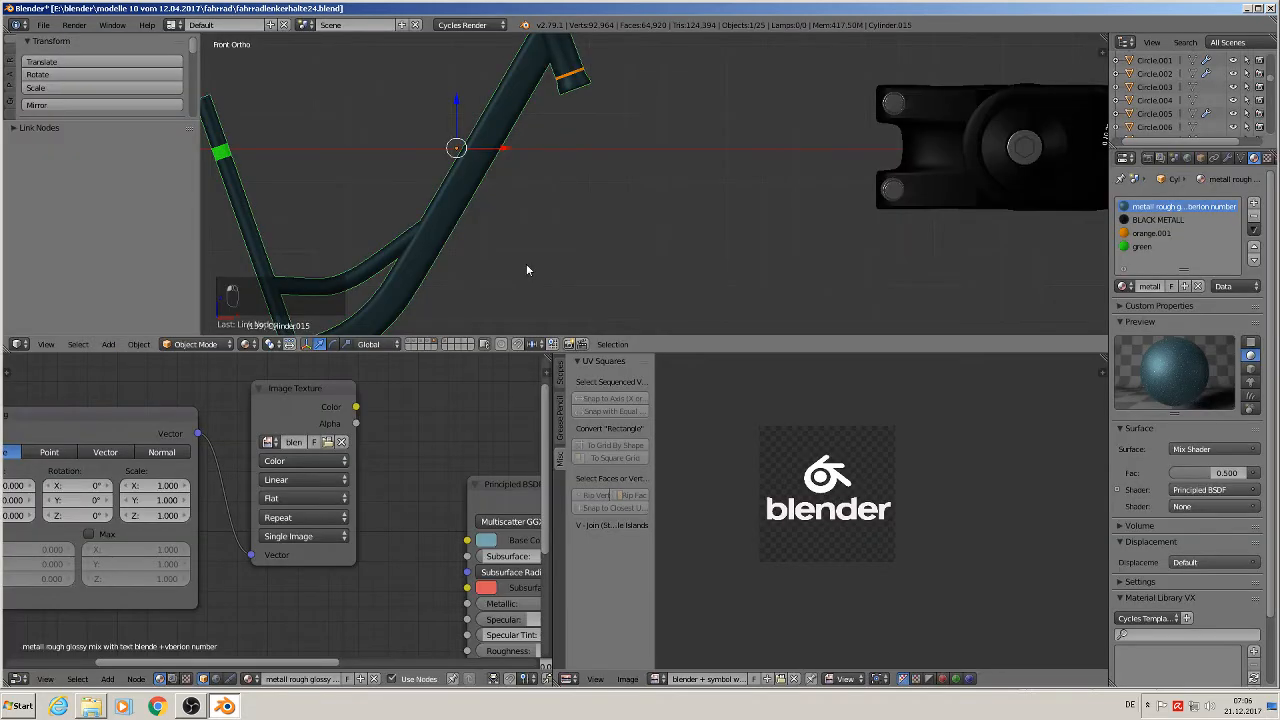
Feed the image's Color into the Mix Shader's first shader input with the Principled BSDF in the second, and realign the Material Output
{"action": "scroll", "coordinate": [360, 497], "scroll_direction": "down", "scroll_amount": 2}
{"action": "middle_click_drag", "start_coordinate": [460, 535], "coordinate": [268, 508]}
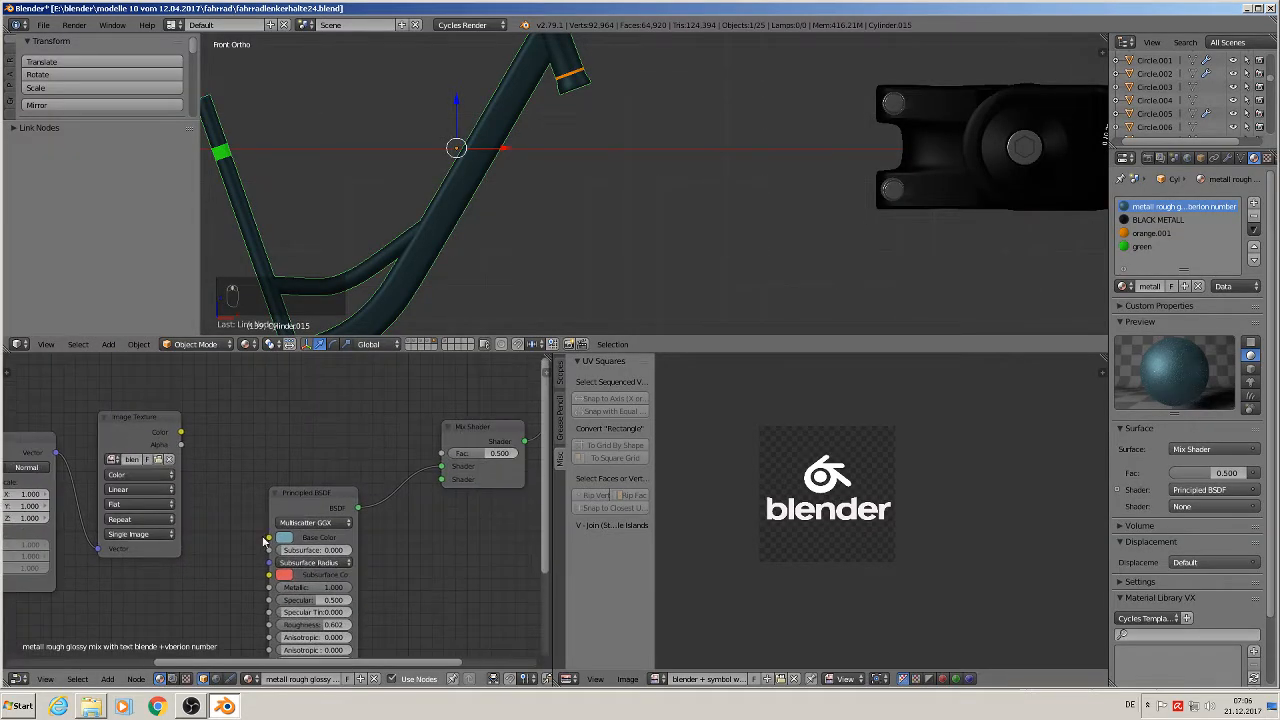
{"action": "left_click_drag", "start_coordinate": [183, 433], "coordinate": [456, 470]}
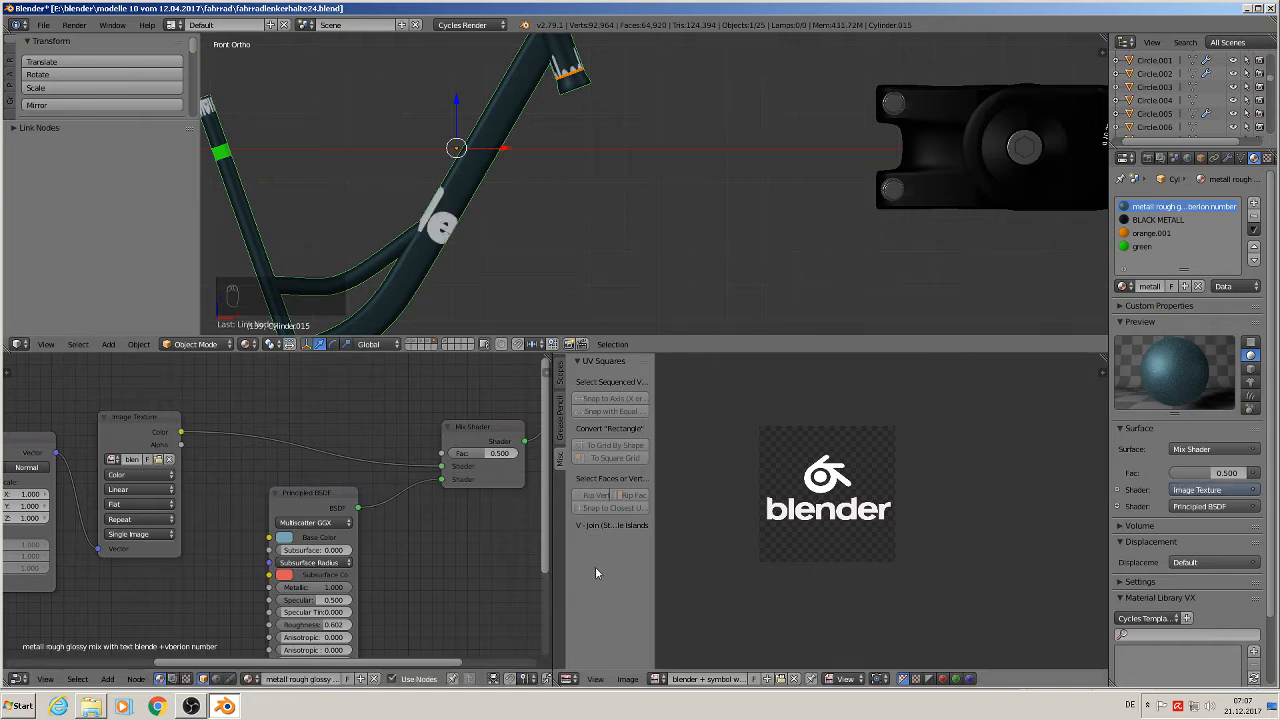
{"action": "middle_click_drag", "start_coordinate": [374, 523], "coordinate": [197, 524]}
{"action": "scroll", "coordinate": [440, 536], "scroll_direction": "down", "scroll_amount": 4}
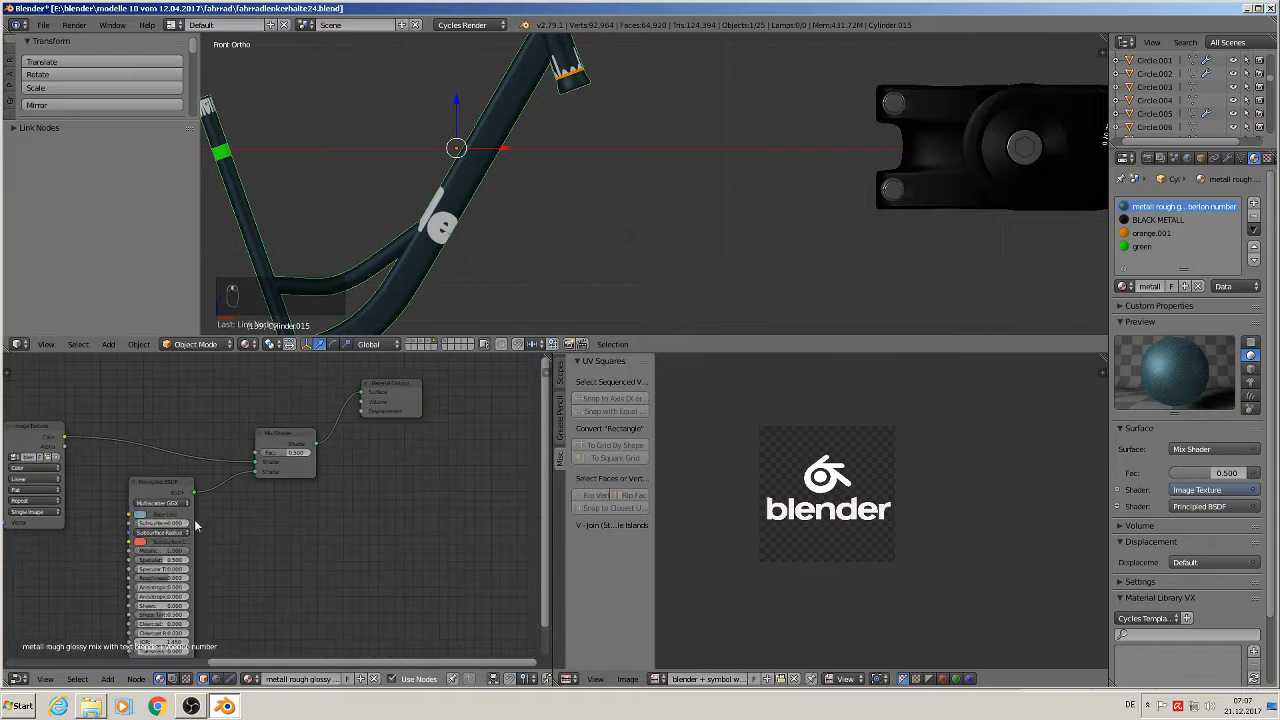
{"action": "left_click_drag", "start_coordinate": [410, 392], "coordinate": [456, 432]}
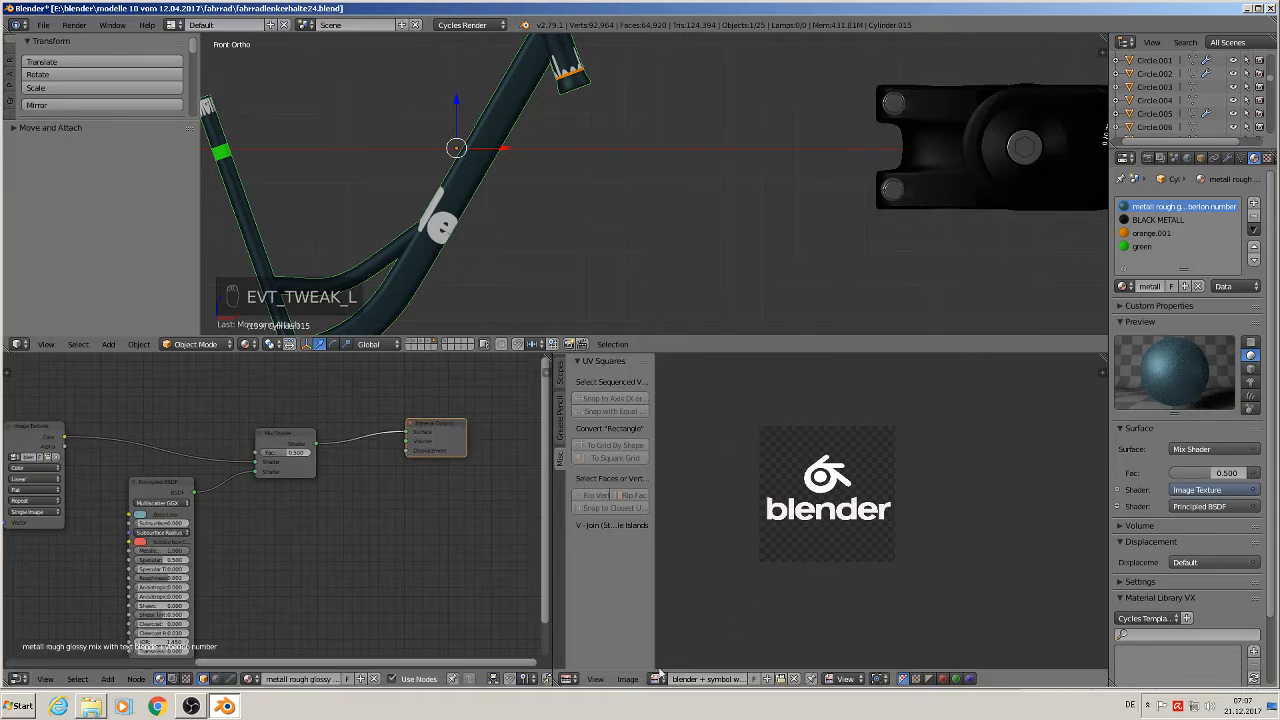
Show the image "blenderversion text with alpha.png" in the UV/Image Editor and frame its text
{"action": "left_click", "coordinate": [569, 679]}
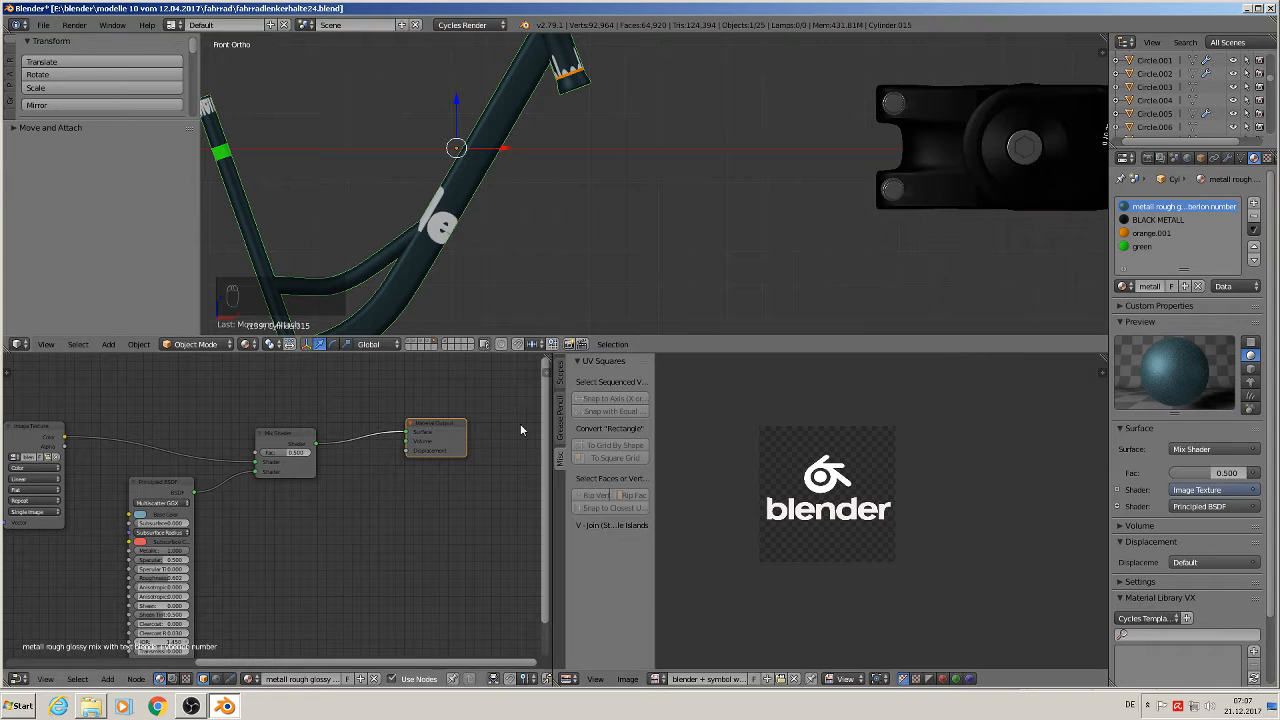
{"action": "left_click", "coordinate": [656, 679]}
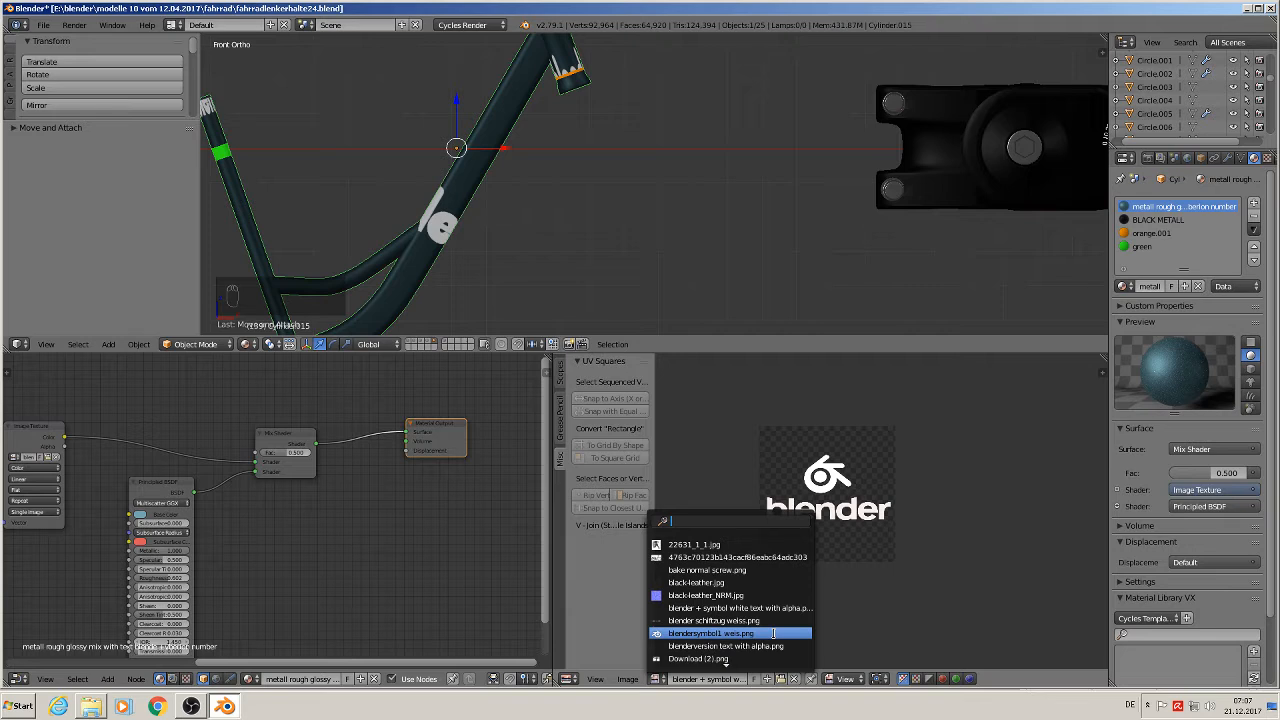
{"action": "scroll", "coordinate": [773, 633], "scroll_direction": "up", "scroll_amount": 3}
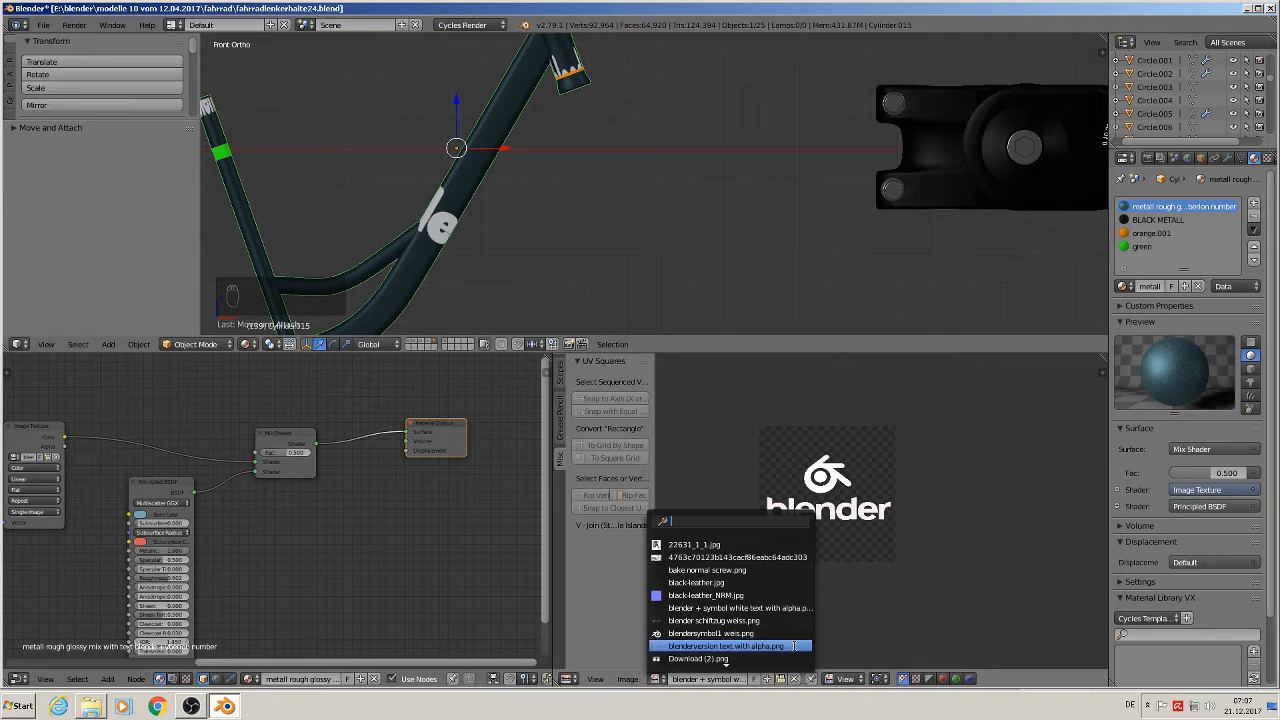
{"action": "left_click", "coordinate": [794, 646]}
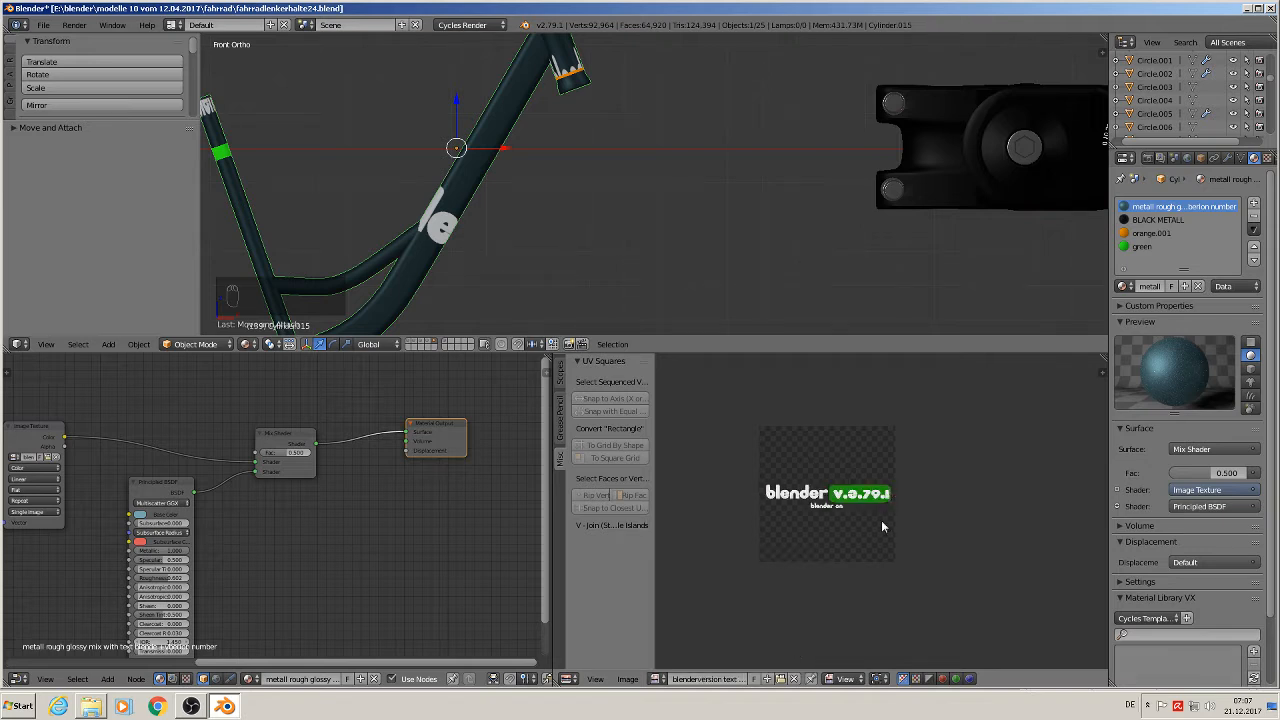
{"action": "scroll", "coordinate": [852, 512], "scroll_direction": "up", "scroll_amount": 2}
{"action": "middle_click_drag", "start_coordinate": [852, 509], "coordinate": [977, 573]}
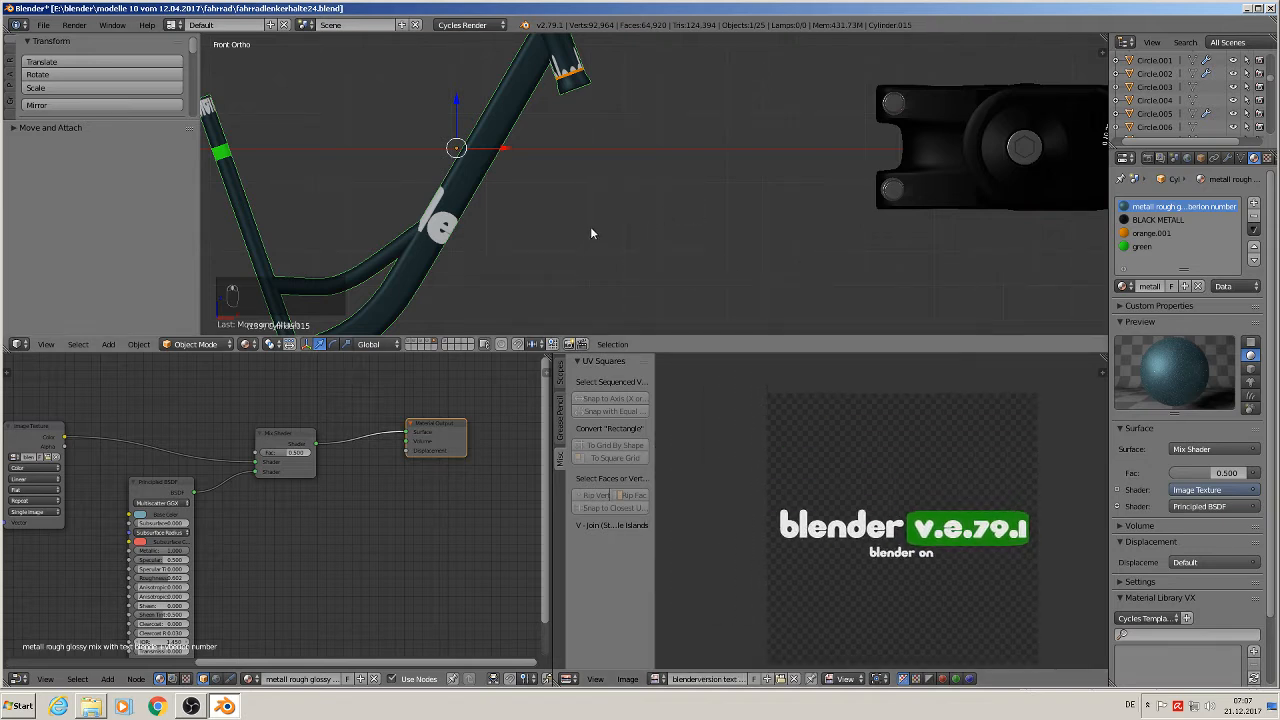
Enter Edit Mode on the frame, clear the selection, and select the lengthwise face loop along the side of the curved down tube
{"action": "key", "text": "Tab"}
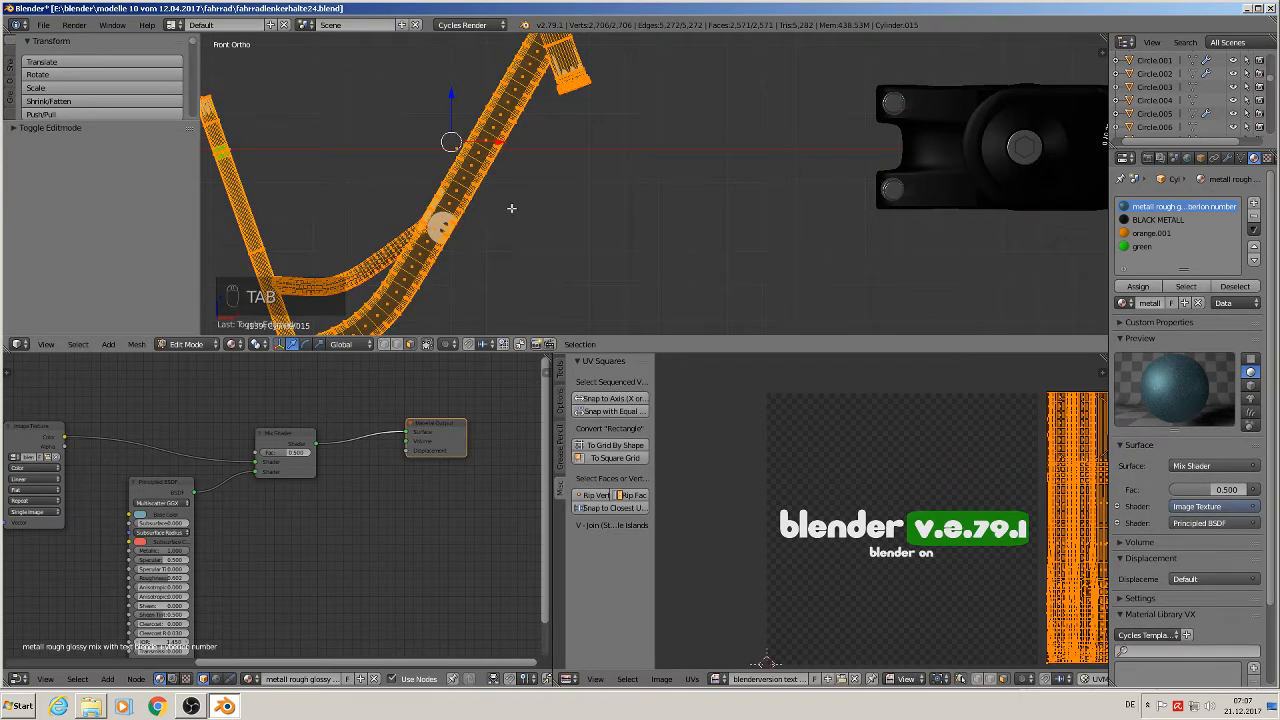
{"action": "scroll", "coordinate": [494, 211], "scroll_direction": "down", "scroll_amount": 3}
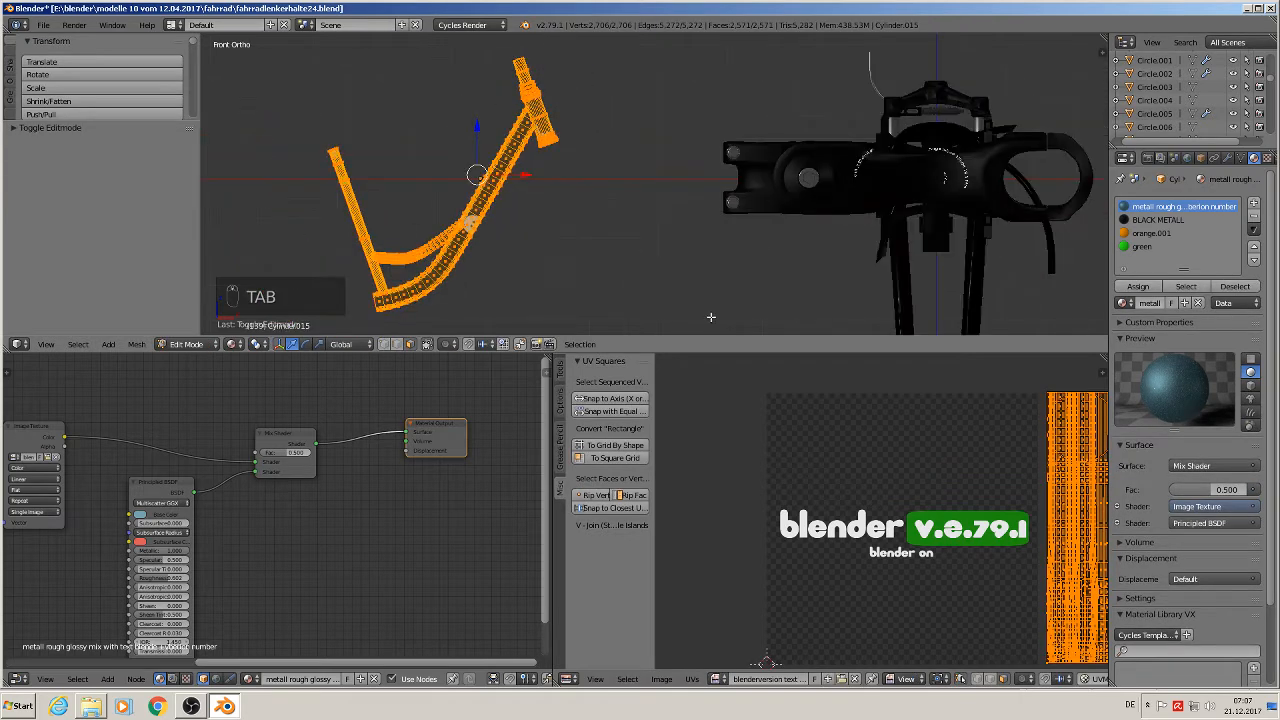
{"action": "middle_click_drag", "start_coordinate": [1032, 520], "coordinate": [828, 501]}
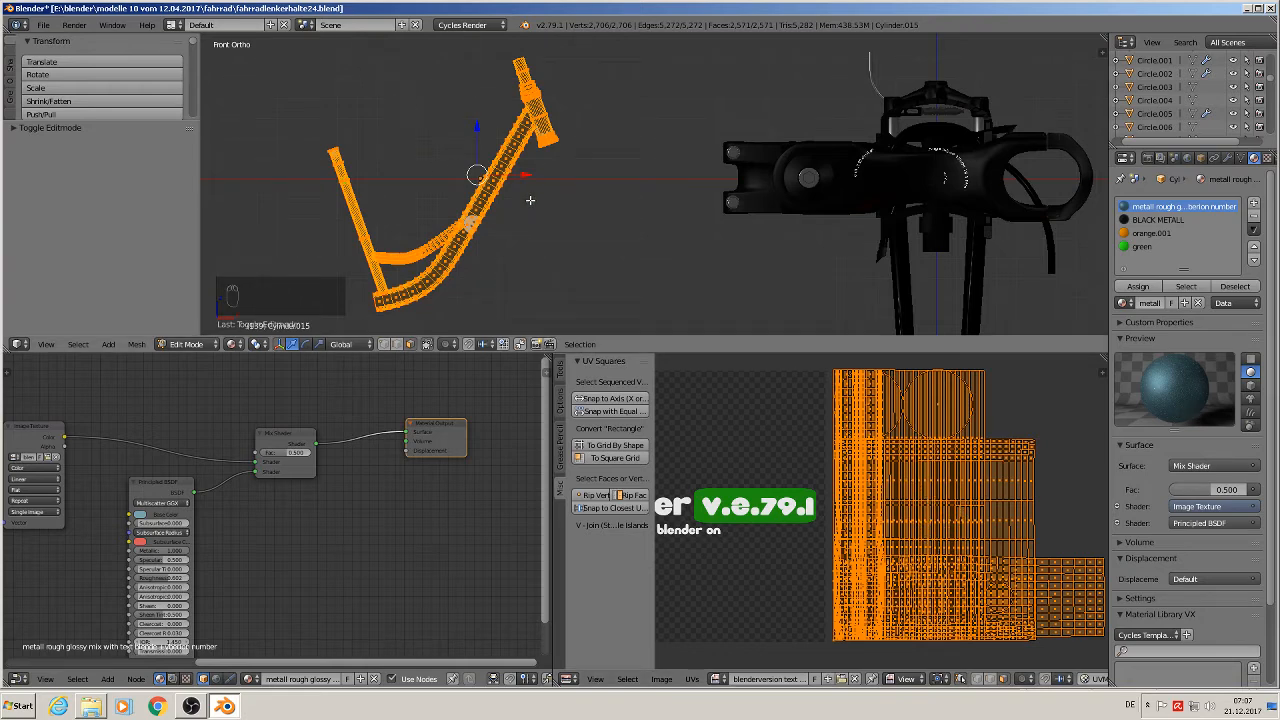
{"action": "scroll", "coordinate": [530, 200], "scroll_direction": "up", "scroll_amount": 5}
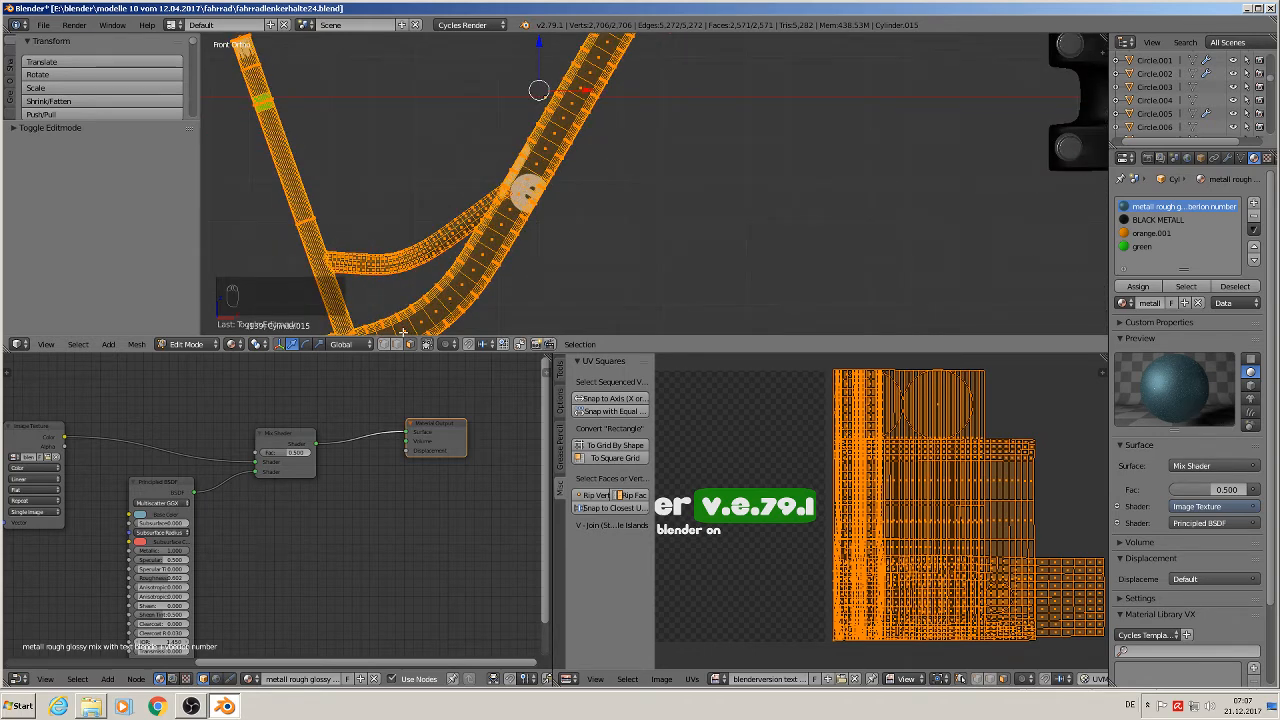
{"action": "key", "text": "a"}
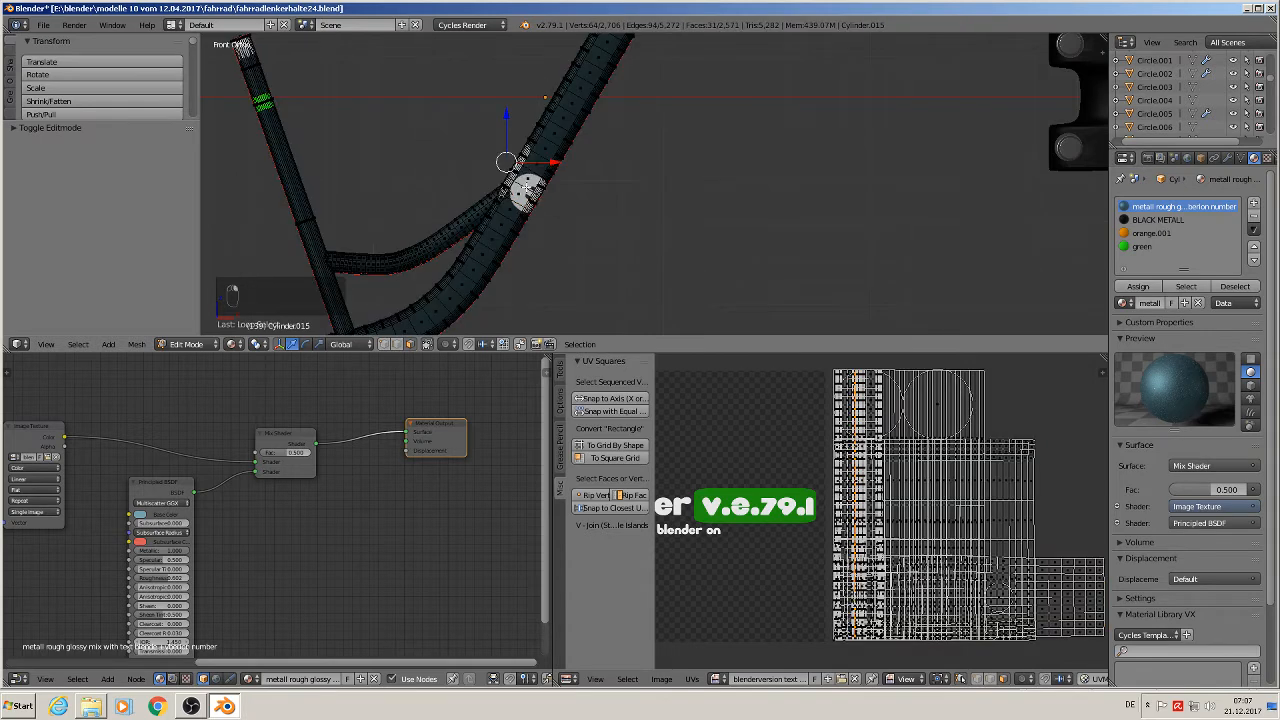
{"action": "right_click", "coordinate": [524, 190], "text": "alt"}
{"action": "scroll", "coordinate": [524, 190], "scroll_direction": "down", "scroll_amount": 3}
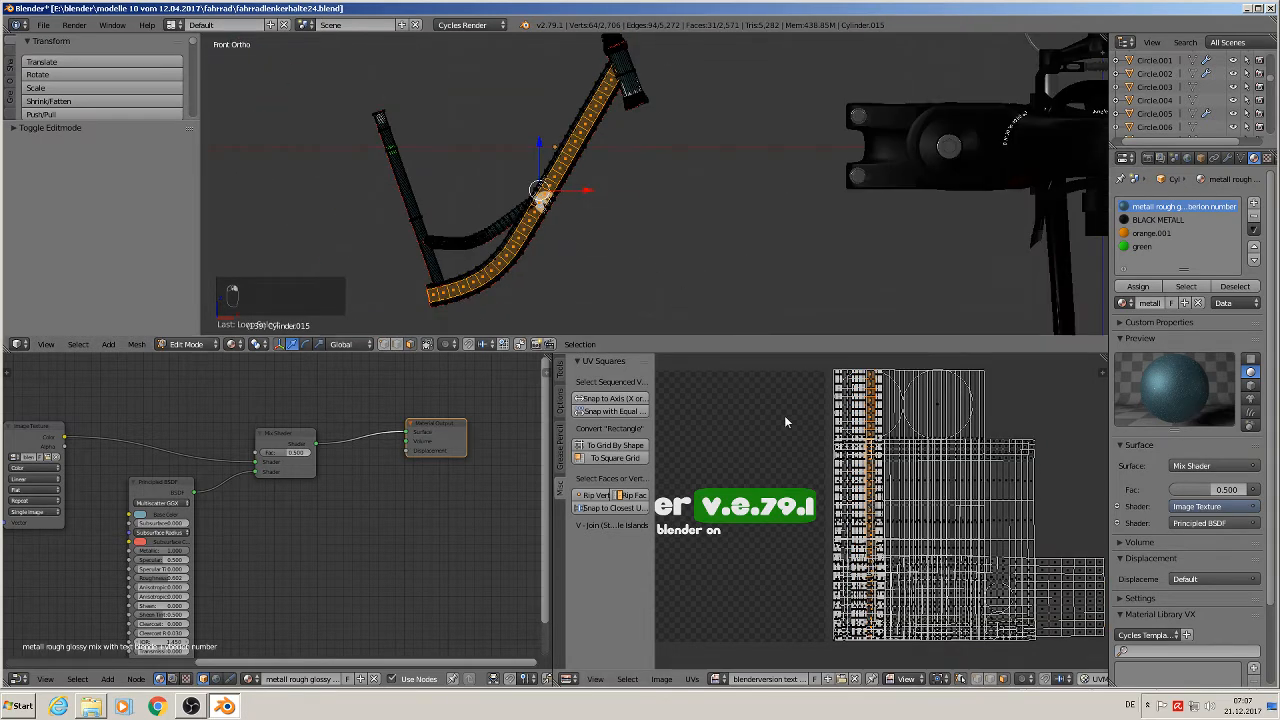
Move the selected face loop's UV strip onto the version text in the image and scale it up to several times its size
{"action": "middle_click_drag", "start_coordinate": [880, 494], "coordinate": [981, 507]}
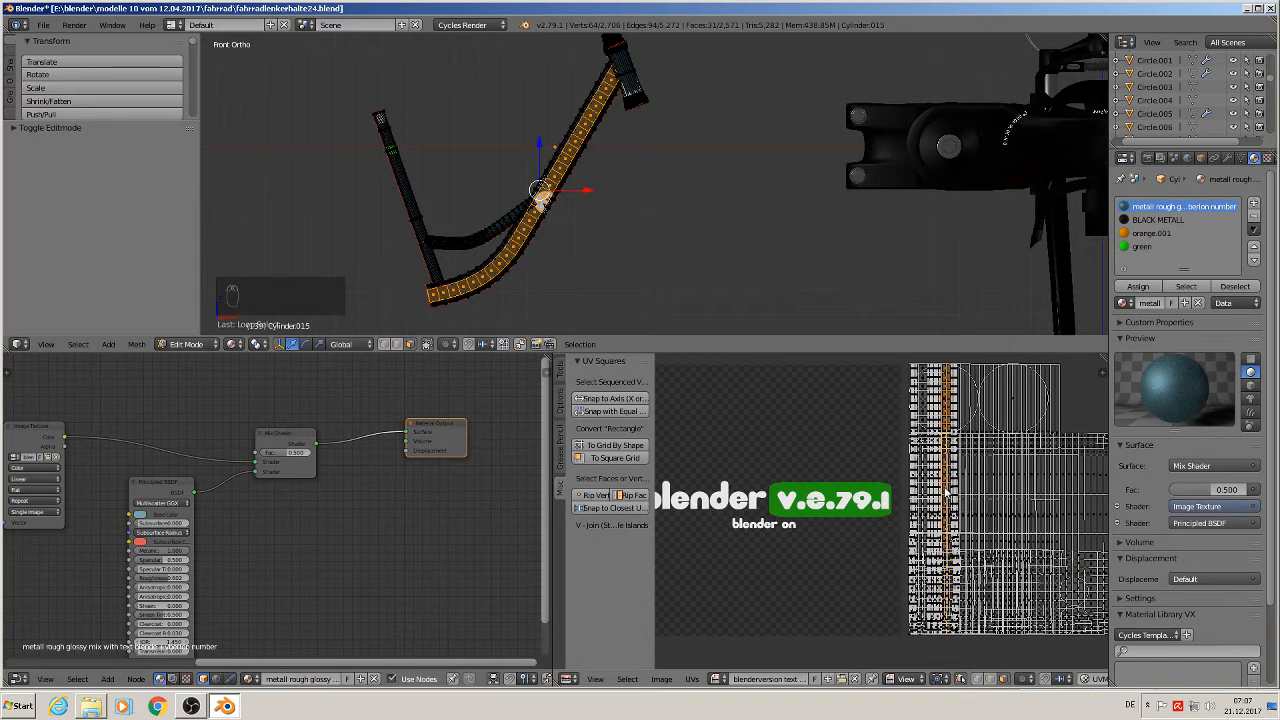
{"action": "key", "text": "g"}
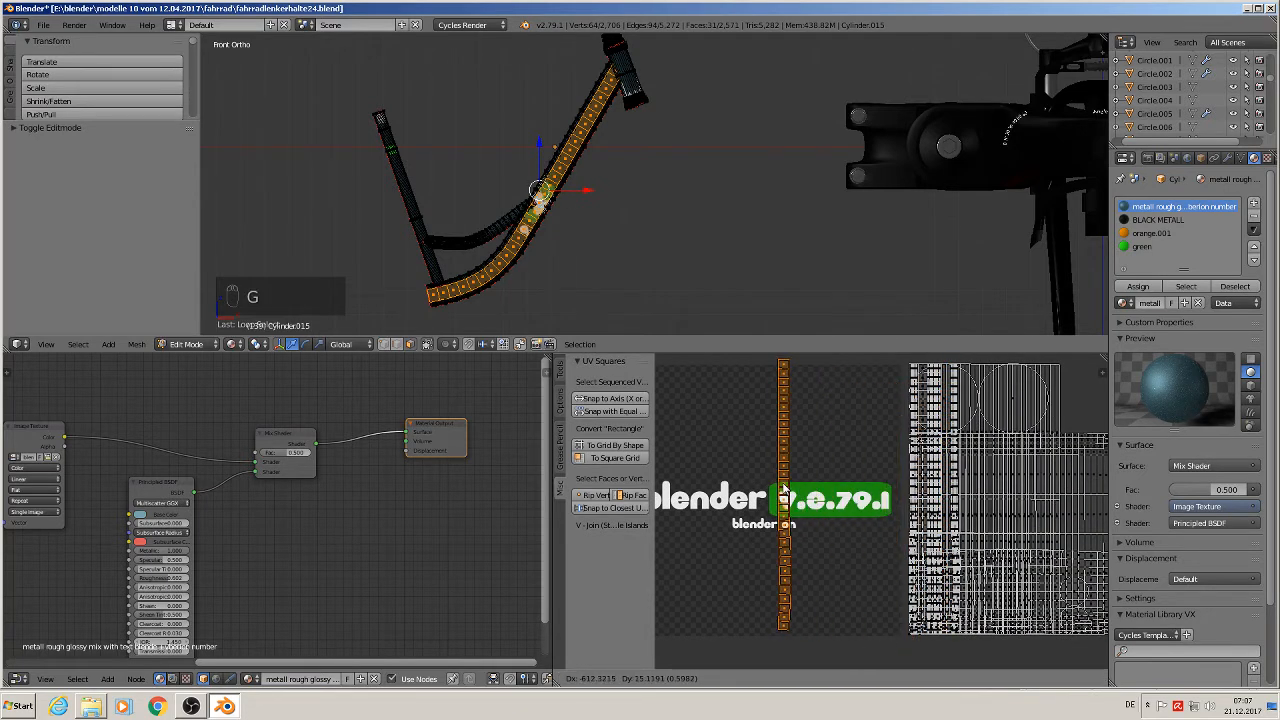
{"action": "left_click", "coordinate": [783, 490]}
{"action": "scroll", "coordinate": [537, 229], "scroll_direction": "up", "scroll_amount": 6}
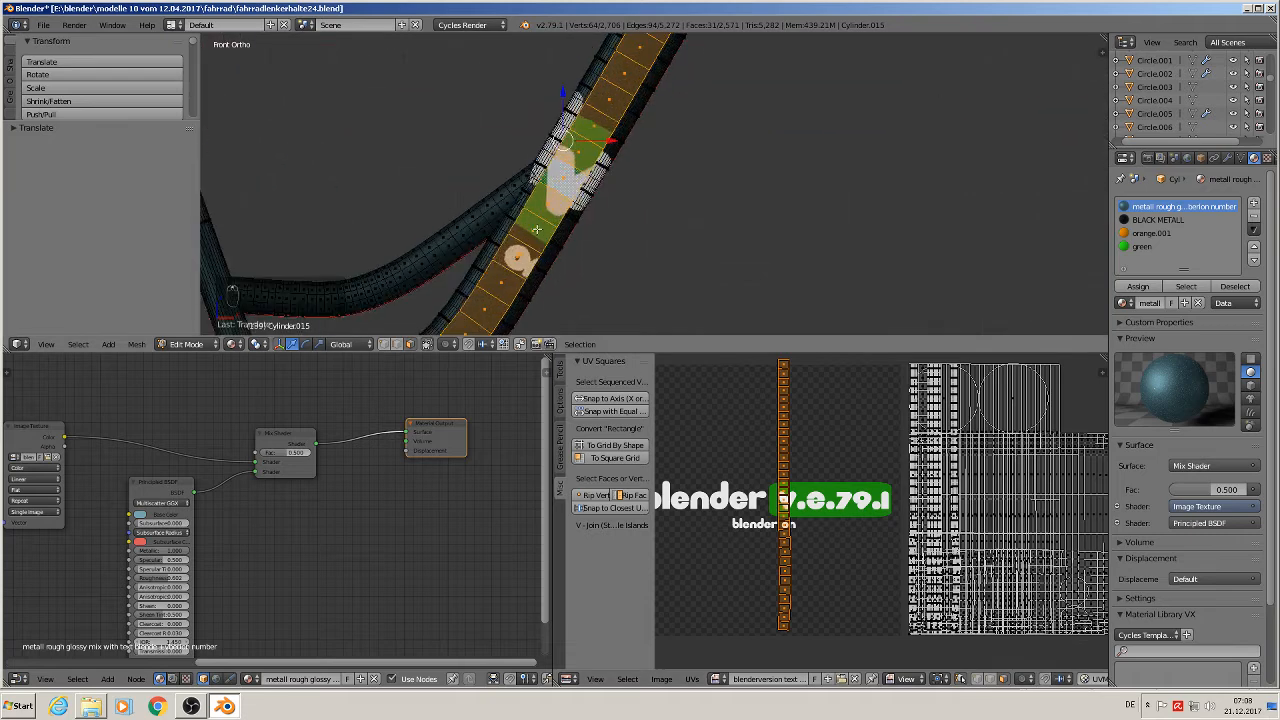
{"action": "scroll", "coordinate": [762, 422], "scroll_direction": "down", "scroll_amount": 4}
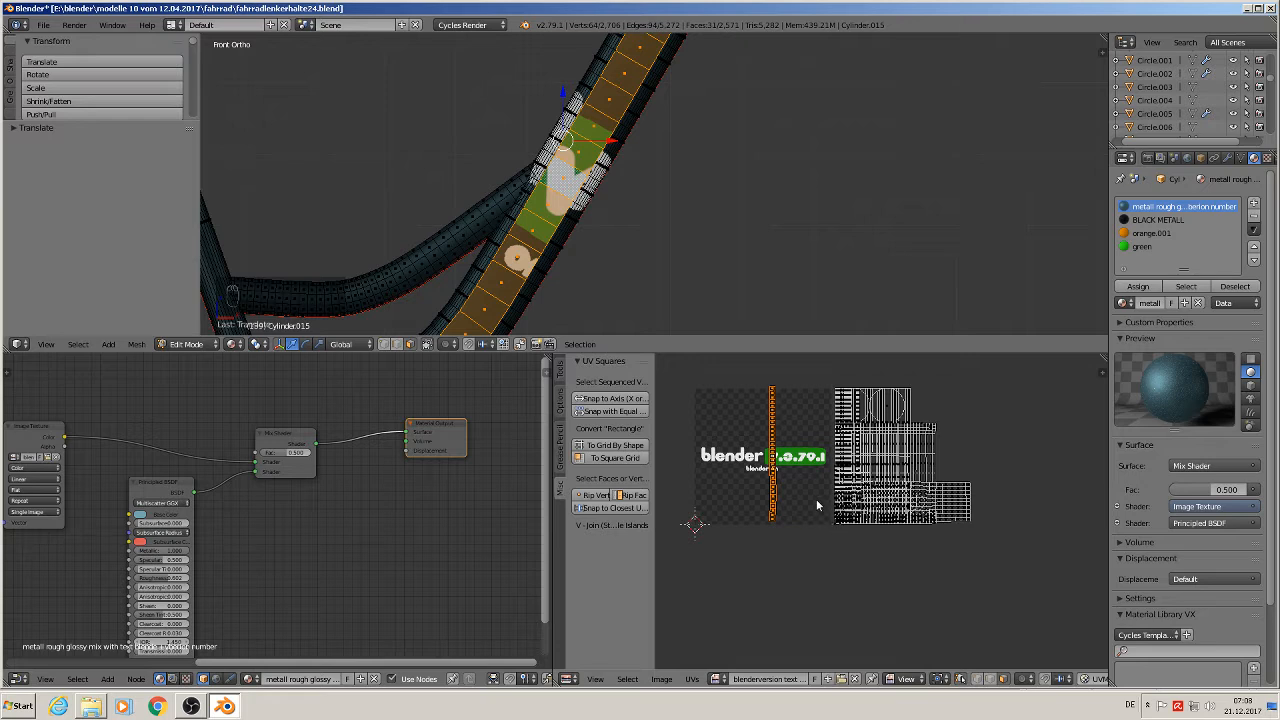
{"action": "key", "text": "s"}
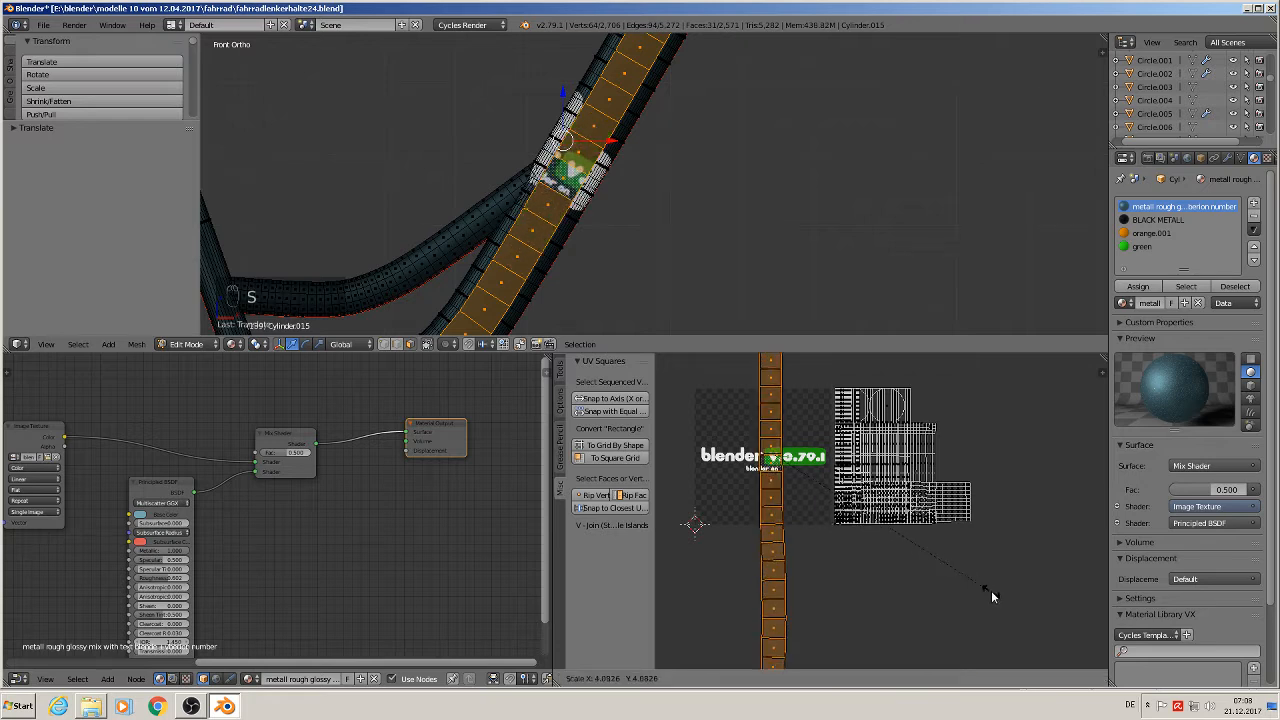
{"action": "left_click", "coordinate": [1066, 640]}
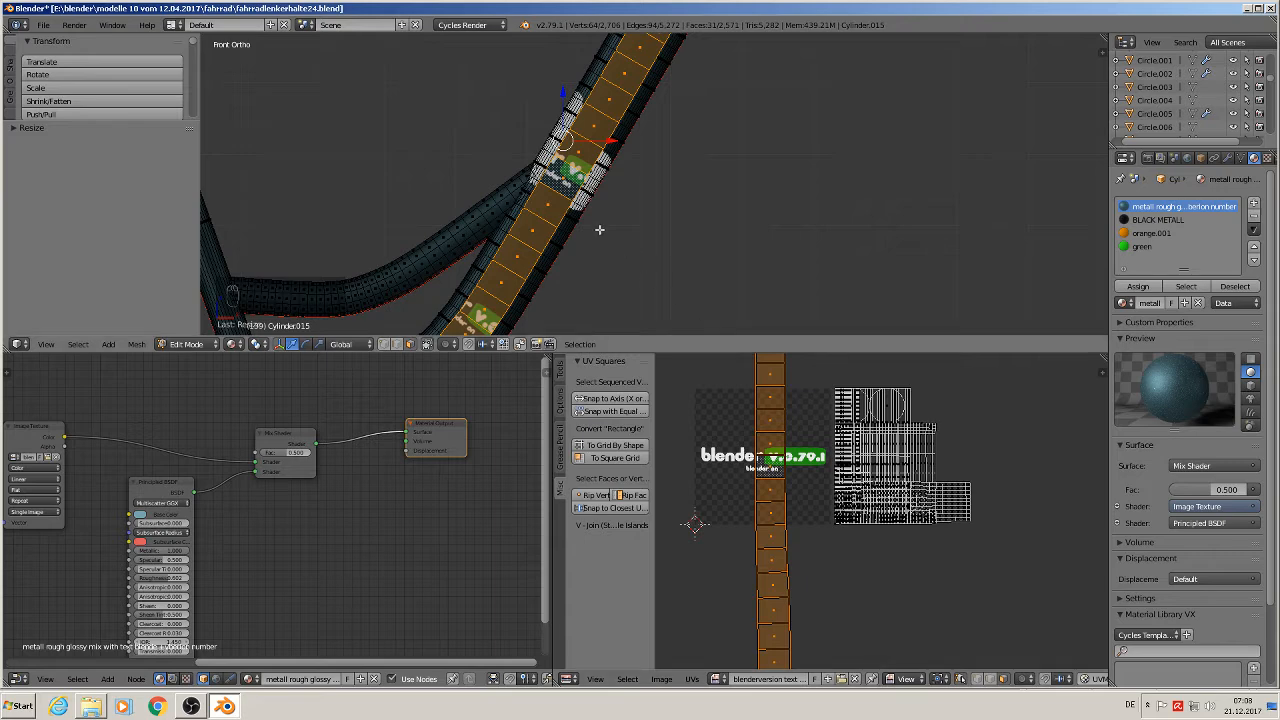
Enable the Min and Max limits on the Mapping node to stop the text repeating along the down tube
{"action": "middle_click_drag", "start_coordinate": [599, 229], "coordinate": [782, 146], "text": "shift"}
{"action": "middle_click_drag", "start_coordinate": [630, 248], "coordinate": [680, 222], "text": "shift"}
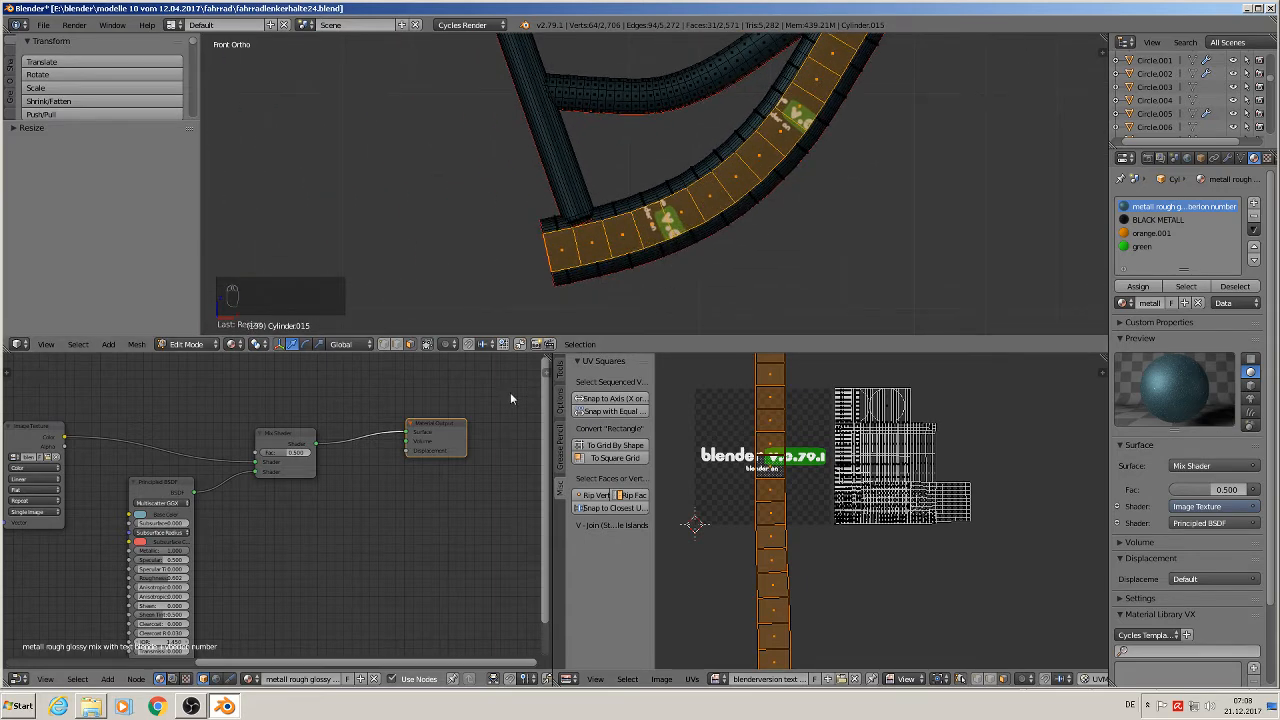
{"action": "middle_click_drag", "start_coordinate": [326, 520], "coordinate": [313, 494]}
{"action": "scroll", "coordinate": [437, 494], "scroll_direction": "up", "scroll_amount": 5}
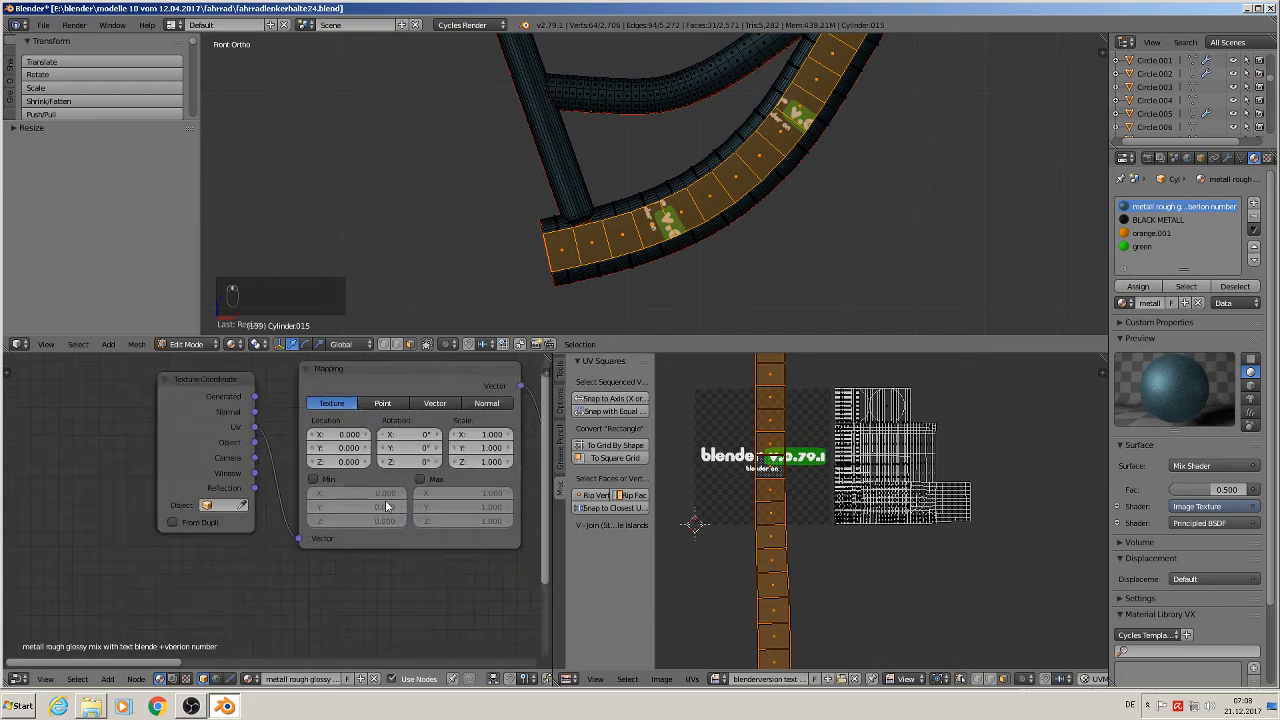
{"action": "left_click", "coordinate": [199, 550]}
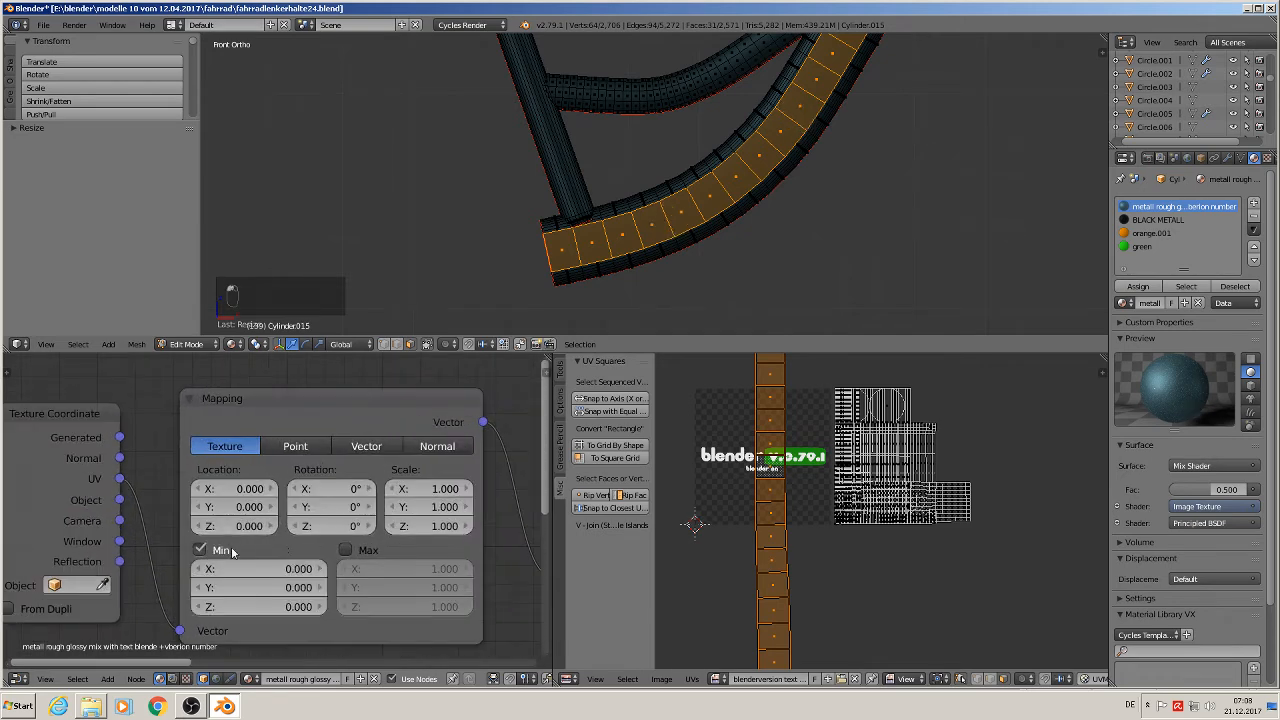
{"action": "left_click", "coordinate": [346, 550]}
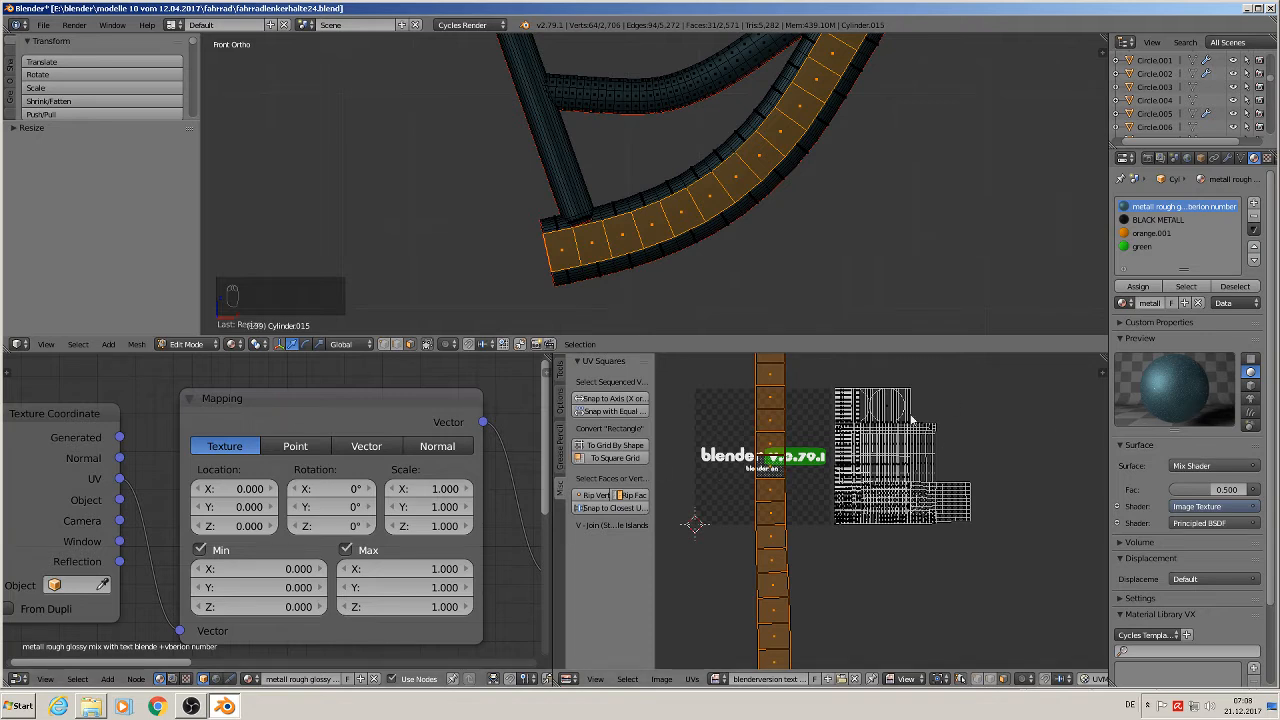
{"action": "scroll", "coordinate": [790, 515], "scroll_direction": "down", "scroll_amount": 4}
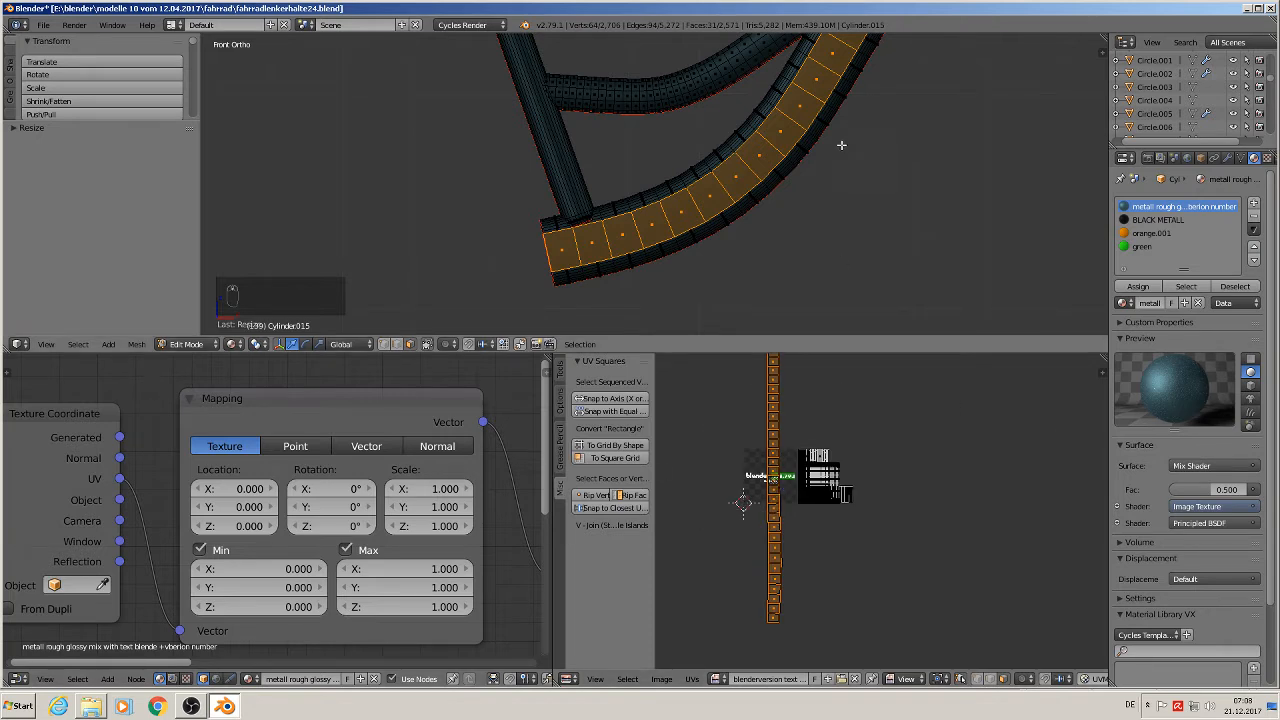
Rotate the down tube's UV strip from vertical to horizontal so it runs along the version text in the image
{"action": "middle_click_drag", "start_coordinate": [841, 145], "coordinate": [553, 273], "text": "shift"}
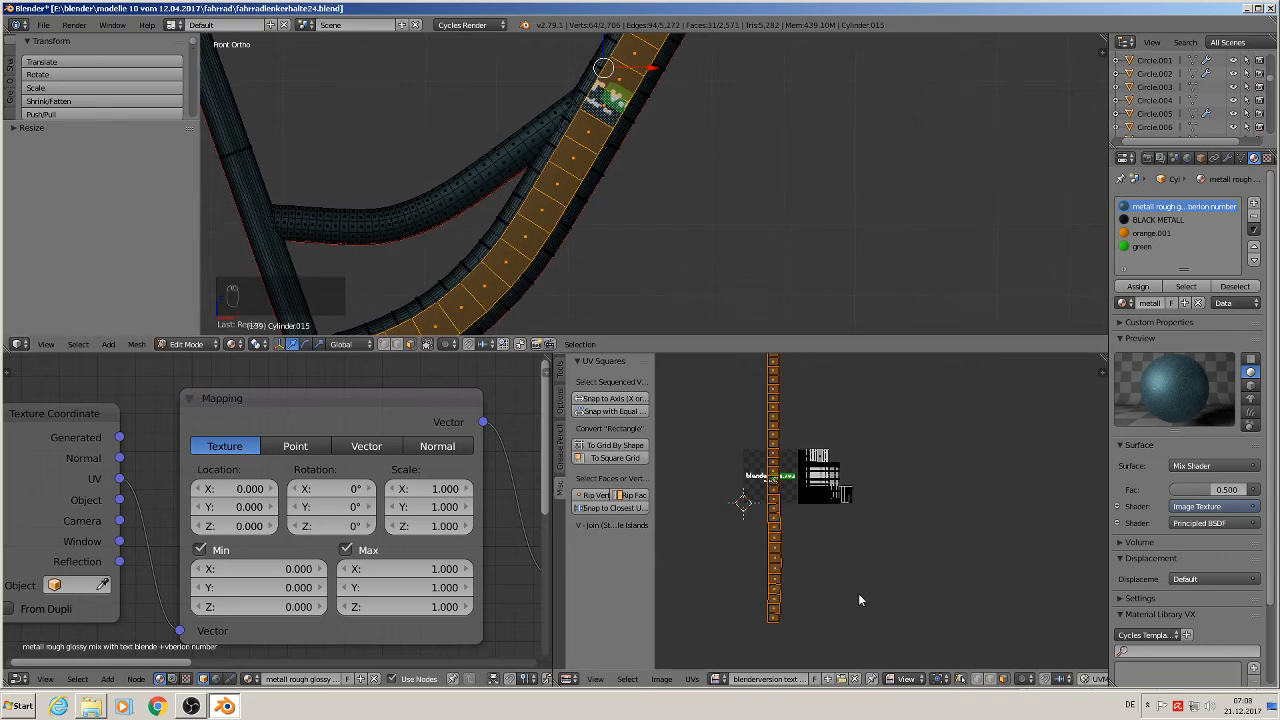
{"action": "key", "text": "r"}
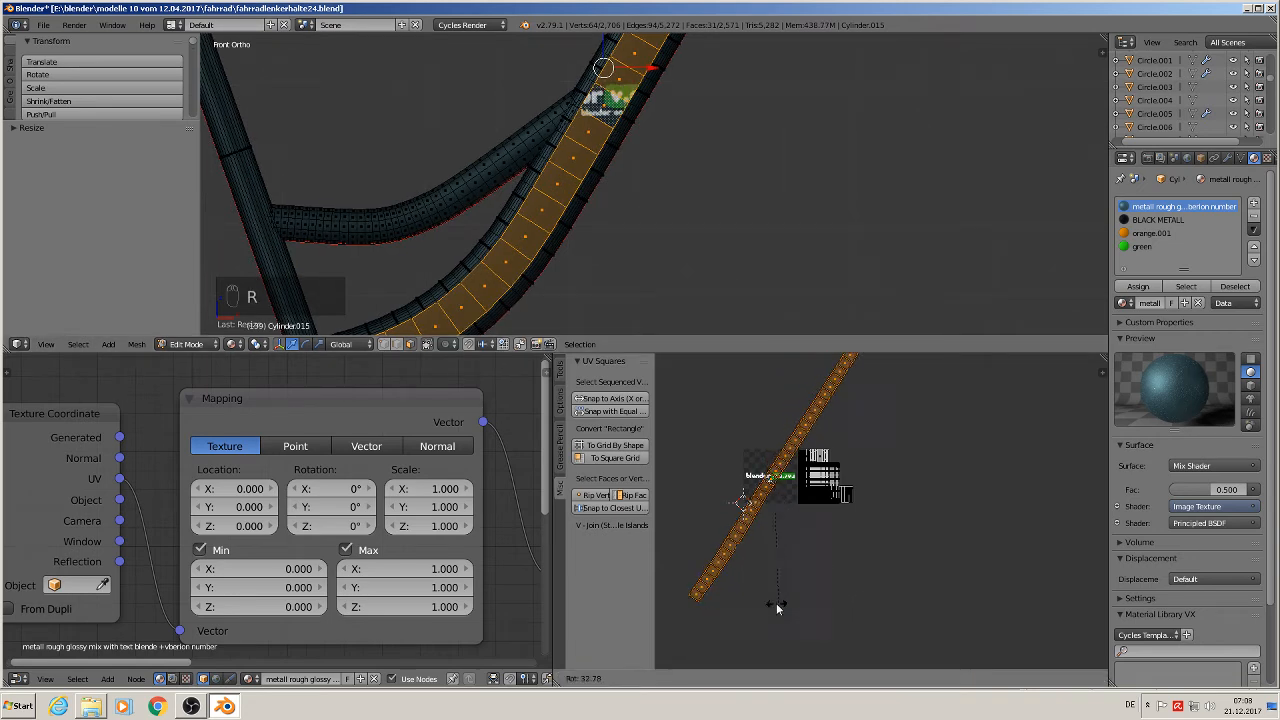
{"action": "left_click", "coordinate": [703, 523]}
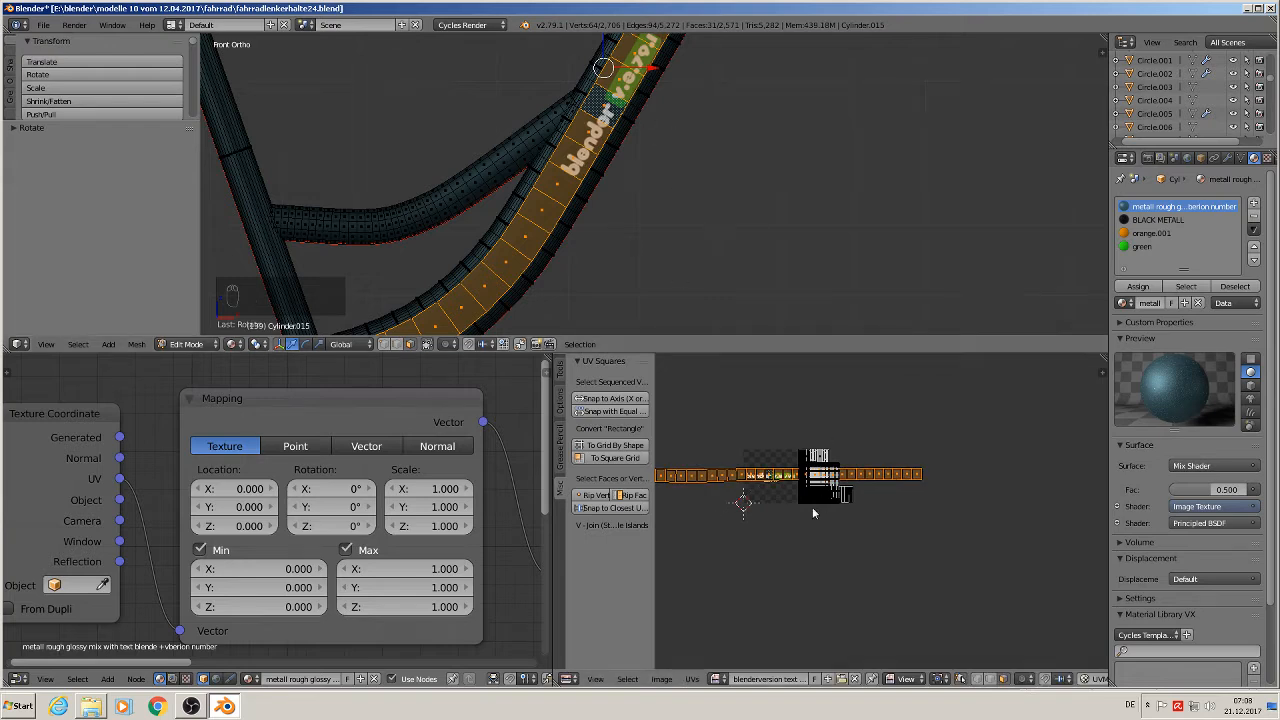
Scale the UV strip up slightly, shift it vertically onto the text, and check the lettering on the frame in Object Mode
{"action": "scroll", "coordinate": [808, 514], "scroll_direction": "up", "scroll_amount": 1}
{"action": "key", "text": "s"}
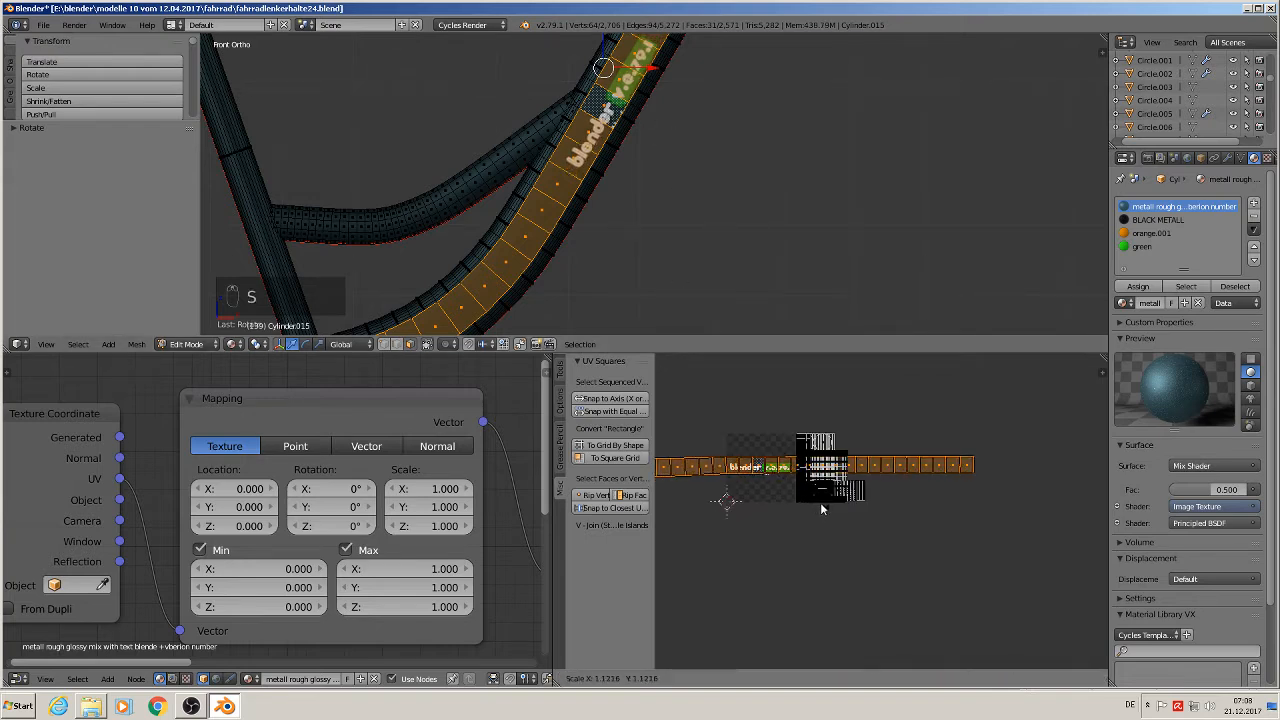
{"action": "left_click", "coordinate": [832, 509]}
{"action": "key", "text": "g"}
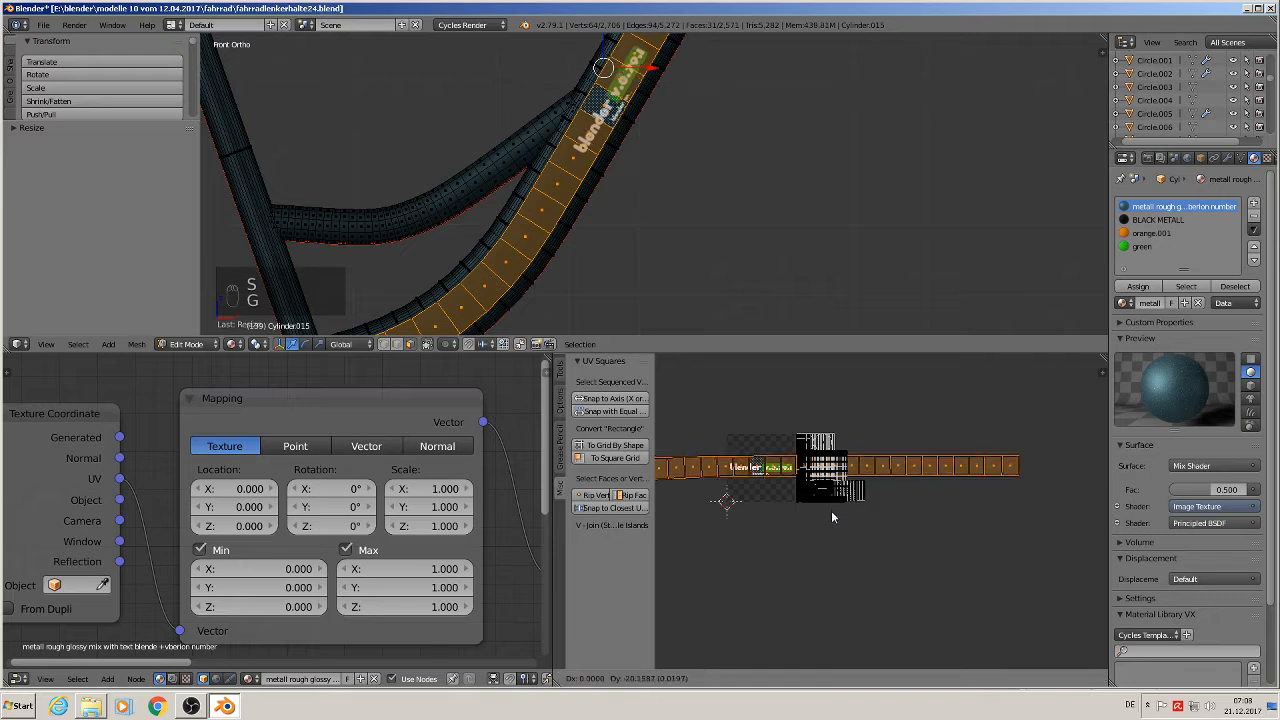
{"action": "left_click", "coordinate": [832, 512]}
{"action": "scroll", "coordinate": [730, 205], "scroll_direction": "down", "scroll_amount": 5}
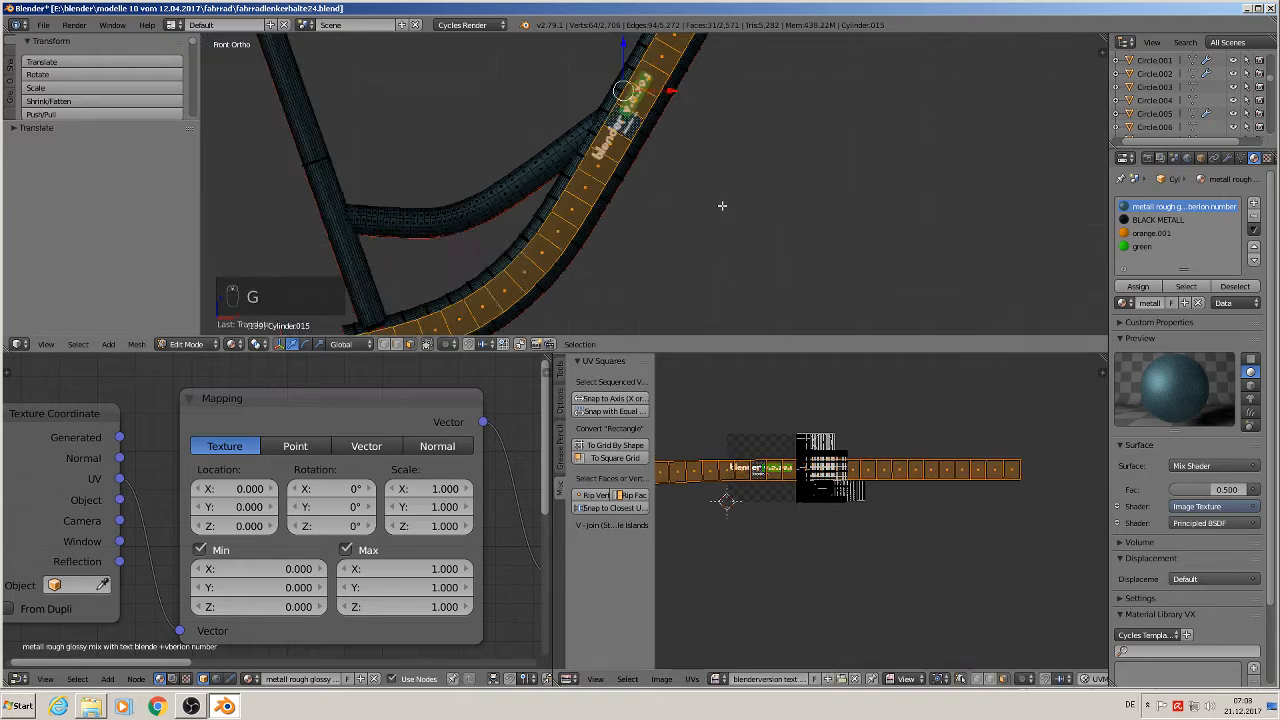
{"action": "key", "text": "Tab"}
{"action": "scroll", "coordinate": [691, 262], "scroll_direction": "up", "scroll_amount": 5}
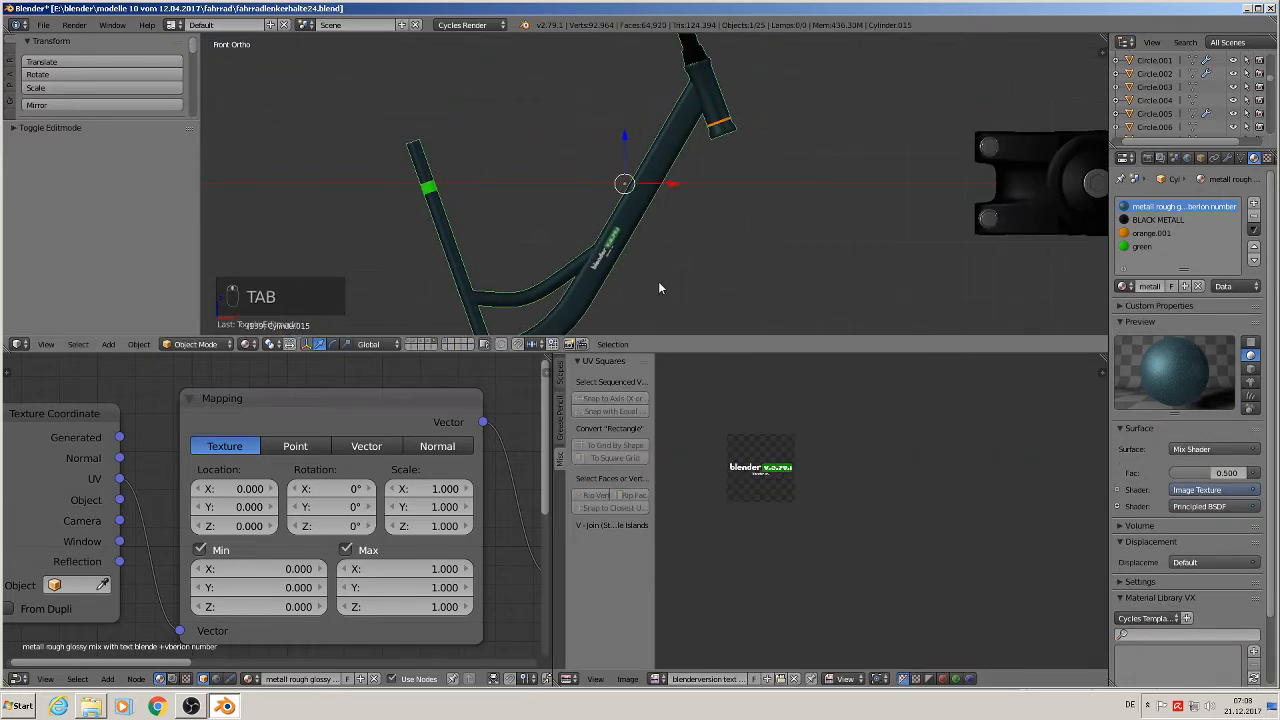
{"action": "scroll", "coordinate": [843, 474], "scroll_direction": "up", "scroll_amount": 2}
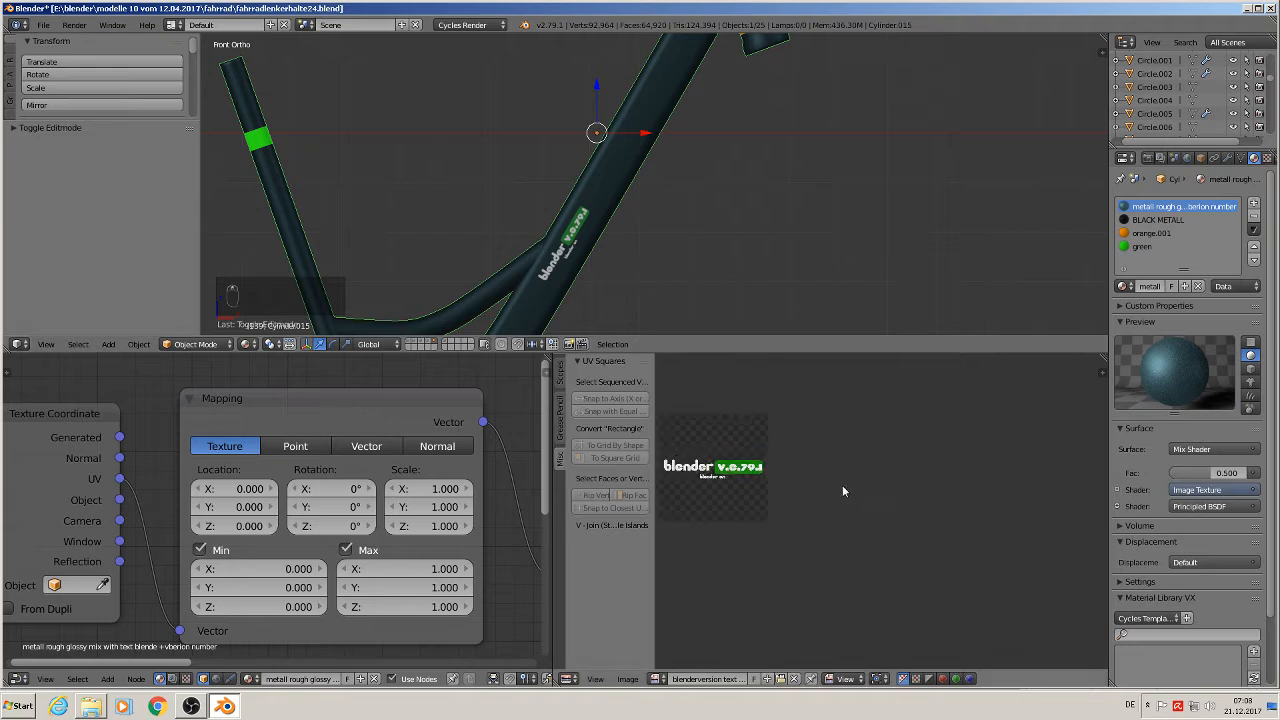
{"action": "scroll", "coordinate": [853, 470], "scroll_direction": "up", "scroll_amount": 2}
Shrink the UV strip in Edit Mode to enlarge the lettering, centre it over the version text, and return to Object Mode
{"action": "key", "text": "Tab"}
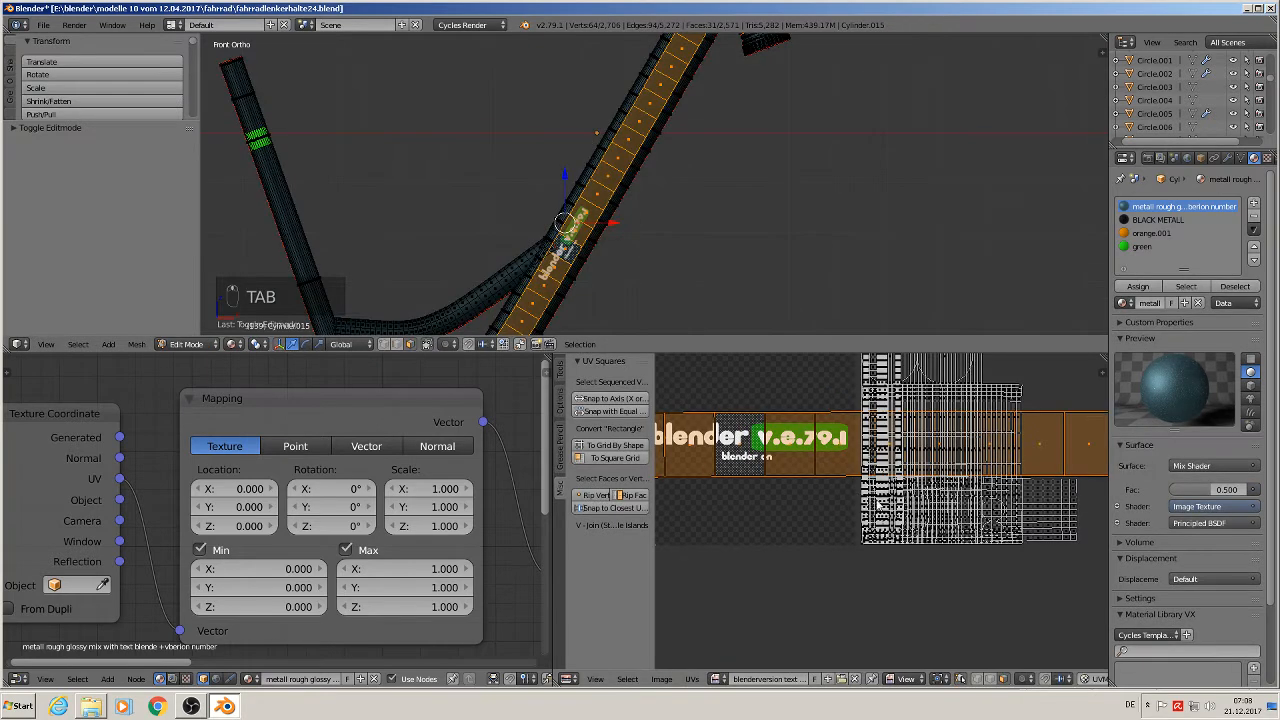
{"action": "key", "text": "s"}
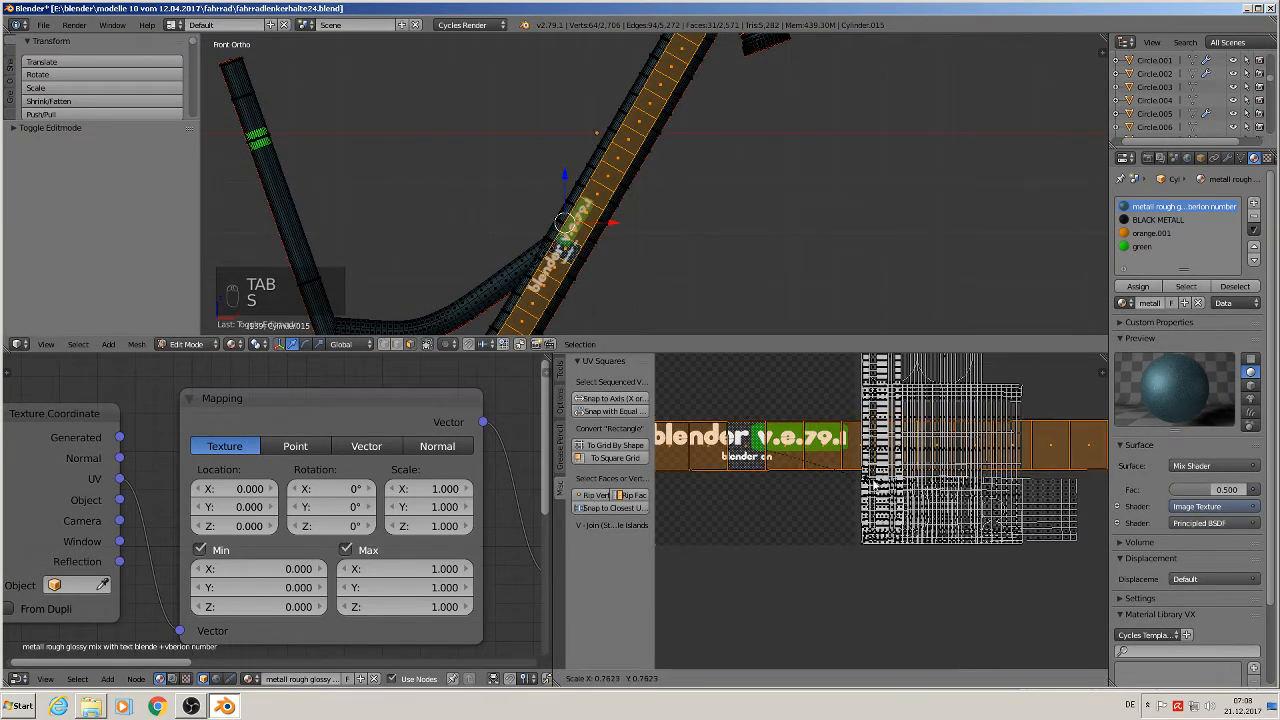
{"action": "left_click", "coordinate": [863, 469]}
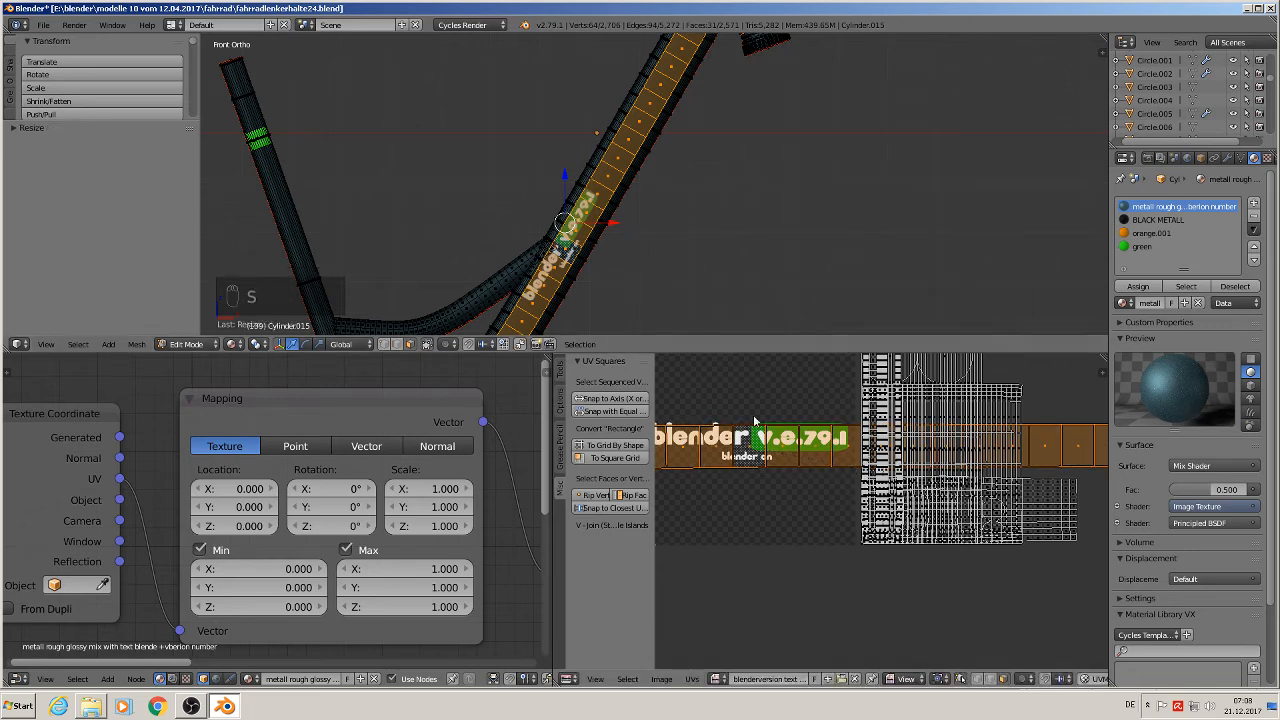
{"action": "key", "text": "g"}
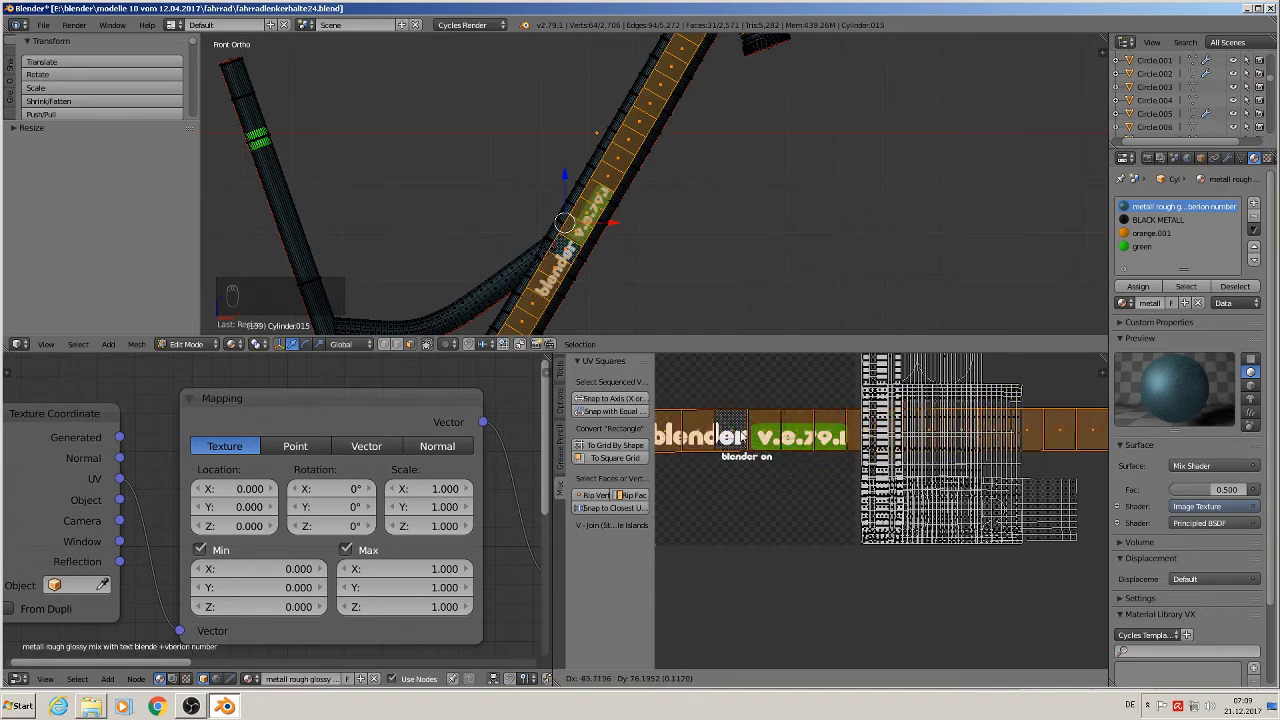
{"action": "left_click", "coordinate": [698, 447]}
{"action": "scroll", "coordinate": [765, 263], "scroll_direction": "down", "scroll_amount": 3}
{"action": "key", "text": "Tab"}
{"action": "scroll", "coordinate": [765, 263], "scroll_direction": "down", "scroll_amount": 2}
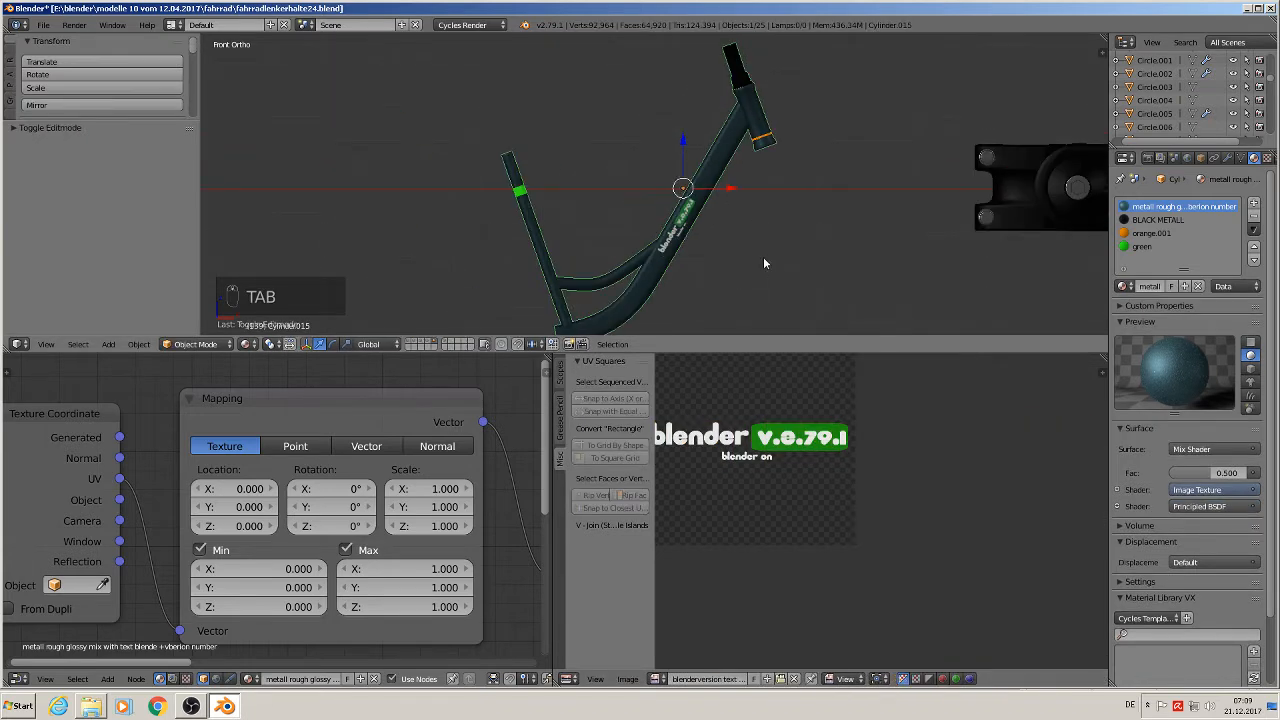
{"action": "scroll", "coordinate": [765, 255], "scroll_direction": "up", "scroll_amount": 6}
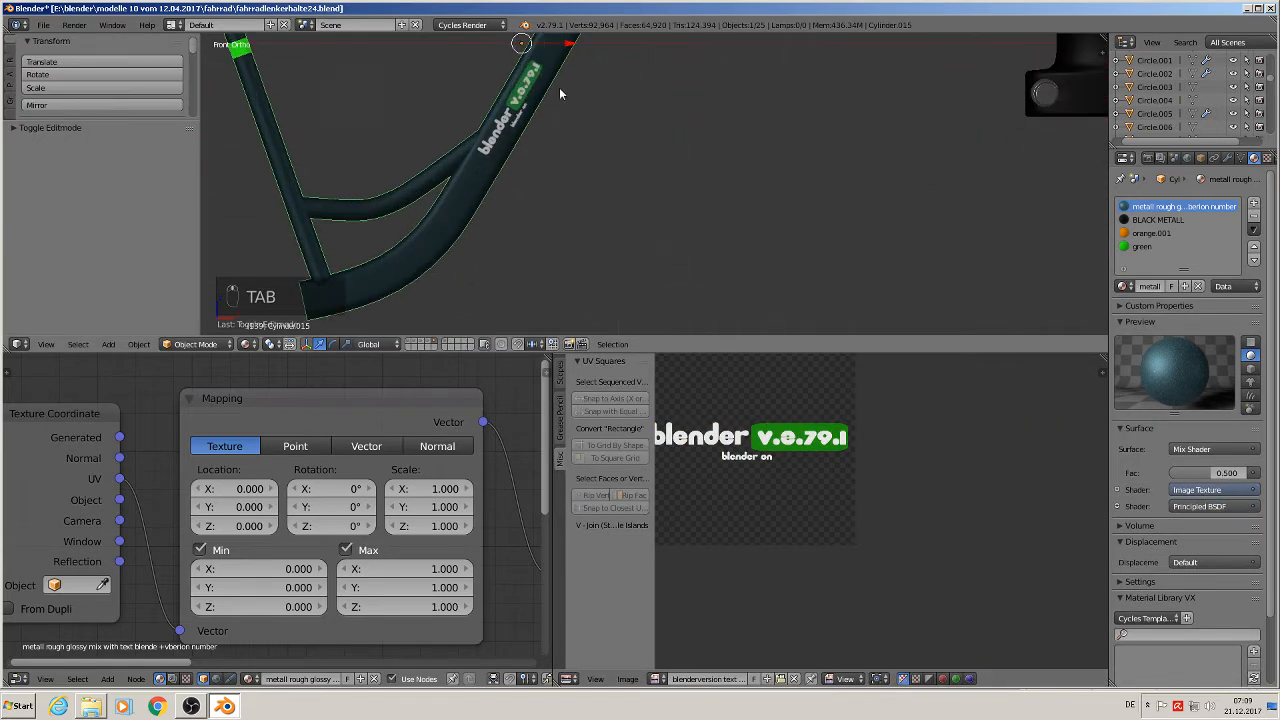
Enter Edit Mode on the frame and select the lengthwise face loop on the opposite side of the down tube
{"action": "middle_click_drag", "start_coordinate": [585, 155], "coordinate": [610, 206]}
{"action": "key", "text": "Tab"}
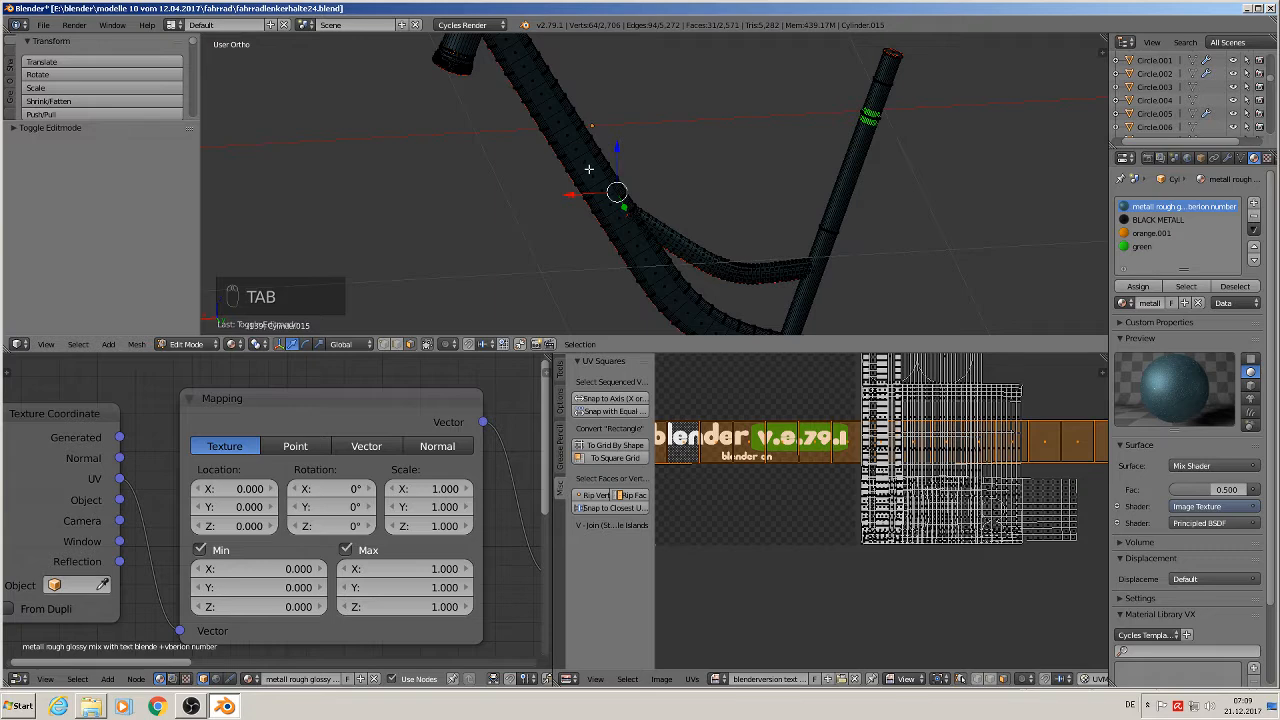
{"action": "right_click", "coordinate": [589, 170], "text": "alt"}
{"action": "scroll", "coordinate": [968, 455], "scroll_direction": "down", "scroll_amount": 3}
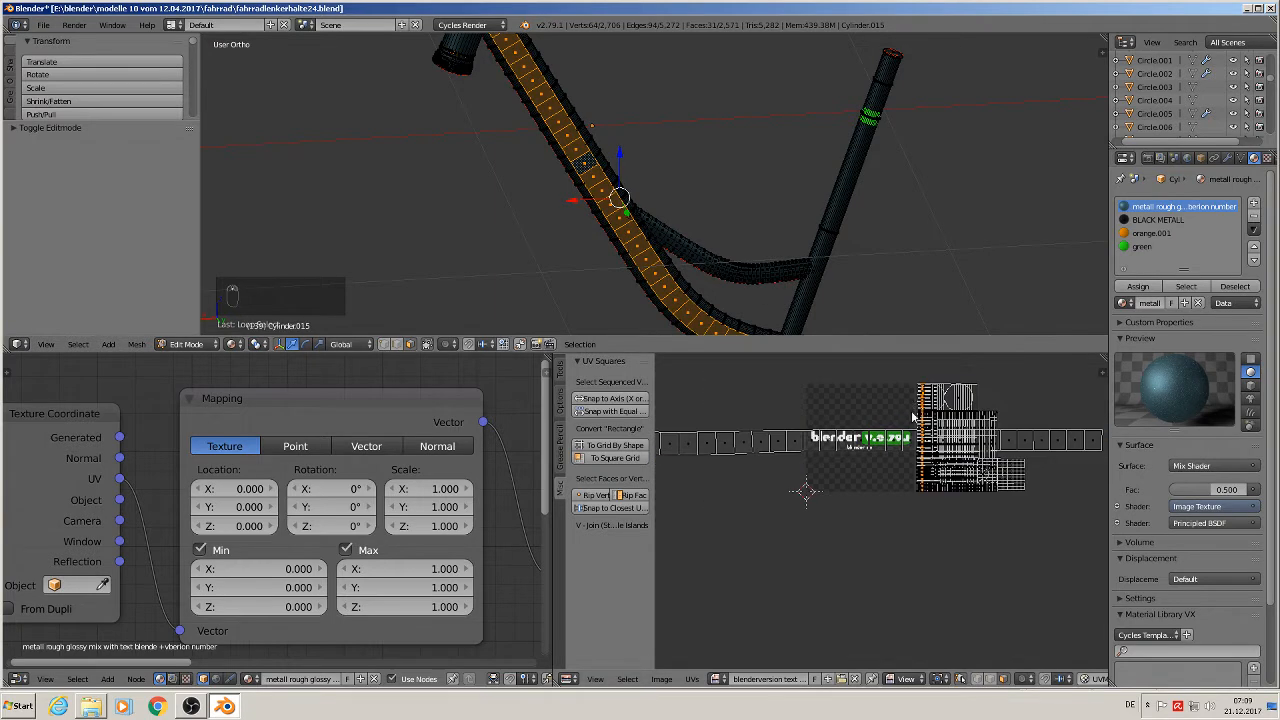
{"action": "scroll", "coordinate": [935, 422], "scroll_direction": "up", "scroll_amount": 3}
{"action": "scroll", "coordinate": [937, 422], "scroll_direction": "down", "scroll_amount": 3}
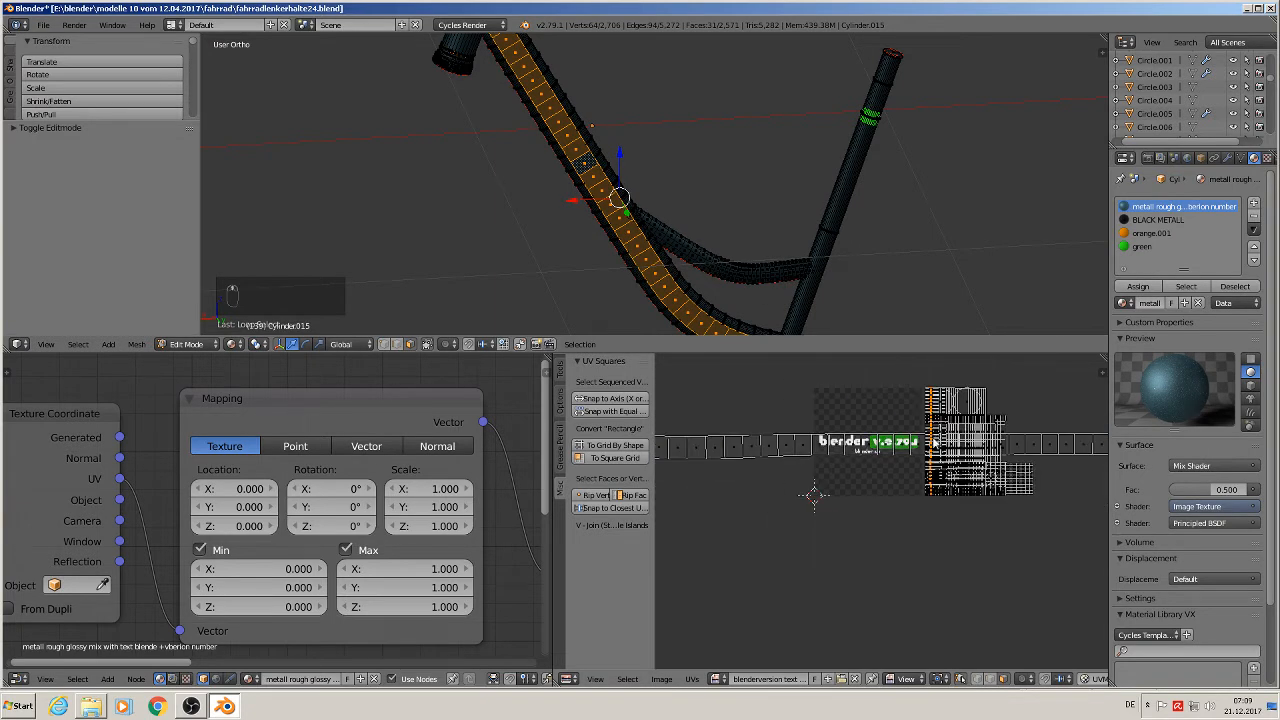
Move the opposite side's UV strip onto the version text and scale it up to several times its size
{"action": "key", "text": "g"}
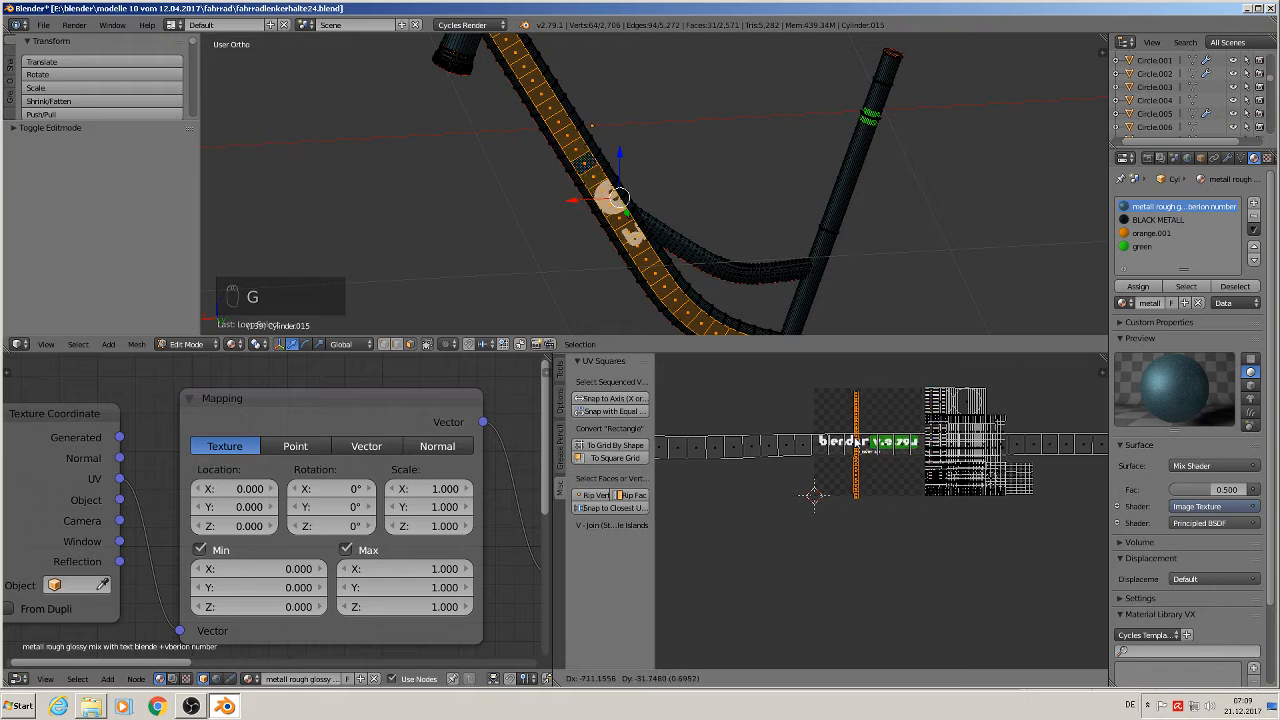
{"action": "left_click", "coordinate": [857, 441]}
{"action": "key", "text": "s"}
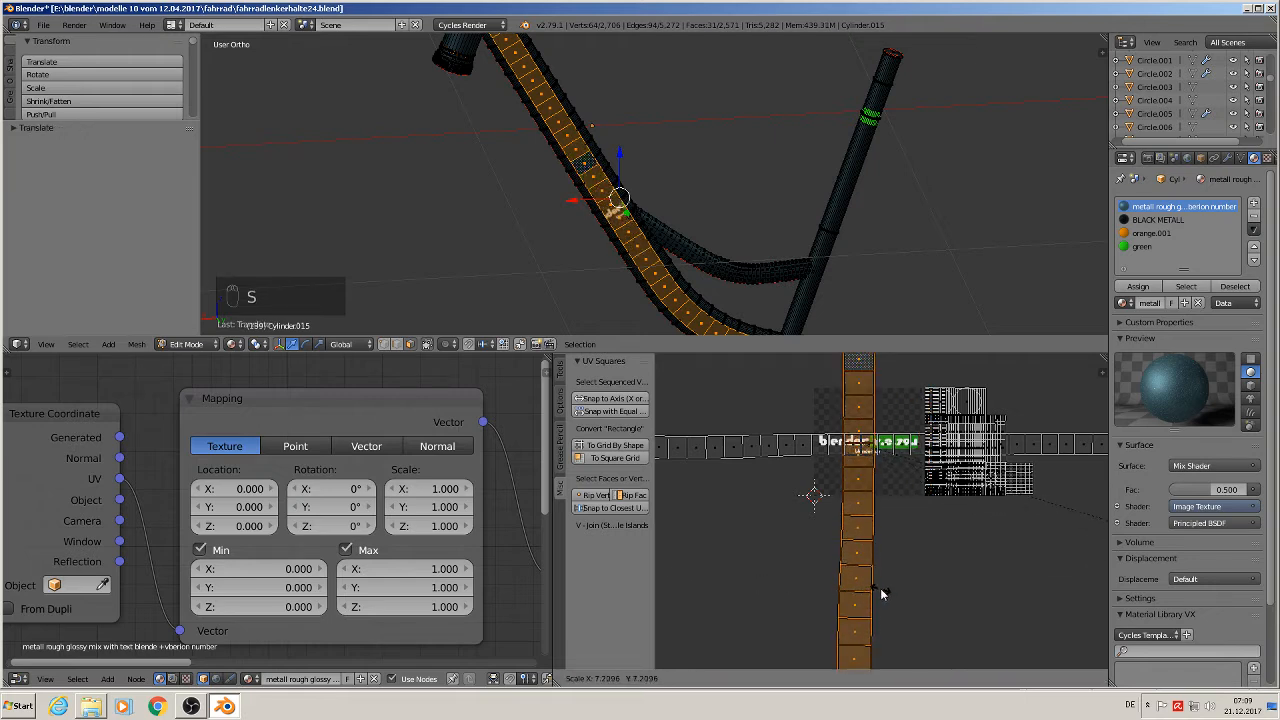
{"action": "left_click", "coordinate": [874, 542]}
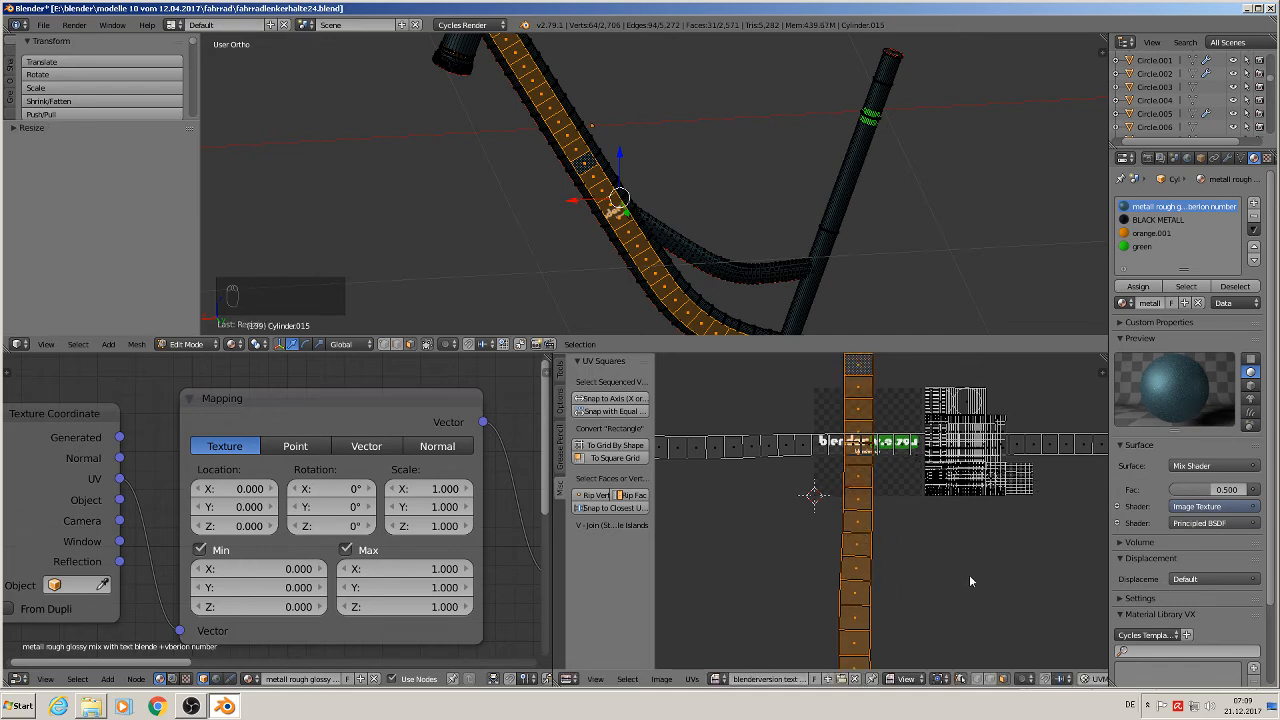
Rotate the opposite side's UV strip to horizontal, slide it along the version text, and straighten its remaining tilt
{"action": "key", "text": "r"}
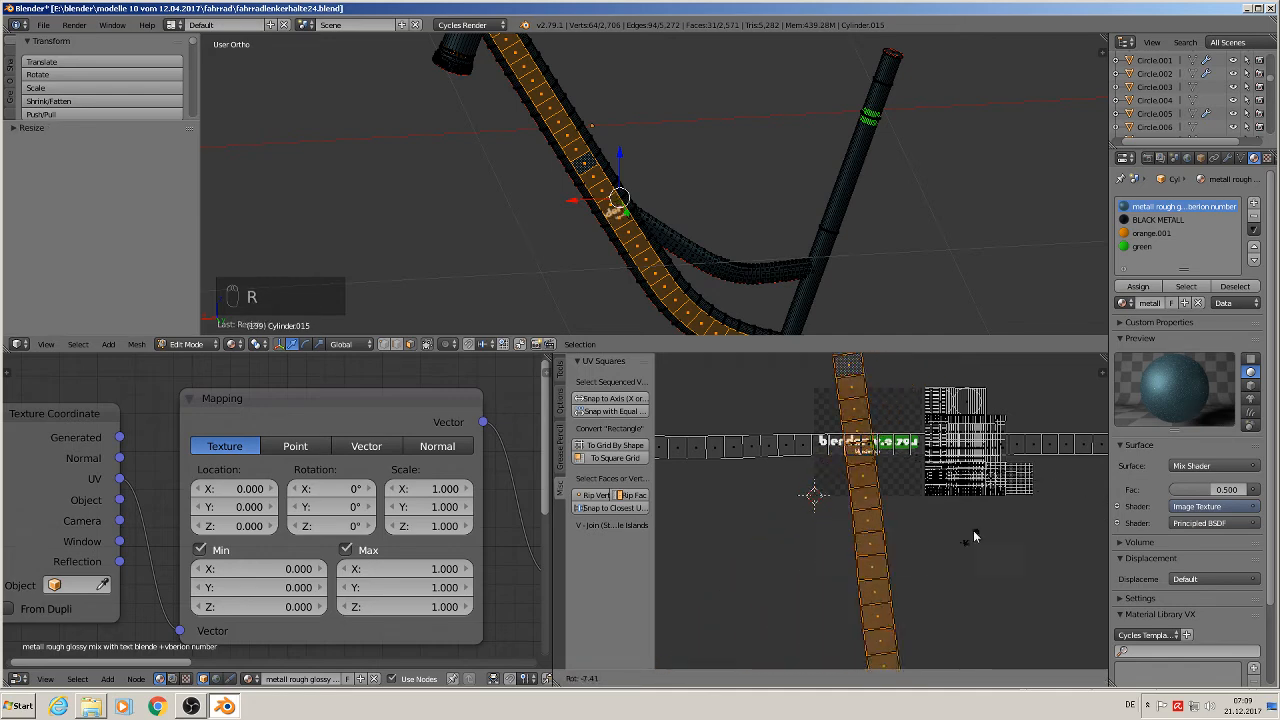
{"action": "left_click", "coordinate": [893, 406]}
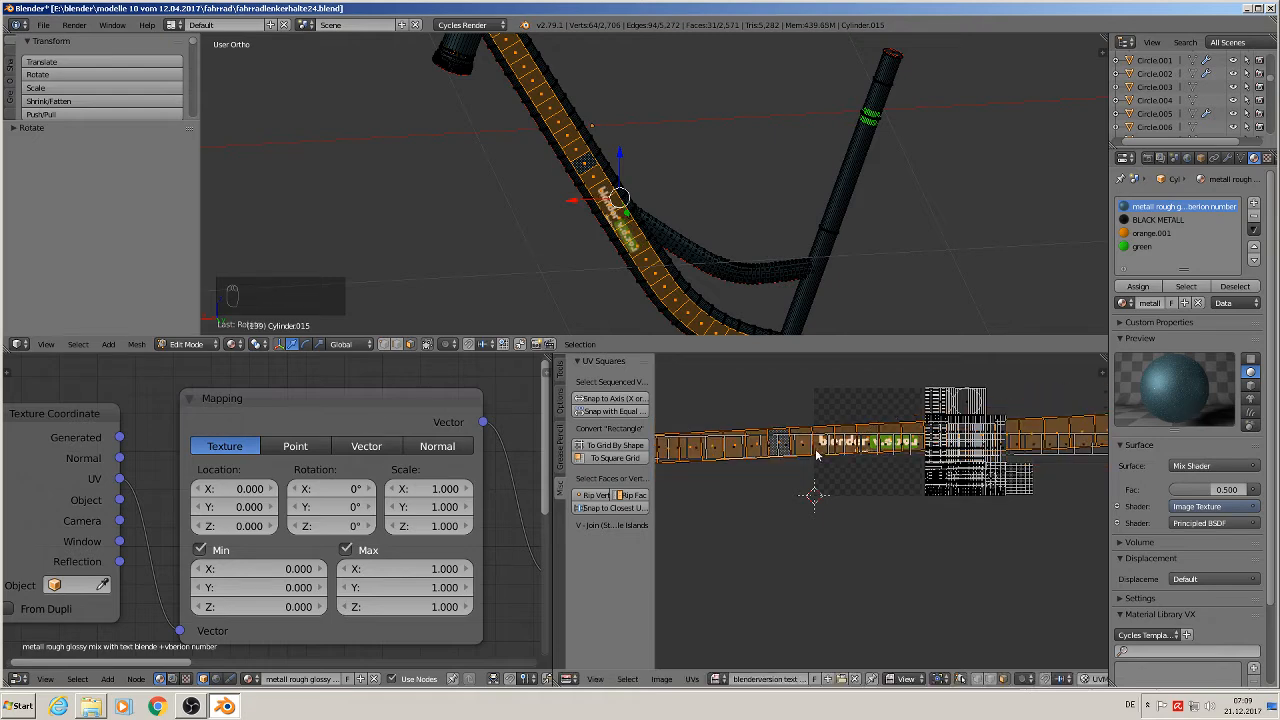
{"action": "scroll", "coordinate": [816, 455], "scroll_direction": "up", "scroll_amount": 3}
{"action": "key", "text": "g"}
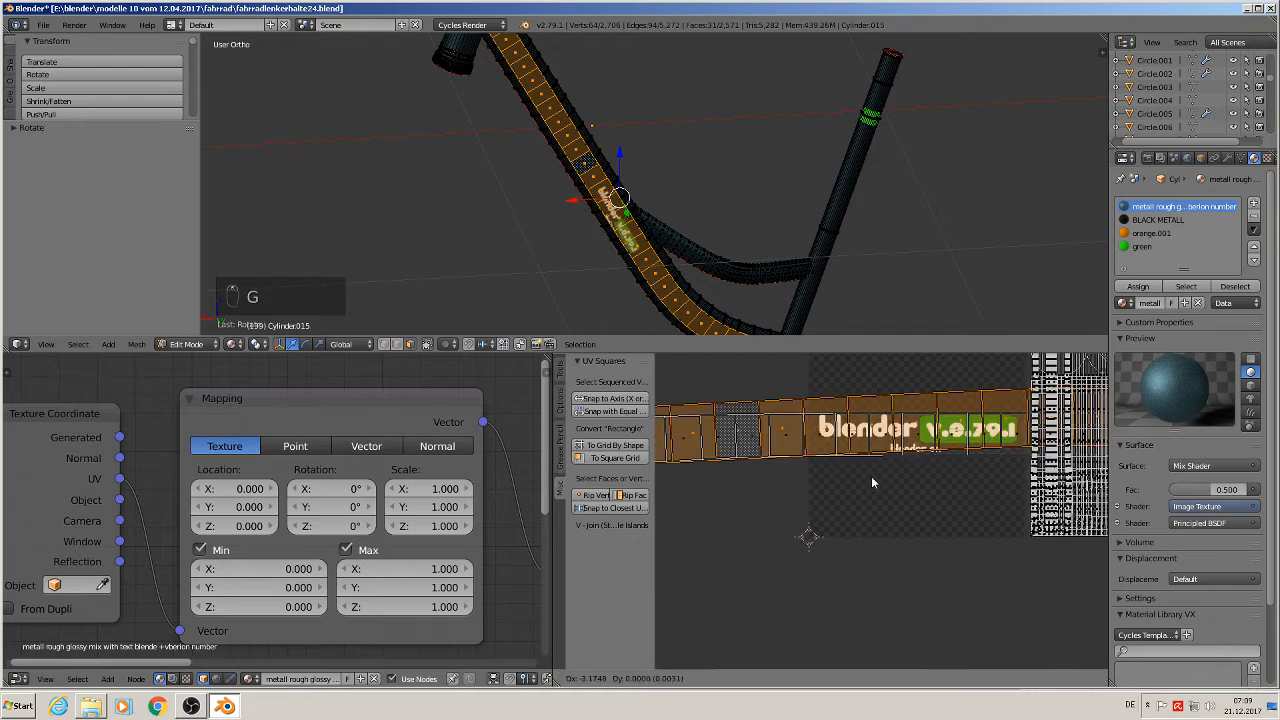
{"action": "left_click", "coordinate": [969, 487]}
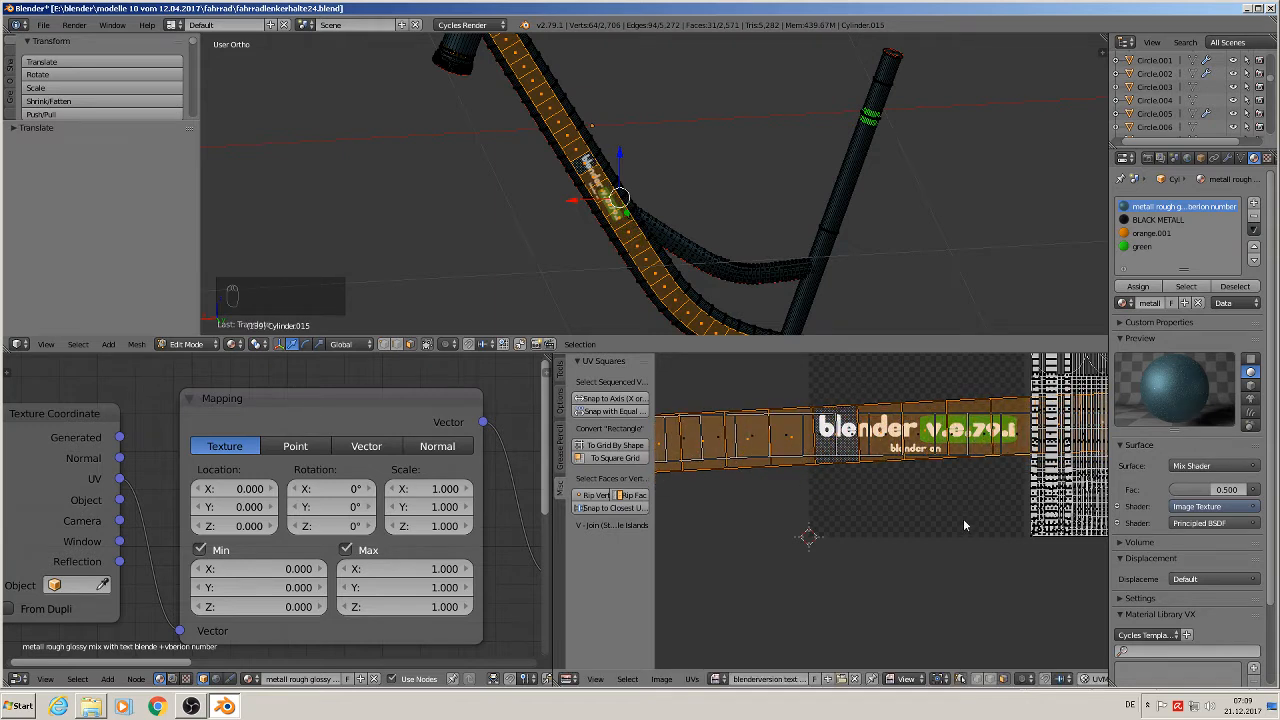
{"action": "key", "text": "r"}
{"action": "left_click", "coordinate": [953, 530]}
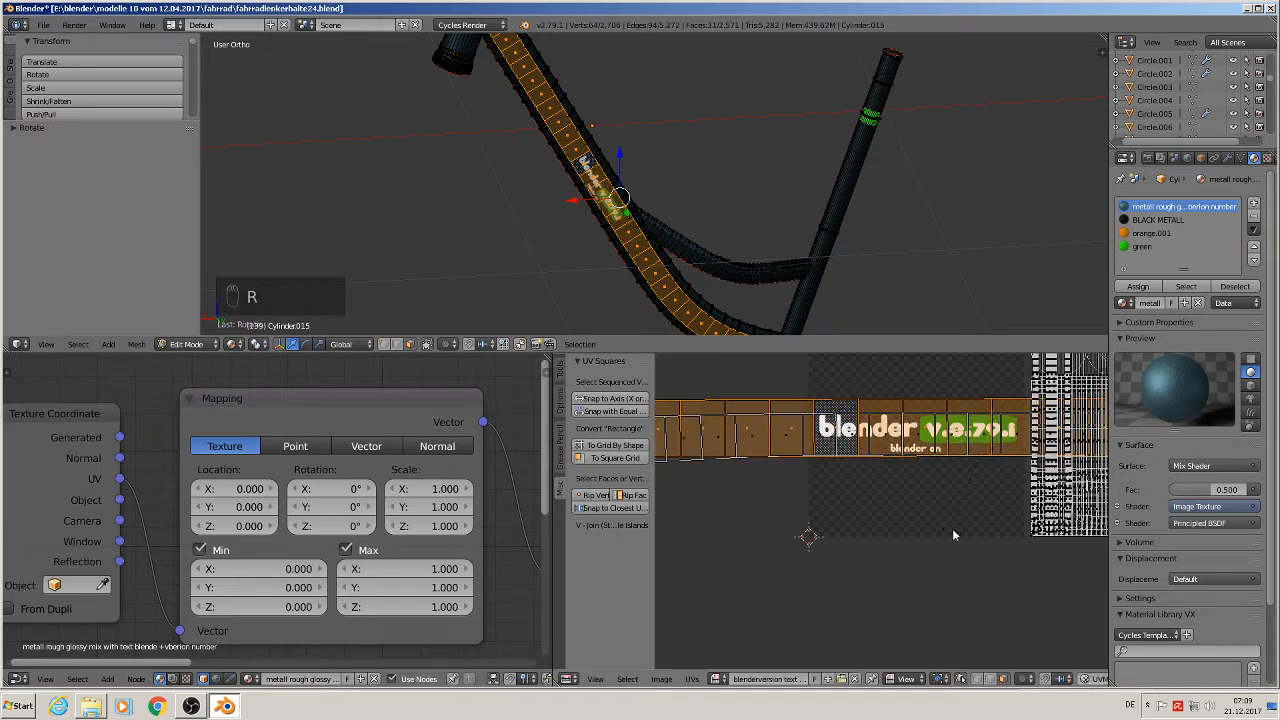
Scale the opposite side's UV strip down slightly, fit it around both lines of the text, and leave Edit Mode
{"action": "scroll", "coordinate": [638, 218], "scroll_direction": "up", "scroll_amount": 6}
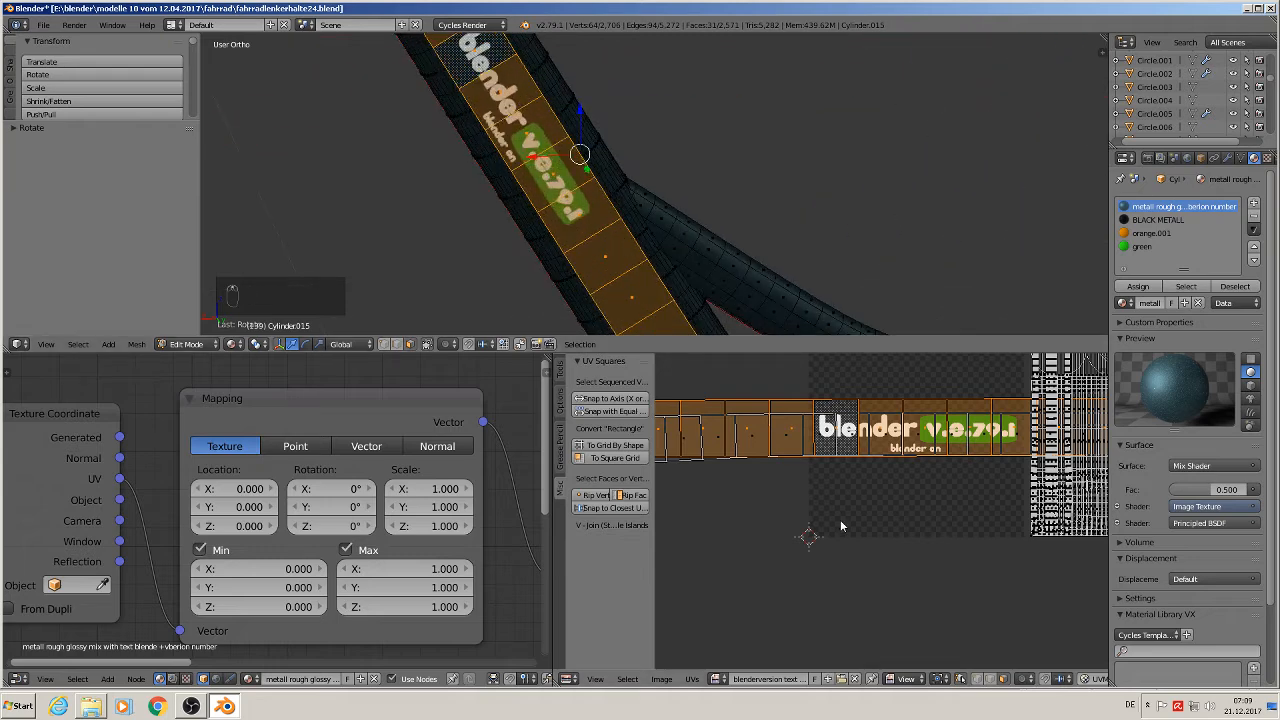
{"action": "key", "text": "s"}
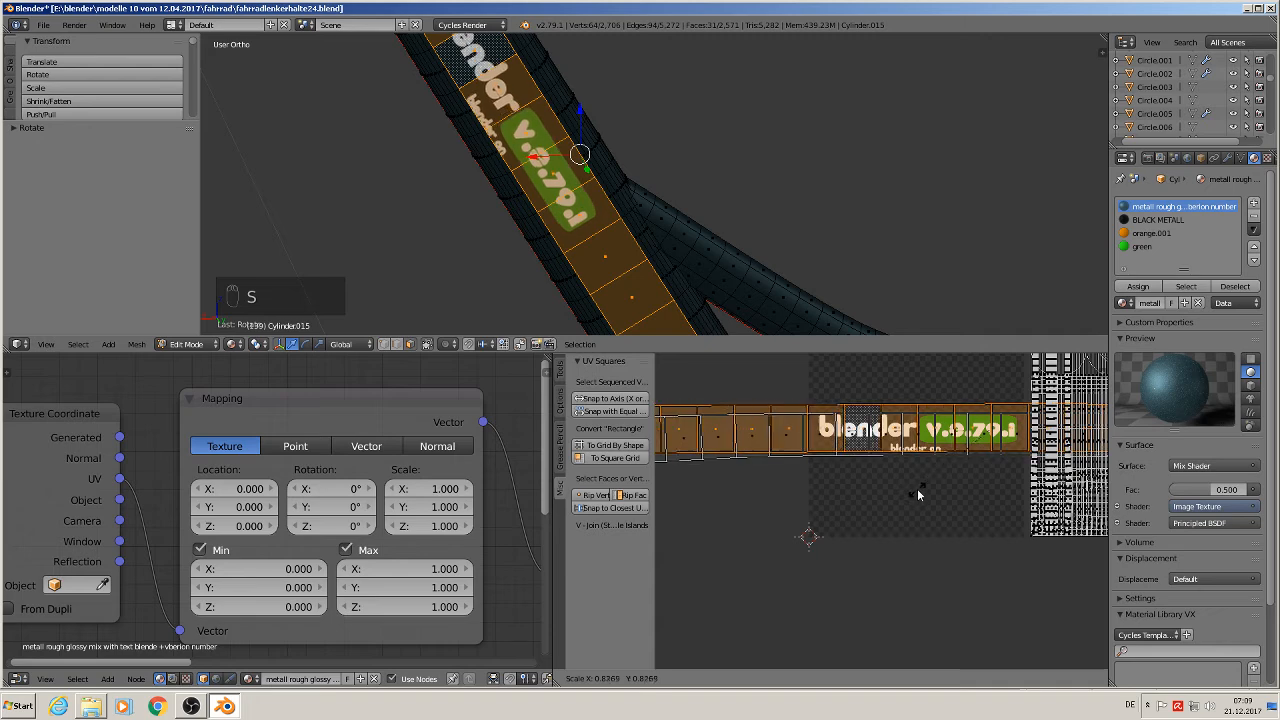
{"action": "left_click", "coordinate": [917, 488]}
{"action": "key", "text": "g"}
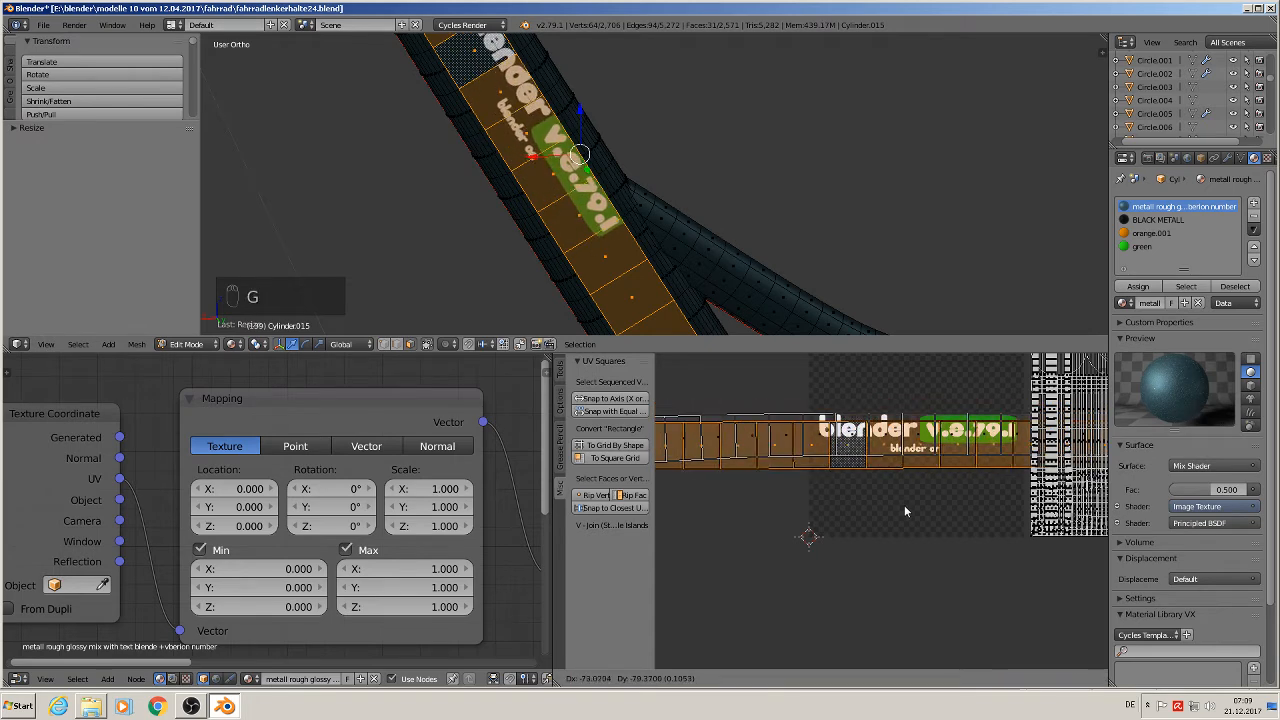
{"action": "left_click", "coordinate": [914, 498]}
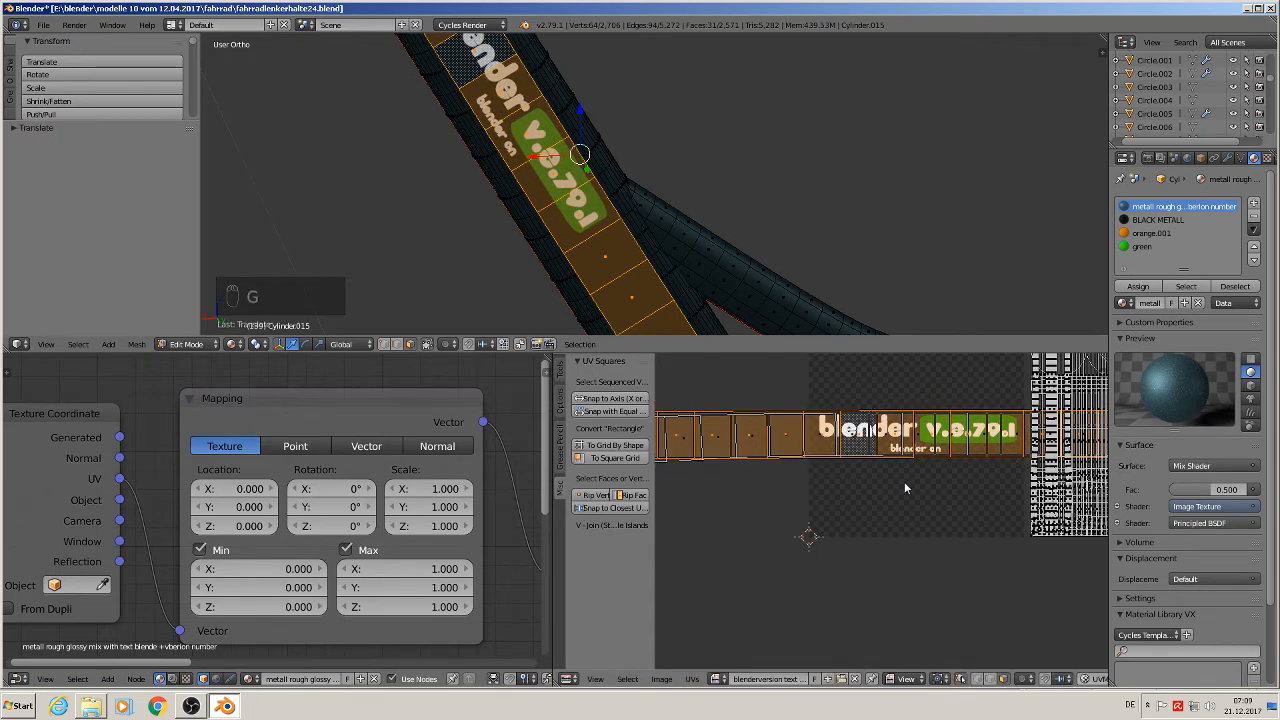
{"action": "scroll", "coordinate": [742, 262], "scroll_direction": "down", "scroll_amount": 7}
{"action": "key", "text": "Tab"}
Return the frame to Edit Mode and add a new empty material slot to it
{"action": "middle_click_drag", "start_coordinate": [735, 282], "coordinate": [970, 275]}
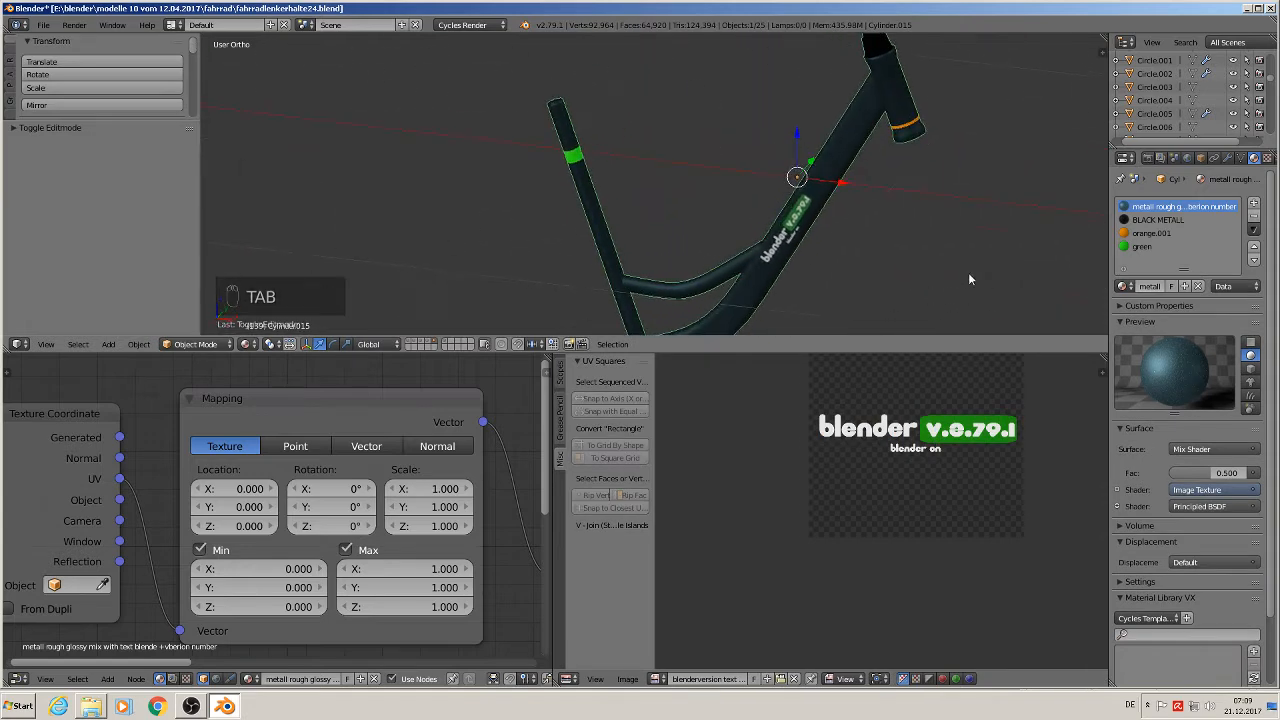
{"action": "scroll", "coordinate": [968, 274], "scroll_direction": "down", "scroll_amount": 3}
{"action": "middle_click_drag", "start_coordinate": [860, 254], "coordinate": [601, 184], "text": "shift"}
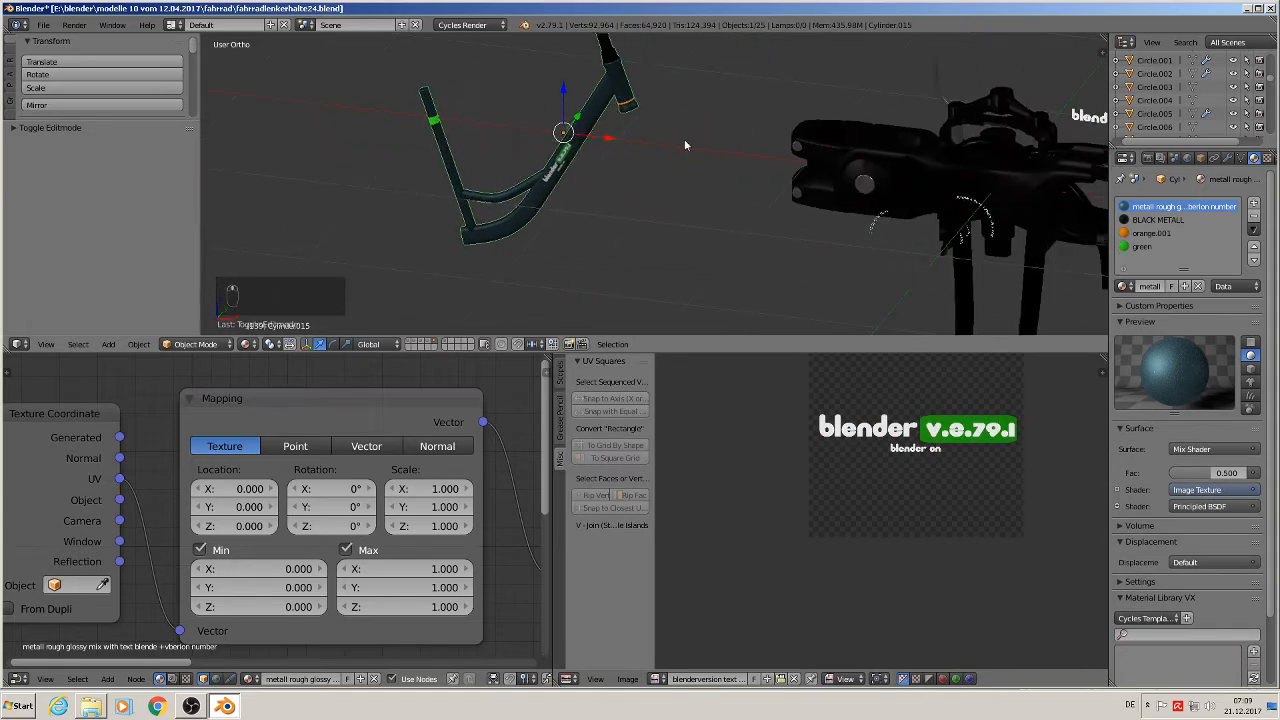
{"action": "middle_click_drag", "start_coordinate": [615, 107], "coordinate": [551, 114]}
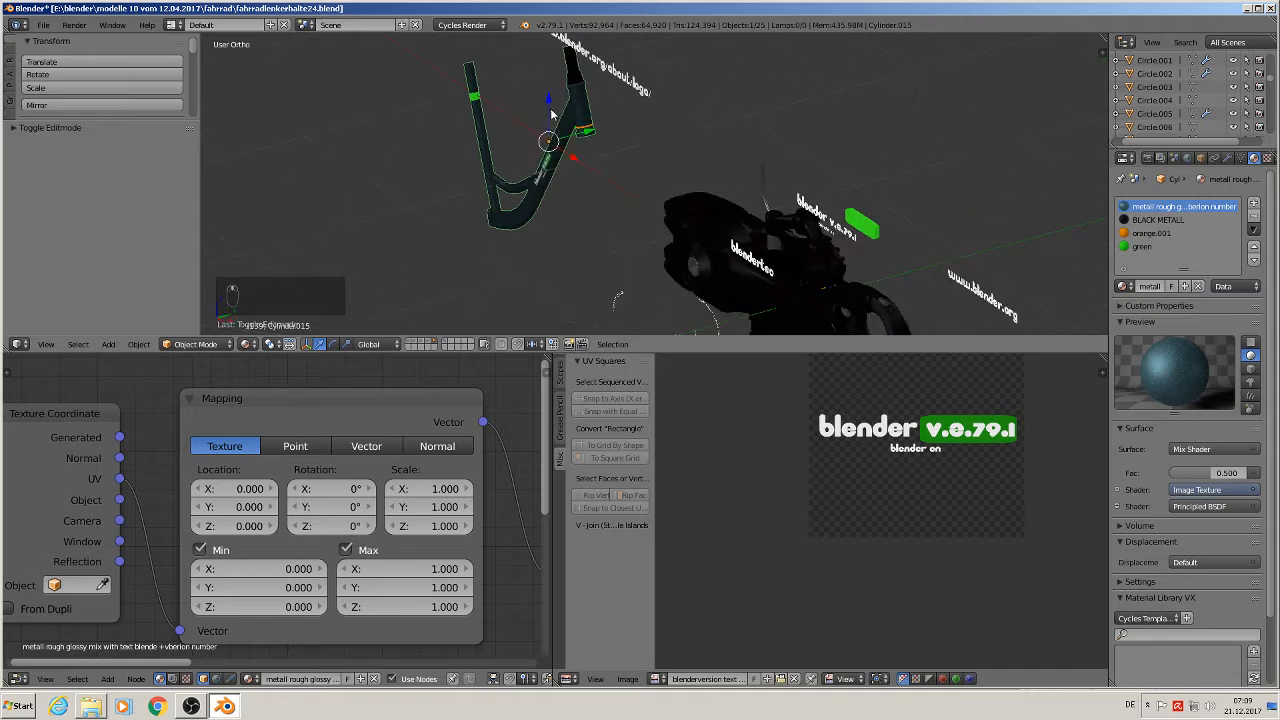
{"action": "scroll", "coordinate": [583, 110], "scroll_direction": "up", "scroll_amount": 5}
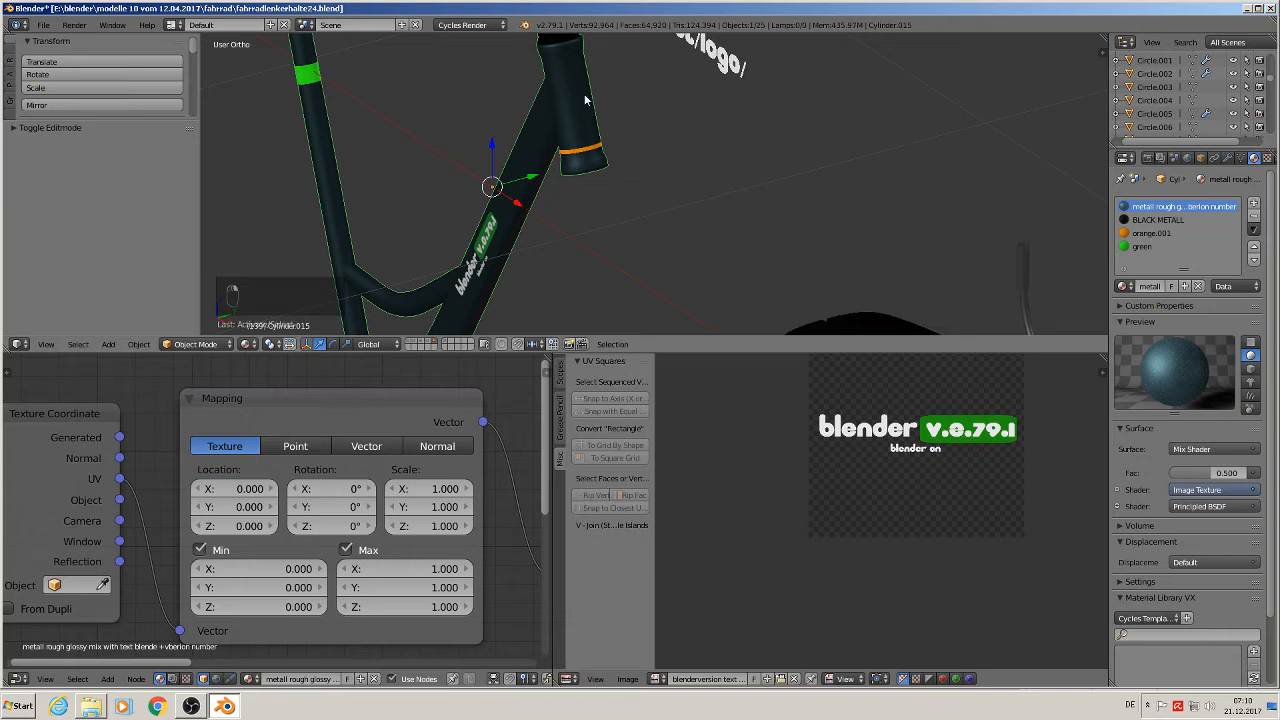
{"action": "key", "text": "Tab"}
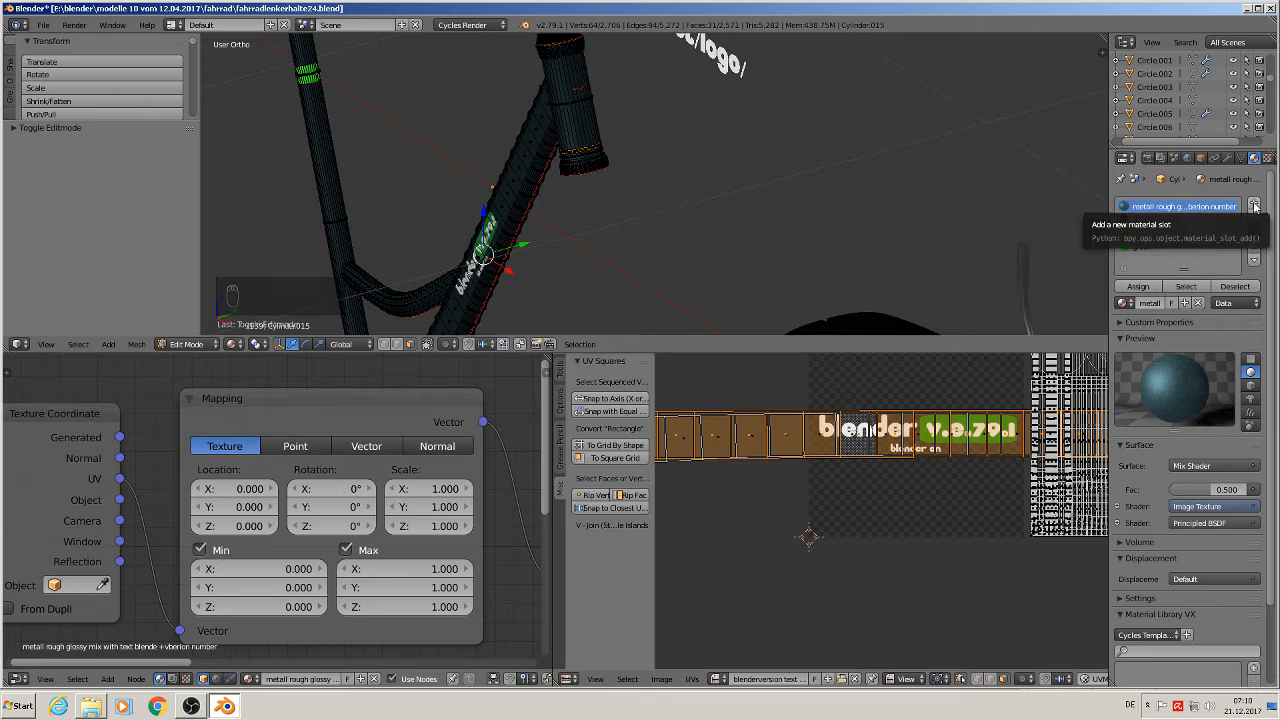
{"action": "left_click", "coordinate": [1254, 206]}
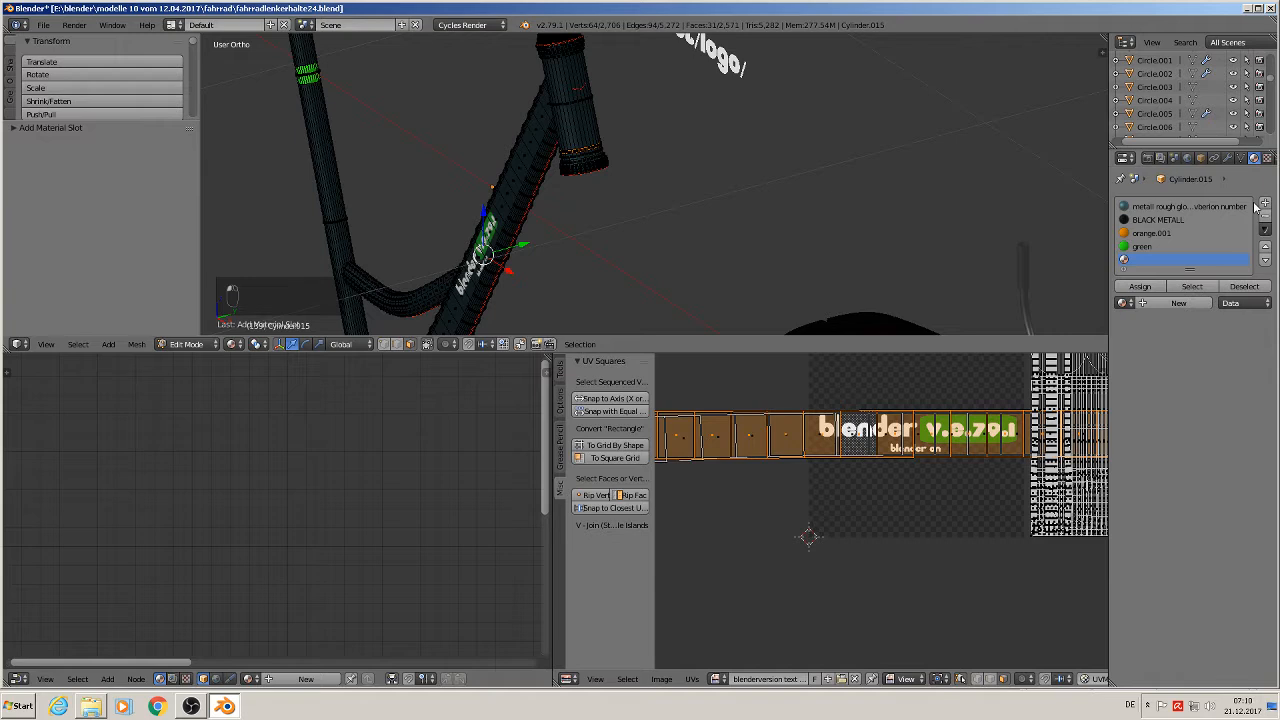
Put the existing metall rough glossy mix material into the frame's new empty material slot
{"action": "left_click", "coordinate": [1122, 302]}
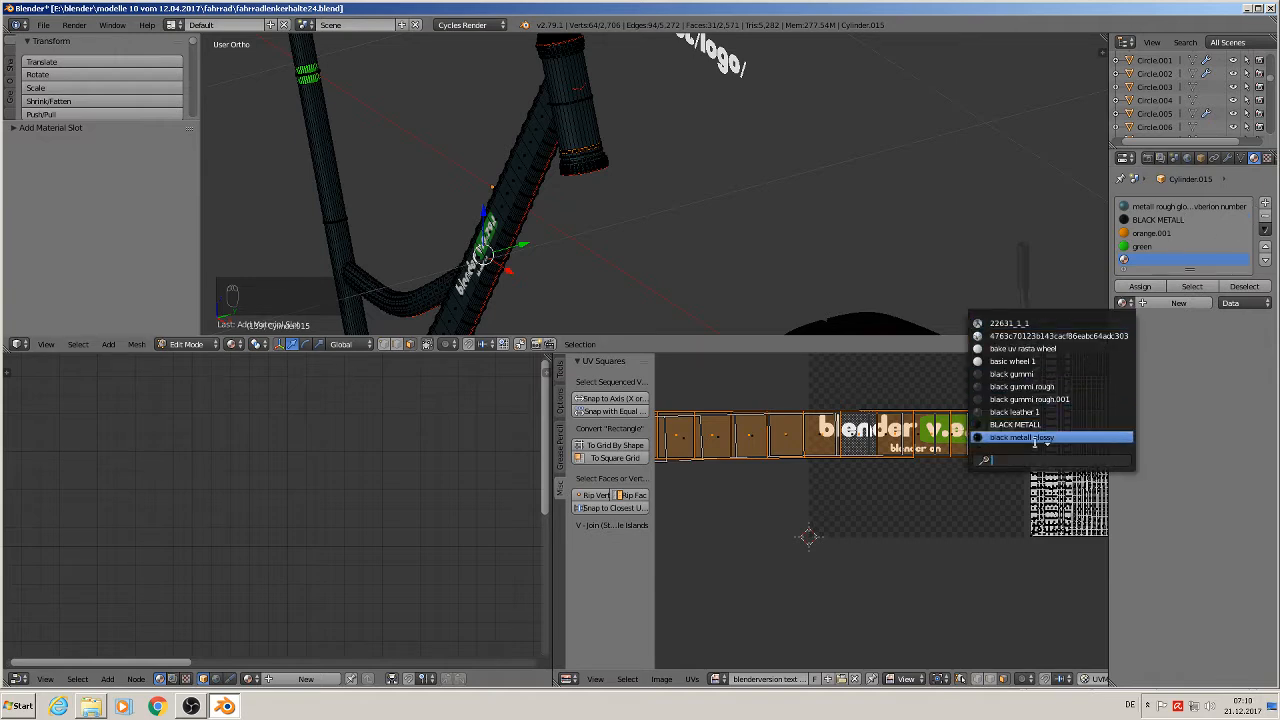
{"action": "type", "text": "gre"}
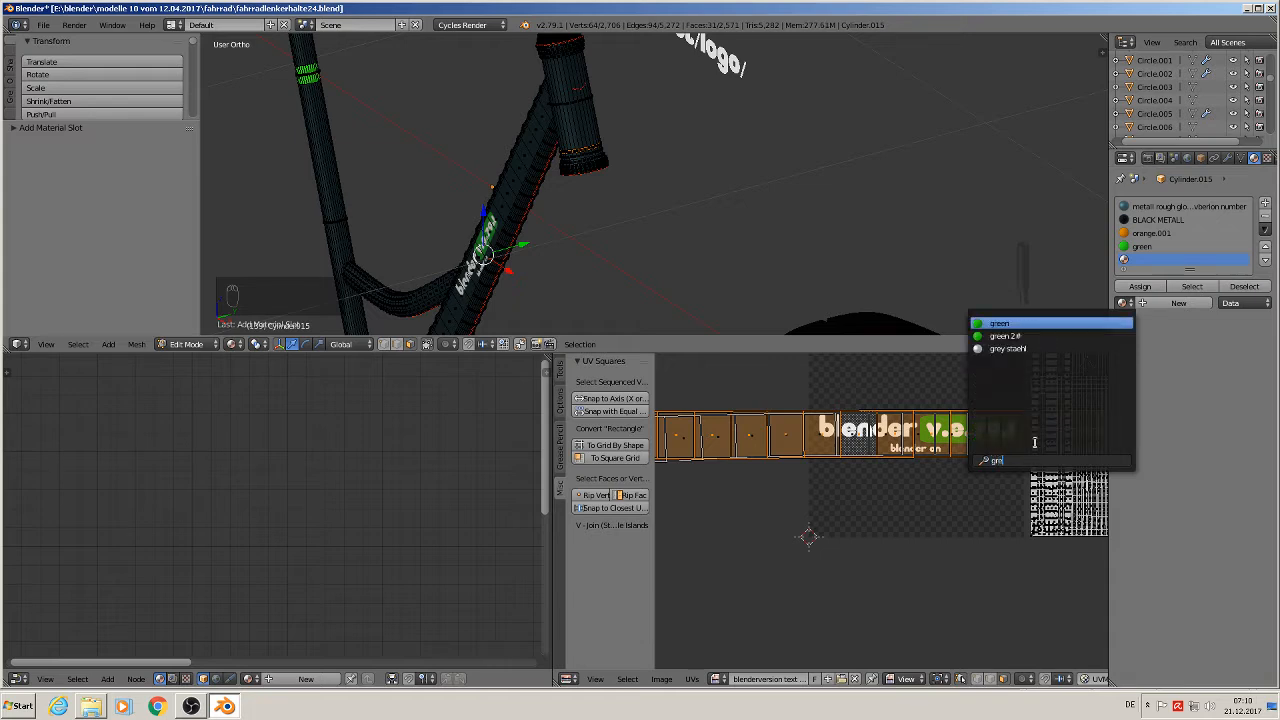
{"action": "key", "text": "BackSpace"}
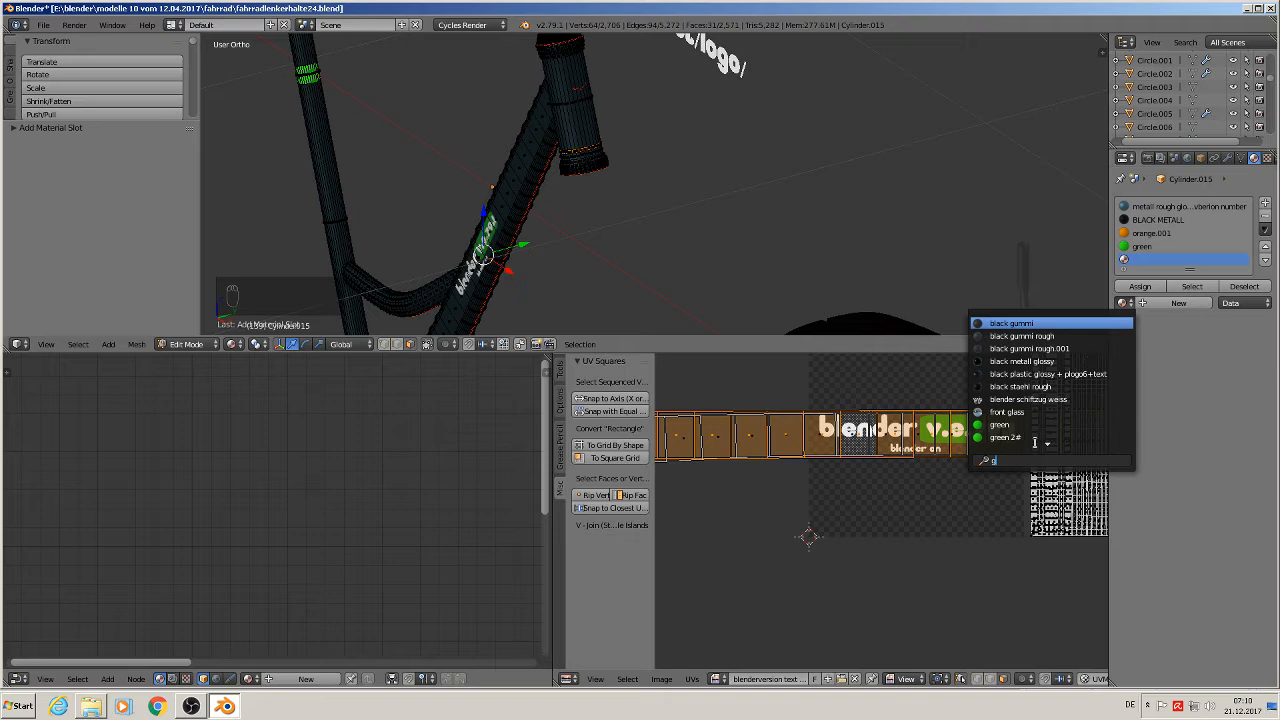
{"action": "key", "text": "BackSpace"}
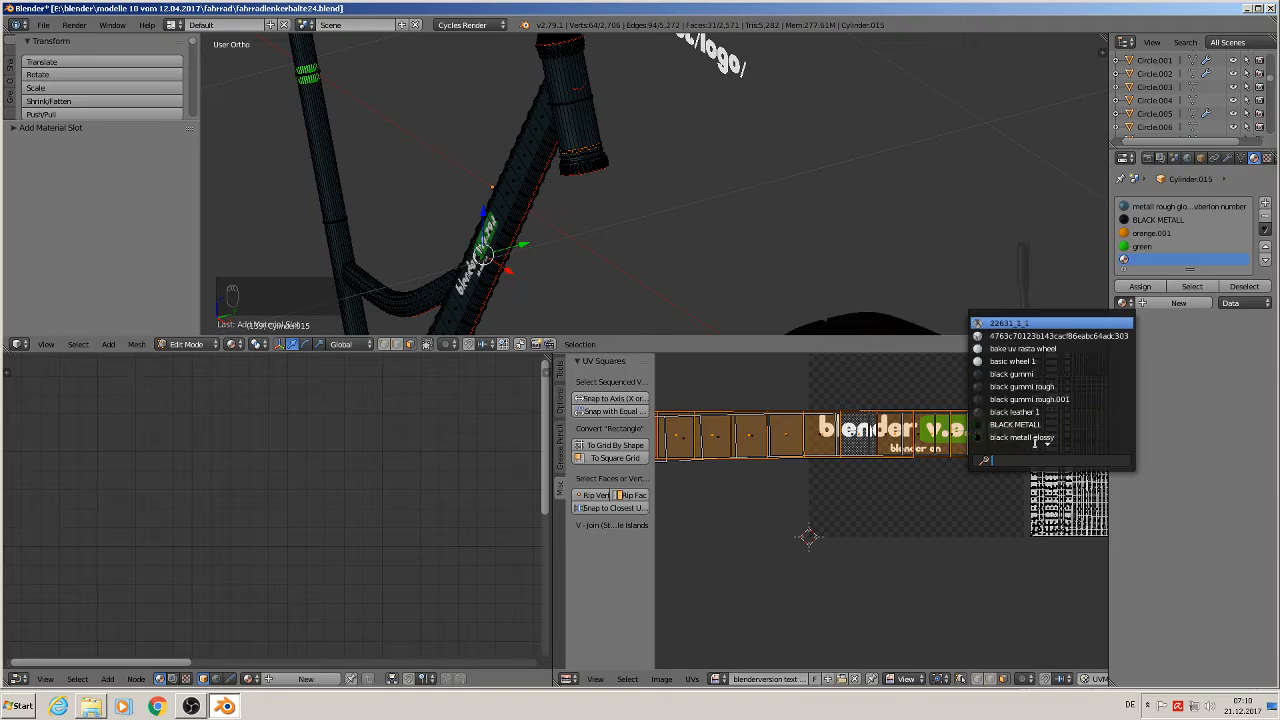
{"action": "type", "text": "basi"}
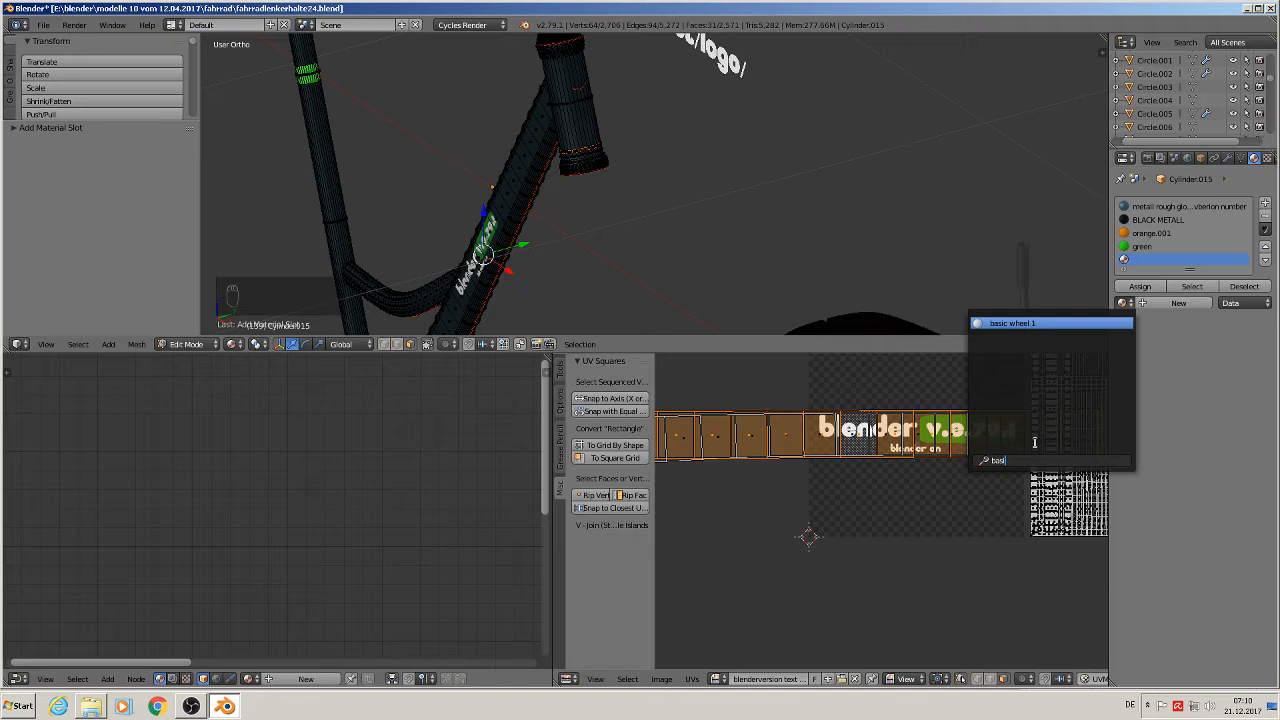
{"action": "key", "text": "BackSpace"}
{"action": "key", "text": "BackSpace"}
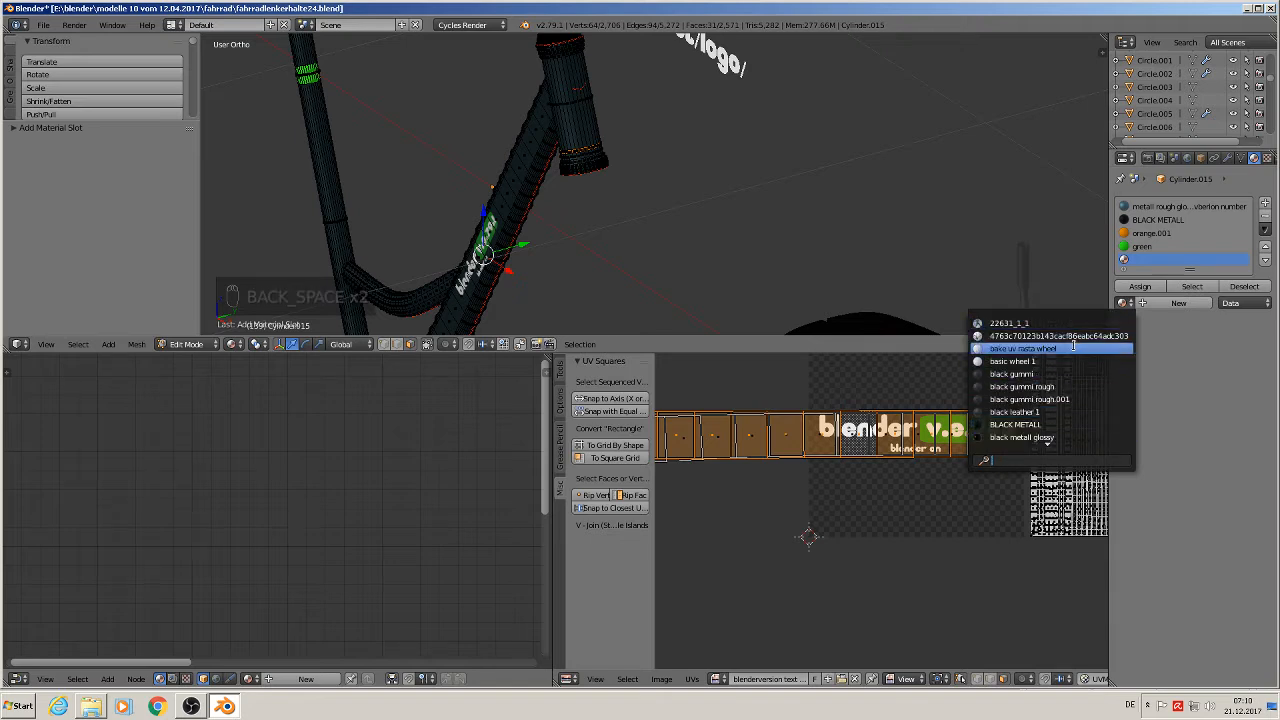
{"action": "scroll", "coordinate": [1080, 410], "scroll_direction": "down", "scroll_amount": 3}
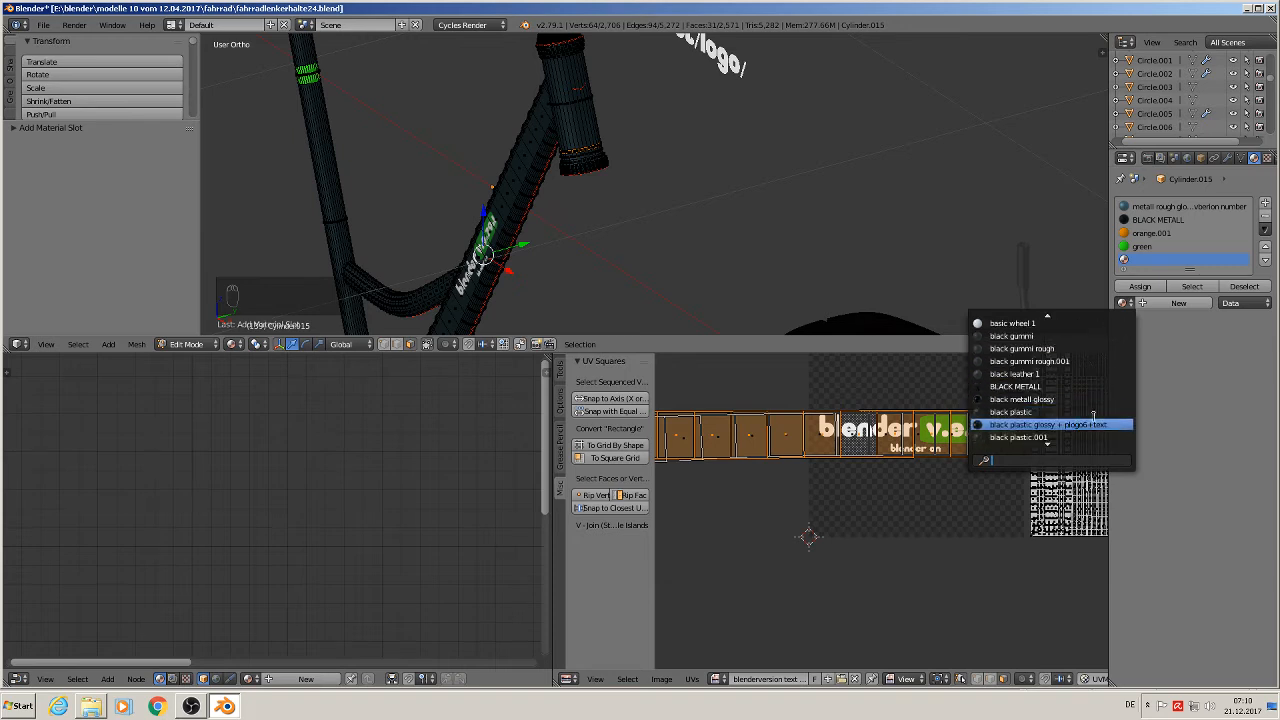
{"action": "scroll", "coordinate": [1100, 420], "scroll_direction": "down", "scroll_amount": 7}
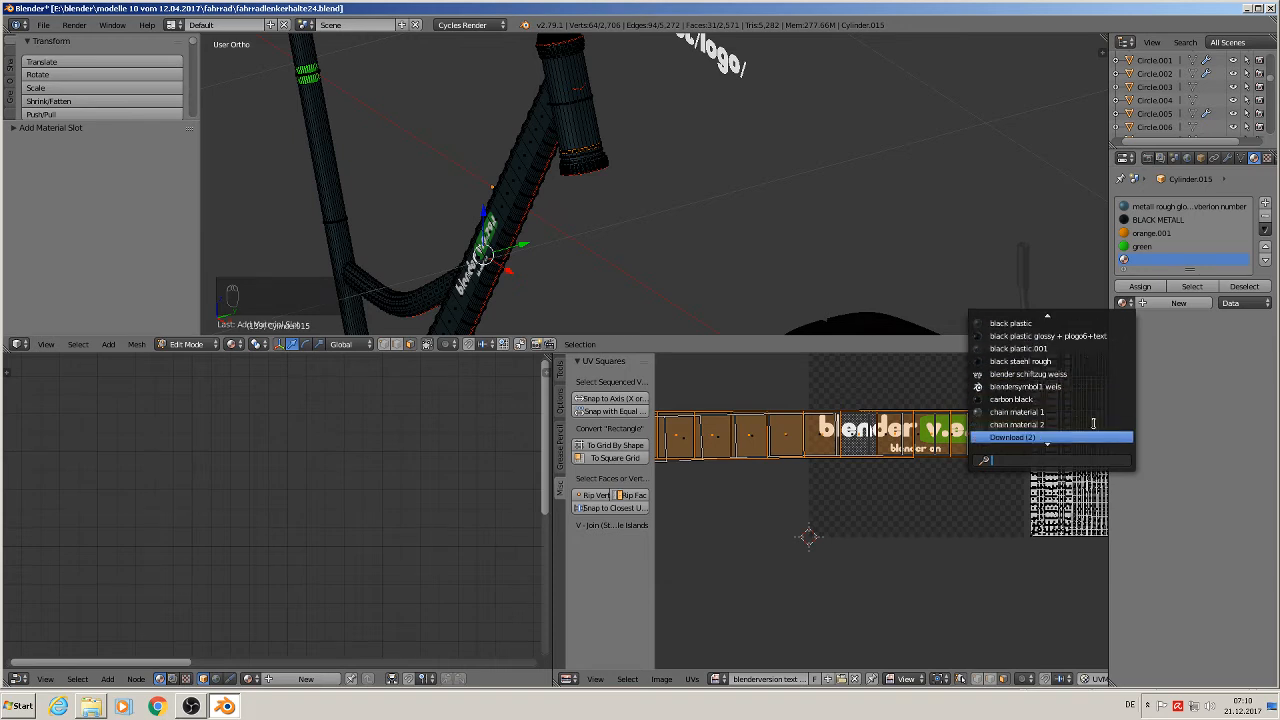
{"action": "scroll", "coordinate": [1093, 423], "scroll_direction": "down", "scroll_amount": 3}
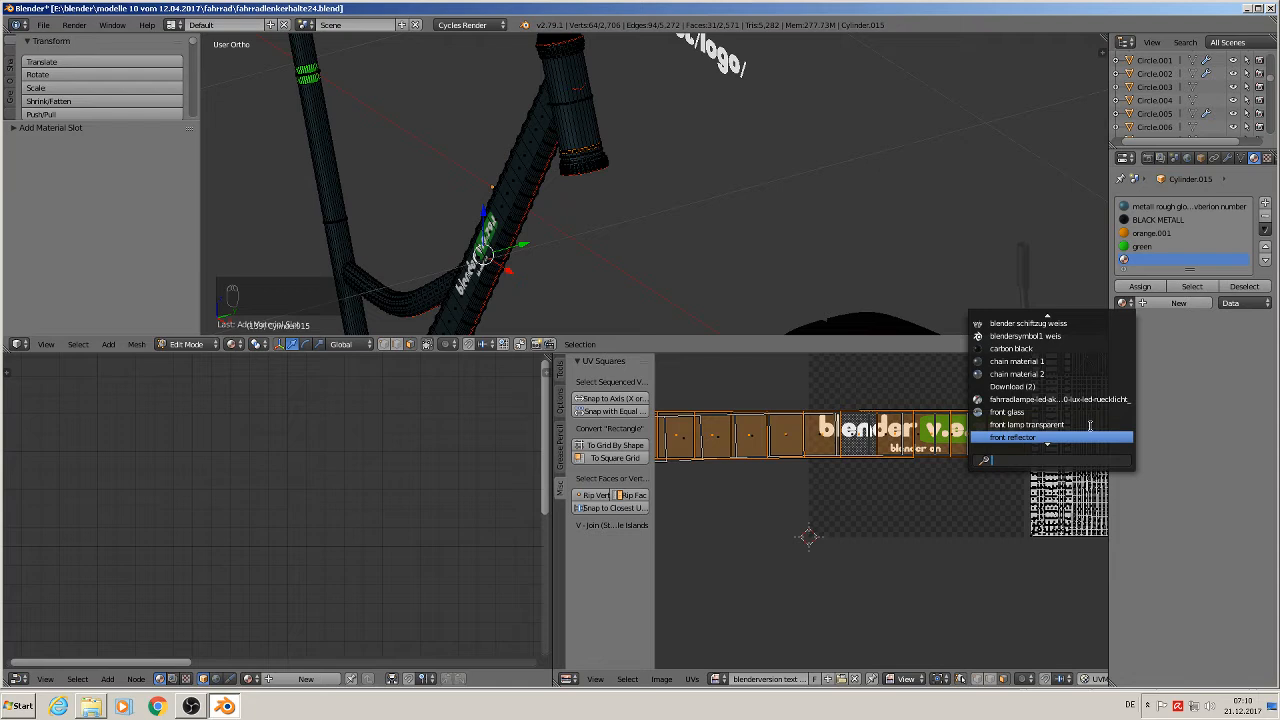
{"action": "scroll", "coordinate": [1086, 425], "scroll_direction": "down", "scroll_amount": 3}
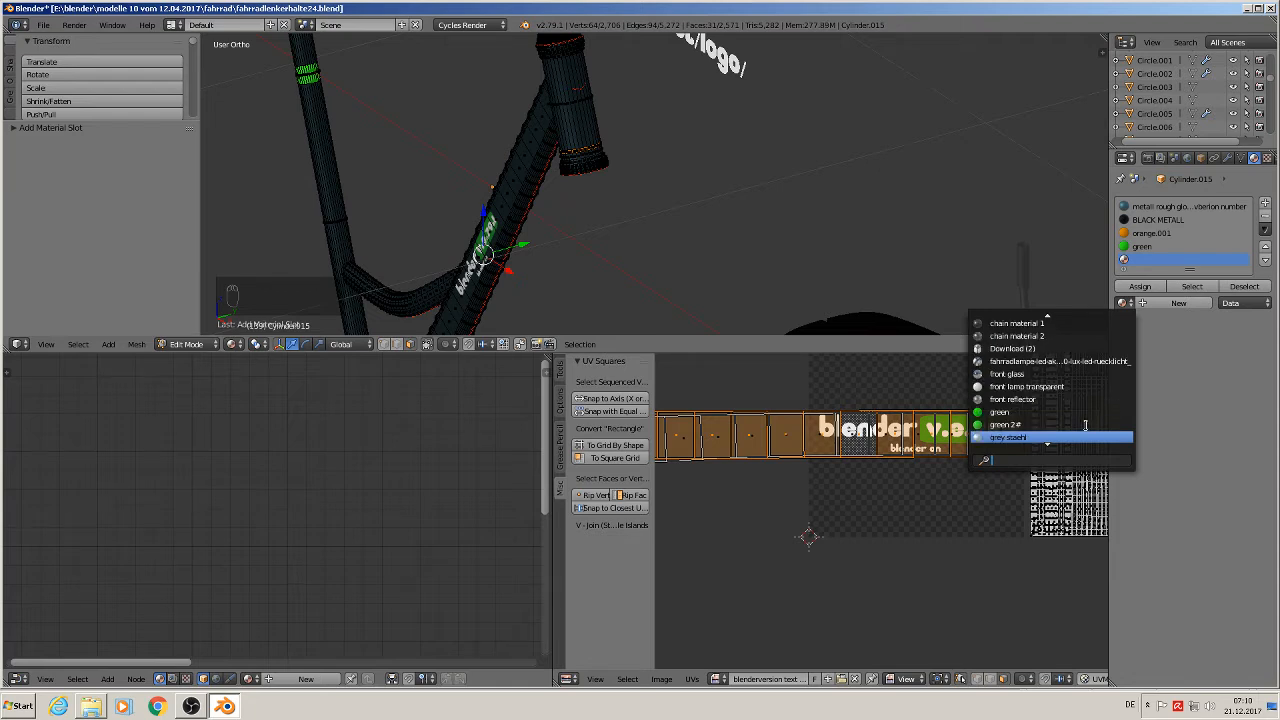
{"action": "scroll", "coordinate": [1085, 425], "scroll_direction": "down", "scroll_amount": 2}
{"action": "scroll", "coordinate": [1085, 425], "scroll_direction": "down", "scroll_amount": 10}
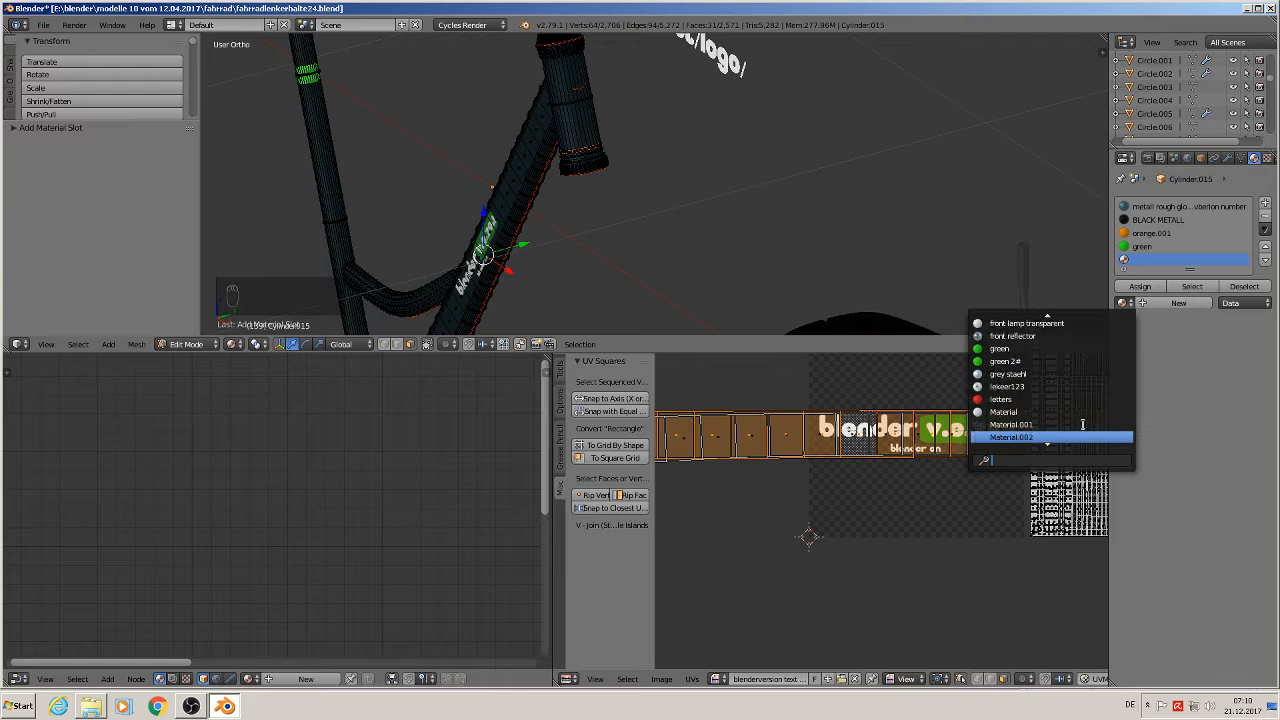
{"action": "scroll", "coordinate": [1082, 425], "scroll_direction": "down", "scroll_amount": 5}
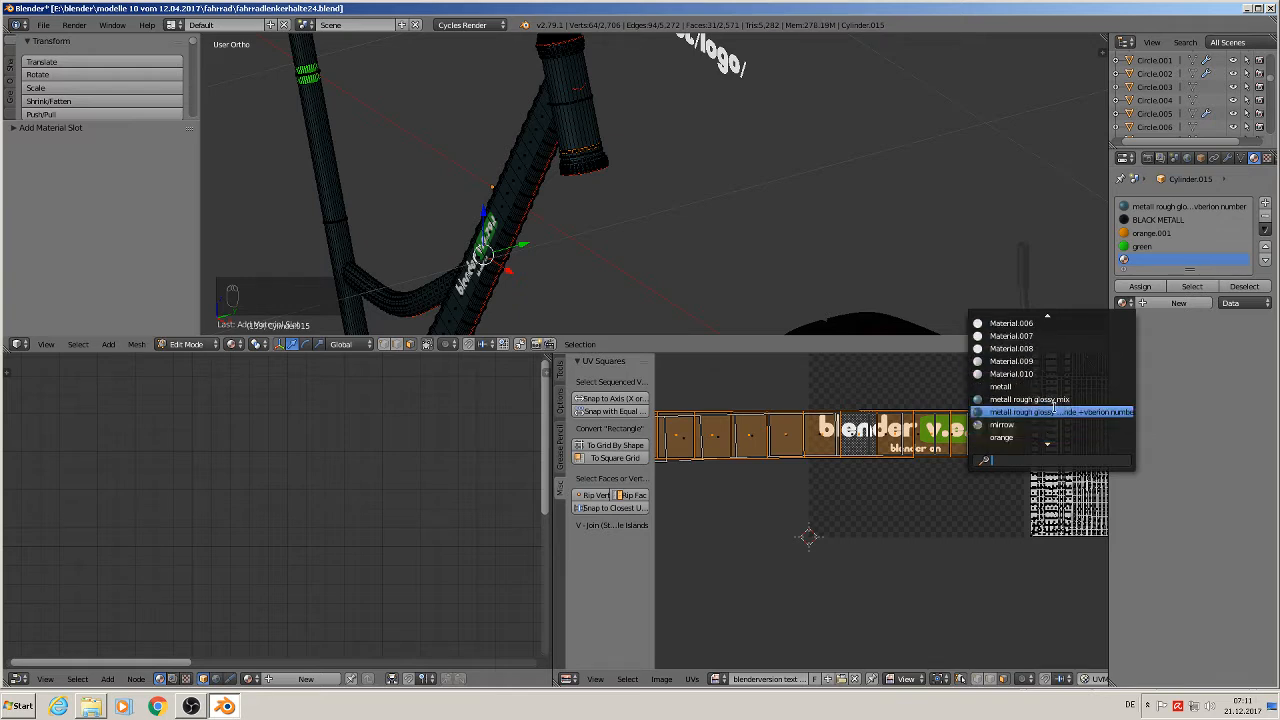
{"action": "left_click", "coordinate": [1057, 399]}
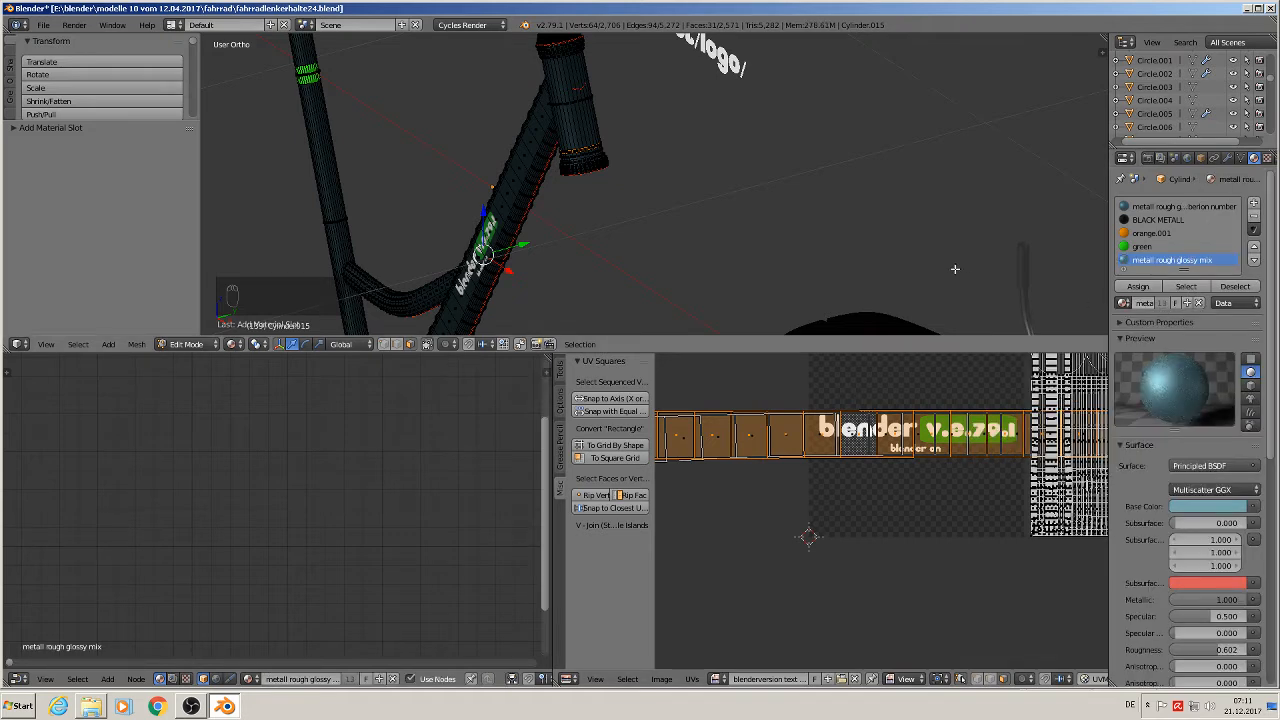
Leave Edit Mode, make the slot's material a separate copy, and rename it "metall rough glossy mix on logog"
{"action": "key", "text": "Tab"}
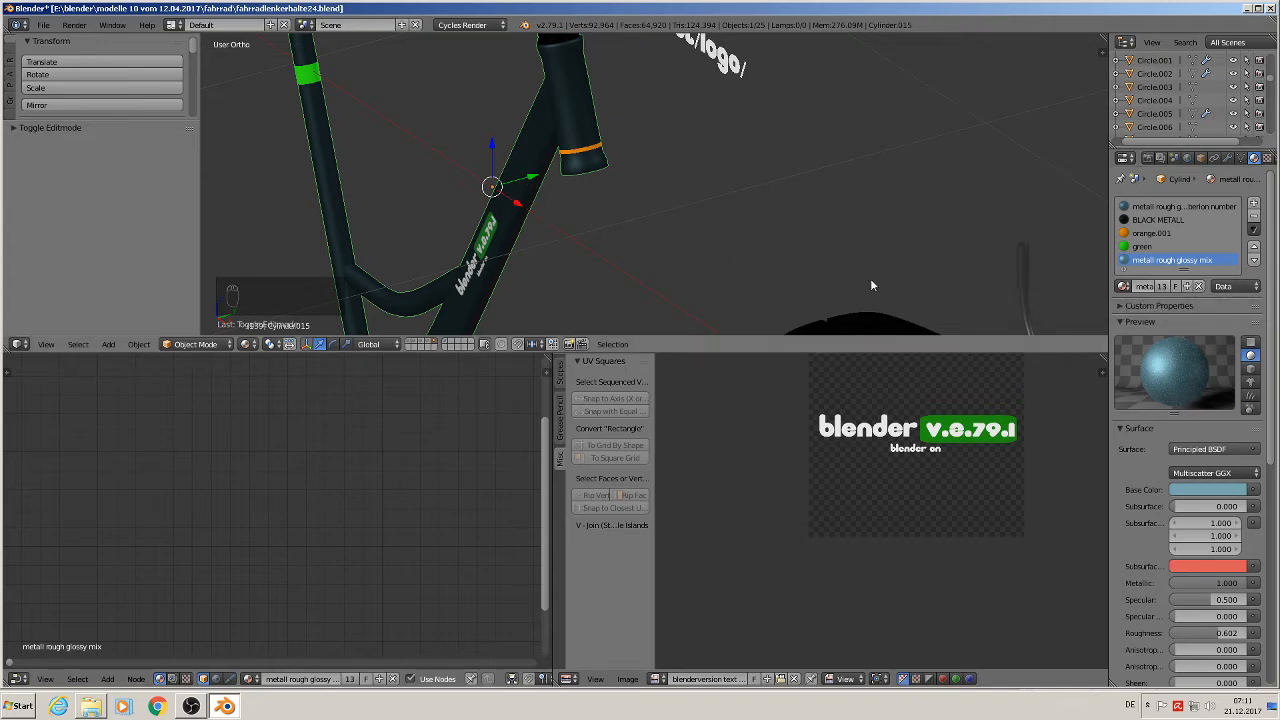
{"action": "left_click", "coordinate": [1162, 288]}
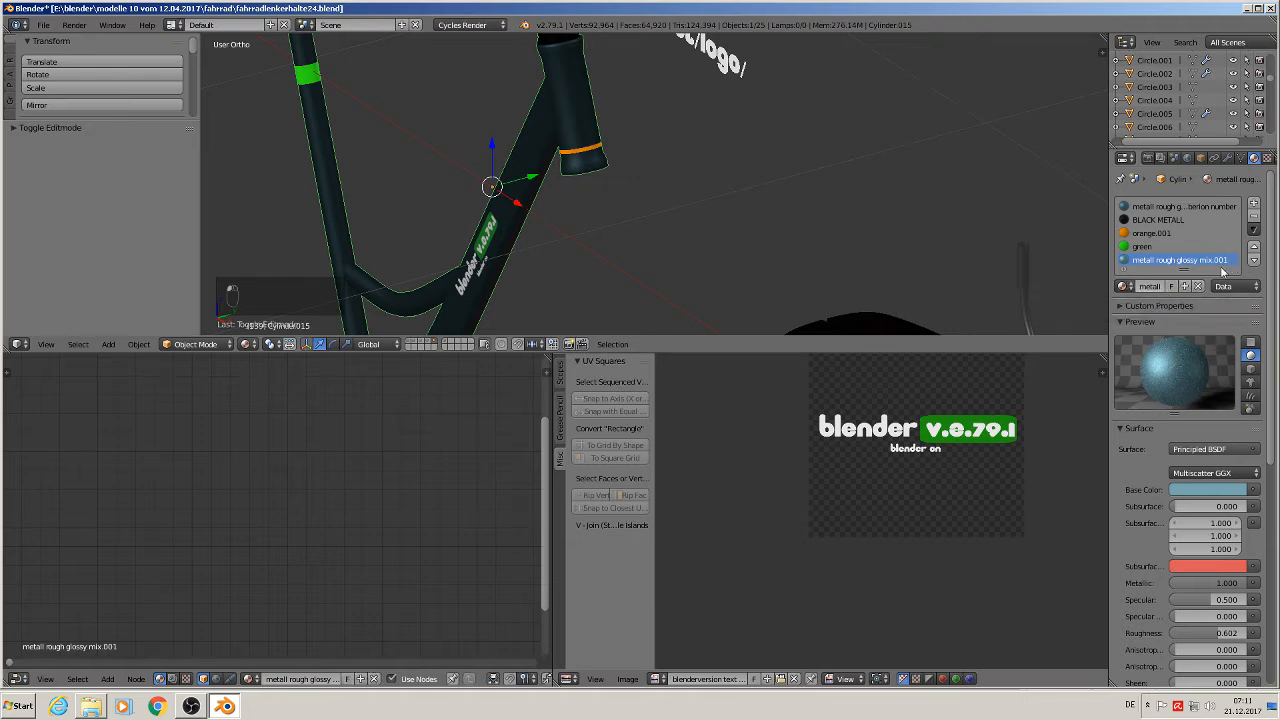
{"action": "left_click", "coordinate": [1155, 287]}
{"action": "left_click", "coordinate": [1162, 287]}
{"action": "key", "text": "BackSpace"}
{"action": "type", "text": "on logog"}
{"action": "key", "text": "Return"}
Copy the Texture Coordinate, Mapping, Image Texture and Mix Shader nodes from the frame's version-number material
{"action": "key", "text": "KP_1"}
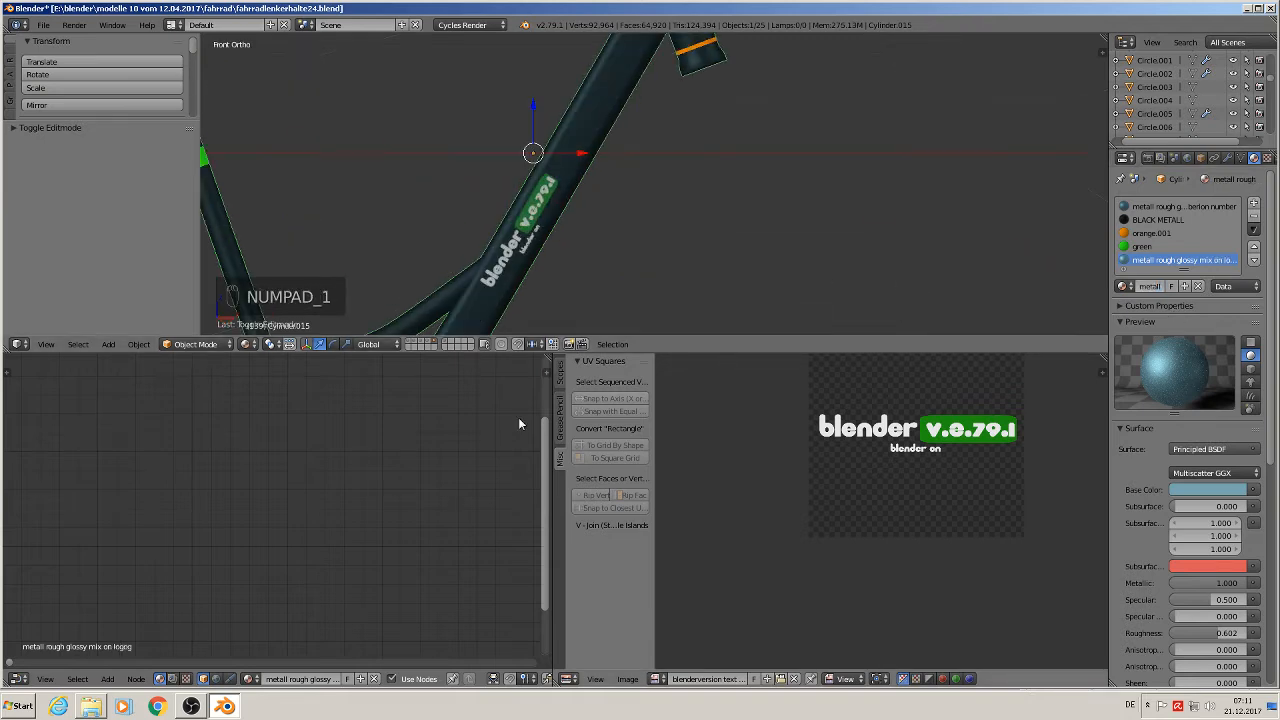
{"action": "scroll", "coordinate": [333, 508], "scroll_direction": "down", "scroll_amount": 3}
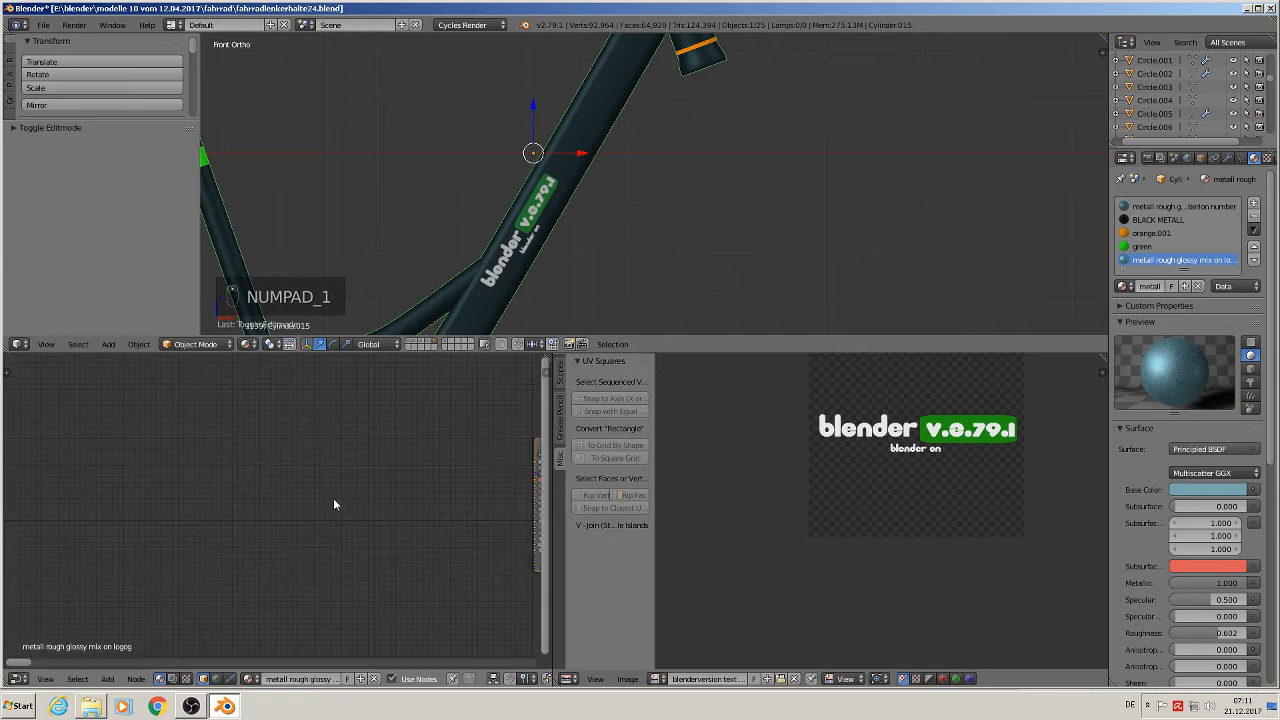
{"action": "middle_click_drag", "start_coordinate": [374, 503], "coordinate": [220, 503]}
{"action": "scroll", "coordinate": [222, 503], "scroll_direction": "up", "scroll_amount": 1}
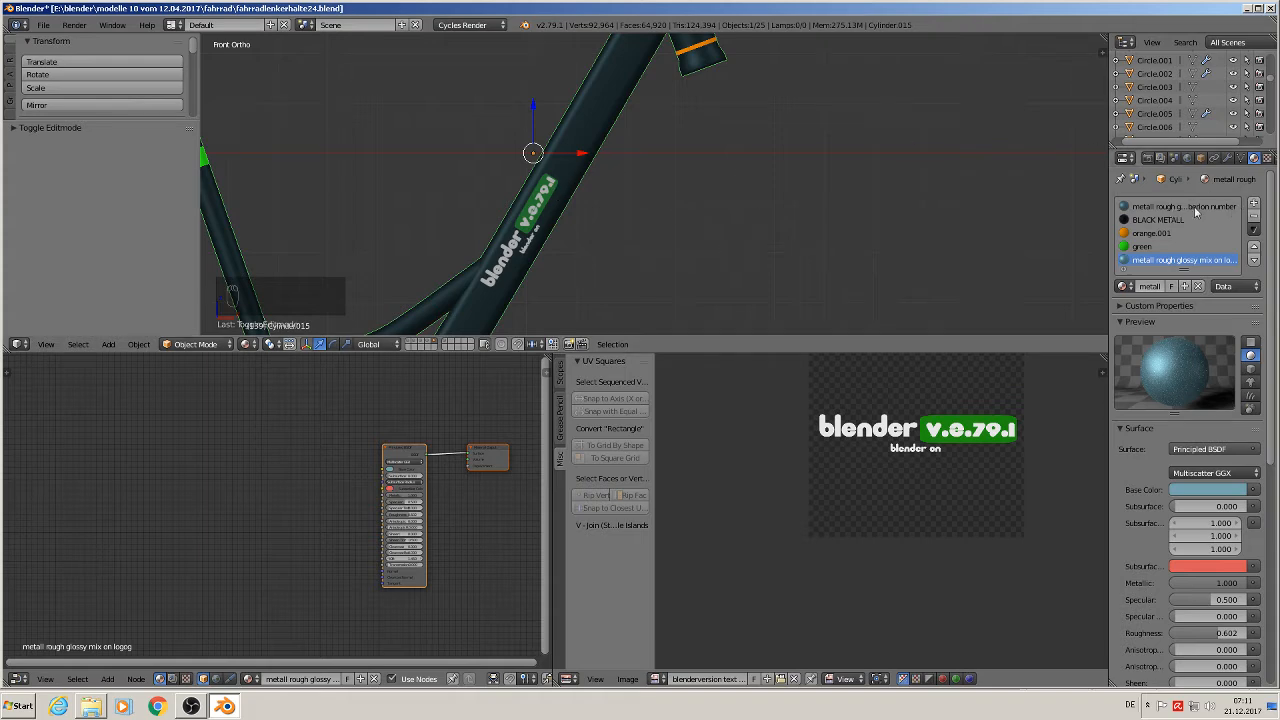
{"action": "left_click", "coordinate": [1203, 208]}
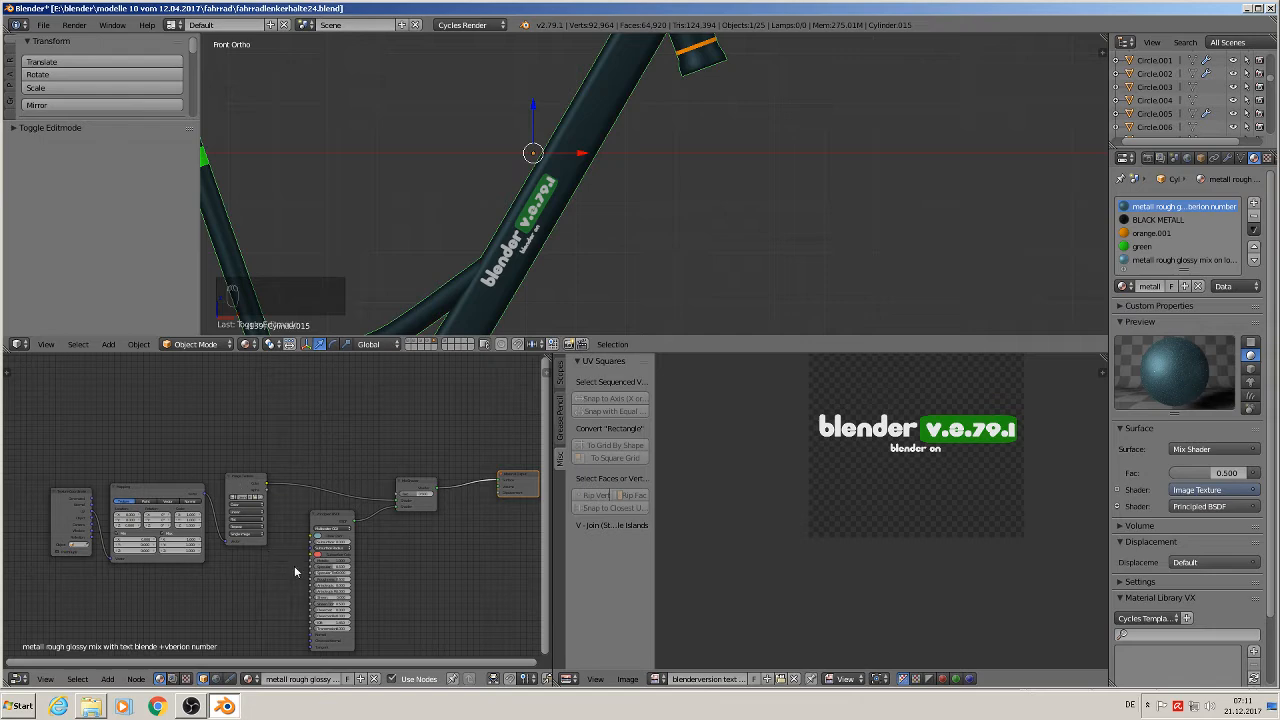
{"action": "mouse_move", "coordinate": [270, 592]}
{"action": "middle_mouse_down"}
{"action": "mouse_move", "coordinate": [342, 559]}
{"action": "mouse_move", "coordinate": [282, 584]}
{"action": "middle_mouse_up"}
{"action": "scroll", "coordinate": [339, 561], "scroll_direction": "up", "scroll_amount": 1}
{"action": "scroll", "coordinate": [288, 582], "scroll_direction": "up", "scroll_amount": 1}
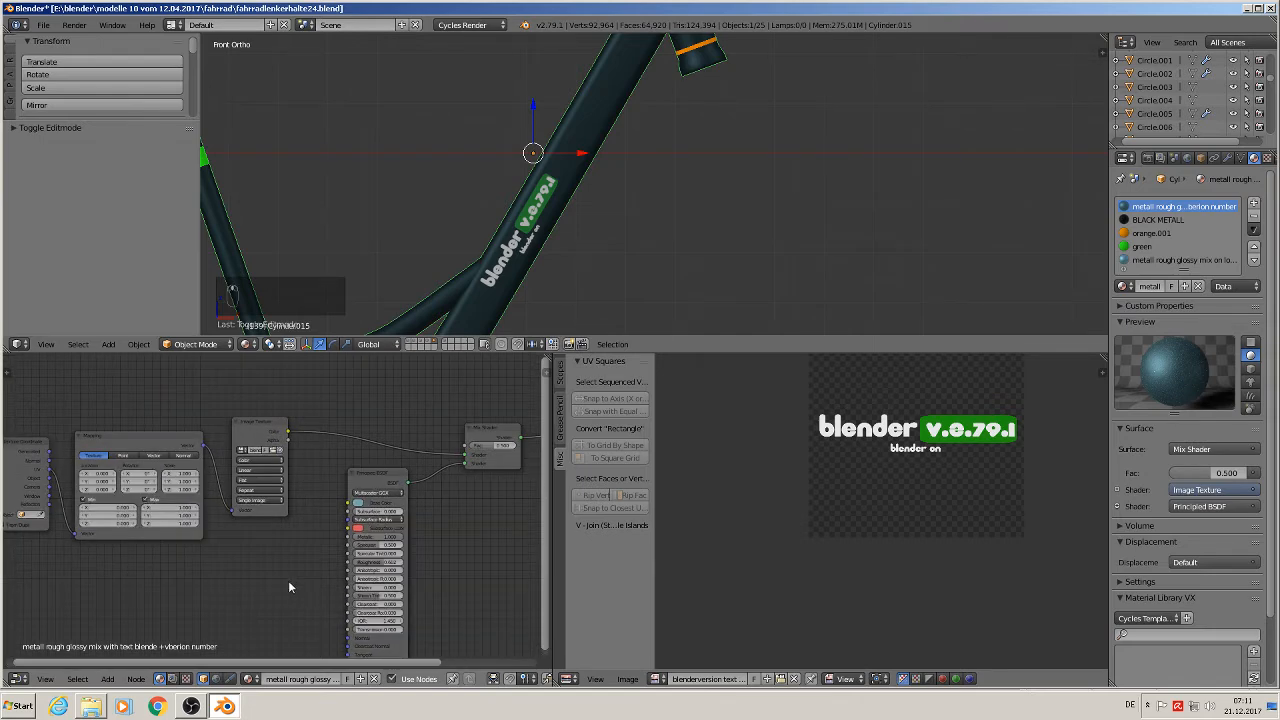
{"action": "left_click", "coordinate": [22, 447]}
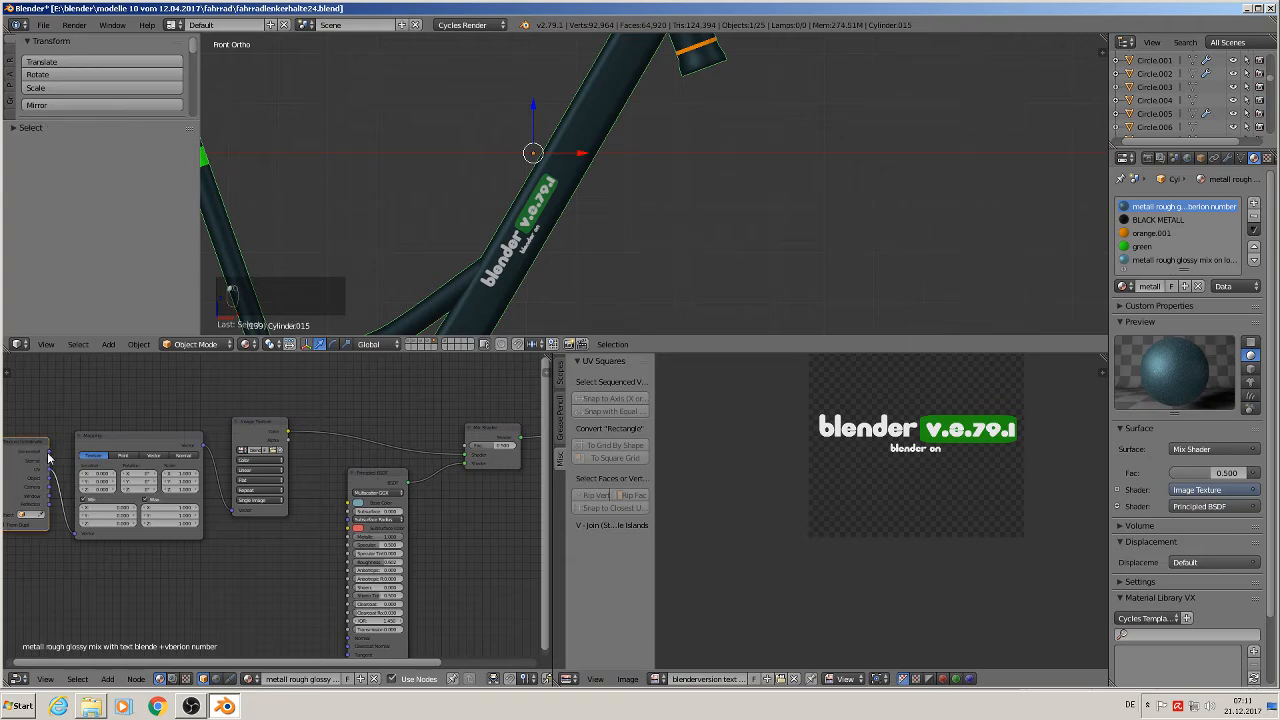
{"action": "left_click", "coordinate": [147, 441], "text": "shift"}
{"action": "left_click", "coordinate": [263, 429], "text": "shift"}
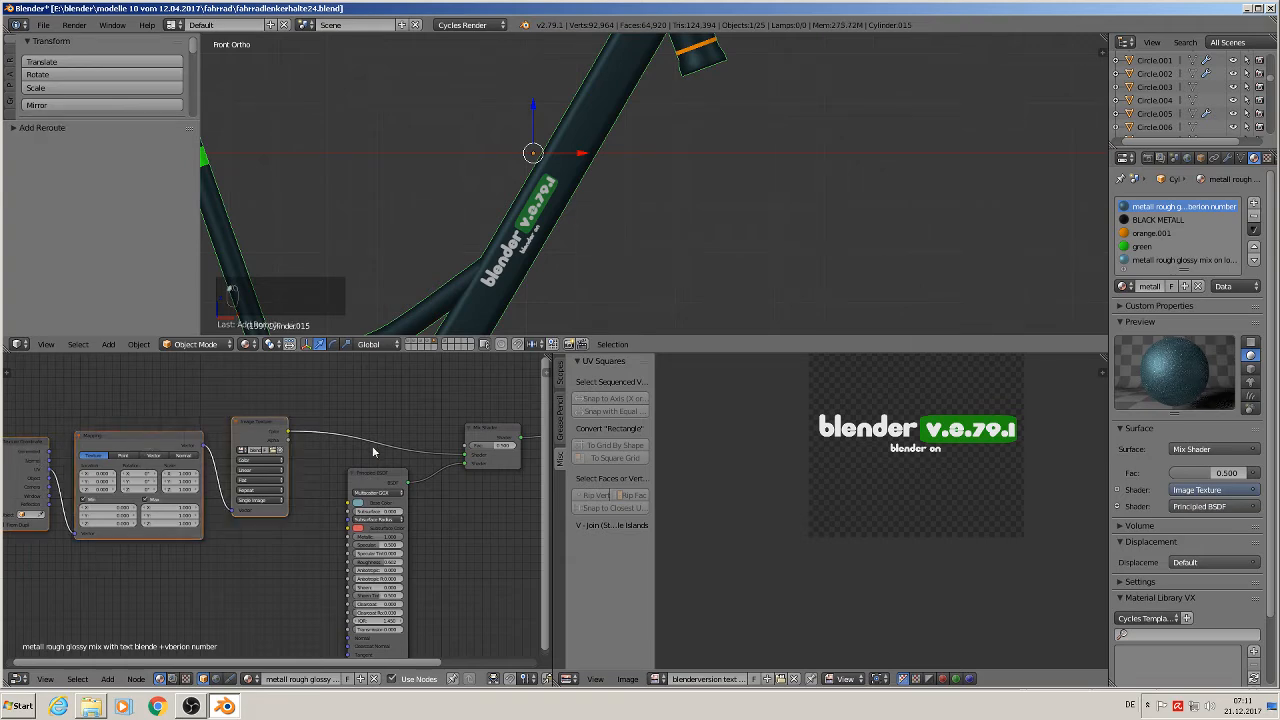
{"action": "left_click", "coordinate": [502, 436], "text": "shift"}
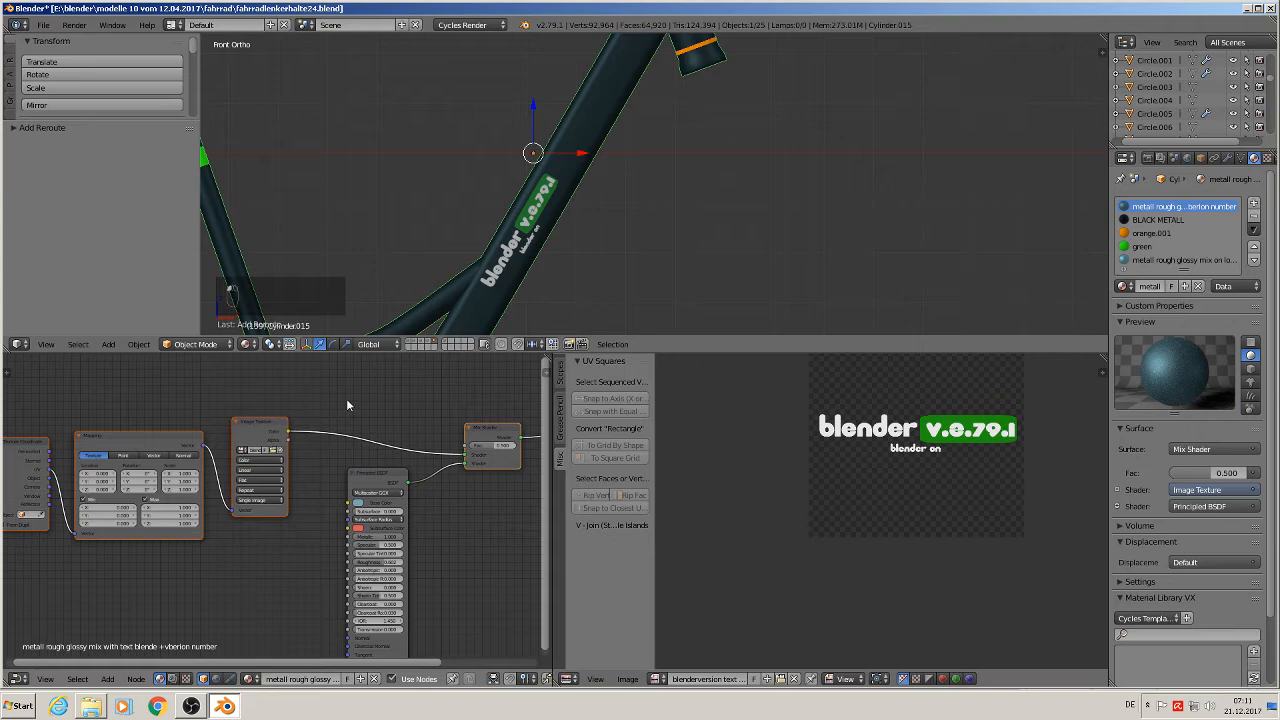
{"action": "key", "text": "ctrl+c"}
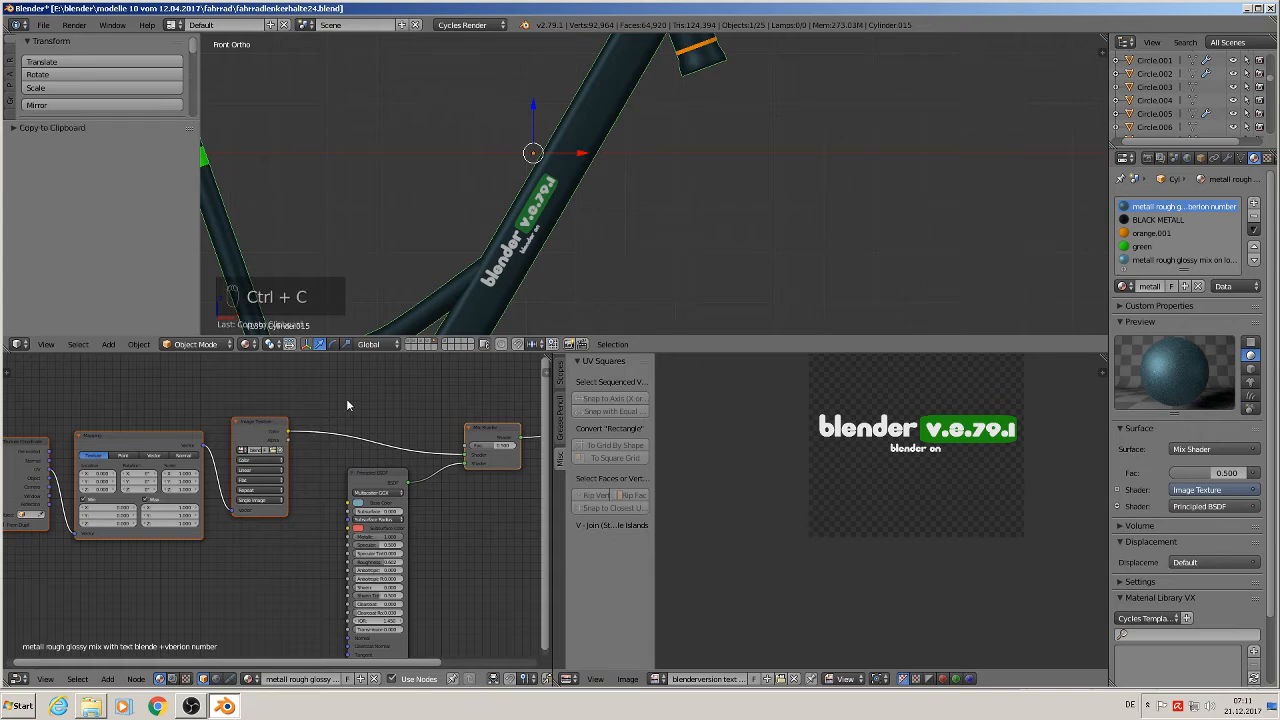
Paste the copied nodes into the "metall rough glossy mix on logog" material and separate the overlapping Mix Shader and Principled BSDF
{"action": "left_click", "coordinate": [1174, 262]}
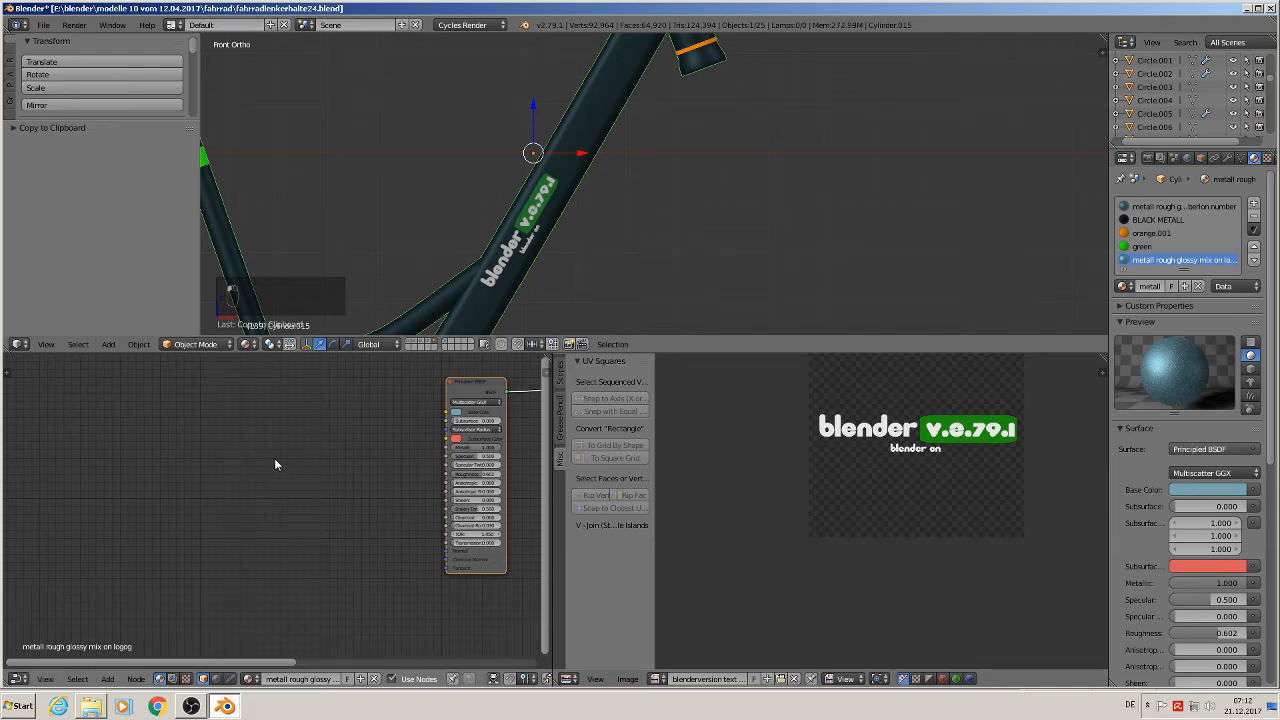
{"action": "key", "text": "ctrl+v"}
{"action": "scroll", "coordinate": [420, 490], "scroll_direction": "down", "scroll_amount": 2}
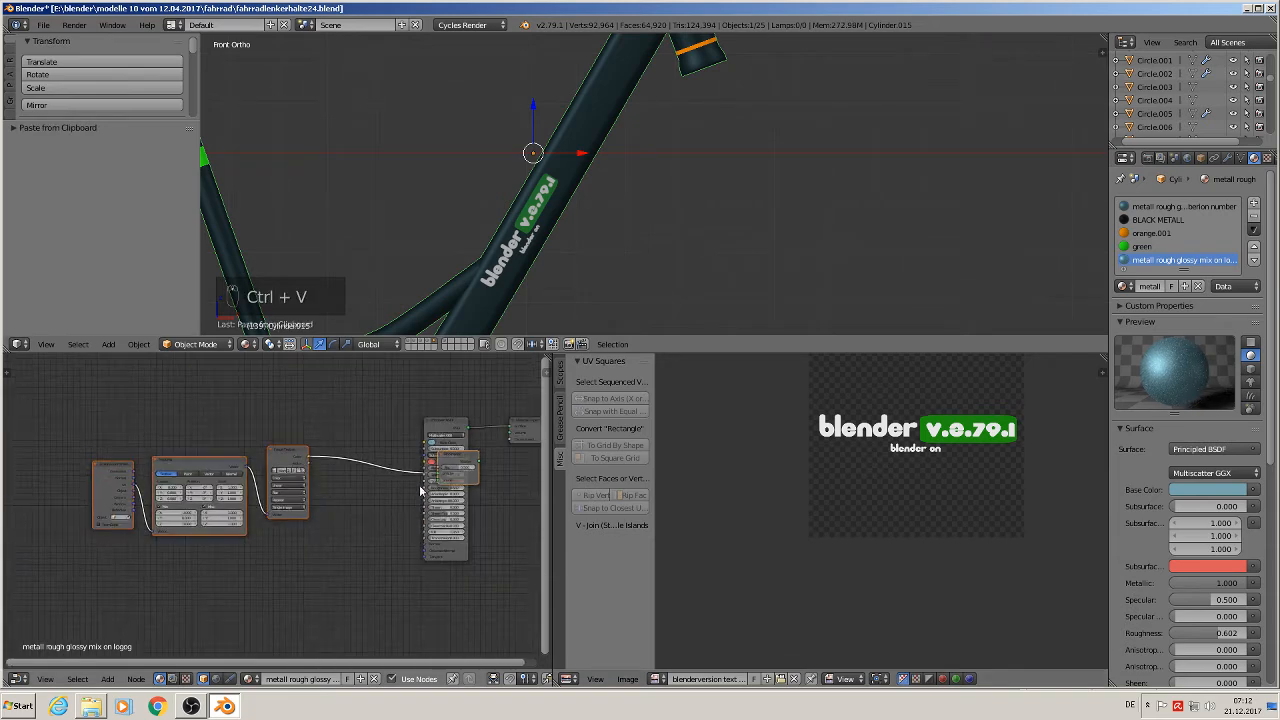
{"action": "left_click_drag", "start_coordinate": [457, 456], "coordinate": [384, 382]}
{"action": "left_click_drag", "start_coordinate": [446, 427], "coordinate": [367, 474]}
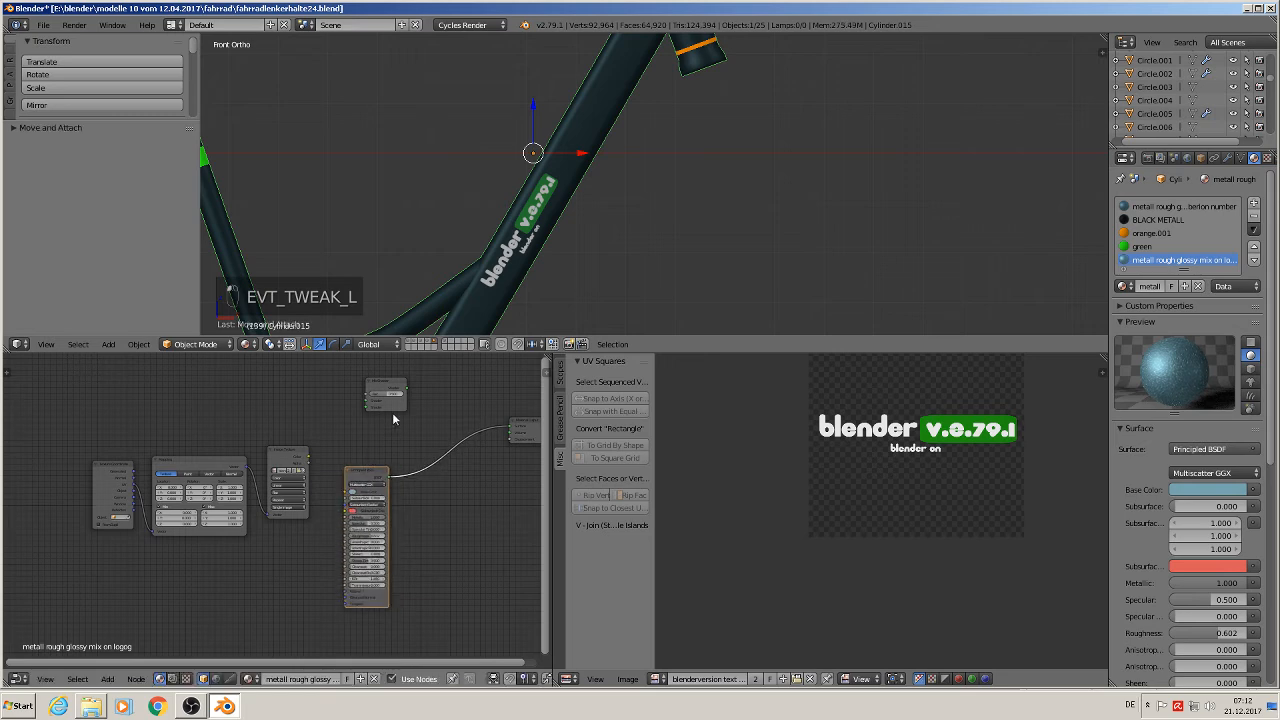
Insert the Mix Shader between the Principled BSDF and the output, and connect the Image Texture's color to its free shader input
{"action": "left_click_drag", "start_coordinate": [391, 391], "coordinate": [452, 455]}
{"action": "scroll", "coordinate": [447, 505], "scroll_direction": "up", "scroll_amount": 3}
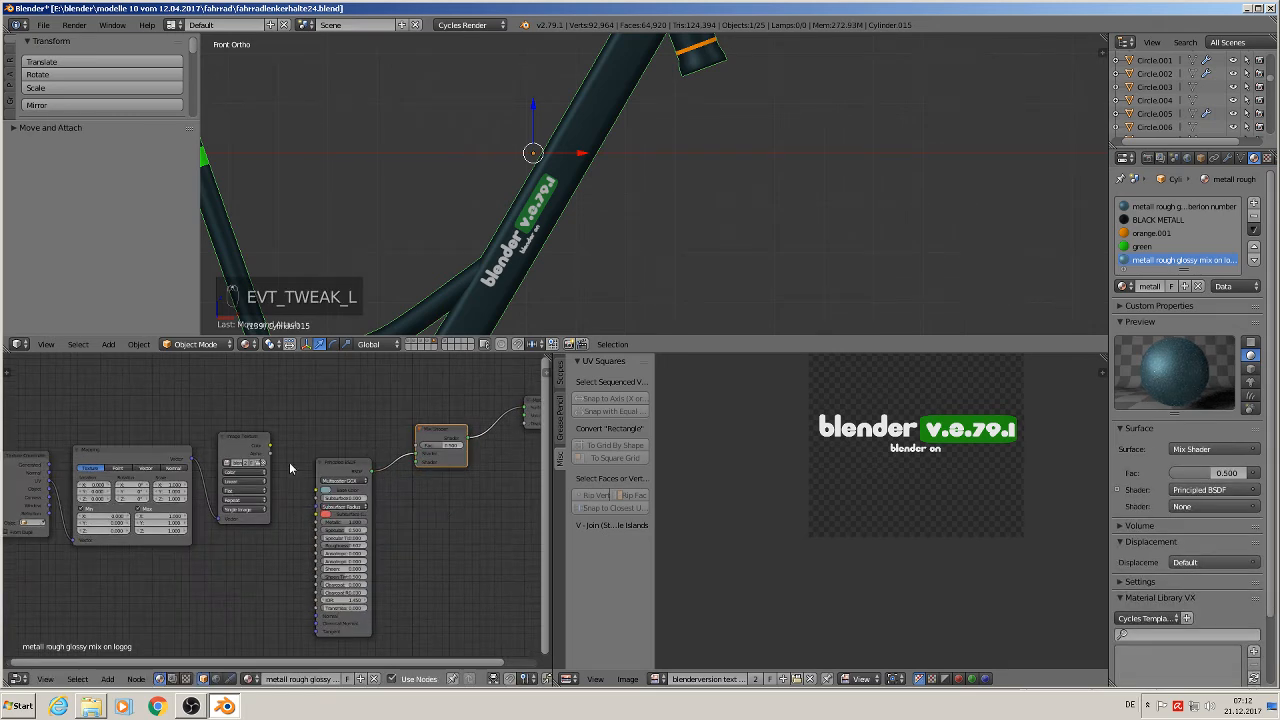
{"action": "left_click_drag", "start_coordinate": [270, 445], "coordinate": [415, 453]}
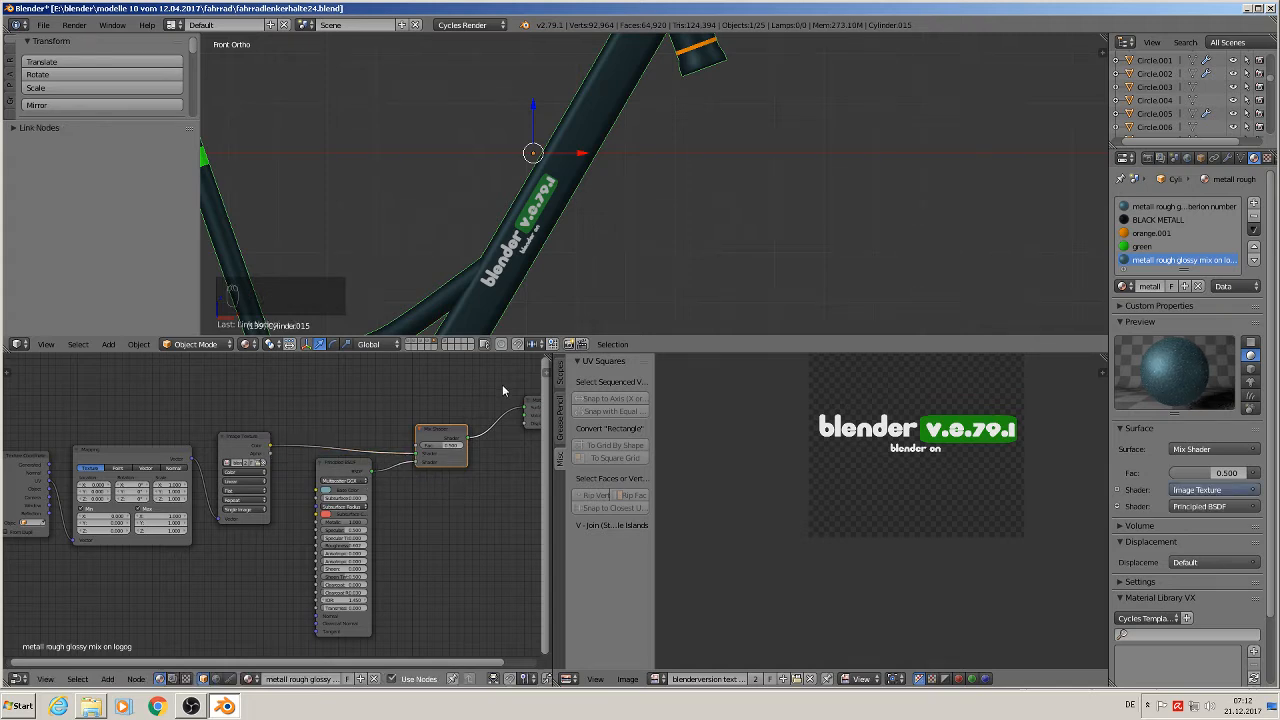
Return the frame to Edit Mode and select the band of long faces on the front of the head tube
{"action": "middle_click_drag", "start_coordinate": [589, 271], "coordinate": [577, 320]}
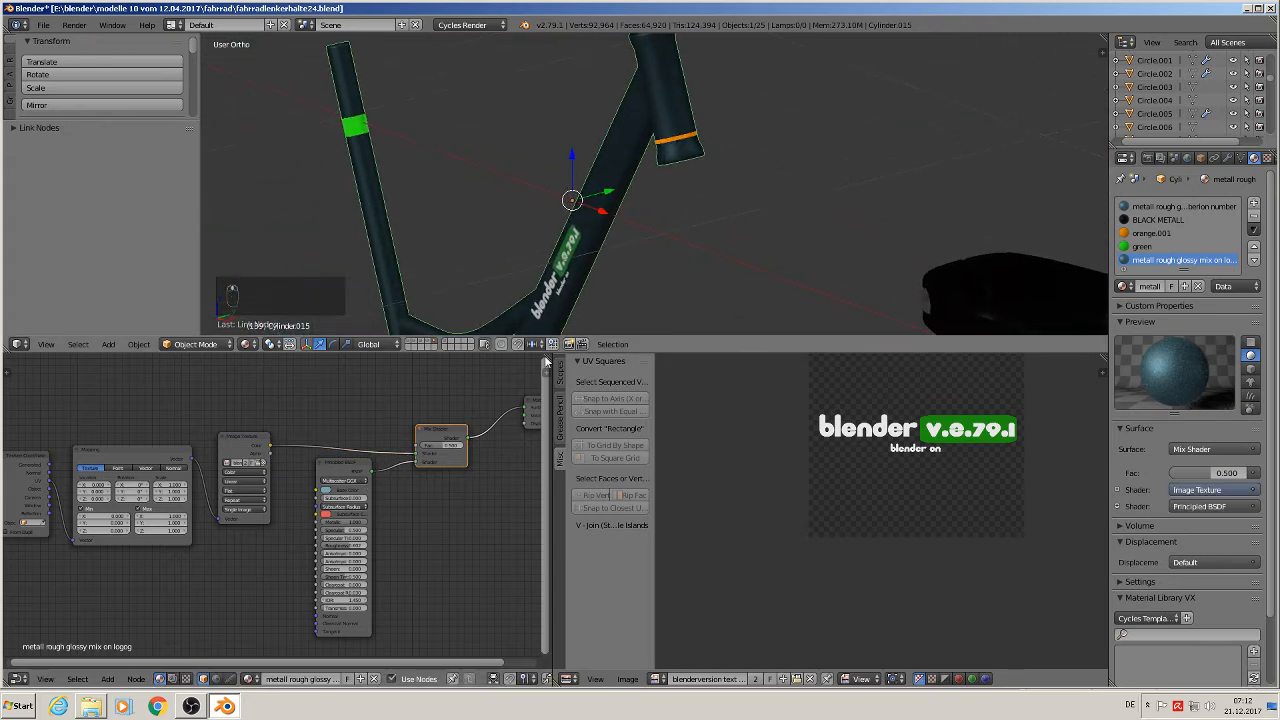
{"action": "middle_click_drag", "start_coordinate": [356, 538], "coordinate": [367, 591]}
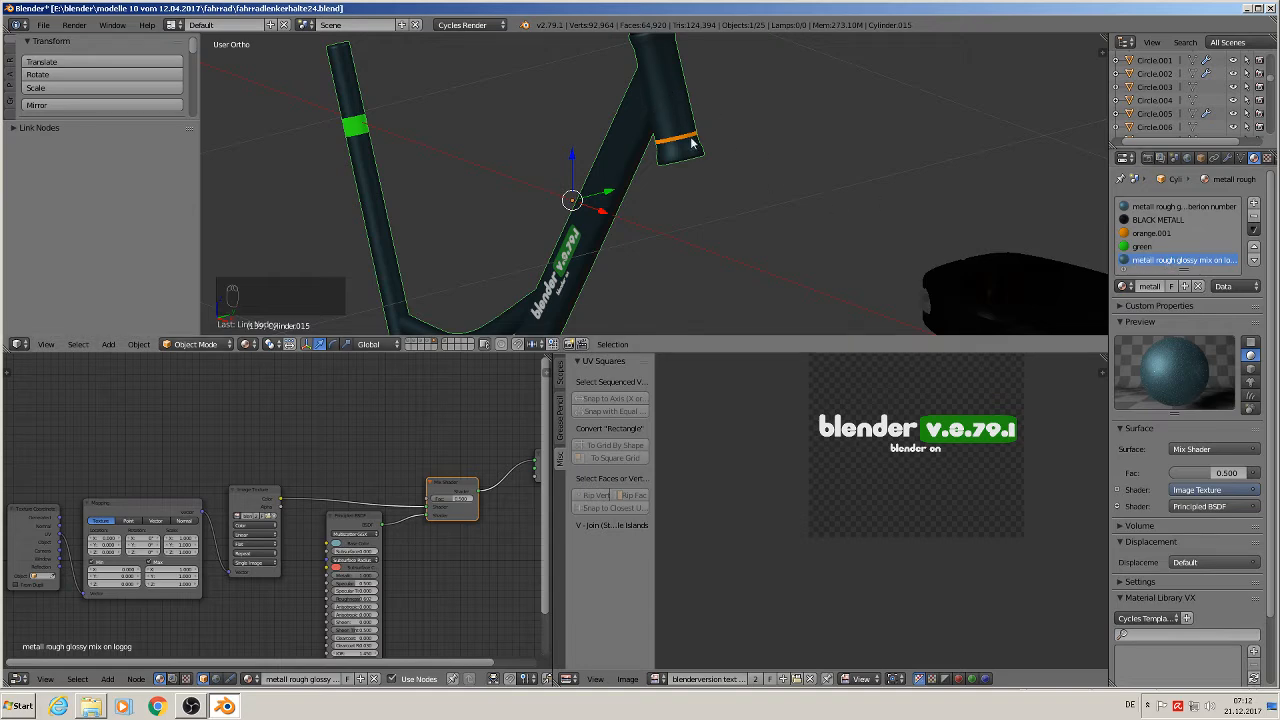
{"action": "middle_click_drag", "start_coordinate": [711, 228], "coordinate": [677, 226]}
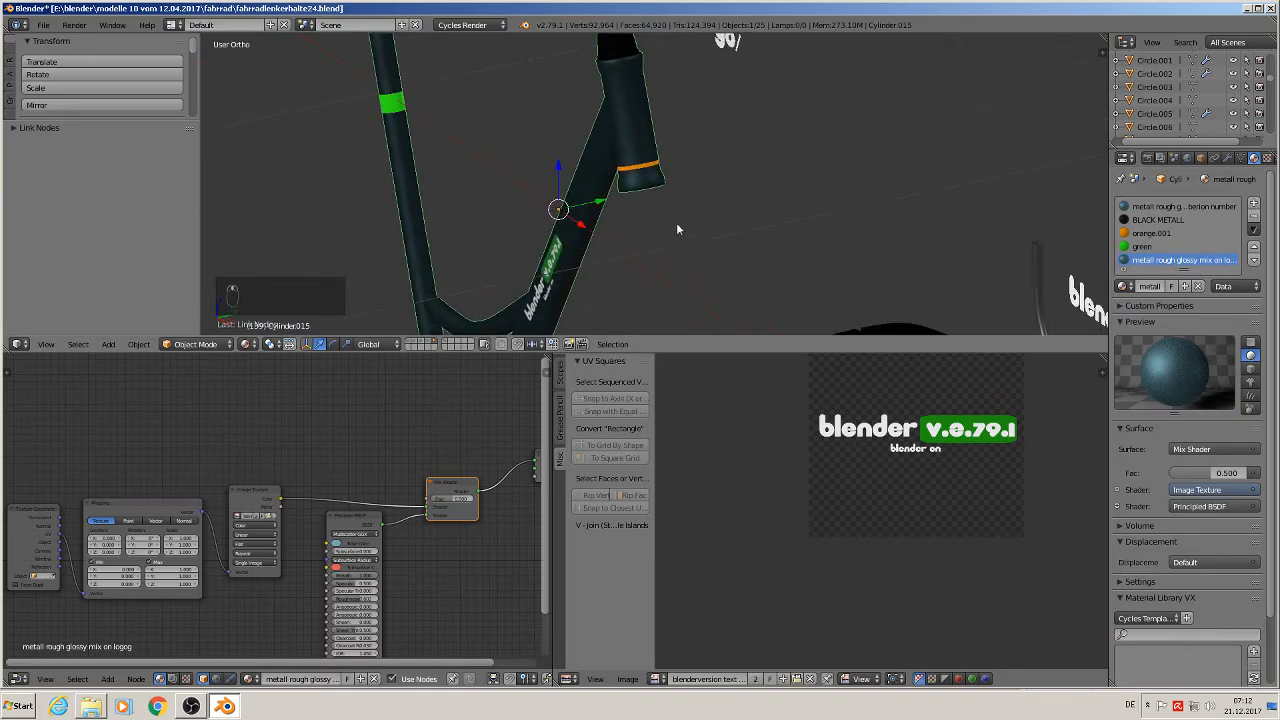
{"action": "key", "text": "Tab"}
{"action": "scroll", "coordinate": [657, 119], "scroll_direction": "up", "scroll_amount": 3}
{"action": "middle_click_drag", "start_coordinate": [654, 118], "coordinate": [598, 128]}
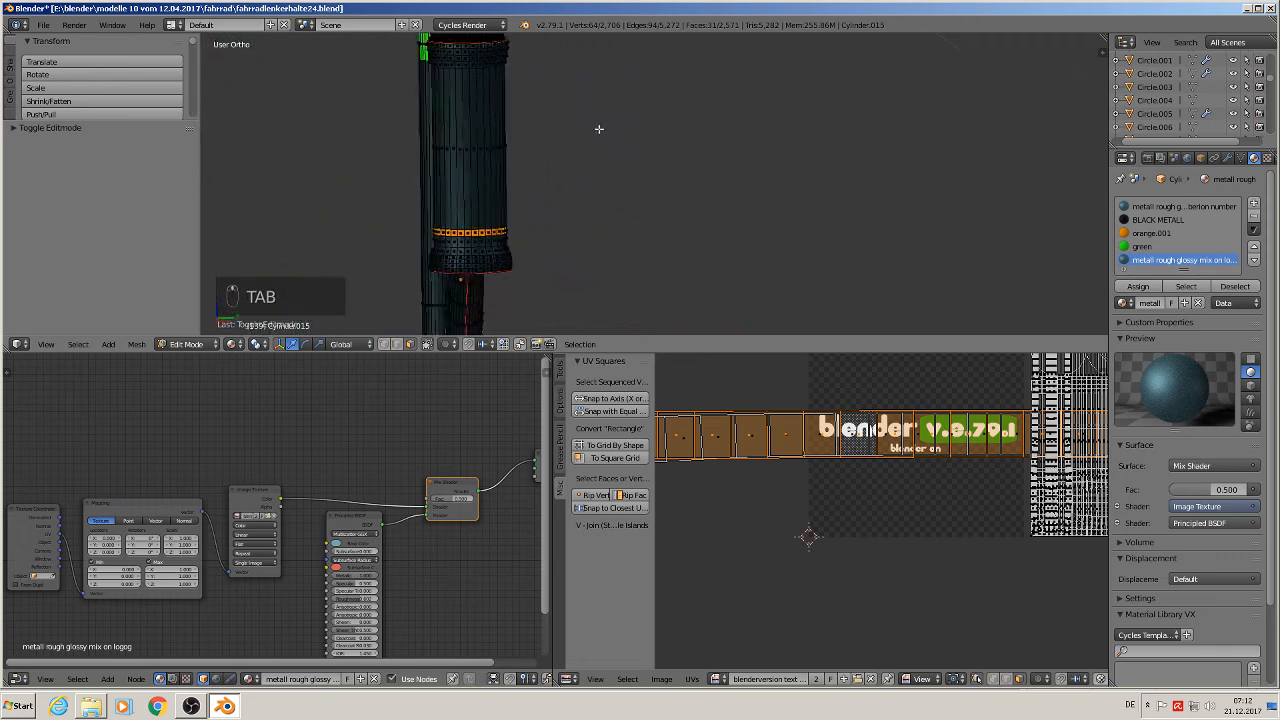
{"action": "right_click", "coordinate": [436, 142], "text": "alt"}
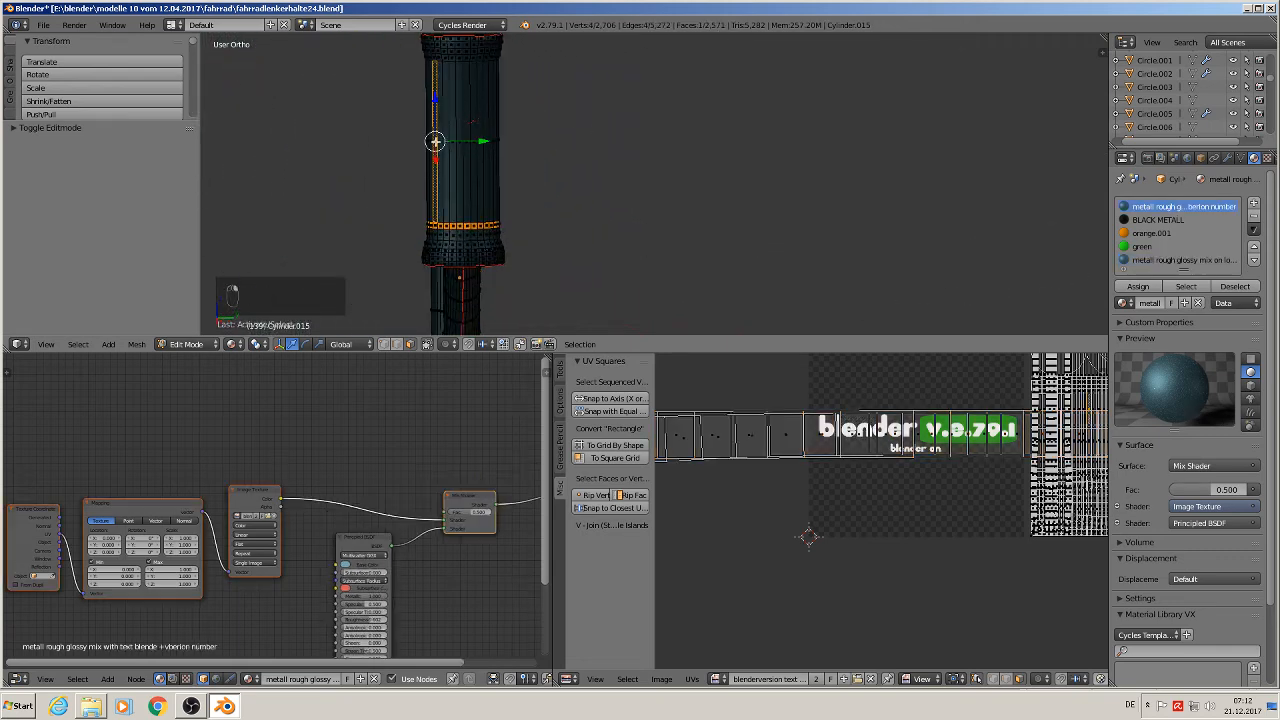
{"action": "right_click", "coordinate": [484, 141], "text": "ctrl+shift"}
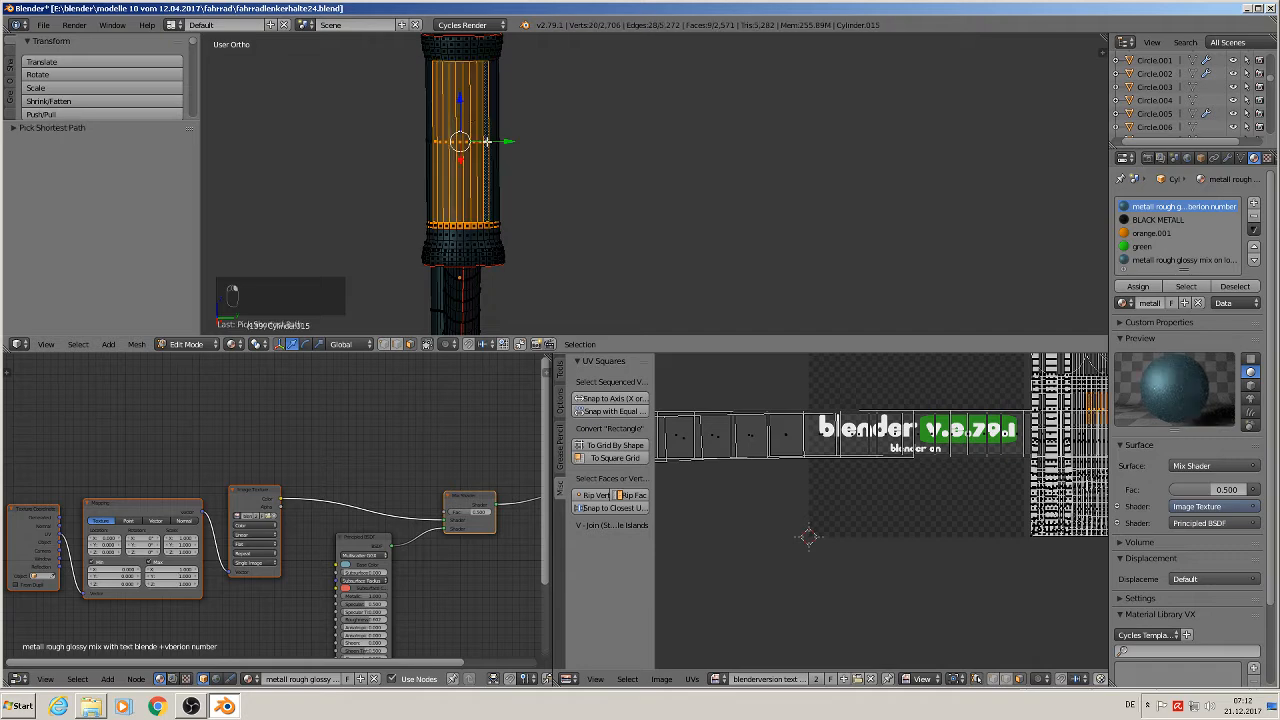
Move the head tube faces' UV island out of the crowded layout to the empty area below the version text image
{"action": "scroll", "coordinate": [986, 492], "scroll_direction": "down", "scroll_amount": 3}
{"action": "middle_click_drag", "start_coordinate": [1041, 470], "coordinate": [852, 448]}
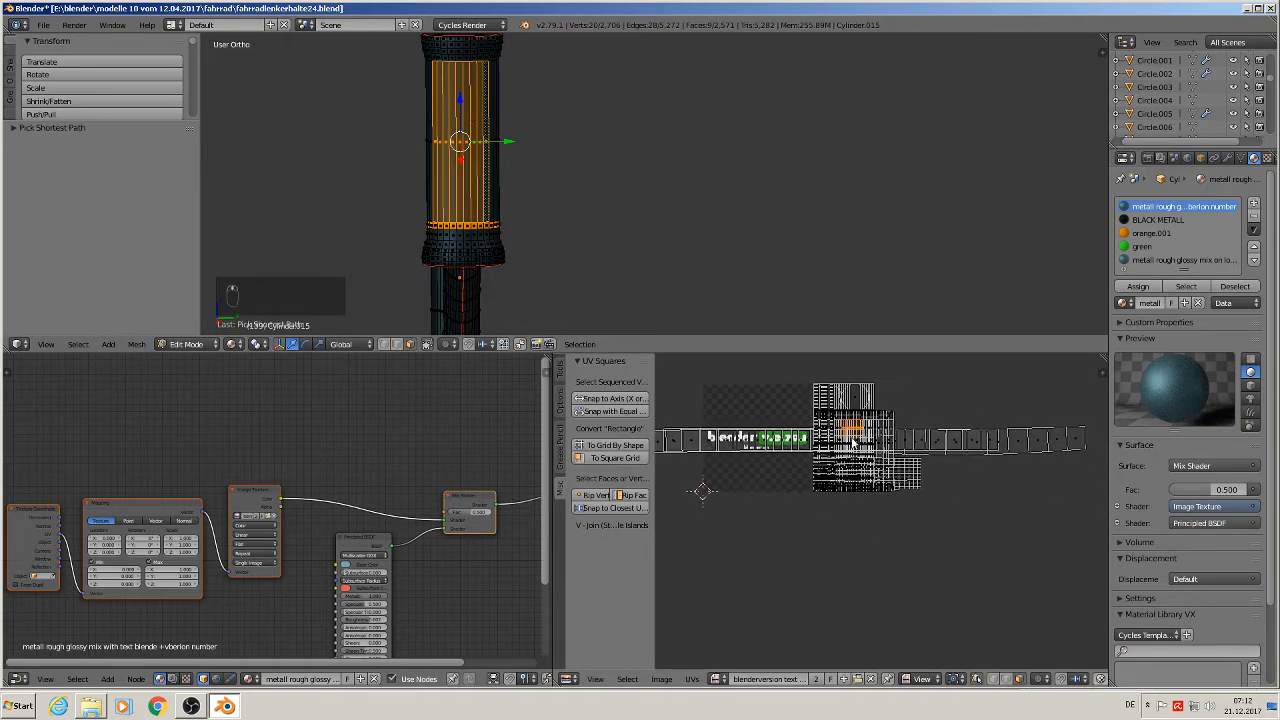
{"action": "scroll", "coordinate": [856, 426], "scroll_direction": "up", "scroll_amount": 1}
{"action": "key", "text": "g"}
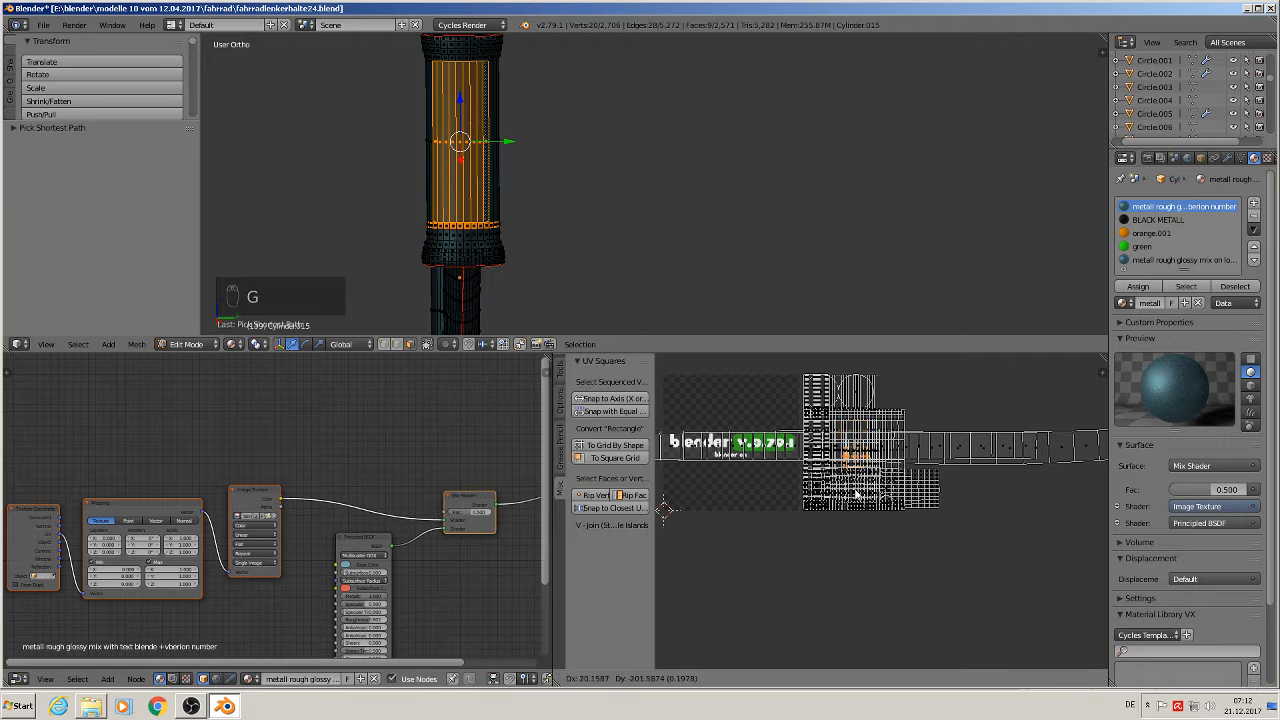
{"action": "left_click", "coordinate": [748, 548]}
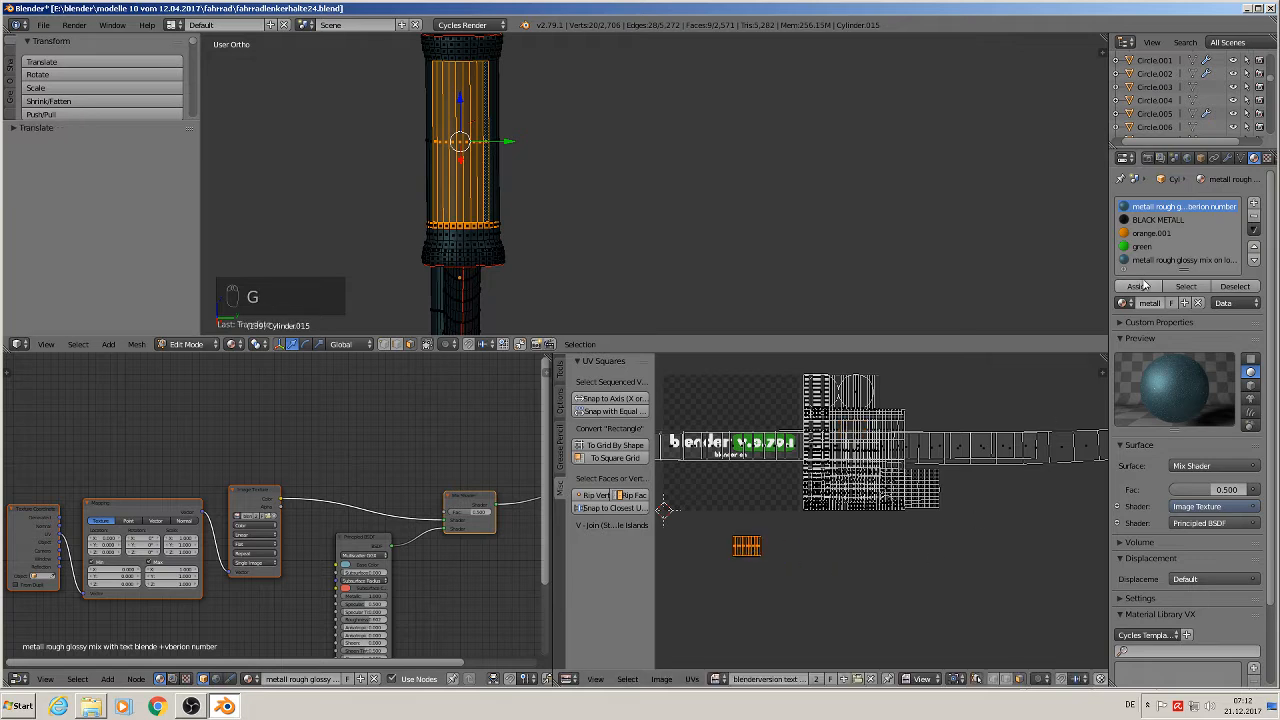
Assign the existing material "metall rough glossy mix on logog" to the selected front faces of the frame's head tube
{"action": "left_click", "coordinate": [1180, 260]}
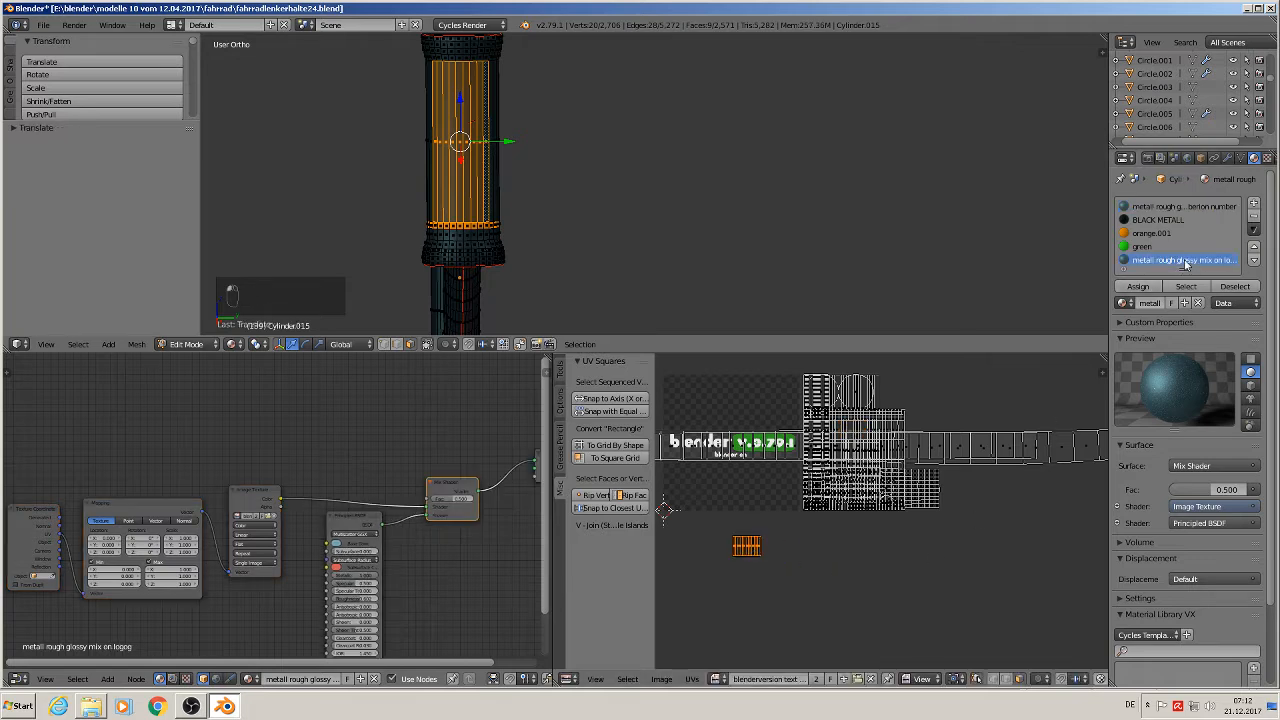
{"action": "left_click", "coordinate": [1142, 286]}
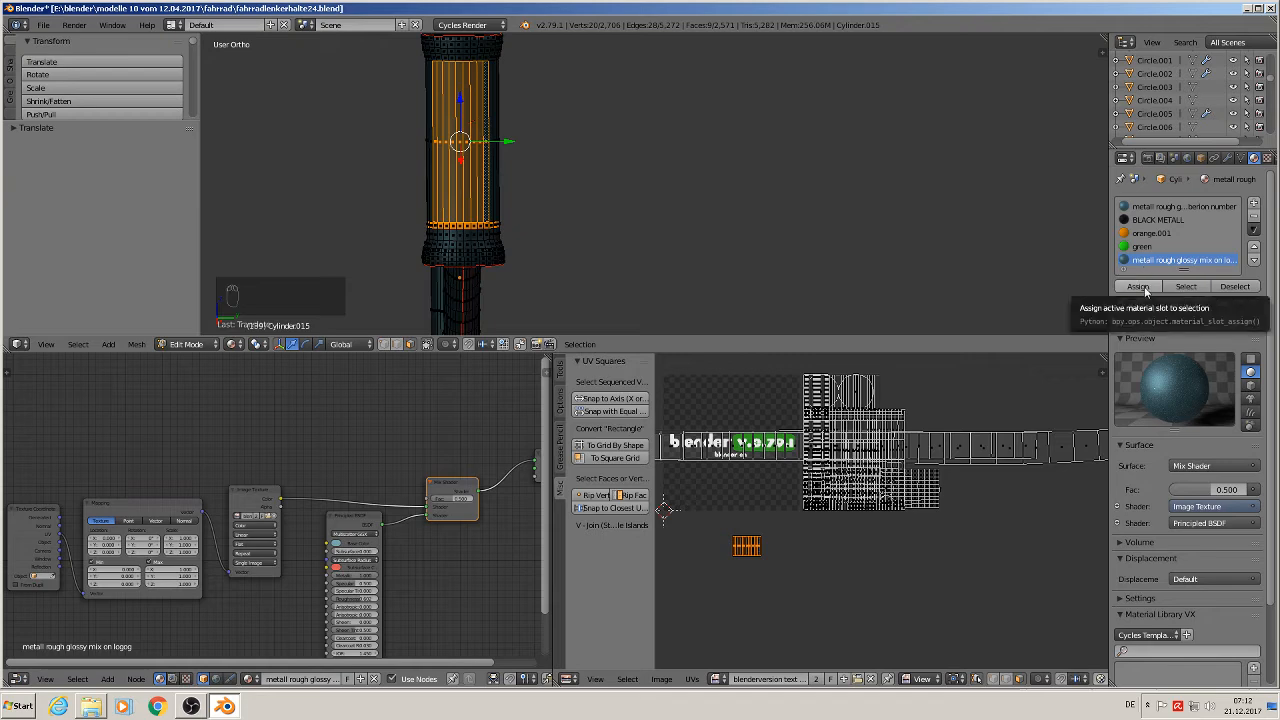
{"action": "left_click", "coordinate": [1140, 287]}
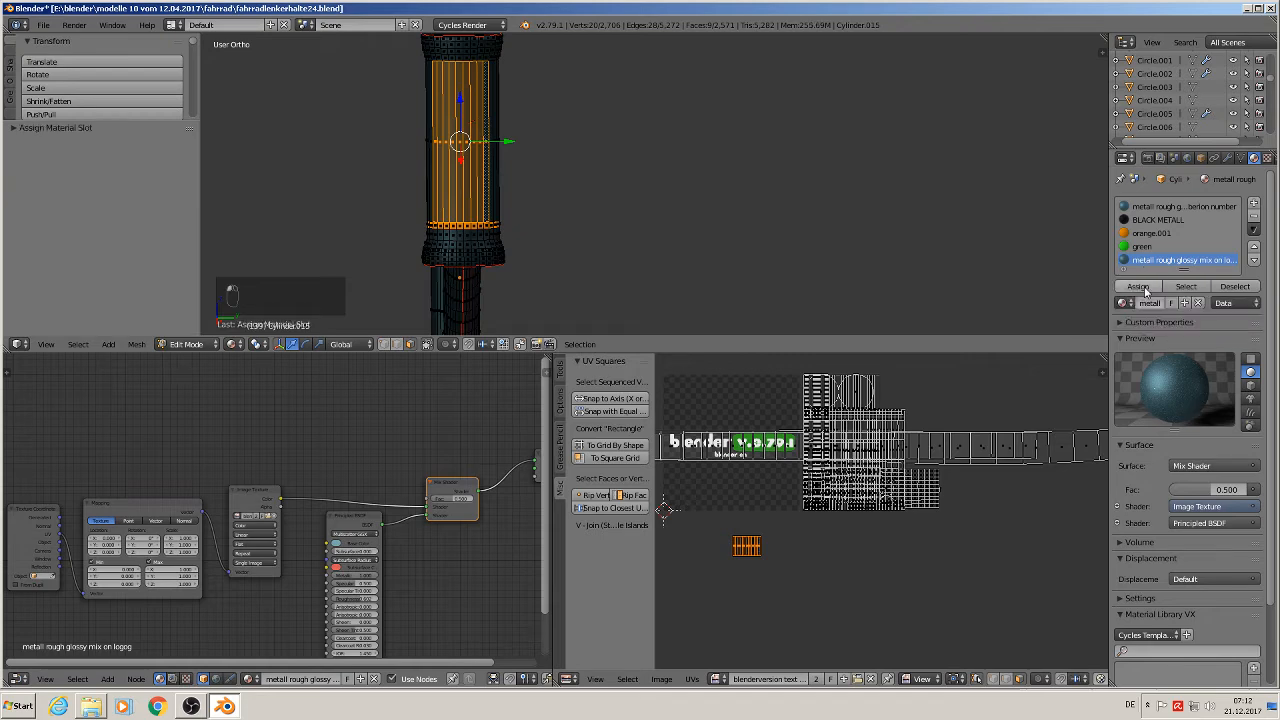
Show blendersymbol1 weis.png in the UV editor and move the selected UV island onto the centre of the logo
{"action": "middle_click_drag", "start_coordinate": [448, 544], "coordinate": [506, 486]}
{"action": "scroll", "coordinate": [432, 462], "scroll_direction": "up", "scroll_amount": 1}
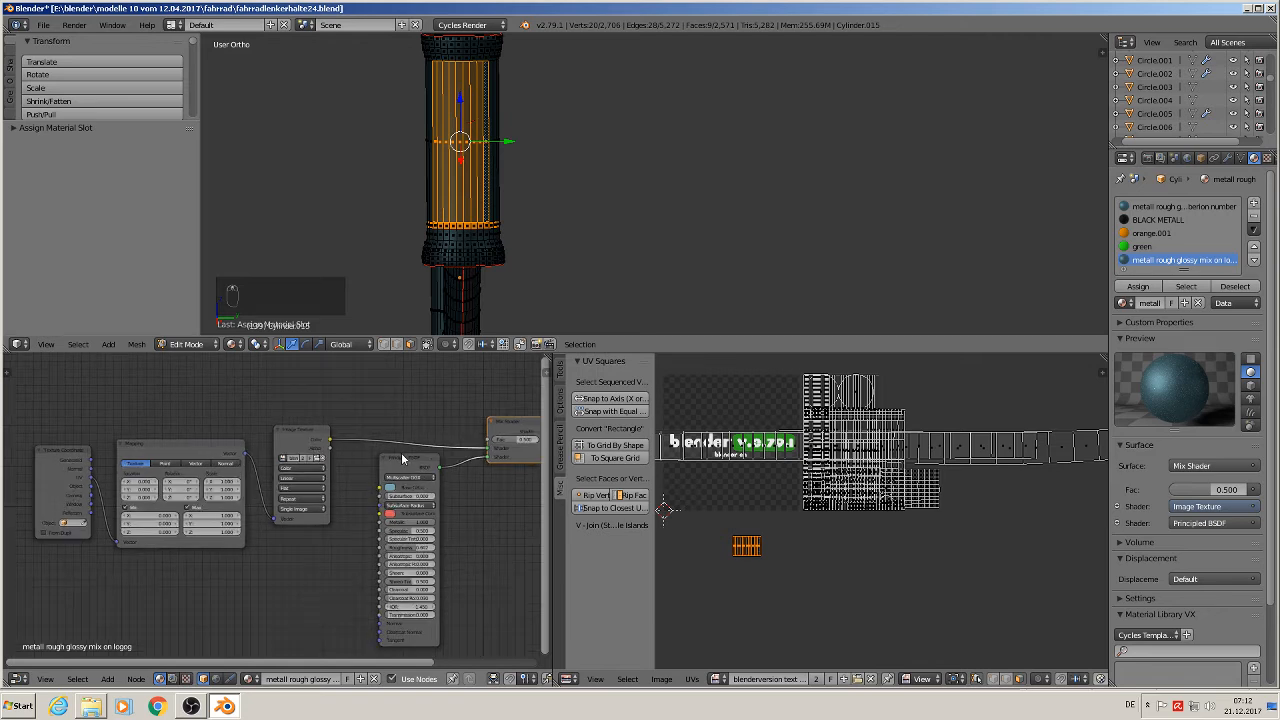
{"action": "middle_click_drag", "start_coordinate": [402, 458], "coordinate": [394, 468]}
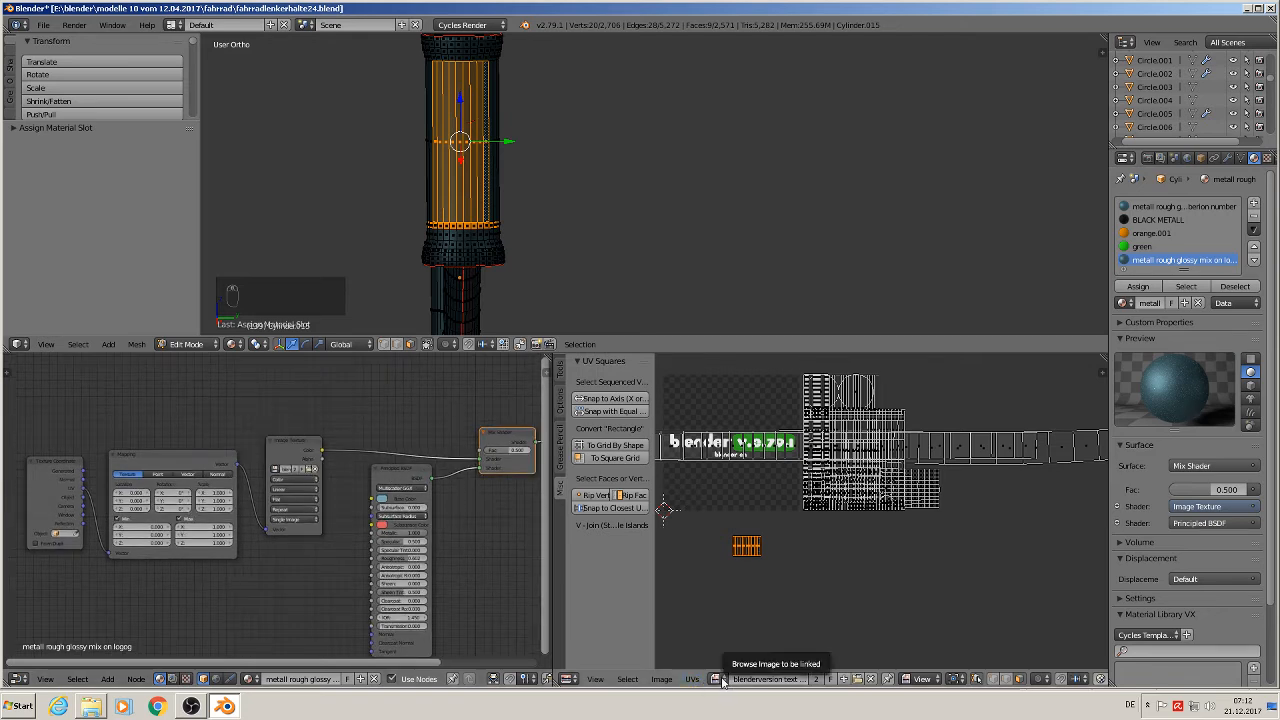
{"action": "left_click", "coordinate": [719, 679]}
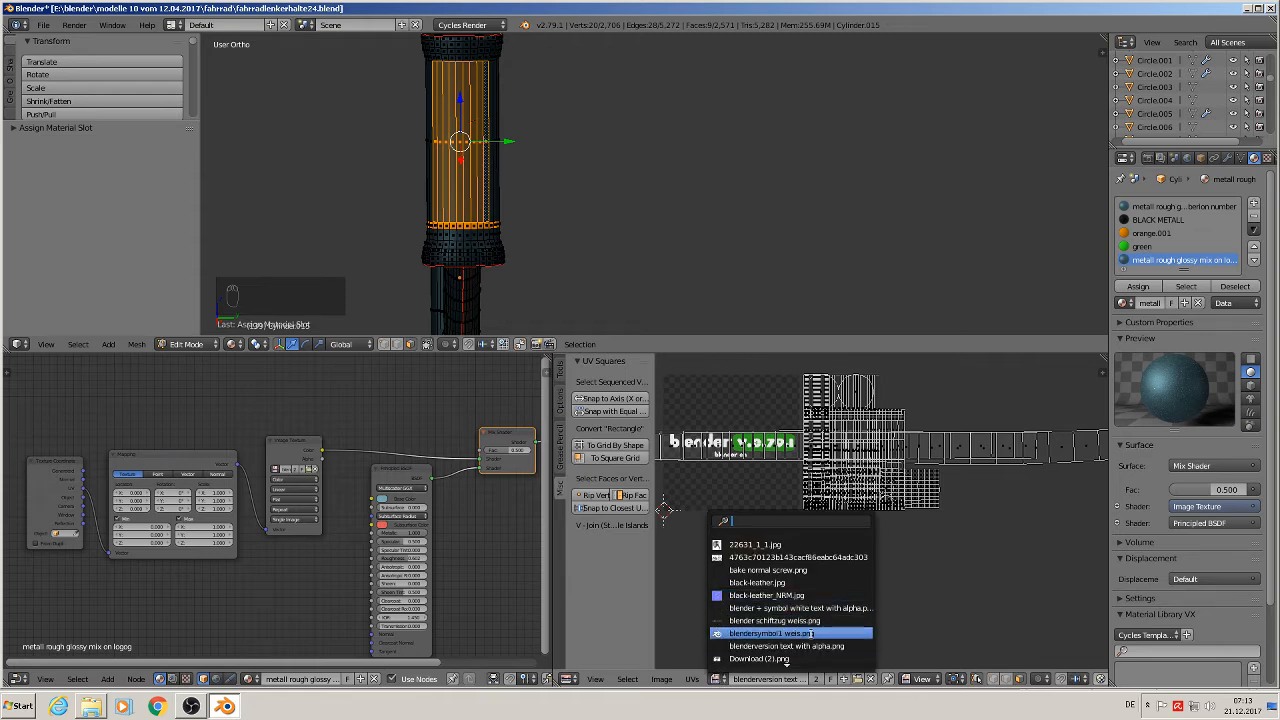
{"action": "left_click", "coordinate": [810, 633]}
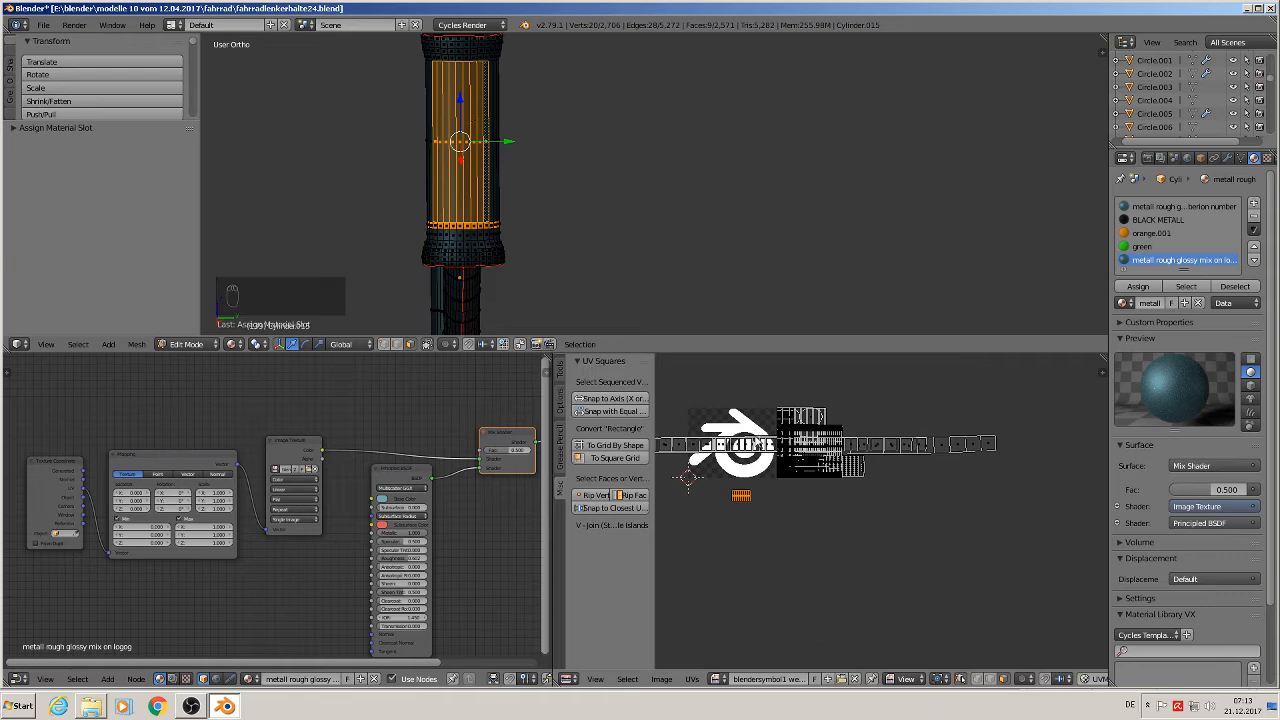
{"action": "middle_click_drag", "start_coordinate": [850, 550], "coordinate": [946, 601]}
{"action": "scroll", "coordinate": [946, 601], "scroll_direction": "up", "scroll_amount": 2}
{"action": "middle_click_drag", "start_coordinate": [861, 576], "coordinate": [925, 651]}
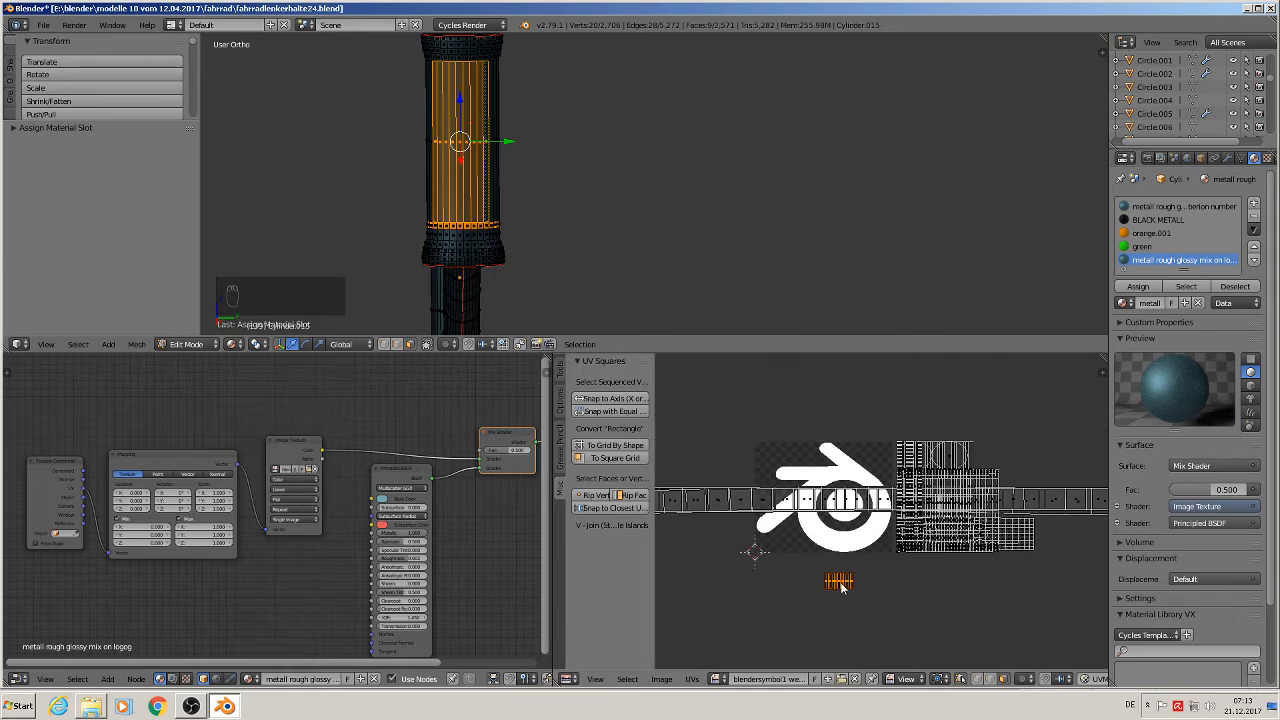
{"action": "key", "text": "g"}
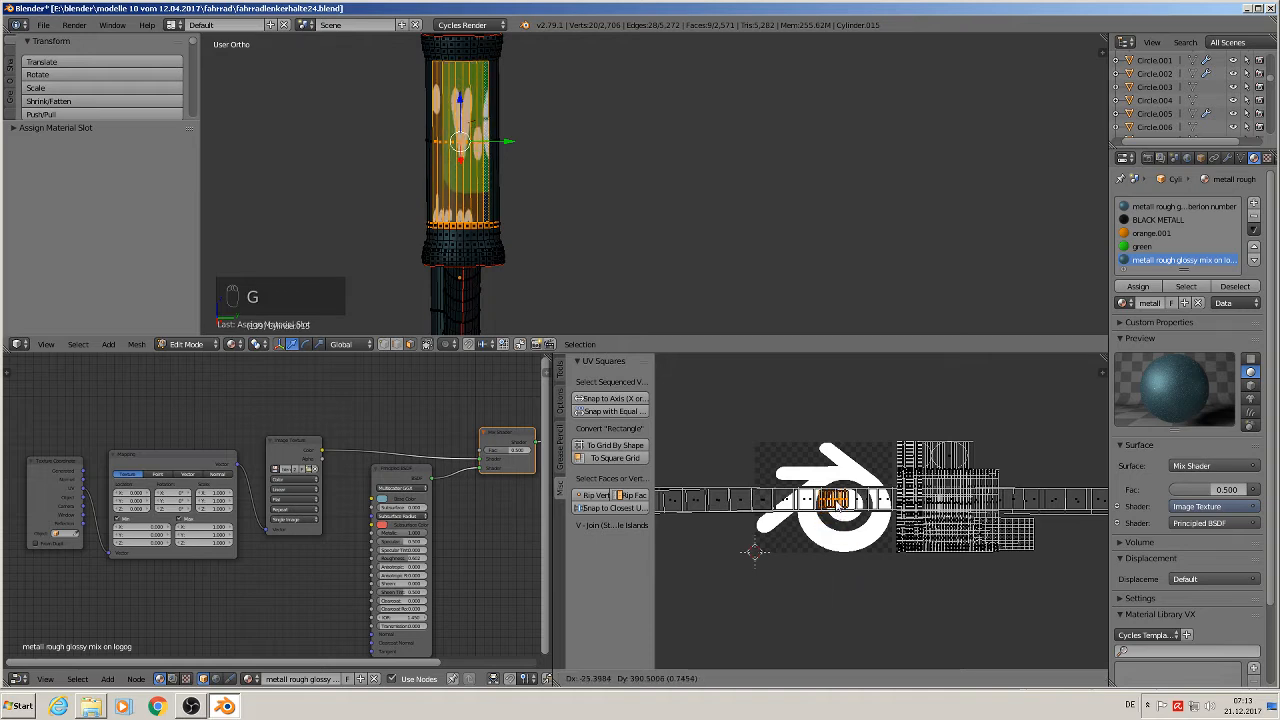
{"action": "left_click", "coordinate": [838, 503]}
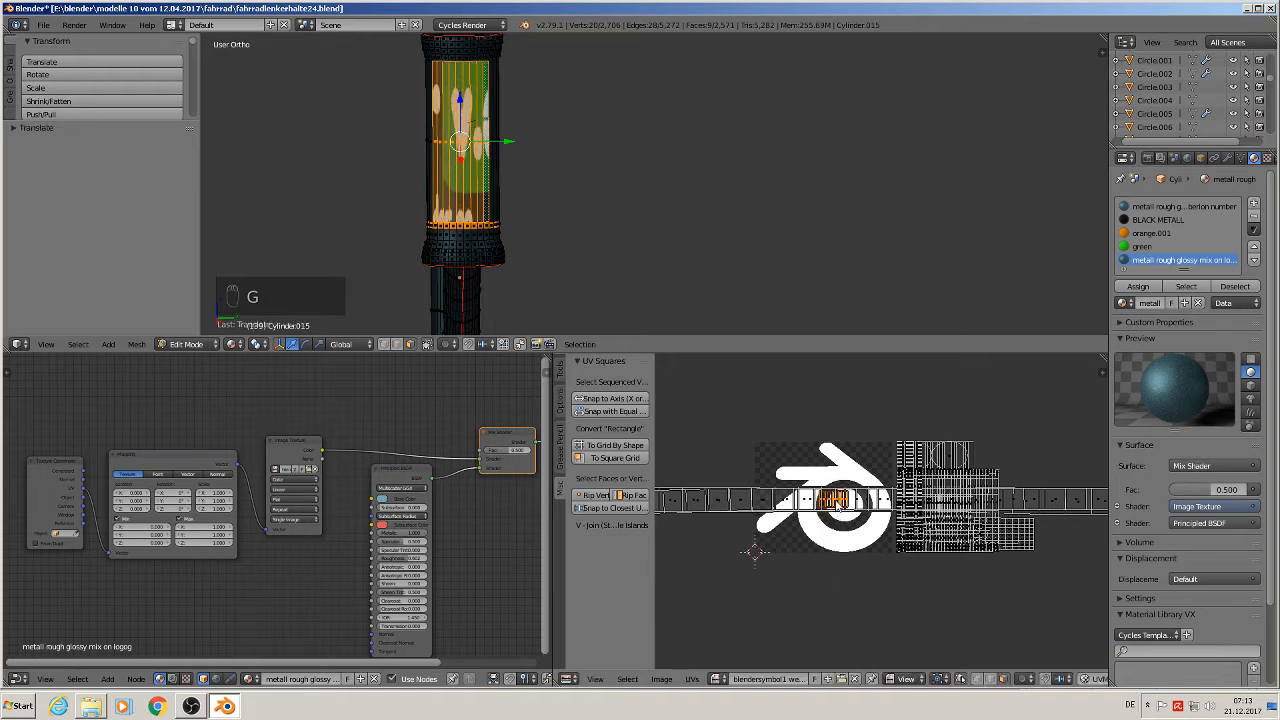
Reassign the logo material to the selected faces and load blendersymbol1 weis.png from the textures folder into its Image Texture node
{"action": "left_click", "coordinate": [1138, 287]}
{"action": "scroll", "coordinate": [300, 507], "scroll_direction": "up", "scroll_amount": 1}
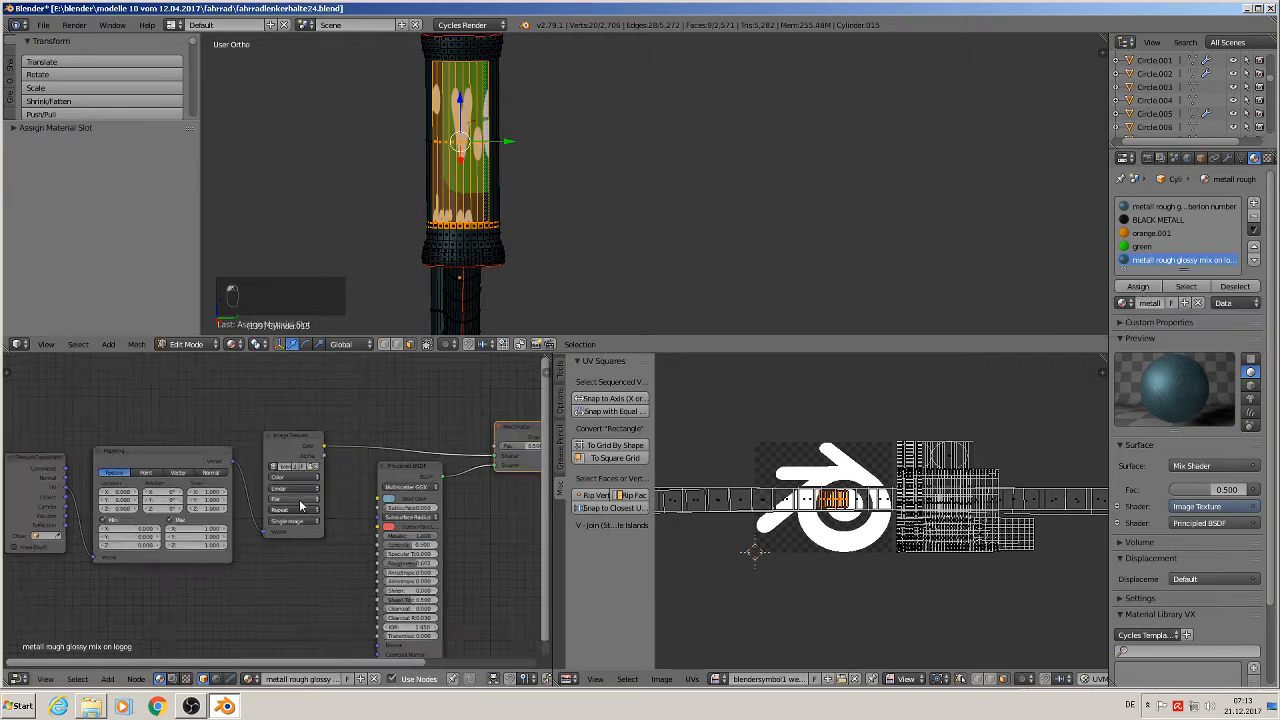
{"action": "scroll", "coordinate": [300, 507], "scroll_direction": "up", "scroll_amount": 5}
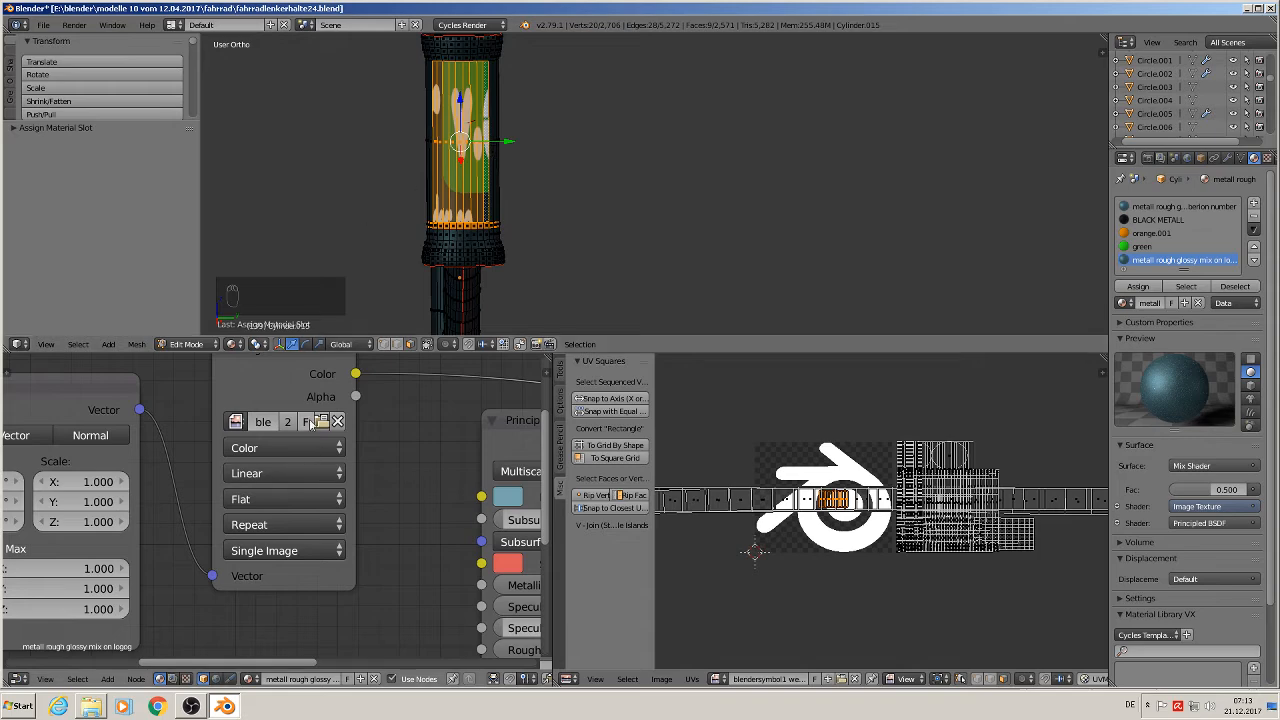
{"action": "middle_click_drag", "start_coordinate": [323, 427], "coordinate": [330, 480]}
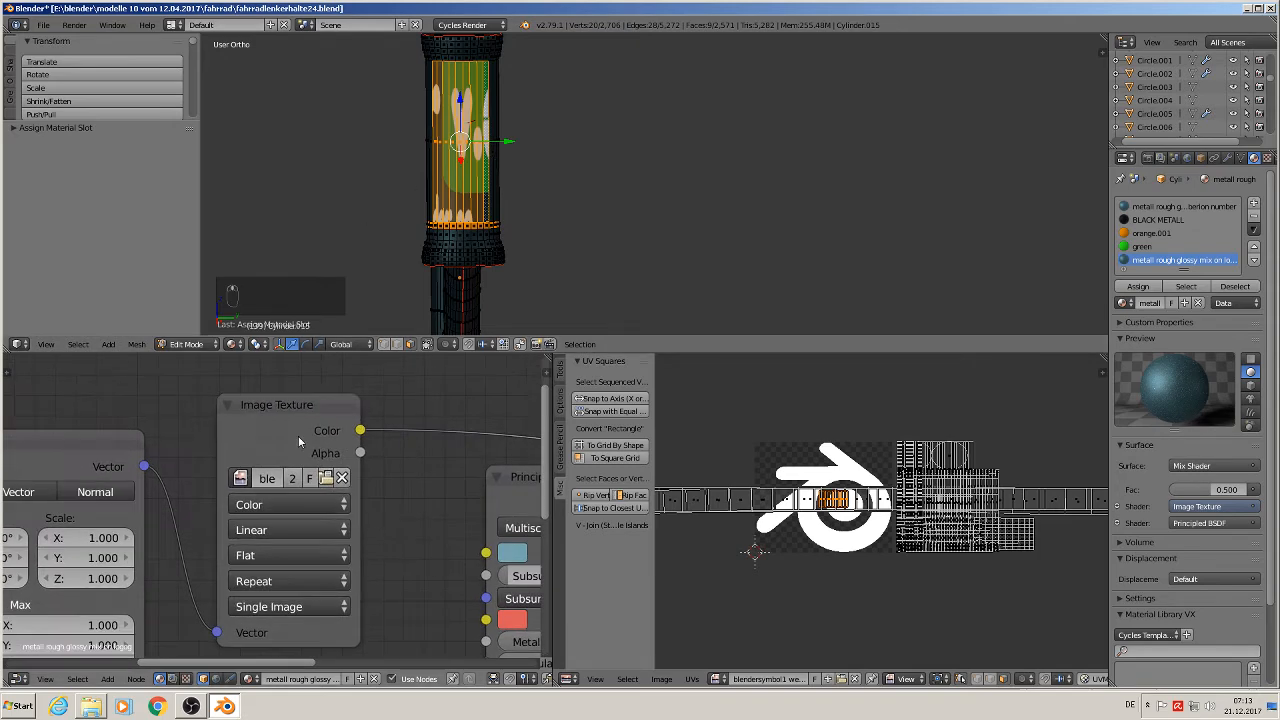
{"action": "left_click", "coordinate": [326, 478]}
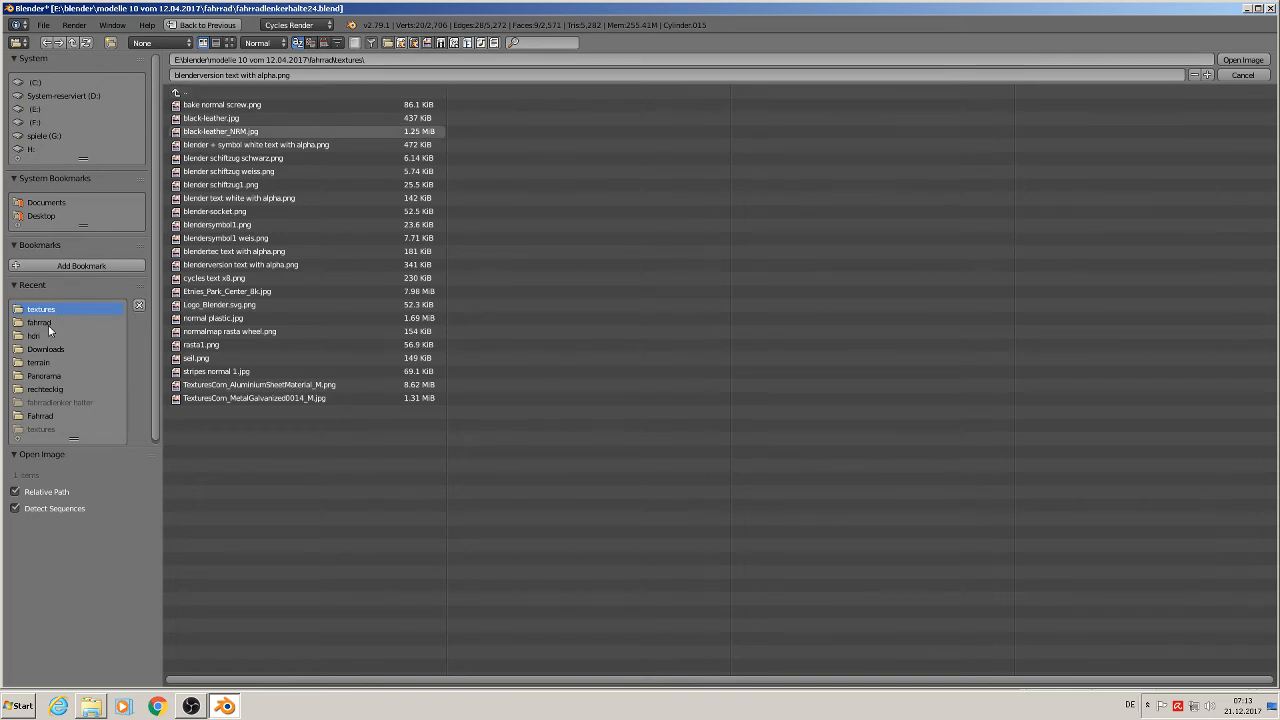
{"action": "left_click", "coordinate": [229, 42]}
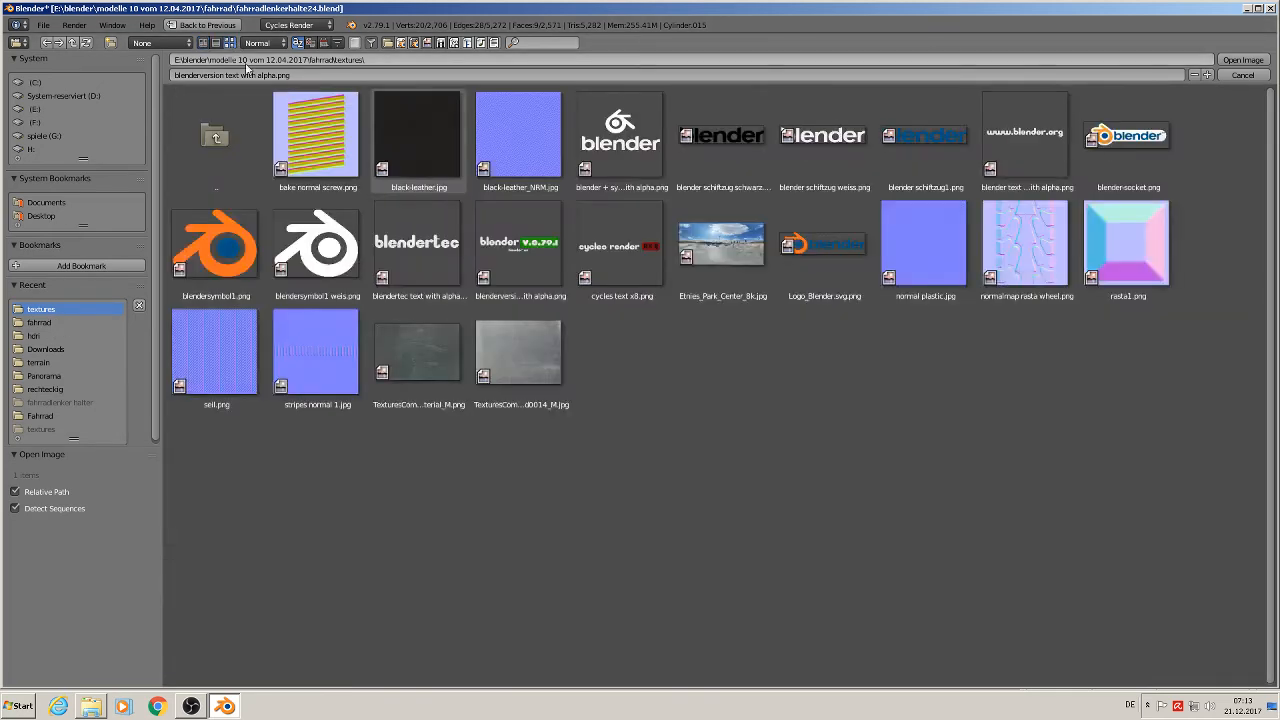
{"action": "double_click", "coordinate": [330, 256]}
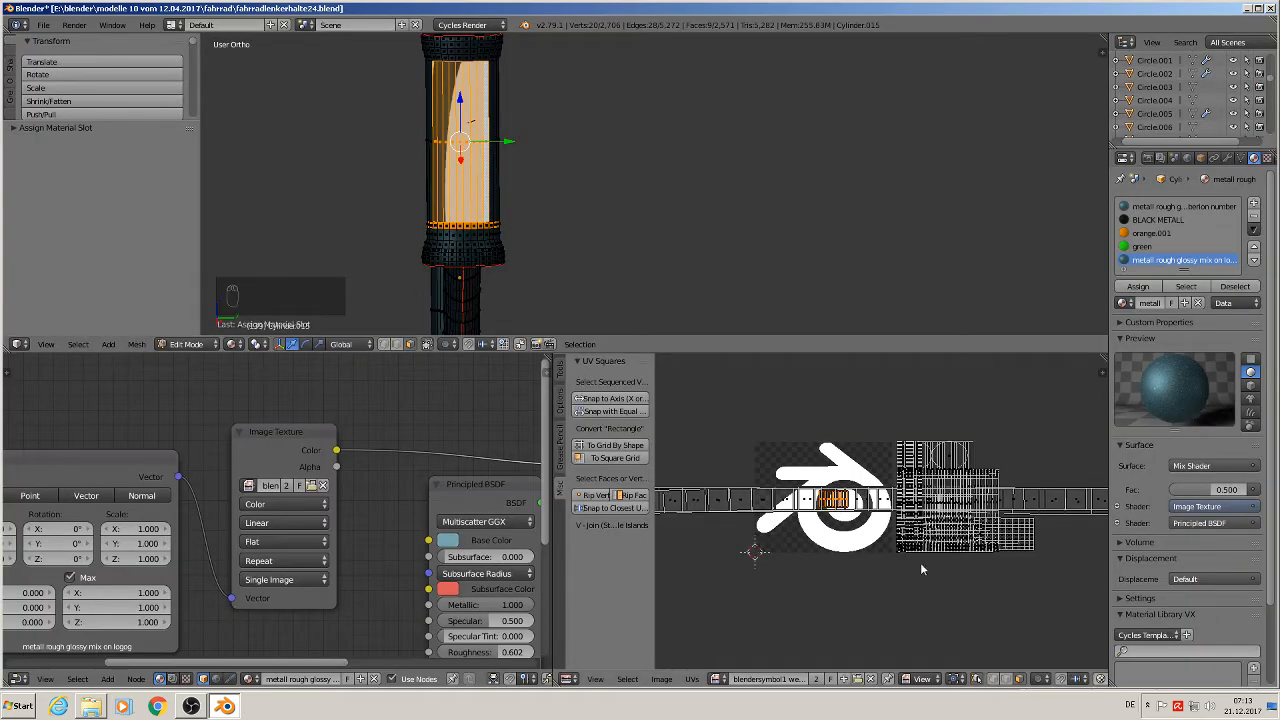
Scale the UV island up beyond the logo image, narrow it along X to correct the proportions, and enlarge it slightly again
{"action": "key", "text": "s"}
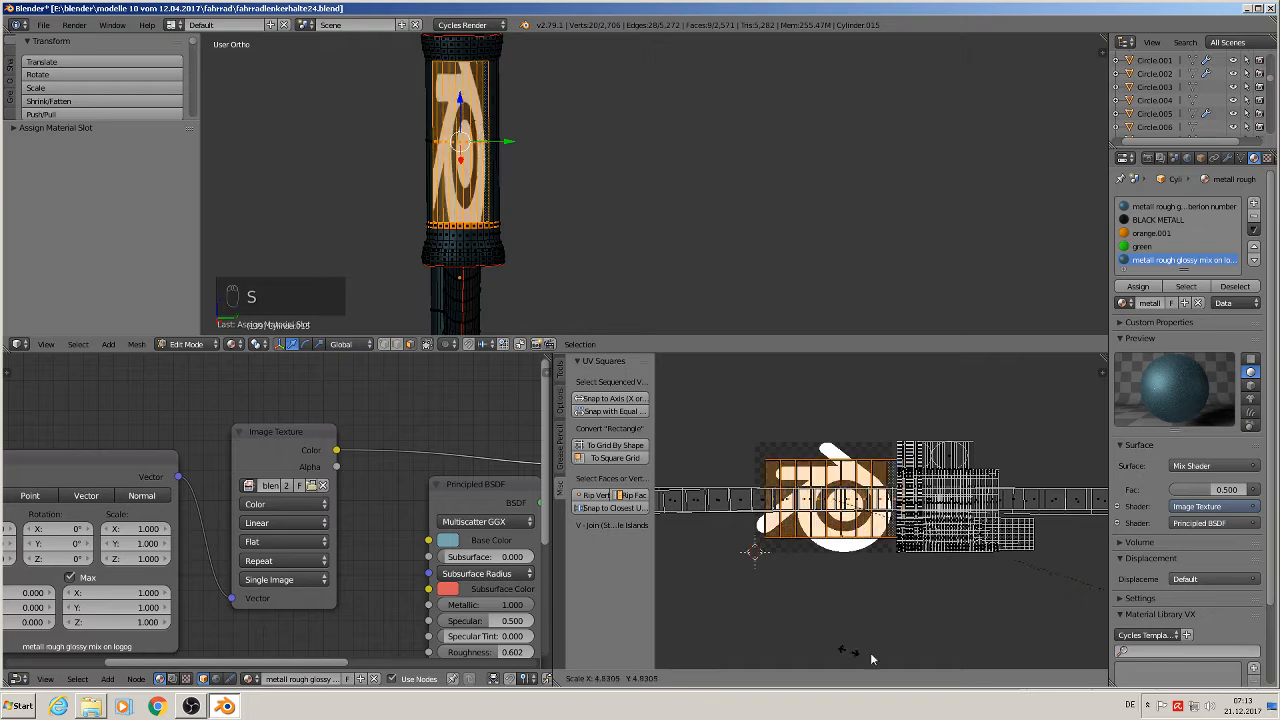
{"action": "left_click", "coordinate": [963, 530]}
{"action": "middle_click_drag", "start_coordinate": [586, 77], "coordinate": [560, 115]}
{"action": "middle_click_drag", "start_coordinate": [714, 218], "coordinate": [741, 220]}
{"action": "key", "text": "s"}
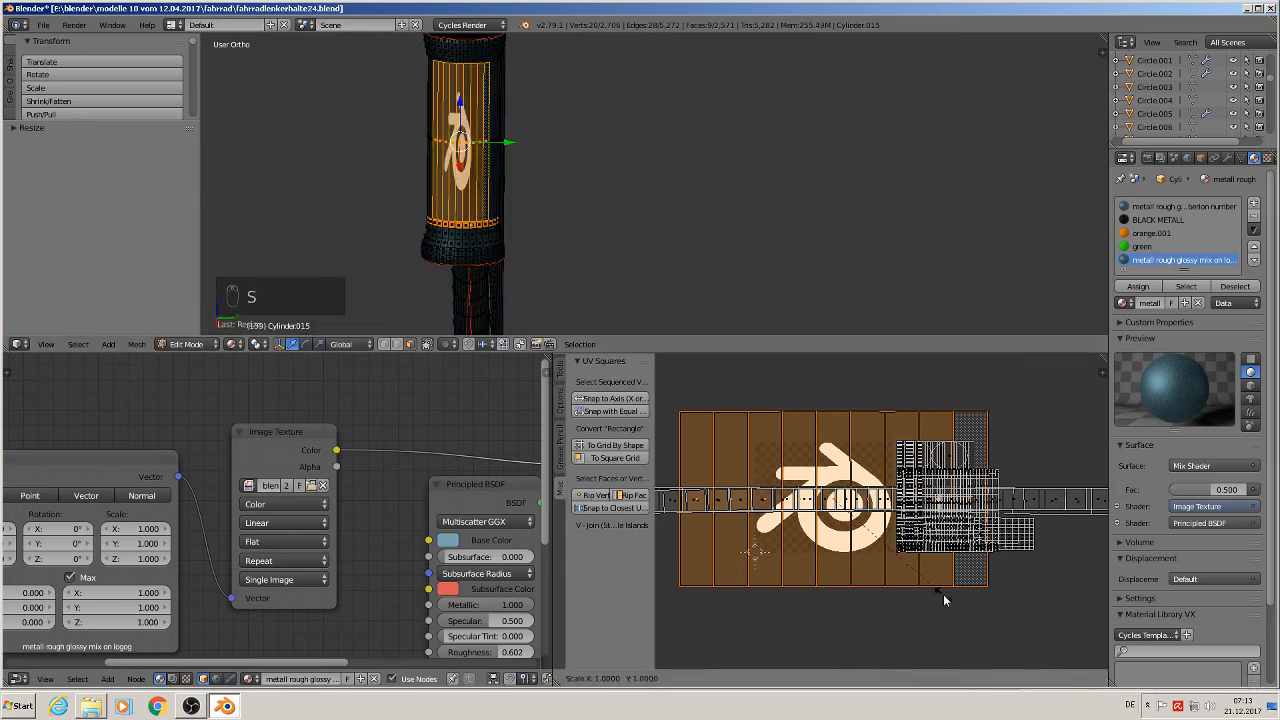
{"action": "key", "text": "x"}
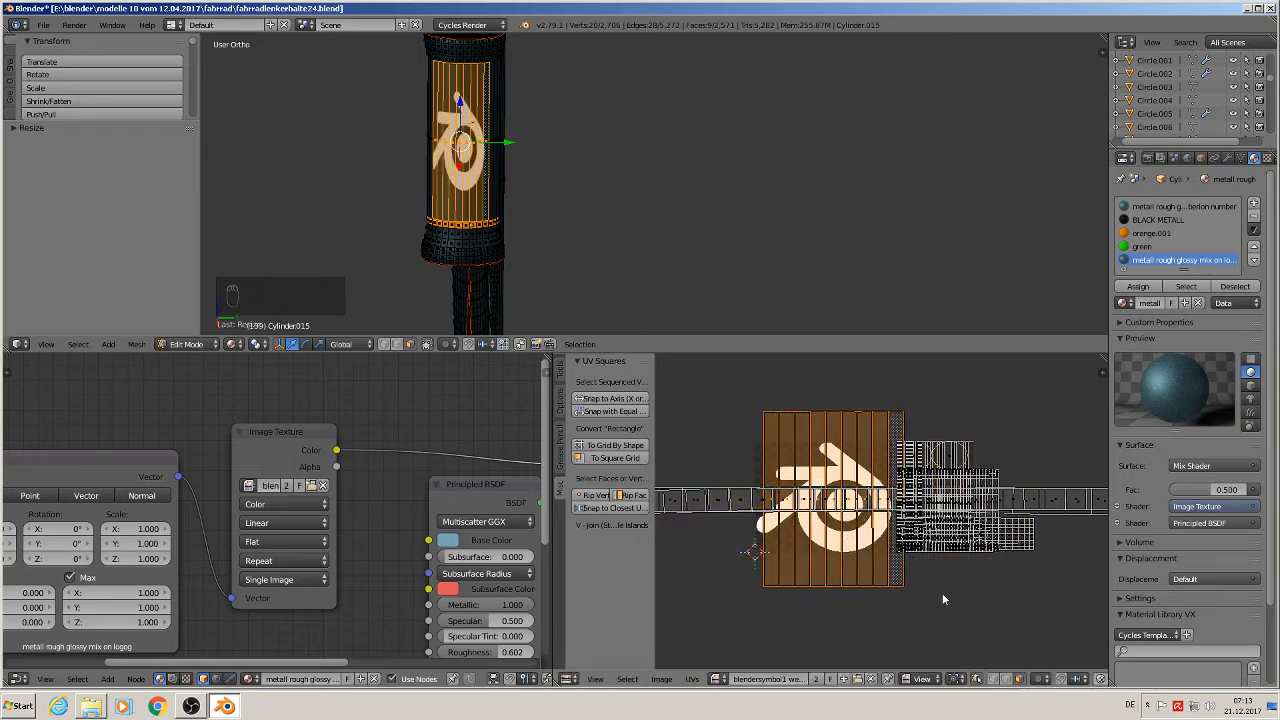
{"action": "key", "text": "s"}
{"action": "left_click", "coordinate": [1002, 591]}
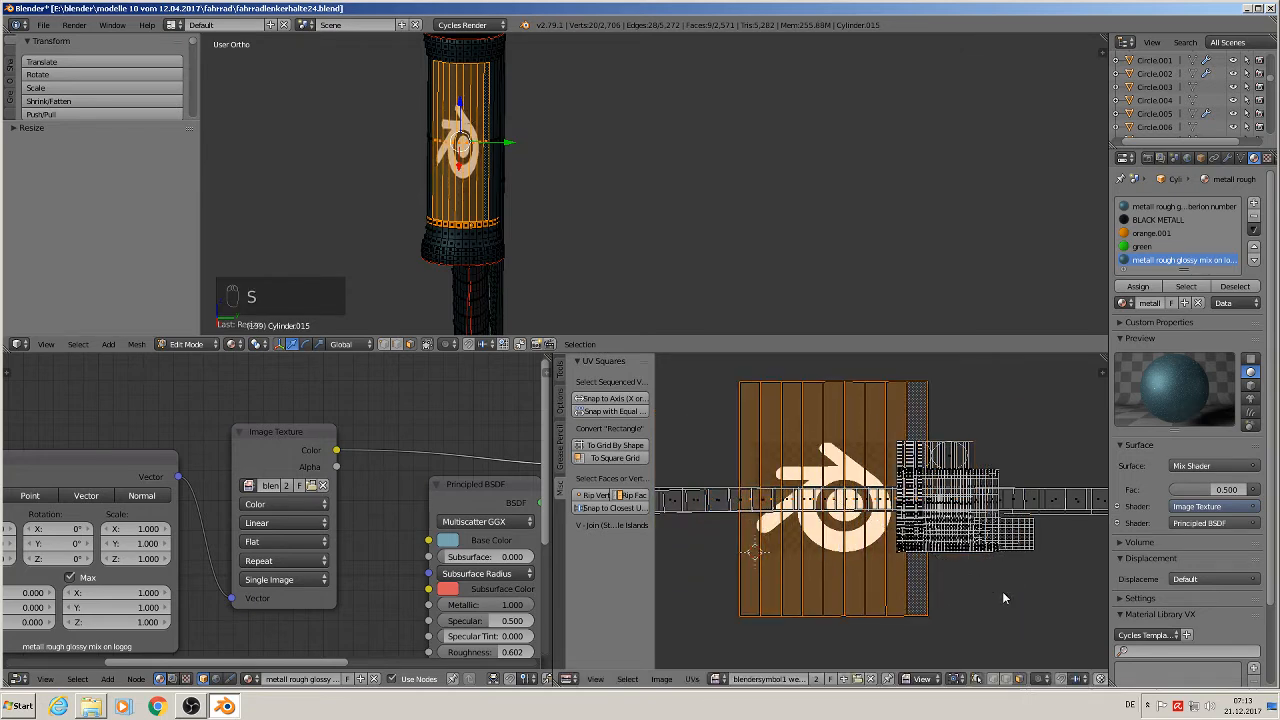
Narrow the UV island further along X, enlarge it uniformly, and shift it slightly sideways to centre a smaller logo on the head tube
{"action": "key", "text": "Tab"}
{"action": "middle_click_drag", "start_coordinate": [677, 244], "coordinate": [620, 243]}
{"action": "scroll", "coordinate": [650, 240], "scroll_direction": "up", "scroll_amount": 5}
{"action": "key", "text": "Tab"}
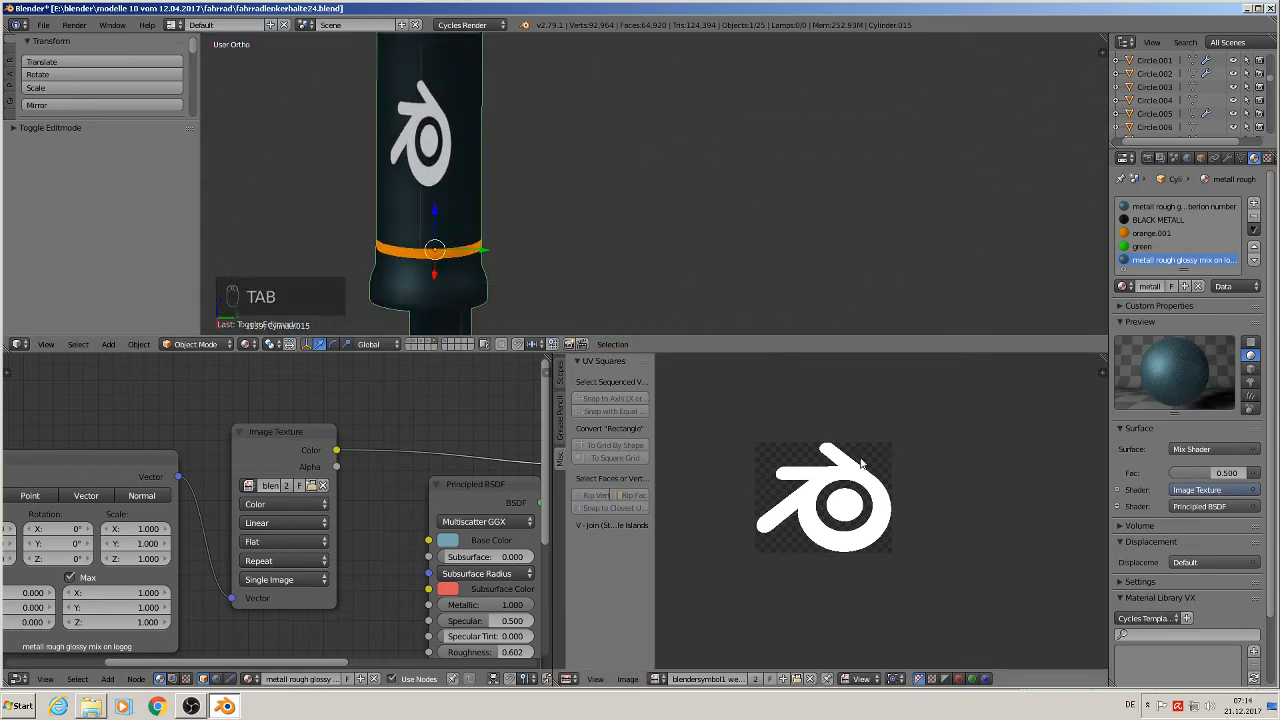
{"action": "key", "text": "Tab"}
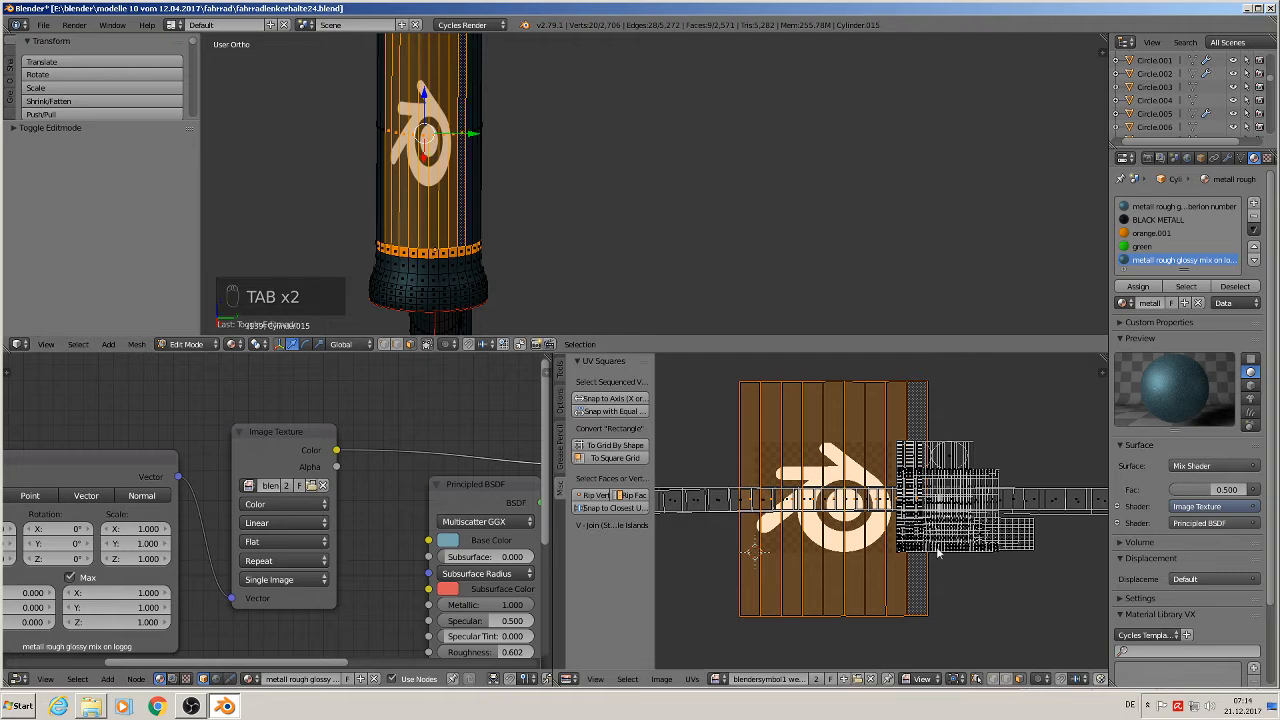
{"action": "key", "text": "s"}
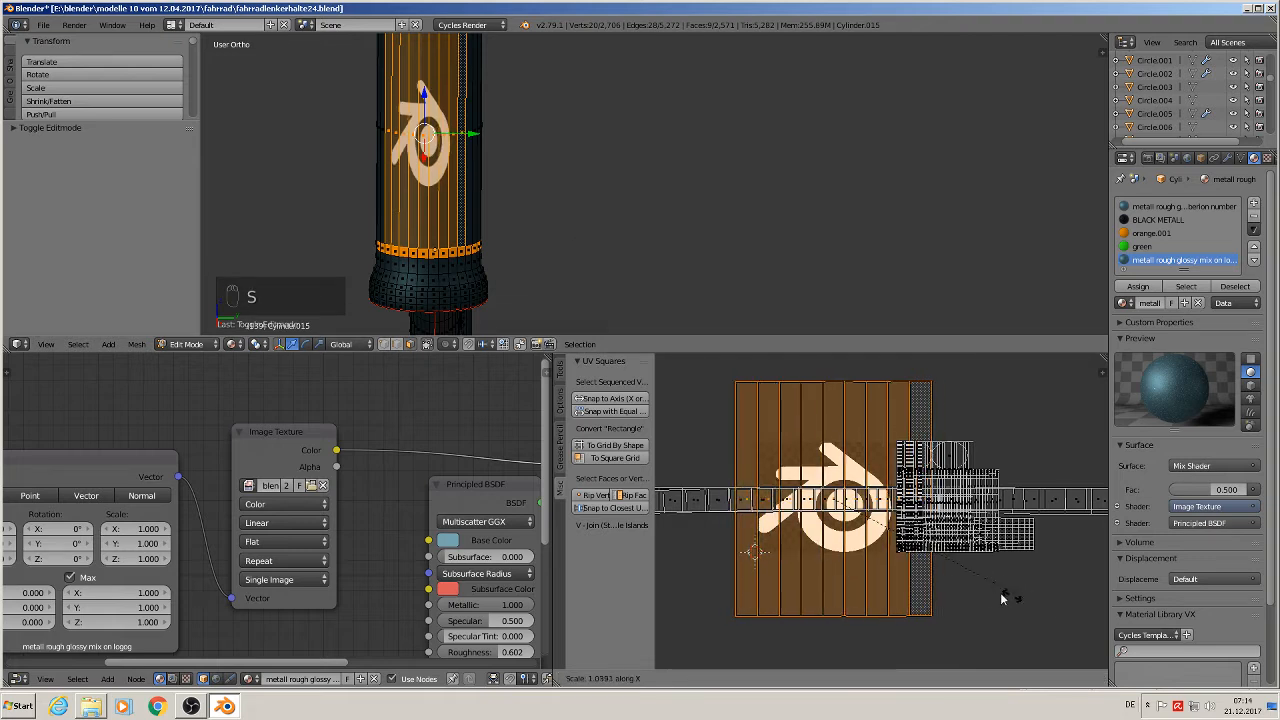
{"action": "left_click", "coordinate": [944, 575]}
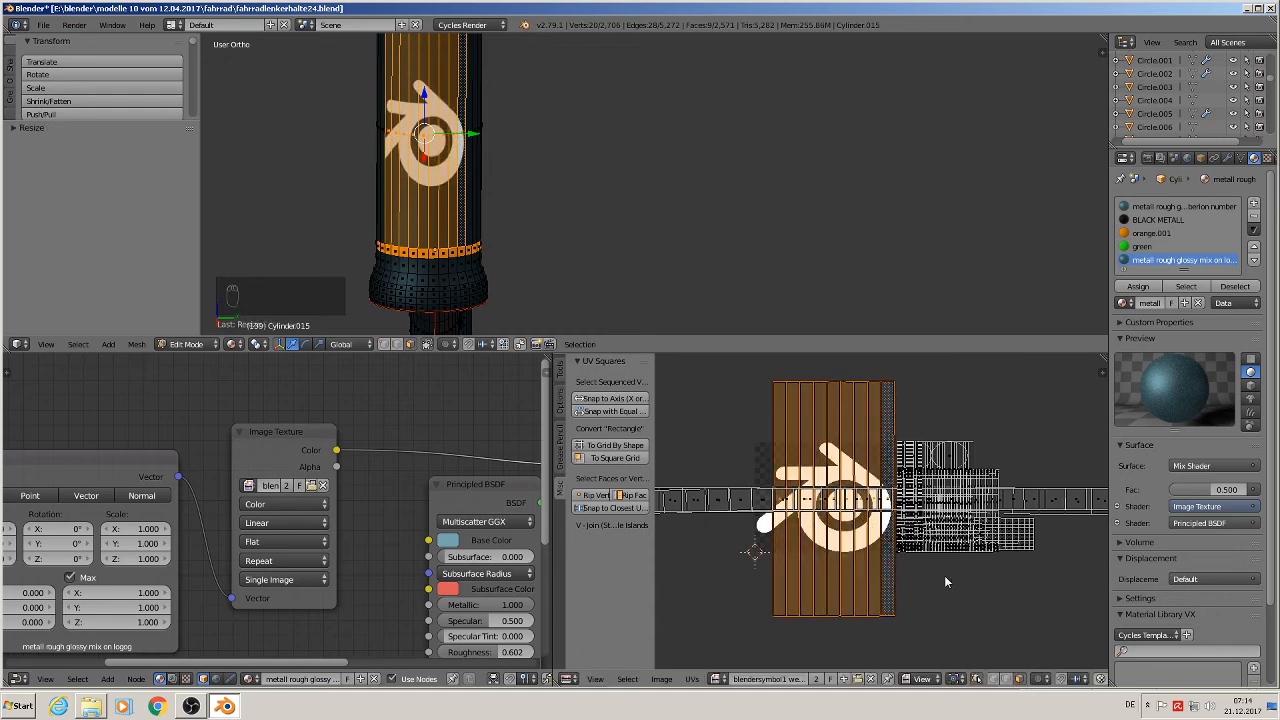
{"action": "key", "text": "s"}
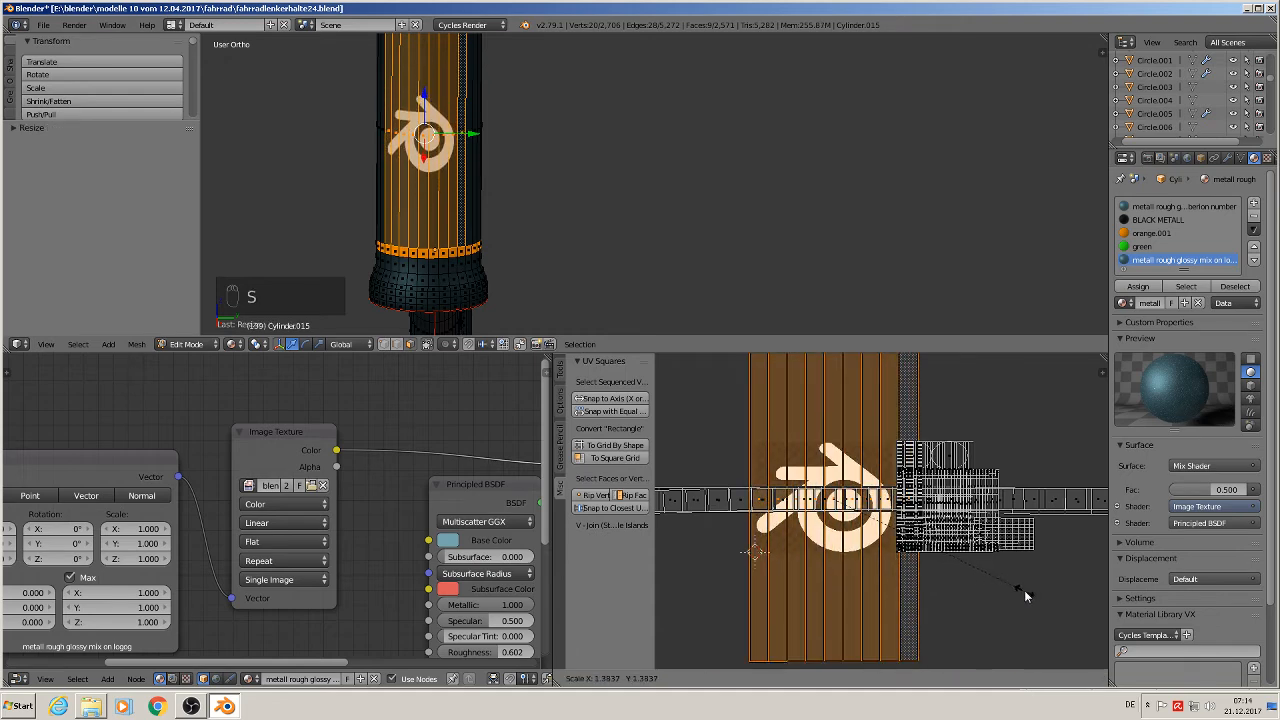
{"action": "left_click", "coordinate": [1029, 598]}
{"action": "key", "text": "g"}
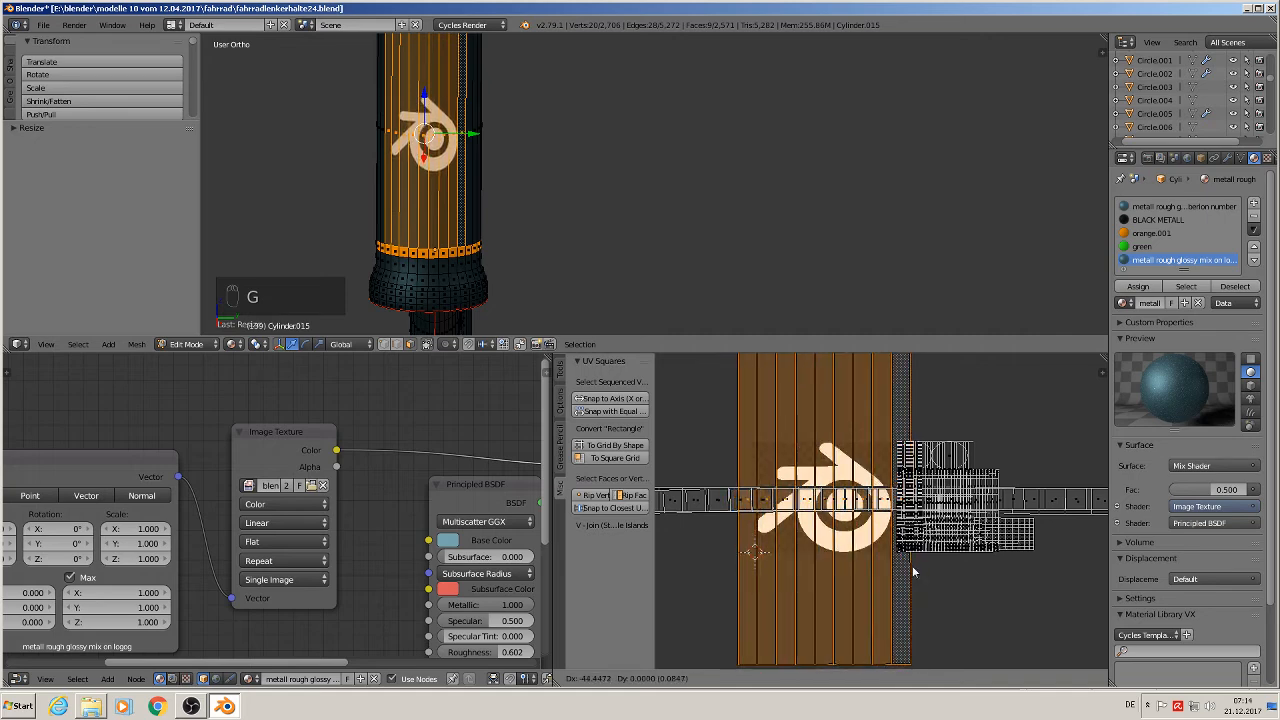
{"action": "left_click", "coordinate": [916, 566]}
Examine the logo's placement on the head tube and the lettering on the rest of the frame in Object Mode
{"action": "key", "text": "Tab"}
{"action": "scroll", "coordinate": [606, 190], "scroll_direction": "down", "scroll_amount": 3}
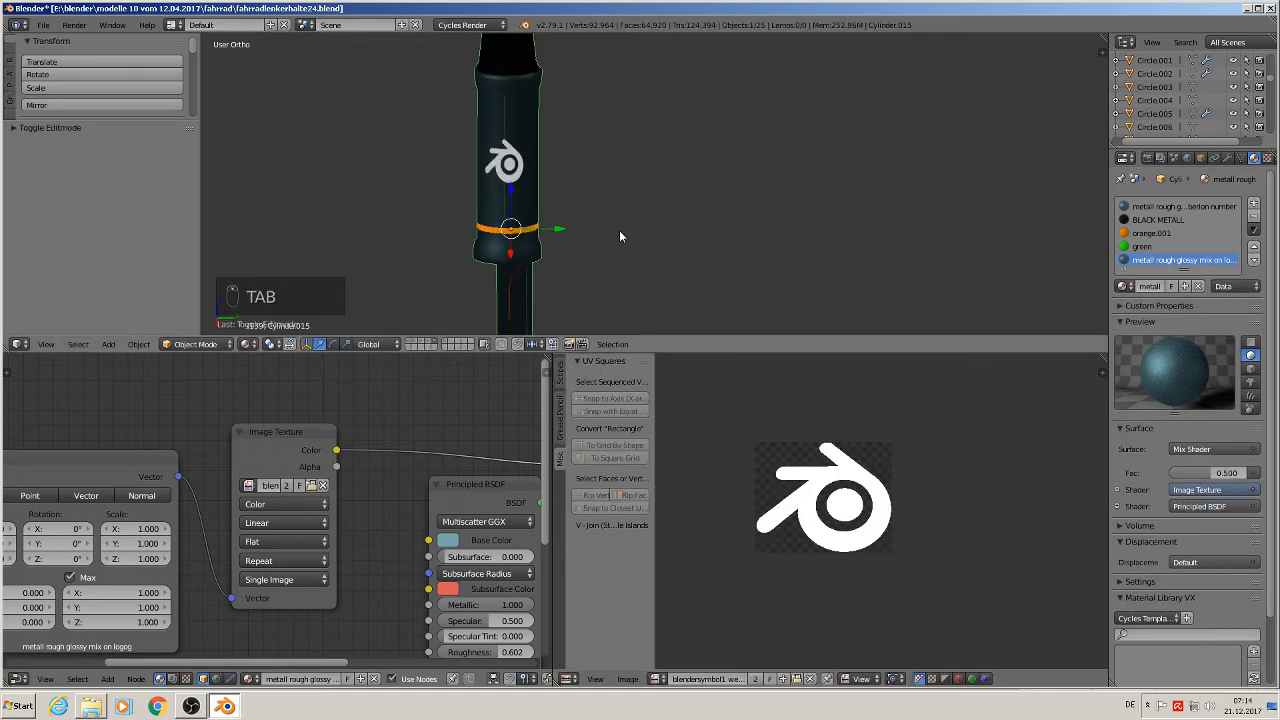
{"action": "middle_click_drag", "start_coordinate": [619, 230], "coordinate": [677, 251]}
{"action": "scroll", "coordinate": [685, 162], "scroll_direction": "up", "scroll_amount": 5}
{"action": "middle_click_drag", "start_coordinate": [684, 160], "coordinate": [674, 172]}
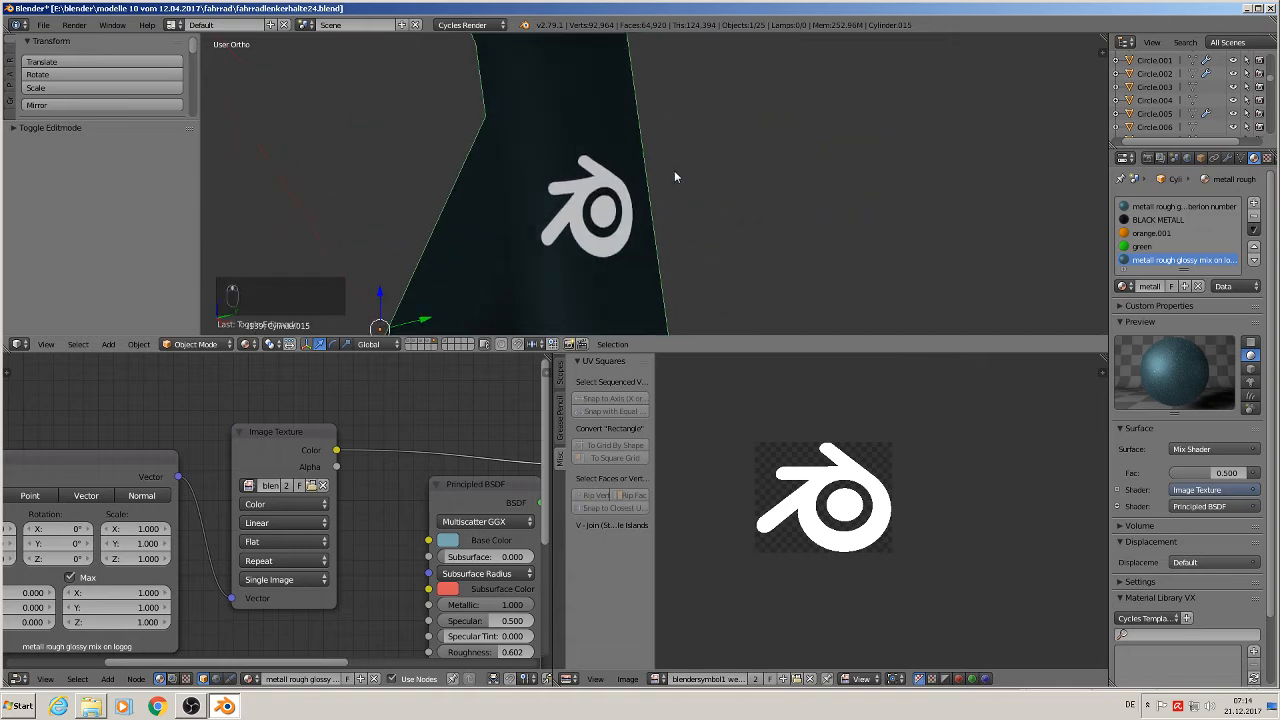
{"action": "scroll", "coordinate": [638, 193], "scroll_direction": "up", "scroll_amount": 4}
{"action": "scroll", "coordinate": [621, 268], "scroll_direction": "down", "scroll_amount": 7}
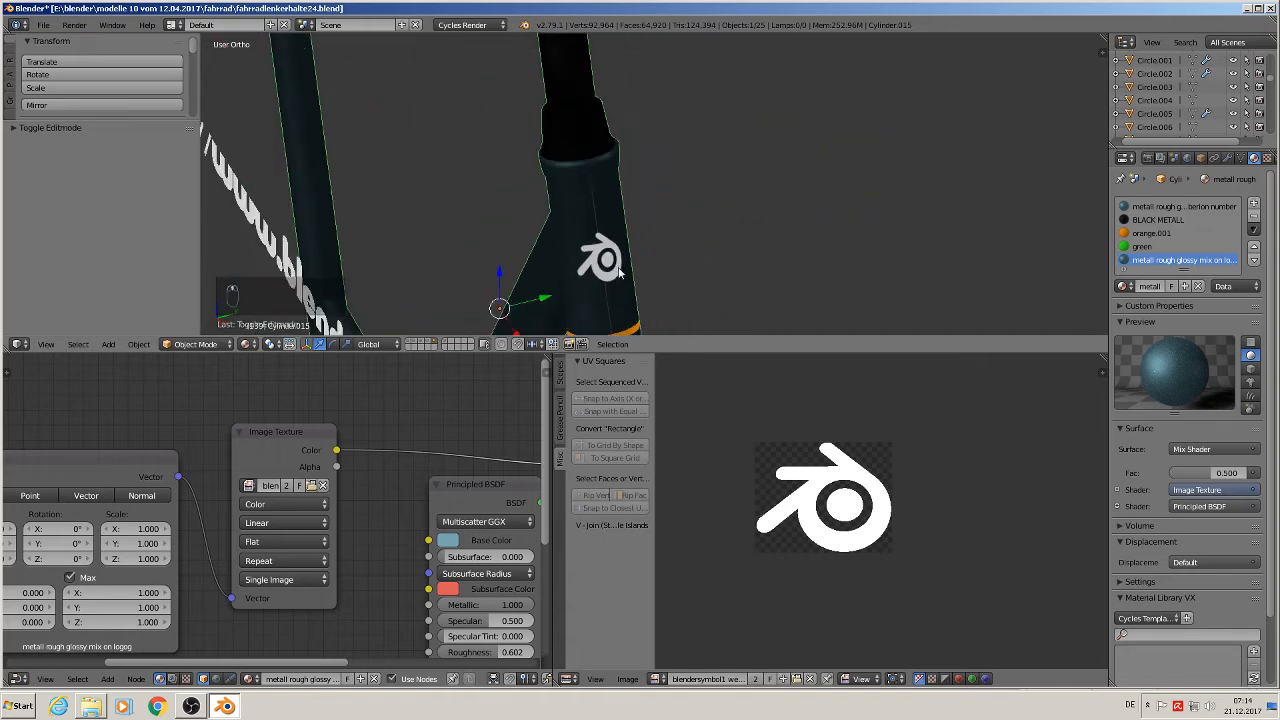
{"action": "middle_click_drag", "start_coordinate": [594, 289], "coordinate": [797, 119]}
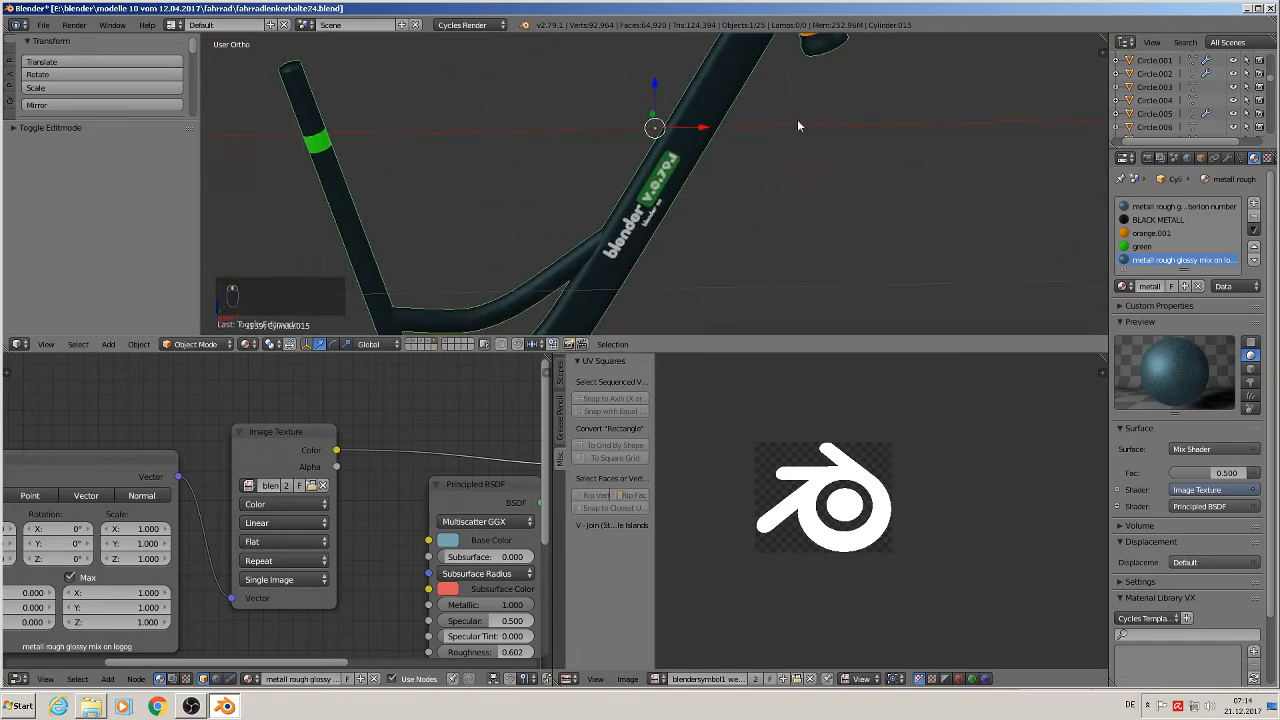
{"action": "scroll", "coordinate": [717, 259], "scroll_direction": "down", "scroll_amount": 6}
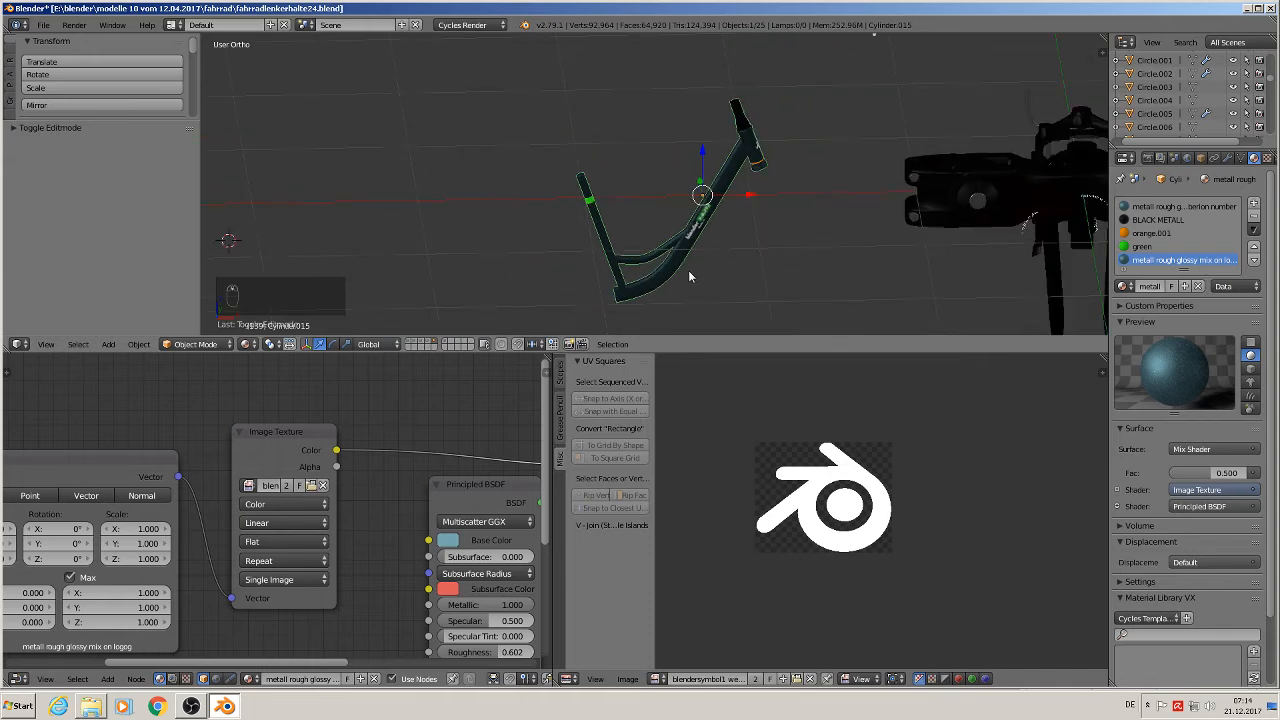
{"action": "middle_click_drag", "start_coordinate": [670, 282], "coordinate": [672, 265]}
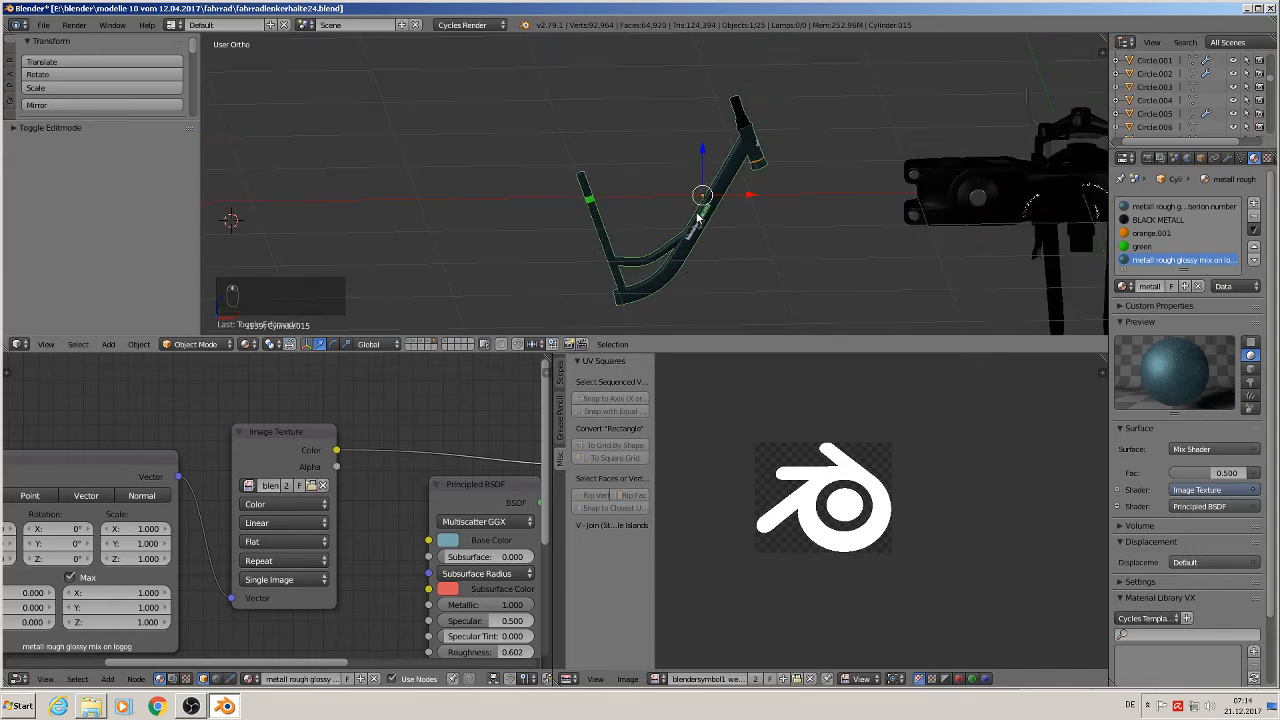
Clear the bicycle frame's location to return it to the rest of the bike, and enlarge the 3D viewport
{"action": "key", "text": "alt+g"}
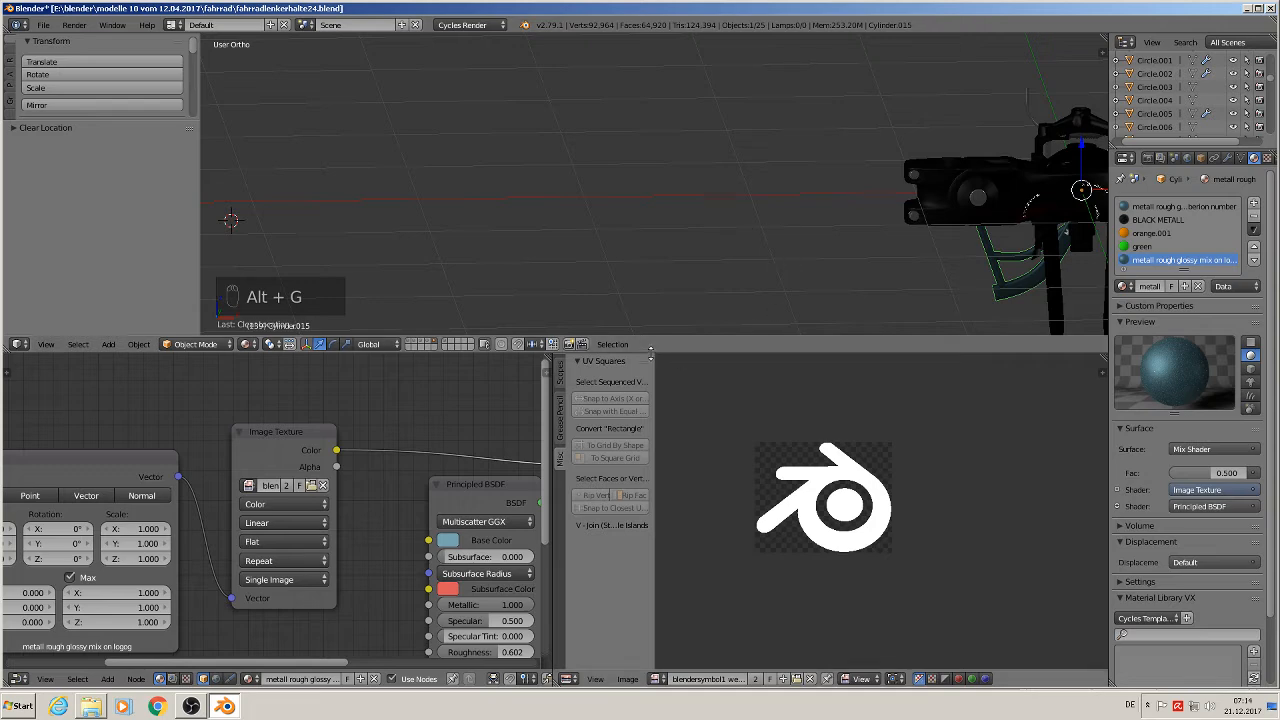
{"action": "left_click_drag", "start_coordinate": [676, 352], "coordinate": [676, 600]}
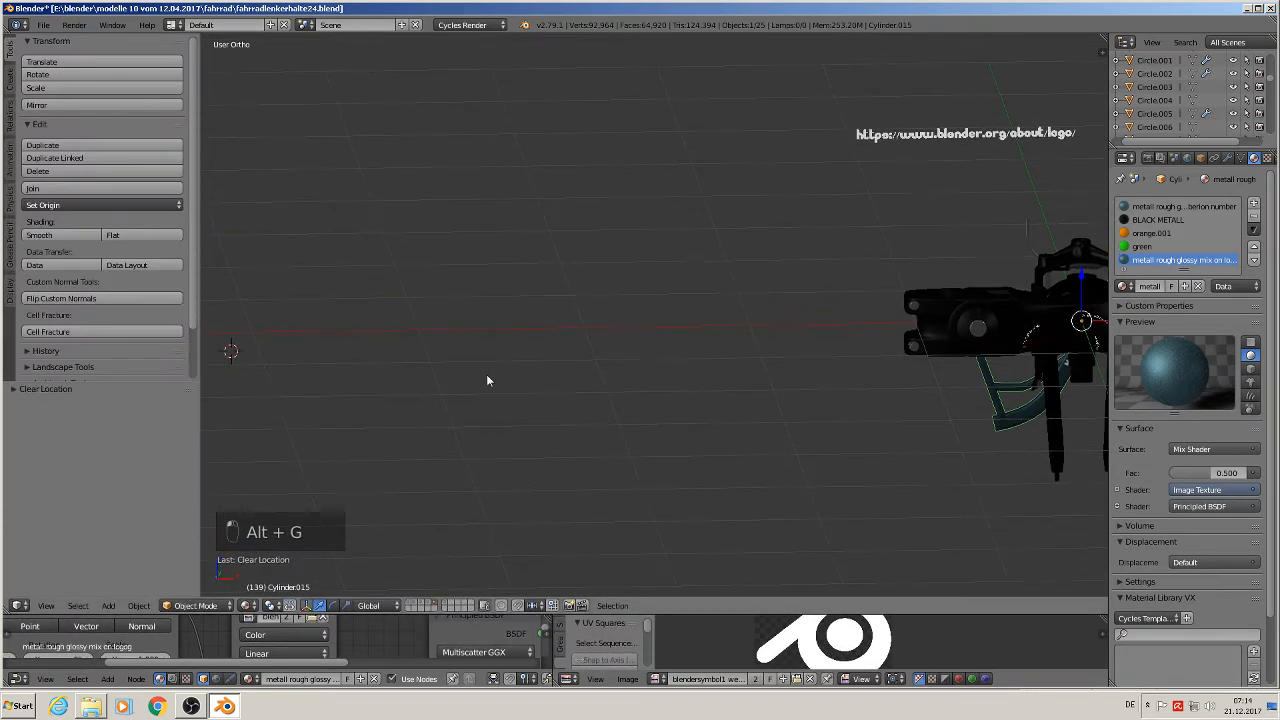
Save the blend file and switch to the first scene layer, which holds the complete bicycle and the reference photos
{"action": "left_click", "coordinate": [44, 25]}
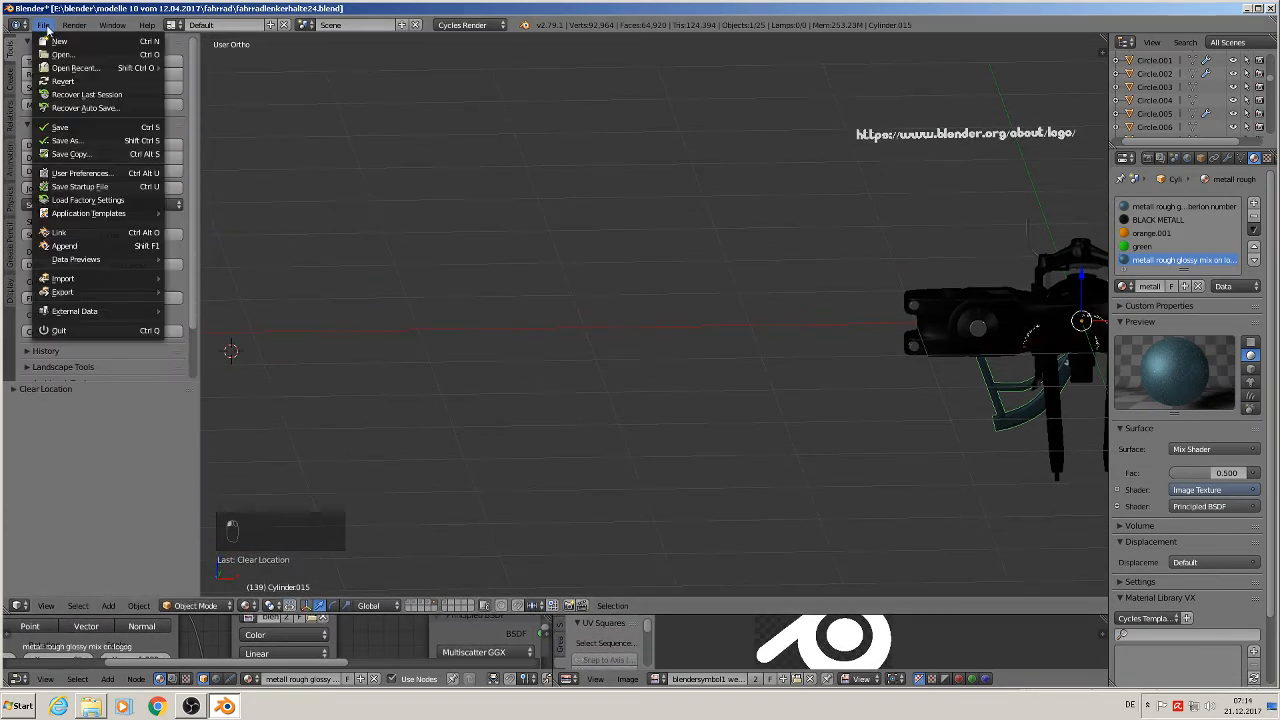
{"action": "left_click", "coordinate": [60, 127]}
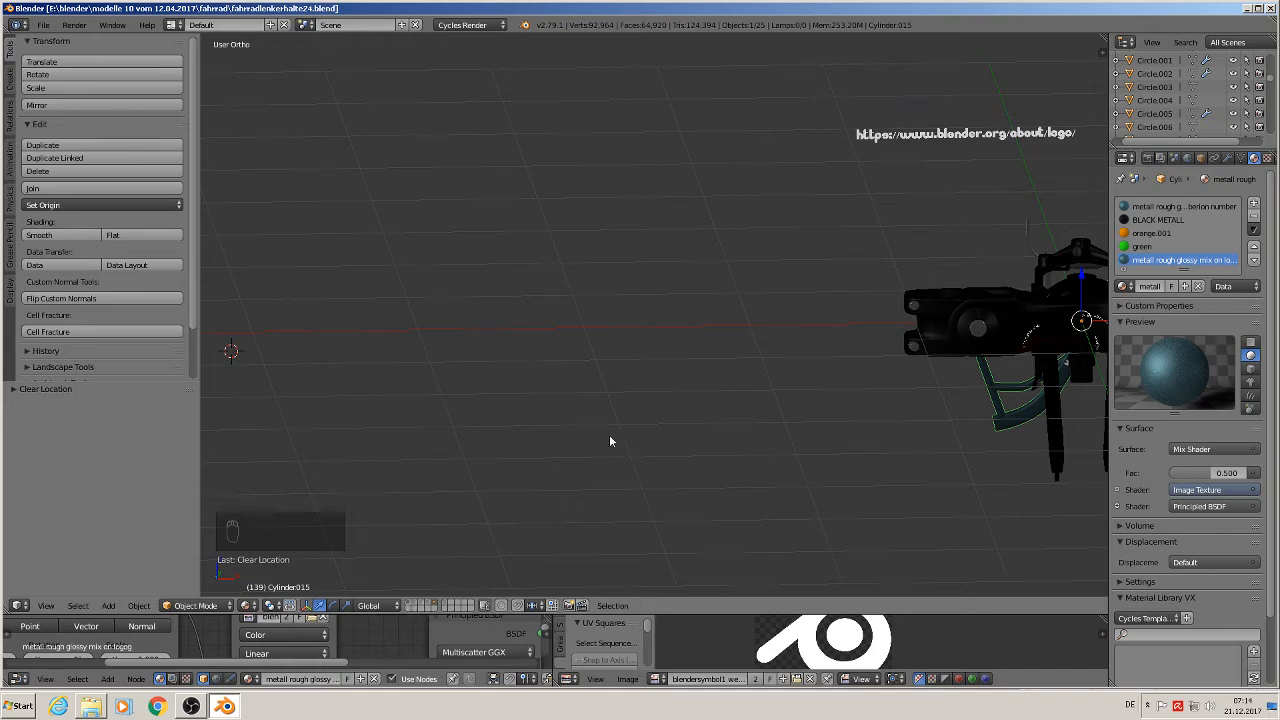
{"action": "key", "text": "1"}
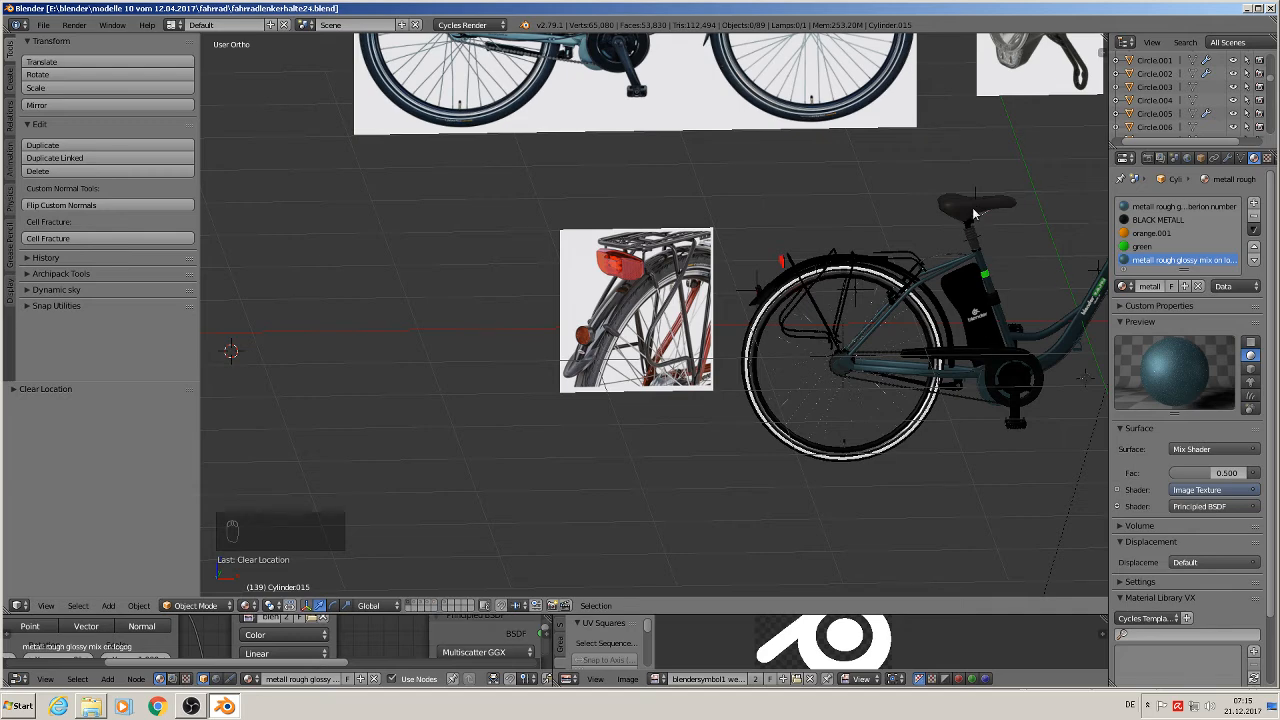
{"action": "left_click", "coordinate": [409, 609]}
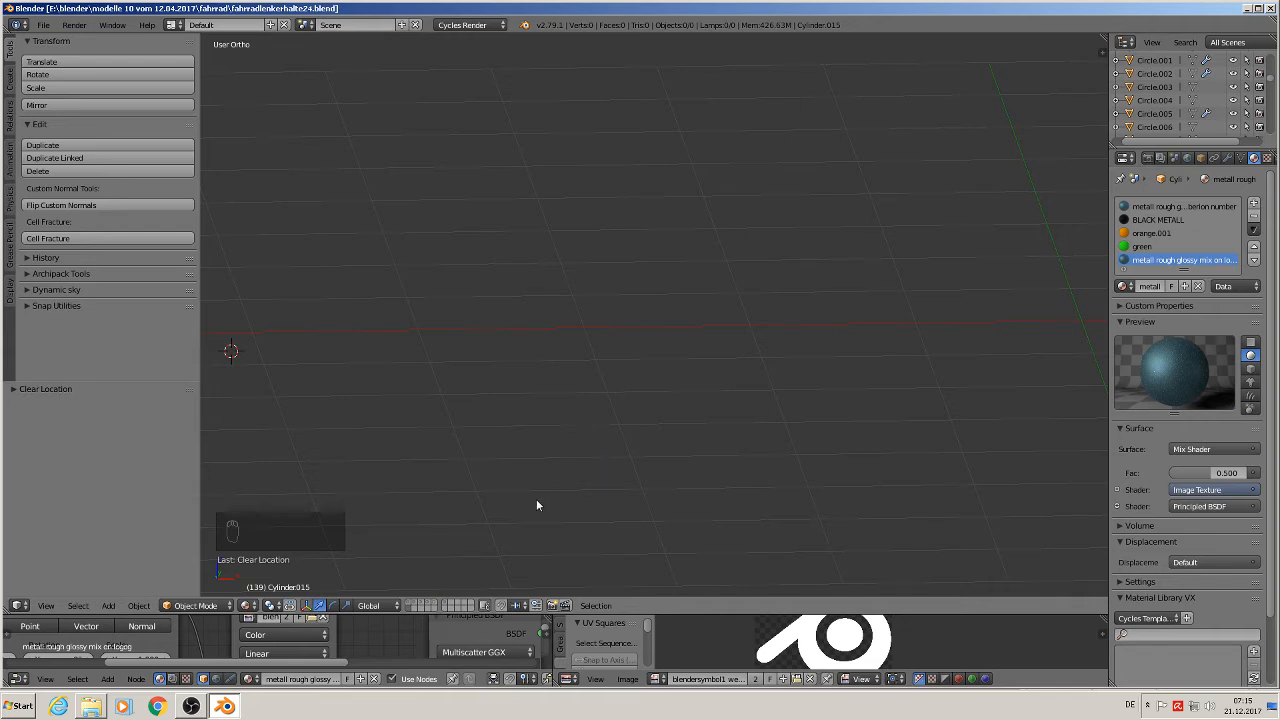
{"action": "left_click", "coordinate": [411, 608]}
{"action": "left_click", "coordinate": [408, 604]}
{"action": "left_click", "coordinate": [408, 603]}
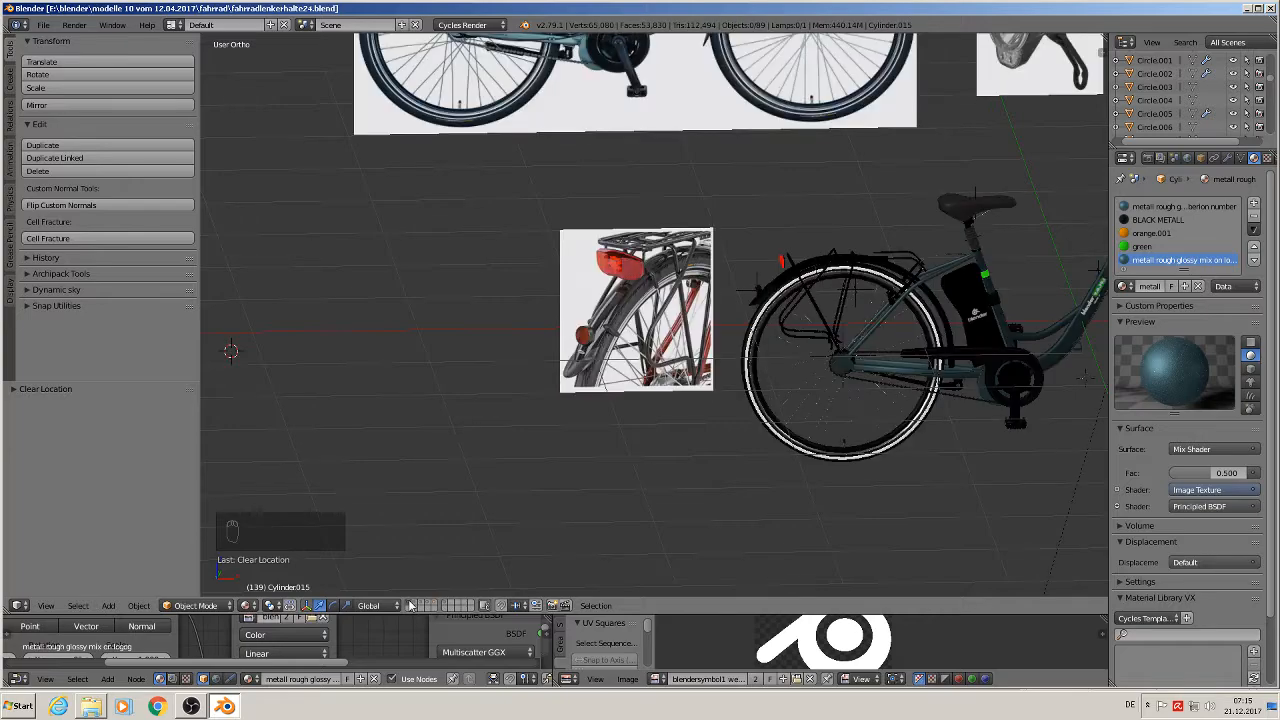
Compare the battery and rear frame of the model with the web-address lettering on the chainstay in the reference photo
{"action": "right_click", "coordinate": [987, 310]}
{"action": "middle_click_drag", "start_coordinate": [1023, 365], "coordinate": [957, 314], "text": "shift"}
{"action": "scroll", "coordinate": [668, 366], "scroll_direction": "up", "scroll_amount": 4}
{"action": "scroll", "coordinate": [537, 371], "scroll_direction": "up", "scroll_amount": 1}
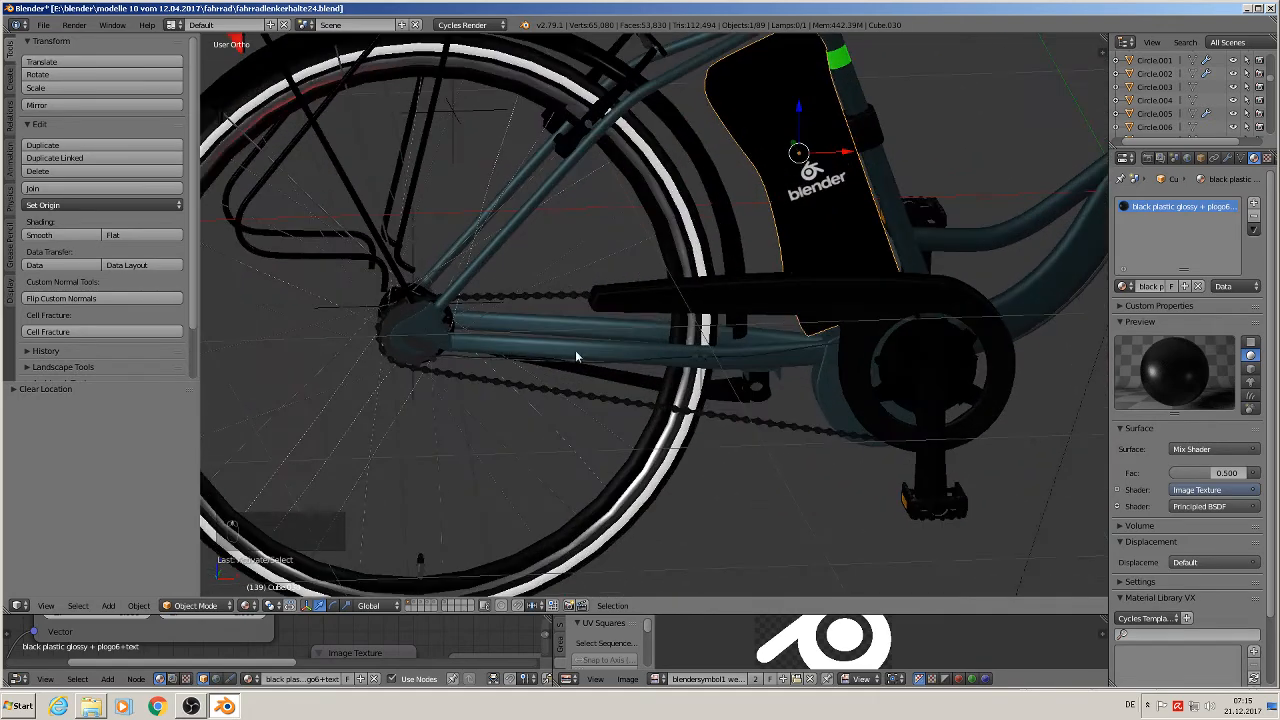
{"action": "scroll", "coordinate": [616, 345], "scroll_direction": "down", "scroll_amount": 6}
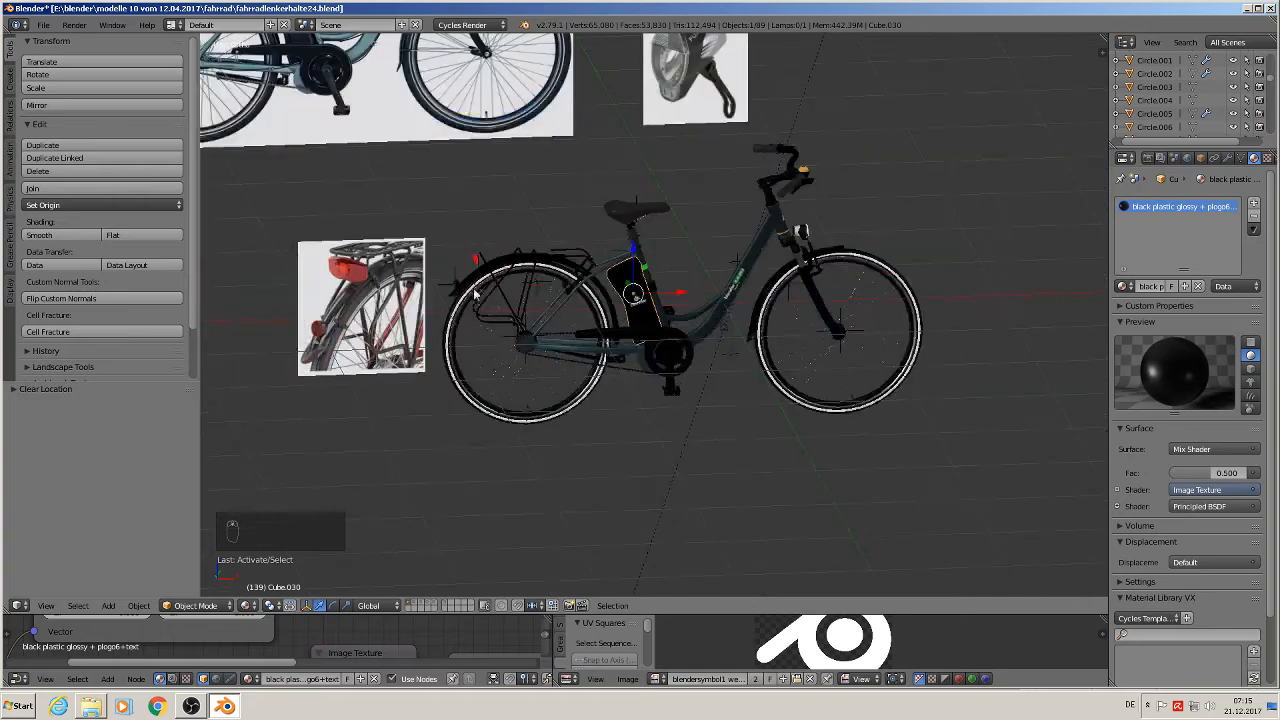
{"action": "scroll", "coordinate": [538, 292], "scroll_direction": "up", "scroll_amount": 5}
{"action": "scroll", "coordinate": [538, 292], "scroll_direction": "up", "scroll_amount": 2}
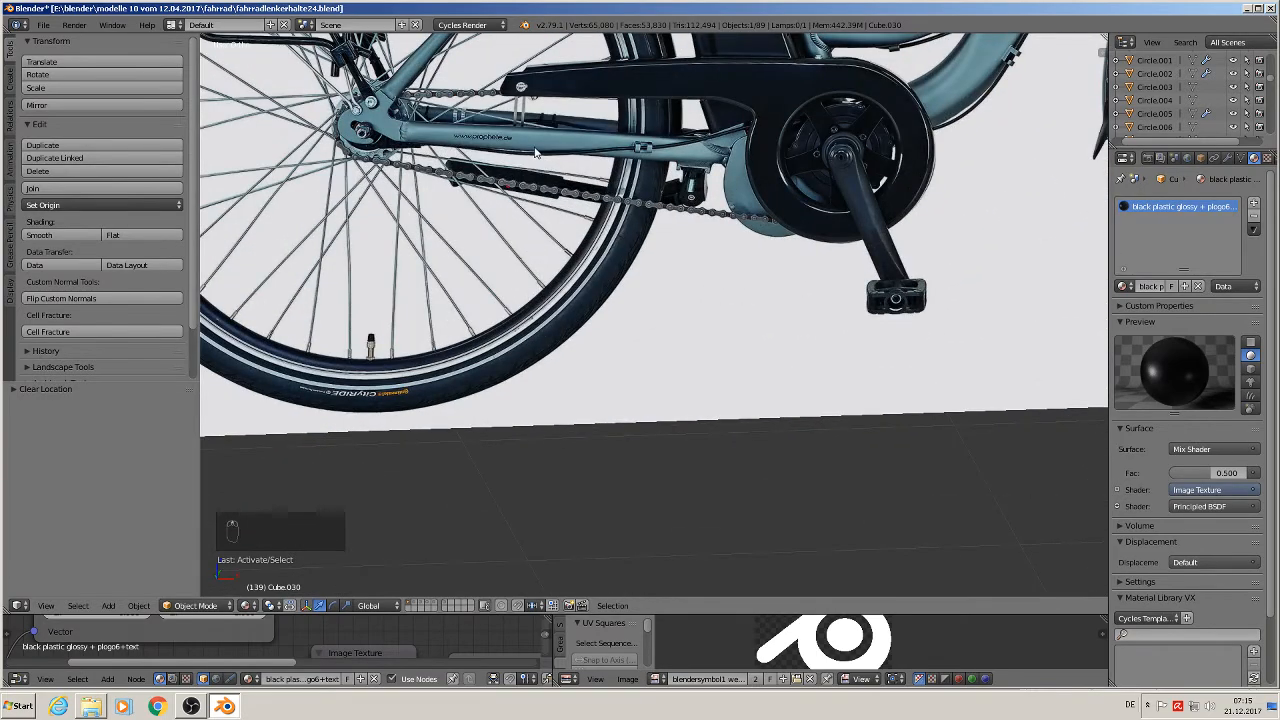
{"action": "scroll", "coordinate": [814, 420], "scroll_direction": "down", "scroll_amount": 4}
{"action": "scroll", "coordinate": [489, 314], "scroll_direction": "down", "scroll_amount": 3}
{"action": "scroll", "coordinate": [489, 314], "scroll_direction": "up", "scroll_amount": 6}
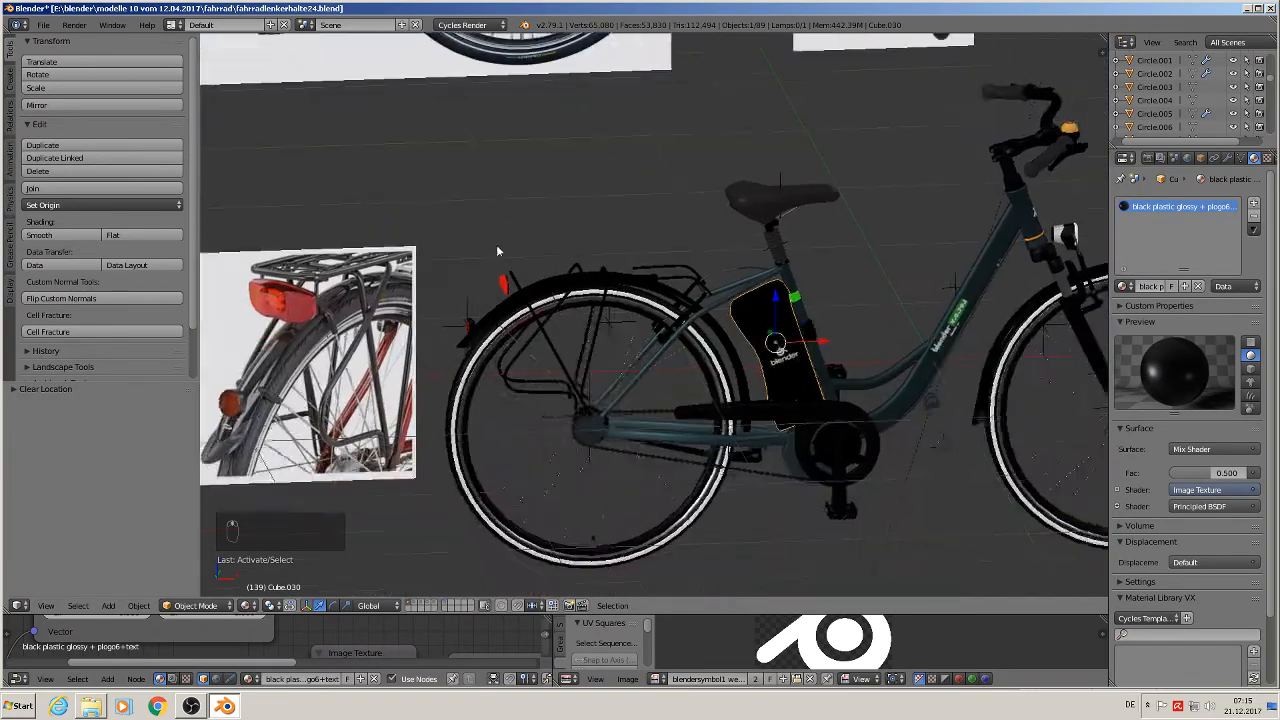
Select the rear frame swing in front view and add a second material slot using the existing metall rough glossy mix material
{"action": "right_click", "coordinate": [567, 393]}
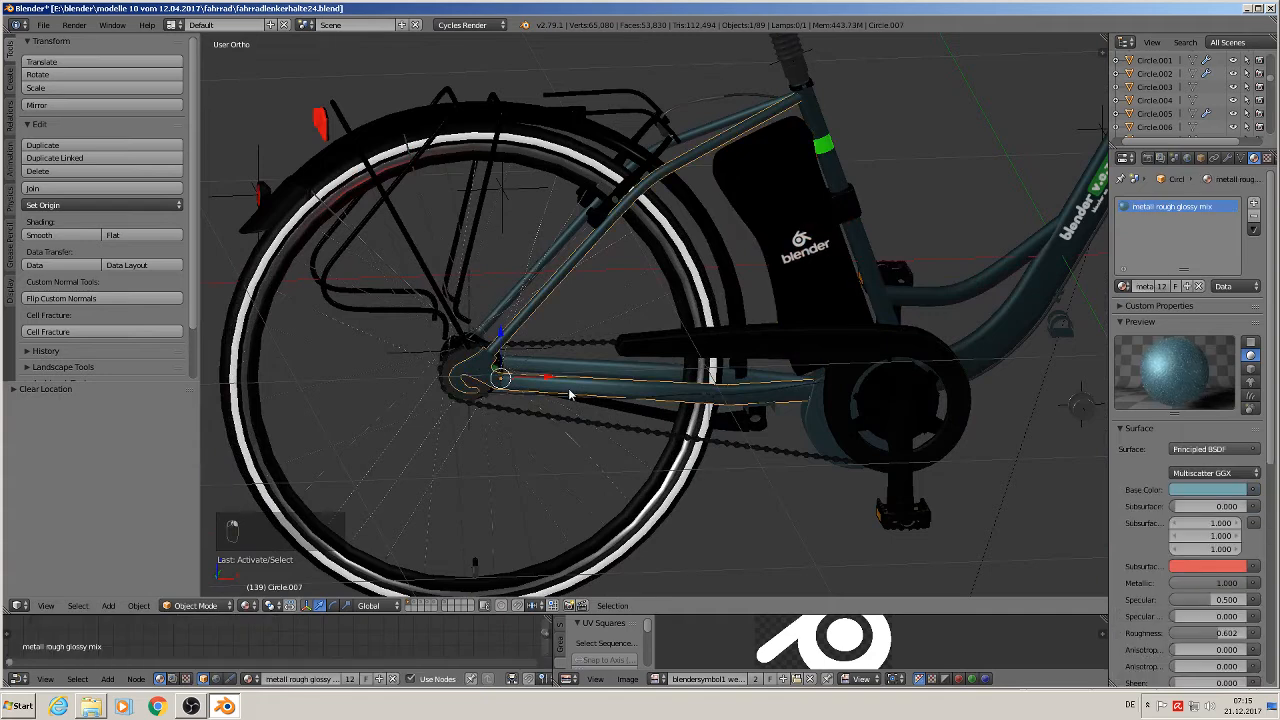
{"action": "scroll", "coordinate": [569, 394], "scroll_direction": "up", "scroll_amount": 1}
{"action": "key", "text": "KP_1"}
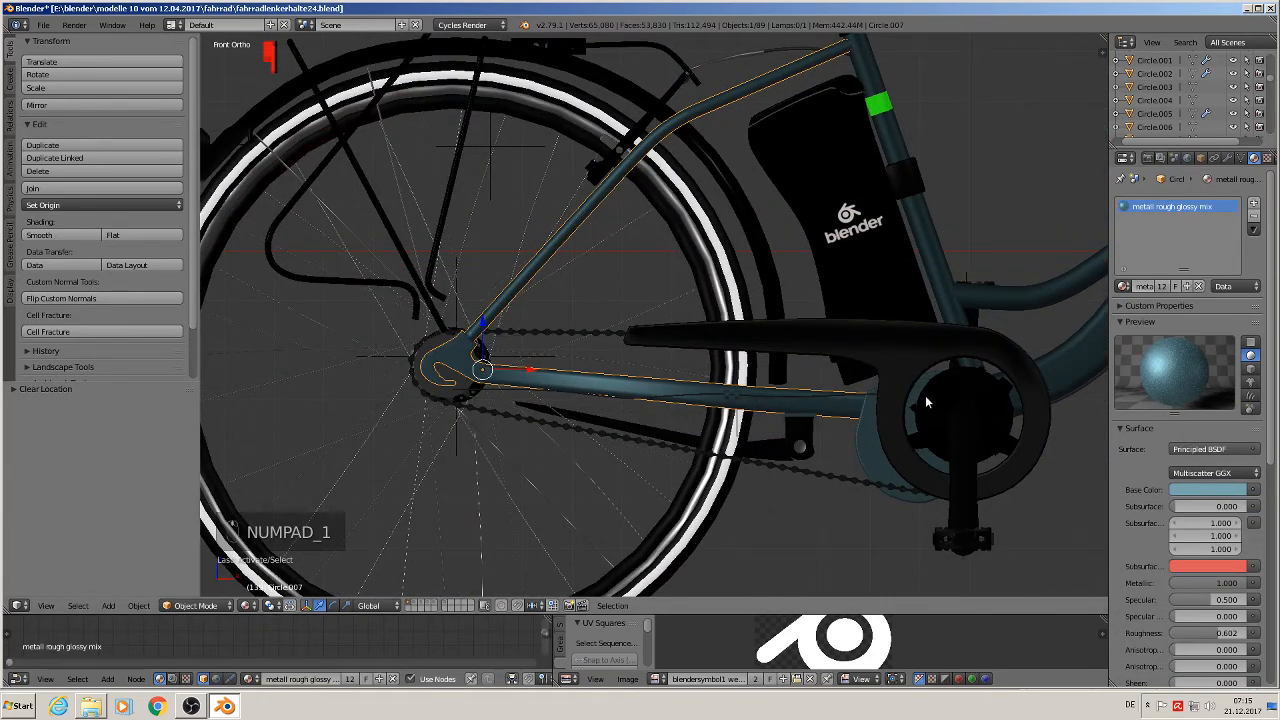
{"action": "middle_click_drag", "start_coordinate": [928, 398], "coordinate": [815, 352], "text": "shift"}
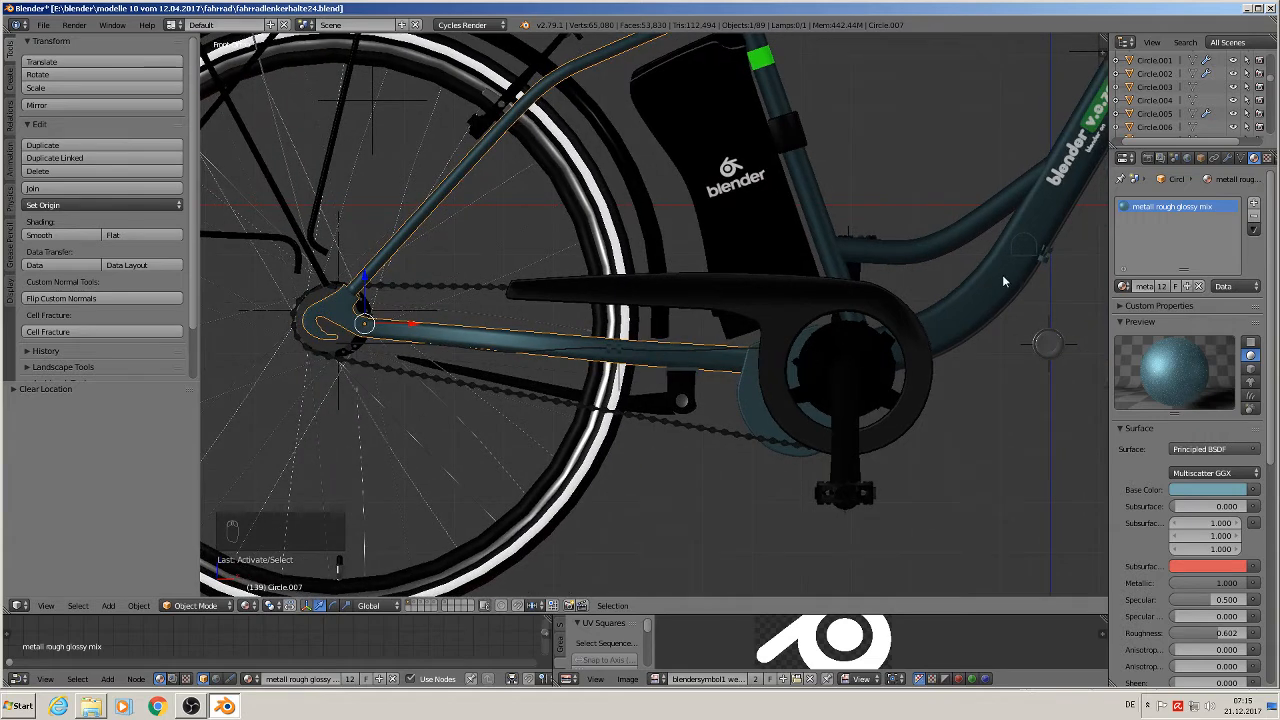
{"action": "left_click", "coordinate": [1255, 204]}
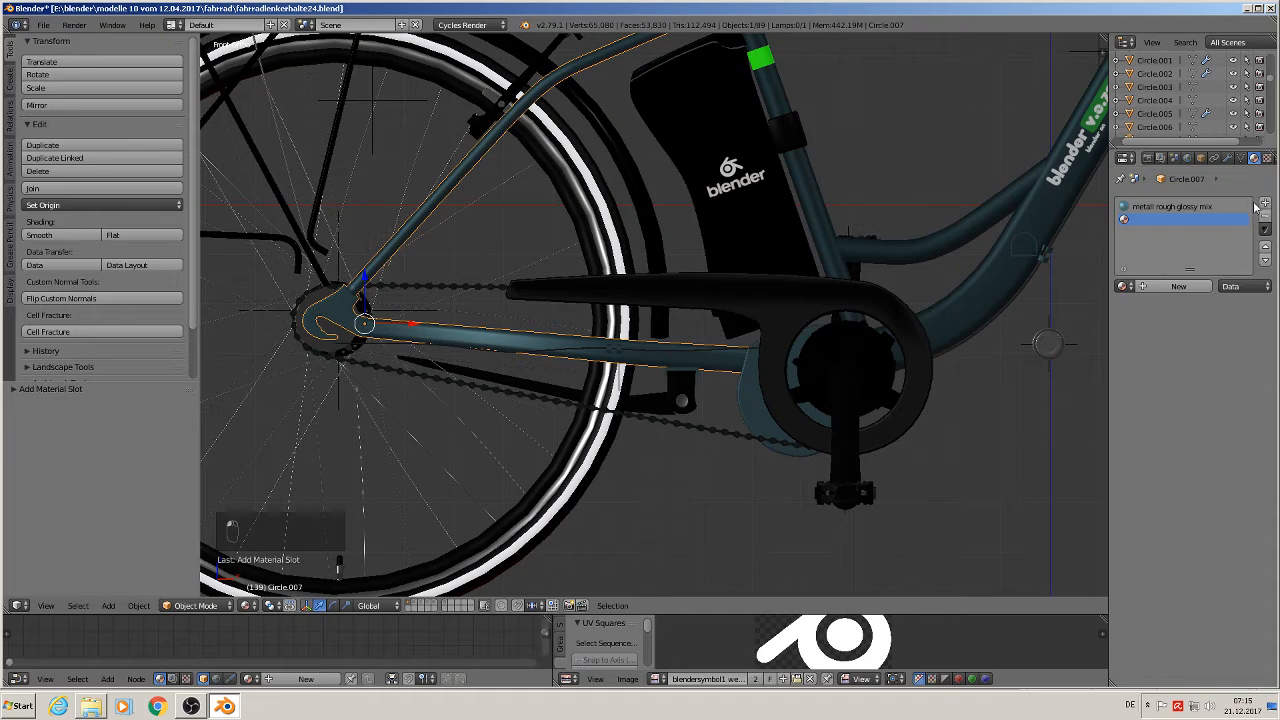
{"action": "left_click", "coordinate": [1125, 287]}
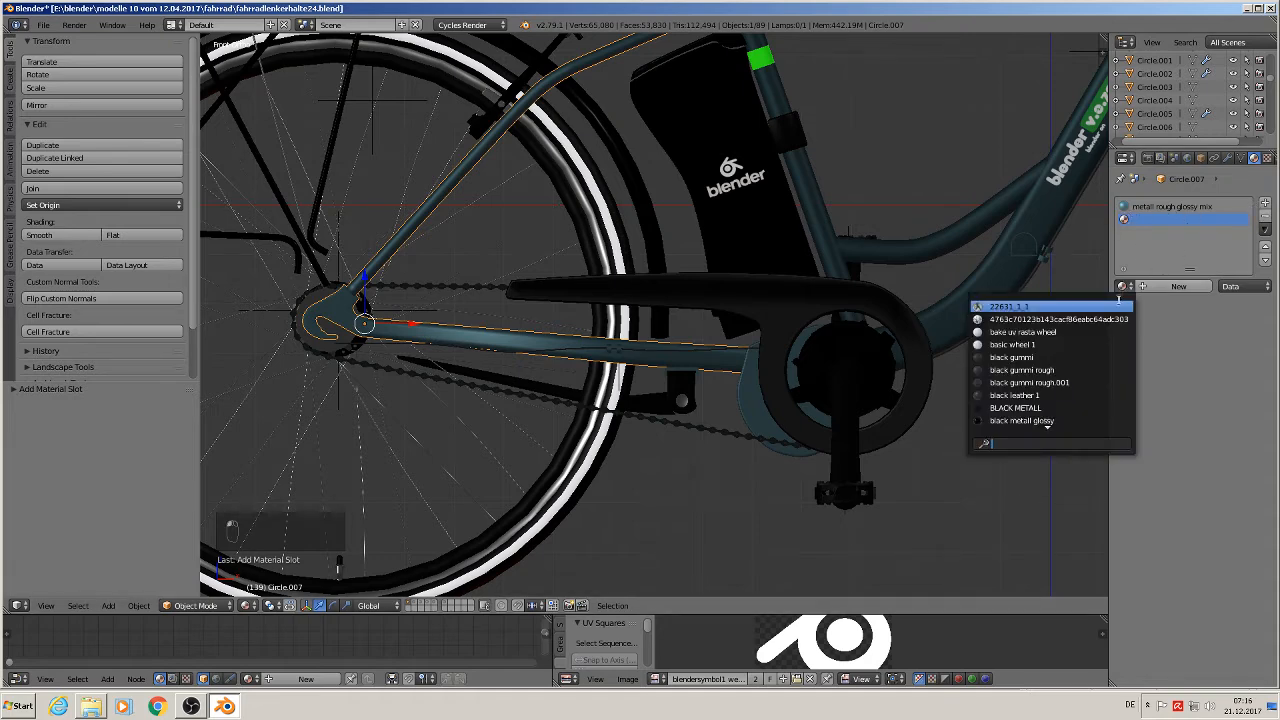
{"action": "type", "text": "me"}
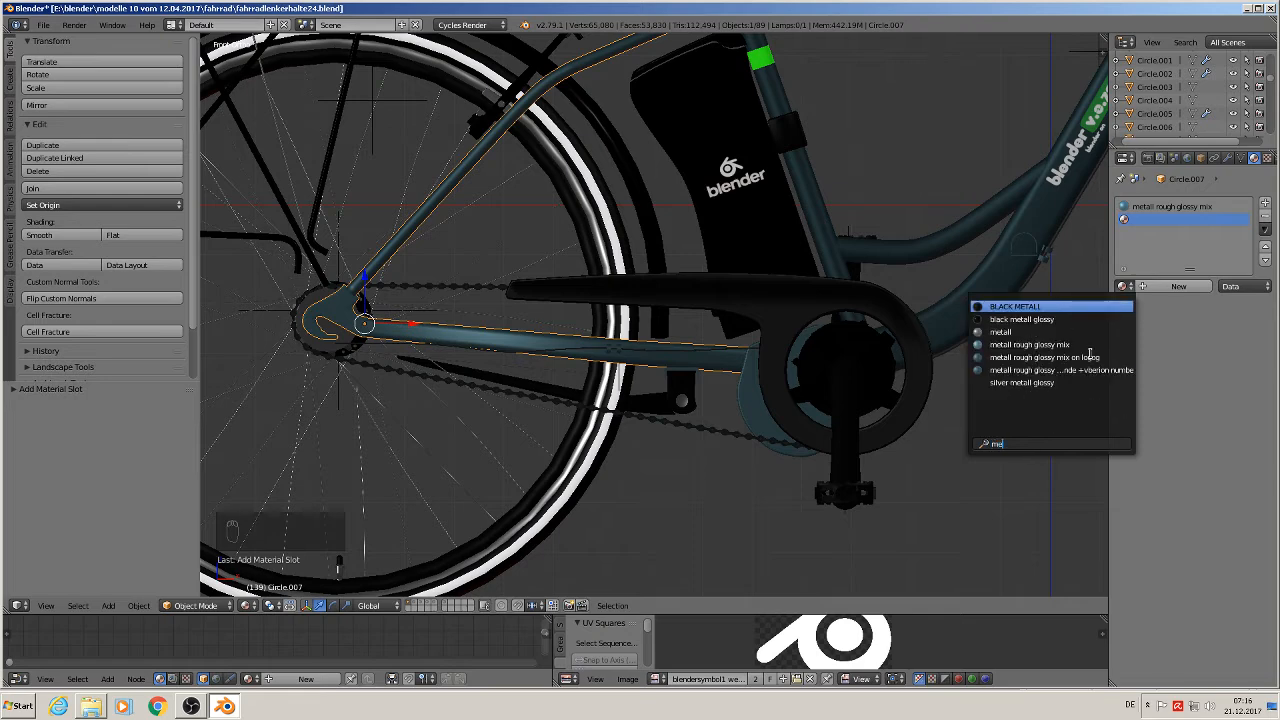
{"action": "type", "text": "tall"}
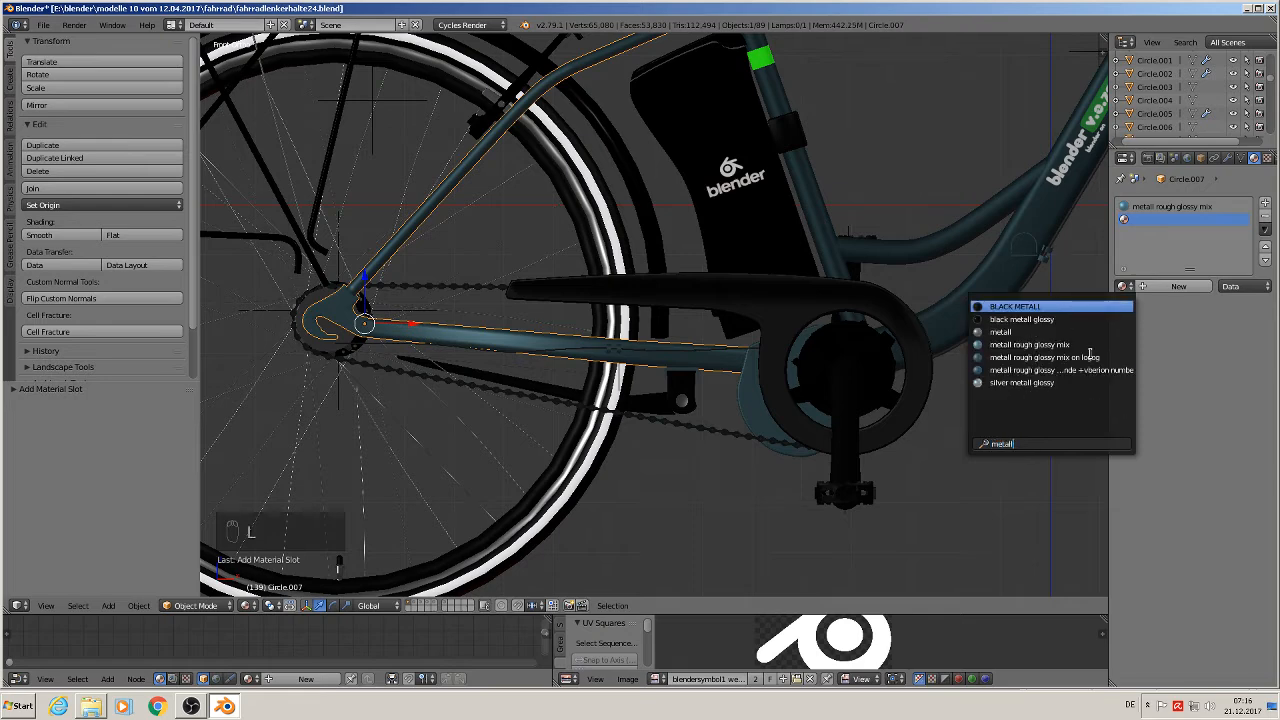
{"action": "left_click", "coordinate": [1030, 345]}
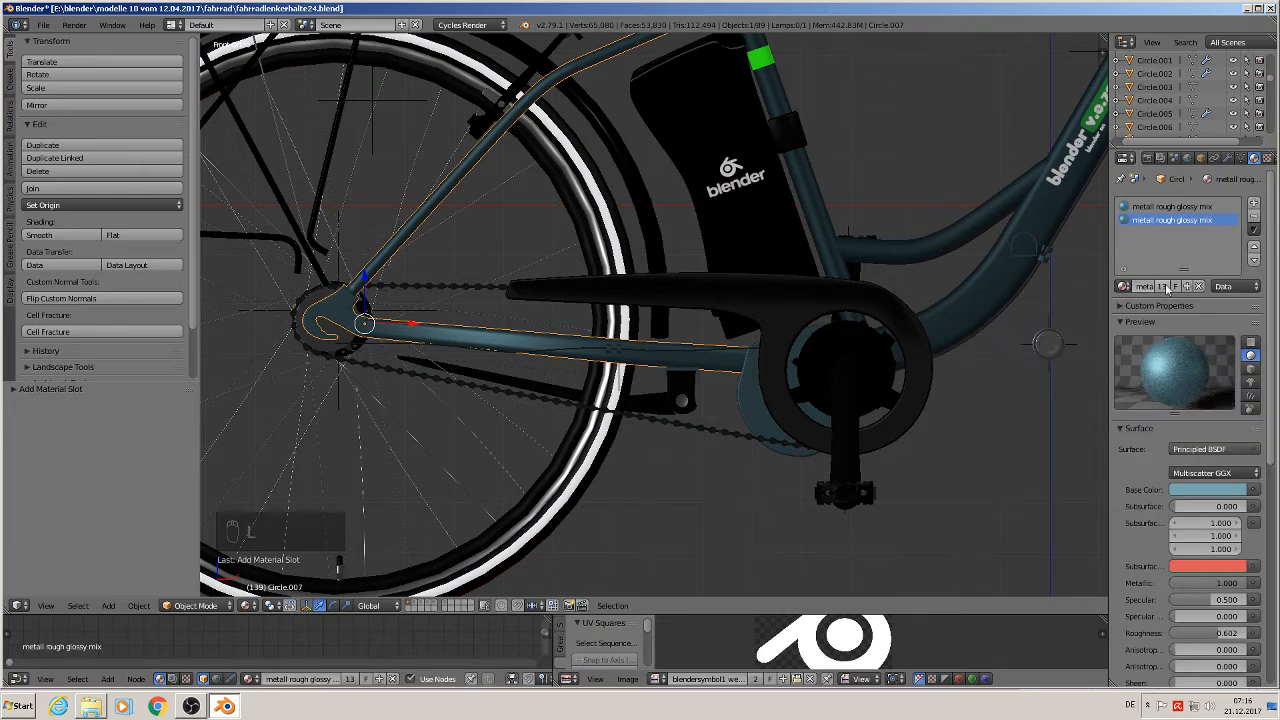
Make the second slot's material a single-user copy and name it "metall rough glossy mix back swing web adress"
{"action": "left_click", "coordinate": [1163, 290]}
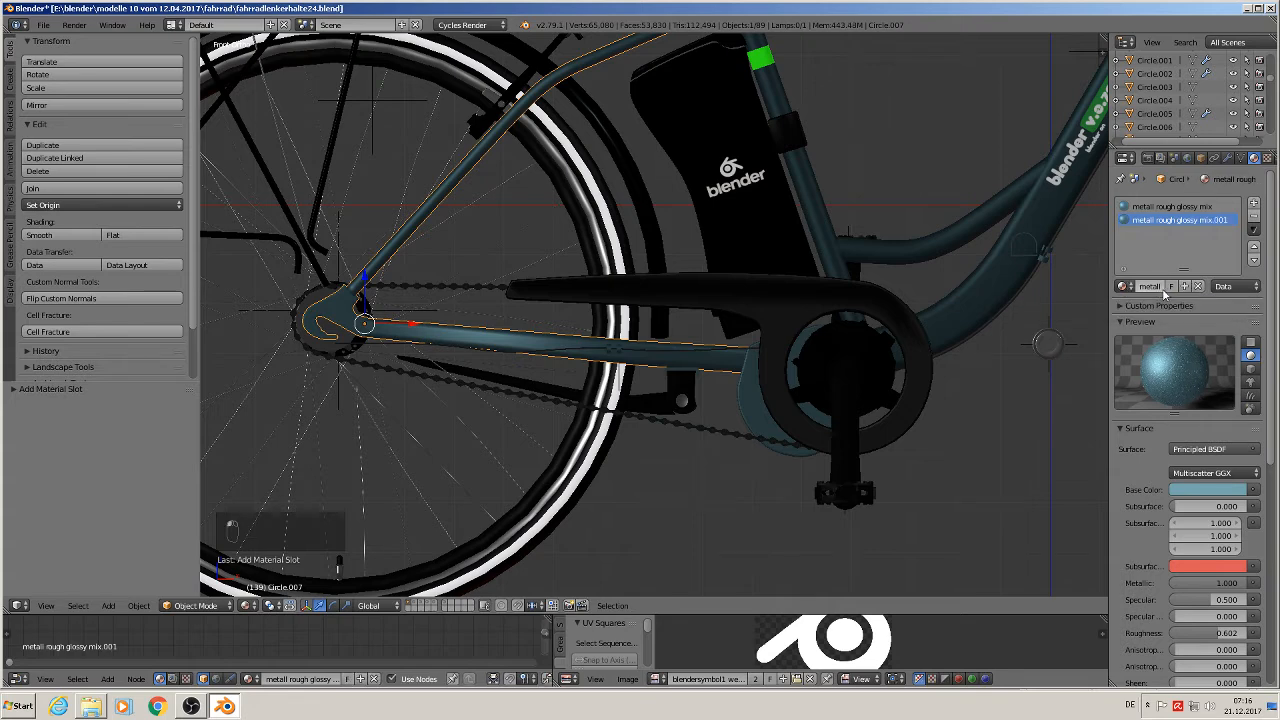
{"action": "left_click", "coordinate": [1152, 286]}
{"action": "left_click", "coordinate": [1162, 287]}
{"action": "key", "text": "BackSpace"}
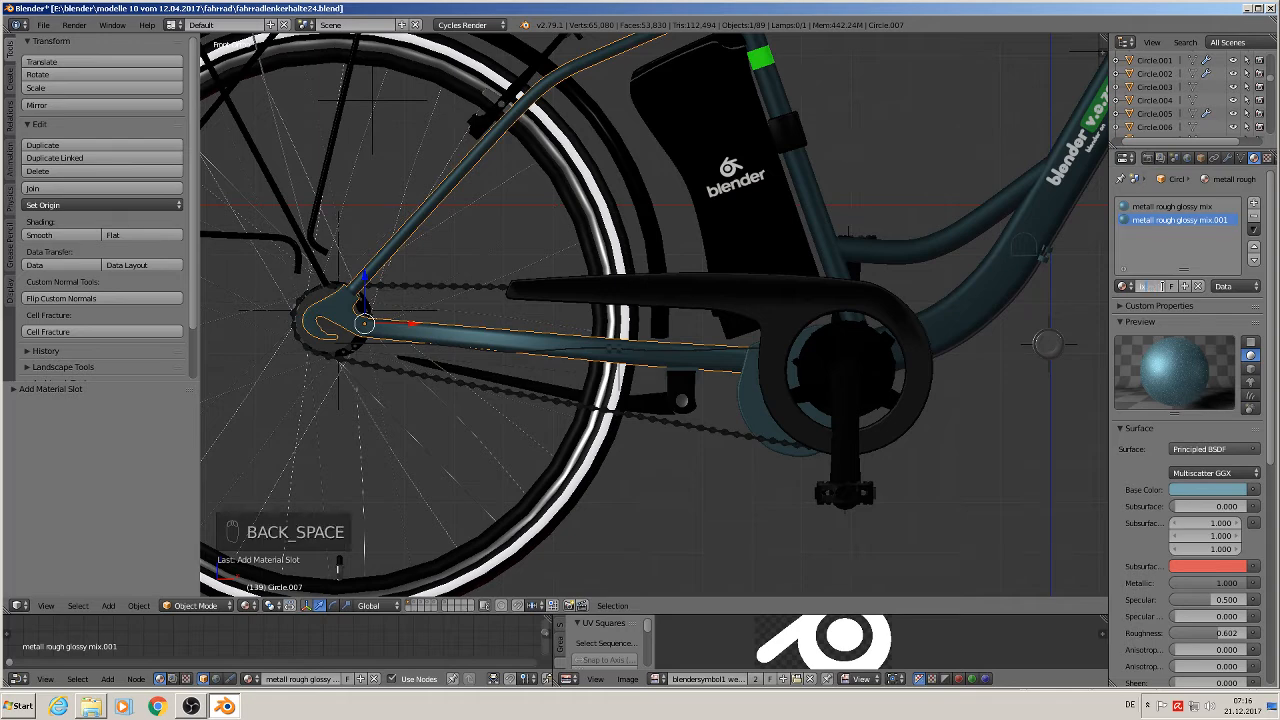
{"action": "type", "text": "swing"}
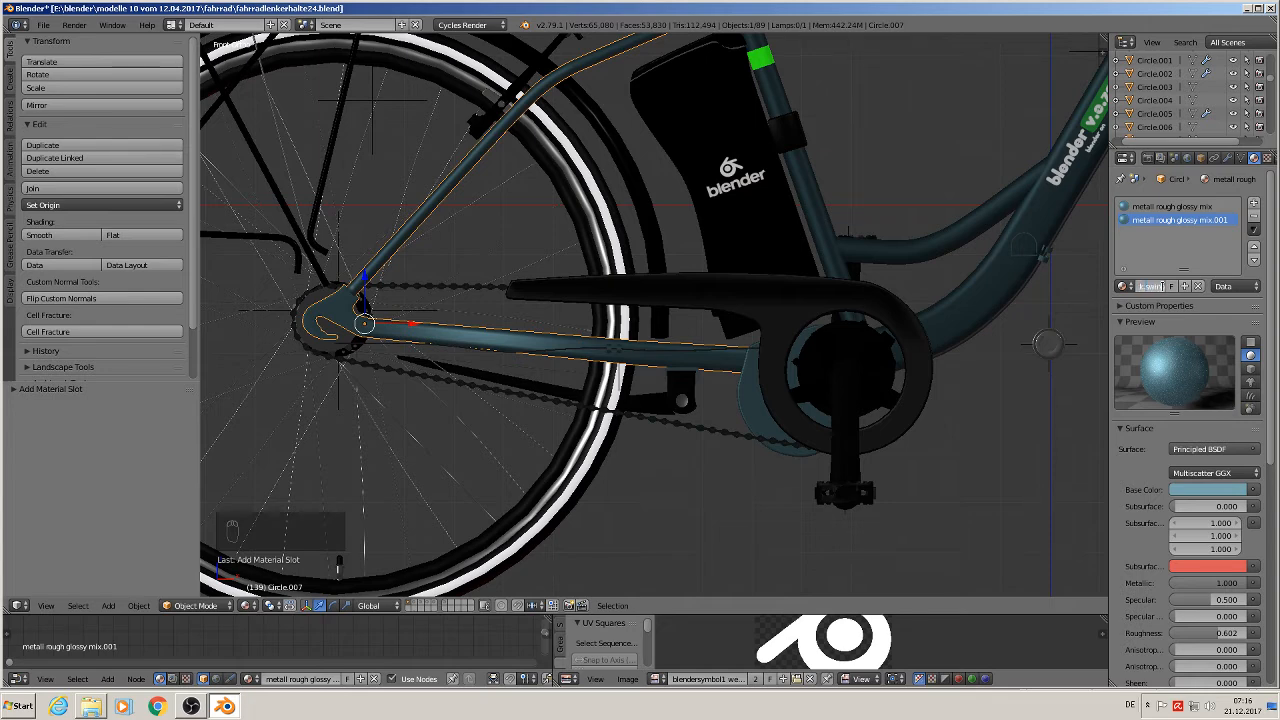
{"action": "type", "text": "g "}
{"action": "type", "text": "web.00"}
{"action": "key", "text": "Return"}
Enlarge the node editor, frame the material's nodes, and paste the copied texture coordinate, mapping, image texture and Mix Shader nodes
{"action": "scroll", "coordinate": [475, 548], "scroll_direction": "down", "scroll_amount": 3}
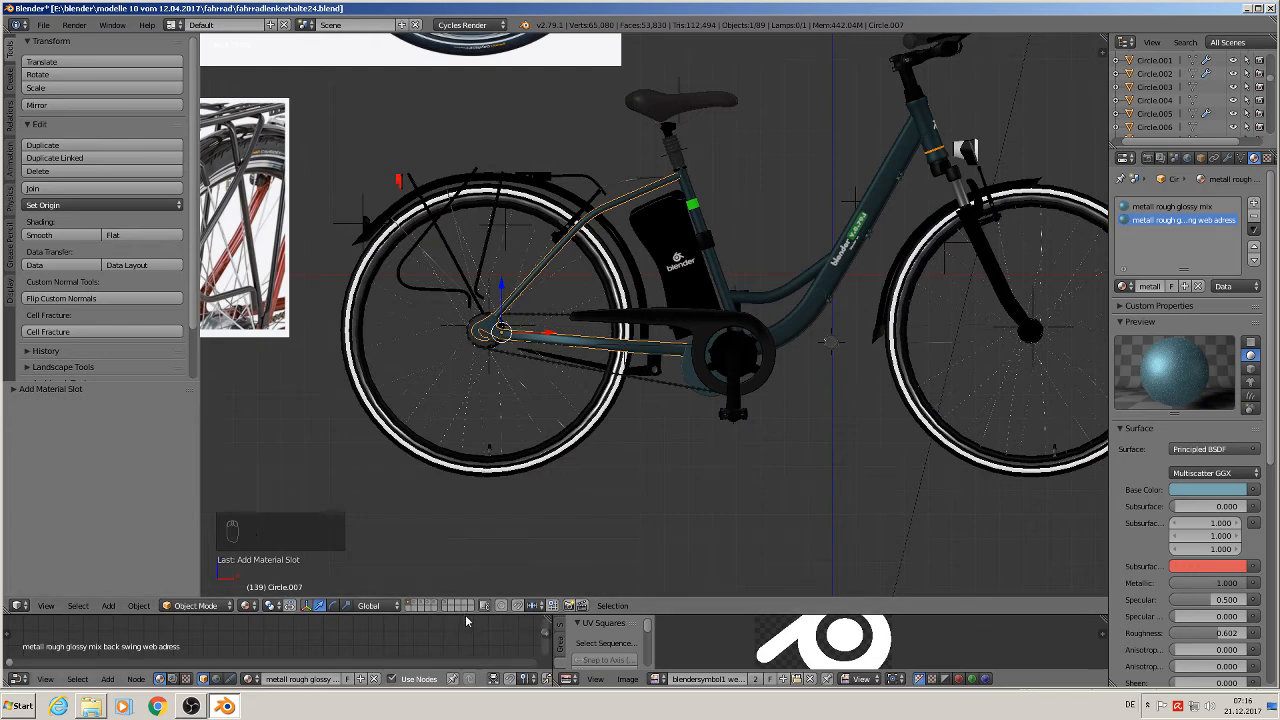
{"action": "left_click_drag", "start_coordinate": [469, 612], "coordinate": [500, 383]}
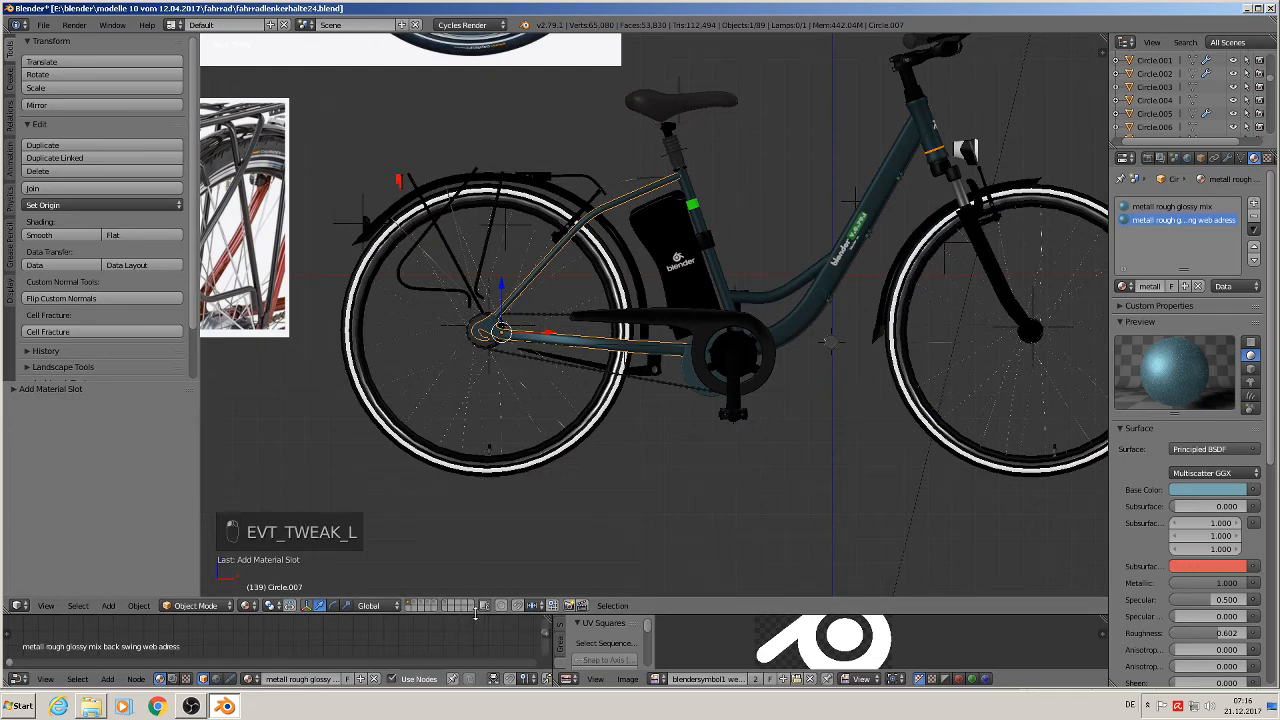
{"action": "left_click_drag", "start_coordinate": [476, 613], "coordinate": [476, 304]}
{"action": "key", "text": "Home"}
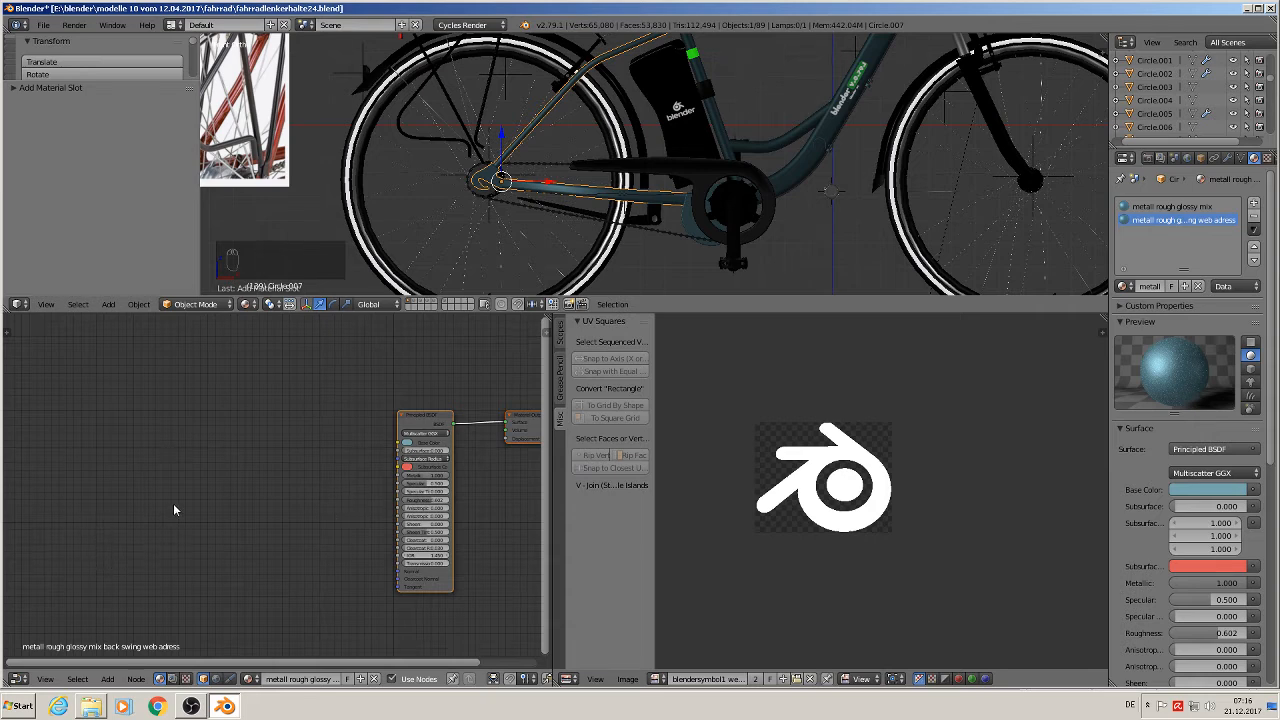
{"action": "key", "text": "ctrl+v"}
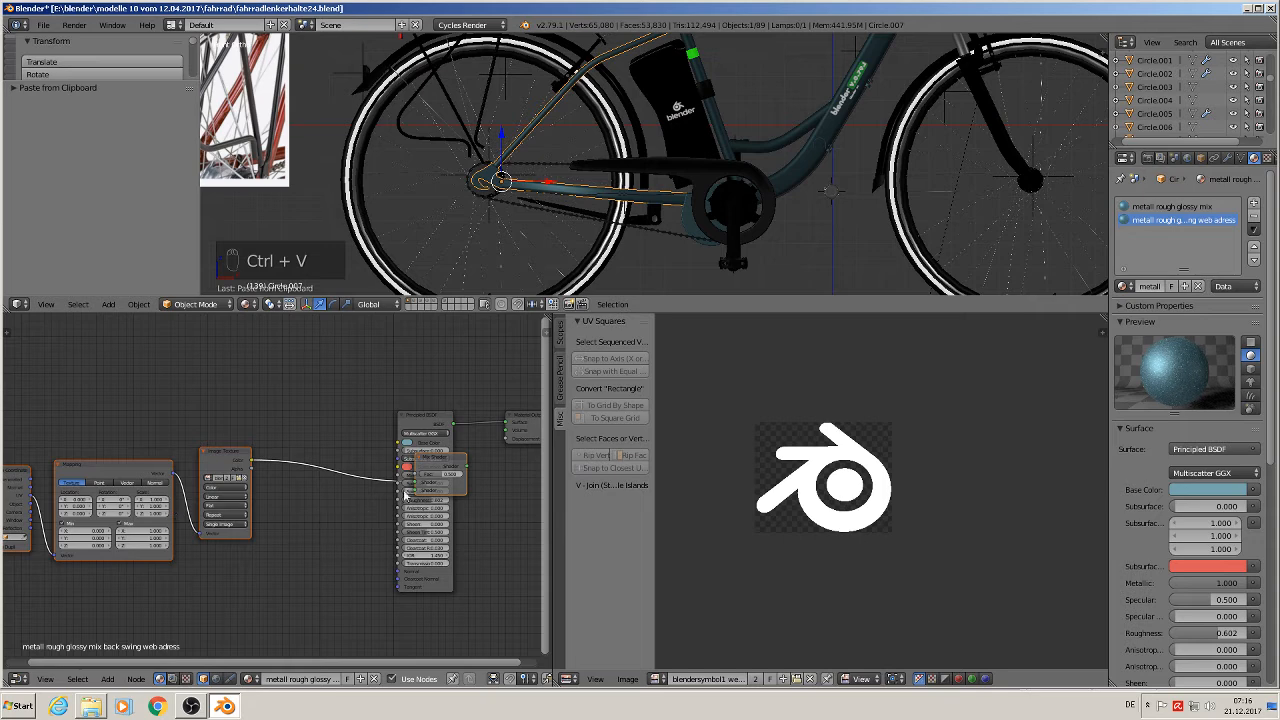
Insert the Mix Shader between the Principled BSDF and the output, with the image texture's colour in its first shader input
{"action": "left_click_drag", "start_coordinate": [448, 462], "coordinate": [424, 356]}
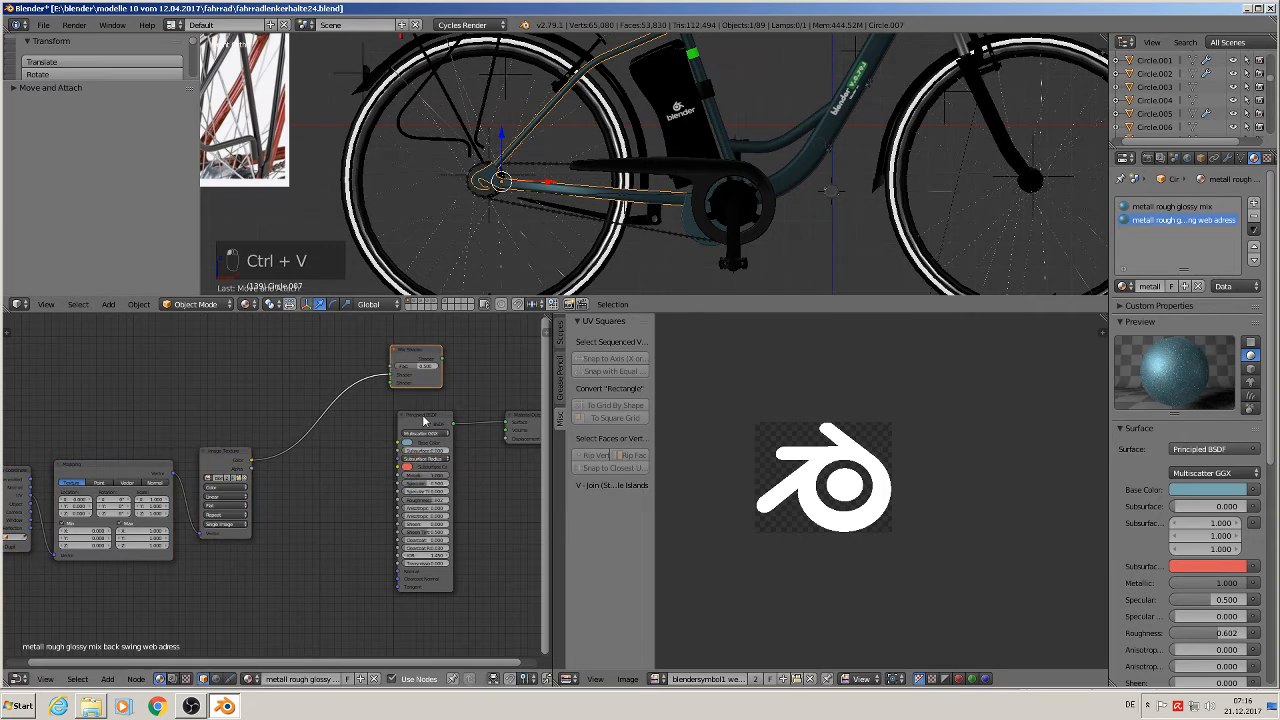
{"action": "left_click_drag", "start_coordinate": [423, 423], "coordinate": [307, 473]}
{"action": "middle_click_drag", "start_coordinate": [398, 474], "coordinate": [423, 473]}
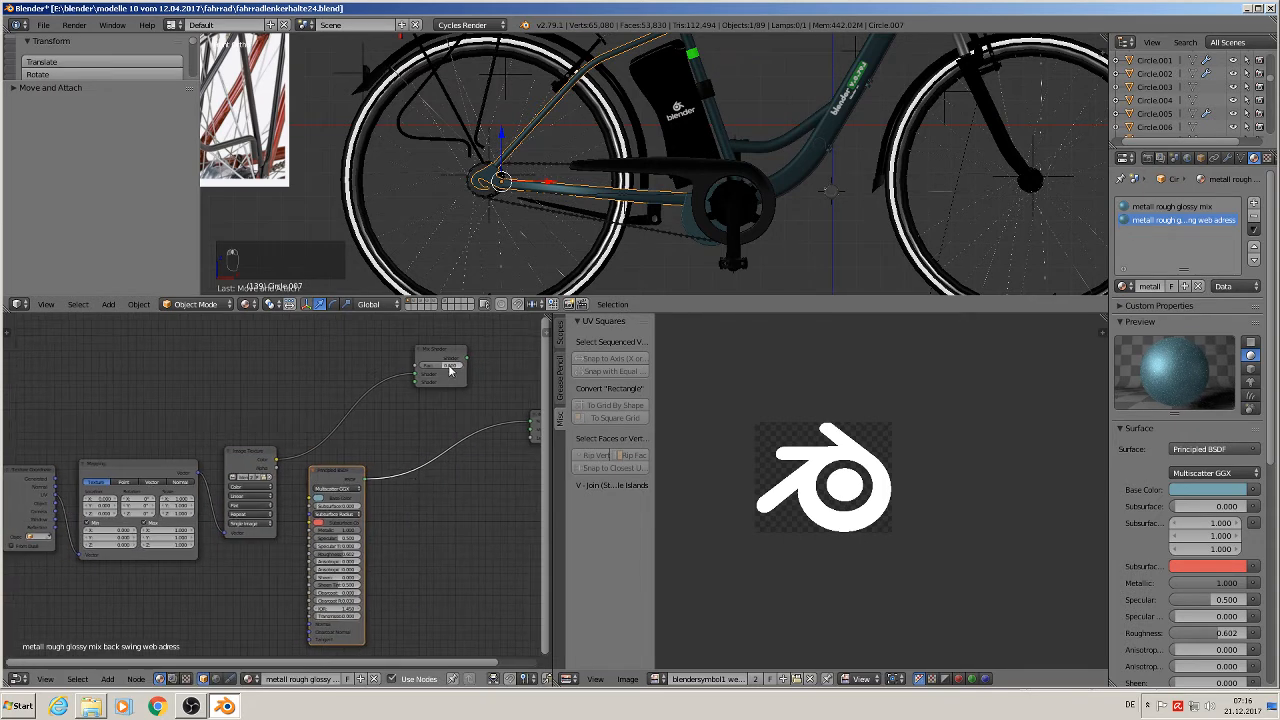
{"action": "left_click_drag", "start_coordinate": [418, 374], "coordinate": [334, 400]}
{"action": "left_click_drag", "start_coordinate": [446, 356], "coordinate": [448, 445]}
{"action": "middle_click_drag", "start_coordinate": [323, 423], "coordinate": [378, 440]}
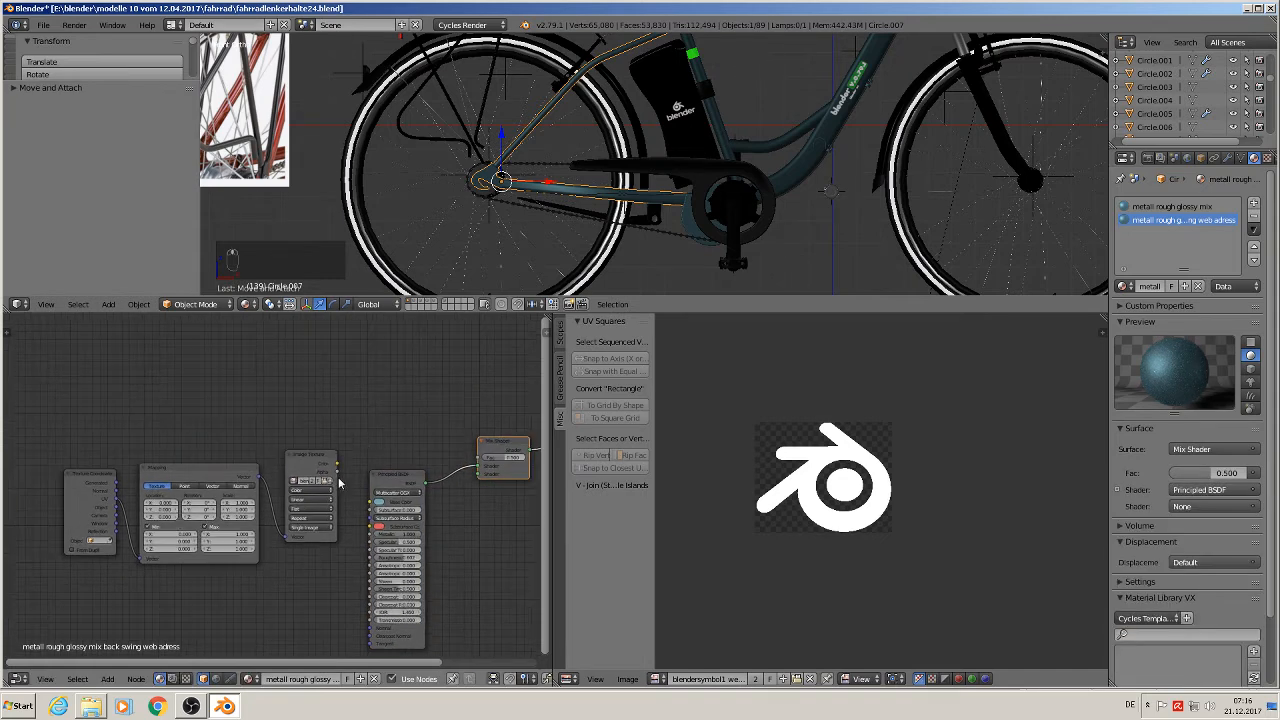
{"action": "scroll", "coordinate": [339, 483], "scroll_direction": "up", "scroll_amount": 1}
{"action": "left_click_drag", "start_coordinate": [337, 460], "coordinate": [517, 470]}
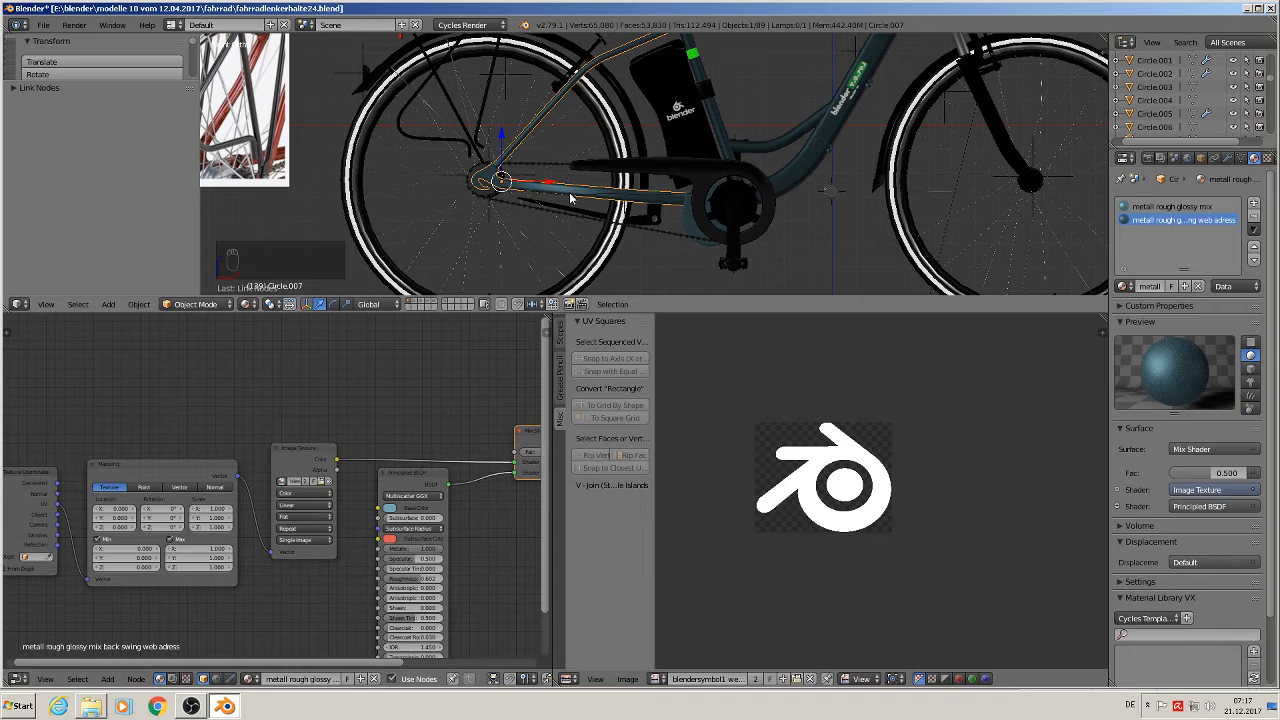
{"action": "scroll", "coordinate": [322, 525], "scroll_direction": "up", "scroll_amount": 3}
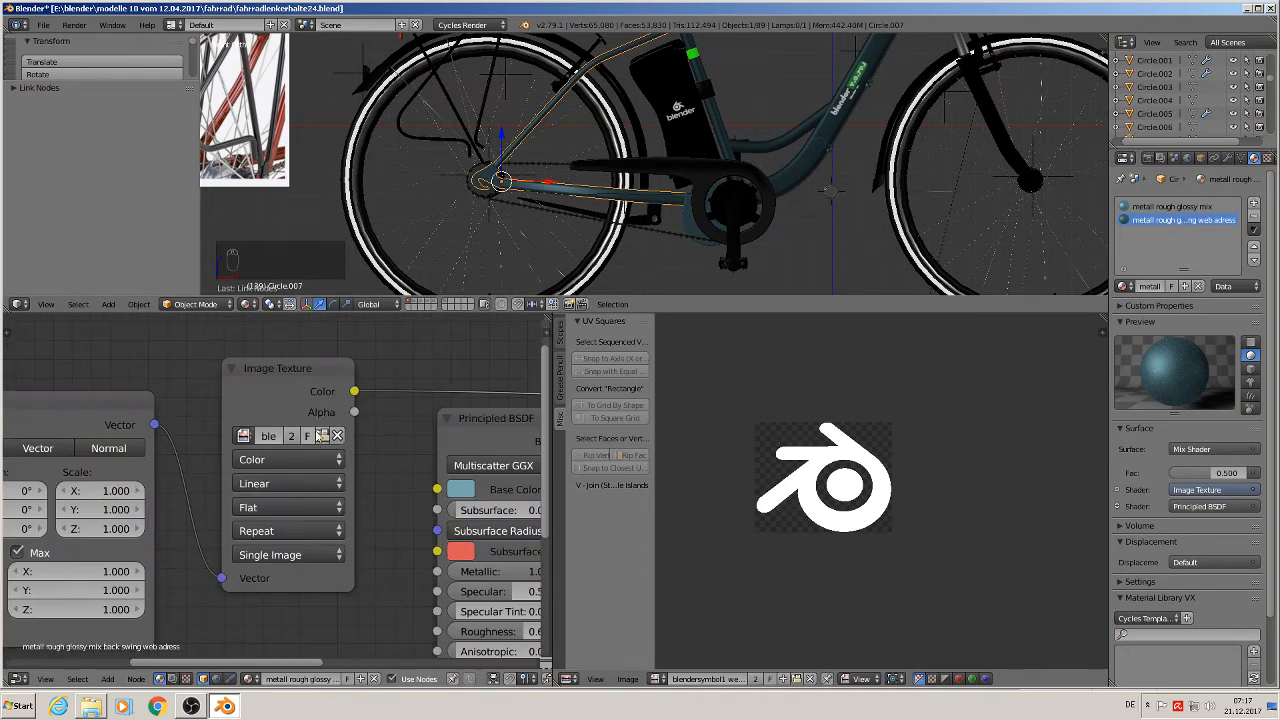
{"action": "left_click", "coordinate": [322, 436]}
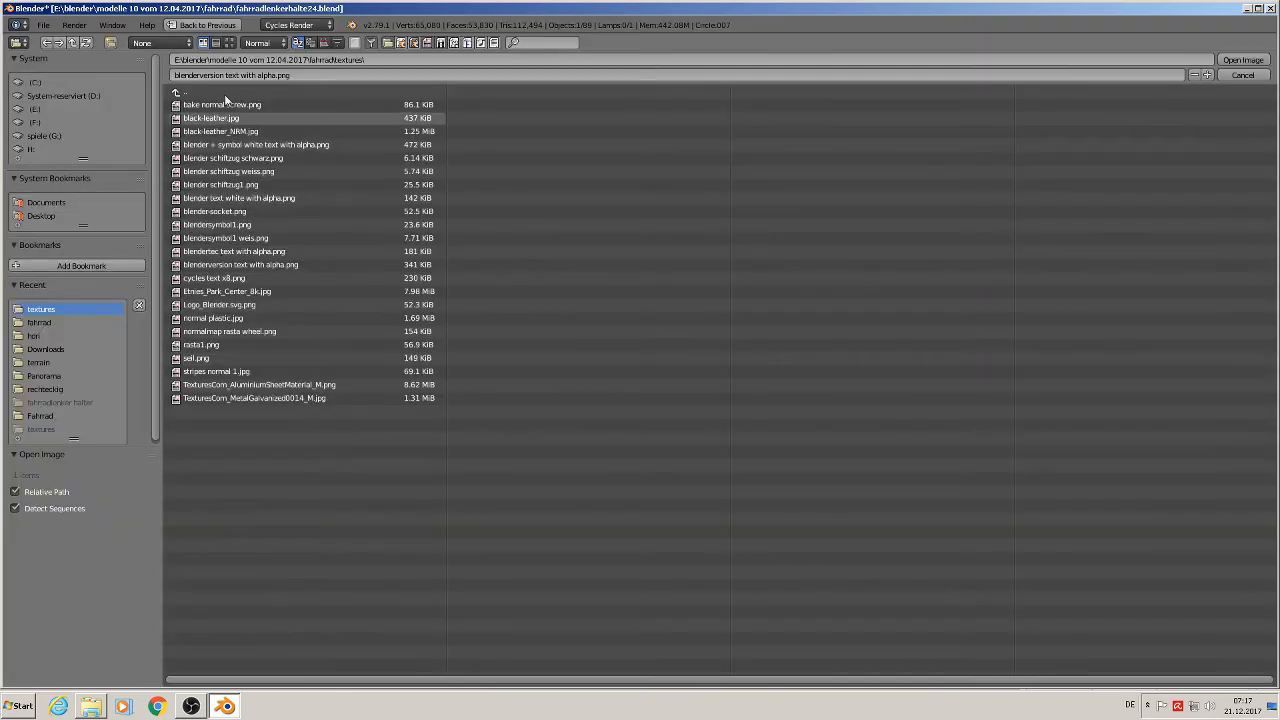
{"action": "left_click", "coordinate": [229, 42]}
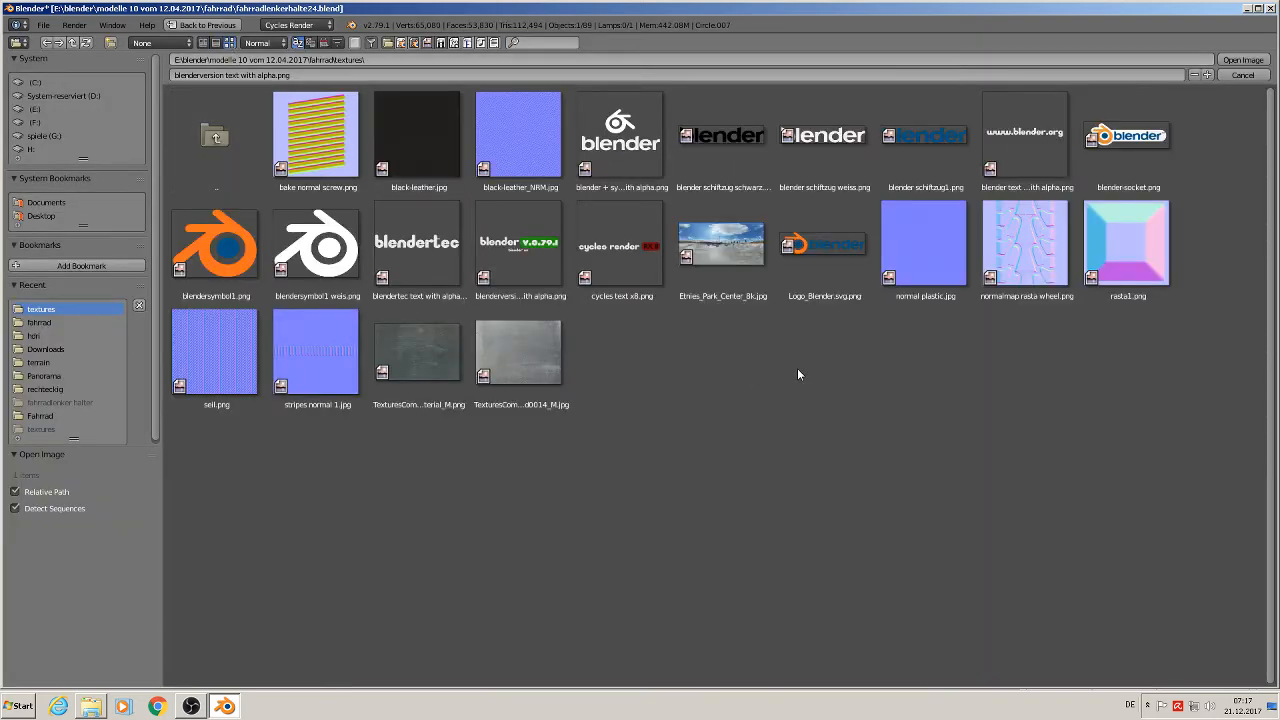
{"action": "left_click", "coordinate": [1038, 144]}
{"action": "double_click", "coordinate": [1038, 144]}
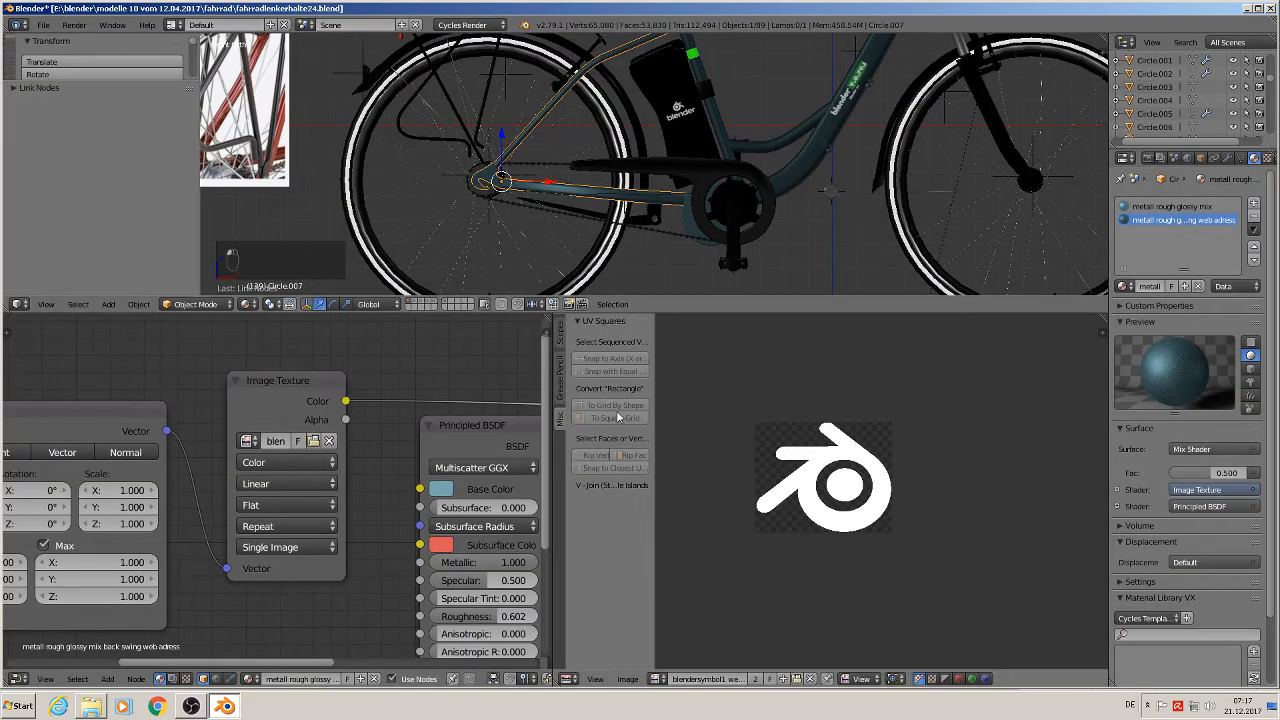
Try "blender schiftzug weiss.png" in the image editor and look through the image list for the web address lettering
{"action": "middle_click_drag", "start_coordinate": [468, 530], "coordinate": [343, 507]}
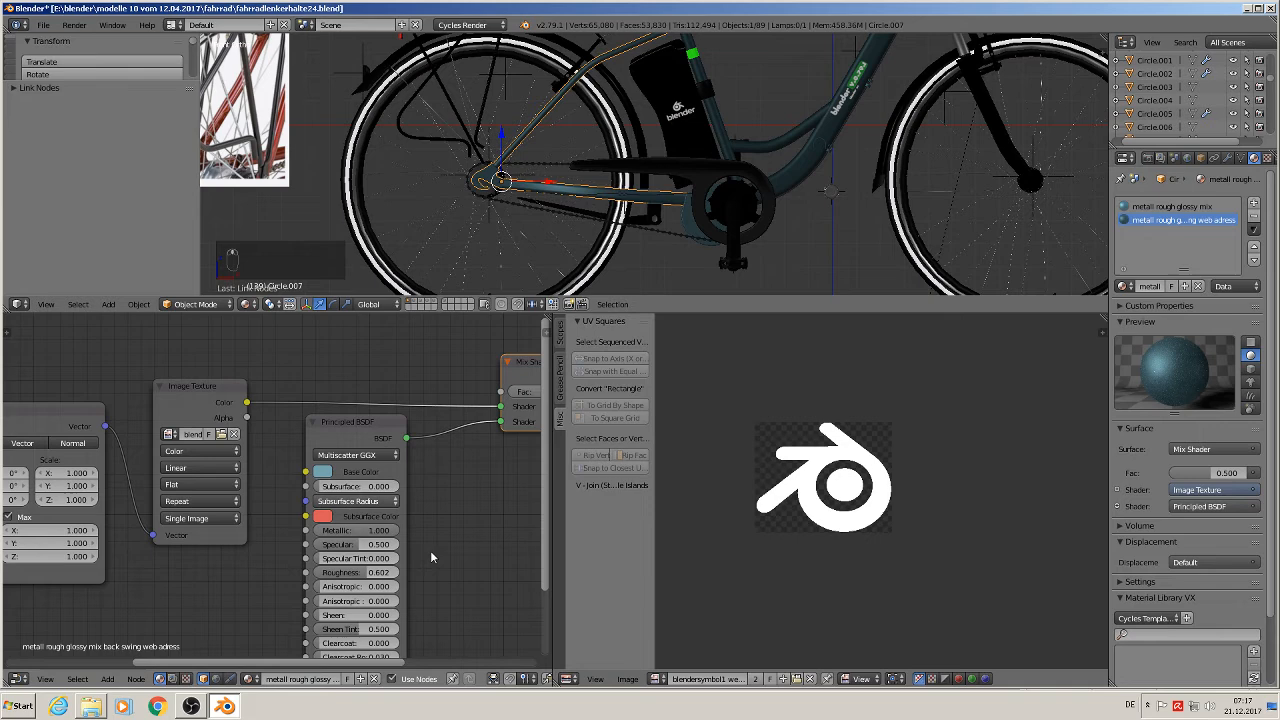
{"action": "left_click", "coordinate": [656, 680]}
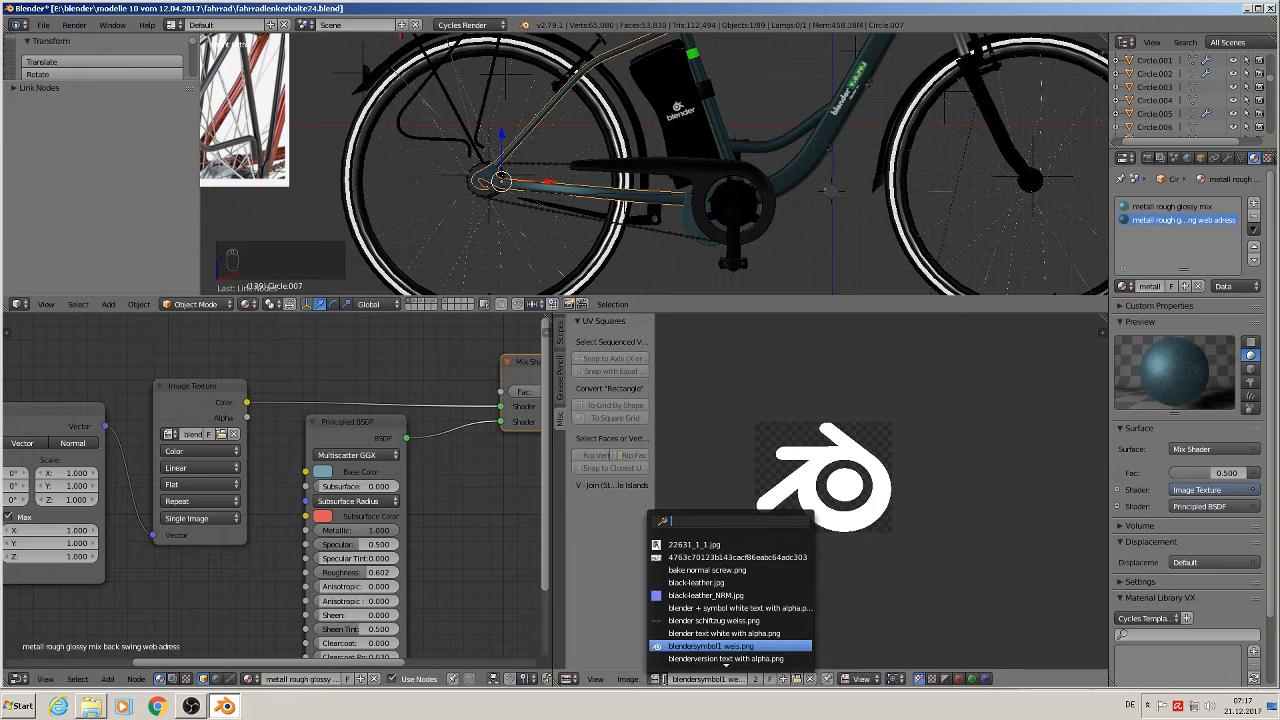
{"action": "scroll", "coordinate": [732, 640], "scroll_direction": "down", "scroll_amount": 2}
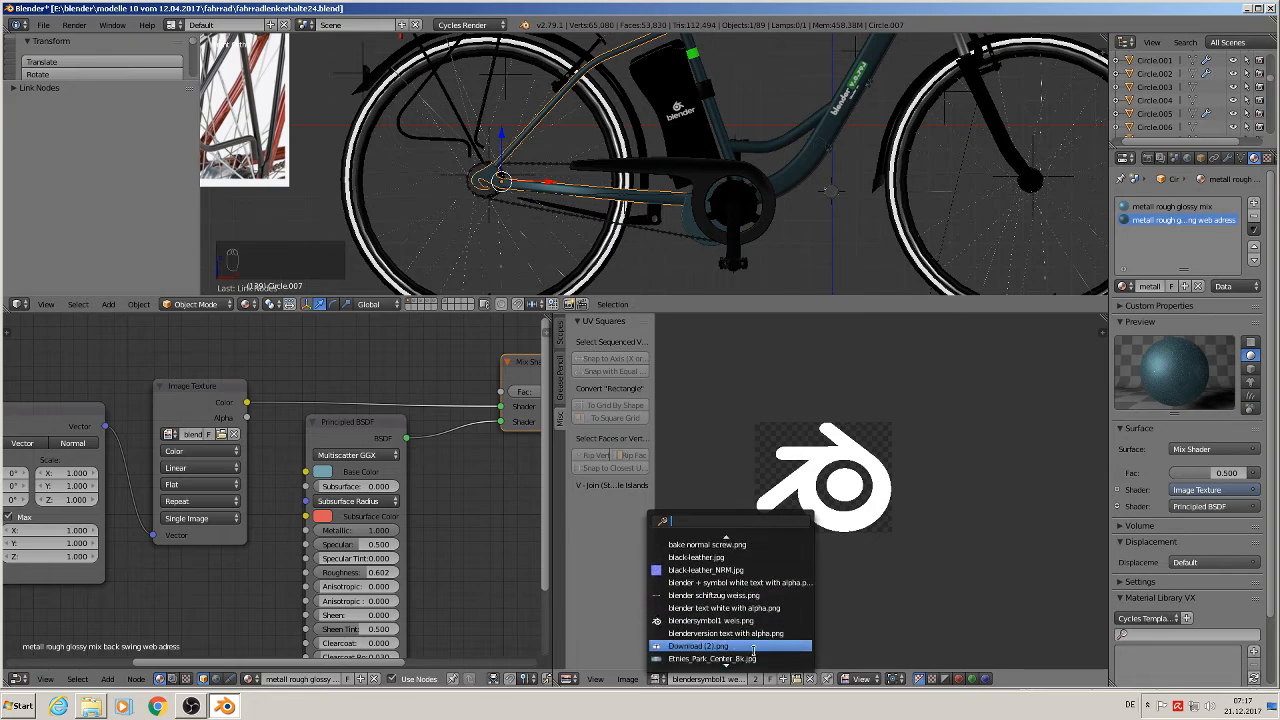
{"action": "left_click", "coordinate": [762, 596]}
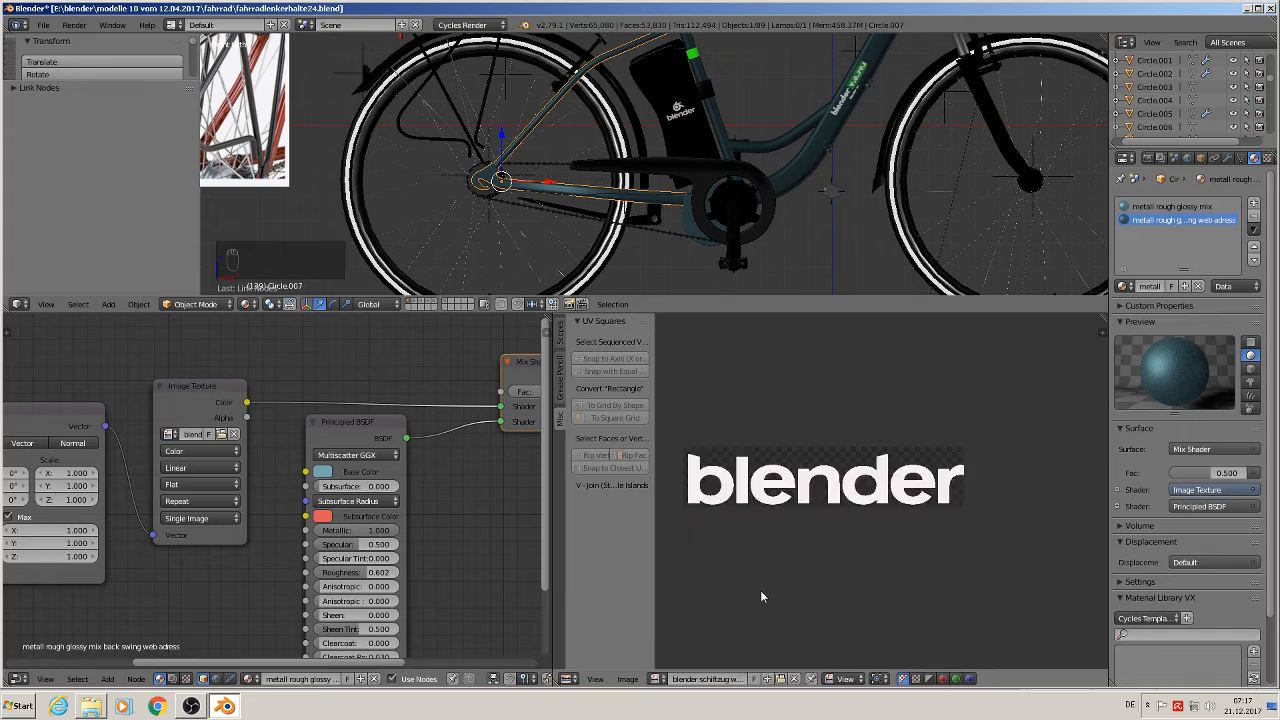
{"action": "left_click", "coordinate": [657, 679]}
{"action": "scroll", "coordinate": [793, 648], "scroll_direction": "down", "scroll_amount": 5}
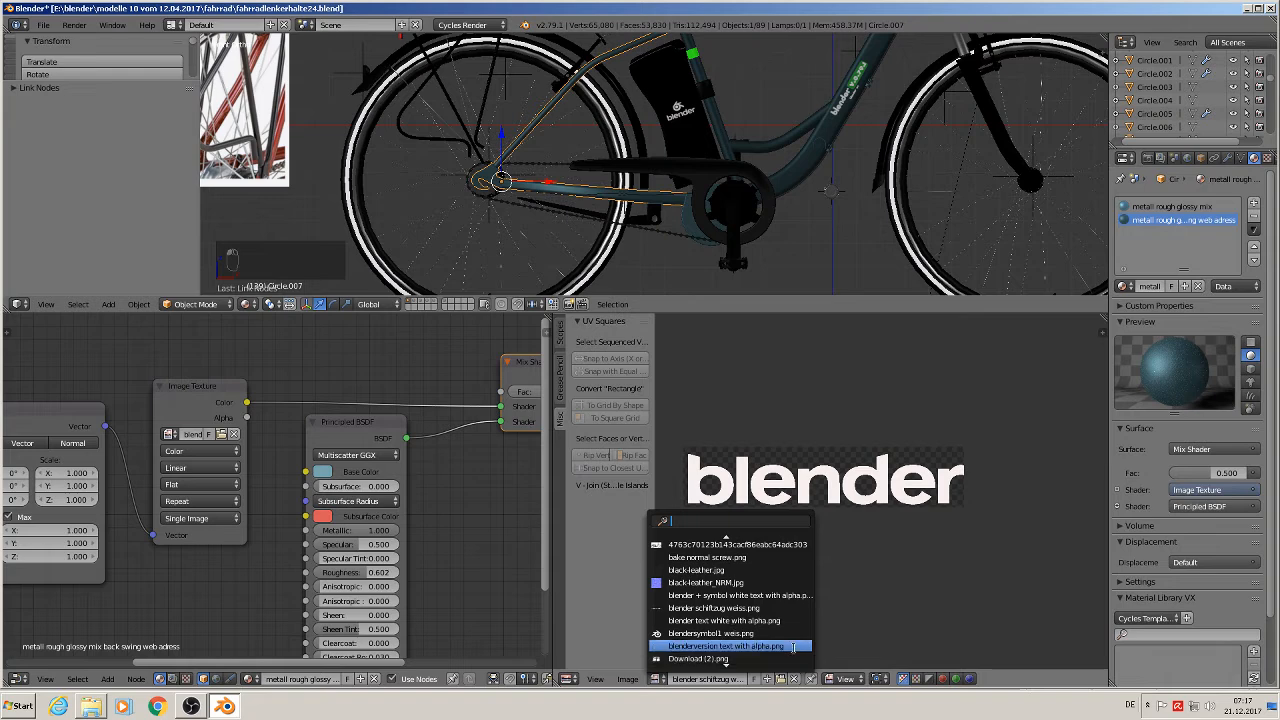
{"action": "scroll", "coordinate": [793, 648], "scroll_direction": "down", "scroll_amount": 3}
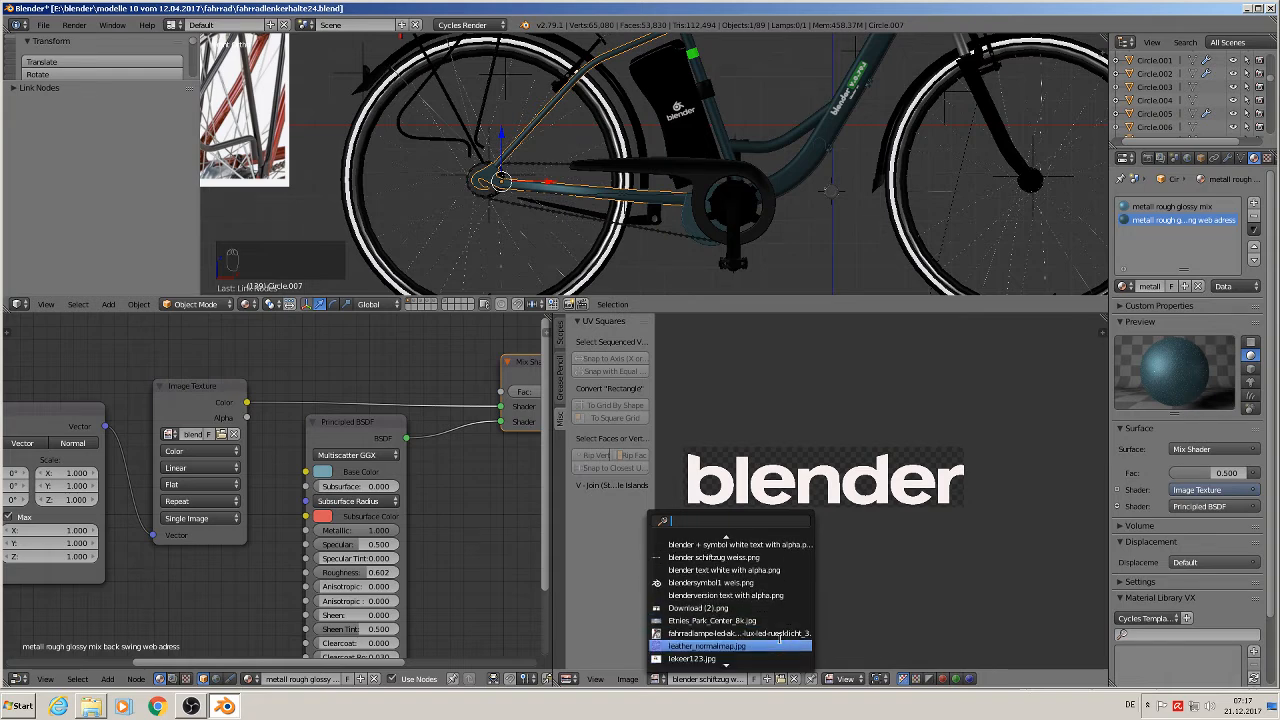
{"action": "scroll", "coordinate": [779, 632], "scroll_direction": "down", "scroll_amount": 4}
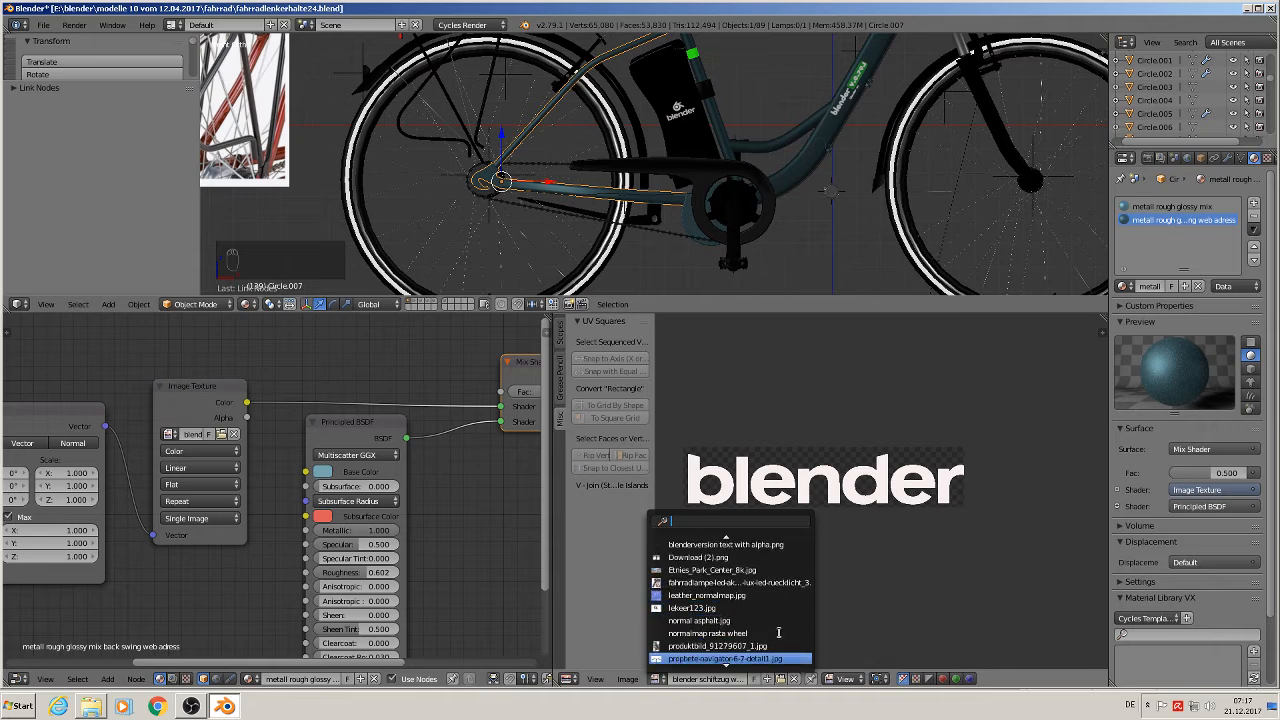
{"action": "scroll", "coordinate": [779, 632], "scroll_direction": "down", "scroll_amount": 3}
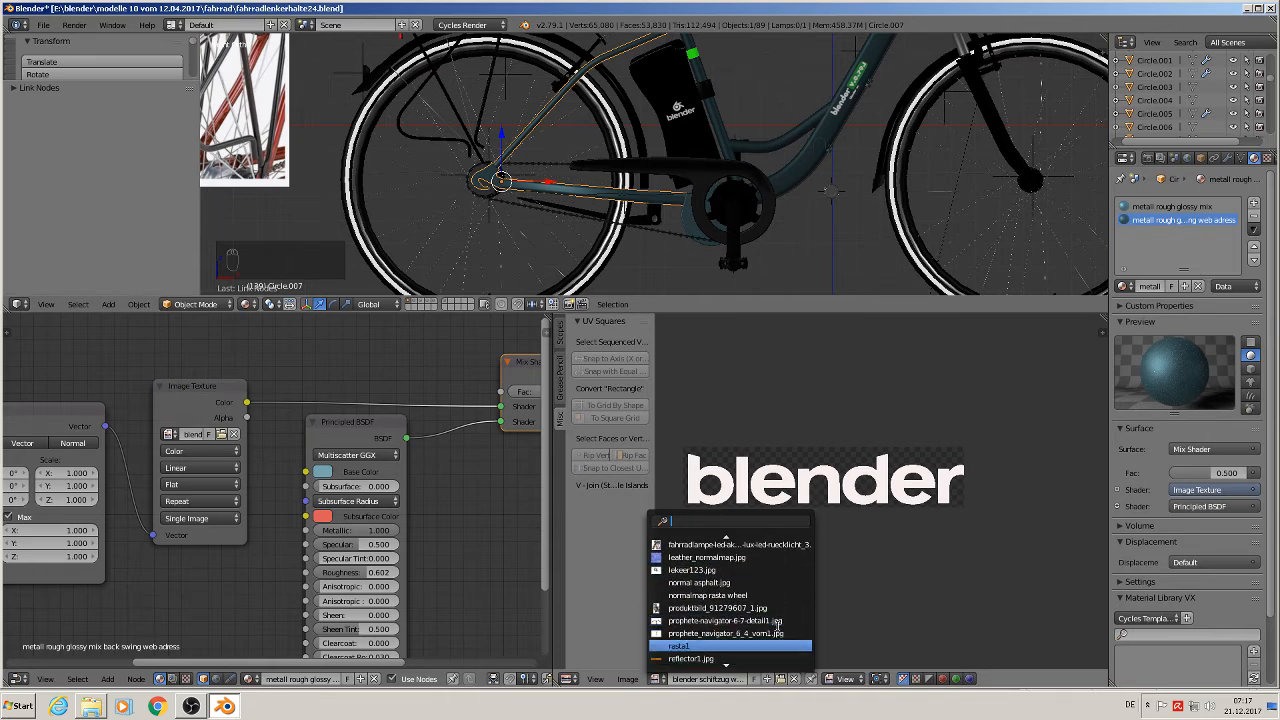
{"action": "scroll", "coordinate": [779, 632], "scroll_direction": "down", "scroll_amount": 4}
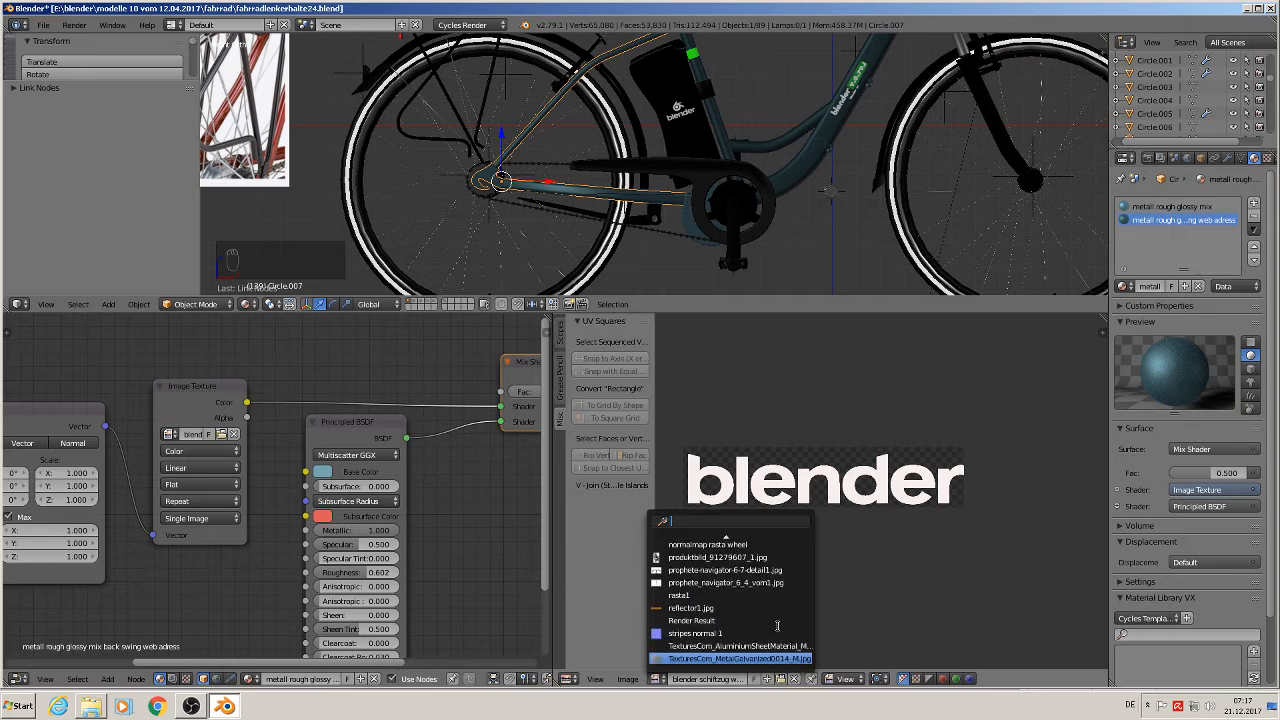
{"action": "scroll", "coordinate": [777, 626], "scroll_direction": "up", "scroll_amount": 6}
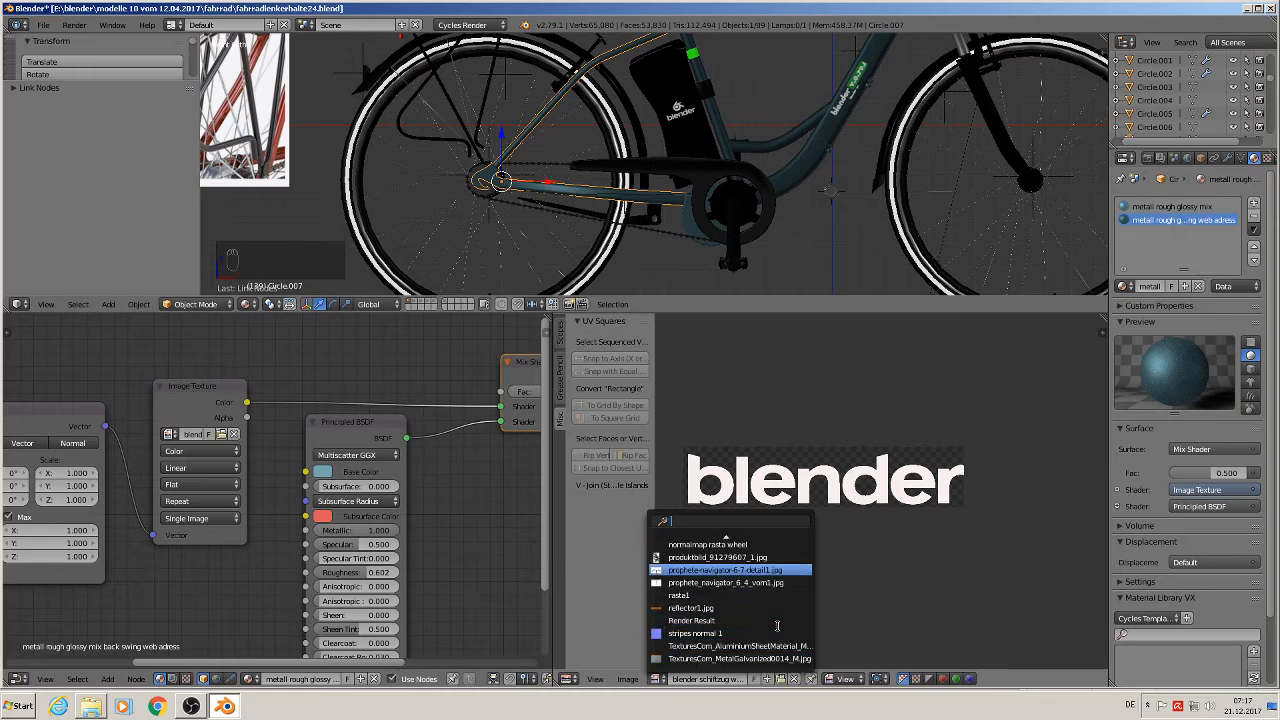
{"action": "scroll", "coordinate": [777, 626], "scroll_direction": "up", "scroll_amount": 4}
{"action": "scroll", "coordinate": [777, 623], "scroll_direction": "up", "scroll_amount": 7}
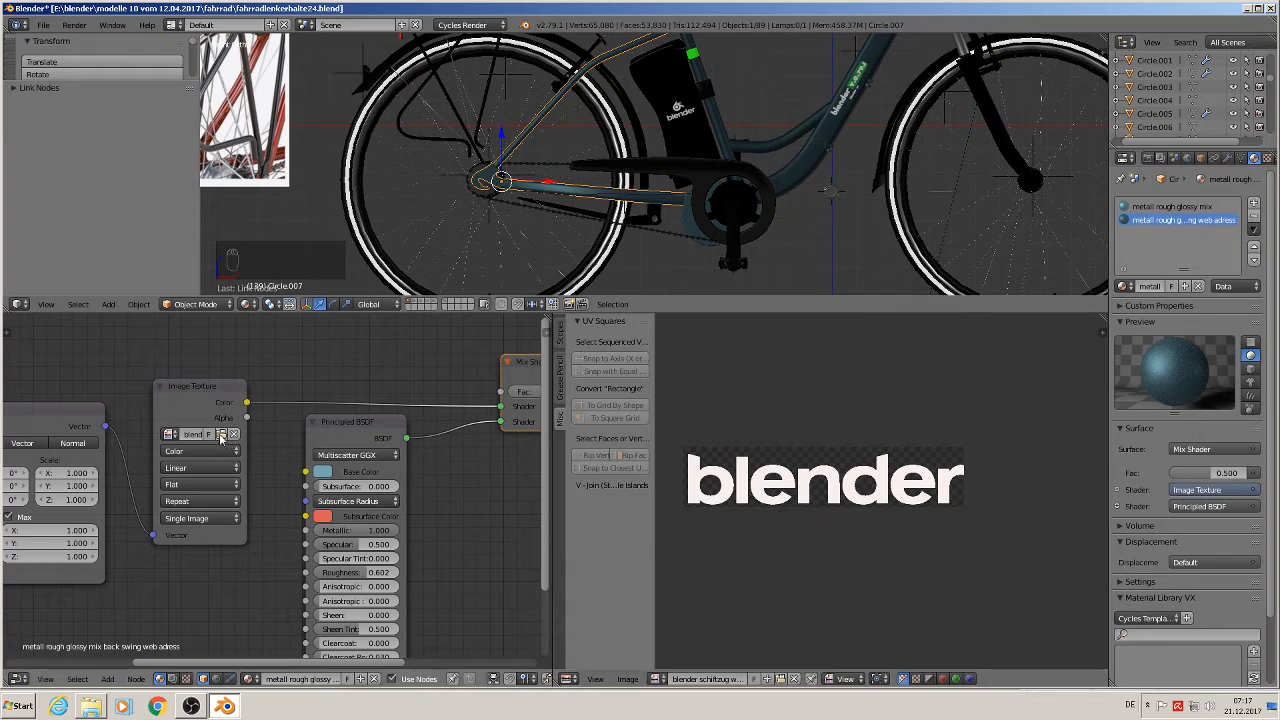
Widen the Image Texture node to read its image name, and show "blender text white with alpha.png" in the image editor
{"action": "left_click_drag", "start_coordinate": [246, 455], "coordinate": [268, 440]}
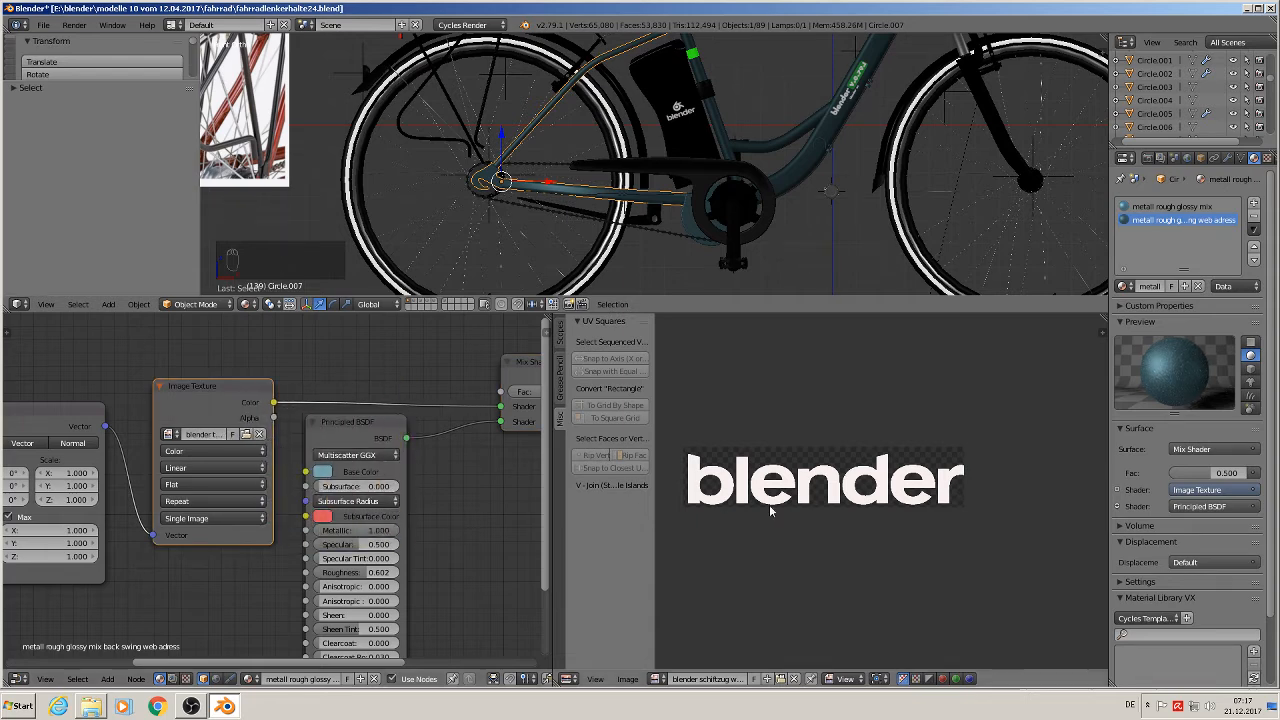
{"action": "left_click", "coordinate": [656, 679]}
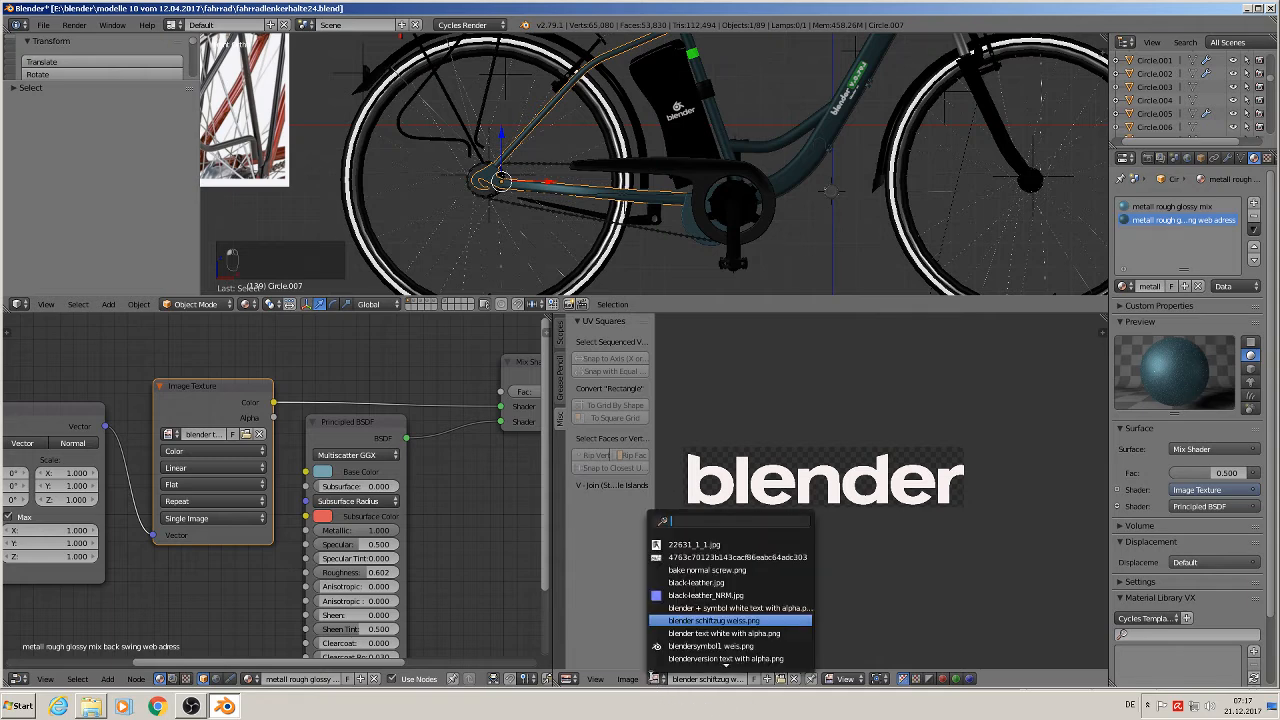
{"action": "left_click", "coordinate": [720, 634]}
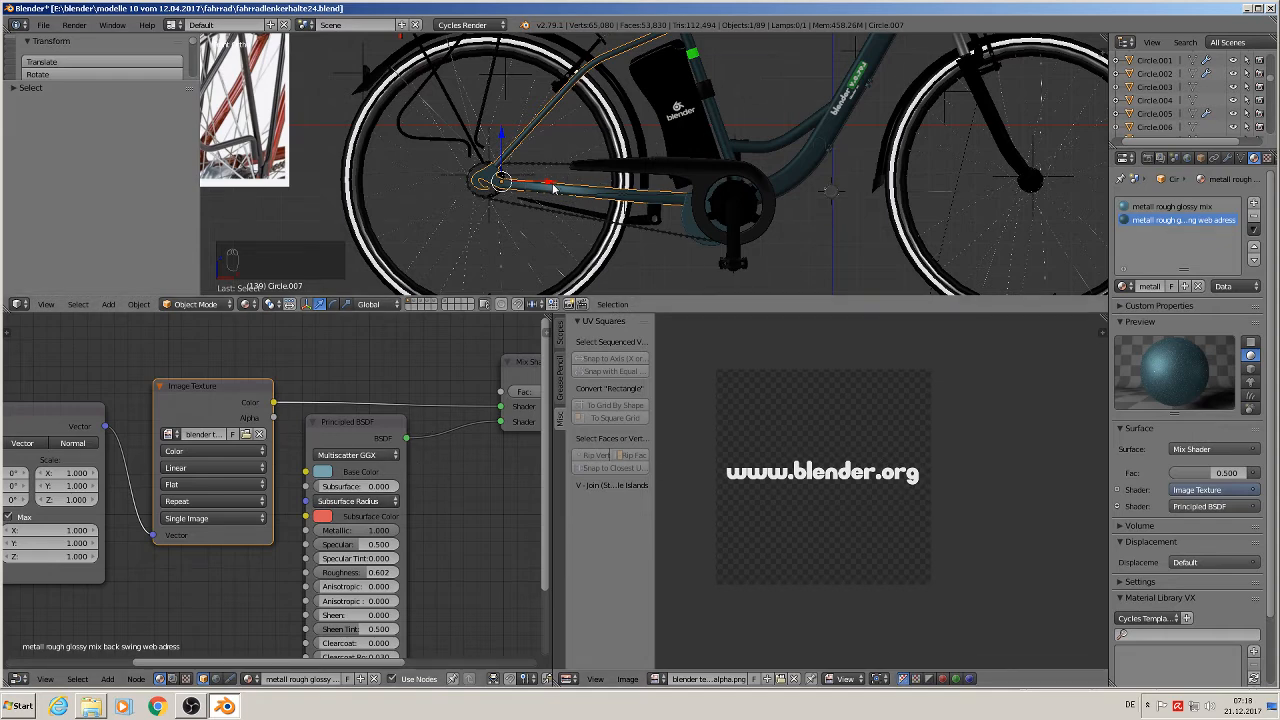
Enter Edit Mode on the rear swing and select the face loop around the rear section of its lower tube
{"action": "key", "text": "Tab"}
{"action": "key", "text": "a"}
{"action": "key", "text": "a"}
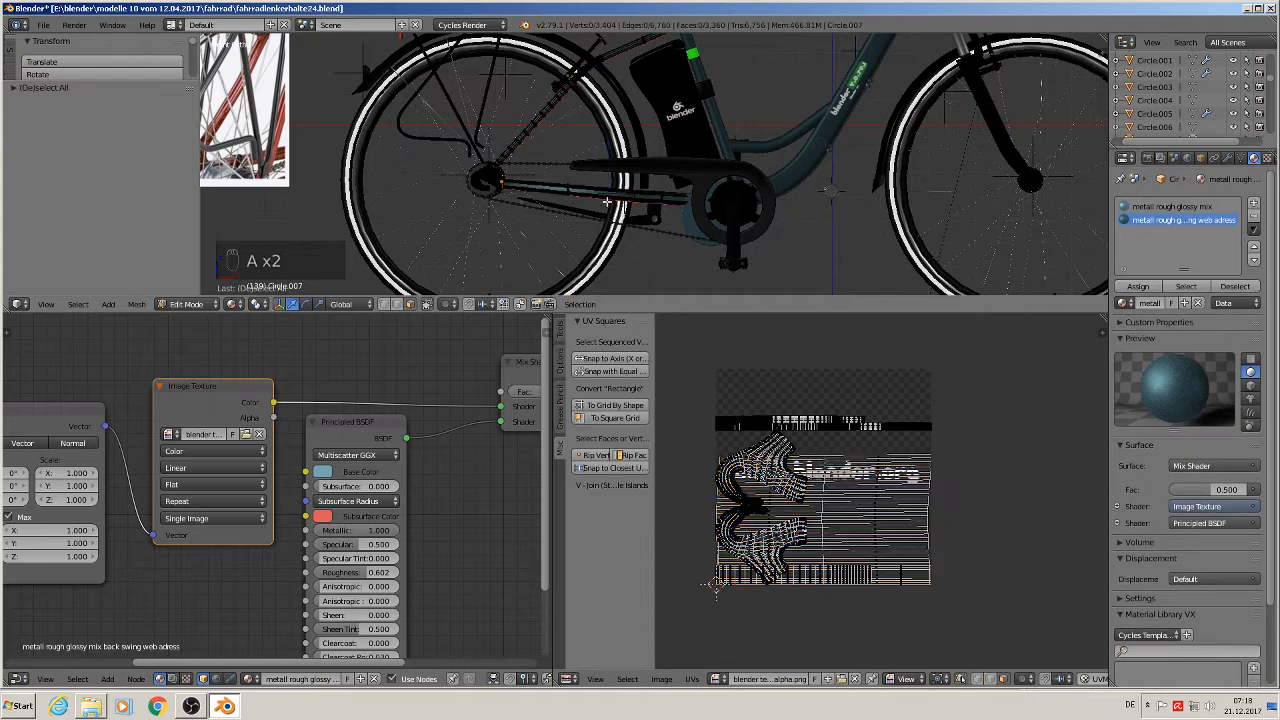
{"action": "key", "text": "a"}
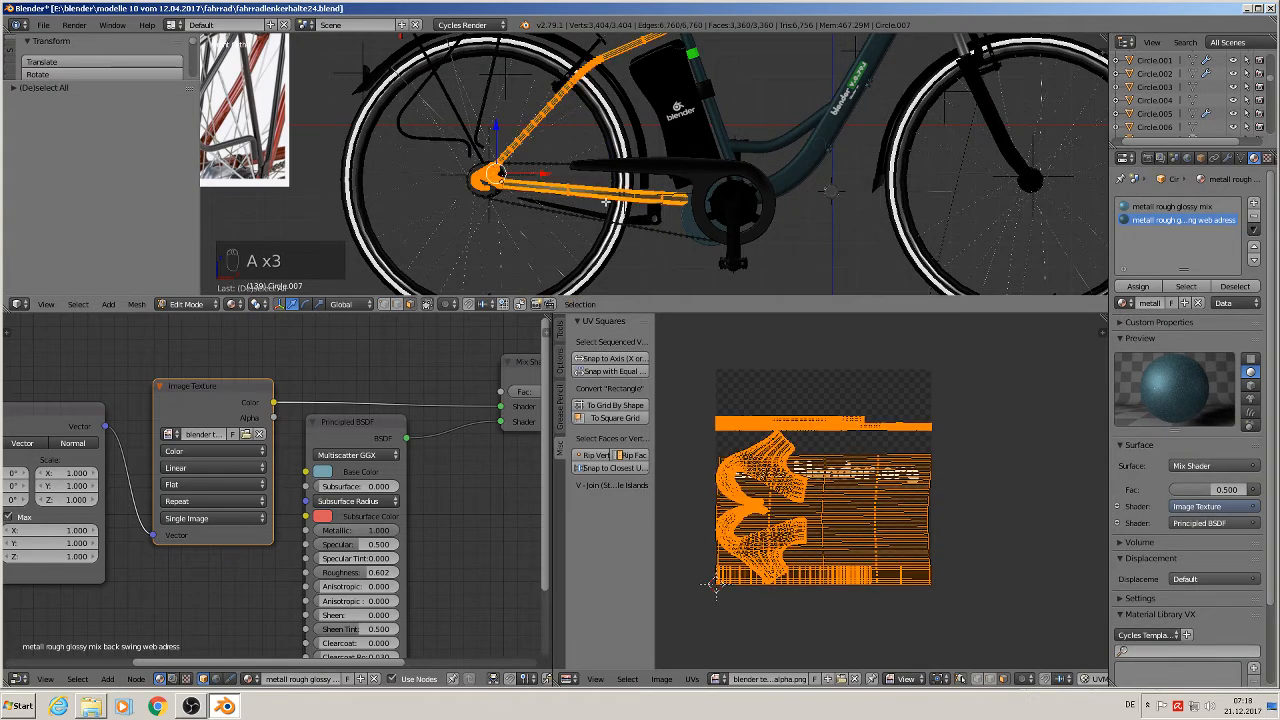
{"action": "right_click", "coordinate": [573, 190]}
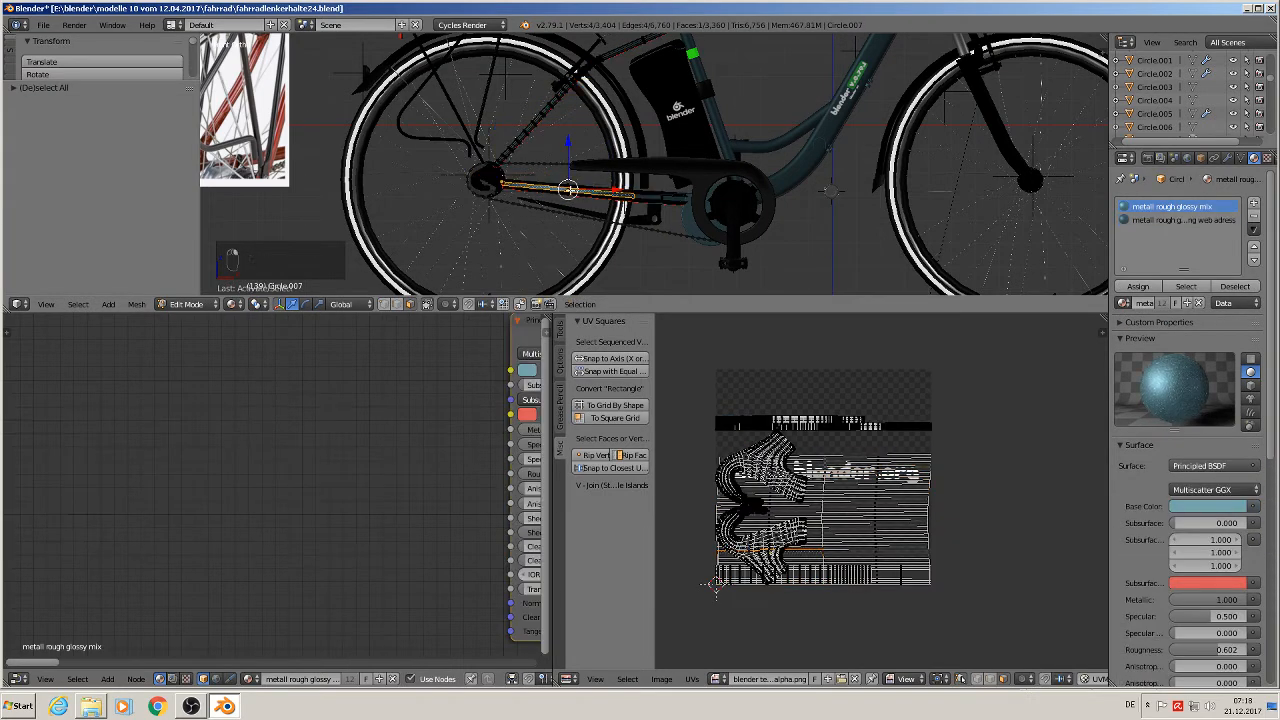
{"action": "right_click", "coordinate": [570, 190], "text": "alt"}
{"action": "key", "text": "KP_Decimal"}
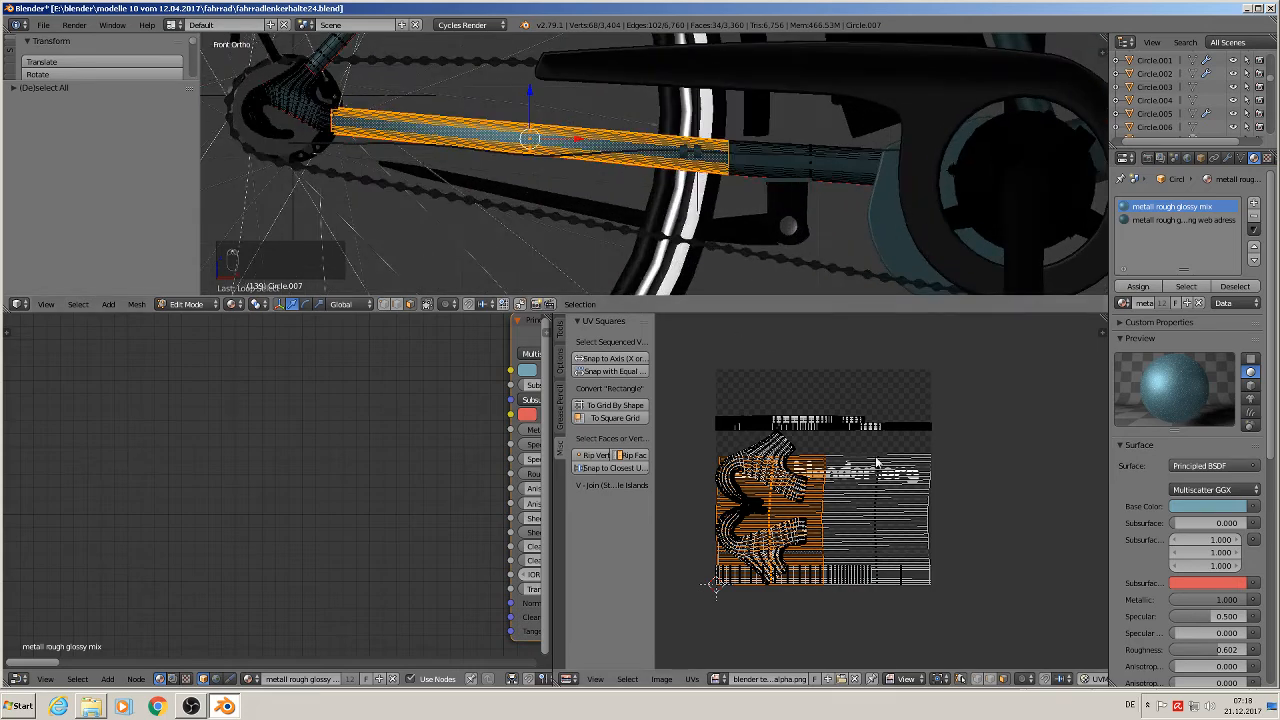
Select all of the rear swing's UVs and move them off the image to the empty area right of it
{"action": "key", "text": "a"}
{"action": "key", "text": "a"}
{"action": "key", "text": "a"}
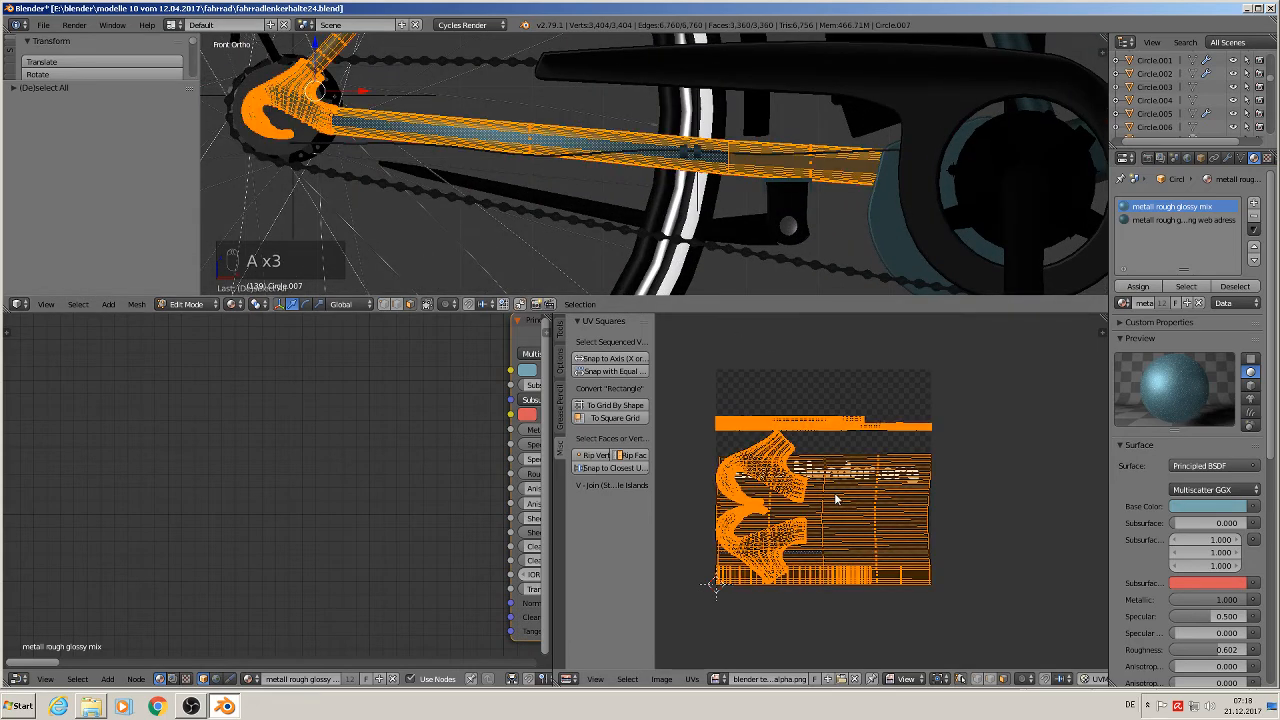
{"action": "key", "text": "g"}
{"action": "left_click", "coordinate": [1075, 485]}
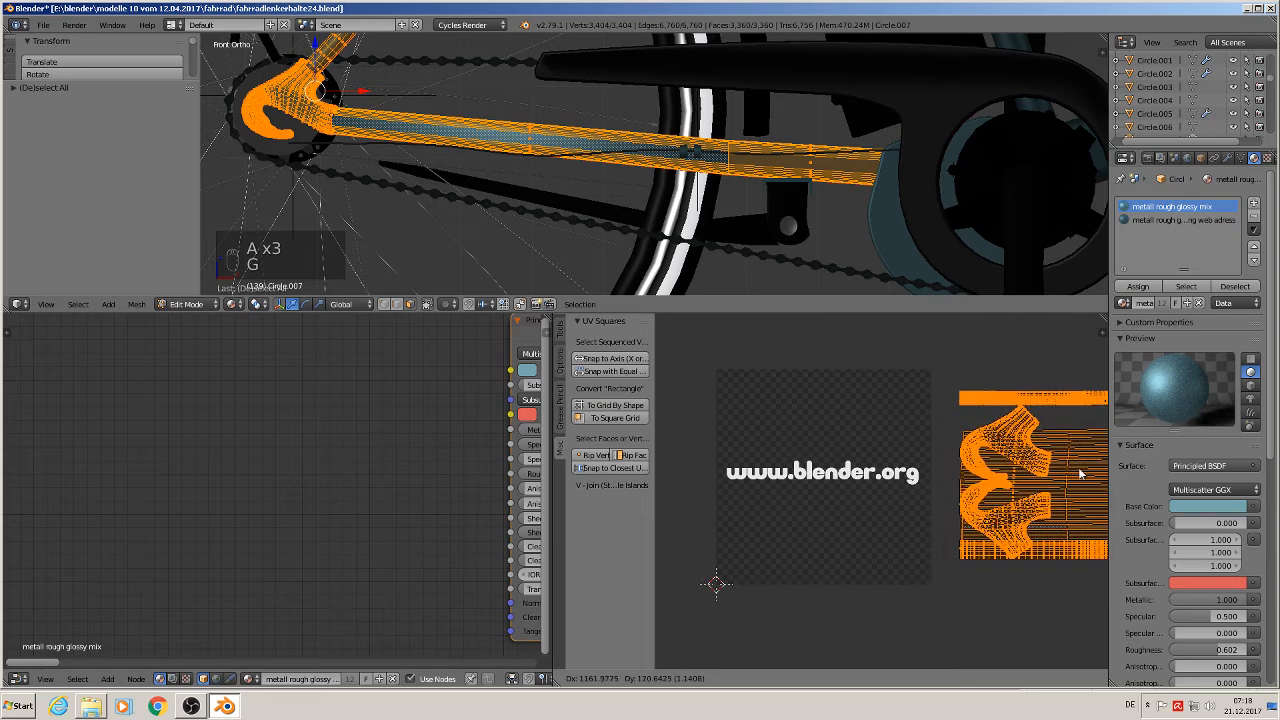
Move the UVs of the lower tube's rear face loop onto the image and assign those faces the web adress material
{"action": "right_click", "coordinate": [538, 140], "text": "alt"}
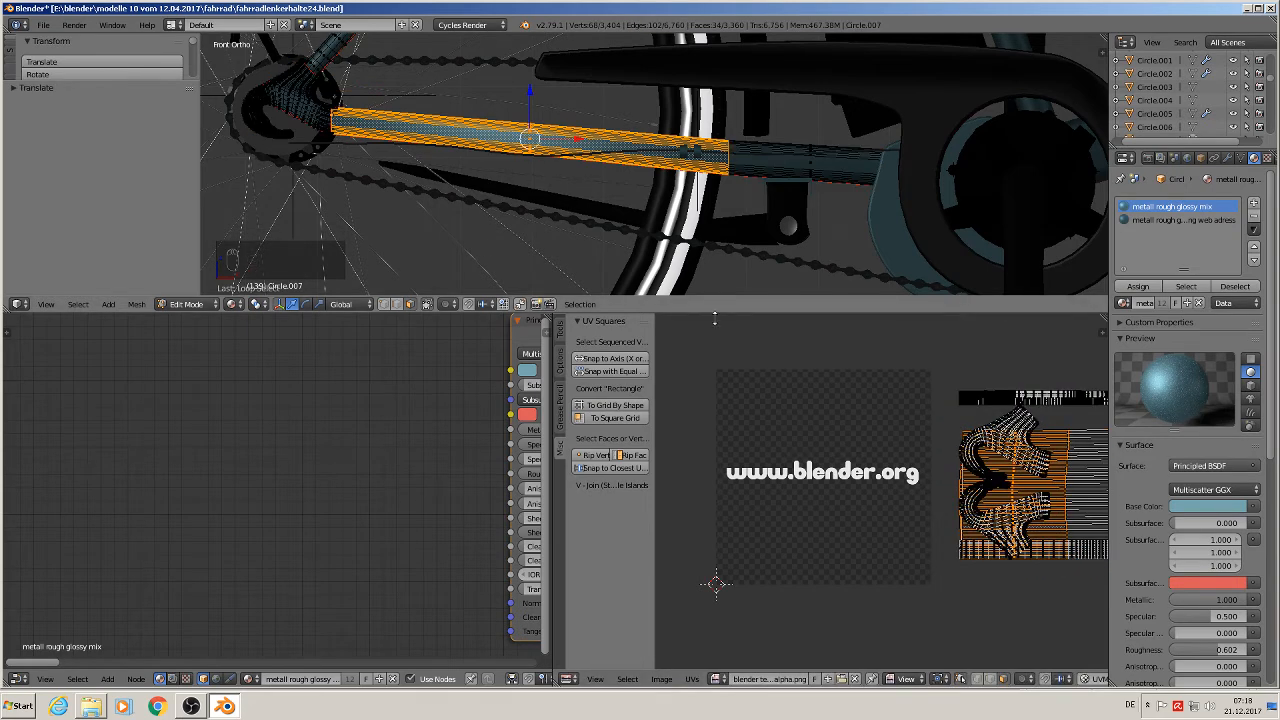
{"action": "key", "text": "g"}
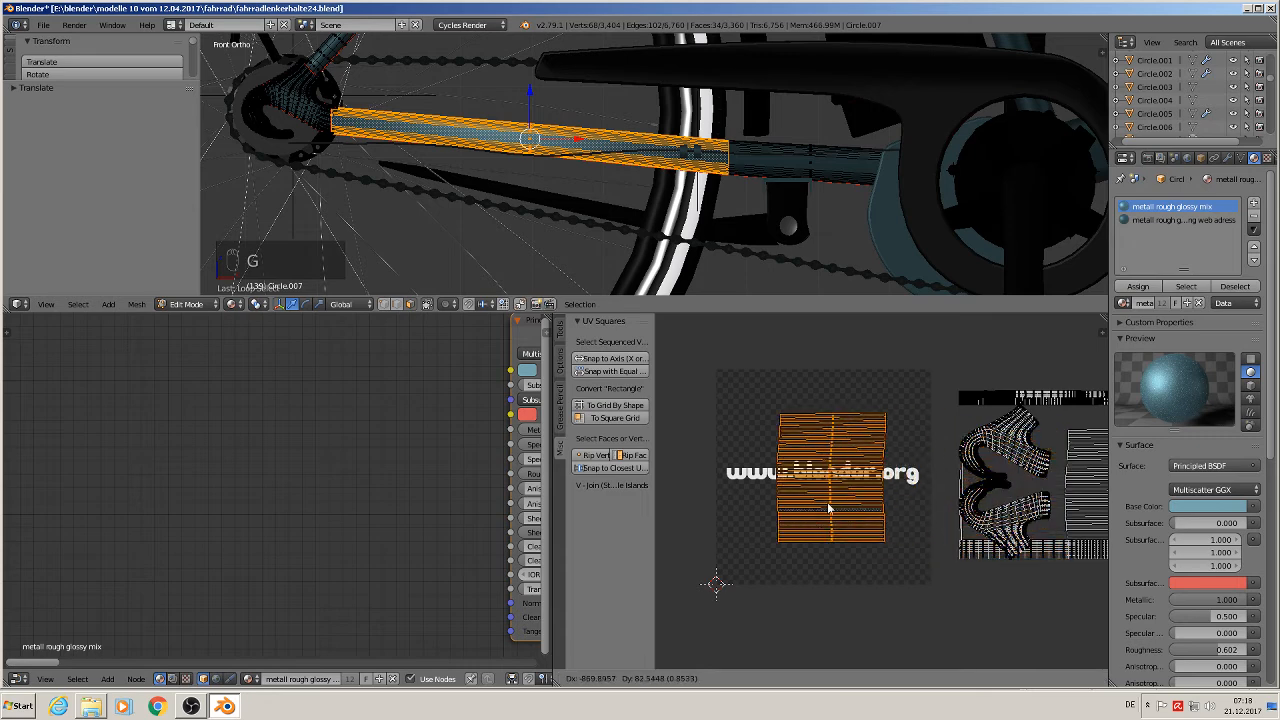
{"action": "left_click", "coordinate": [830, 510]}
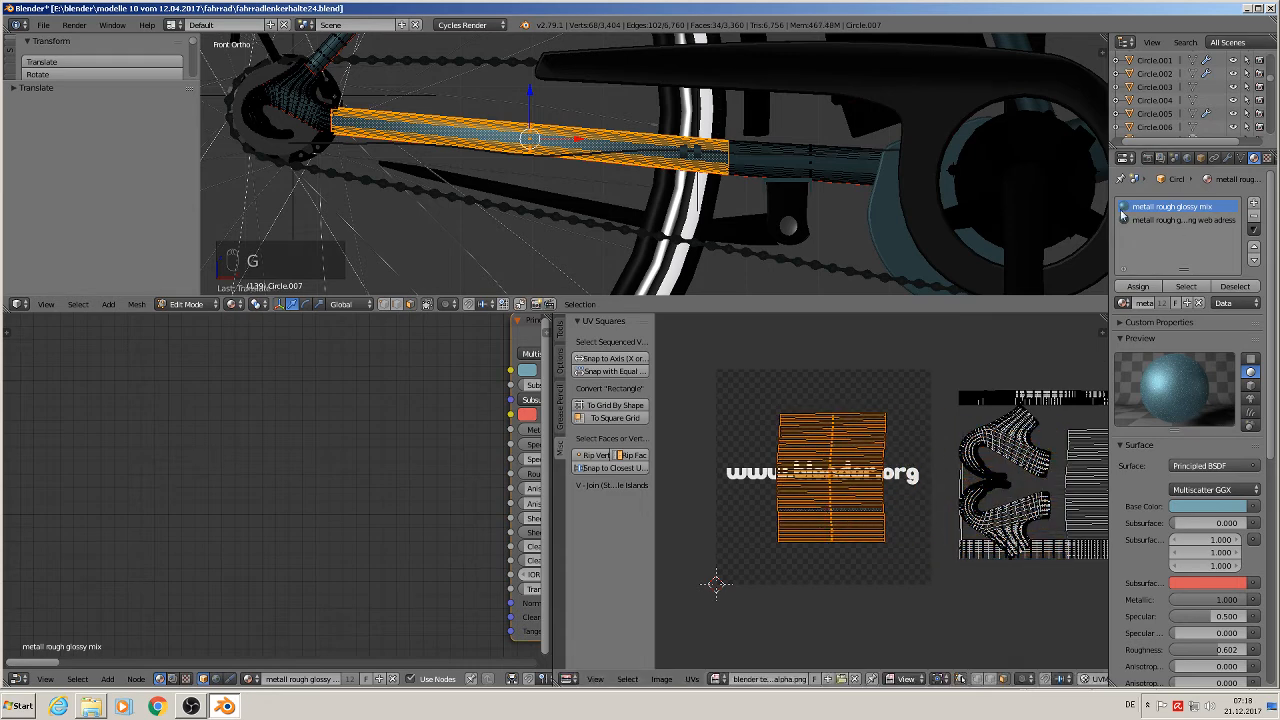
{"action": "left_click", "coordinate": [1145, 223]}
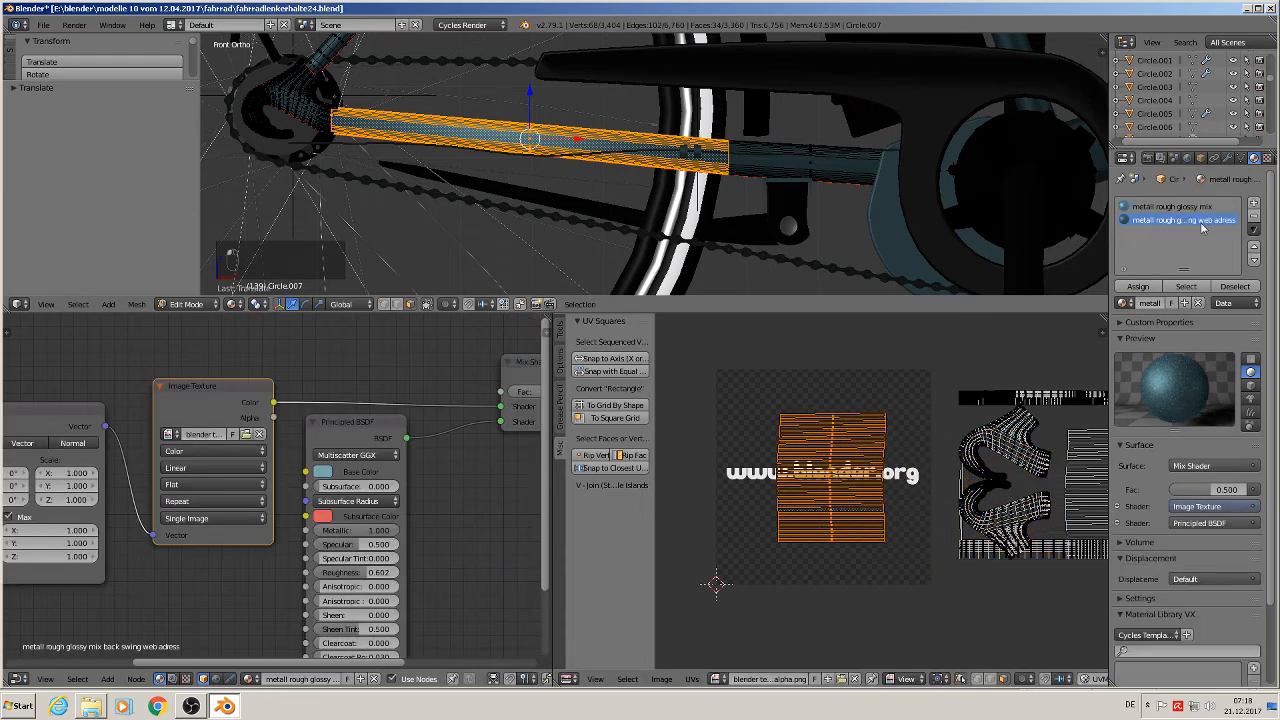
{"action": "left_click", "coordinate": [1146, 288]}
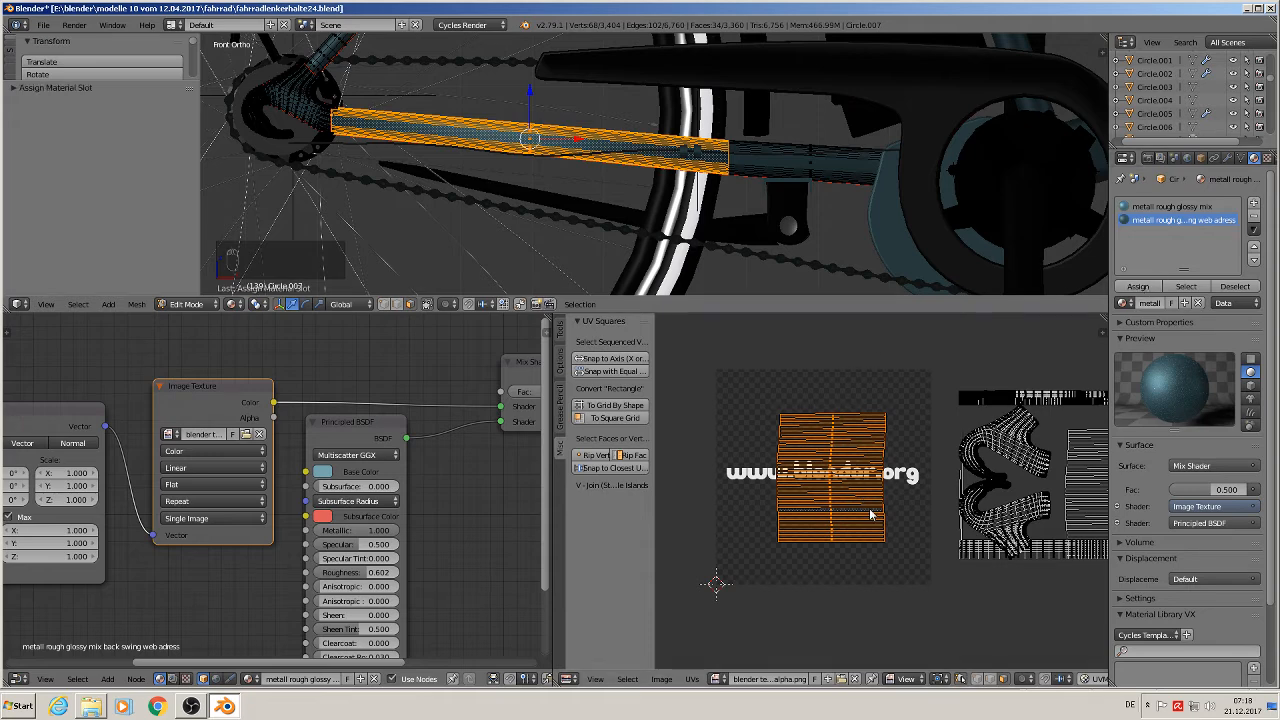
{"action": "middle_click_drag", "start_coordinate": [185, 505], "coordinate": [320, 500]}
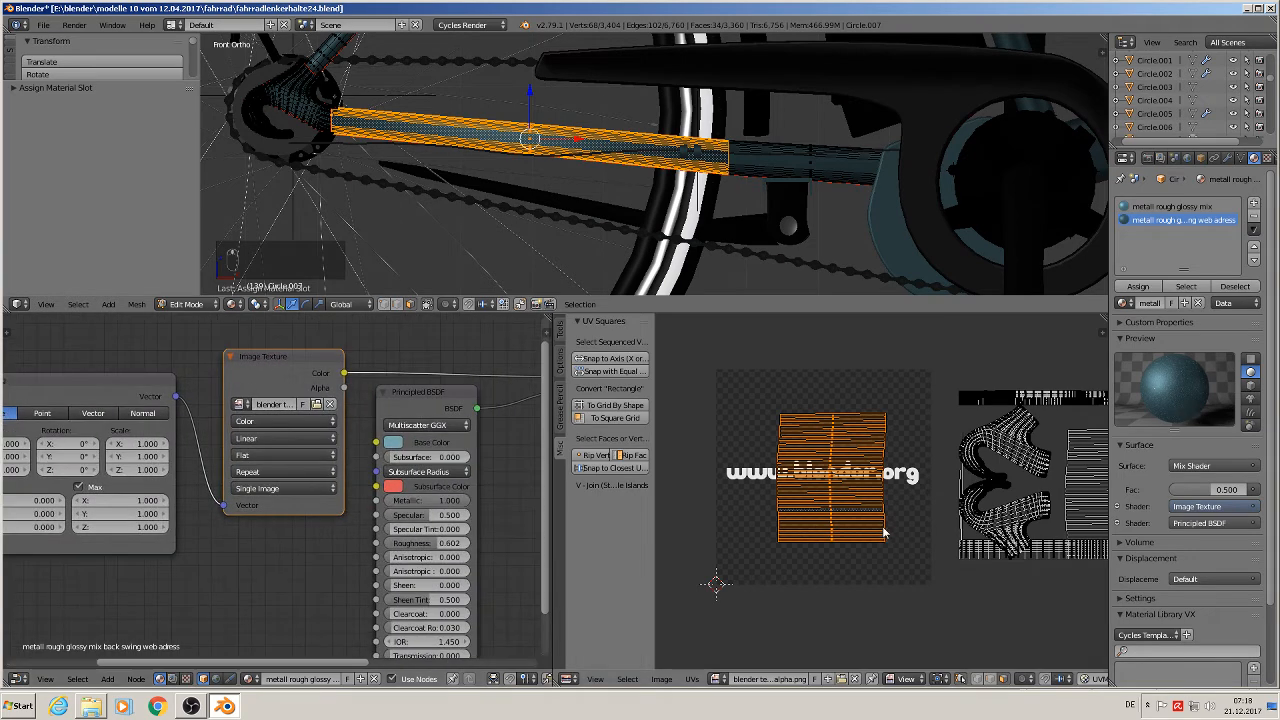
Select the strip of faces on the lower tube's outward side and move its UVs below the image
{"action": "middle_click_drag", "start_coordinate": [697, 290], "coordinate": [778, 146]}
{"action": "scroll", "coordinate": [545, 150], "scroll_direction": "up", "scroll_amount": 2}
{"action": "right_click", "coordinate": [508, 140]}
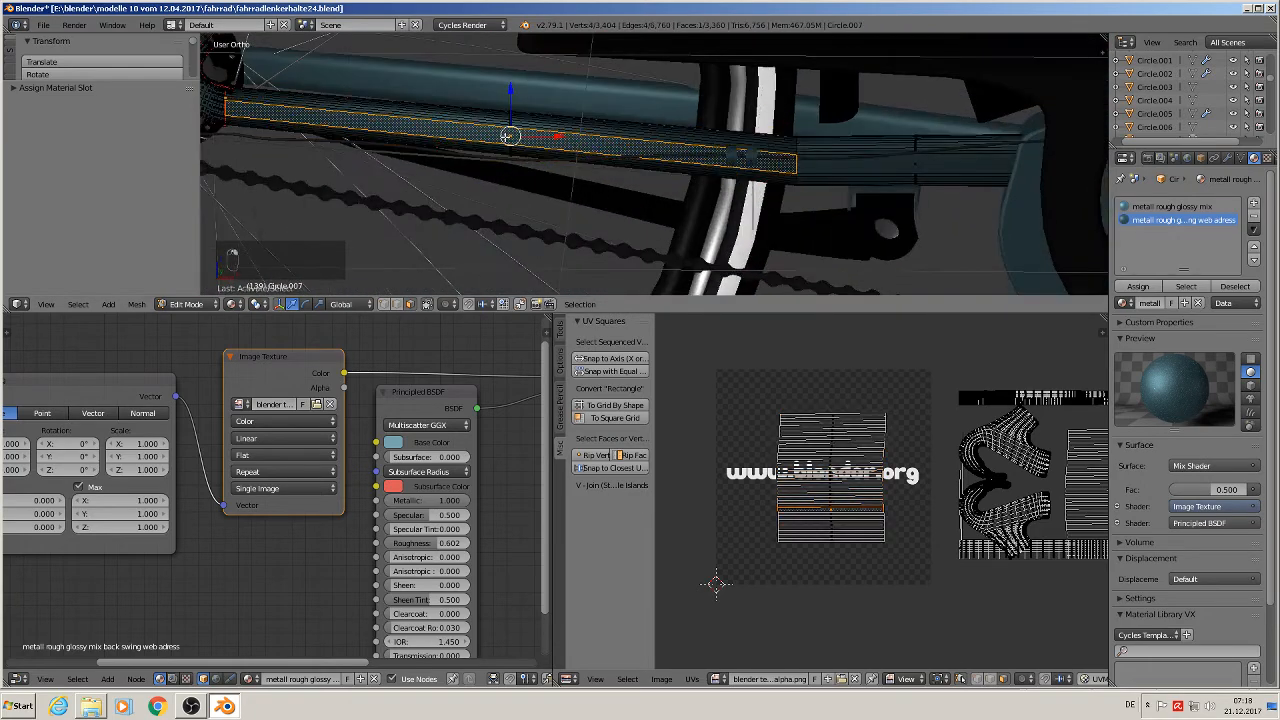
{"action": "scroll", "coordinate": [507, 139], "scroll_direction": "up", "scroll_amount": 5}
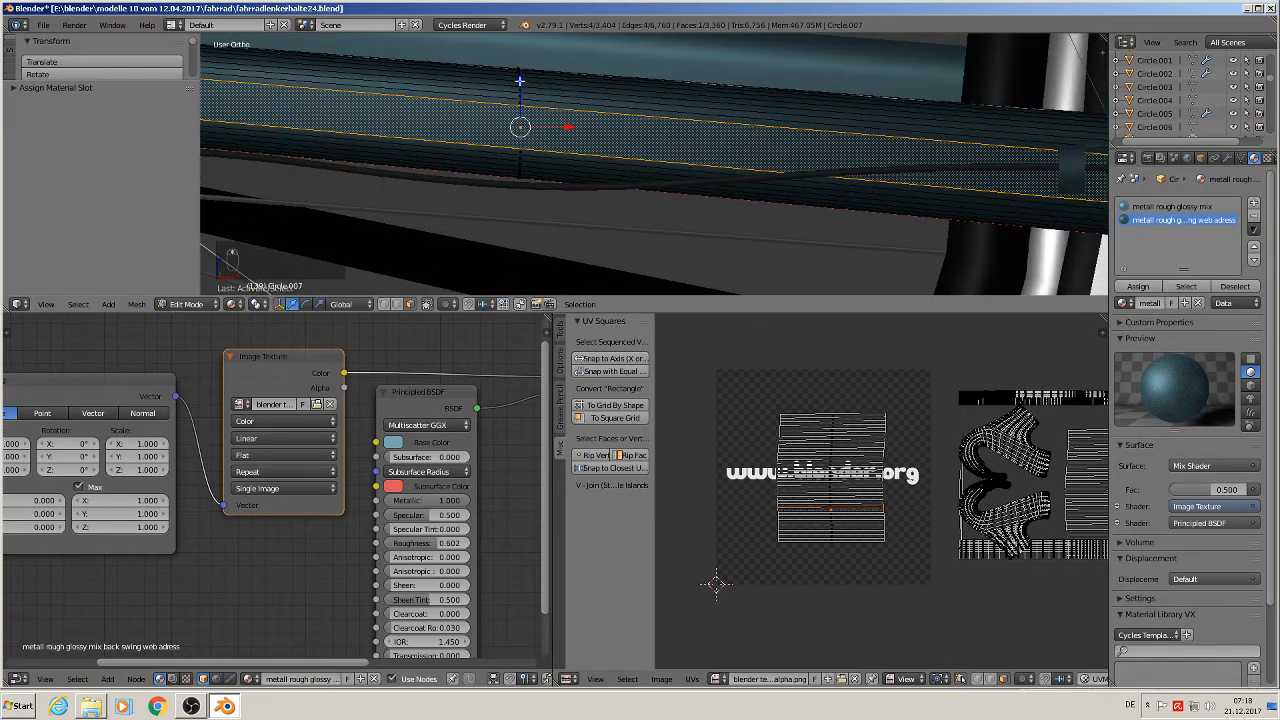
{"action": "right_click", "coordinate": [521, 78]}
{"action": "right_click", "coordinate": [520, 170], "text": "ctrl"}
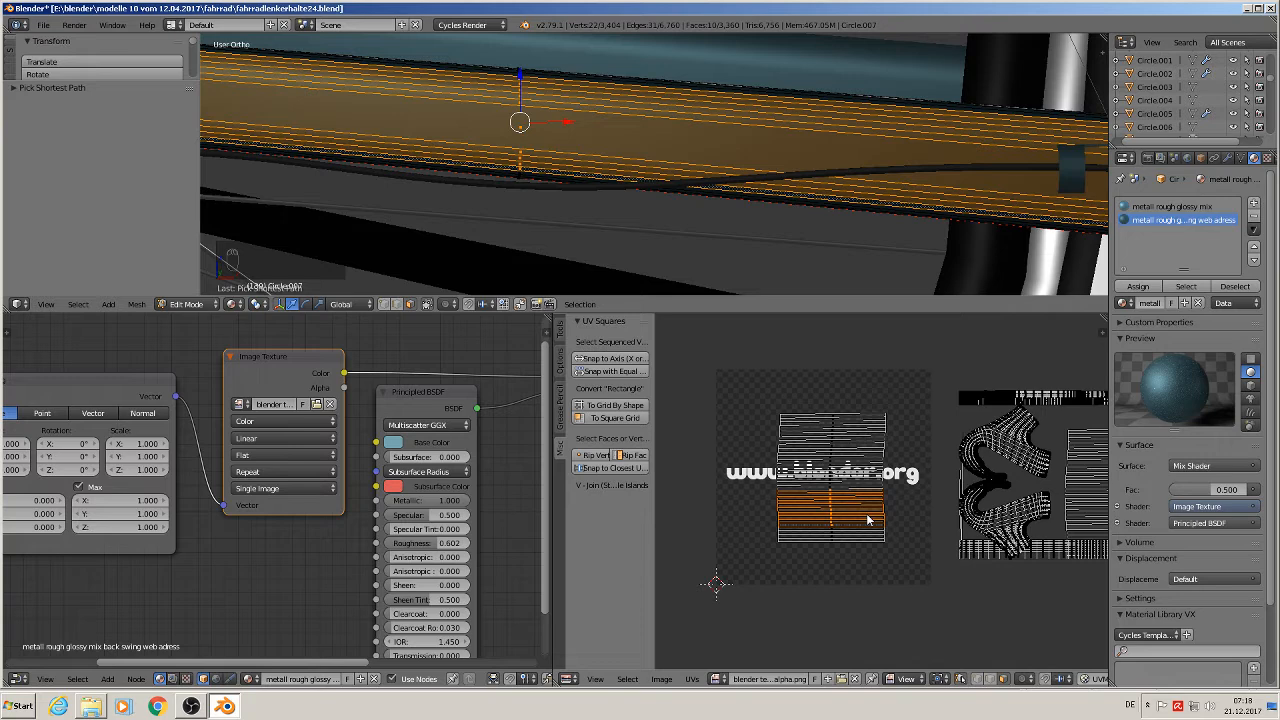
{"action": "key", "text": "g"}
{"action": "left_click", "coordinate": [842, 618]}
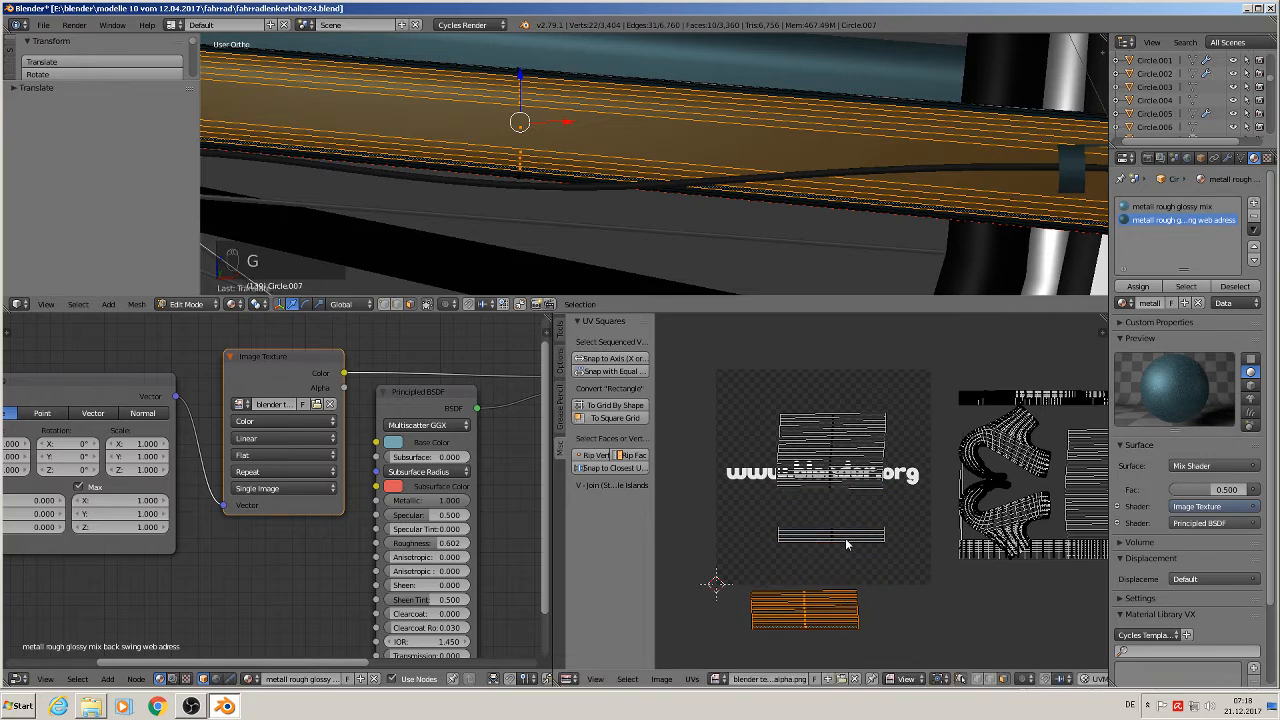
Move the two leftover UV islands of the lower tube off the lettering image, placing them above it
{"action": "key", "text": "l"}
{"action": "key", "text": "l"}
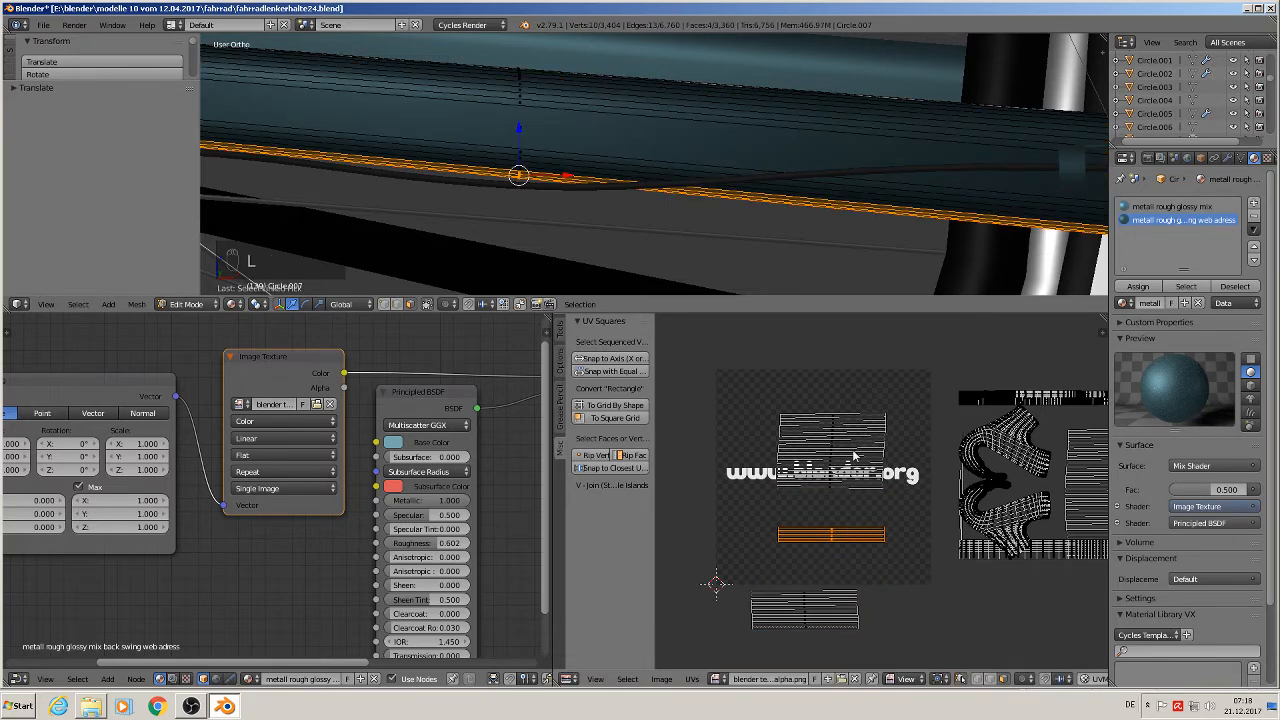
{"action": "key", "text": "g"}
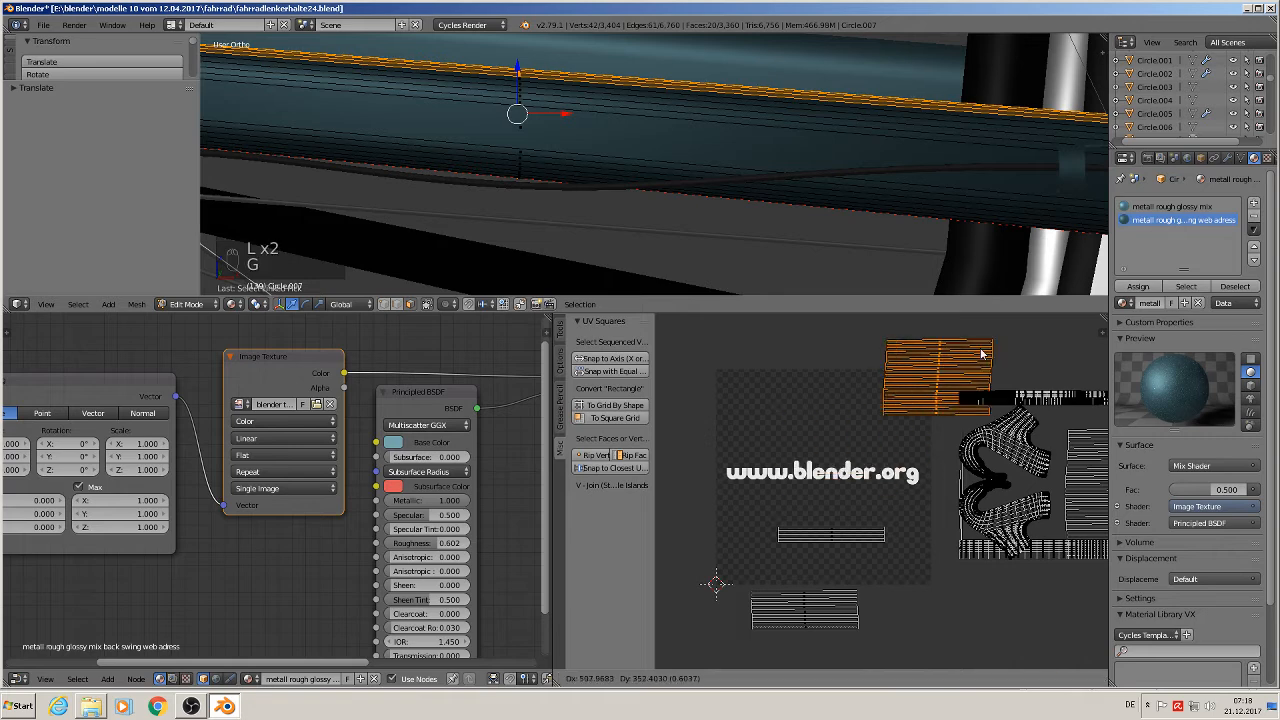
{"action": "left_click", "coordinate": [1005, 345]}
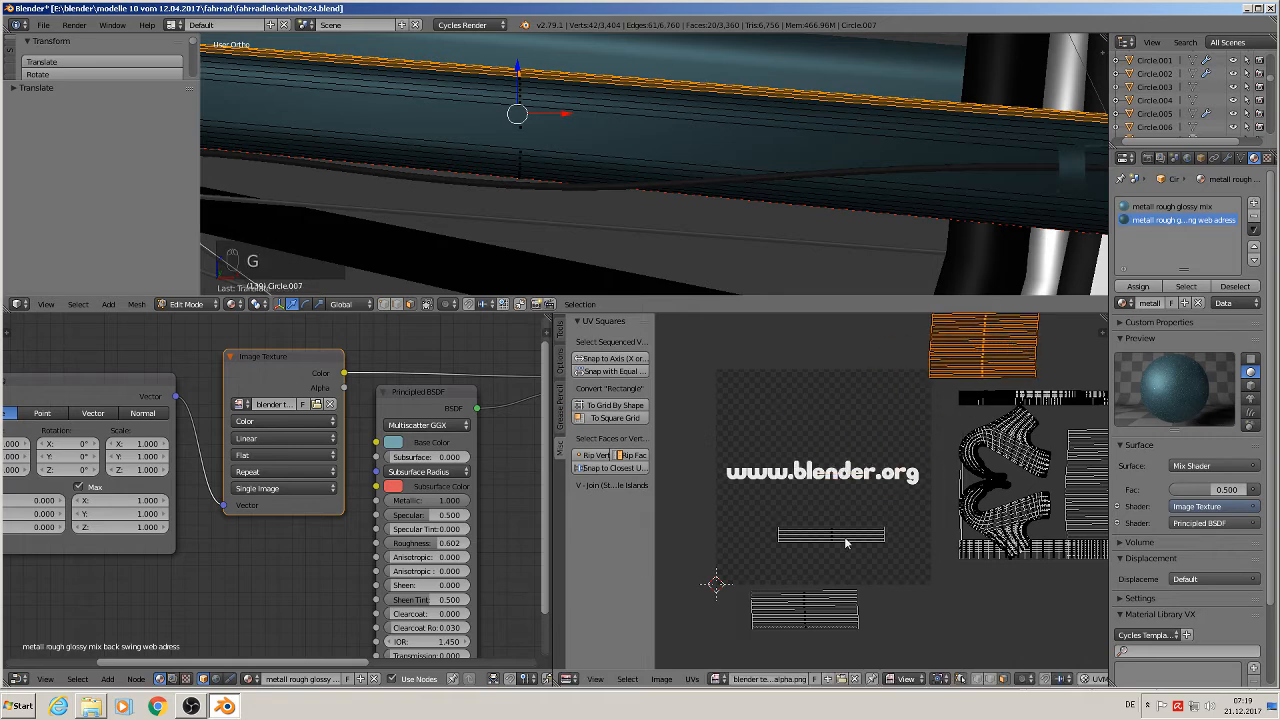
{"action": "key", "text": "l"}
{"action": "key", "text": "g"}
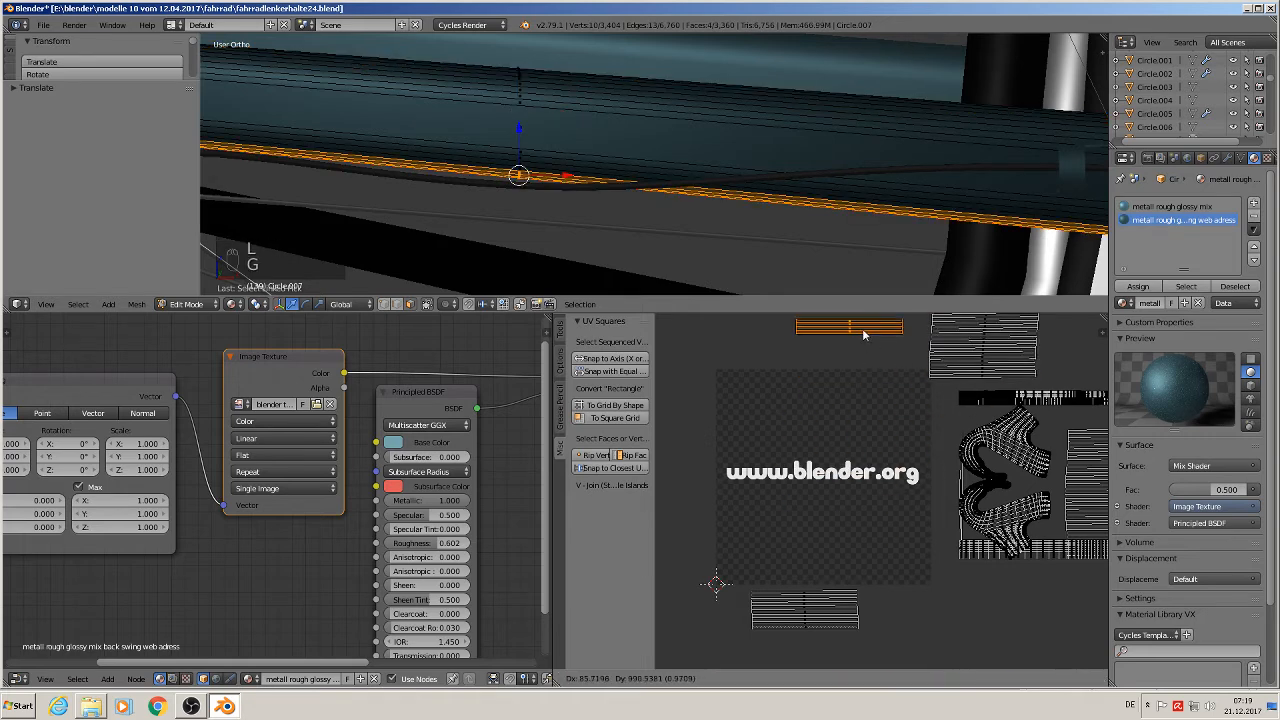
{"action": "left_click", "coordinate": [863, 334]}
{"action": "key", "text": "l"}
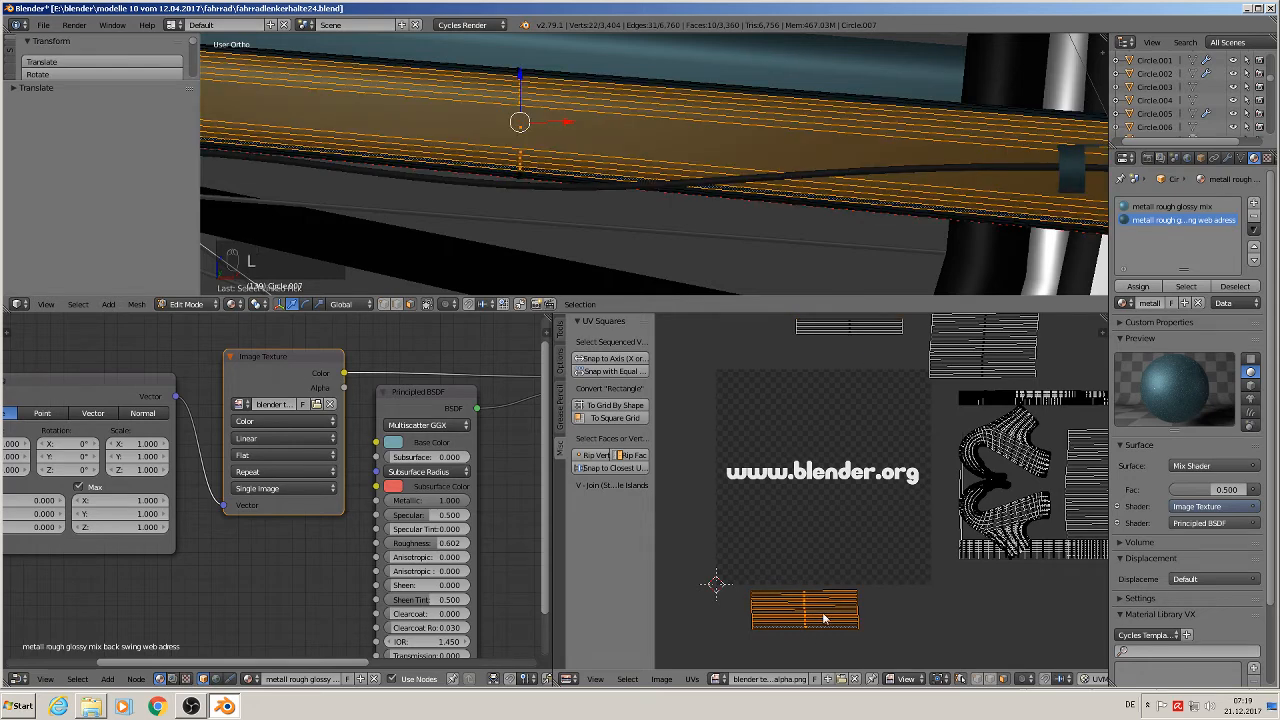
{"action": "key", "text": "g"}
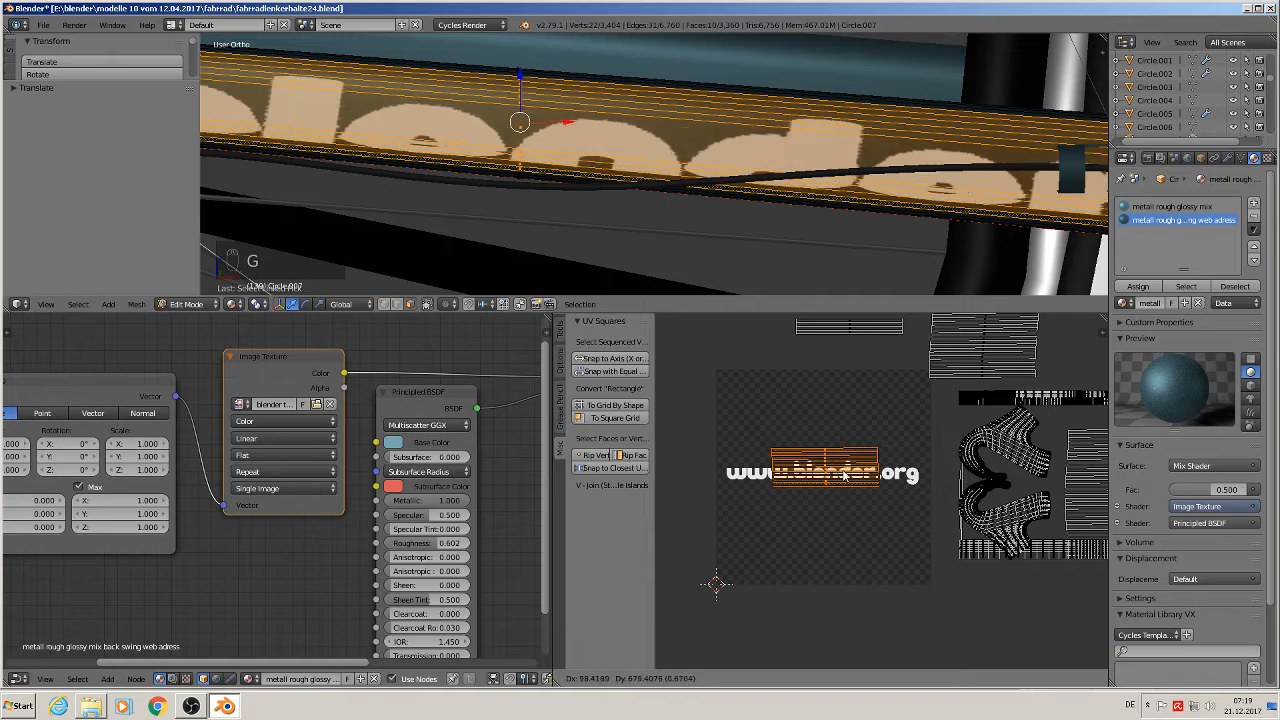
{"action": "left_click", "coordinate": [844, 479]}
{"action": "scroll", "coordinate": [850, 508], "scroll_direction": "down", "scroll_amount": 4}
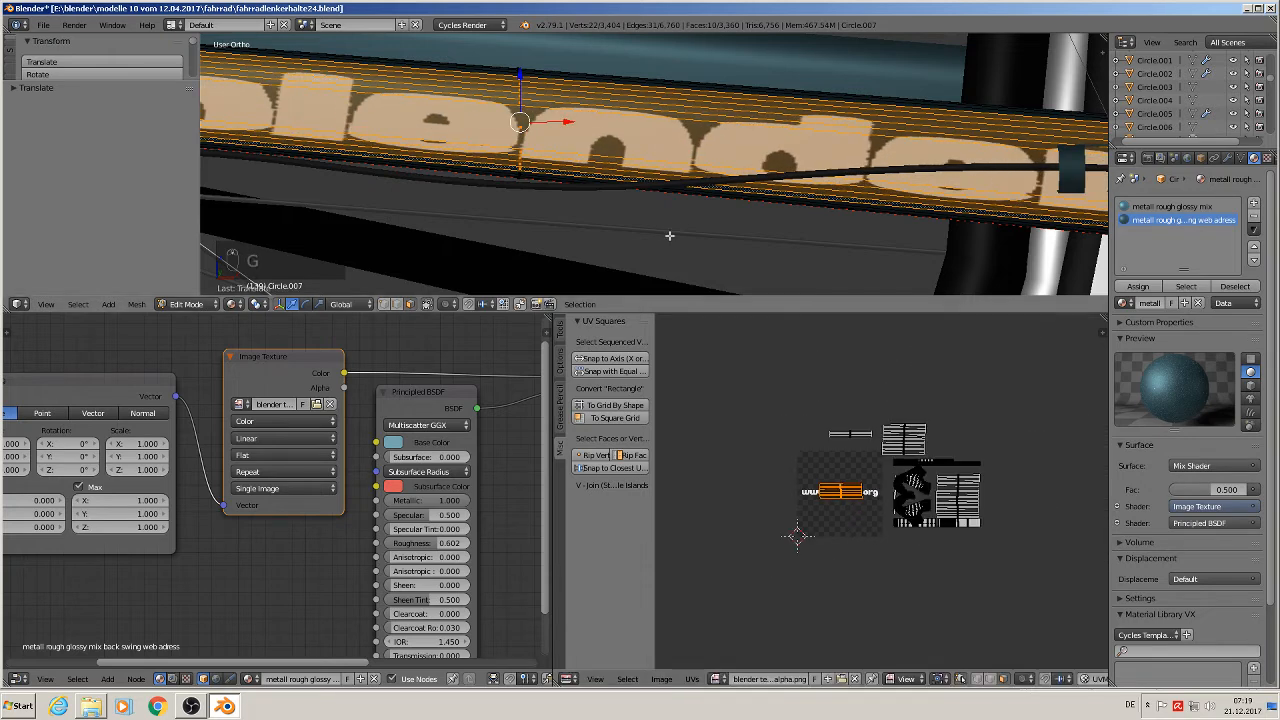
{"action": "scroll", "coordinate": [675, 207], "scroll_direction": "down", "scroll_amount": 3}
{"action": "scroll", "coordinate": [675, 205], "scroll_direction": "down", "scroll_amount": 3}
{"action": "key", "text": "s"}
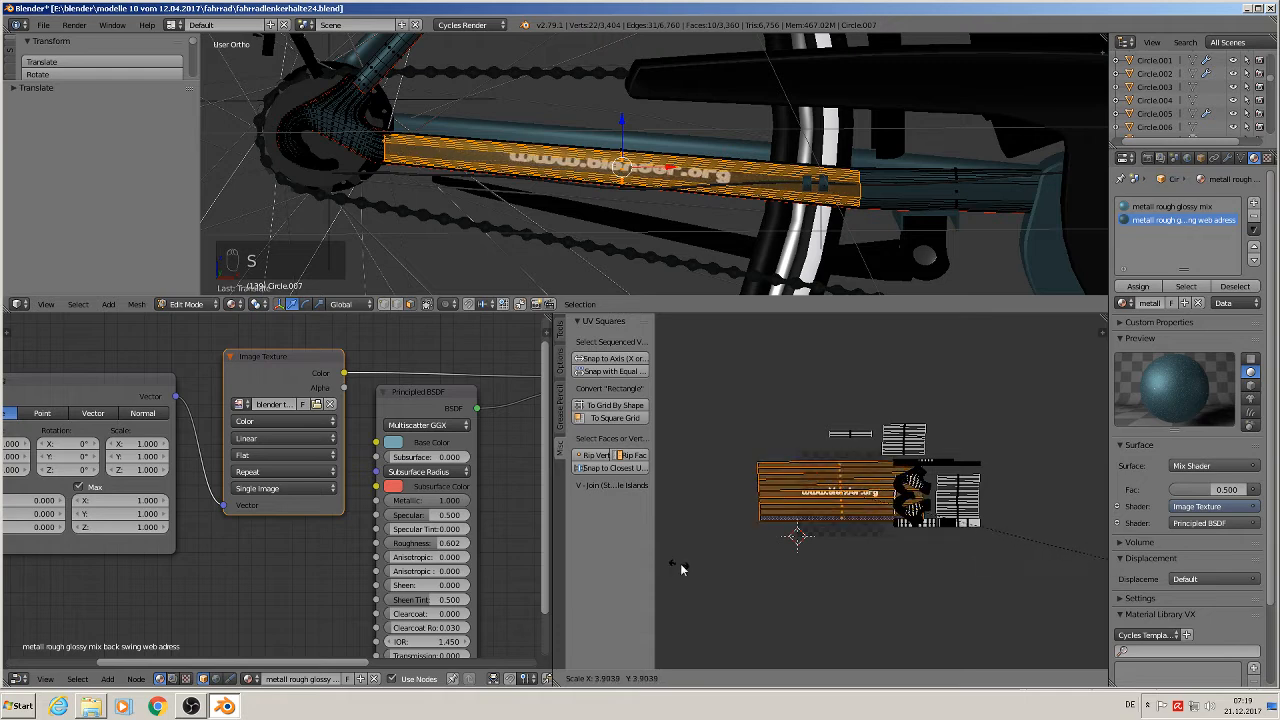
{"action": "left_click", "coordinate": [810, 559]}
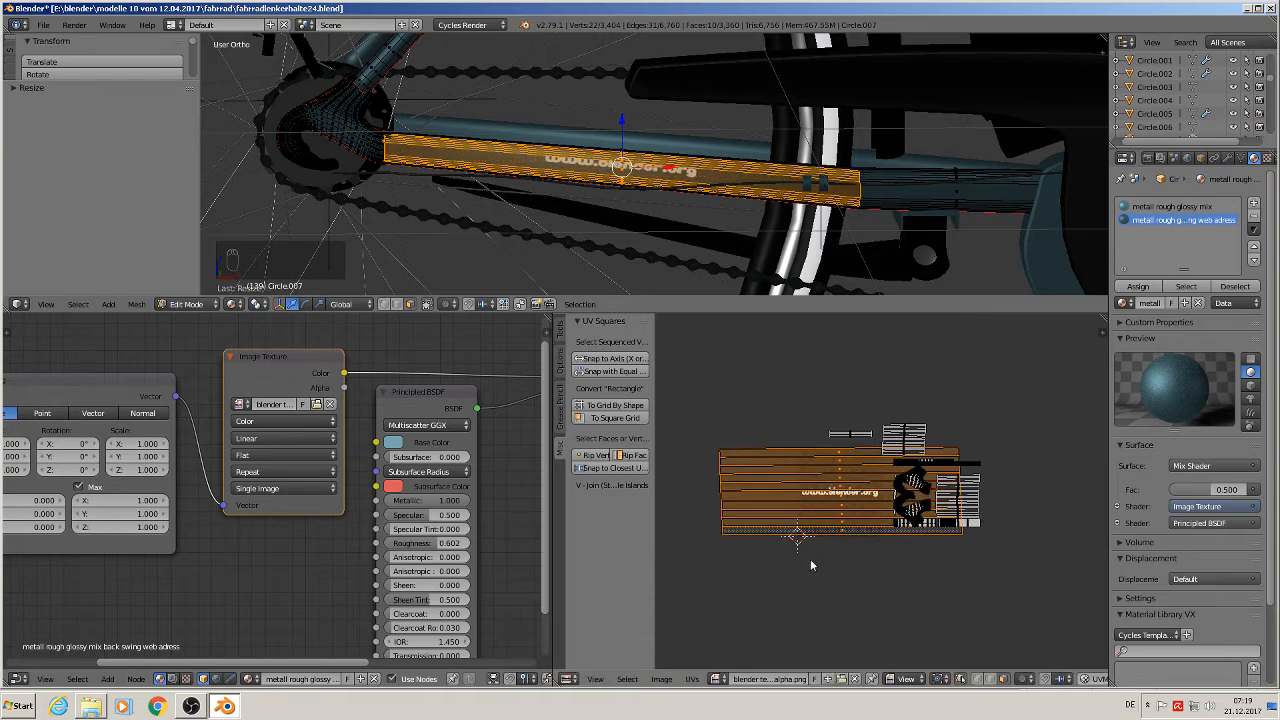
{"action": "key", "text": "g"}
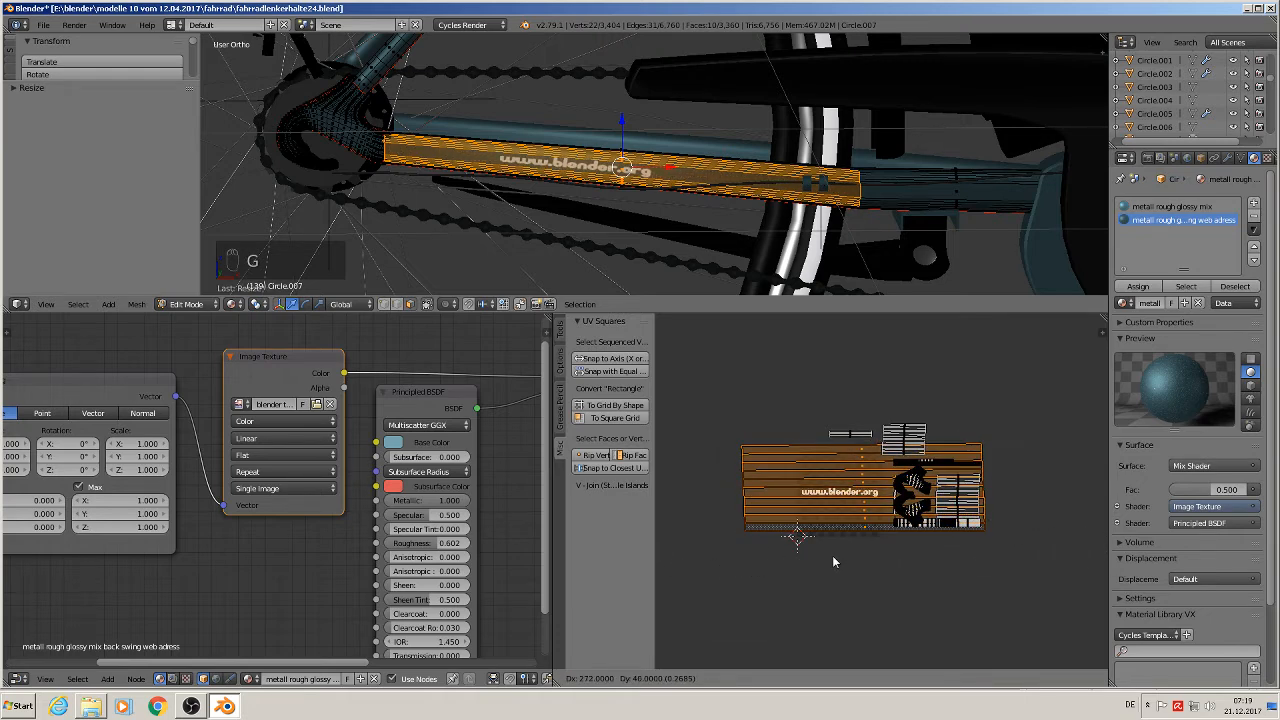
{"action": "left_click", "coordinate": [835, 562]}
{"action": "key", "text": "Tab"}
Select the rear swing half on the bicycle's other side and add a second material slot with "metall rough glossy mix back swing web adress"
{"action": "middle_click_drag", "start_coordinate": [624, 231], "coordinate": [587, 221]}
{"action": "scroll", "coordinate": [690, 250], "scroll_direction": "up", "scroll_amount": 2}
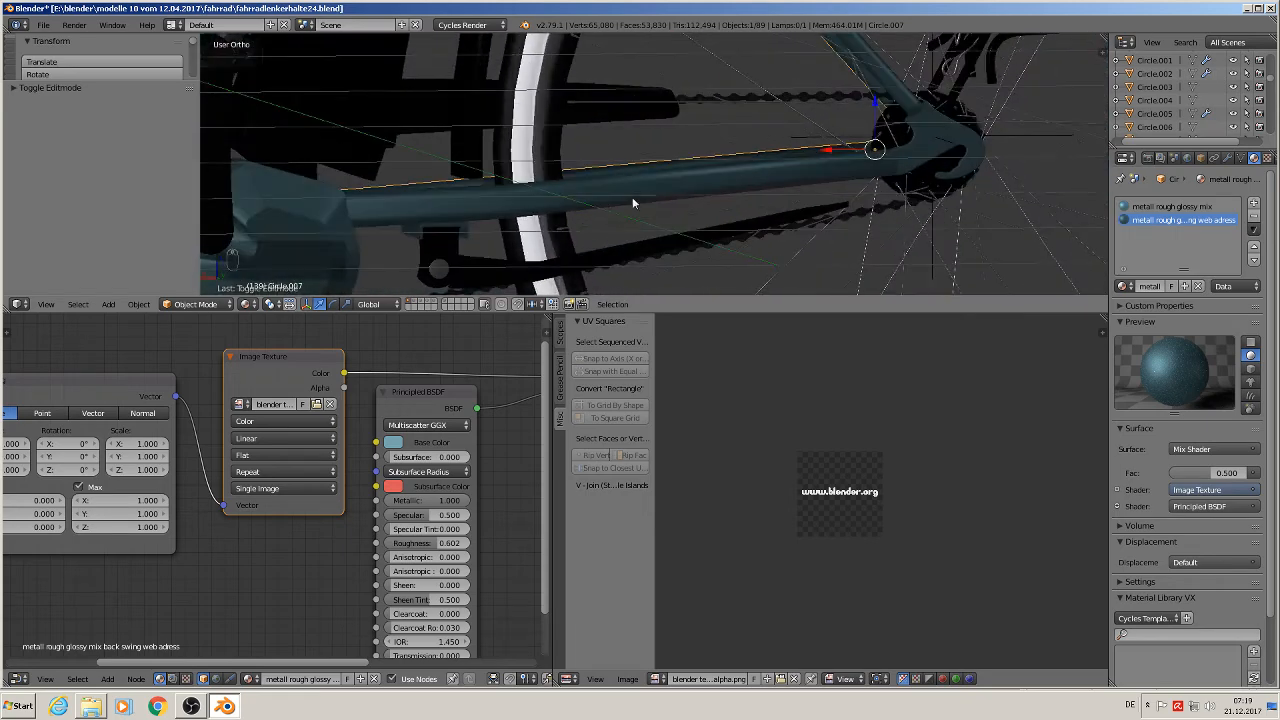
{"action": "right_click", "coordinate": [632, 203]}
{"action": "middle_click_drag", "start_coordinate": [706, 191], "coordinate": [678, 193]}
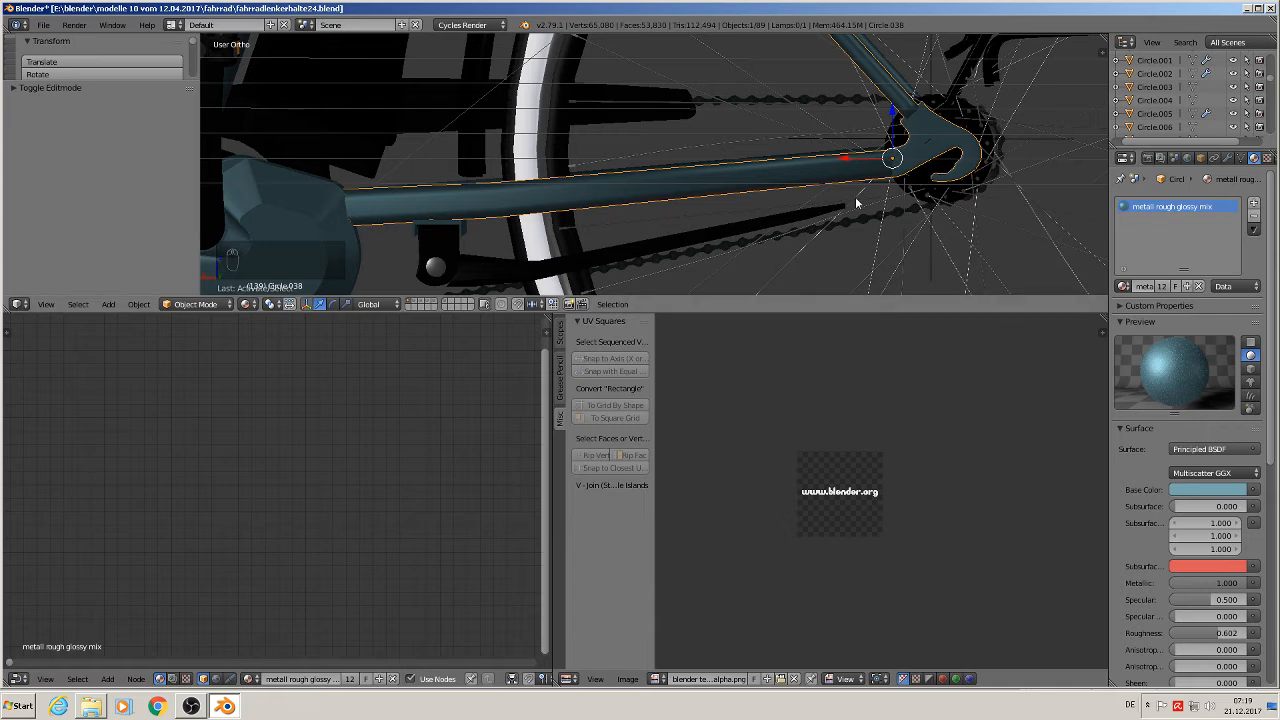
{"action": "left_click", "coordinate": [1253, 206]}
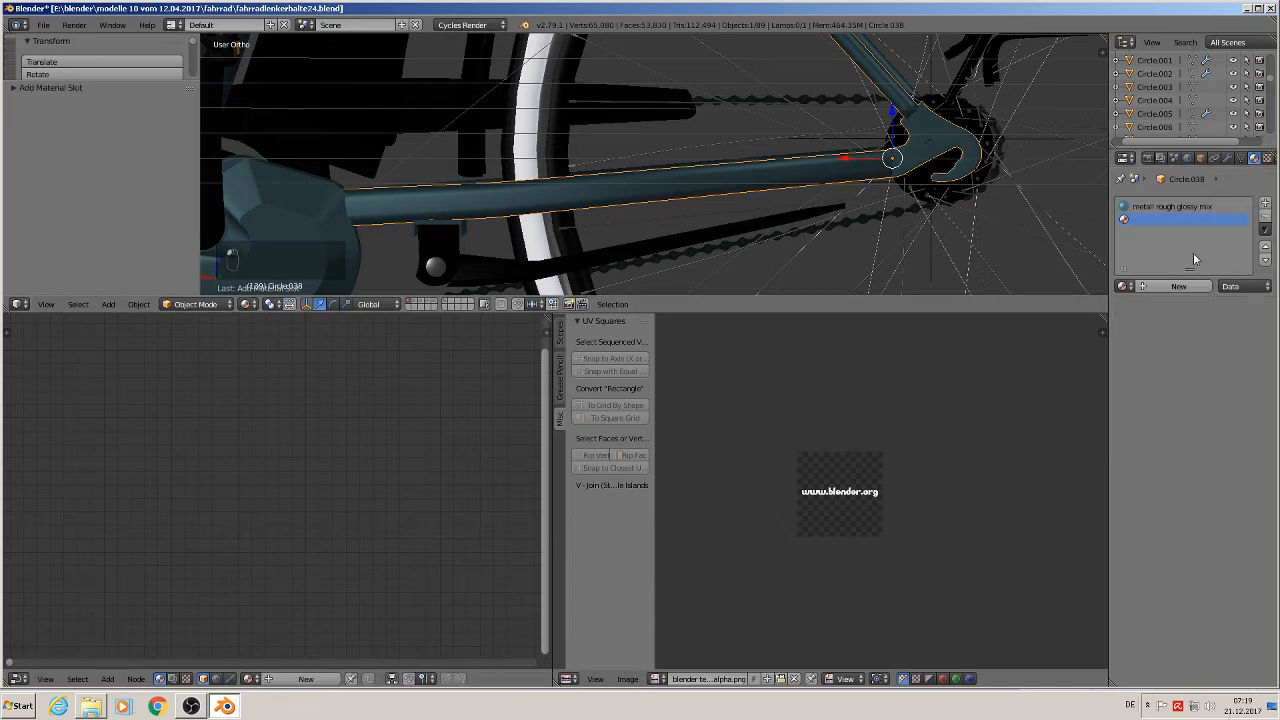
{"action": "left_click", "coordinate": [1123, 286]}
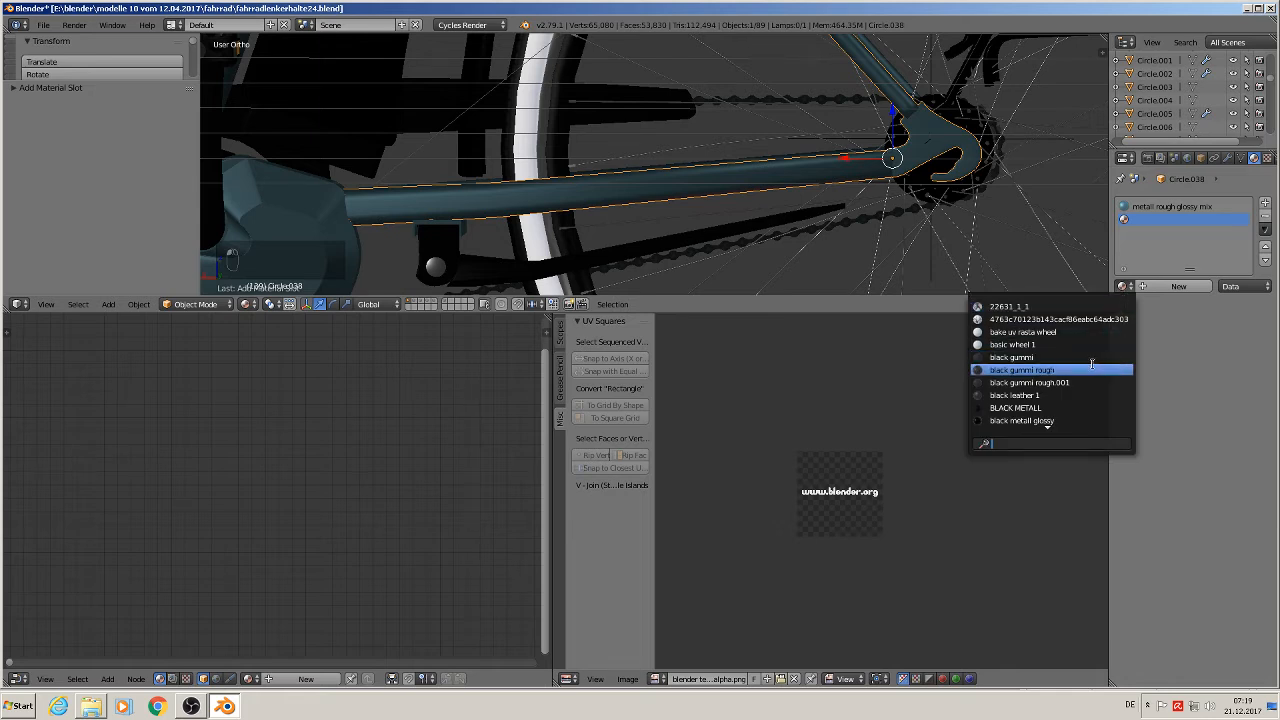
{"action": "type", "text": "meta"}
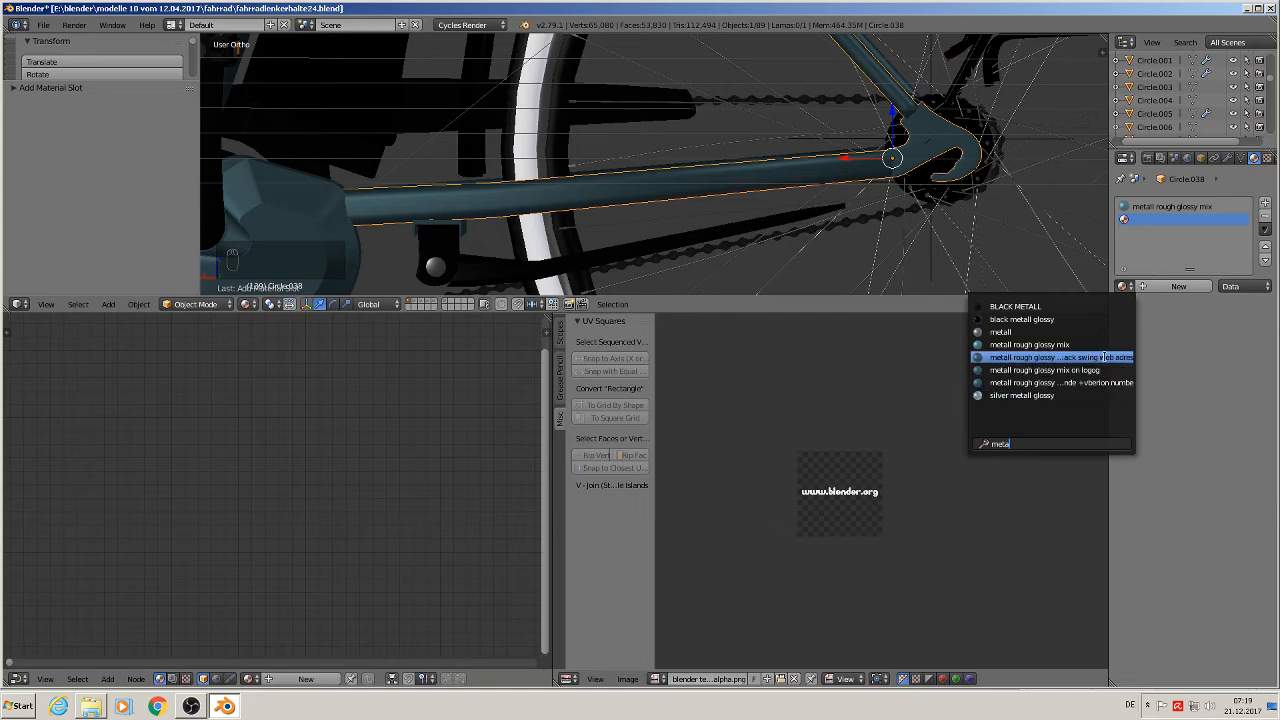
{"action": "left_click", "coordinate": [1103, 357]}
Select the strip of faces on this lower tube's outward side and assign it the web adress material
{"action": "key", "text": "Tab"}
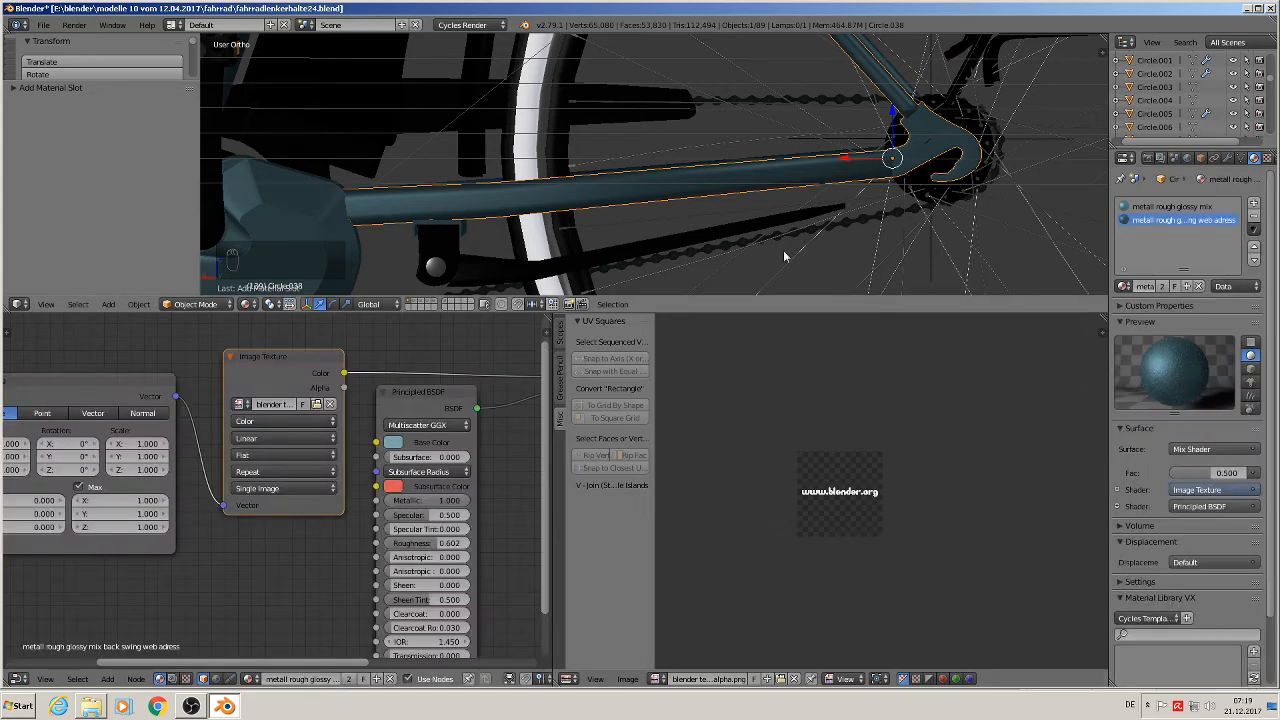
{"action": "scroll", "coordinate": [614, 198], "scroll_direction": "up", "scroll_amount": 5}
{"action": "scroll", "coordinate": [631, 206], "scroll_direction": "up", "scroll_amount": 4}
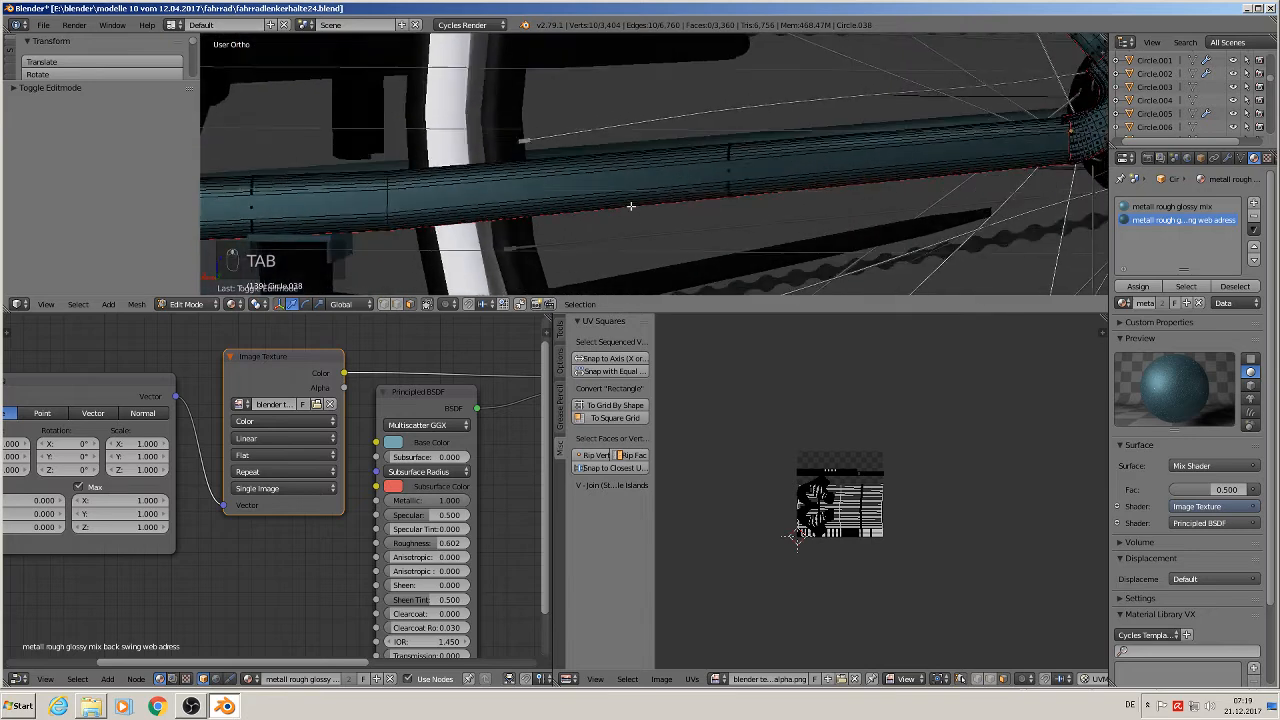
{"action": "right_click", "coordinate": [756, 143], "text": "alt"}
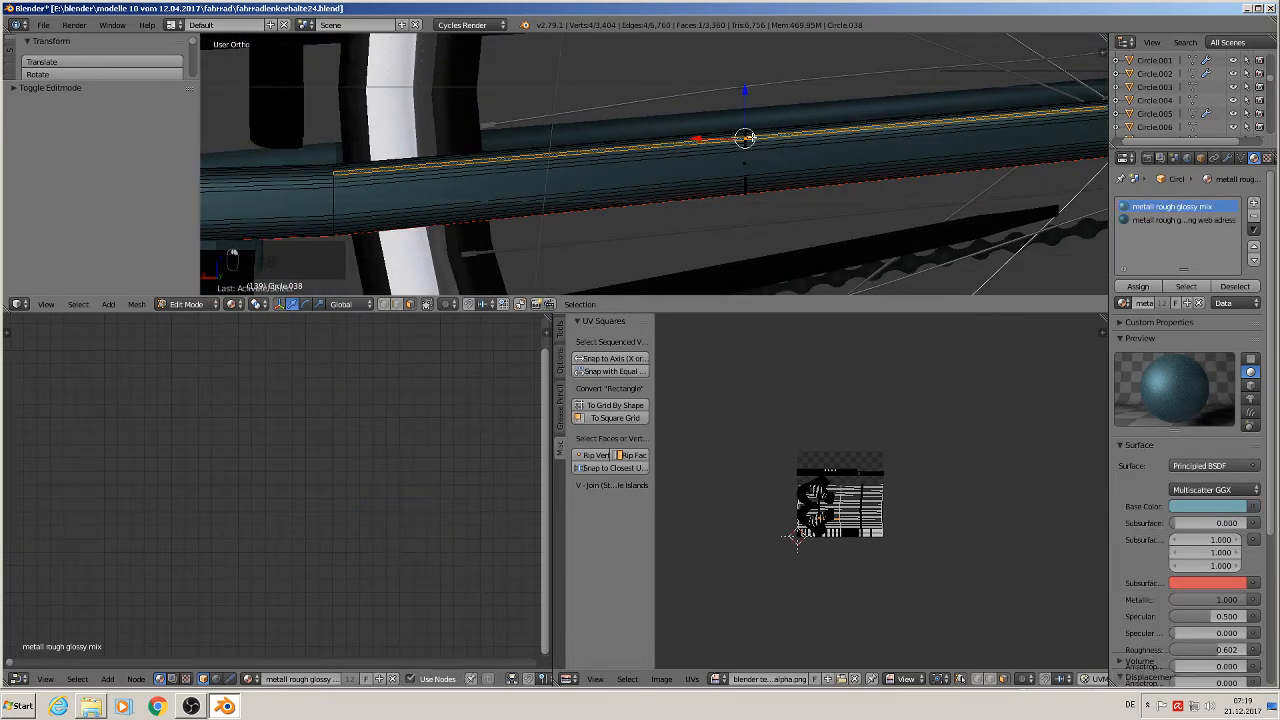
{"action": "right_click", "coordinate": [748, 188], "text": "ctrl+shift"}
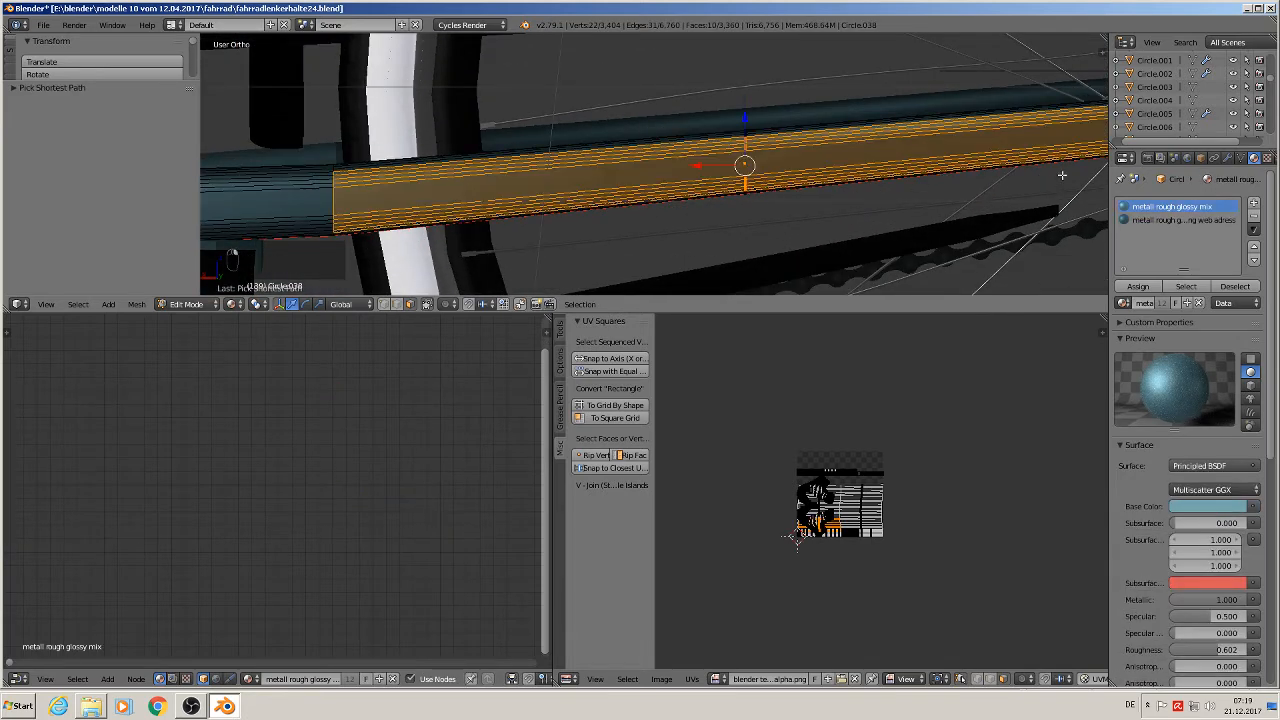
{"action": "left_click", "coordinate": [1190, 221]}
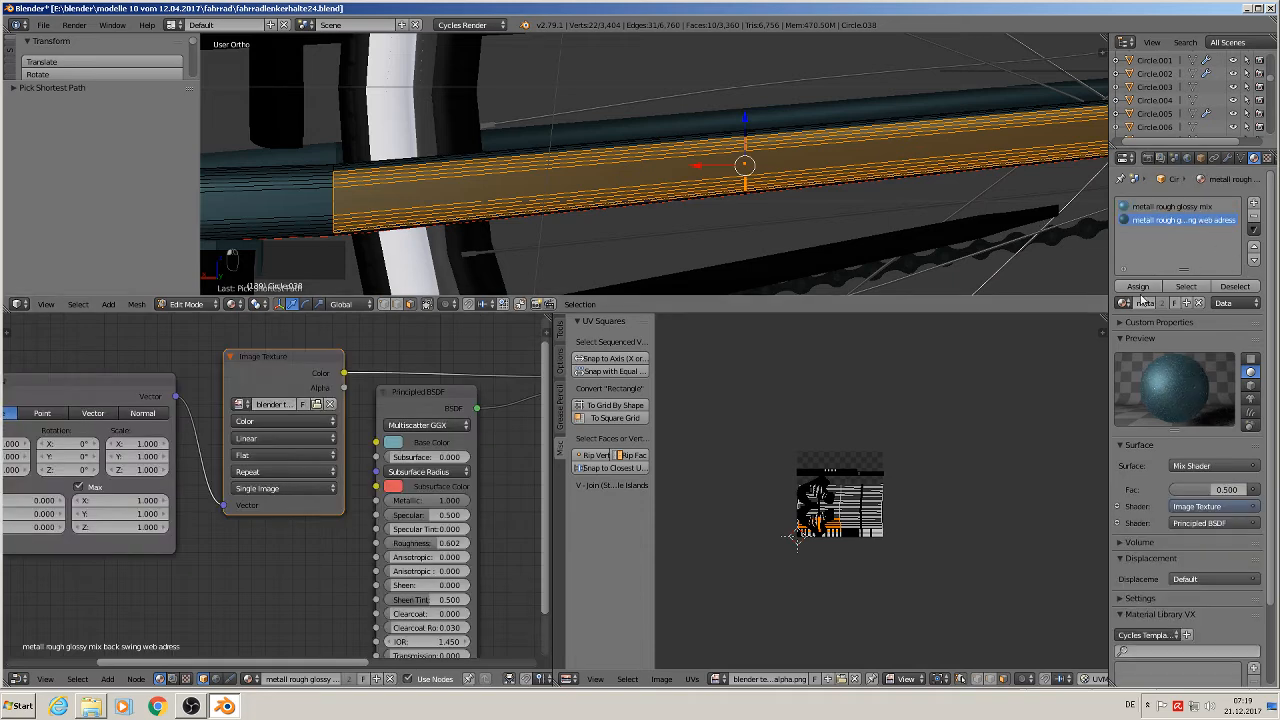
{"action": "left_click", "coordinate": [1138, 287]}
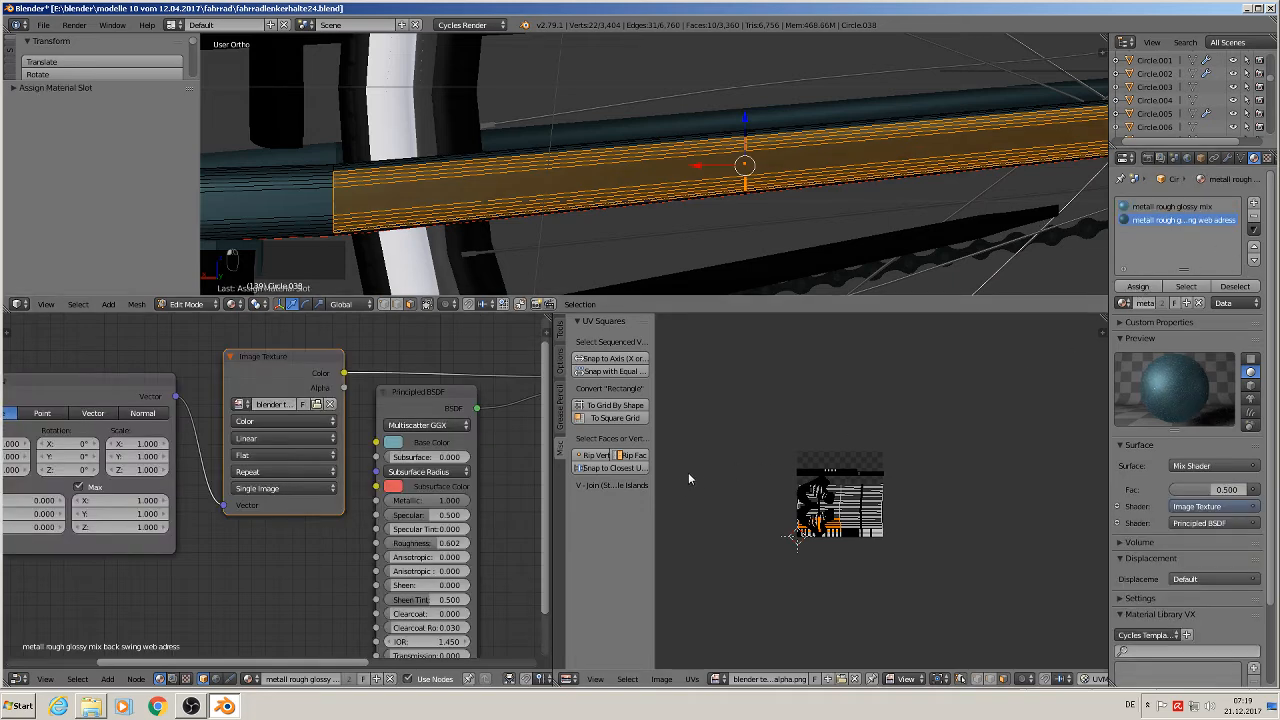
Select all UVs of this swing half and move them off the image to the empty area right of it
{"action": "scroll", "coordinate": [872, 500], "scroll_direction": "up", "scroll_amount": 2}
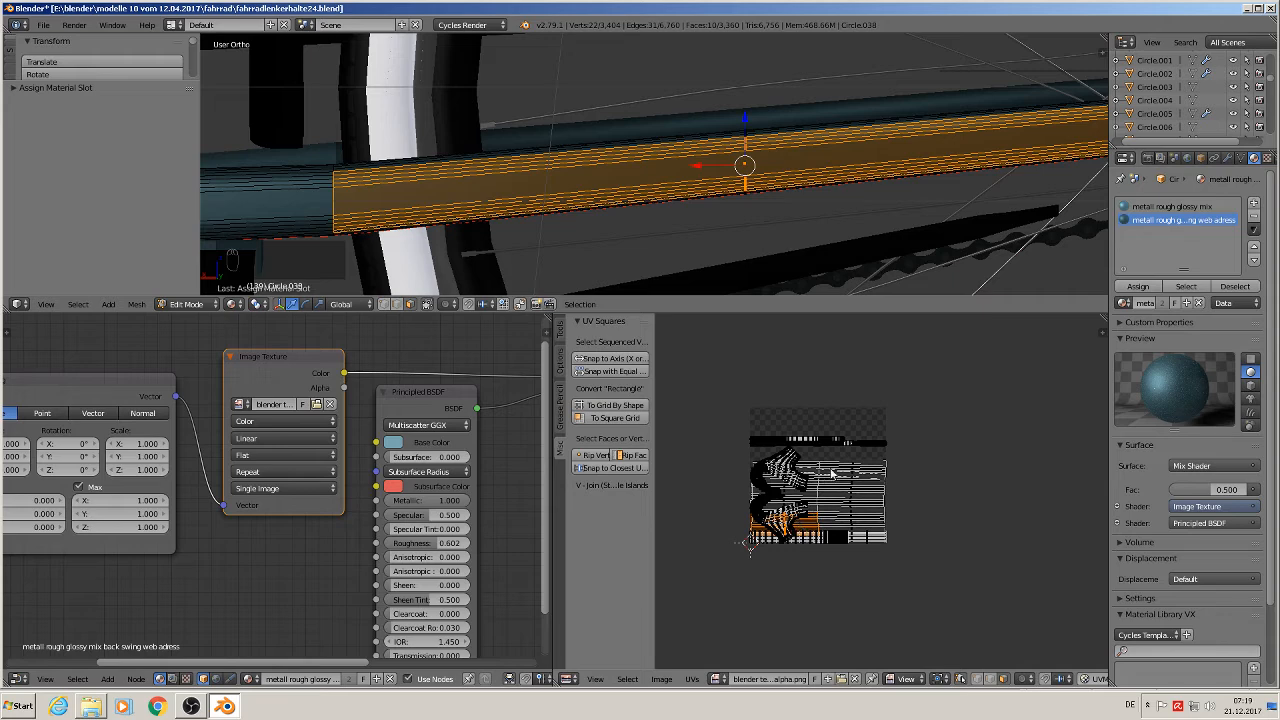
{"action": "key", "text": "a"}
{"action": "key", "text": "a"}
{"action": "key", "text": "a"}
{"action": "key", "text": "g"}
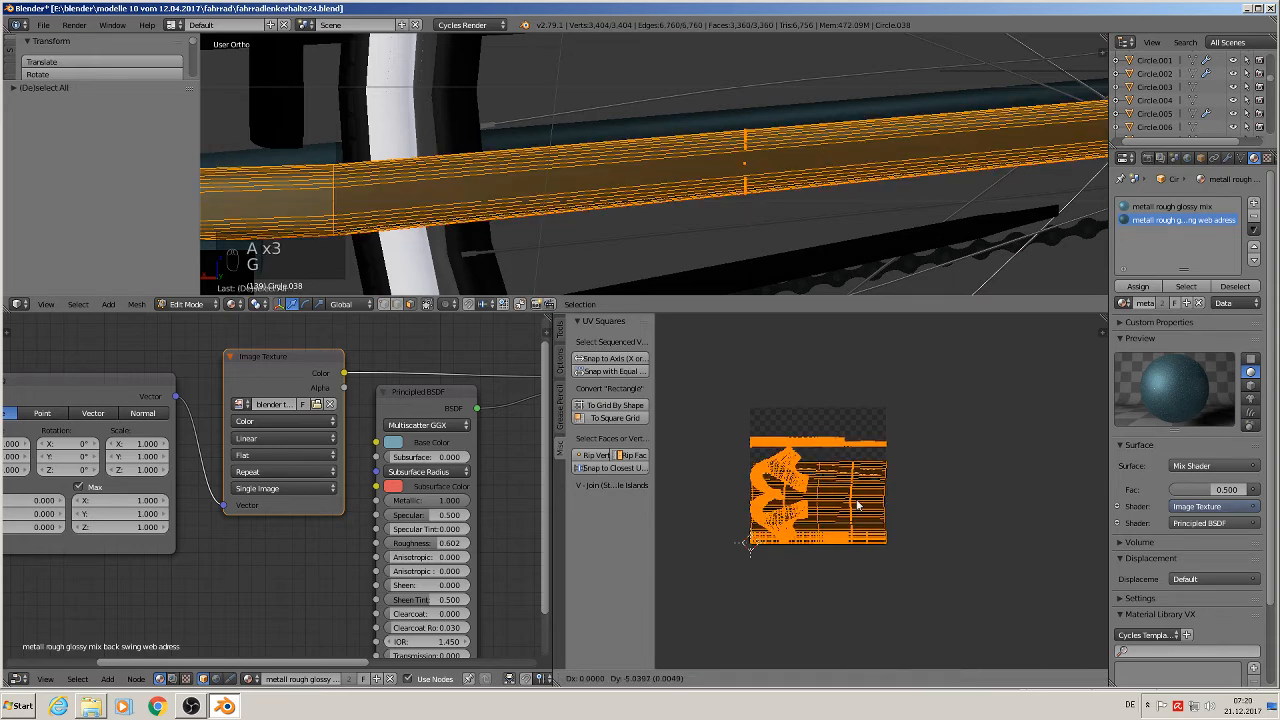
{"action": "left_click", "coordinate": [1008, 460]}
Clear the selection and reselect only the strip of faces on the lower tube's outward side
{"action": "key", "text": "Tab"}
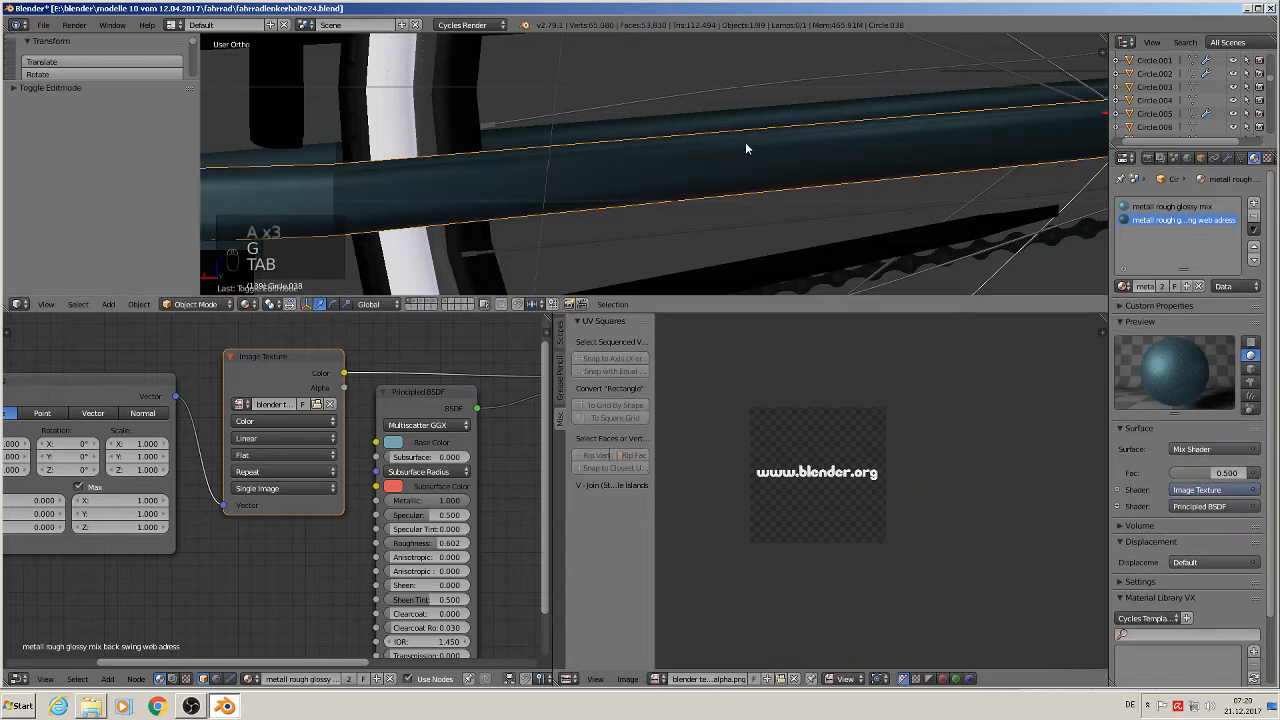
{"action": "key", "text": "Tab"}
{"action": "key", "text": "a"}
{"action": "key", "text": "a"}
{"action": "key", "text": "a"}
{"action": "right_click", "coordinate": [745, 138]}
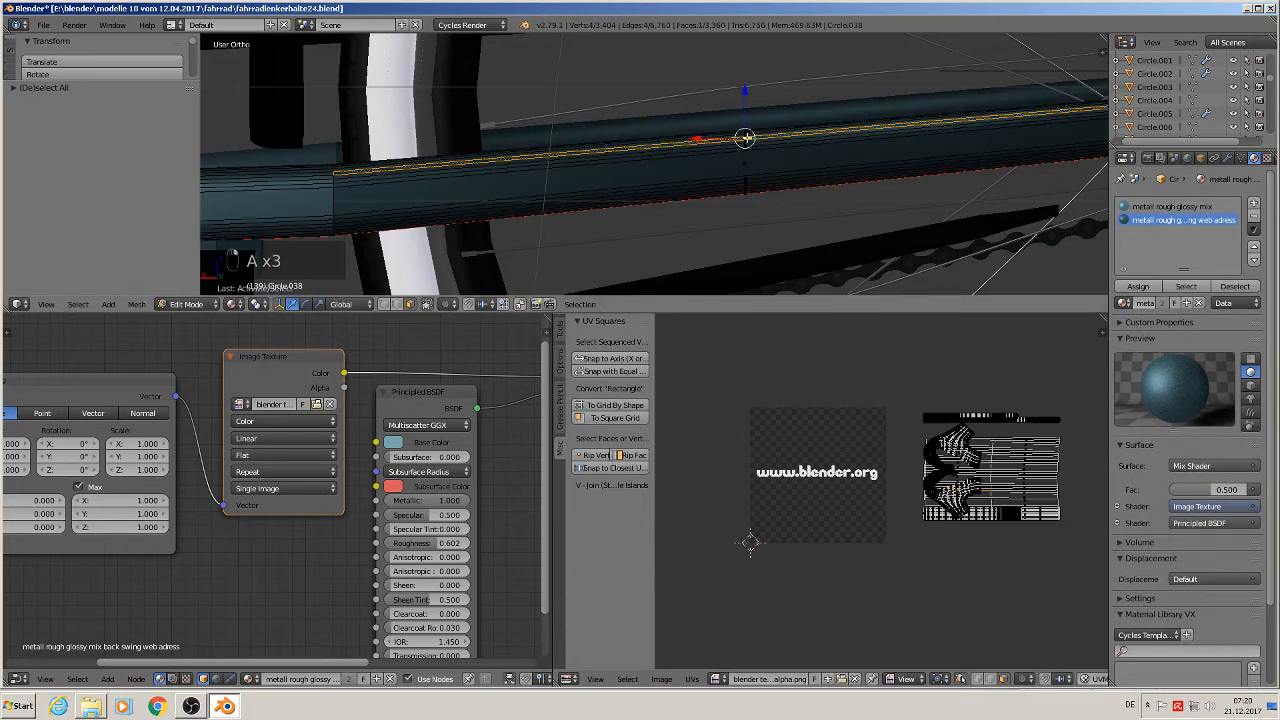
{"action": "right_click", "coordinate": [747, 189], "text": "ctrl"}
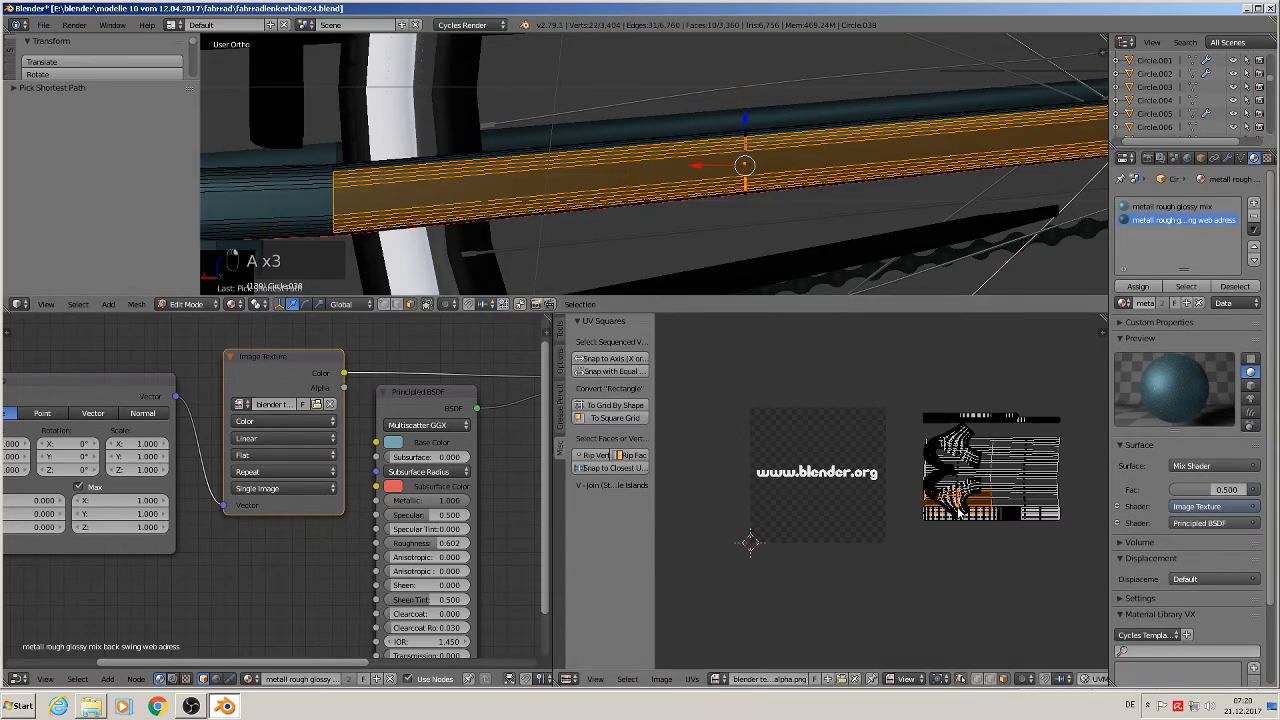
{"action": "key", "text": "g"}
{"action": "left_click", "coordinate": [838, 478]}
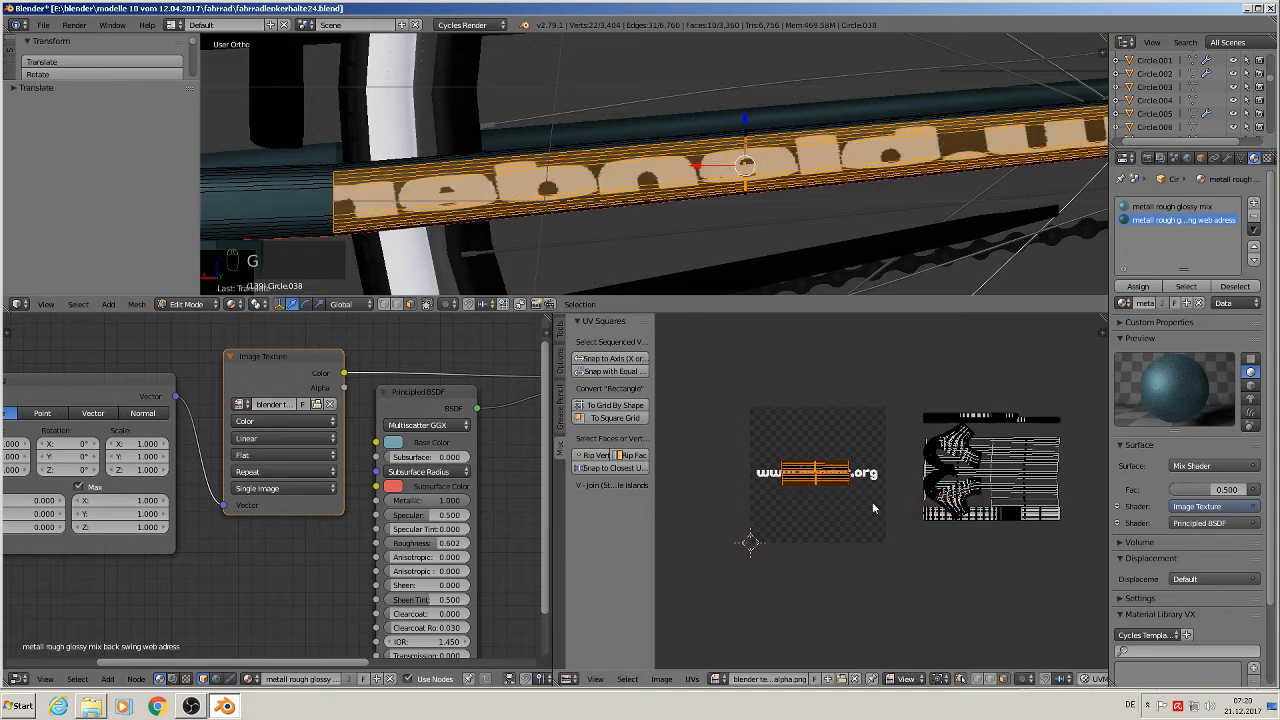
{"action": "key", "text": "s"}
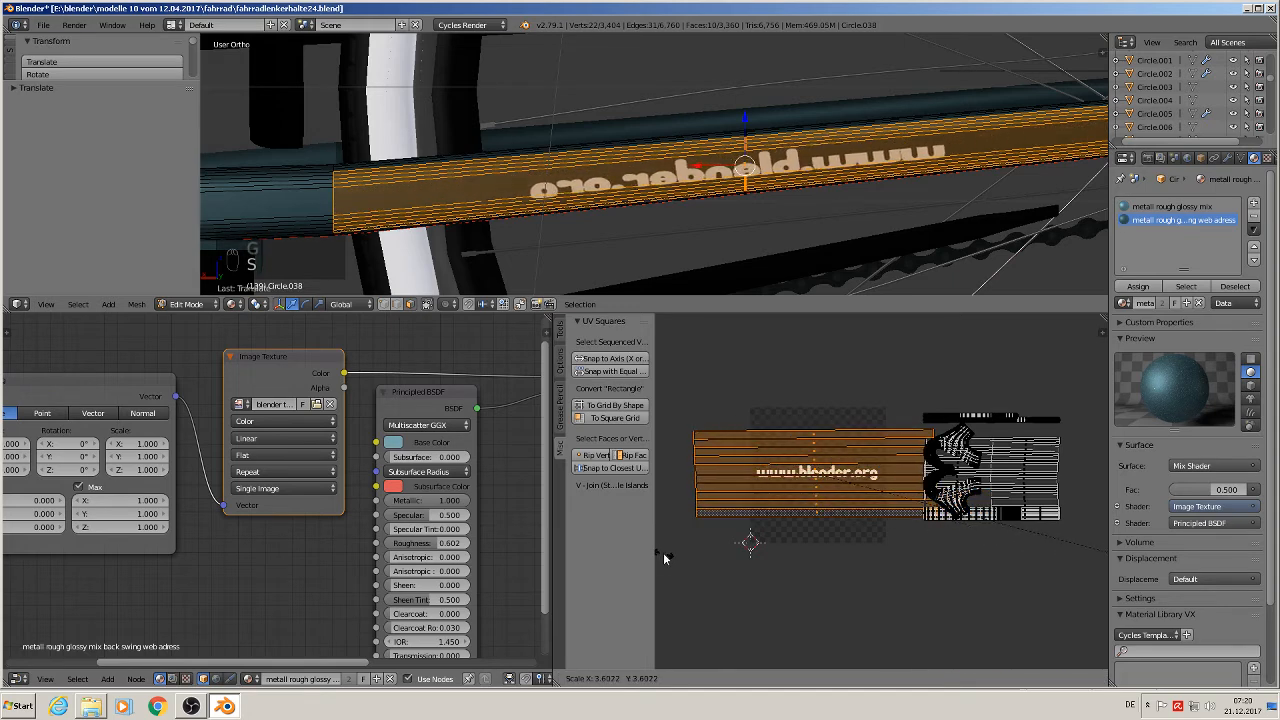
{"action": "left_click", "coordinate": [665, 558]}
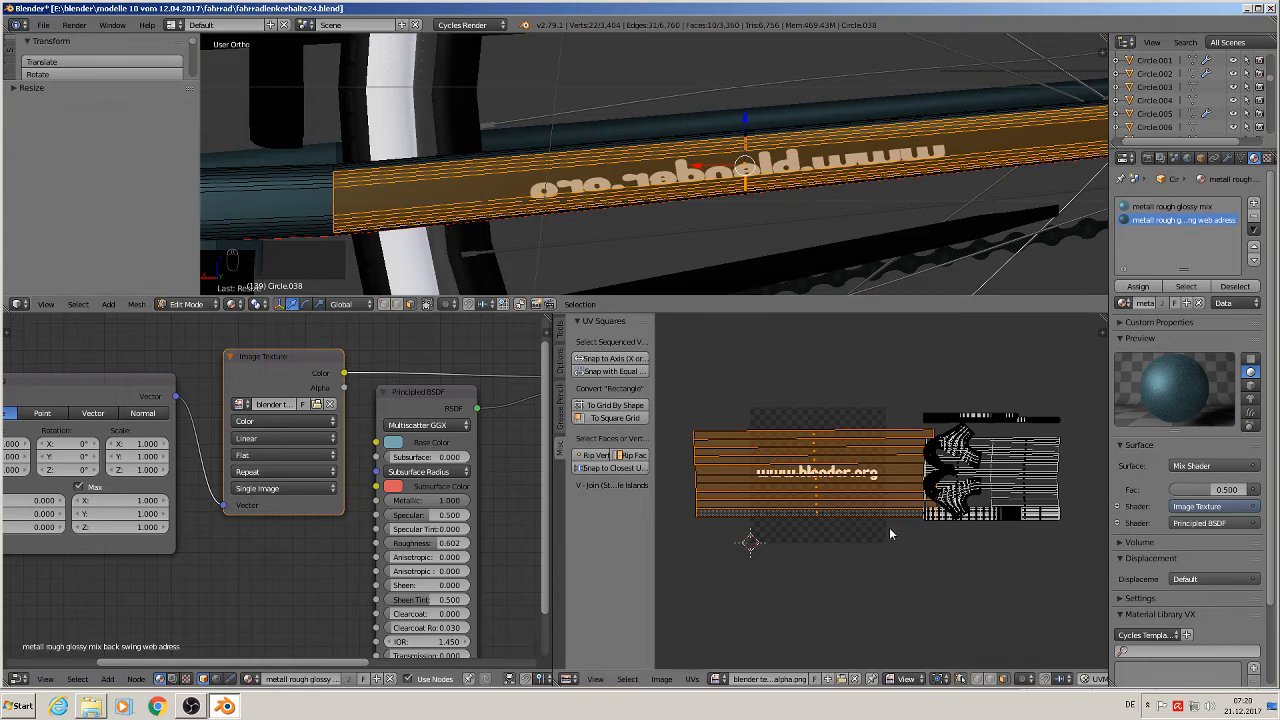
{"action": "middle_click_drag", "start_coordinate": [889, 527], "coordinate": [877, 510]}
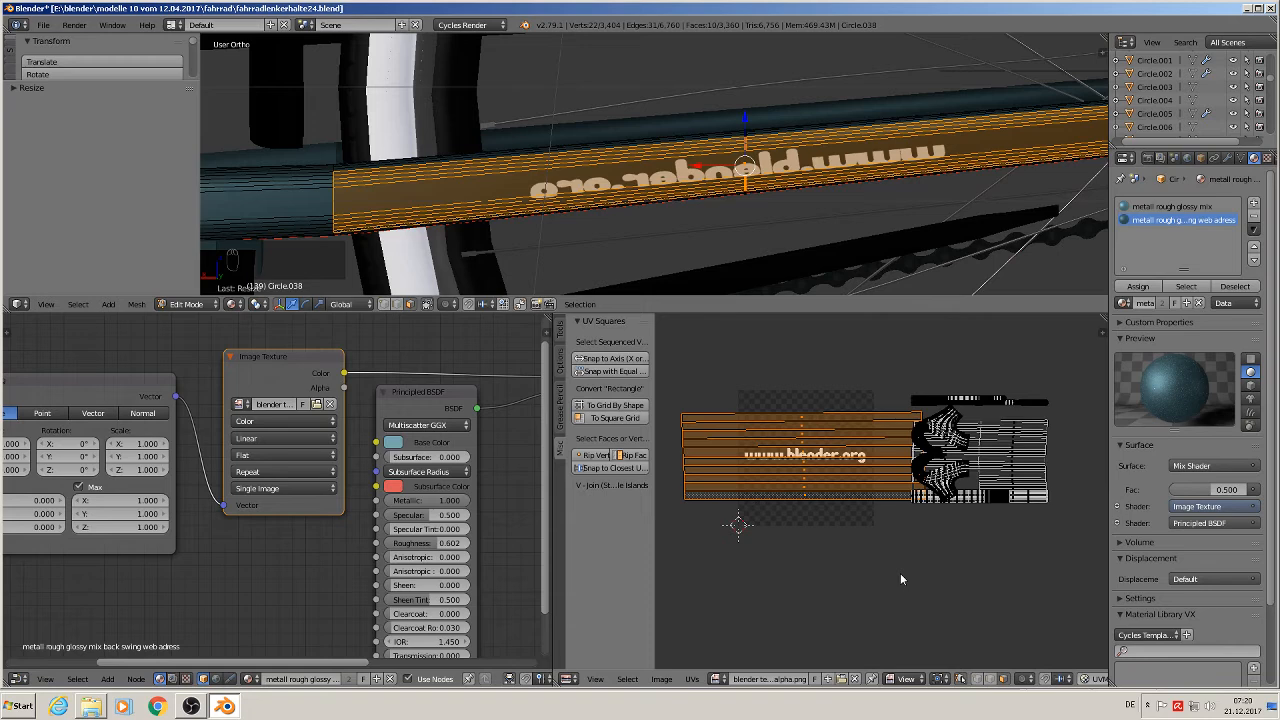
Try to turn the mirrored lettering the right way round by rotating the strip's UVs by 180°
{"action": "type", "text": "r180"}
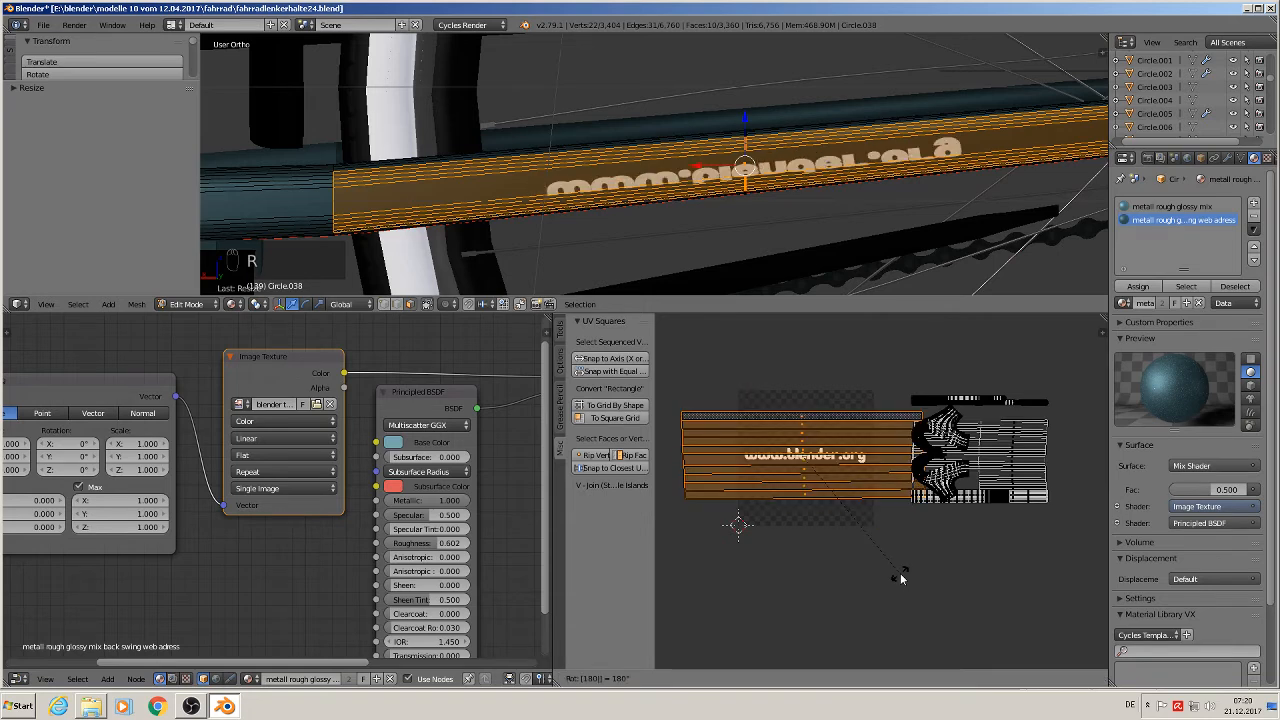
{"action": "key", "text": "Return"}
{"action": "type", "text": "r"}
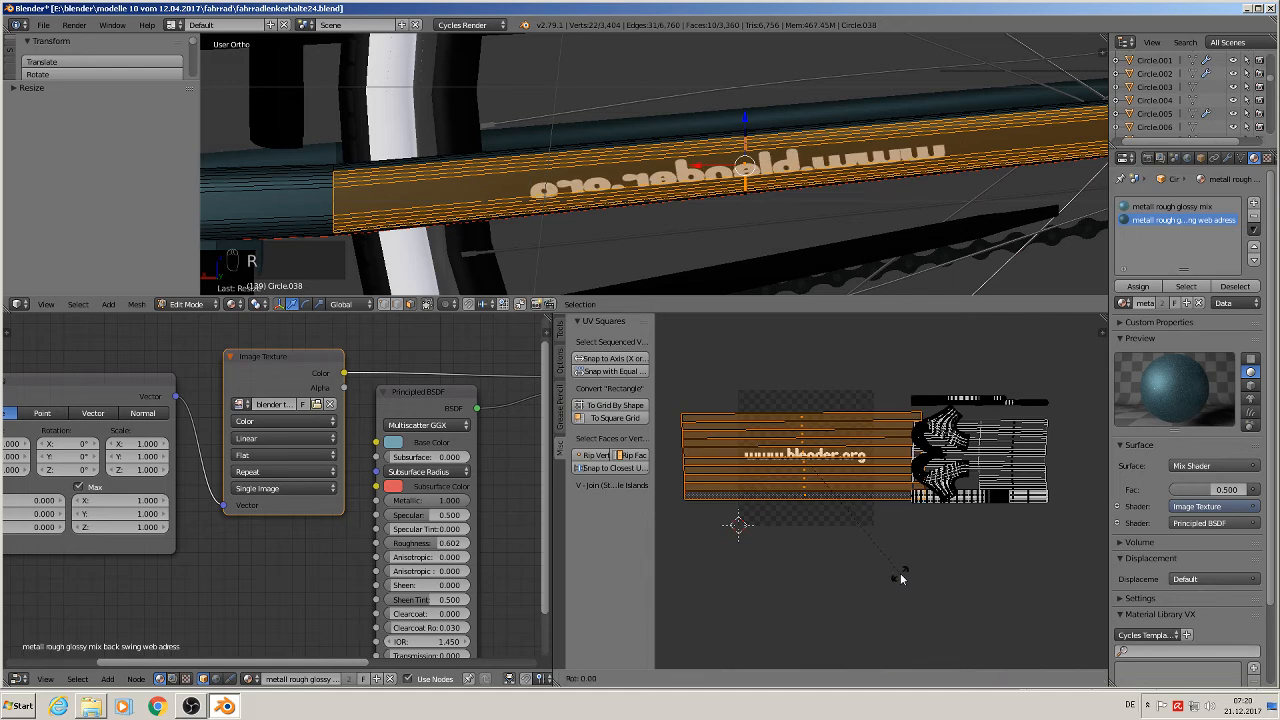
{"action": "type", "text": "180"}
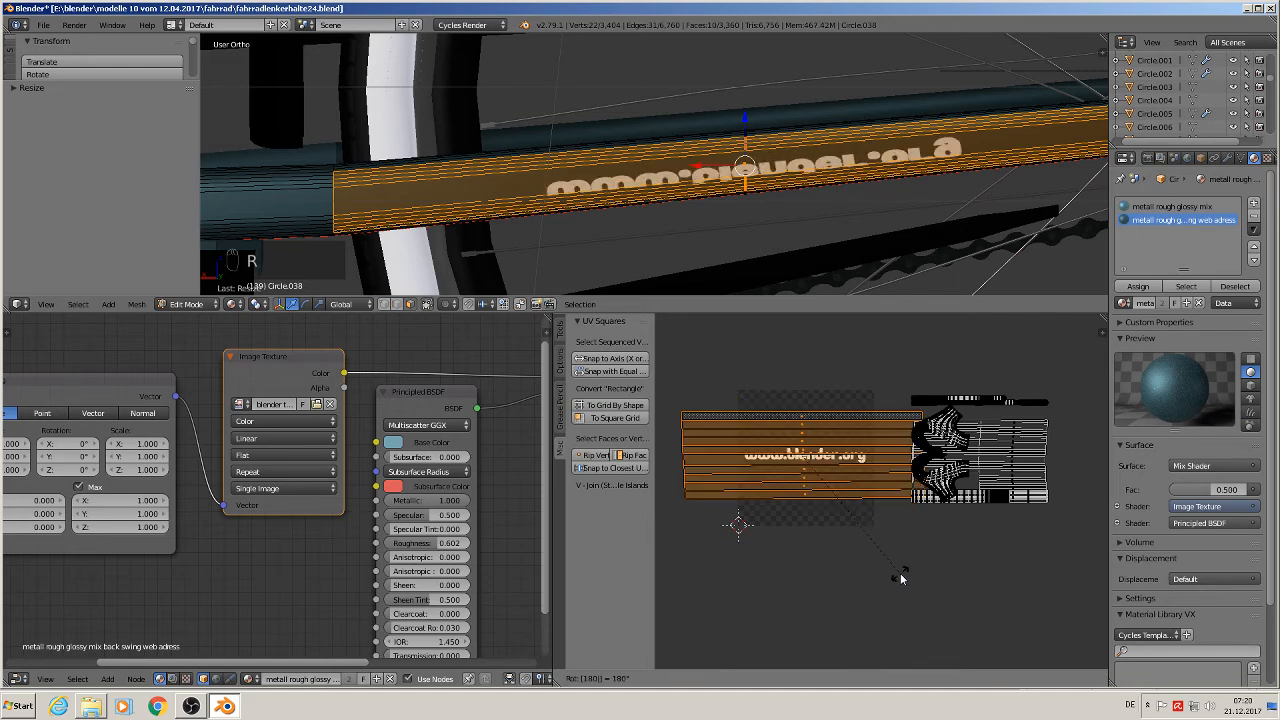
{"action": "key", "text": "BackSpace"}
{"action": "key", "text": "BackSpace"}
{"action": "key", "text": "BackSpace"}
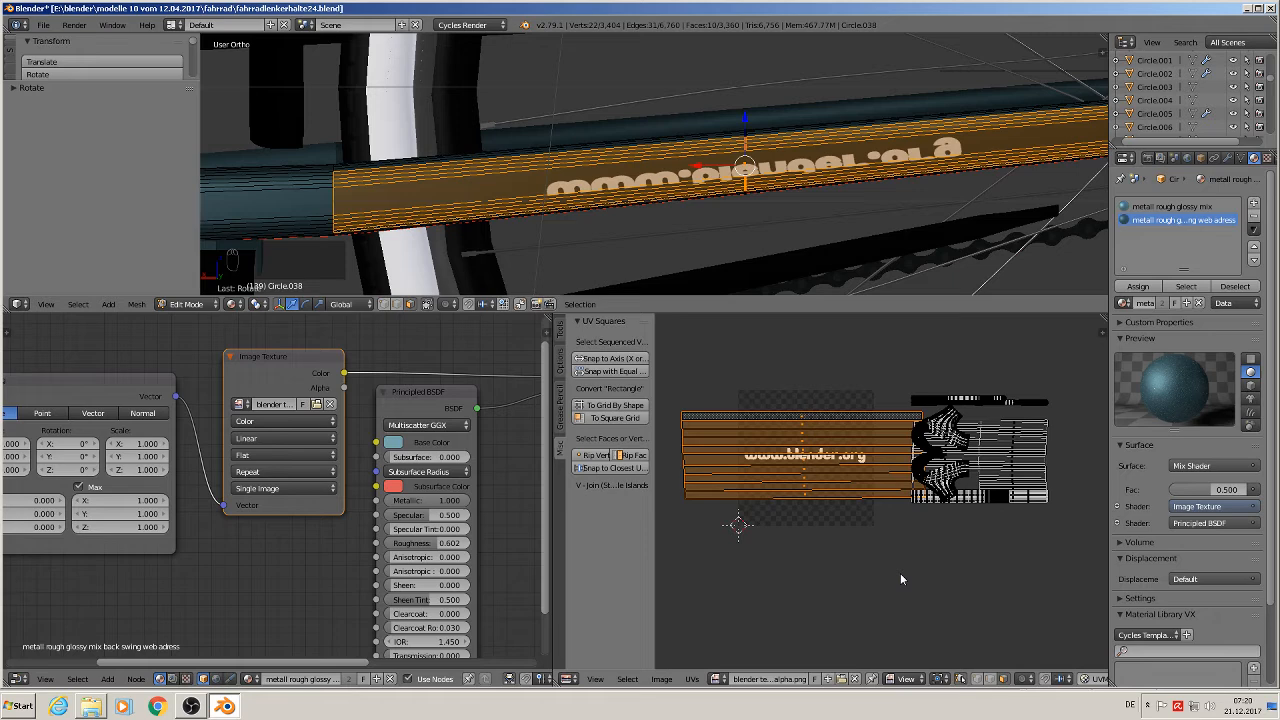
{"action": "type", "text": "180"}
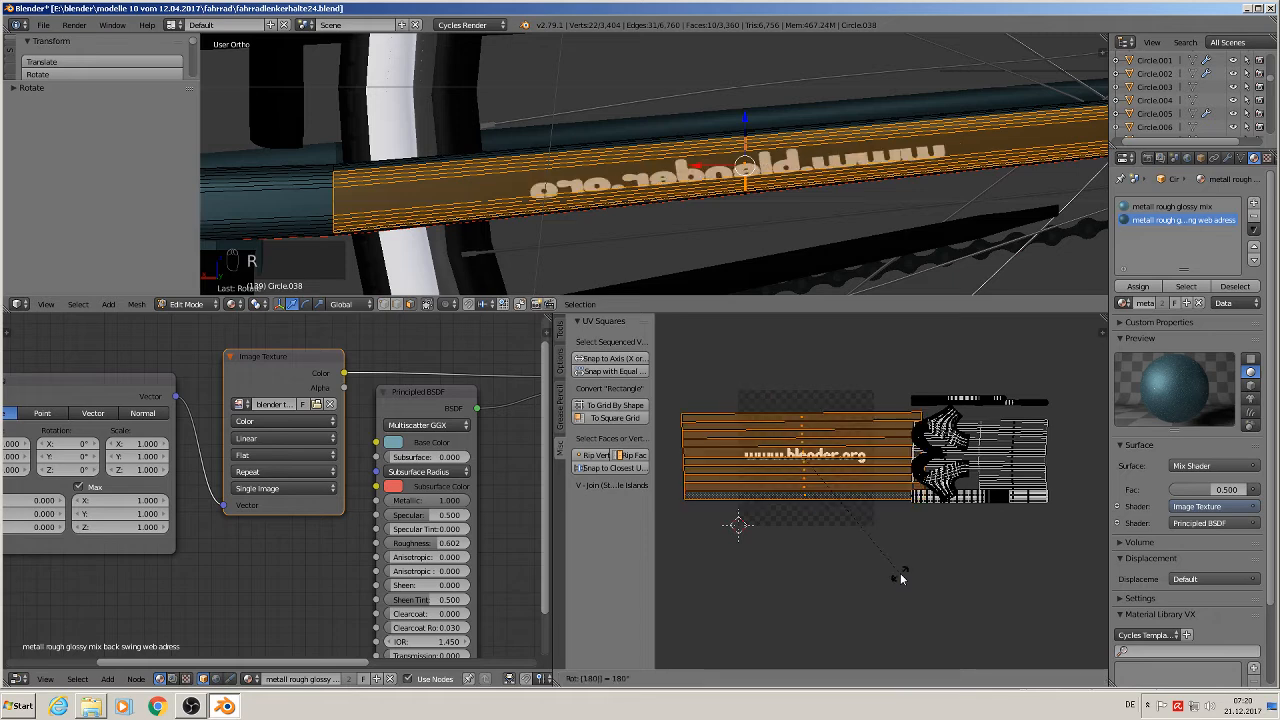
{"action": "key", "text": "Return"}
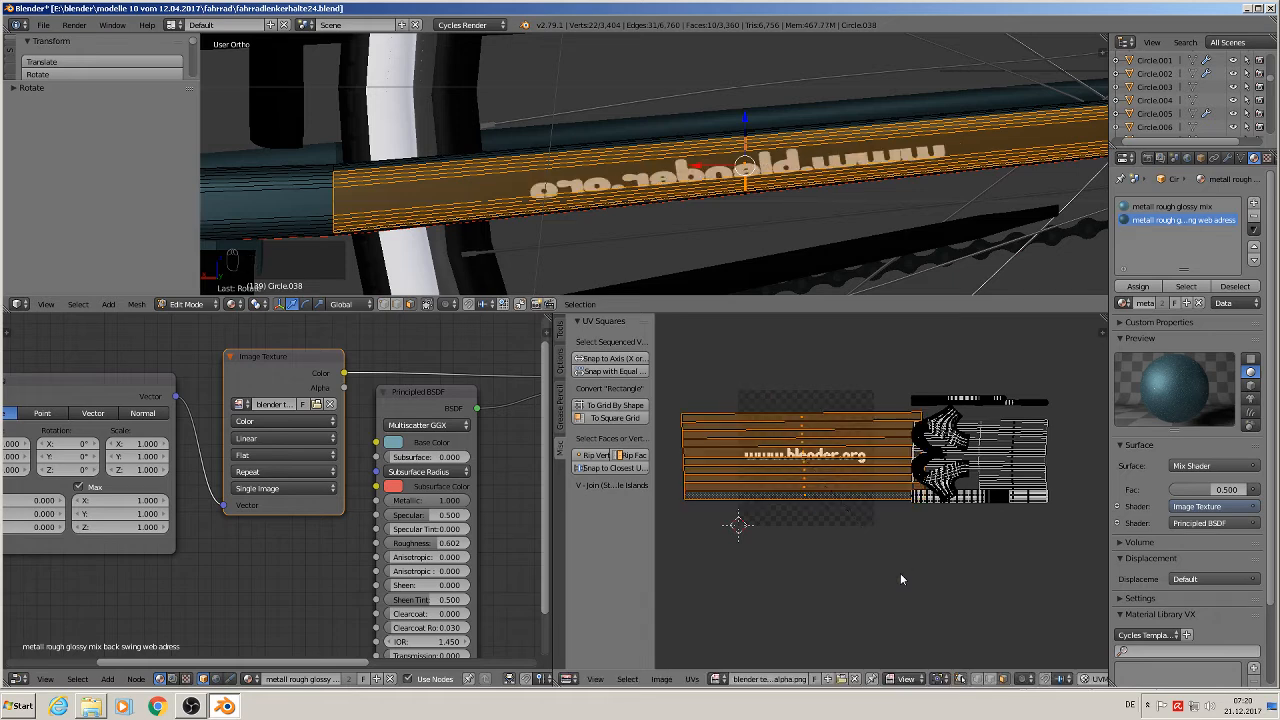
{"action": "key", "text": "r"}
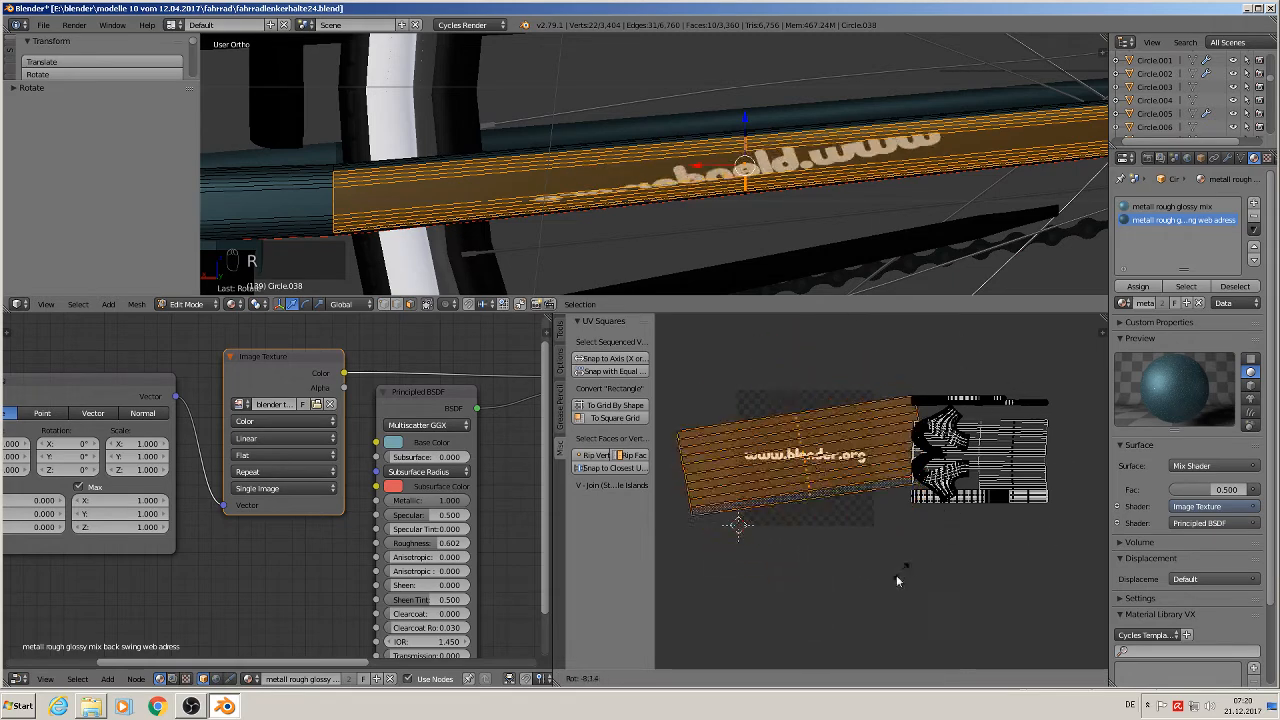
{"action": "key", "text": "Escape"}
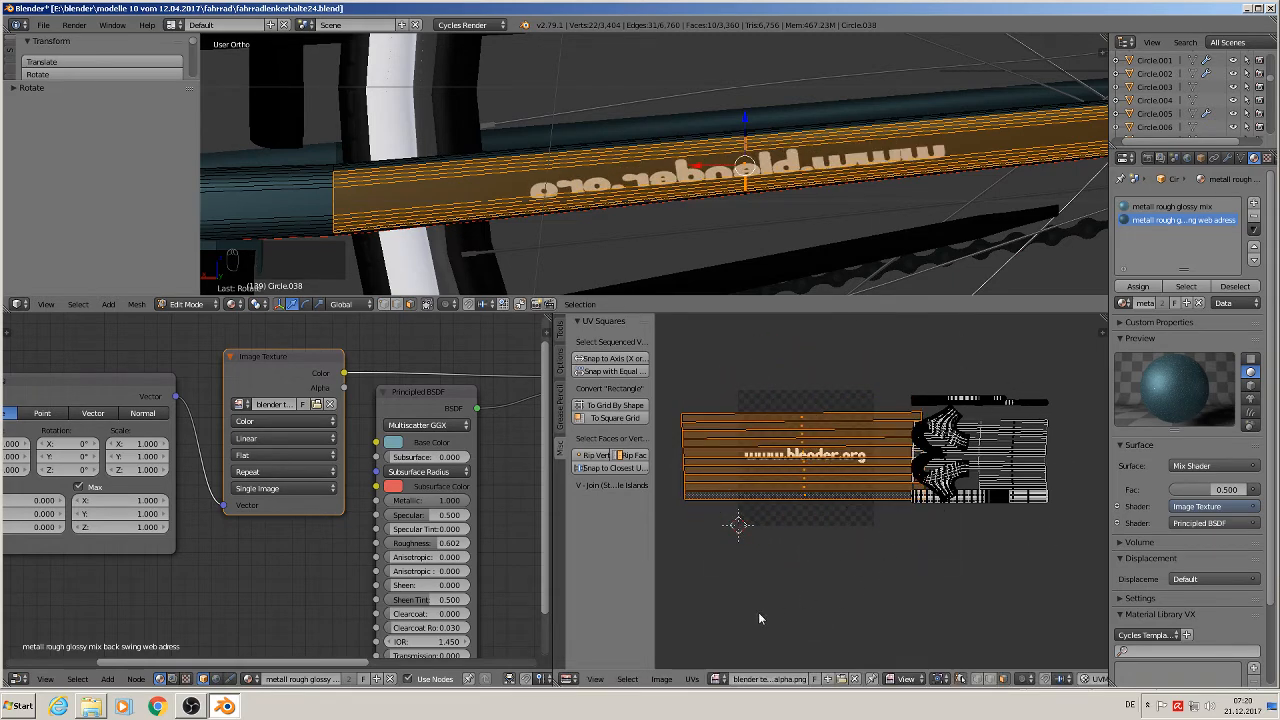
{"action": "left_click", "coordinate": [627, 679]}
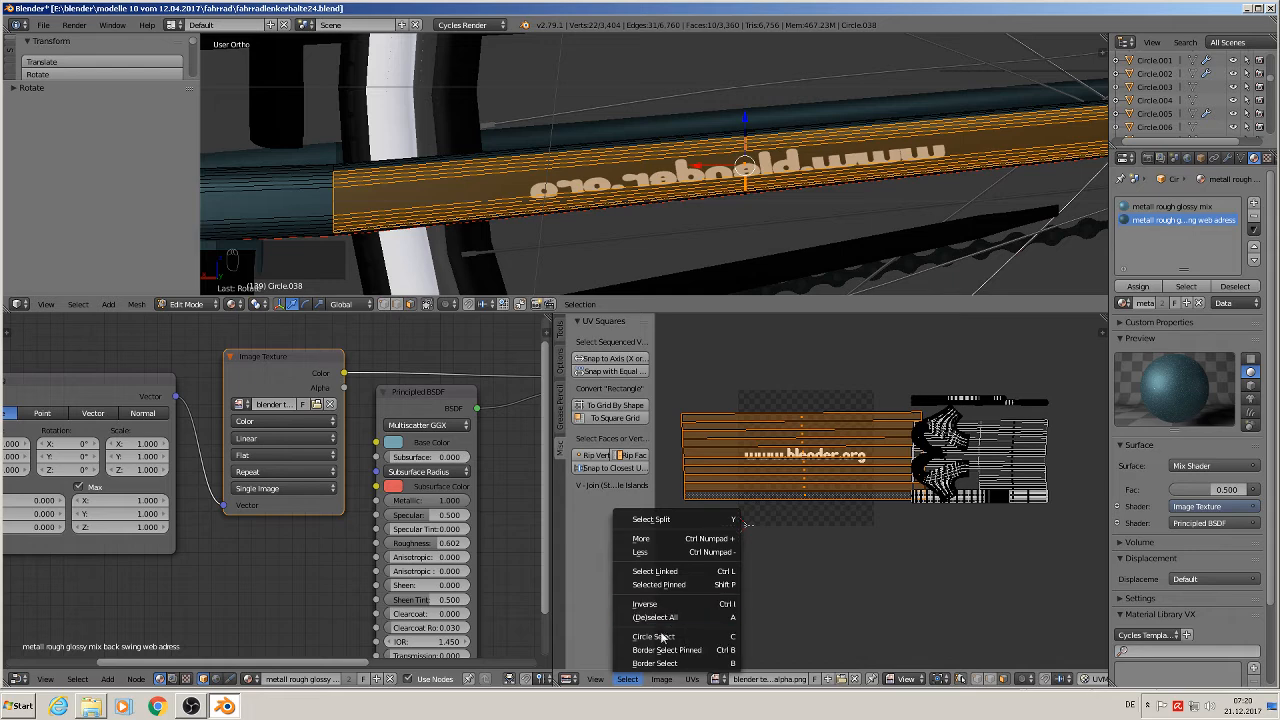
{"action": "mouse_move", "coordinate": [660, 681]}
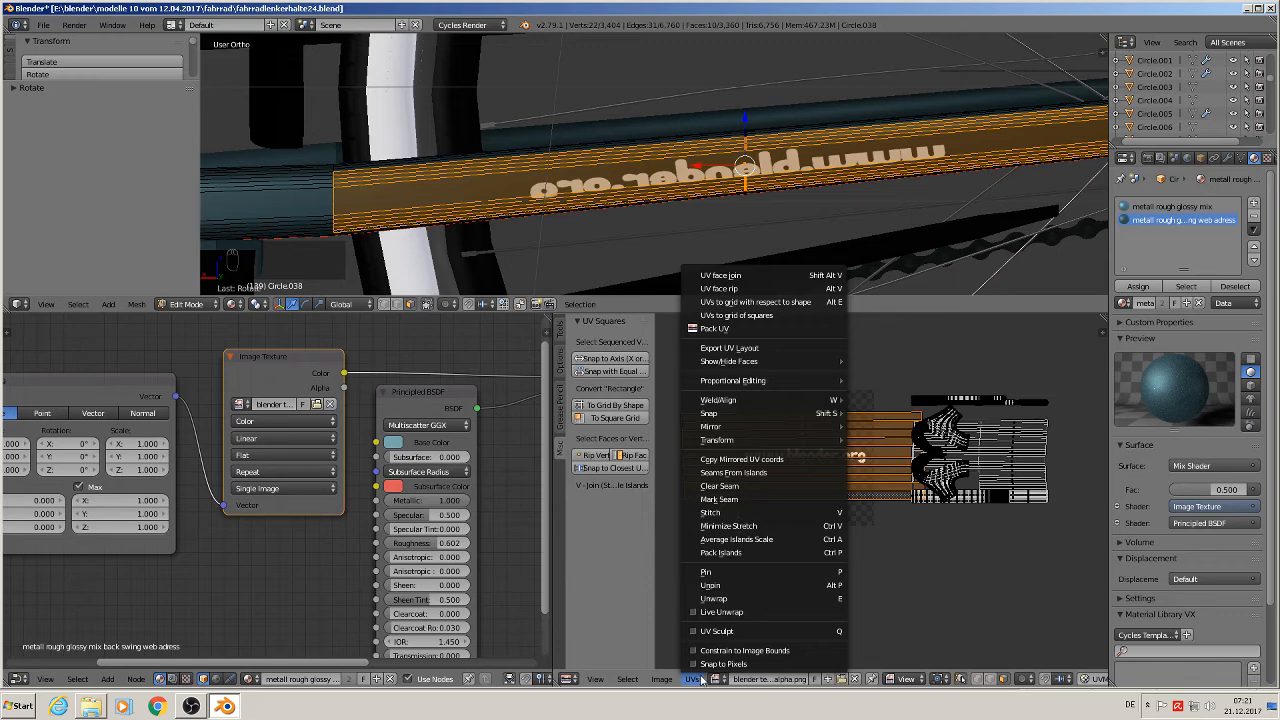
{"action": "mouse_move", "coordinate": [783, 428]}
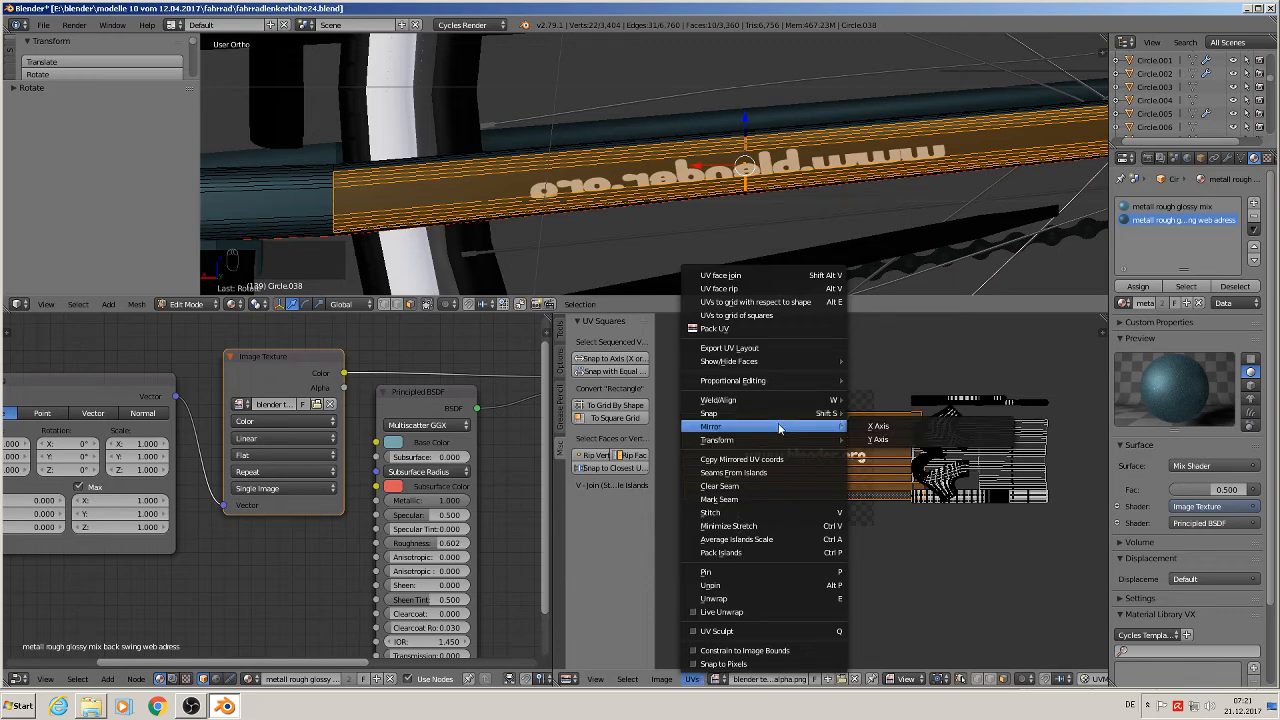
{"action": "left_click", "coordinate": [875, 428]}
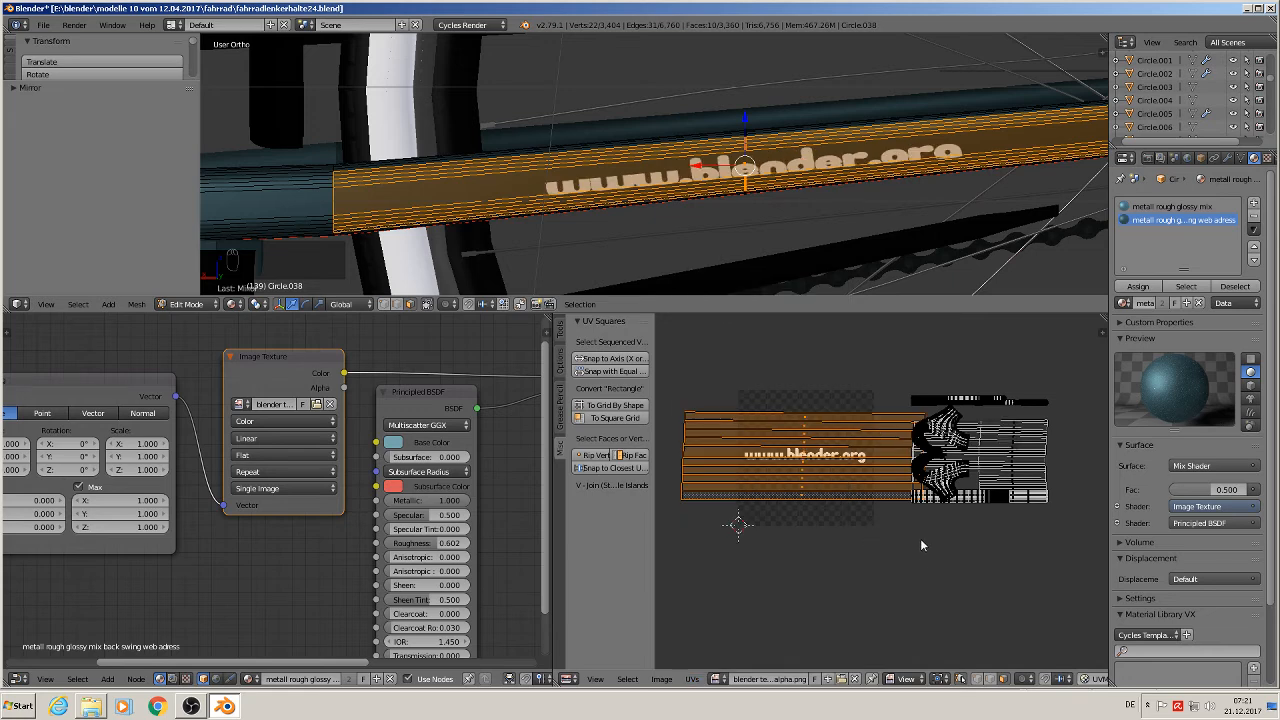
{"action": "left_click", "coordinate": [692, 679]}
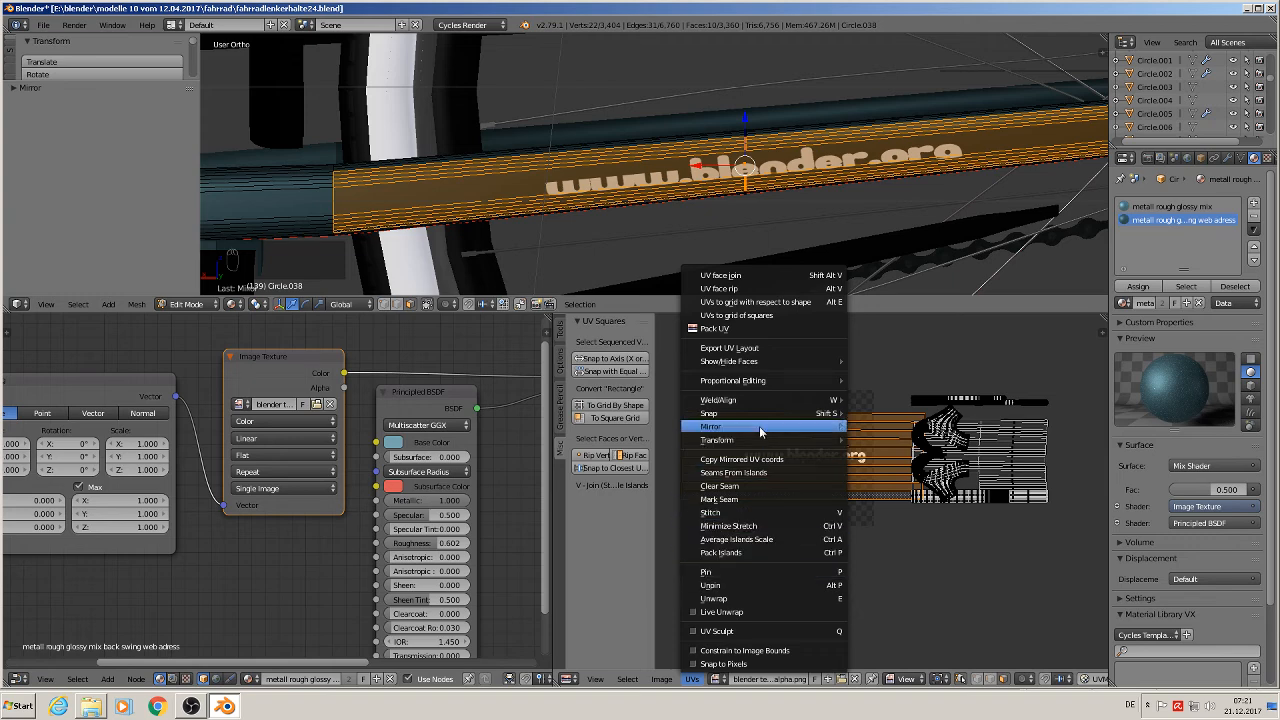
{"action": "mouse_move", "coordinate": [752, 425]}
{"action": "left_click", "coordinate": [878, 426]}
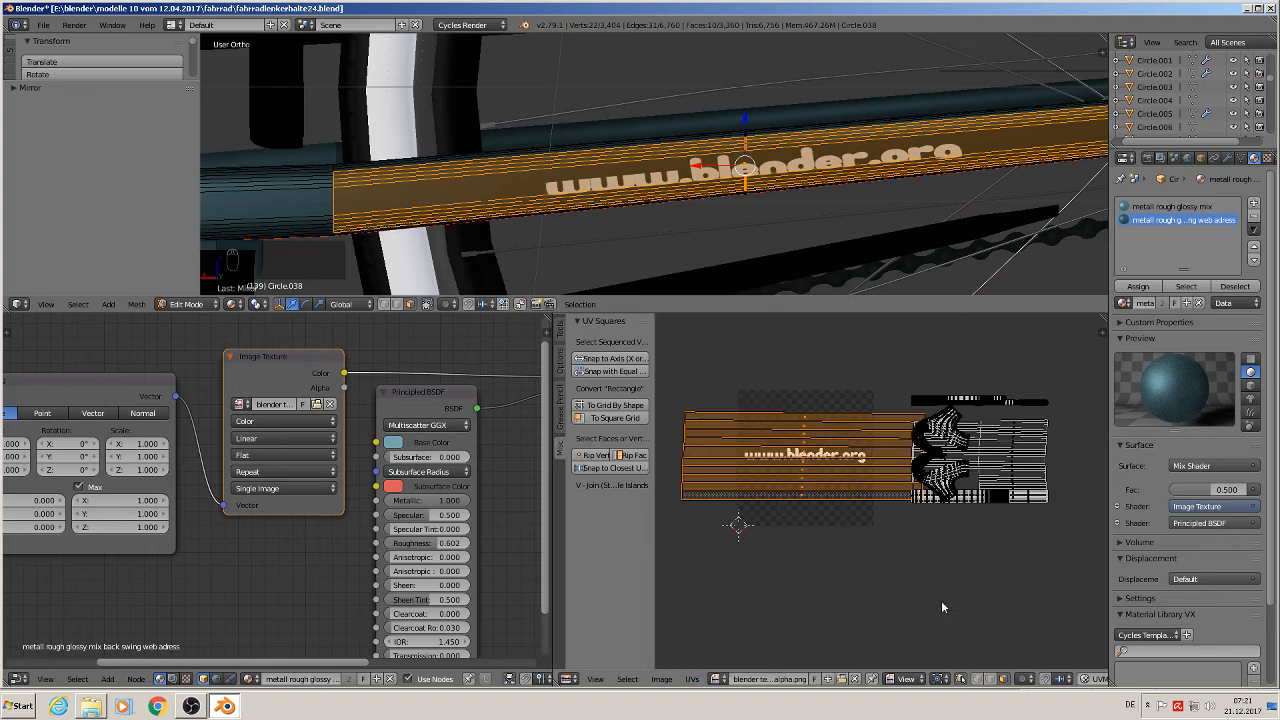
Scale the strip's UVs up by about 1.5, shift the lettering towards the rear hub and leave Edit Mode
{"action": "key", "text": "s"}
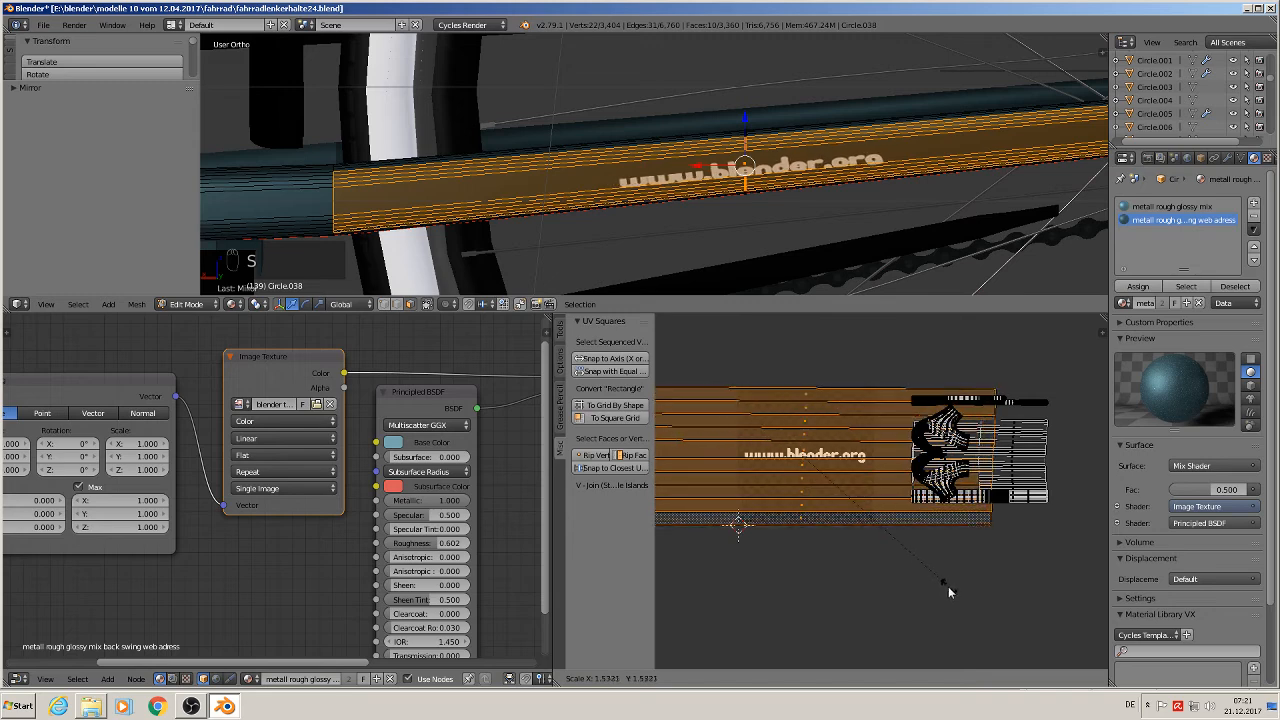
{"action": "left_click", "coordinate": [920, 553]}
{"action": "key", "text": "g"}
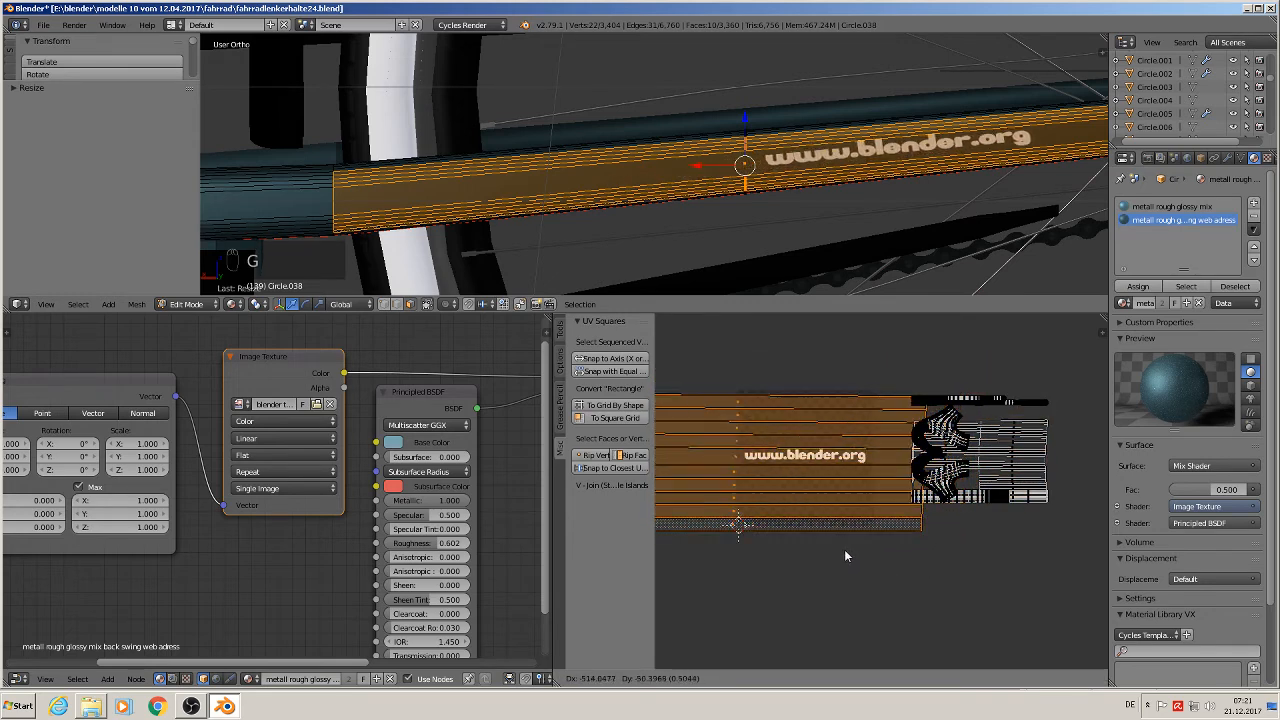
{"action": "left_click", "coordinate": [844, 548]}
{"action": "scroll", "coordinate": [940, 258], "scroll_direction": "down", "scroll_amount": 5}
{"action": "key", "text": "Tab"}
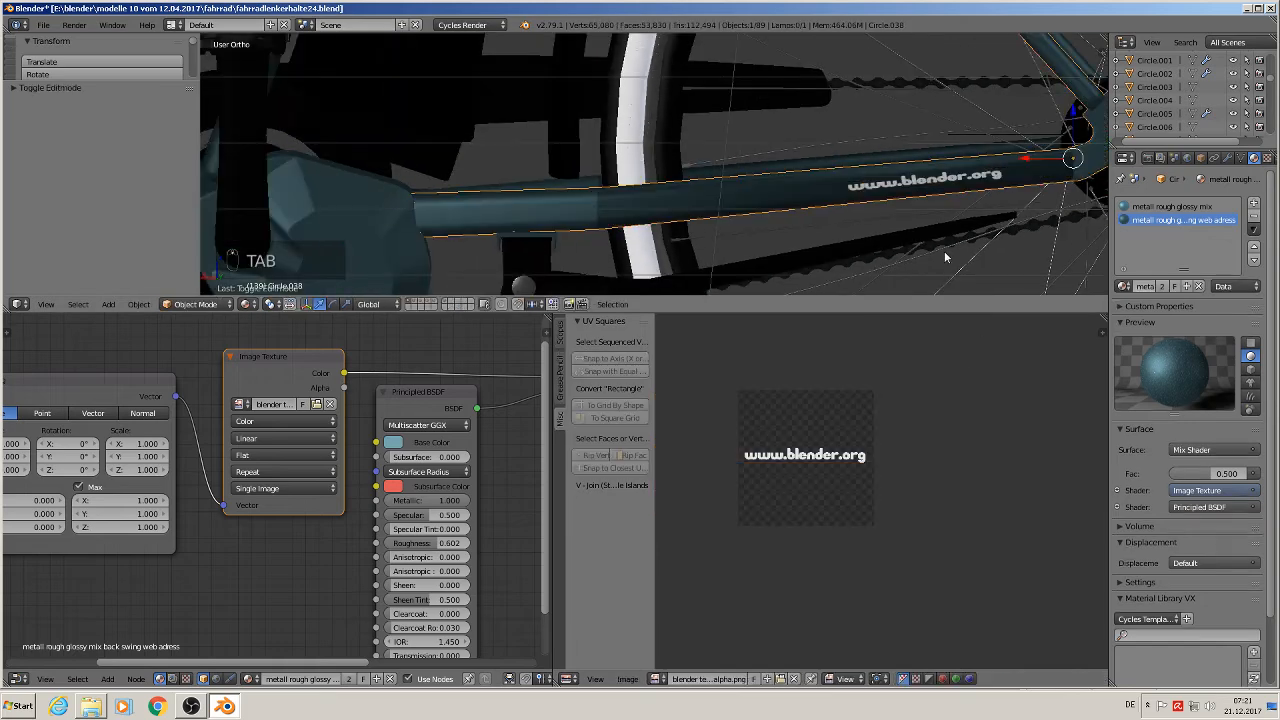
Deselect everything, enlarge the 3D view and look over the lettering on both sides of the bicycle
{"action": "scroll", "coordinate": [919, 236], "scroll_direction": "down", "scroll_amount": 2}
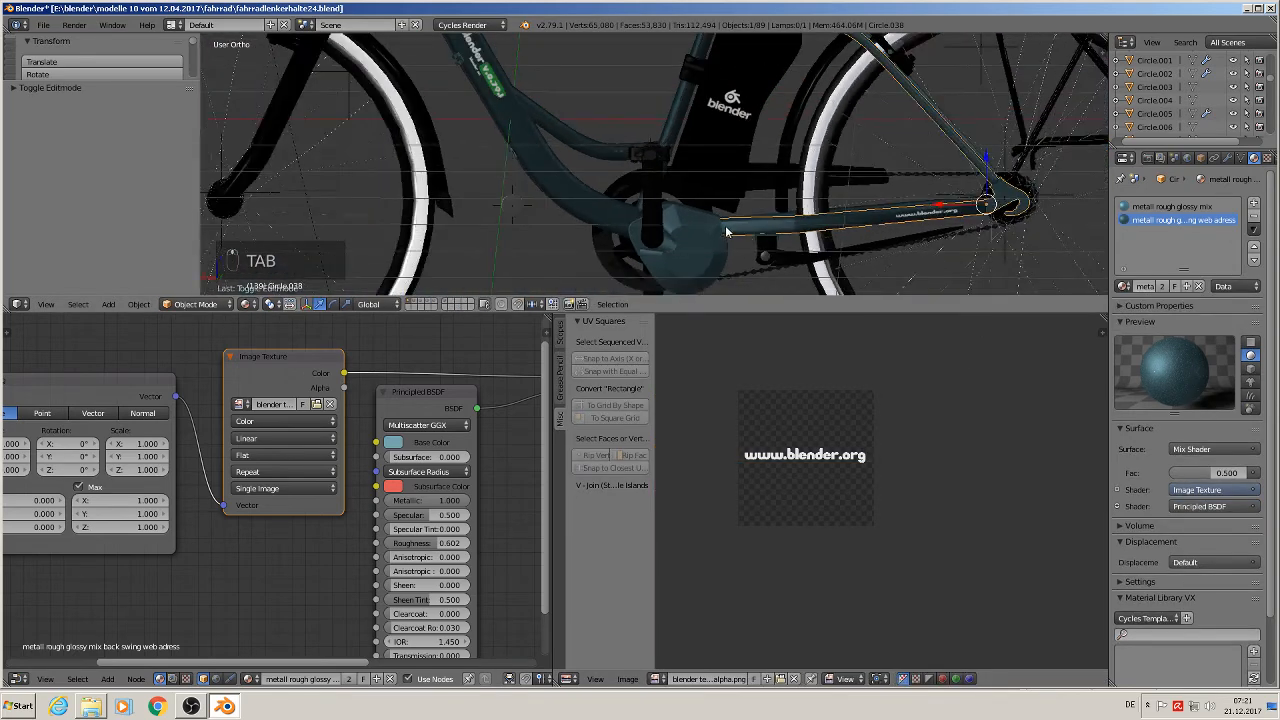
{"action": "middle_click_drag", "start_coordinate": [730, 241], "coordinate": [748, 251]}
{"action": "scroll", "coordinate": [748, 251], "scroll_direction": "down", "scroll_amount": 2}
{"action": "middle_click_drag", "start_coordinate": [650, 222], "coordinate": [698, 199]}
{"action": "key", "text": "a"}
{"action": "scroll", "coordinate": [698, 199], "scroll_direction": "up", "scroll_amount": 3}
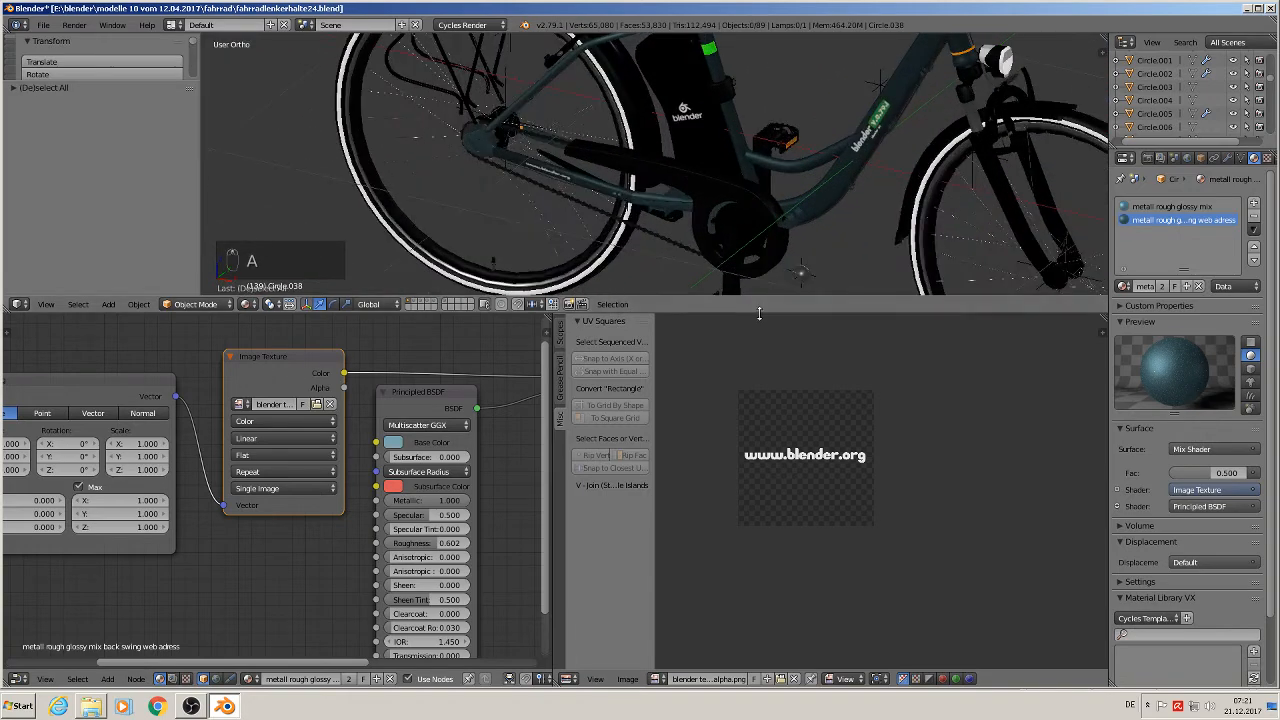
{"action": "left_click_drag", "start_coordinate": [760, 311], "coordinate": [773, 478]}
{"action": "scroll", "coordinate": [684, 331], "scroll_direction": "down", "scroll_amount": 5}
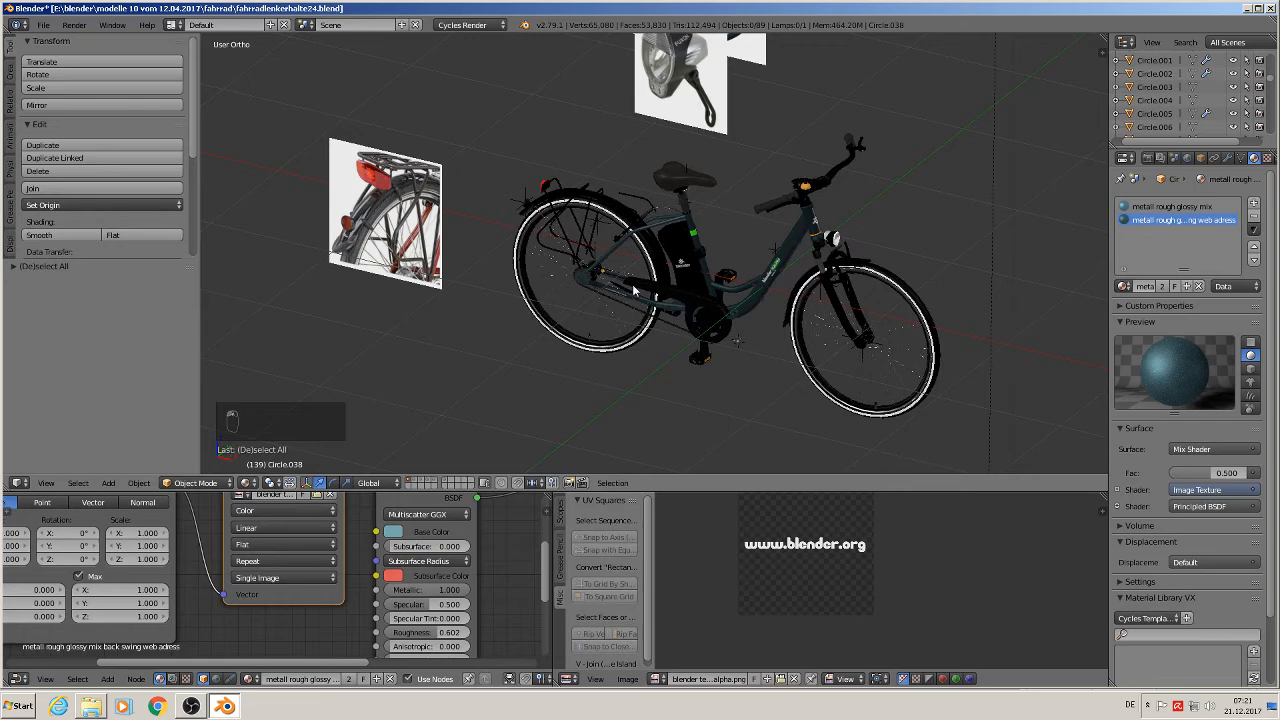
{"action": "scroll", "coordinate": [630, 320], "scroll_direction": "down", "scroll_amount": 2}
Compare the lettering on the front fork in the reference photo with the modelled fork
{"action": "middle_click_drag", "start_coordinate": [608, 361], "coordinate": [755, 361]}
{"action": "scroll", "coordinate": [752, 354], "scroll_direction": "up", "scroll_amount": 4}
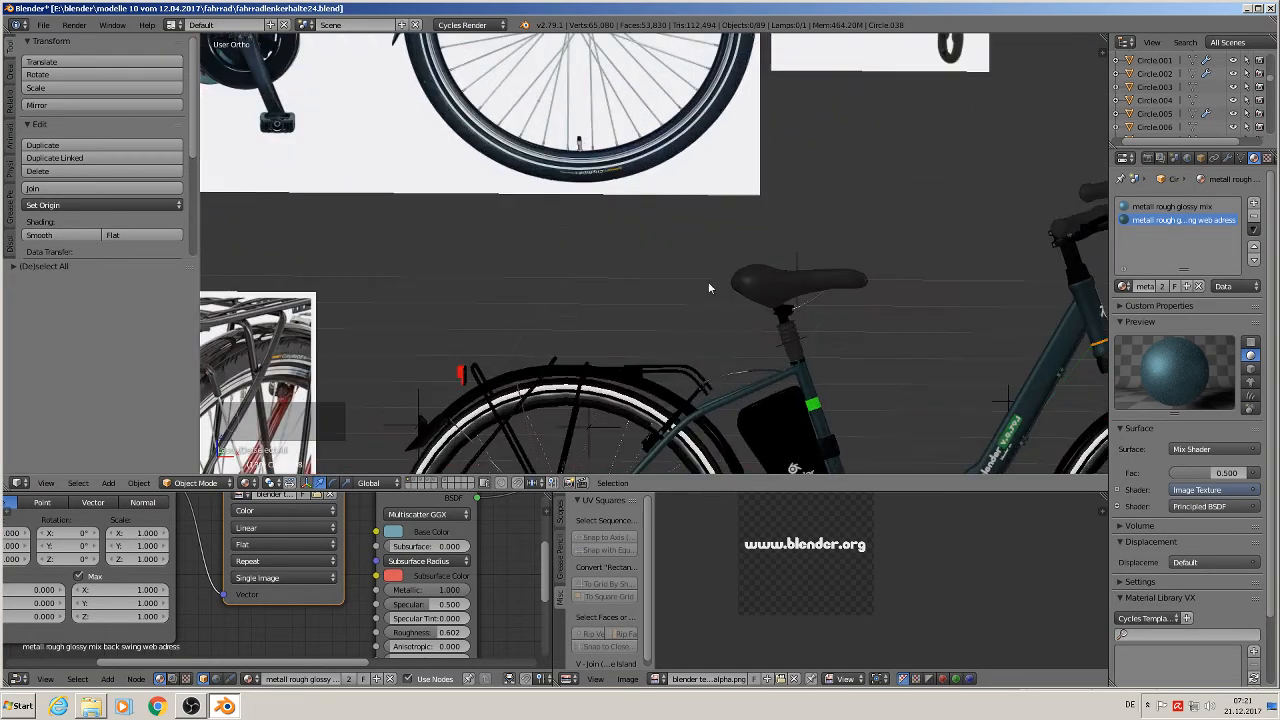
{"action": "middle_click_drag", "start_coordinate": [682, 250], "coordinate": [764, 522], "text": "shift"}
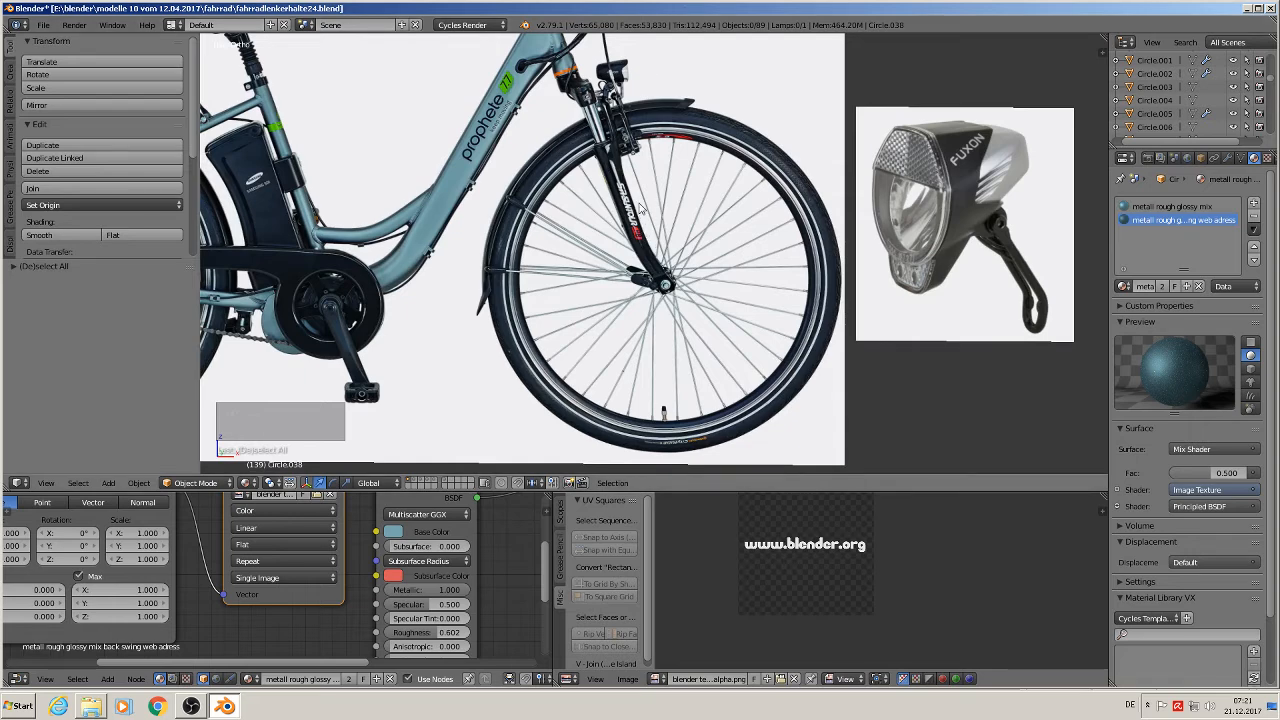
{"action": "scroll", "coordinate": [657, 252], "scroll_direction": "down", "scroll_amount": 4}
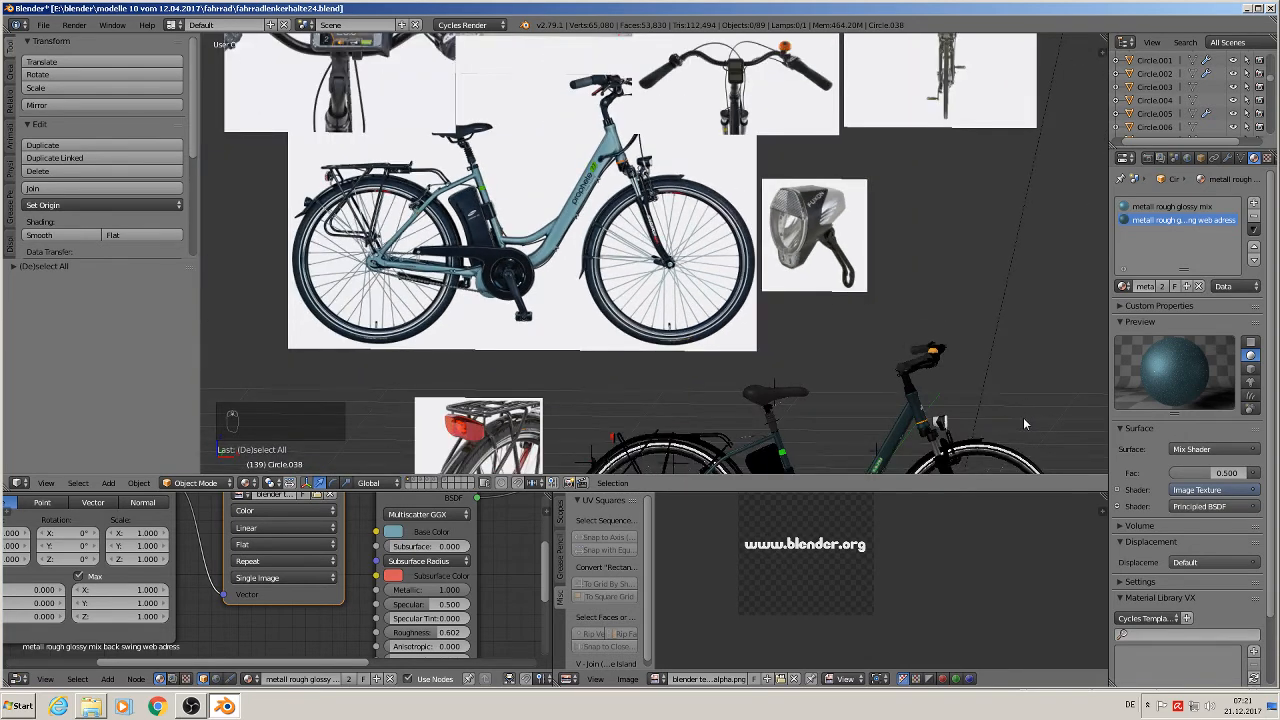
{"action": "middle_click_drag", "start_coordinate": [1023, 424], "coordinate": [675, 134], "text": "shift"}
{"action": "scroll", "coordinate": [640, 172], "scroll_direction": "up", "scroll_amount": 6}
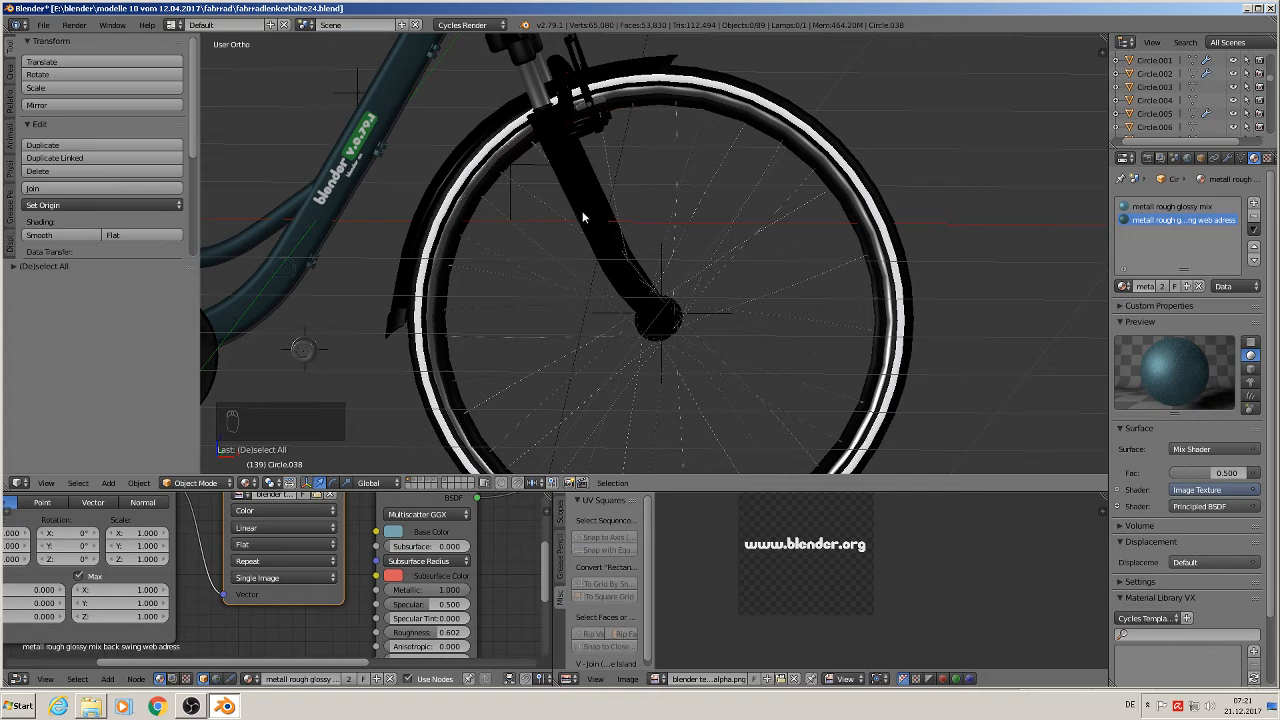
{"action": "left_click", "coordinate": [43, 24]}
{"action": "left_click", "coordinate": [80, 108]}
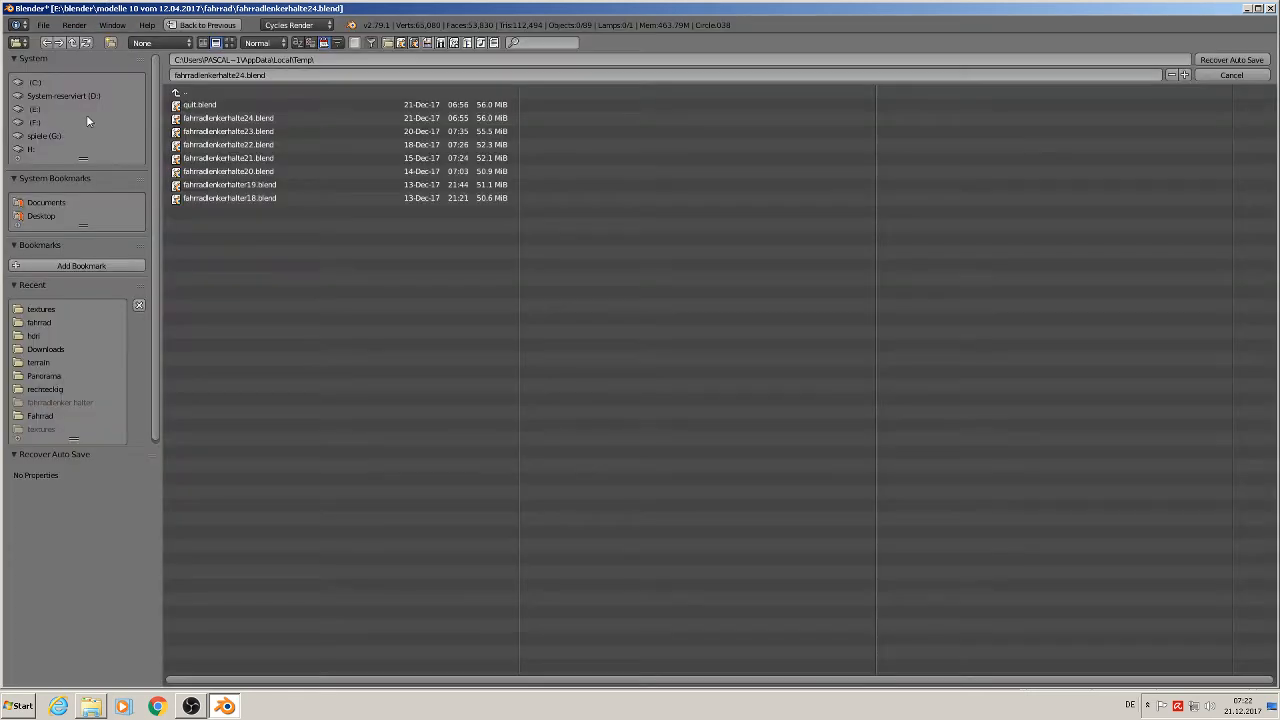
{"action": "left_click", "coordinate": [1231, 75]}
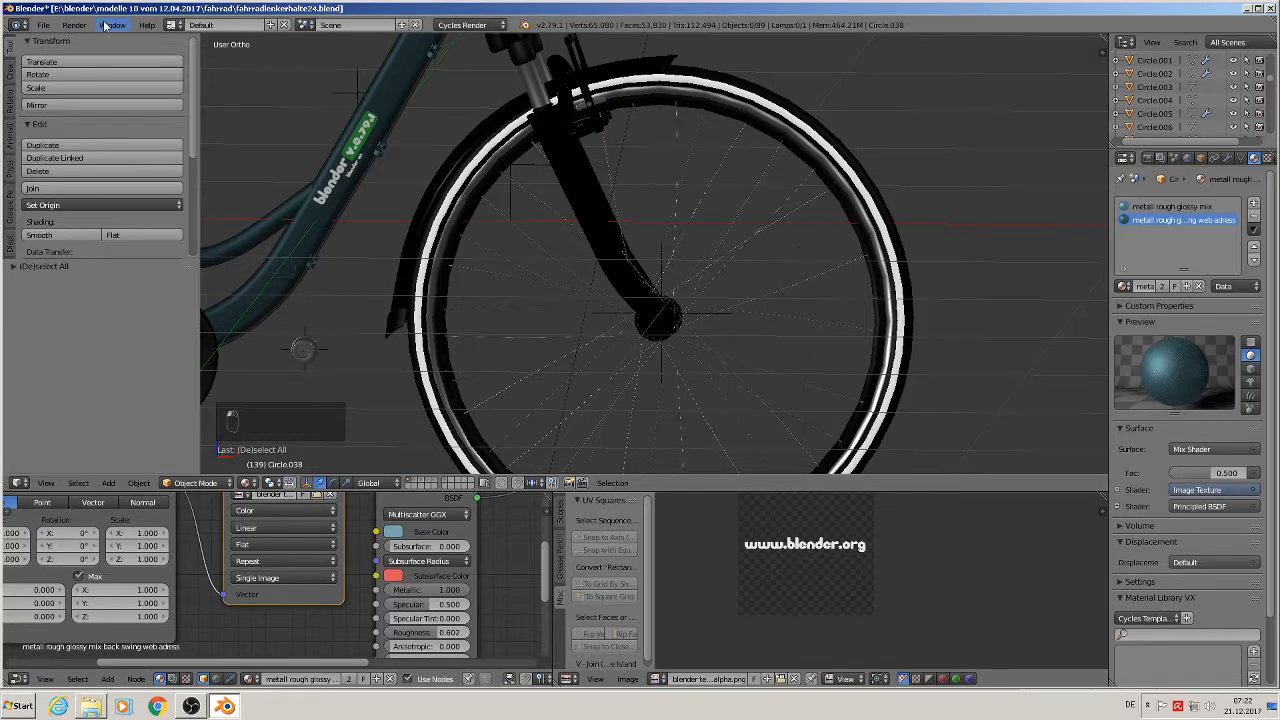
Save the project under the new file name fahrradlenkerhalte25.blend
{"action": "left_click", "coordinate": [45, 25]}
{"action": "left_click", "coordinate": [44, 24]}
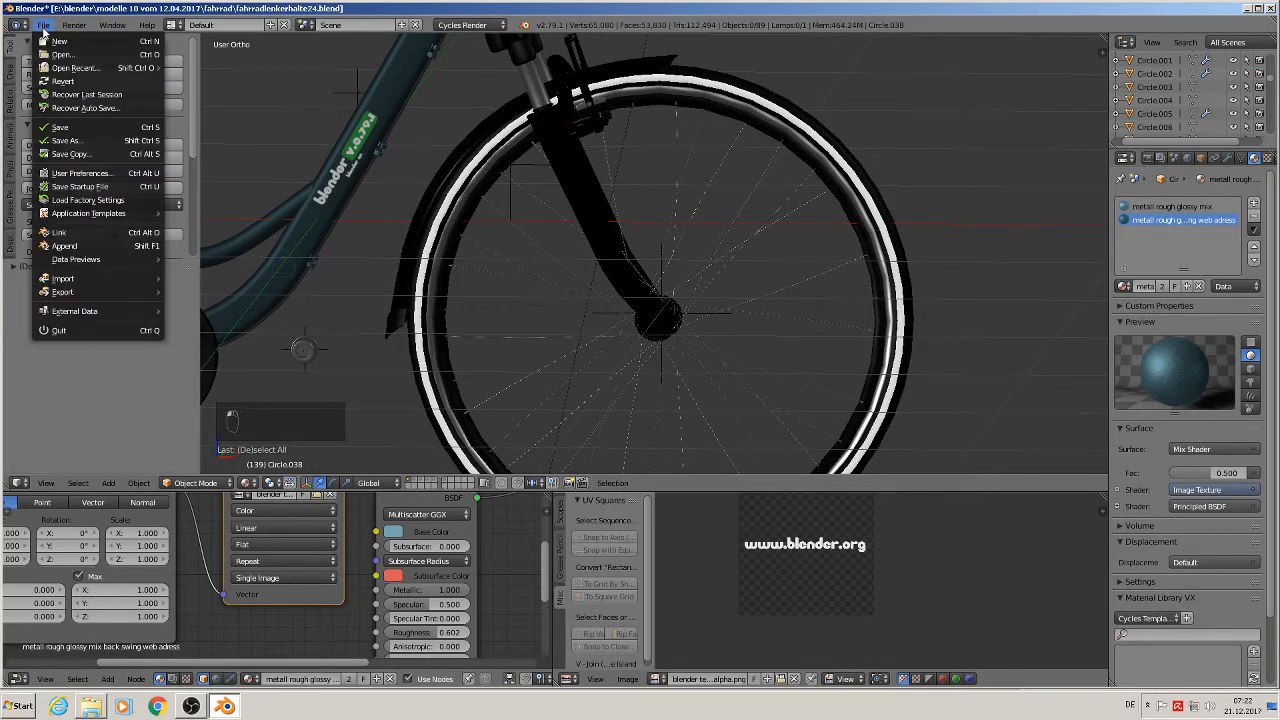
{"action": "left_click", "coordinate": [70, 141]}
{"action": "left_click", "coordinate": [243, 74]}
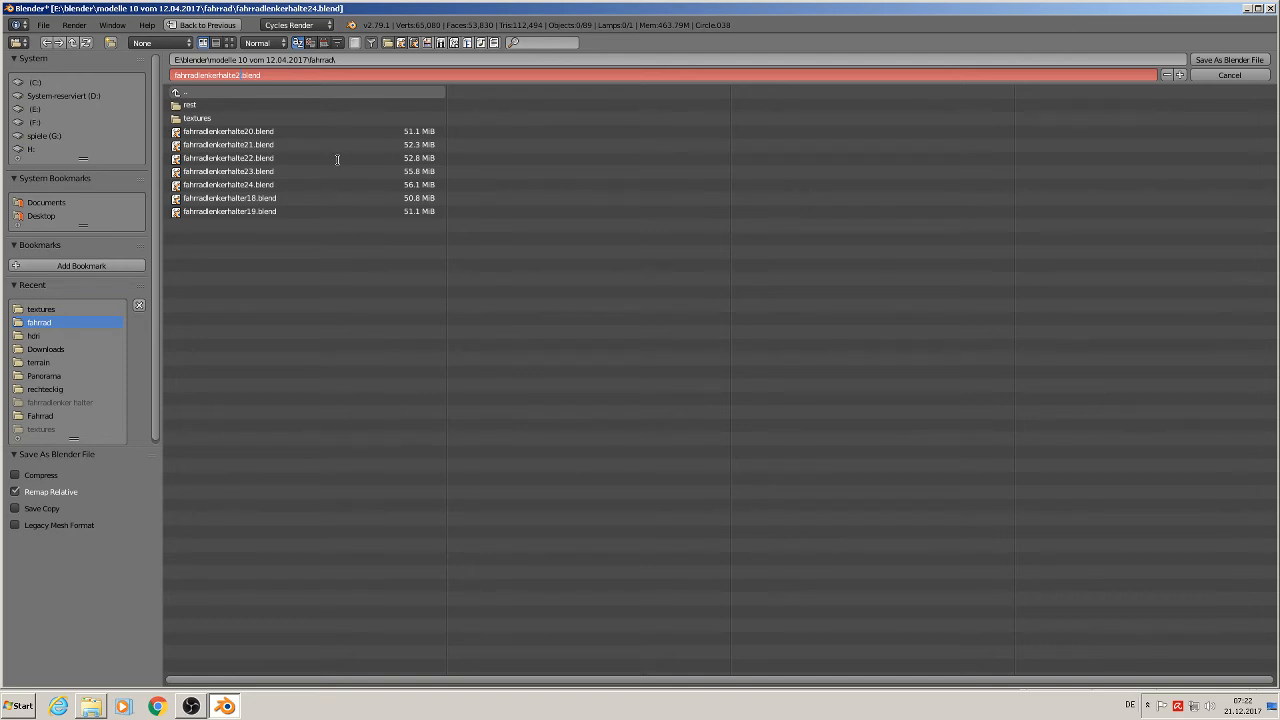
{"action": "left_click", "coordinate": [1229, 60]}
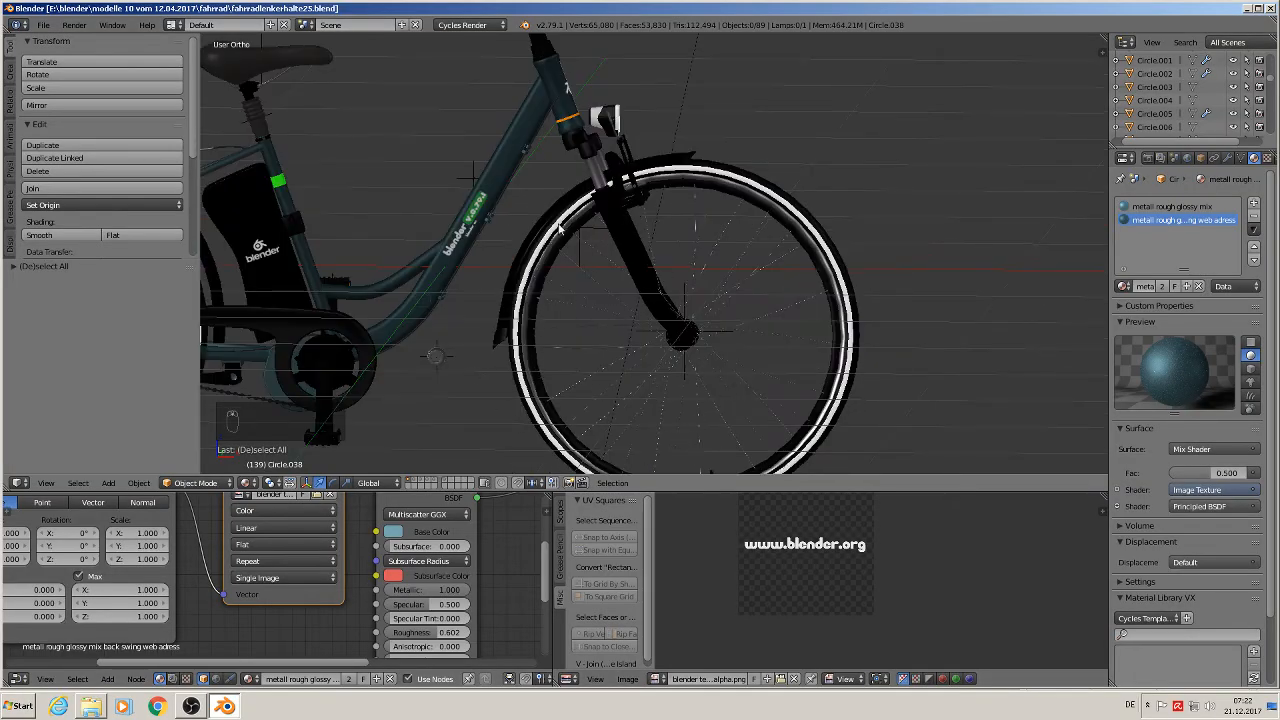
Show the layer with the separate fork parts and move the fork about 2.4 units along negative X, clear of the others
{"action": "left_click", "coordinate": [437, 484]}
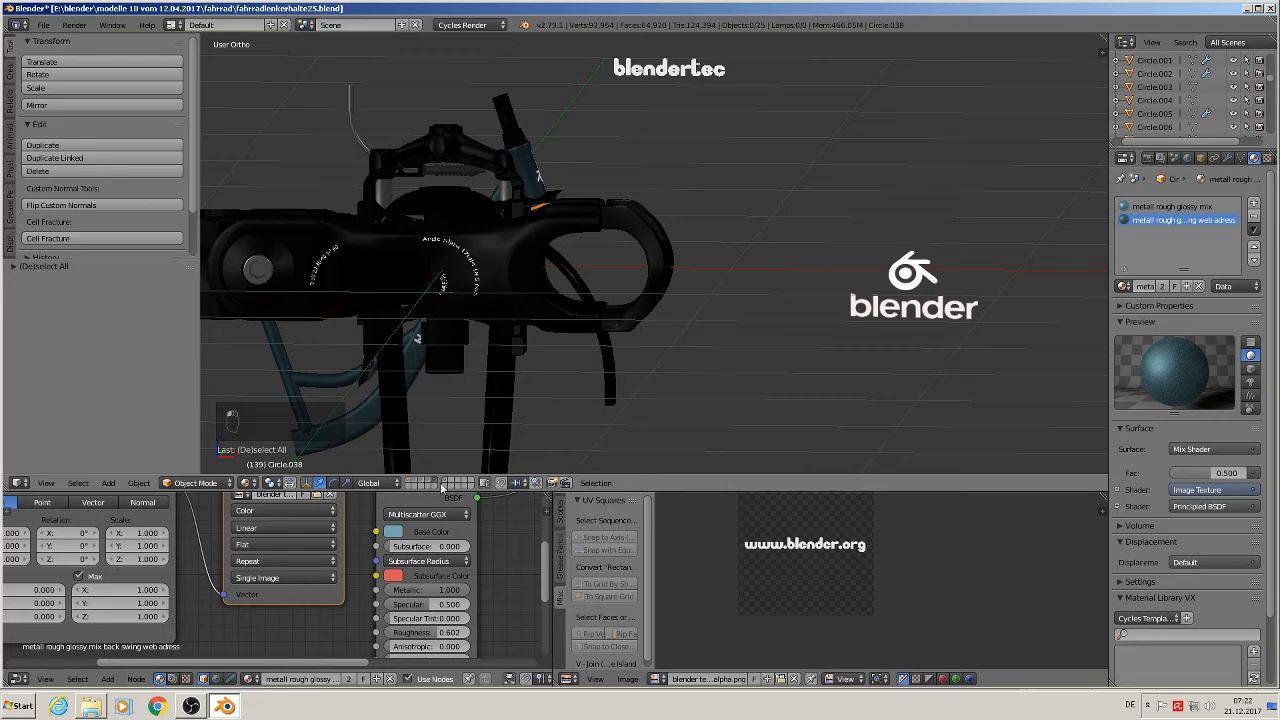
{"action": "middle_click_drag", "start_coordinate": [522, 405], "coordinate": [694, 365], "text": "shift"}
{"action": "left_click", "coordinate": [666, 348]}
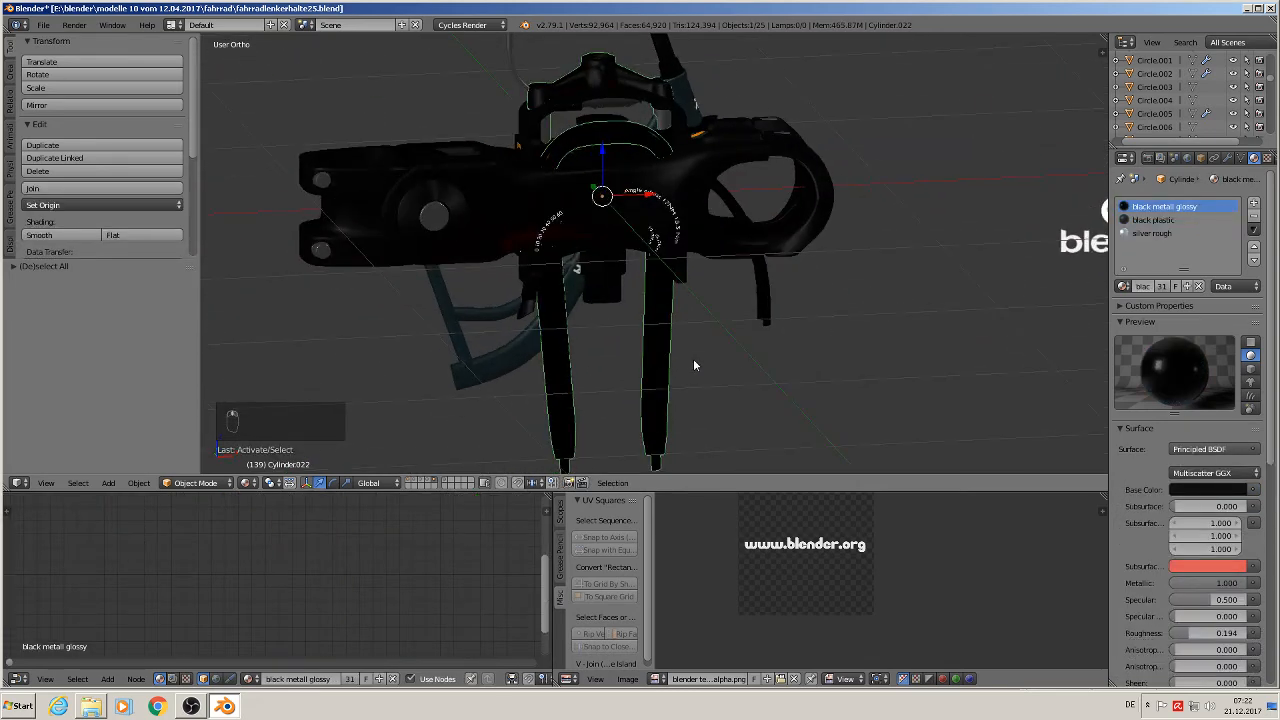
{"action": "scroll", "coordinate": [693, 365], "scroll_direction": "down", "scroll_amount": 4}
{"action": "key", "text": "g"}
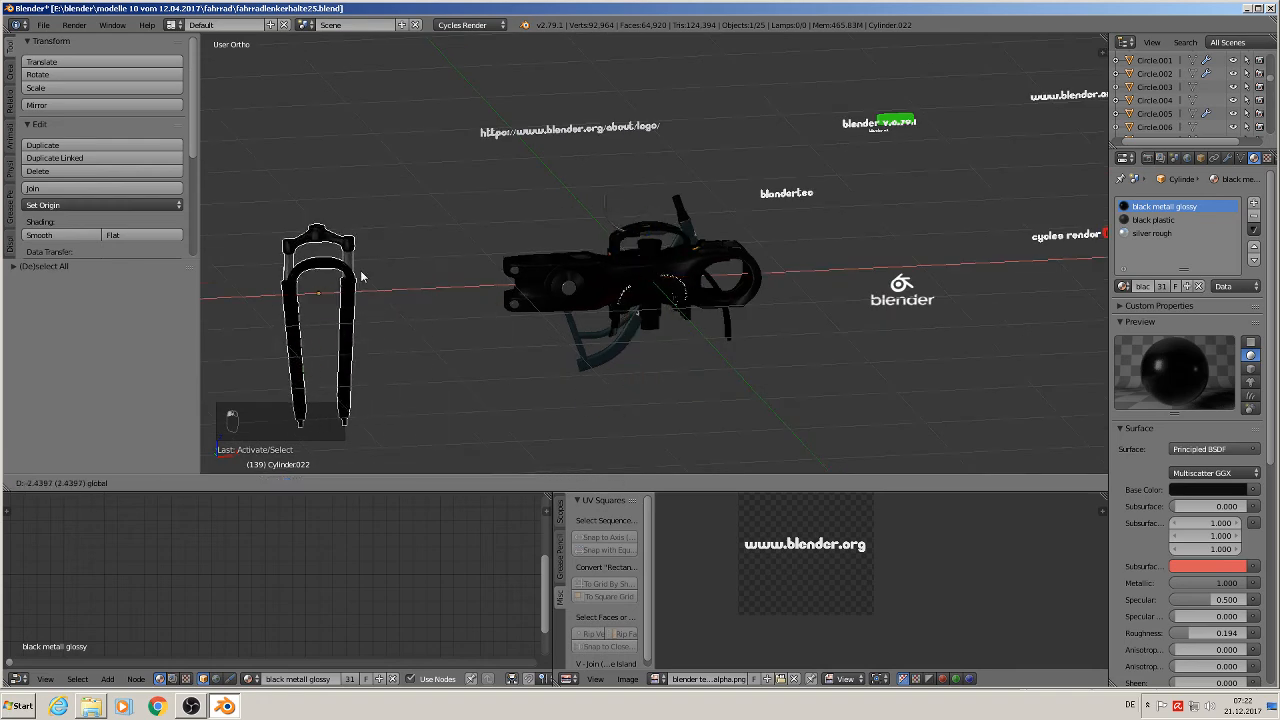
{"action": "left_click", "coordinate": [362, 273]}
Add a fourth material slot to the fork, assign black metall glossy to it and make that material a single-user copy
{"action": "key", "text": "KP_1"}
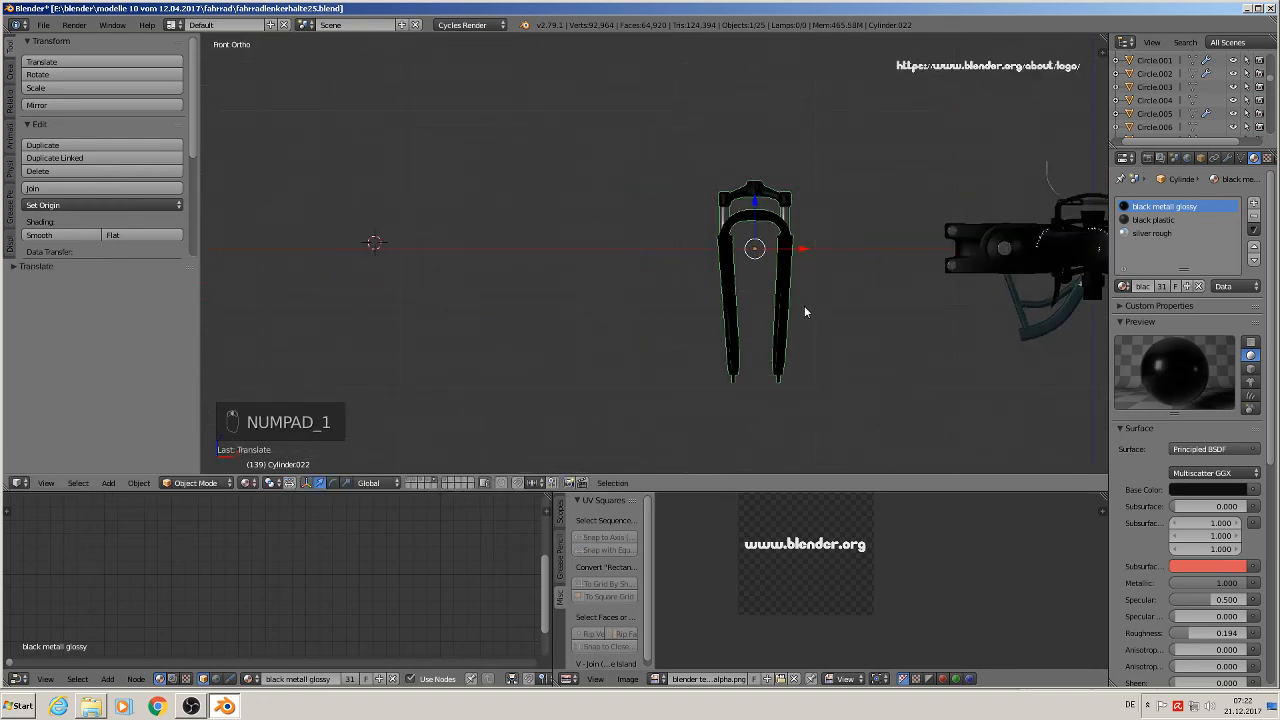
{"action": "scroll", "coordinate": [815, 330], "scroll_direction": "up", "scroll_amount": 3}
{"action": "middle_click_drag", "start_coordinate": [825, 355], "coordinate": [878, 352]}
{"action": "scroll", "coordinate": [875, 353], "scroll_direction": "up", "scroll_amount": 2}
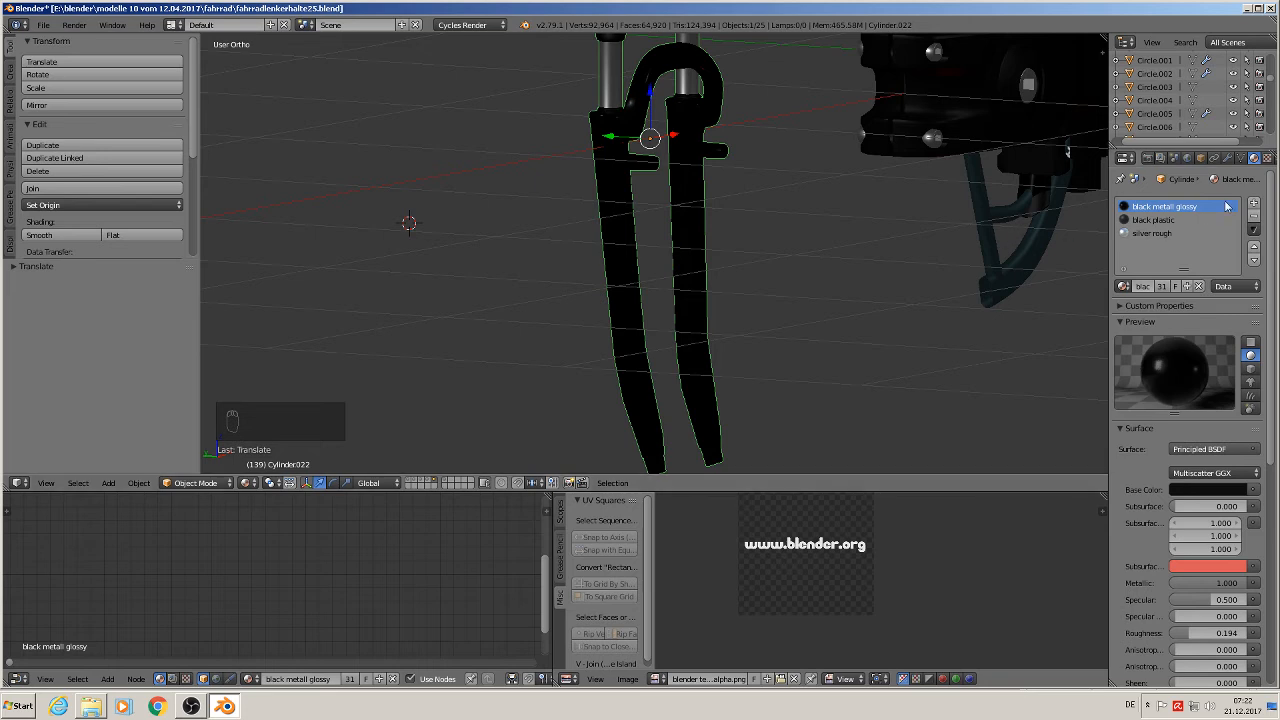
{"action": "left_click", "coordinate": [1255, 204]}
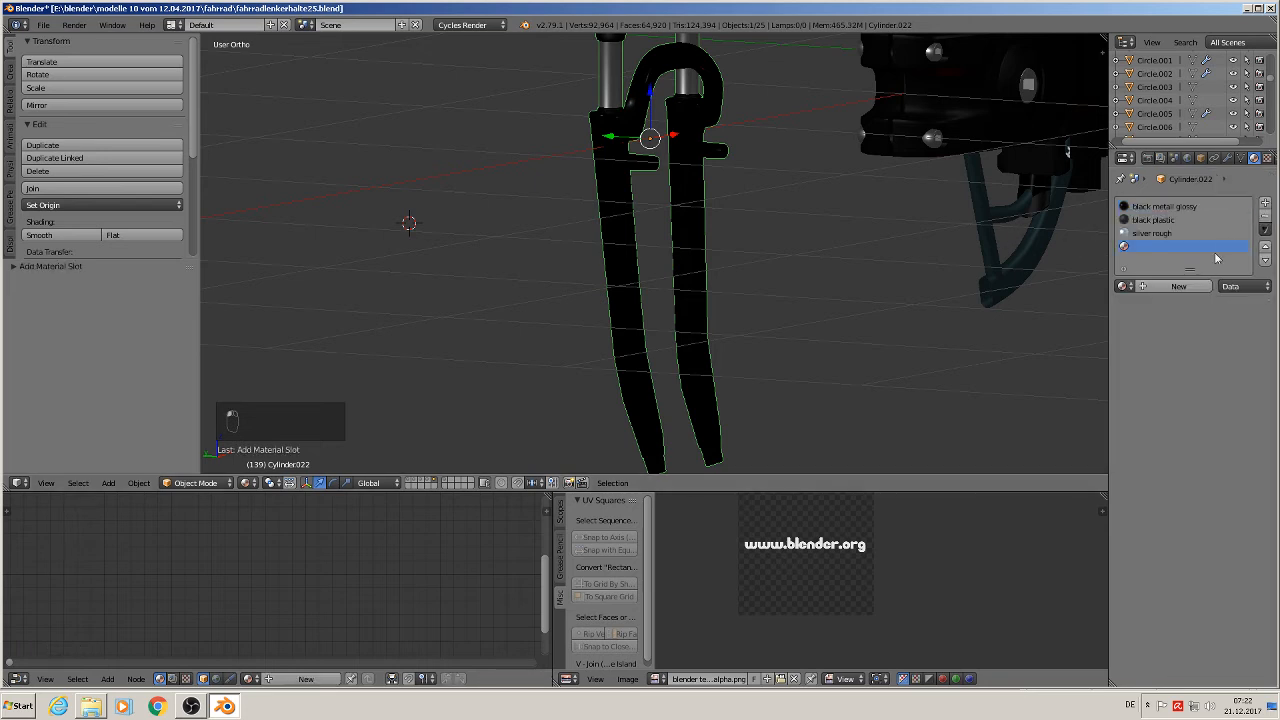
{"action": "left_click", "coordinate": [1124, 286]}
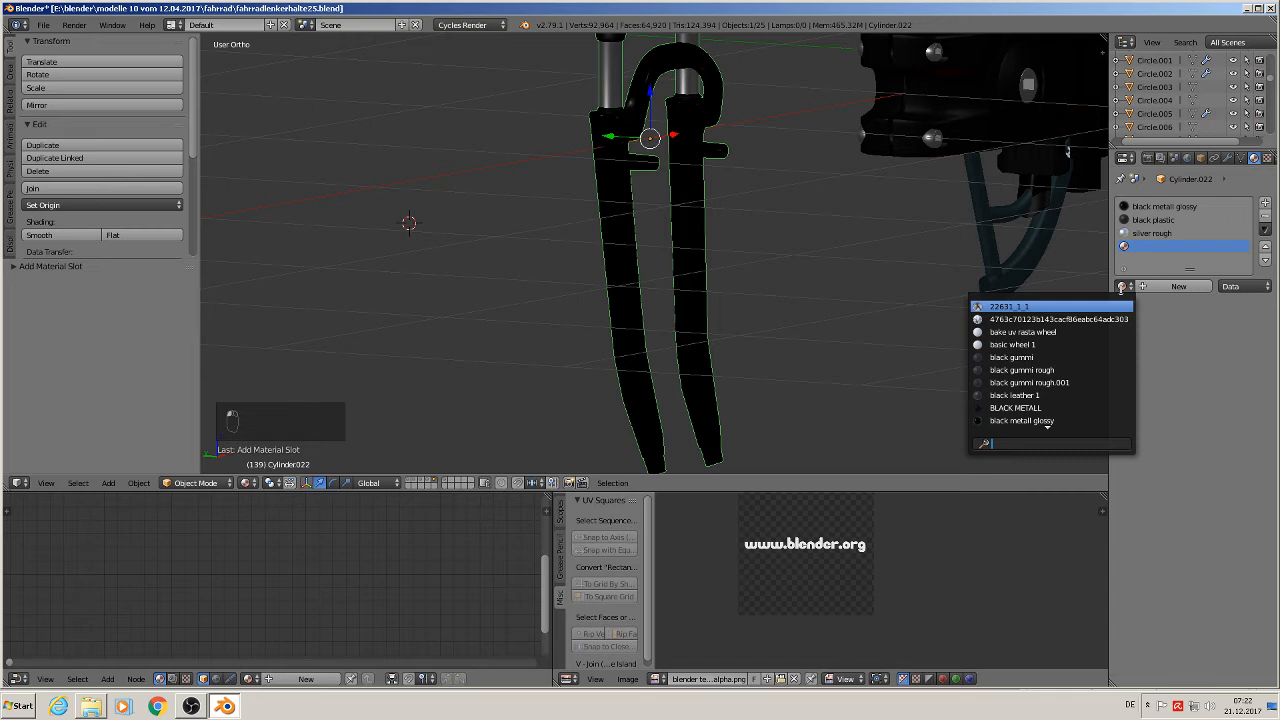
{"action": "left_click", "coordinate": [1062, 424]}
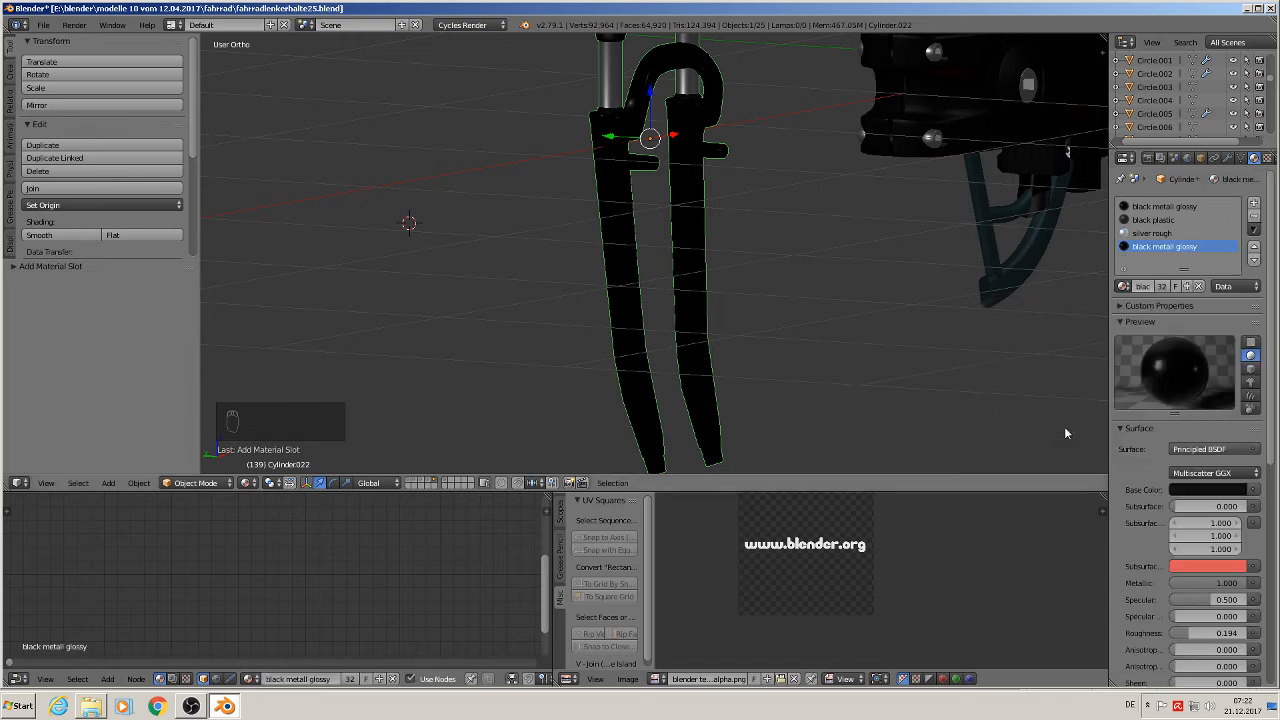
{"action": "left_click", "coordinate": [1161, 286]}
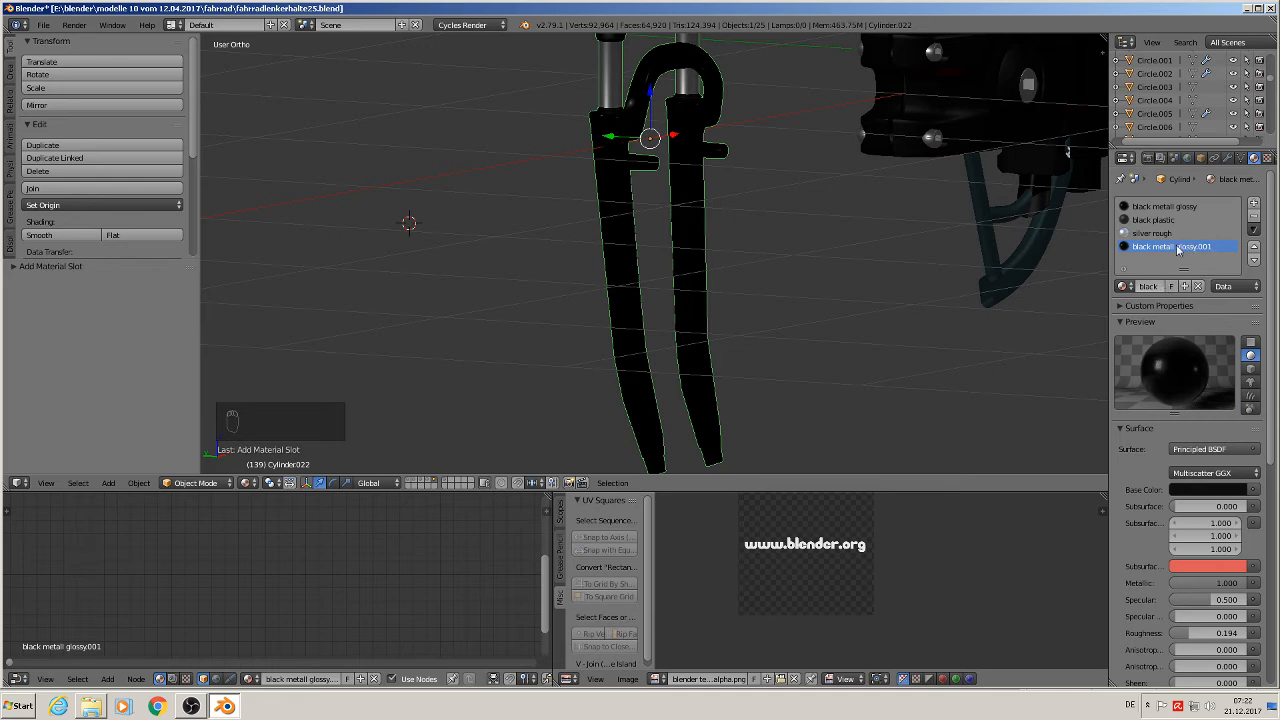
Rename the fork's copied material to black metall glossy with wiext
{"action": "left_click", "coordinate": [1163, 234]}
{"action": "left_click", "coordinate": [1168, 248]}
{"action": "left_click", "coordinate": [1157, 287]}
{"action": "type", "text": "black"}
{"action": "left_click", "coordinate": [1153, 287]}
{"action": "left_click", "coordinate": [1162, 286]}
{"action": "key", "text": "BackSpace"}
{"action": "key", "text": "Return"}
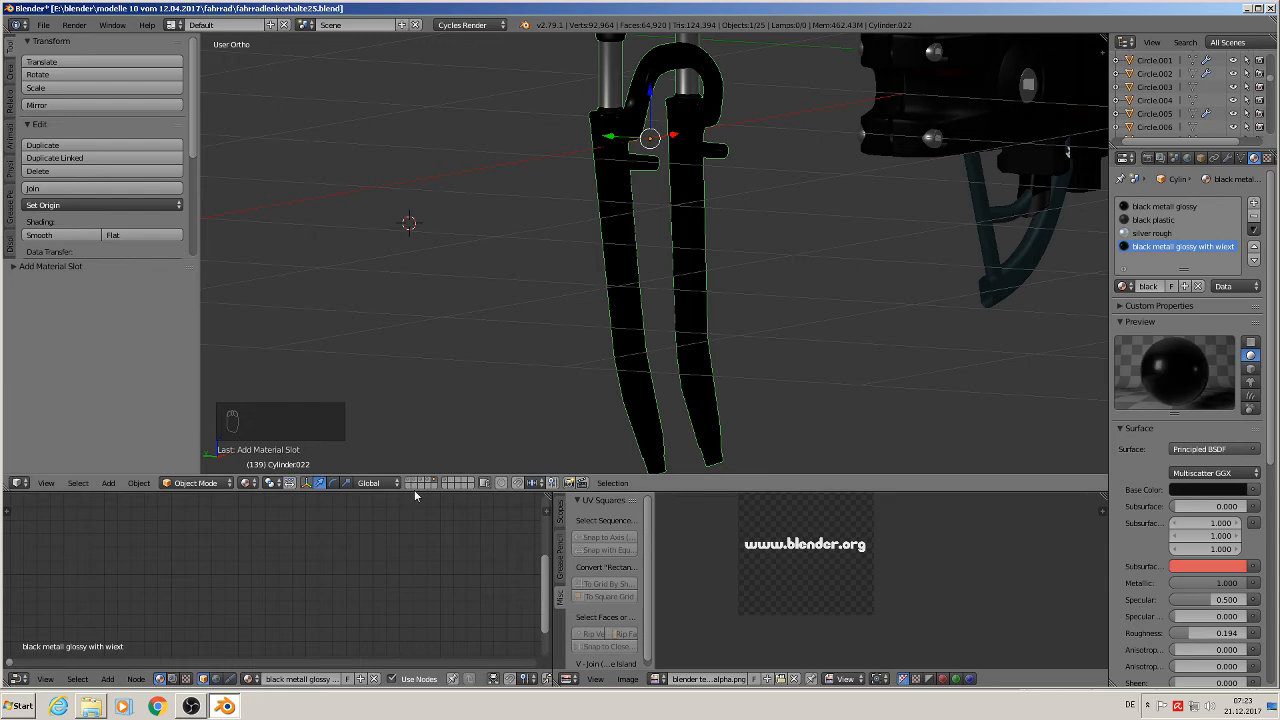
Paste the copied image texture and mix shader nodes into the fork's new material and place the Mix Shader above the Principled BSDF
{"action": "middle_click_drag", "start_coordinate": [418, 555], "coordinate": [270, 610]}
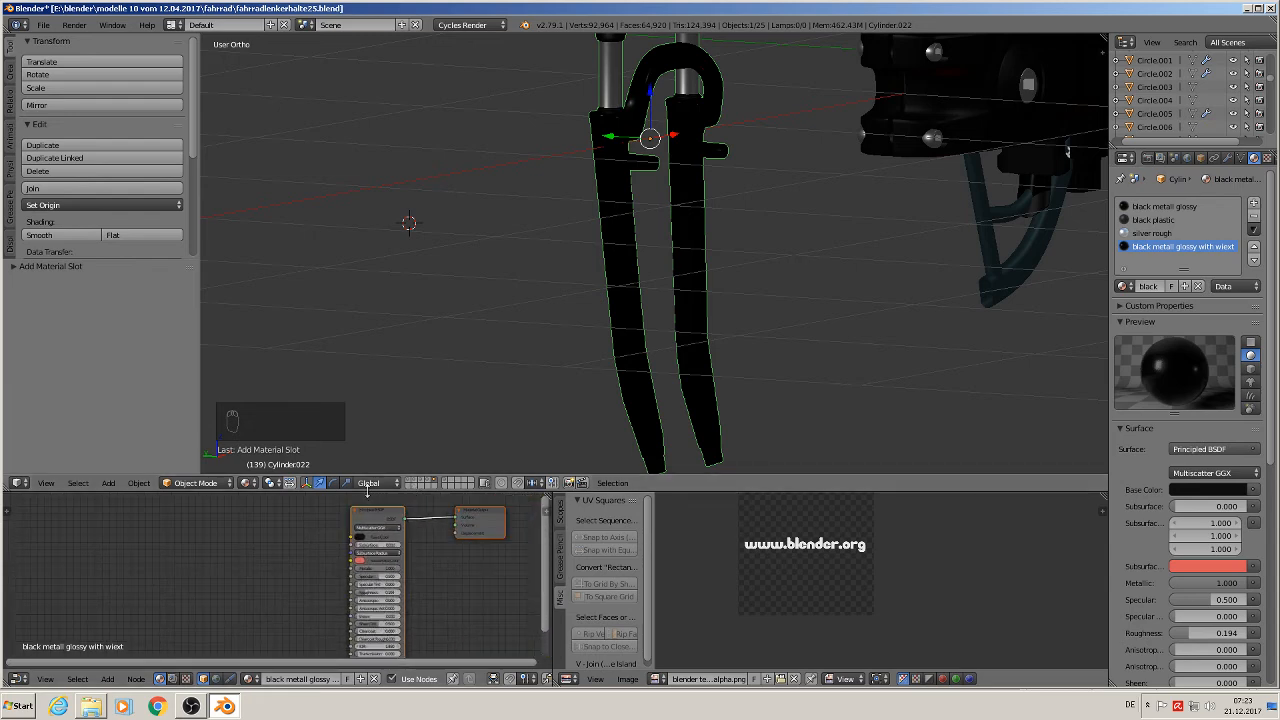
{"action": "left_click_drag", "start_coordinate": [370, 491], "coordinate": [372, 306]}
{"action": "middle_click_drag", "start_coordinate": [300, 485], "coordinate": [340, 451]}
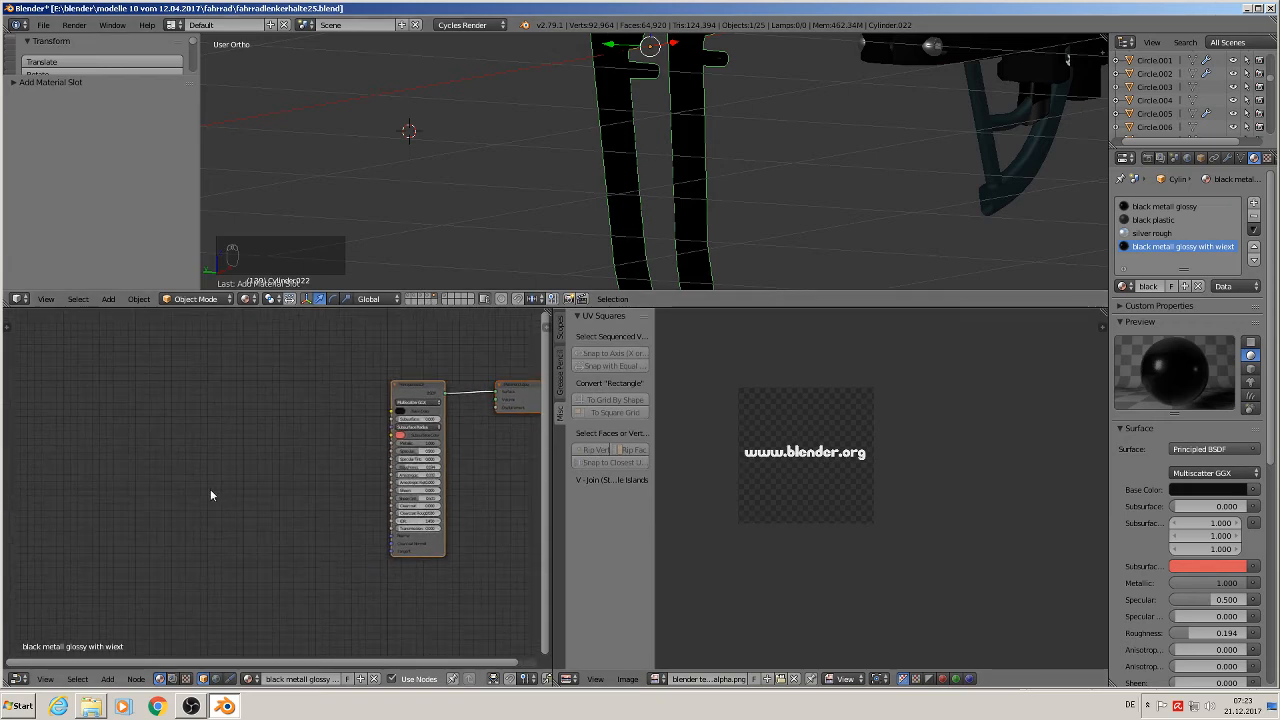
{"action": "key", "text": "ctrl+v"}
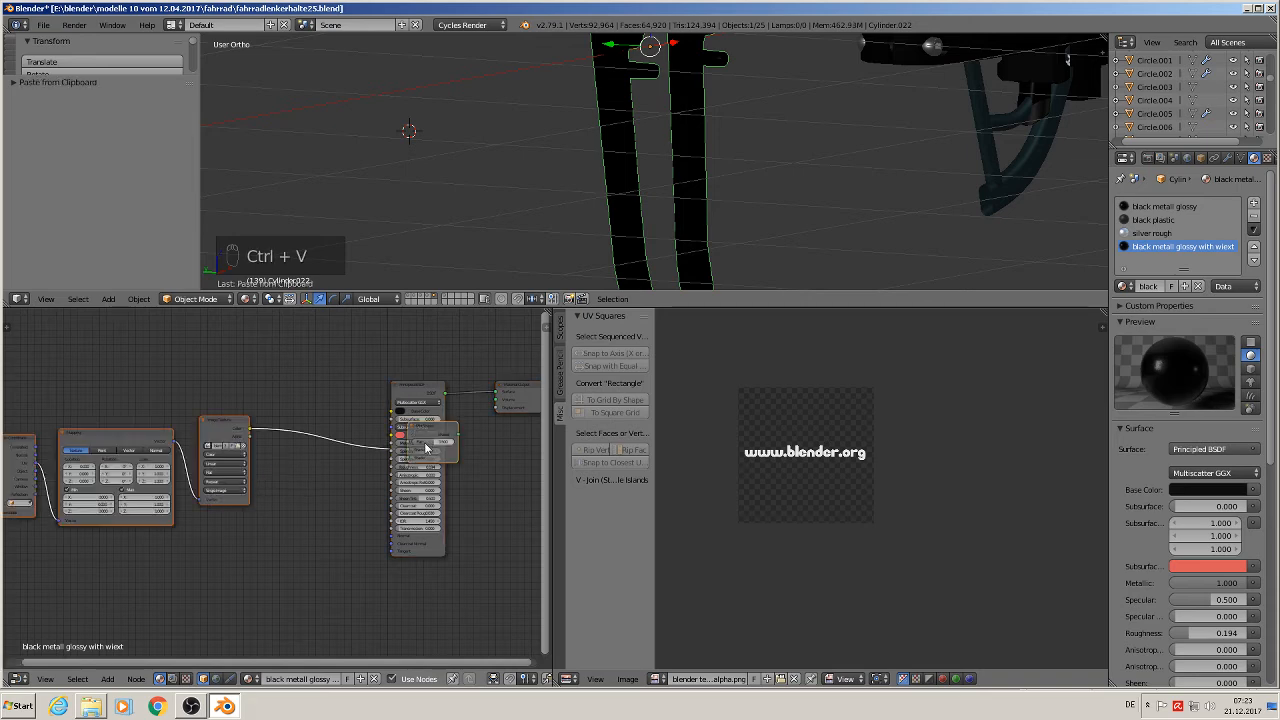
{"action": "left_click_drag", "start_coordinate": [446, 430], "coordinate": [420, 349]}
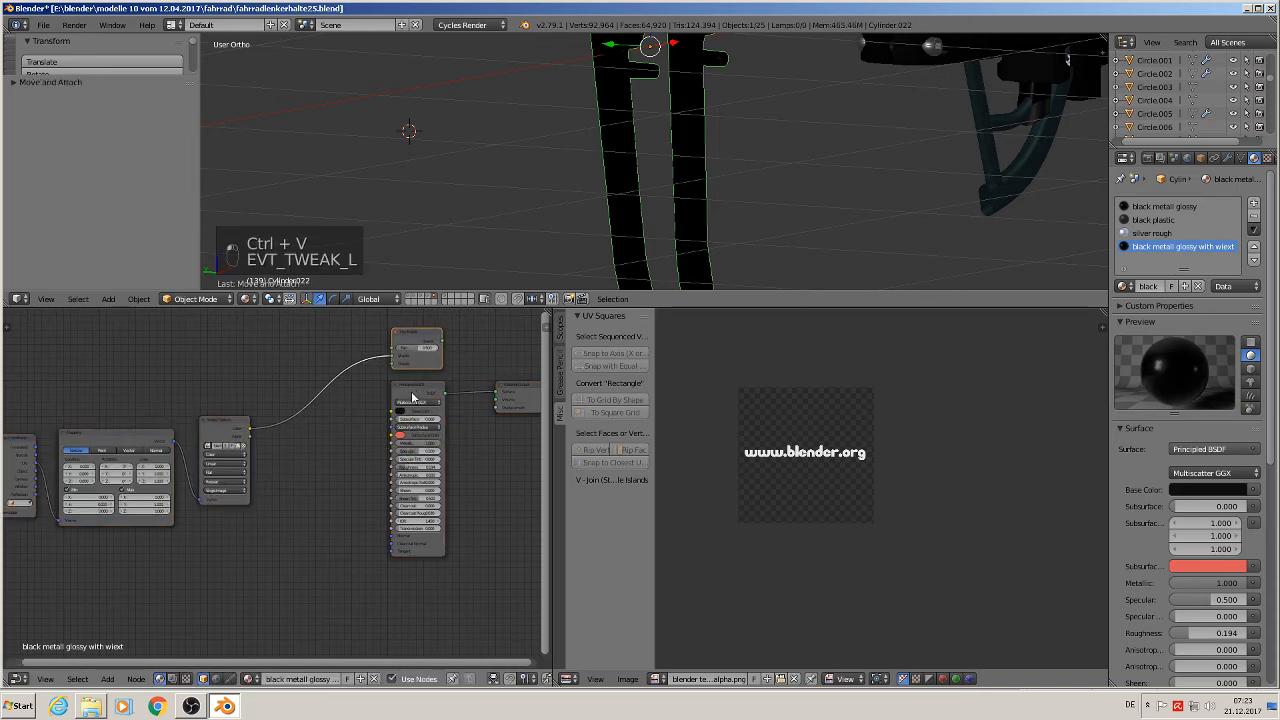
Insert the Mix Shader between the Principled BSDF and the material output, and link the image texture's Color into its first shader input
{"action": "left_click_drag", "start_coordinate": [409, 400], "coordinate": [326, 459]}
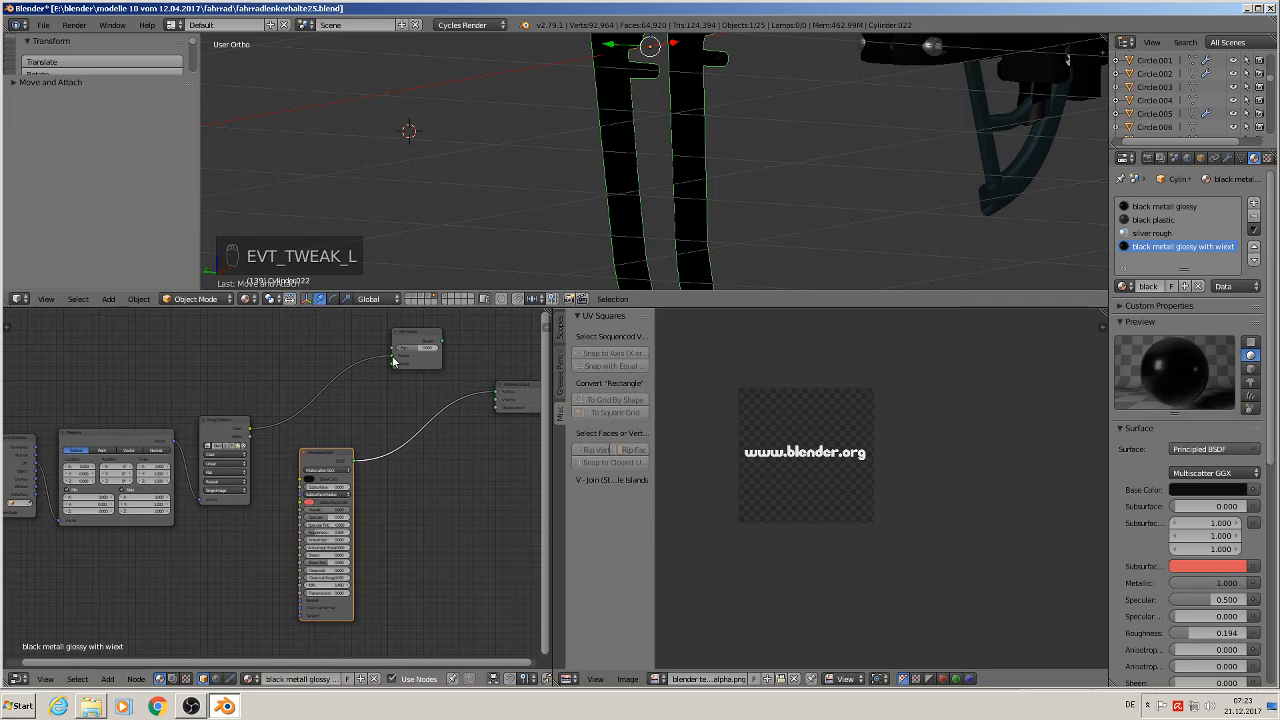
{"action": "left_click_drag", "start_coordinate": [392, 363], "coordinate": [348, 380]}
{"action": "left_click_drag", "start_coordinate": [414, 337], "coordinate": [429, 420]}
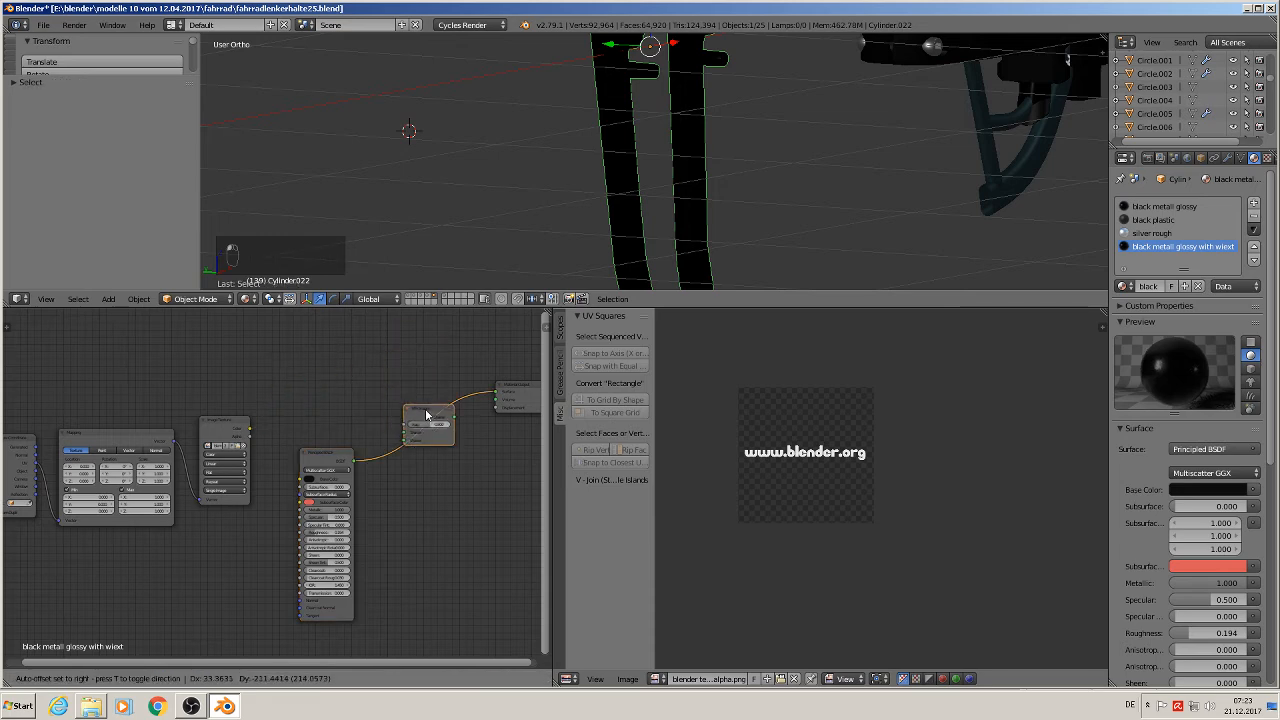
{"action": "scroll", "coordinate": [263, 449], "scroll_direction": "up", "scroll_amount": 1}
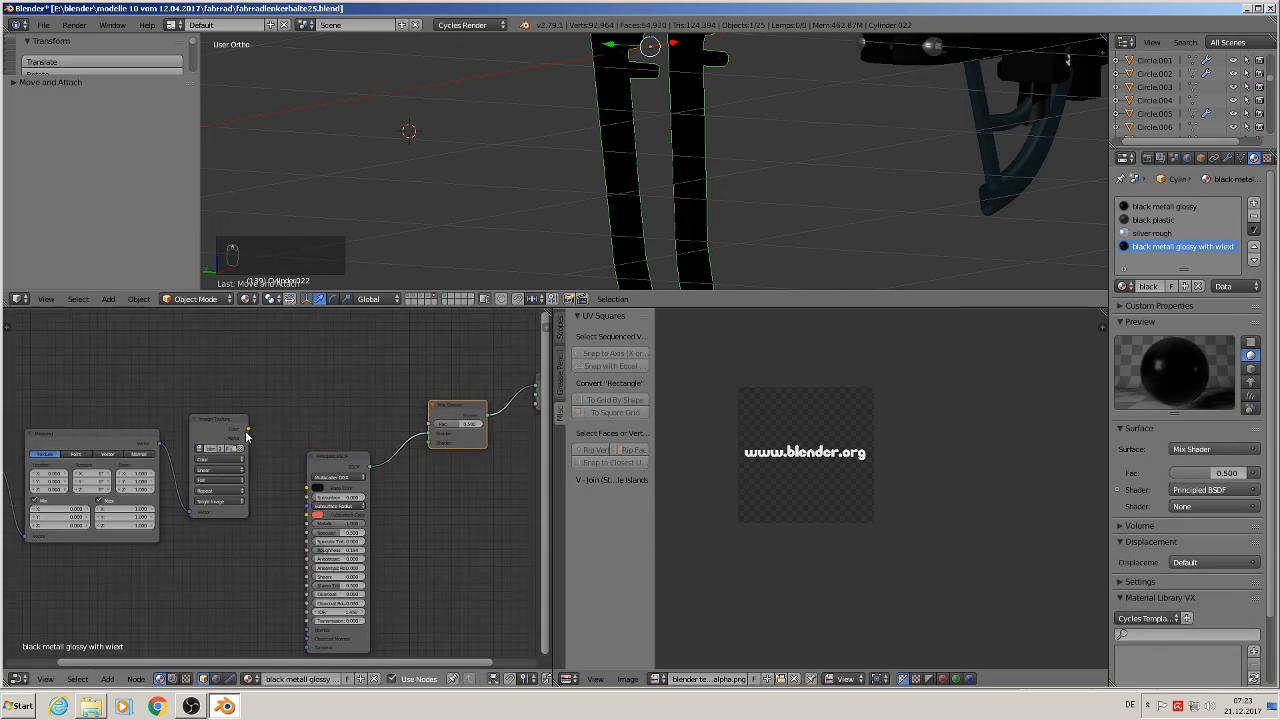
{"action": "left_click_drag", "start_coordinate": [248, 433], "coordinate": [439, 438]}
{"action": "middle_click_drag", "start_coordinate": [308, 412], "coordinate": [486, 393]}
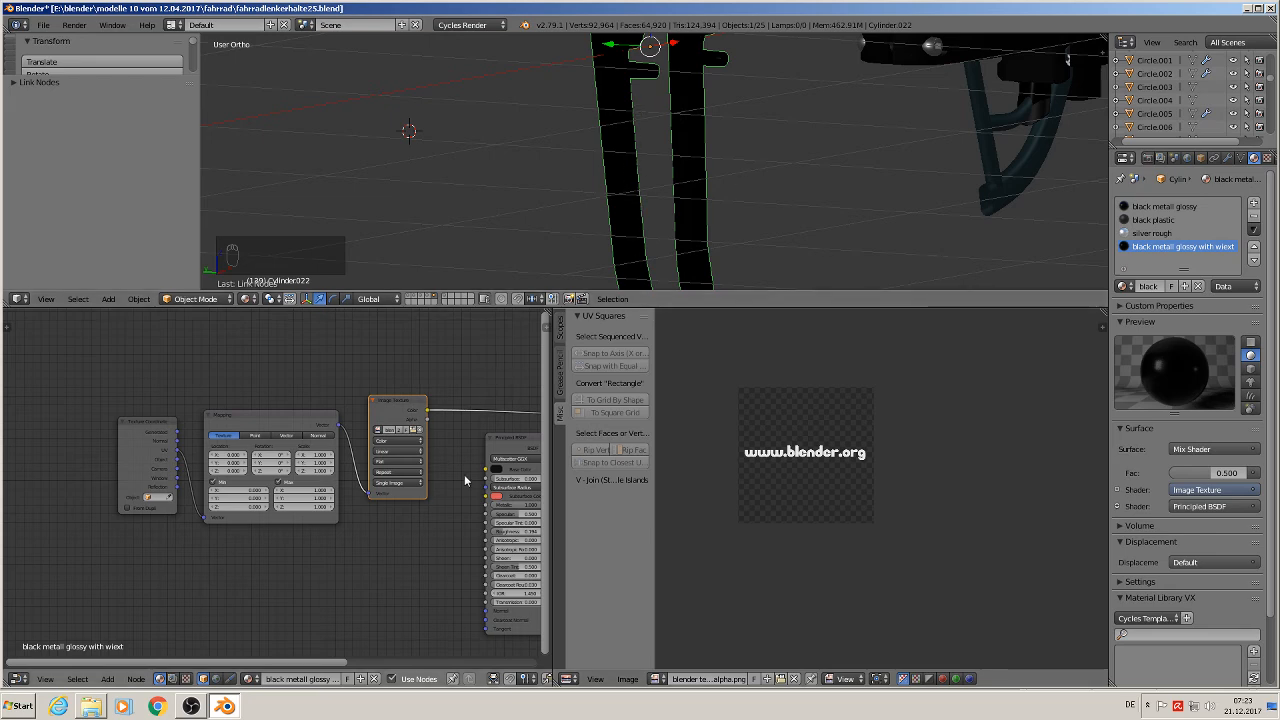
Load cycles text x8.png from the textures folder into the Image Texture node and widen the node to show the file name
{"action": "scroll", "coordinate": [425, 435], "scroll_direction": "up", "scroll_amount": 3}
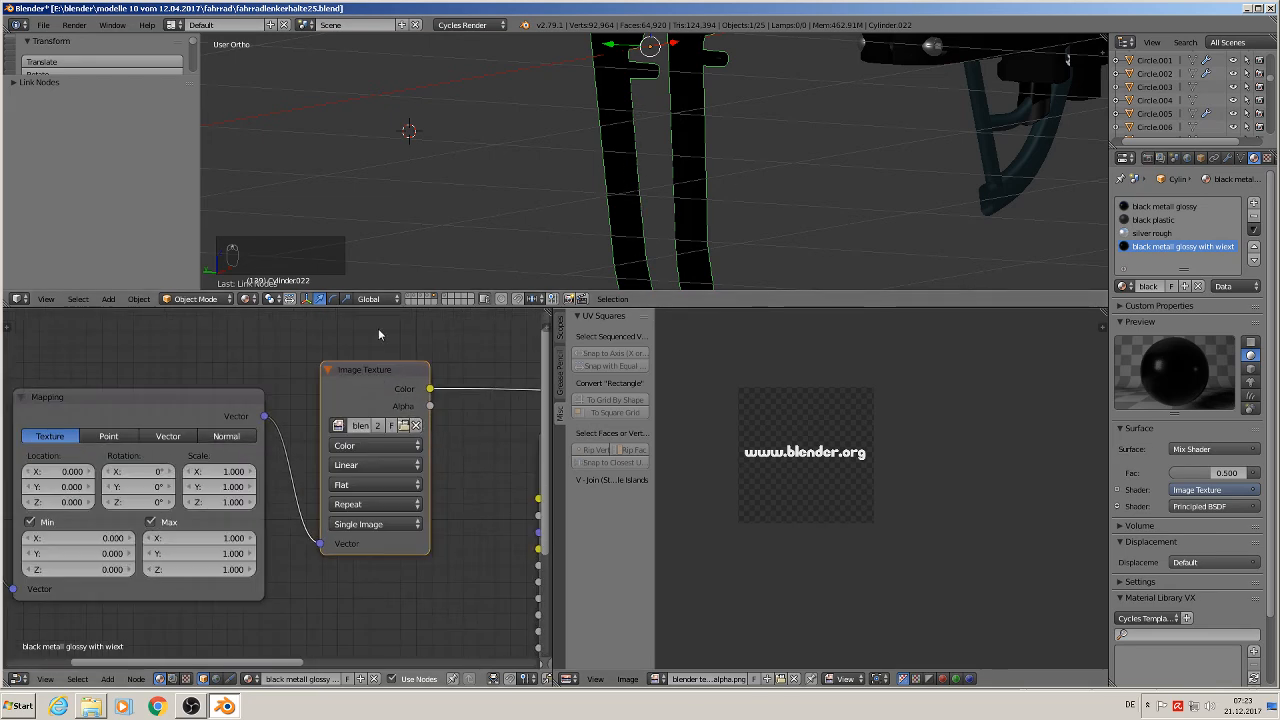
{"action": "scroll", "coordinate": [421, 440], "scroll_direction": "up", "scroll_amount": 1}
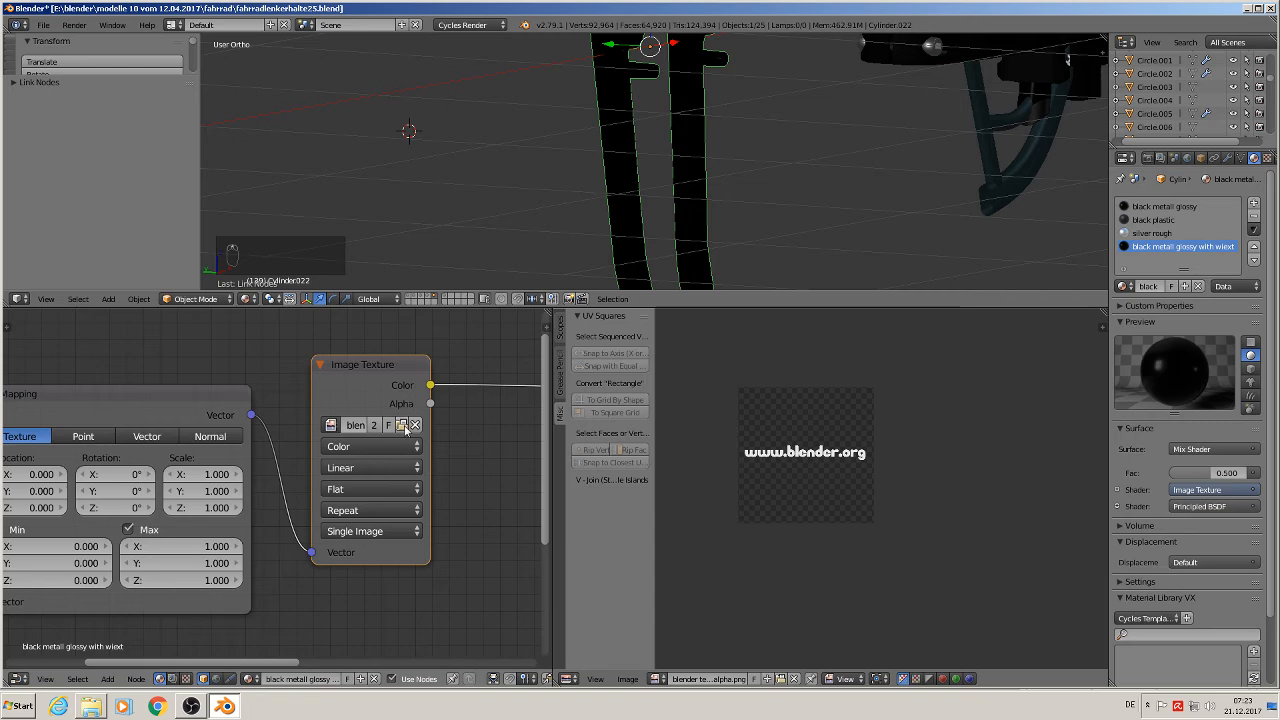
{"action": "left_click", "coordinate": [402, 425]}
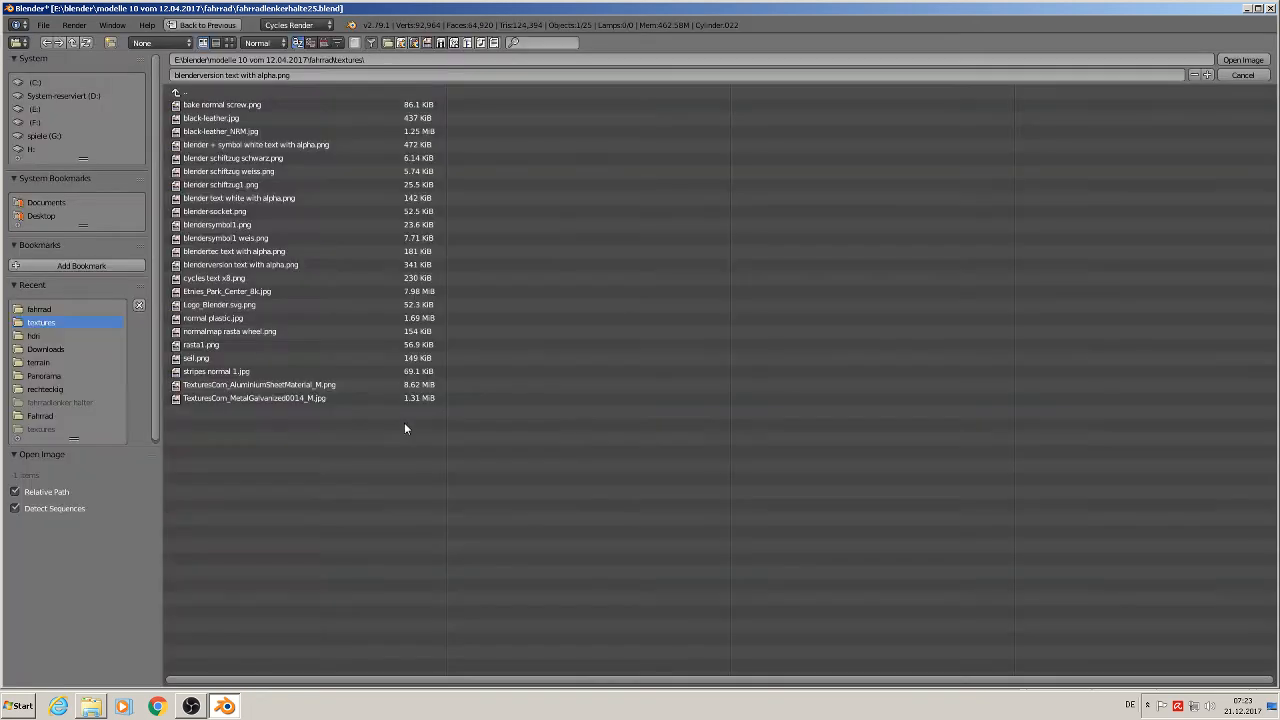
{"action": "left_click", "coordinate": [229, 42]}
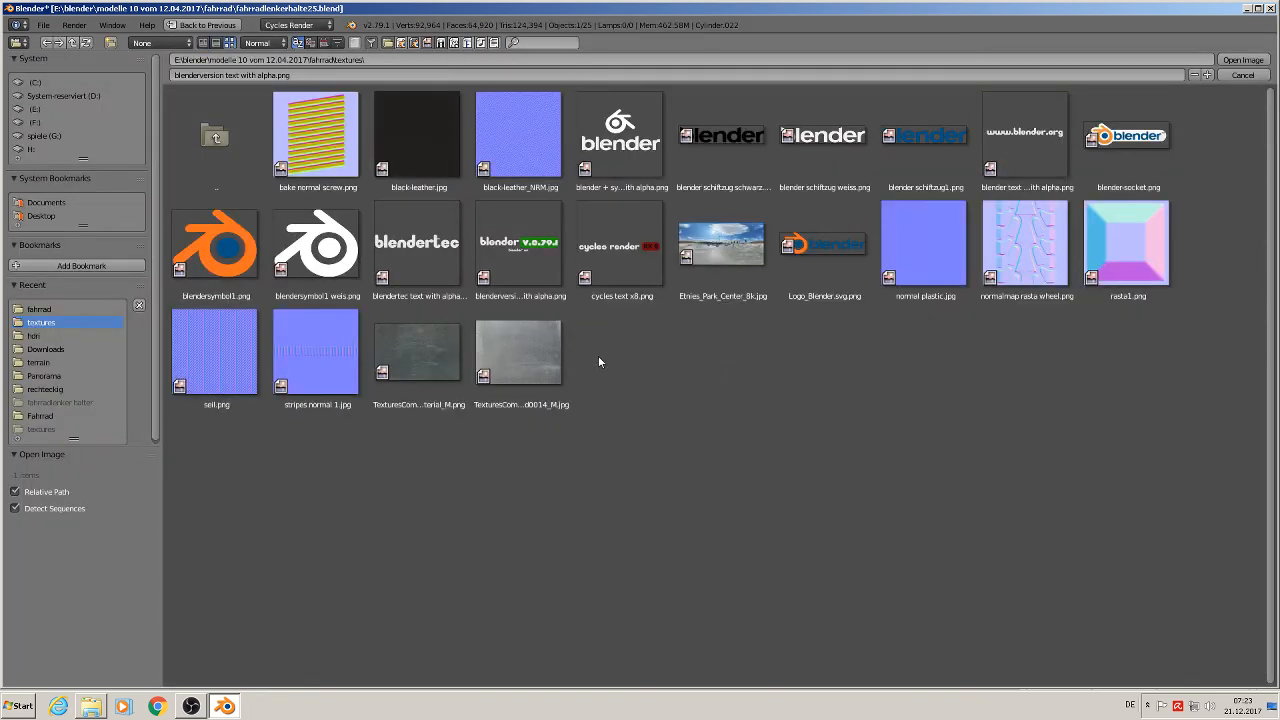
{"action": "left_click", "coordinate": [641, 260]}
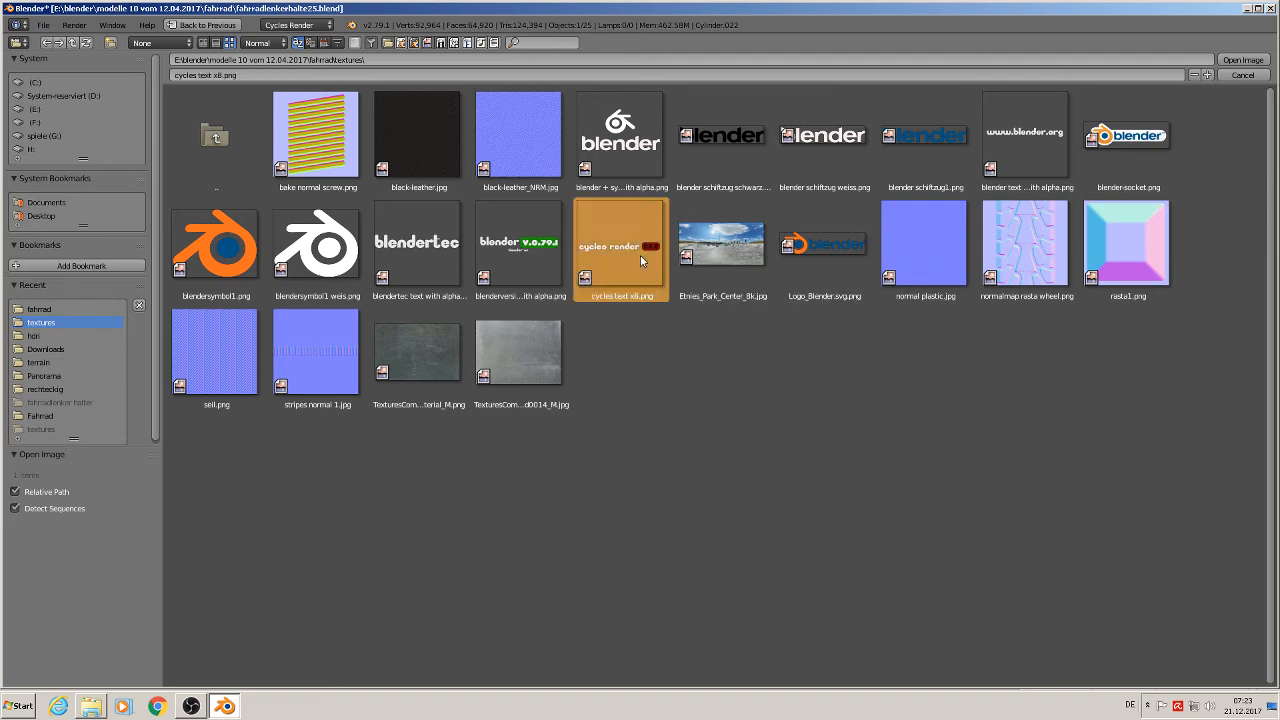
{"action": "double_click", "coordinate": [641, 261]}
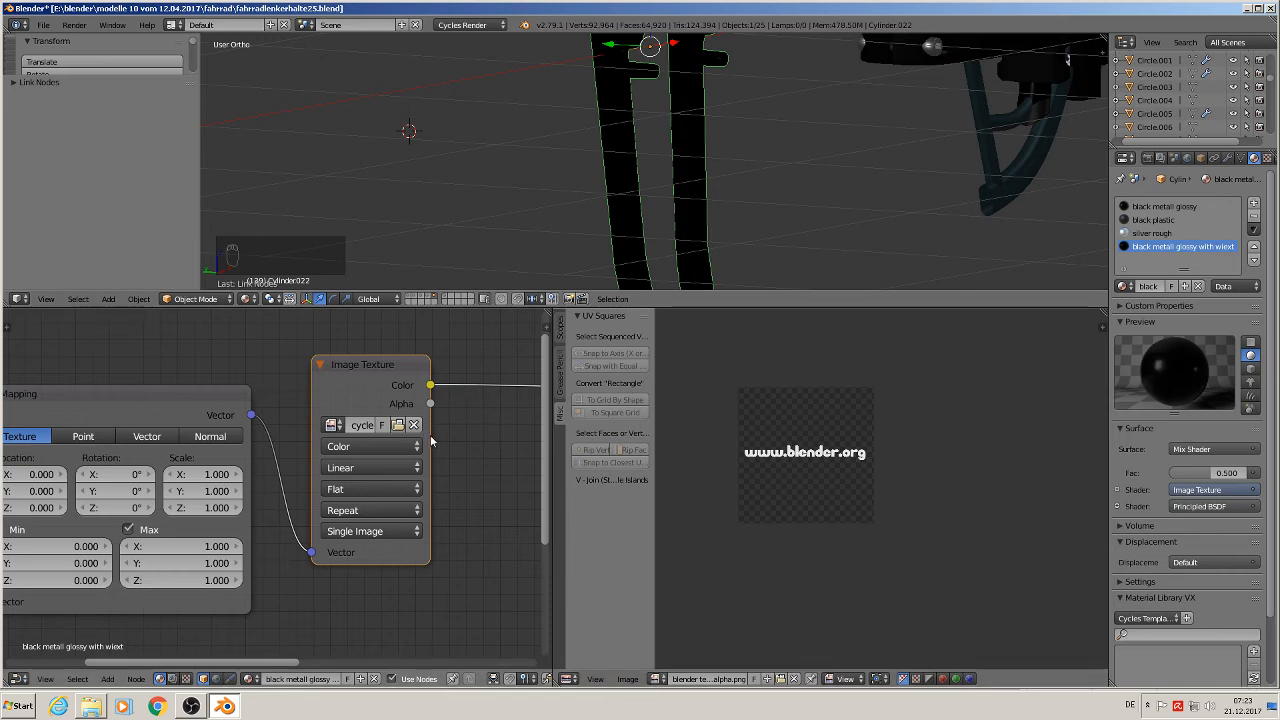
{"action": "left_click_drag", "start_coordinate": [431, 441], "coordinate": [512, 452]}
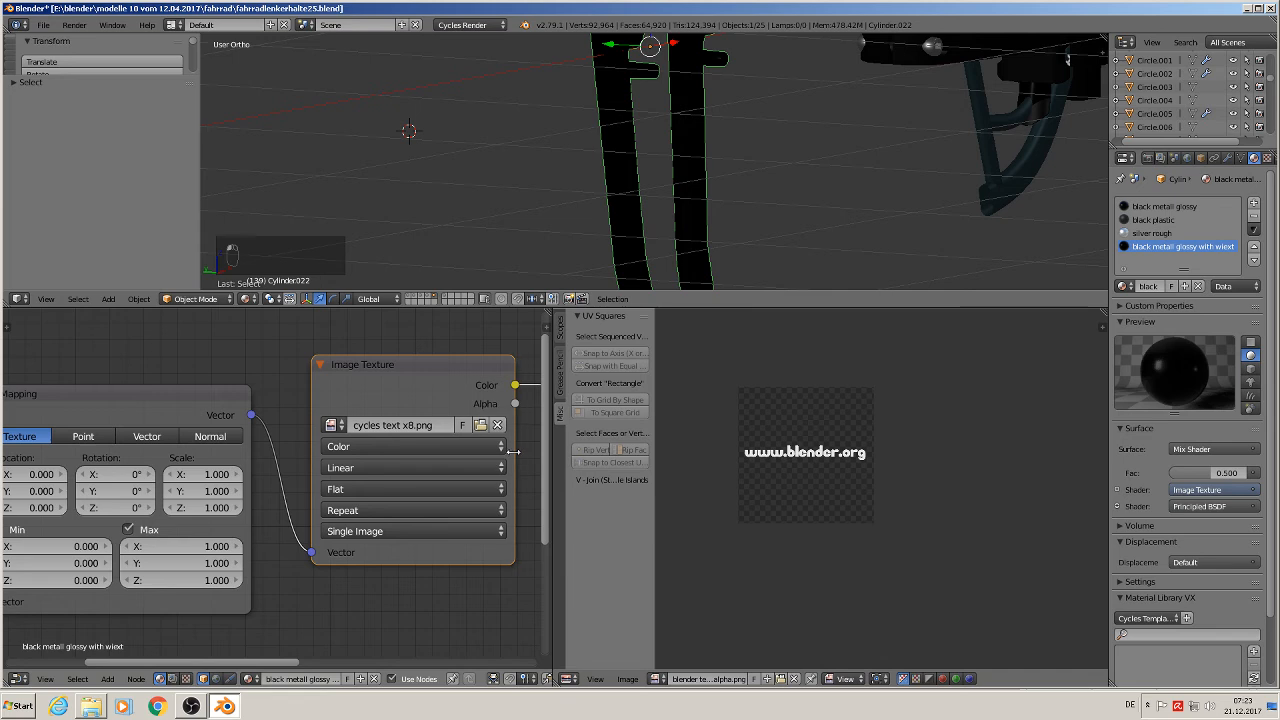
Display cycles text x8.png as the background image for editing the UVs
{"action": "left_click", "coordinate": [657, 679]}
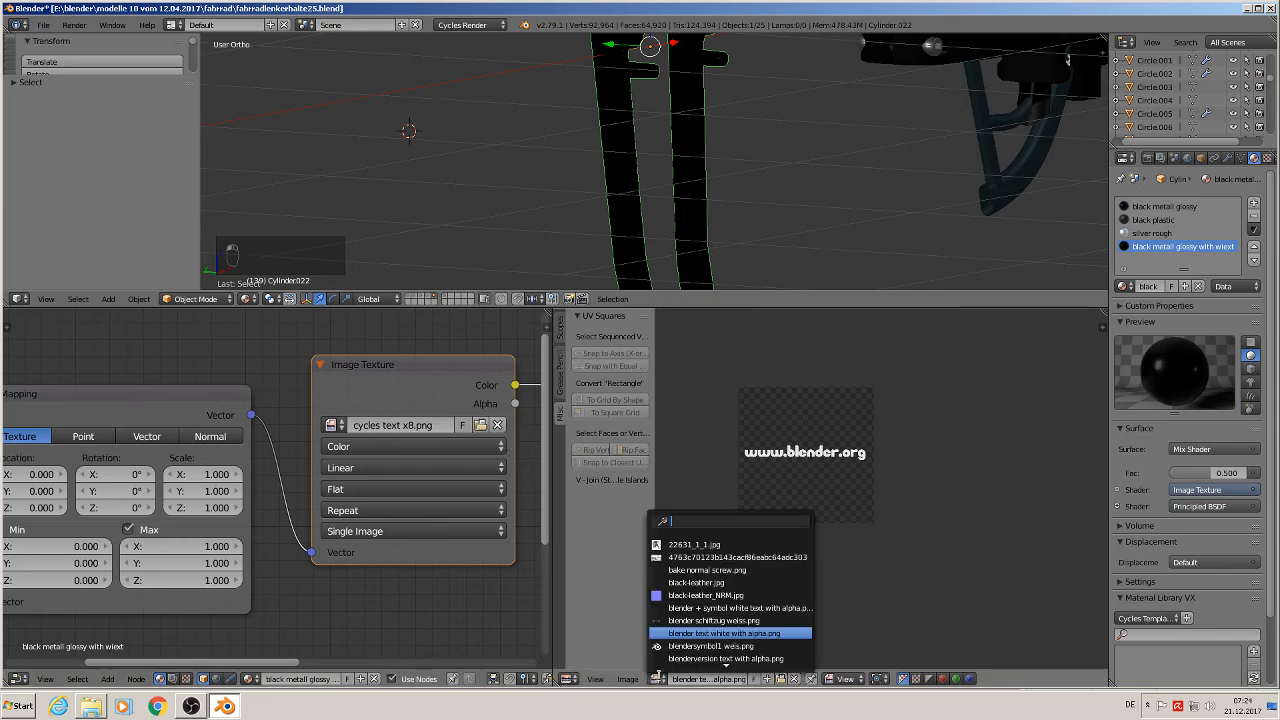
{"action": "scroll", "coordinate": [737, 634], "scroll_direction": "down", "scroll_amount": 7}
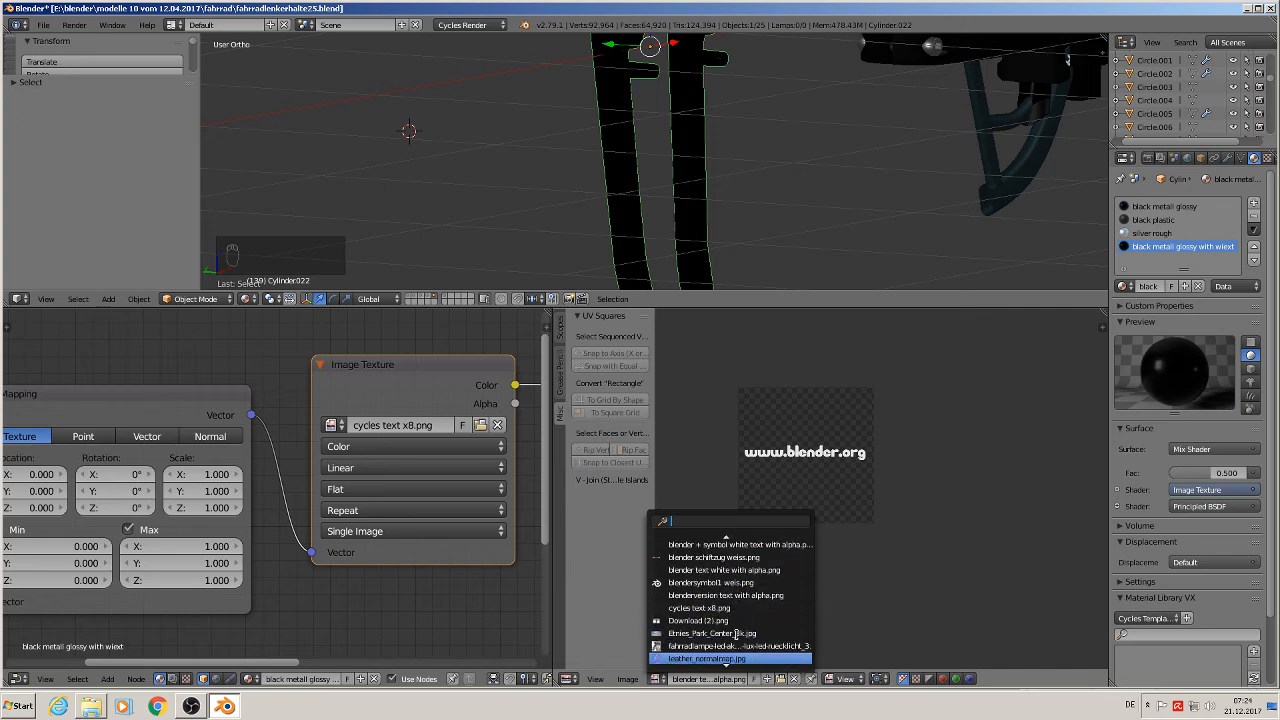
{"action": "left_click", "coordinate": [737, 610]}
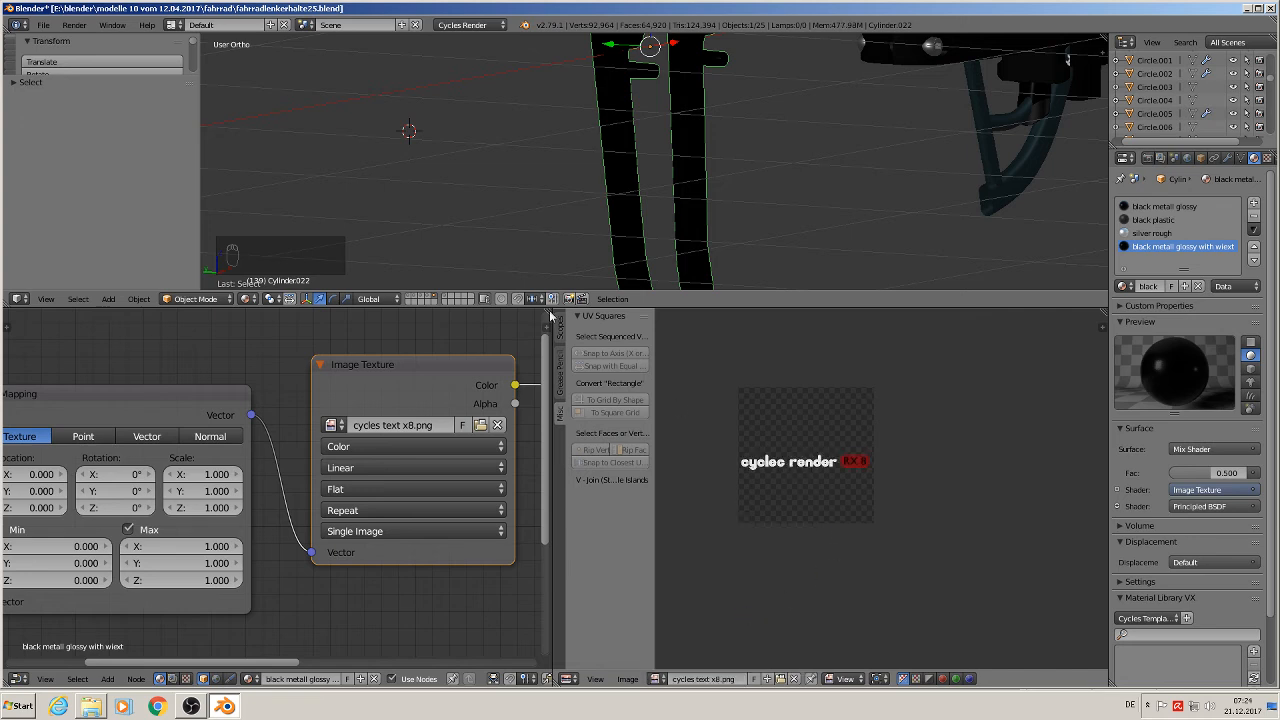
Unwrap the entire fork mesh with Smart UV Project using the default settings and move all UV islands beside the image
{"action": "key", "text": "Tab"}
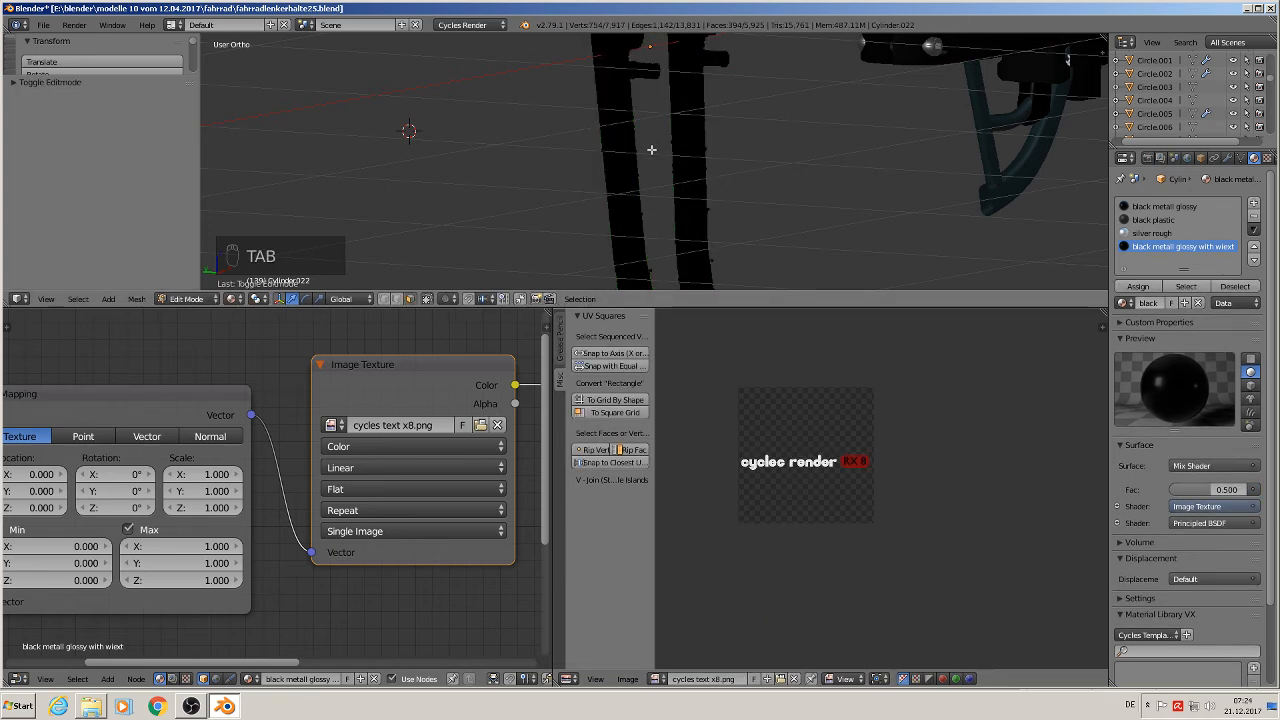
{"action": "key", "text": "a"}
{"action": "key", "text": "a"}
{"action": "key", "text": "a"}
{"action": "middle_click_drag", "start_coordinate": [643, 170], "coordinate": [596, 142]}
{"action": "left_click_drag", "start_coordinate": [711, 307], "coordinate": [700, 463]}
{"action": "key", "text": "u"}
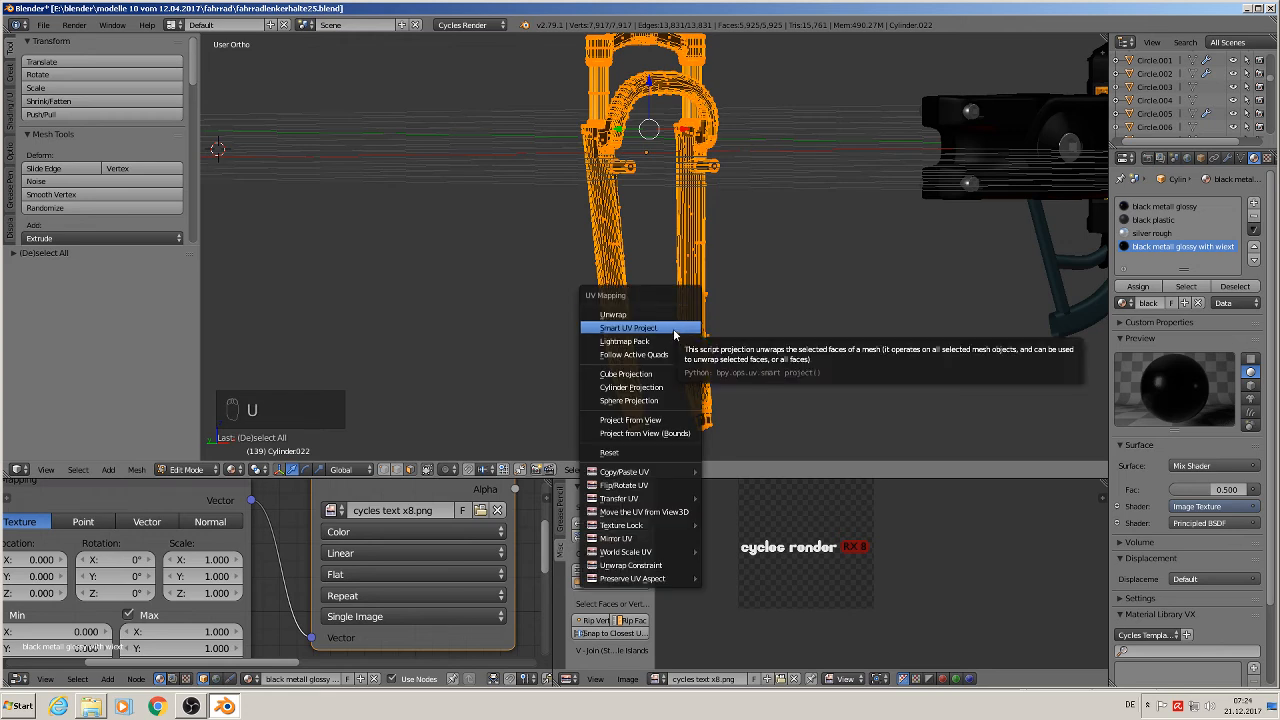
{"action": "left_click", "coordinate": [675, 335]}
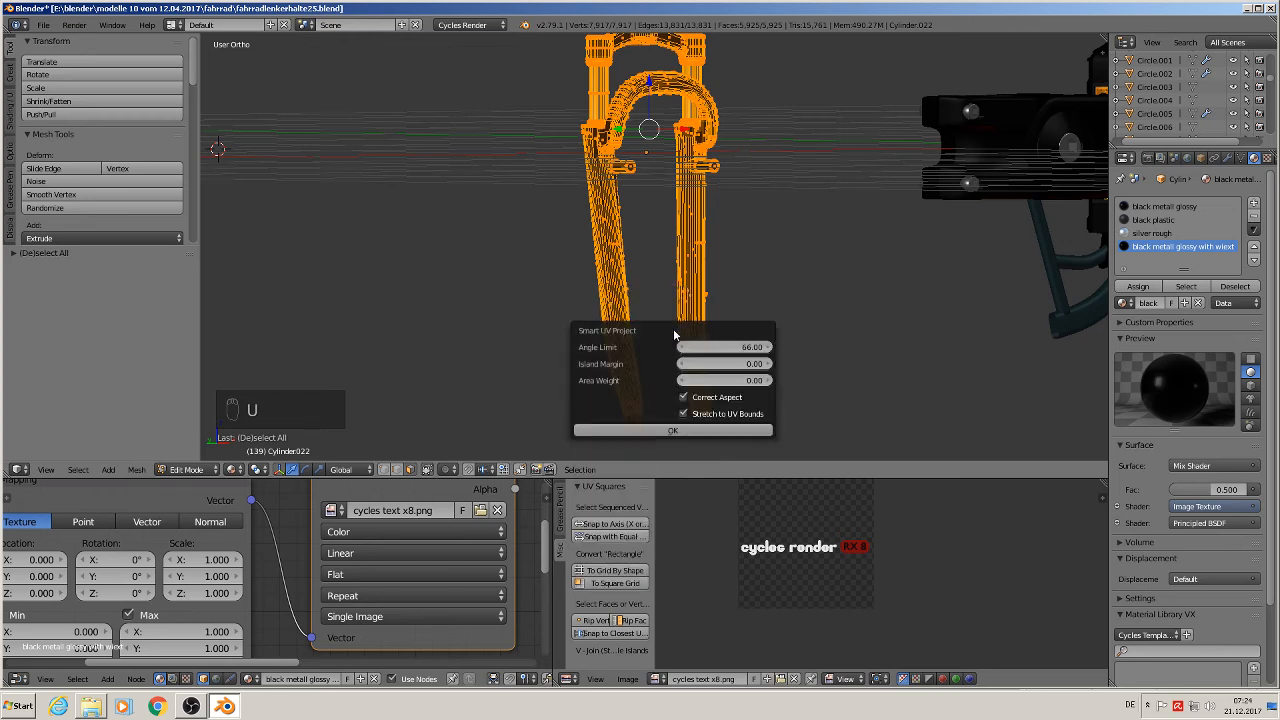
{"action": "left_click", "coordinate": [672, 431]}
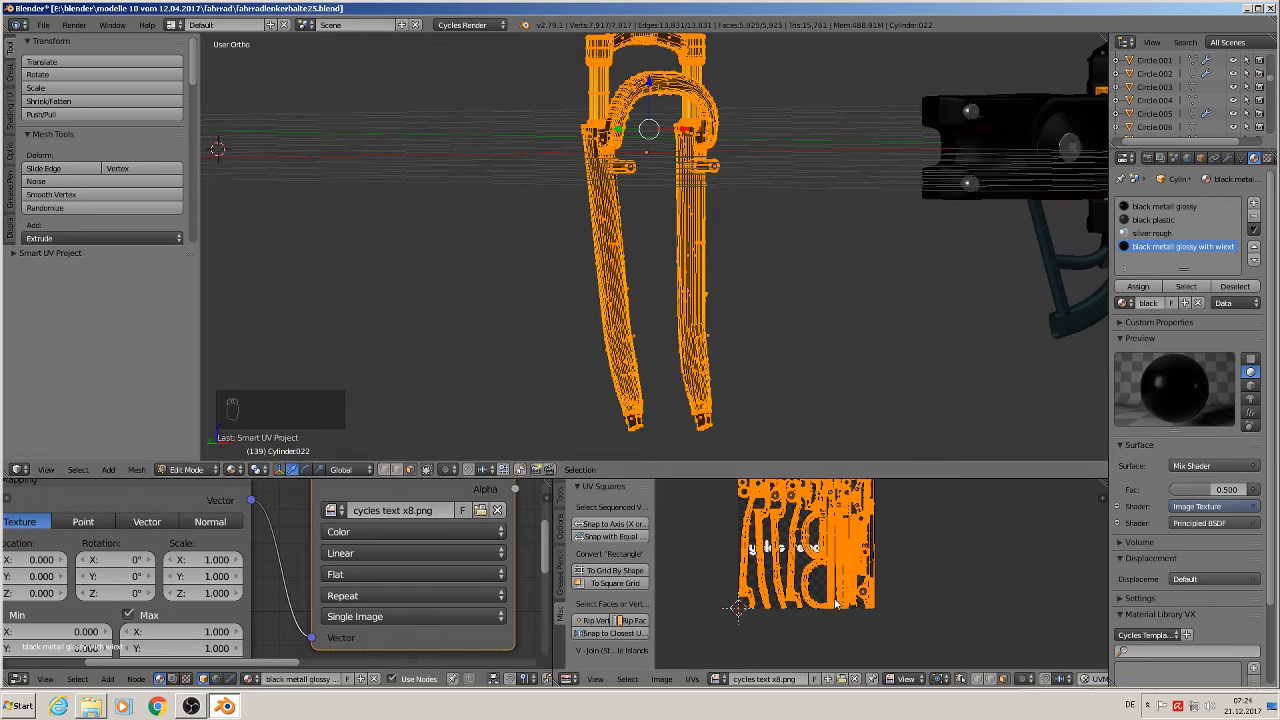
{"action": "key", "text": "g"}
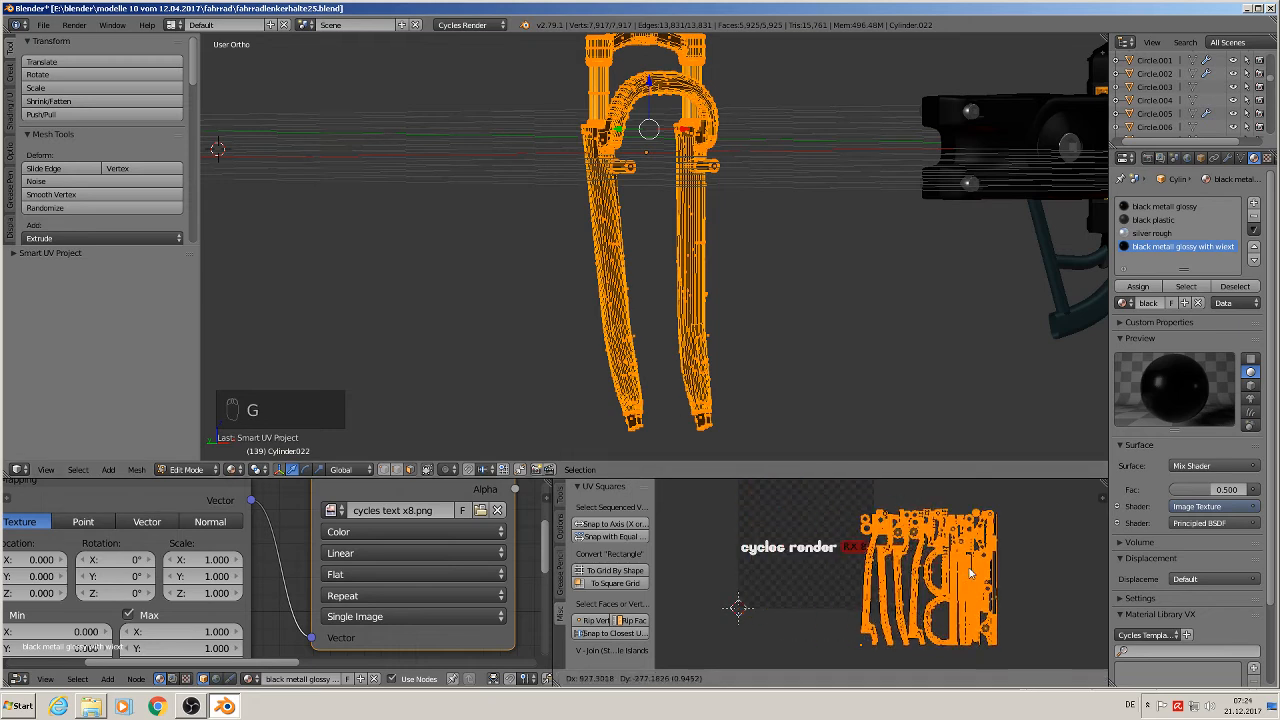
{"action": "left_click", "coordinate": [970, 556]}
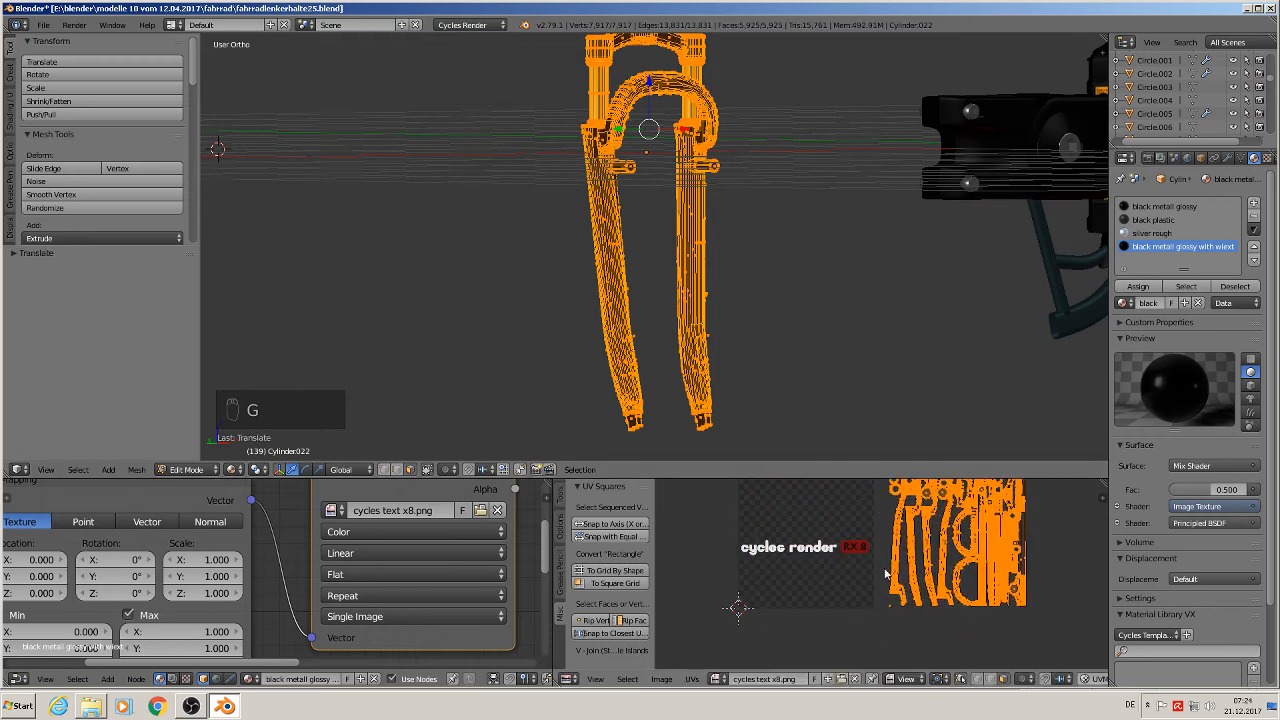
Select the linked UV island of the nearer fork leg's outer side and move it onto the cycles render lettering
{"action": "right_click", "coordinate": [602, 262]}
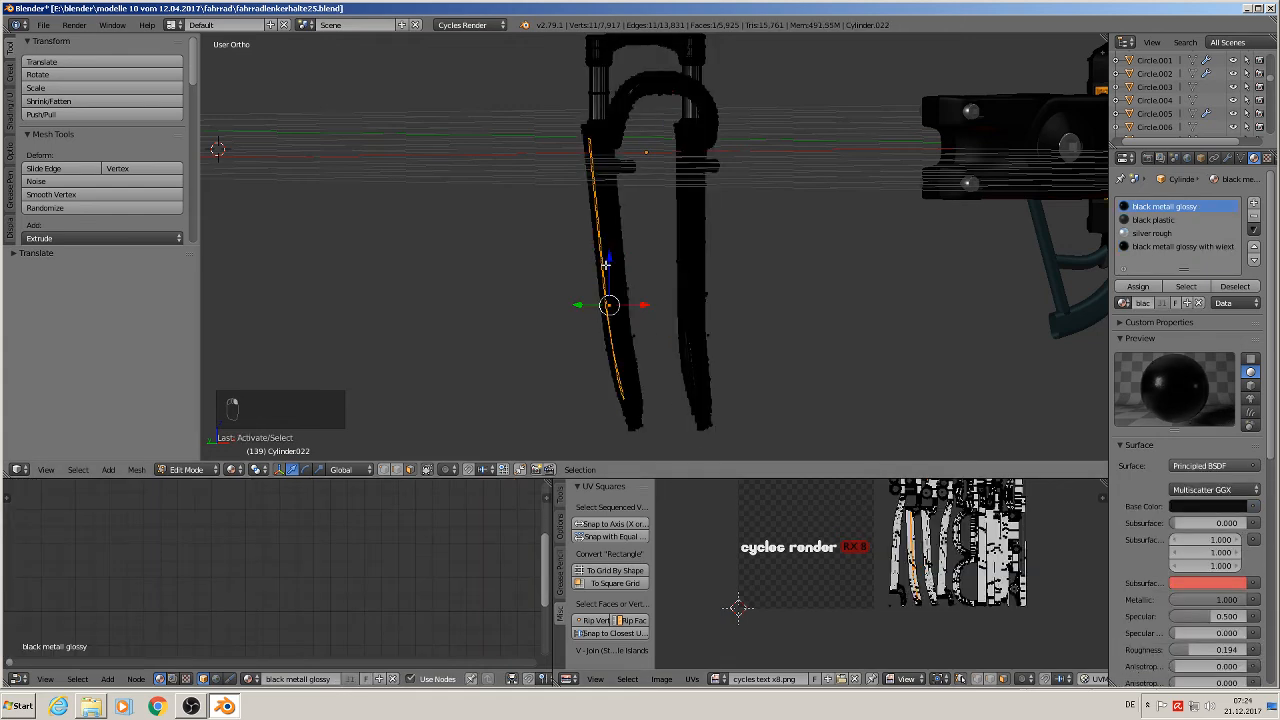
{"action": "scroll", "coordinate": [950, 615], "scroll_direction": "up", "scroll_amount": 2}
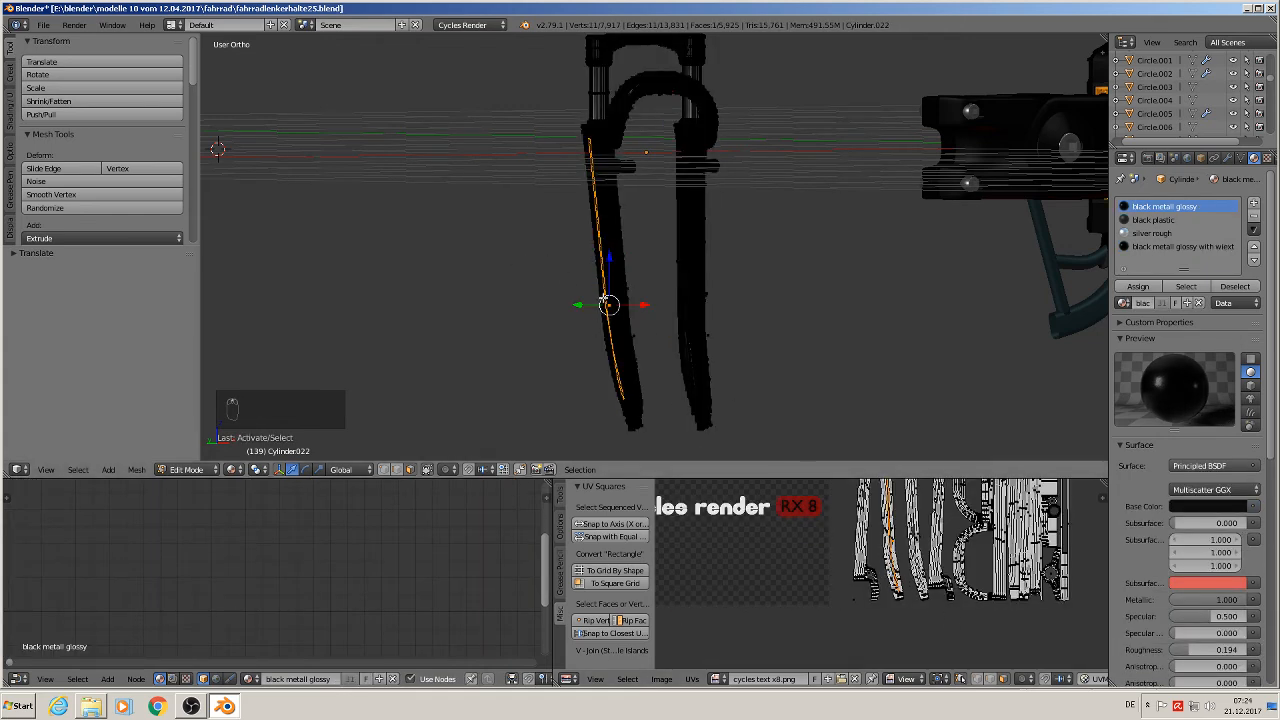
{"action": "middle_click_drag", "start_coordinate": [603, 298], "coordinate": [731, 366]}
{"action": "scroll", "coordinate": [930, 595], "scroll_direction": "up", "scroll_amount": 2}
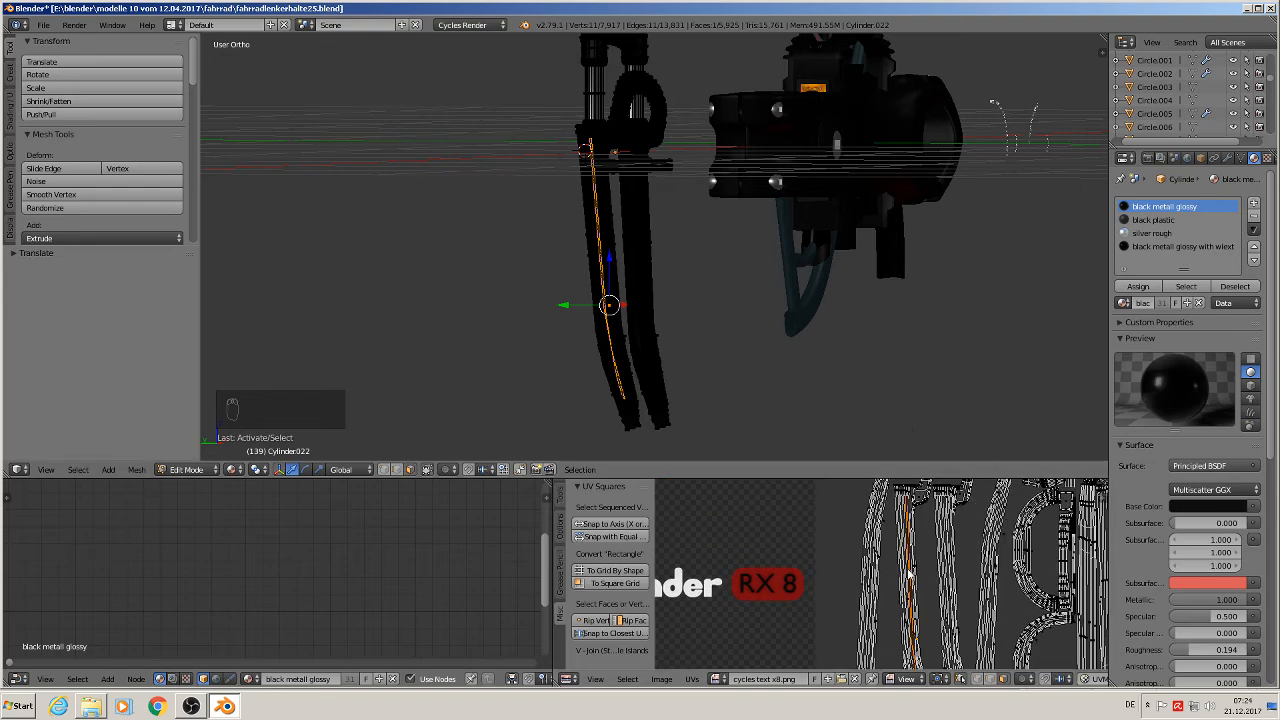
{"action": "key", "text": "l"}
{"action": "scroll", "coordinate": [908, 573], "scroll_direction": "down", "scroll_amount": 3}
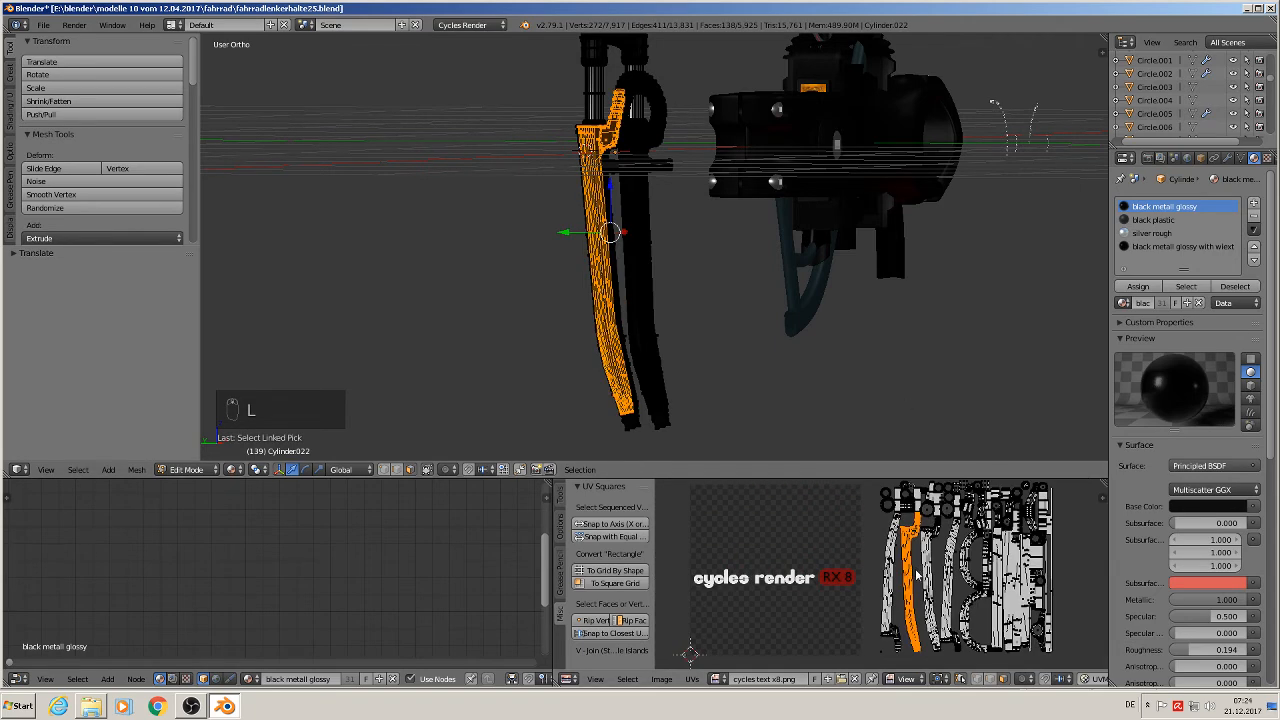
{"action": "key", "text": "g"}
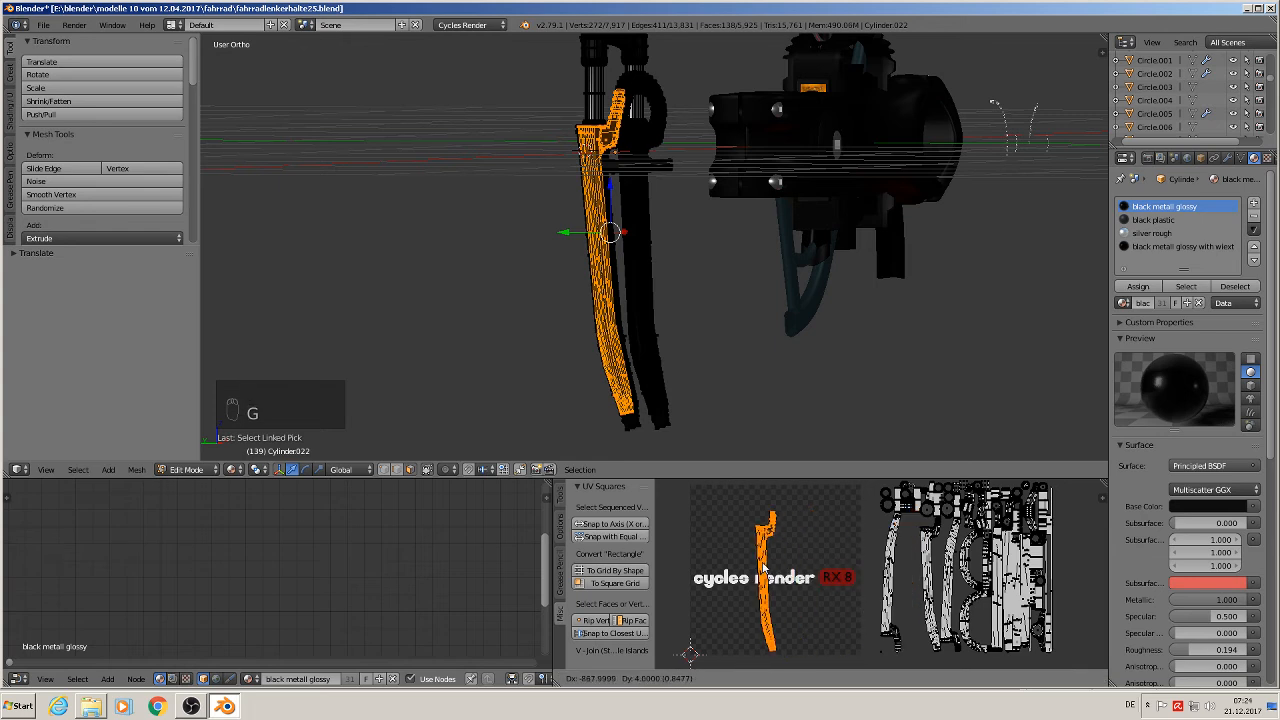
{"action": "left_click", "coordinate": [763, 567]}
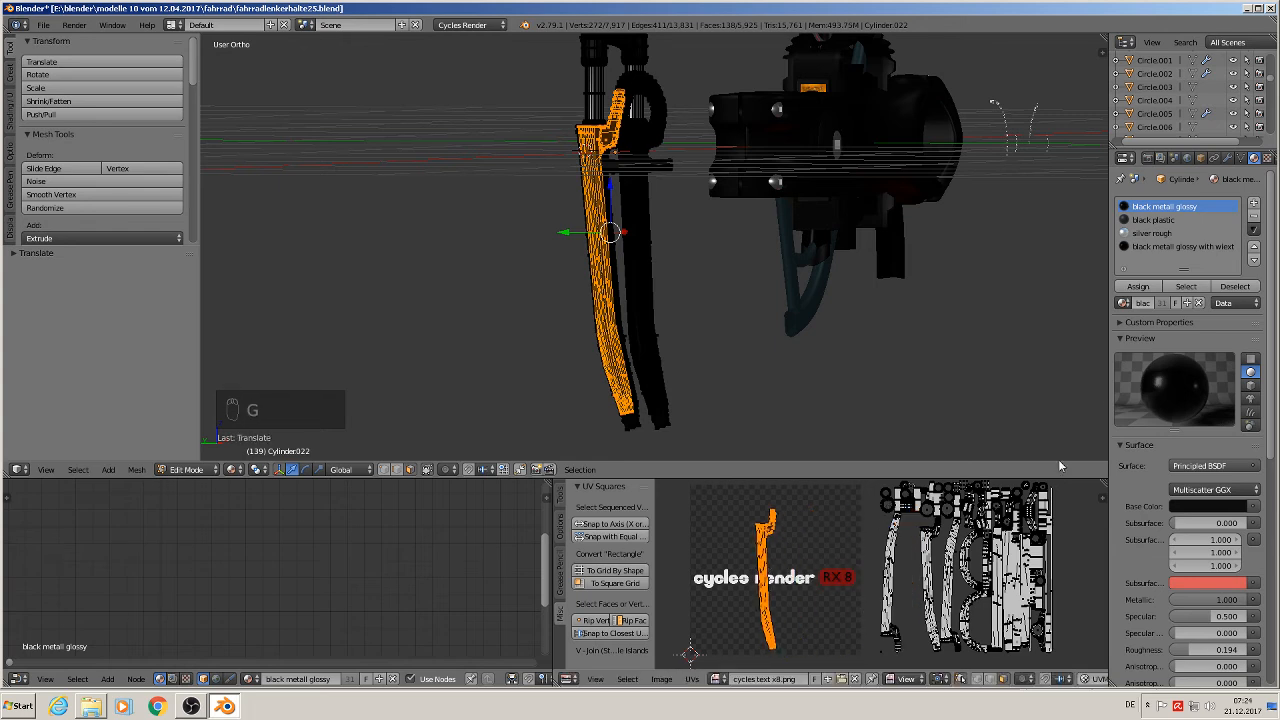
Assign the black metall glossy with wiext material to the selected faces of the fork leg
{"action": "left_click", "coordinate": [1182, 248]}
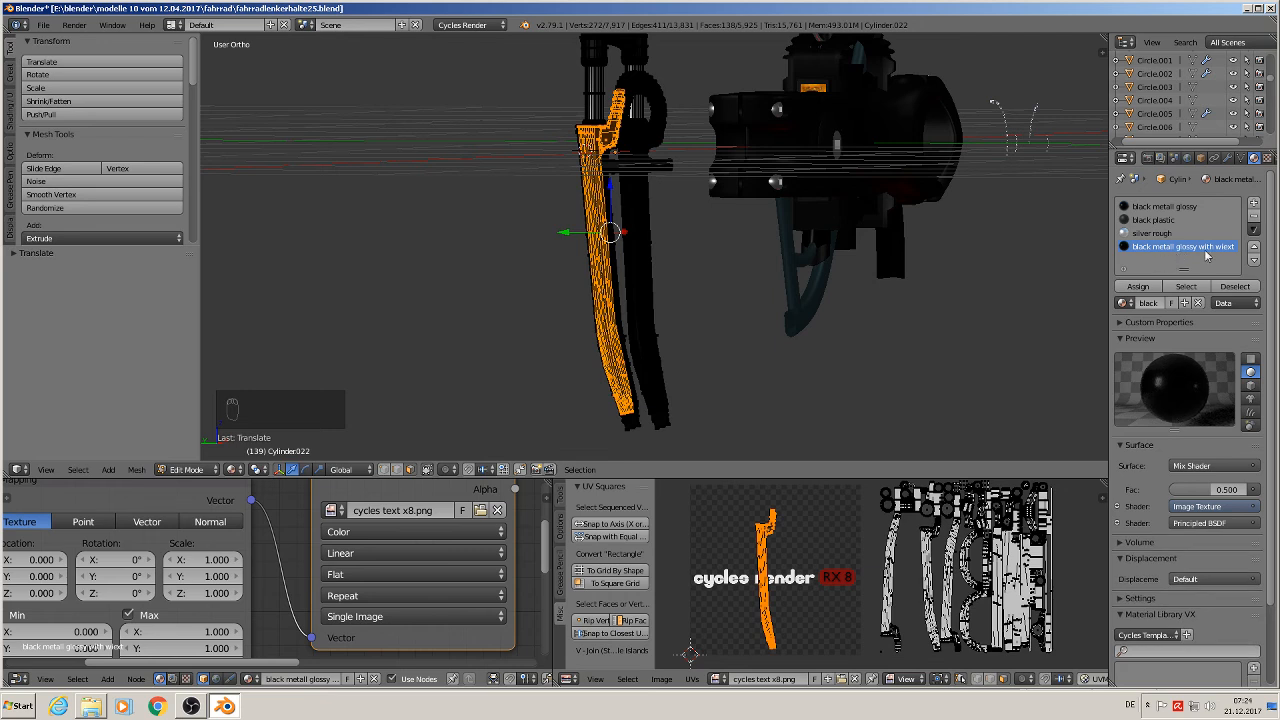
{"action": "left_click", "coordinate": [1140, 289]}
{"action": "left_click", "coordinate": [1140, 289]}
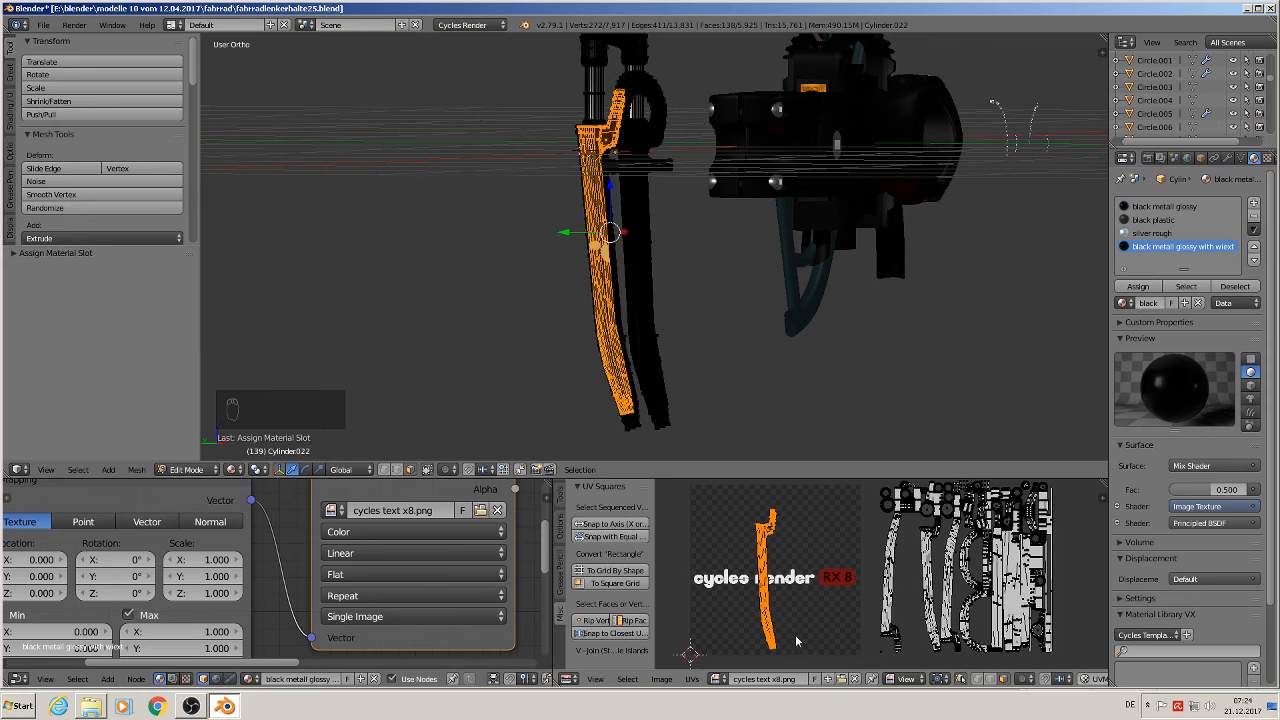
Enlarge the fork leg's UV island and rotate it to lie horizontally so the lettering runs along the leg
{"action": "key", "text": "s"}
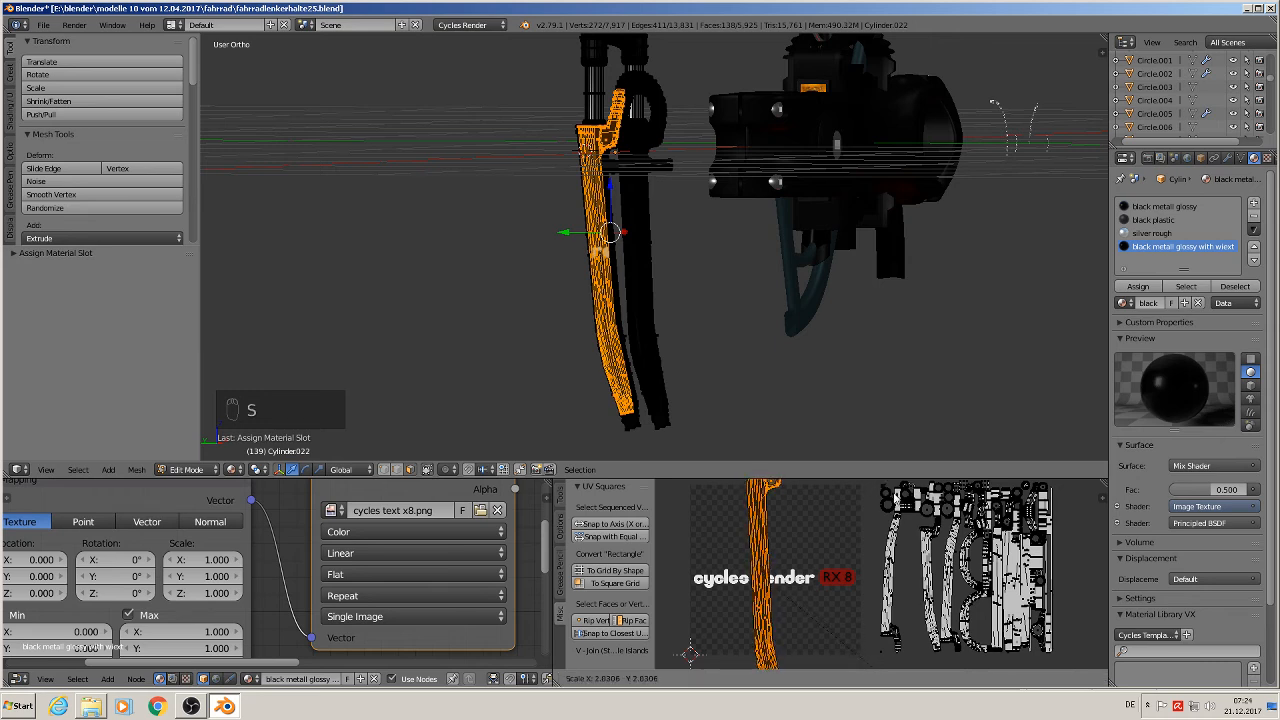
{"action": "left_click", "coordinate": [994, 591]}
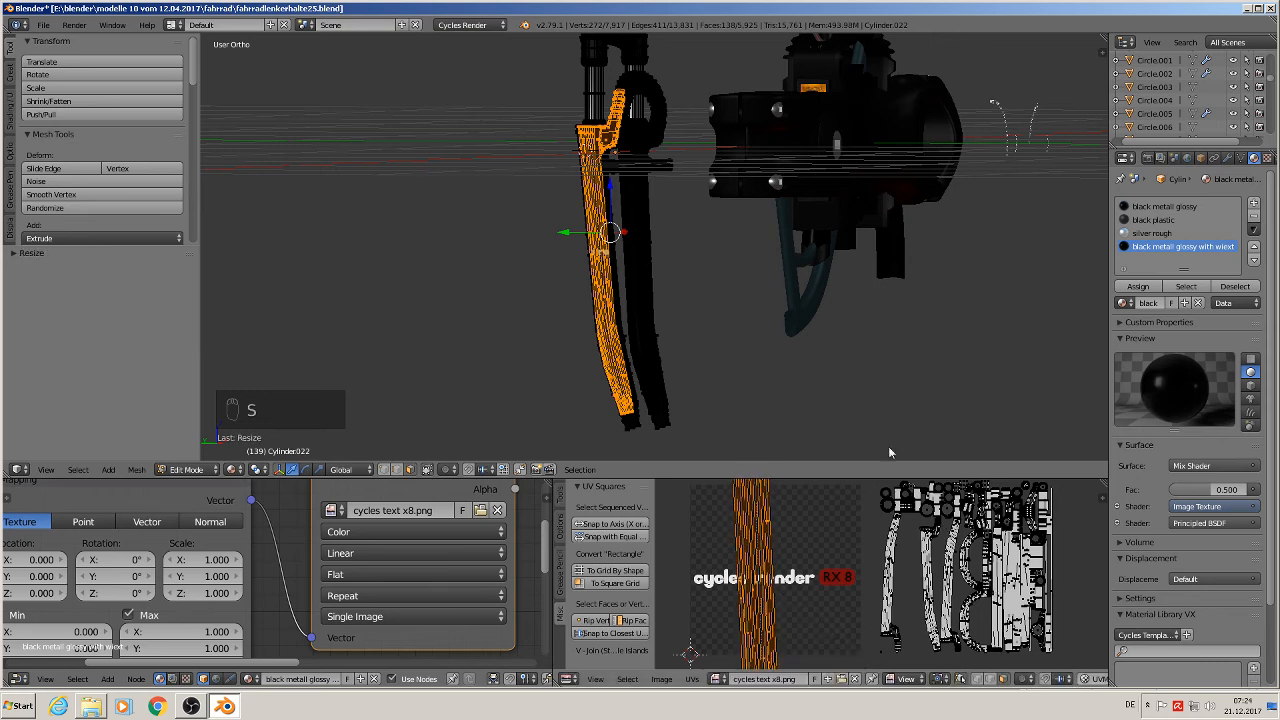
{"action": "scroll", "coordinate": [719, 312], "scroll_direction": "up", "scroll_amount": 2}
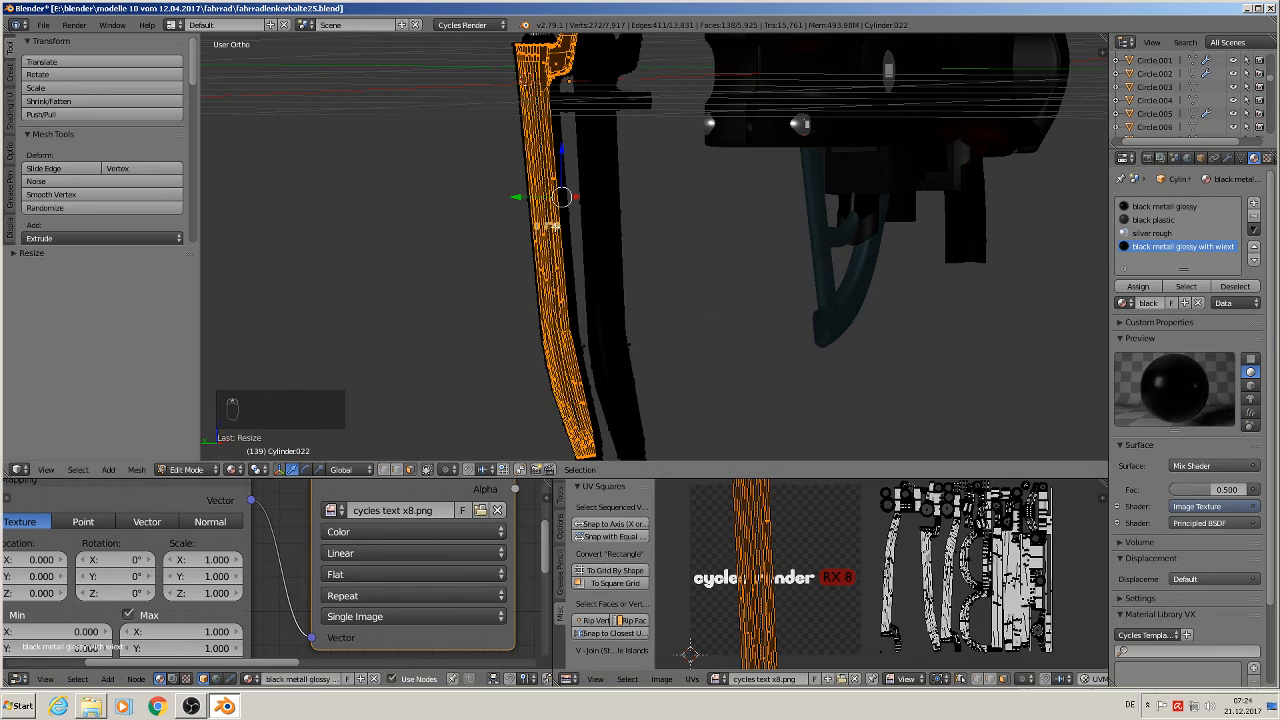
{"action": "key", "text": "r"}
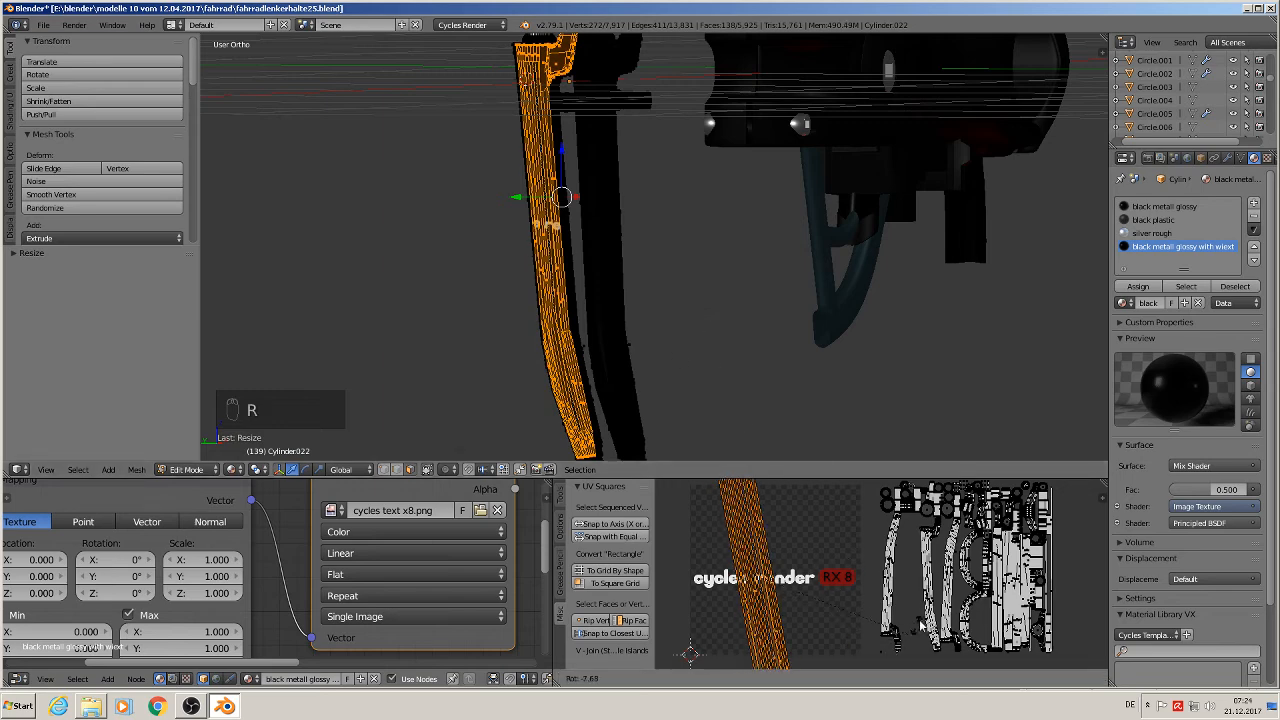
{"action": "left_click", "coordinate": [851, 640]}
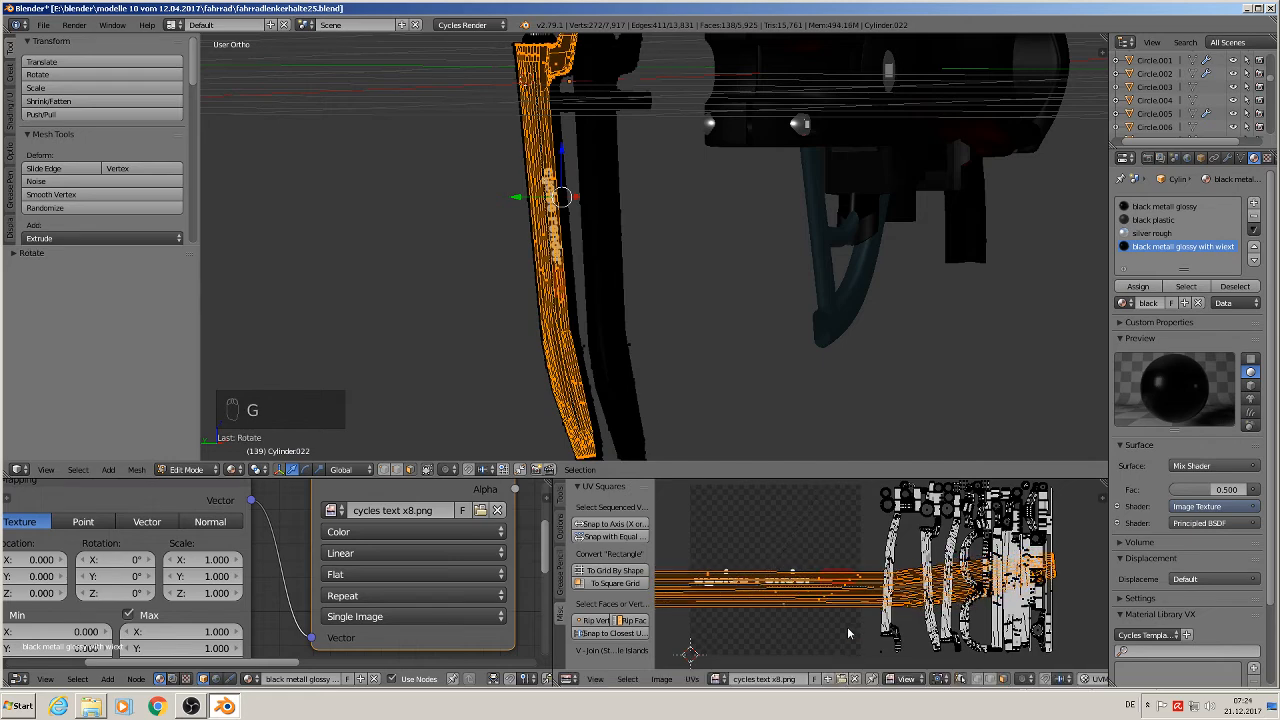
Reposition the nearer fork leg's UV island so the whole cycles render RX 8 lettering fits on the leg, and check it in object mode
{"action": "key", "text": "g"}
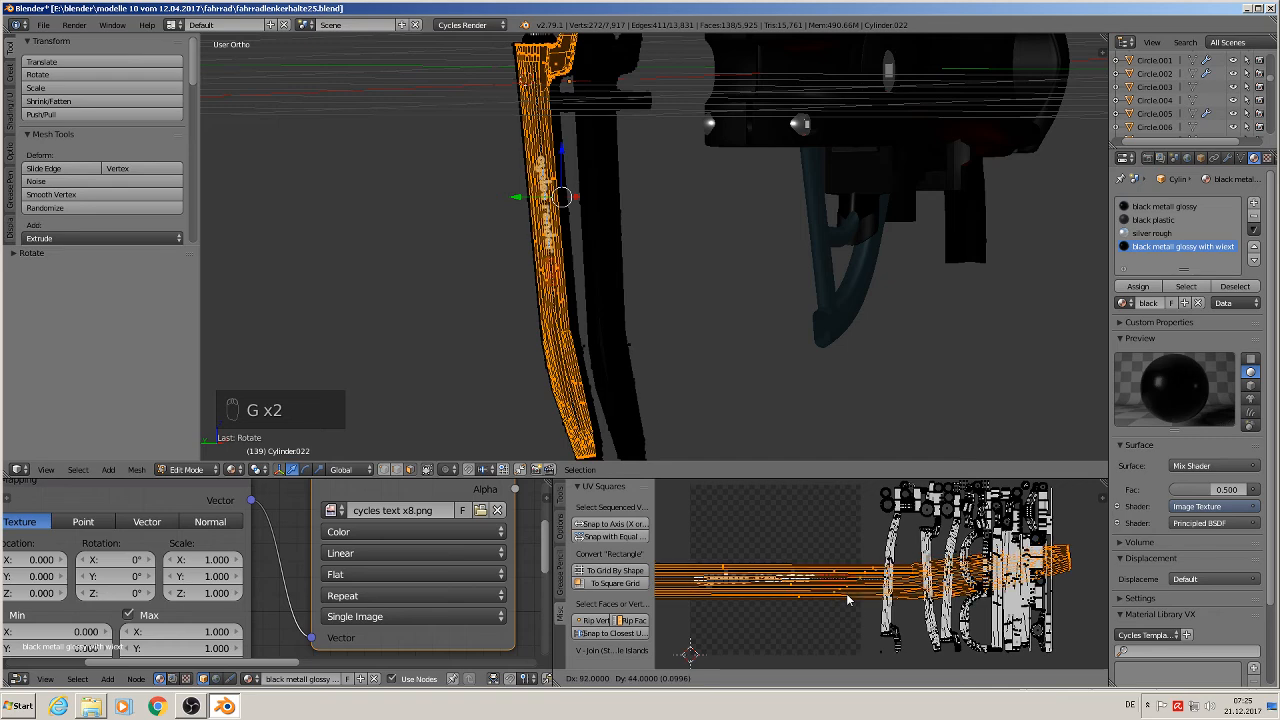
{"action": "left_click", "coordinate": [847, 599]}
{"action": "key", "text": "g"}
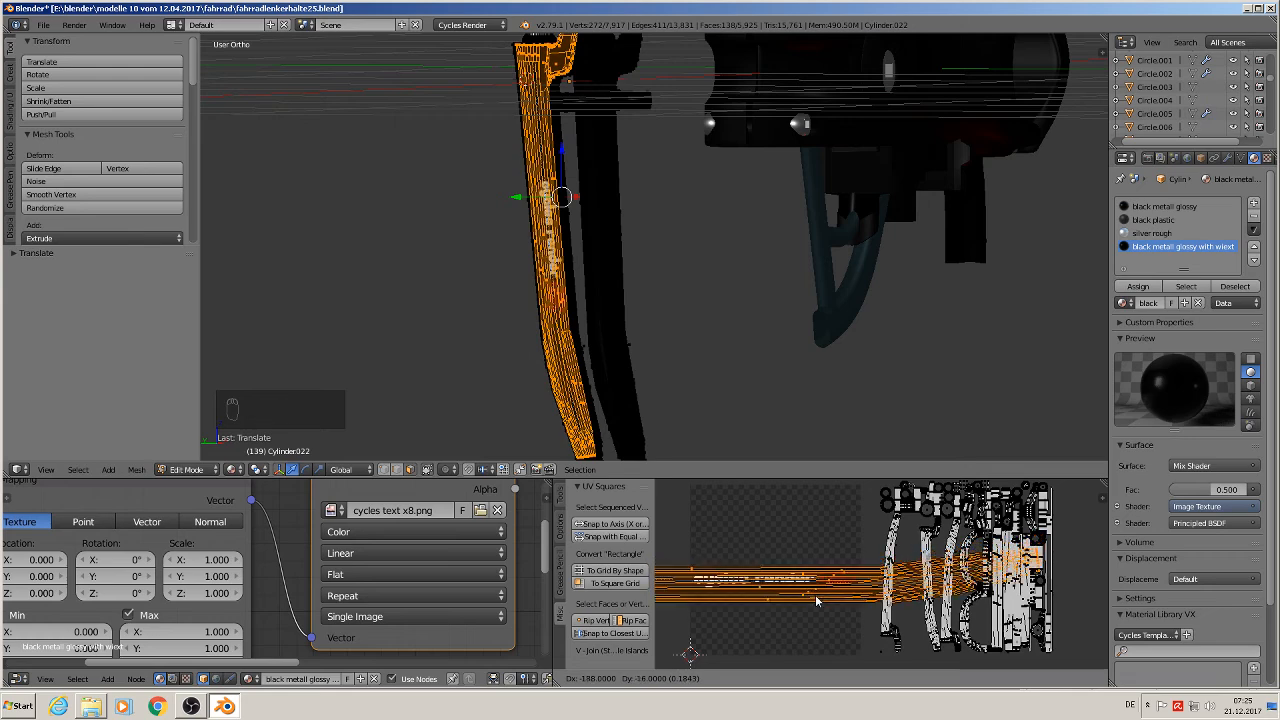
{"action": "left_click", "coordinate": [814, 597]}
{"action": "key", "text": "Tab"}
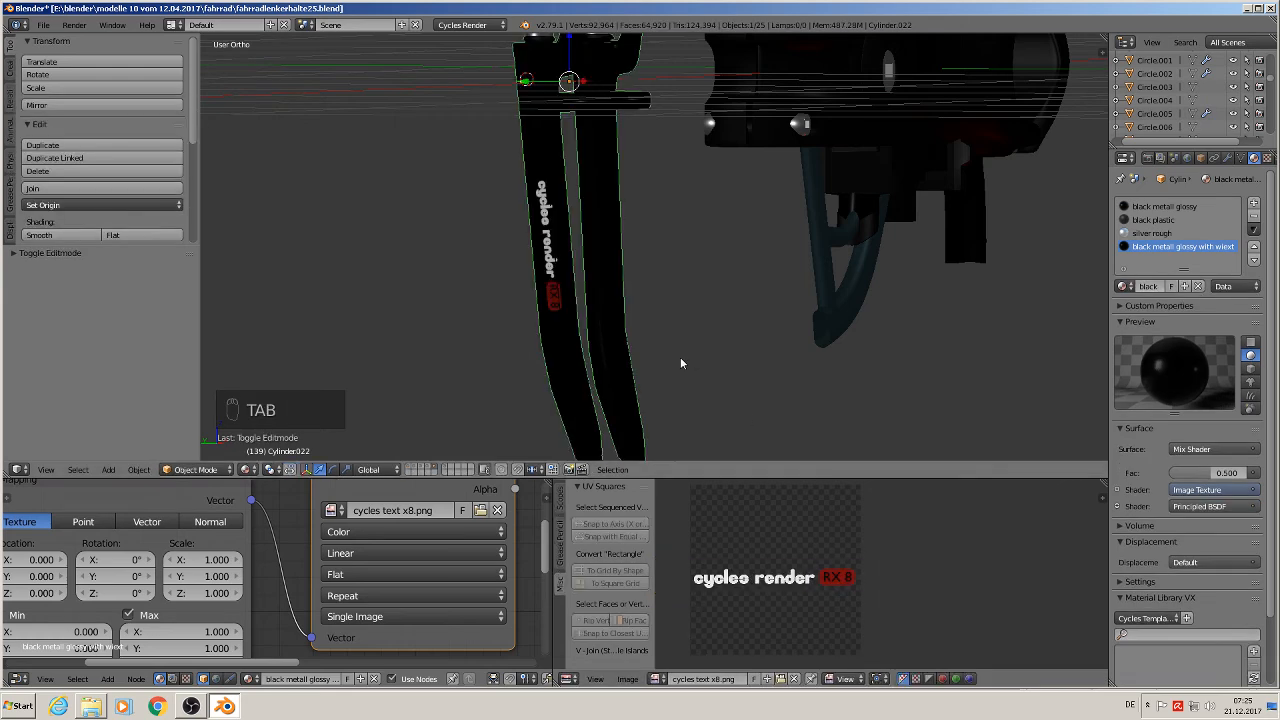
{"action": "middle_click_drag", "start_coordinate": [680, 357], "coordinate": [724, 377]}
{"action": "scroll", "coordinate": [723, 376], "scroll_direction": "up", "scroll_amount": 2}
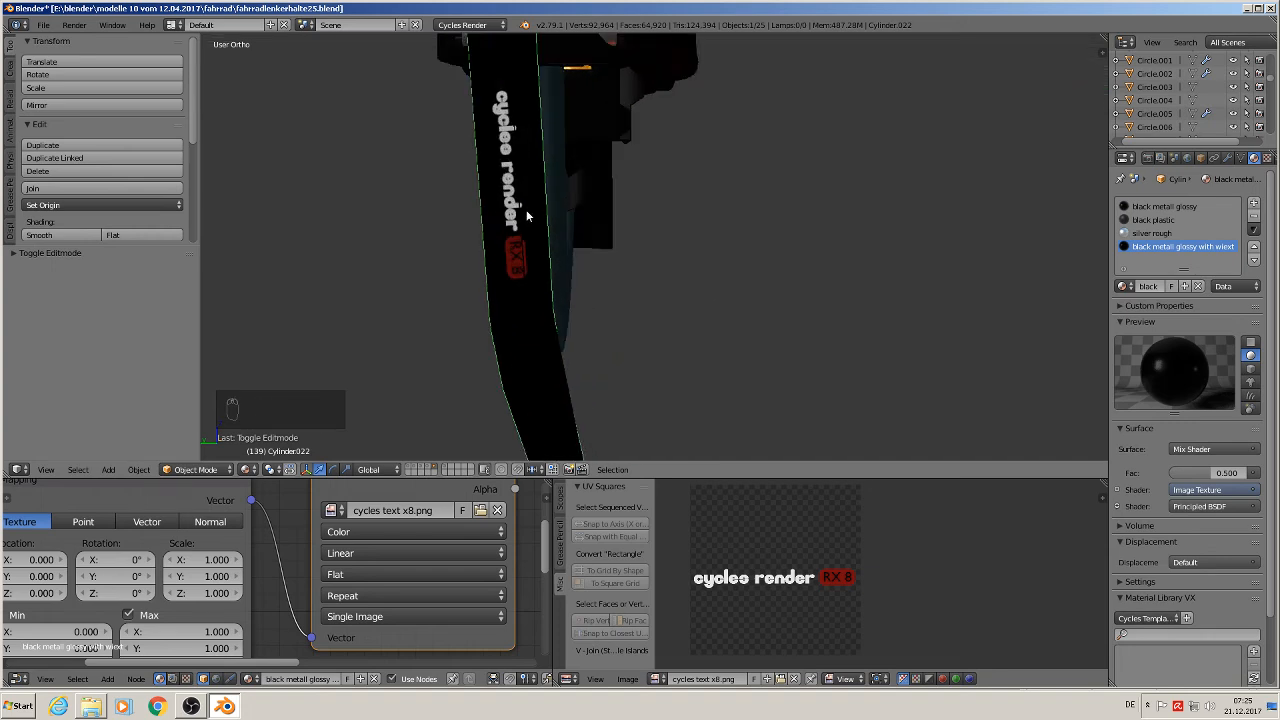
{"action": "scroll", "coordinate": [723, 360], "scroll_direction": "down", "scroll_amount": 3}
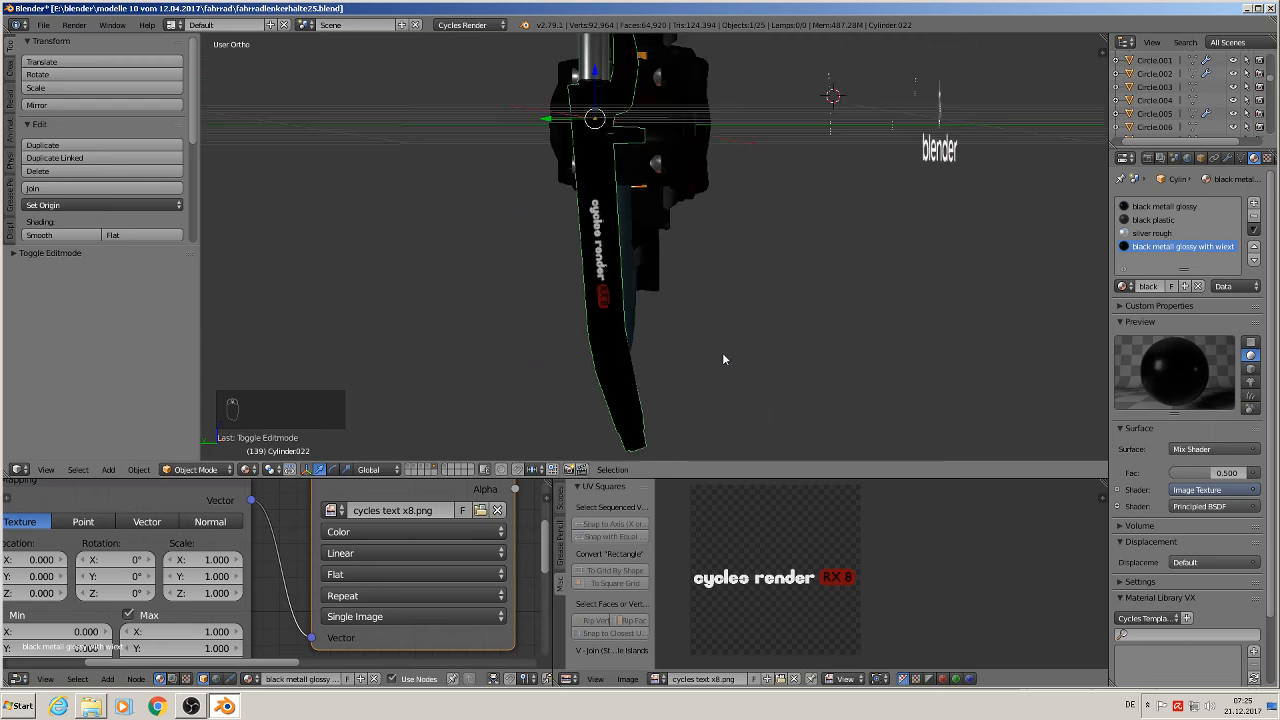
Select the linked UV island of the opposite fork leg's outer side and move it onto the image
{"action": "middle_click_drag", "start_coordinate": [723, 360], "coordinate": [444, 358]}
{"action": "key", "text": "Tab"}
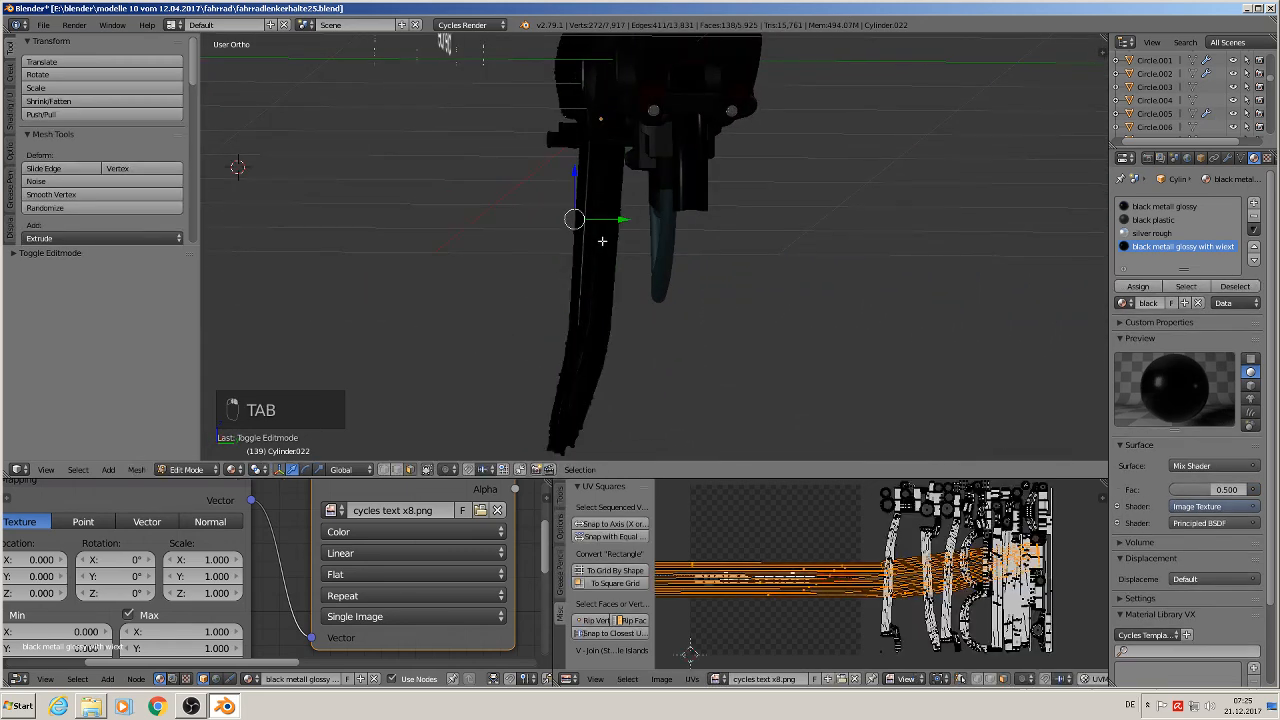
{"action": "right_click", "coordinate": [609, 233]}
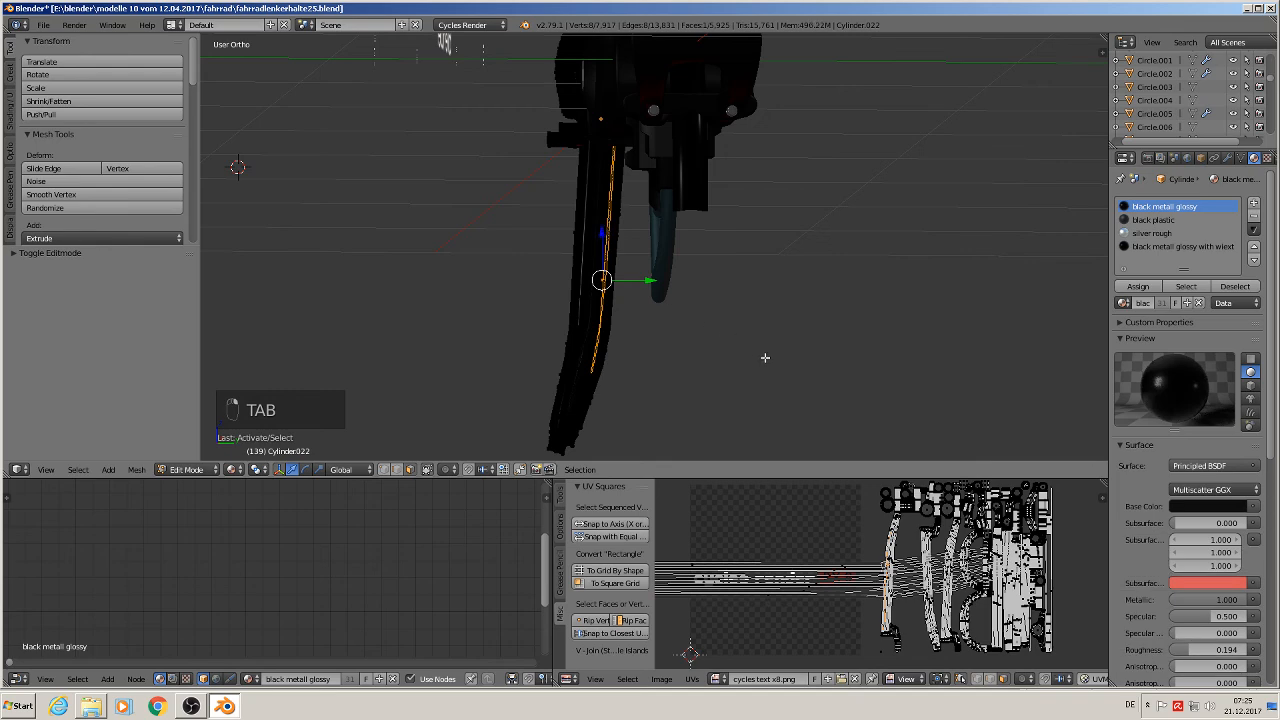
{"action": "scroll", "coordinate": [866, 551], "scroll_direction": "up", "scroll_amount": 4}
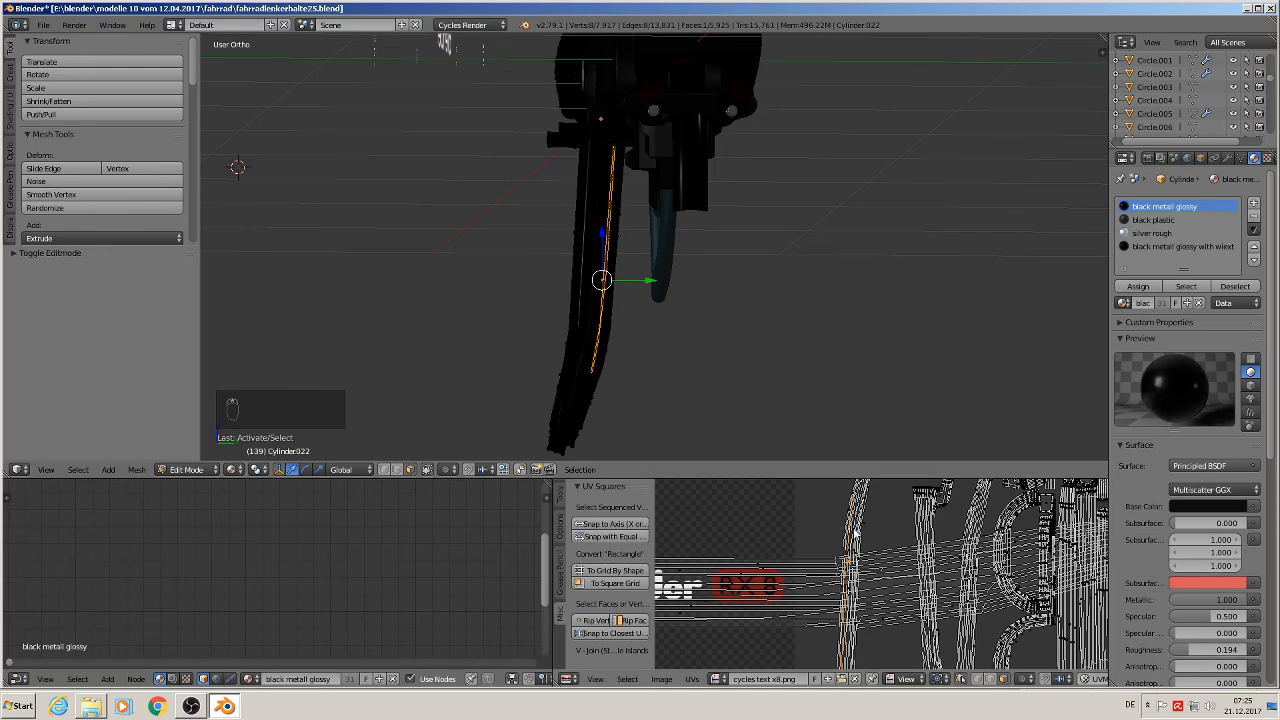
{"action": "scroll", "coordinate": [855, 533], "scroll_direction": "down", "scroll_amount": 2}
{"action": "key", "text": "l"}
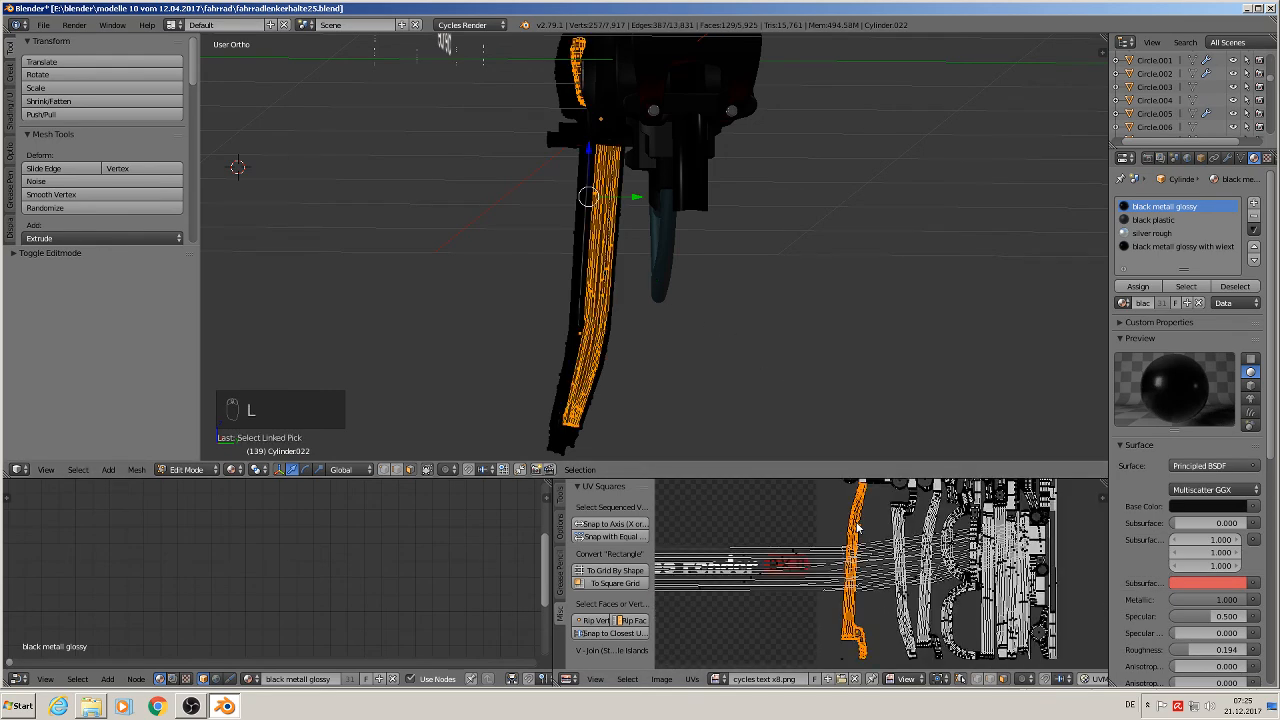
{"action": "scroll", "coordinate": [855, 532], "scroll_direction": "down", "scroll_amount": 2}
{"action": "key", "text": "g"}
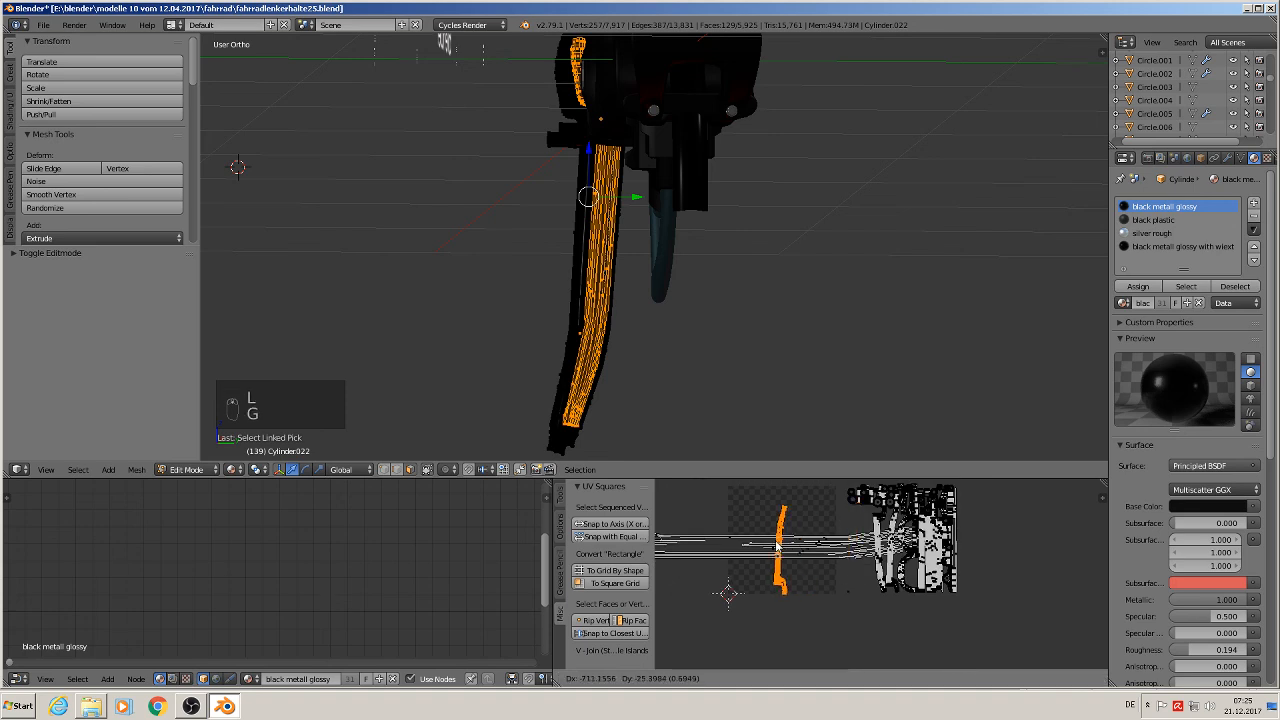
{"action": "left_click", "coordinate": [794, 569]}
Enlarge the opposite leg's UV island and assign the black metall glossy with wiext material to its faces
{"action": "key", "text": "s"}
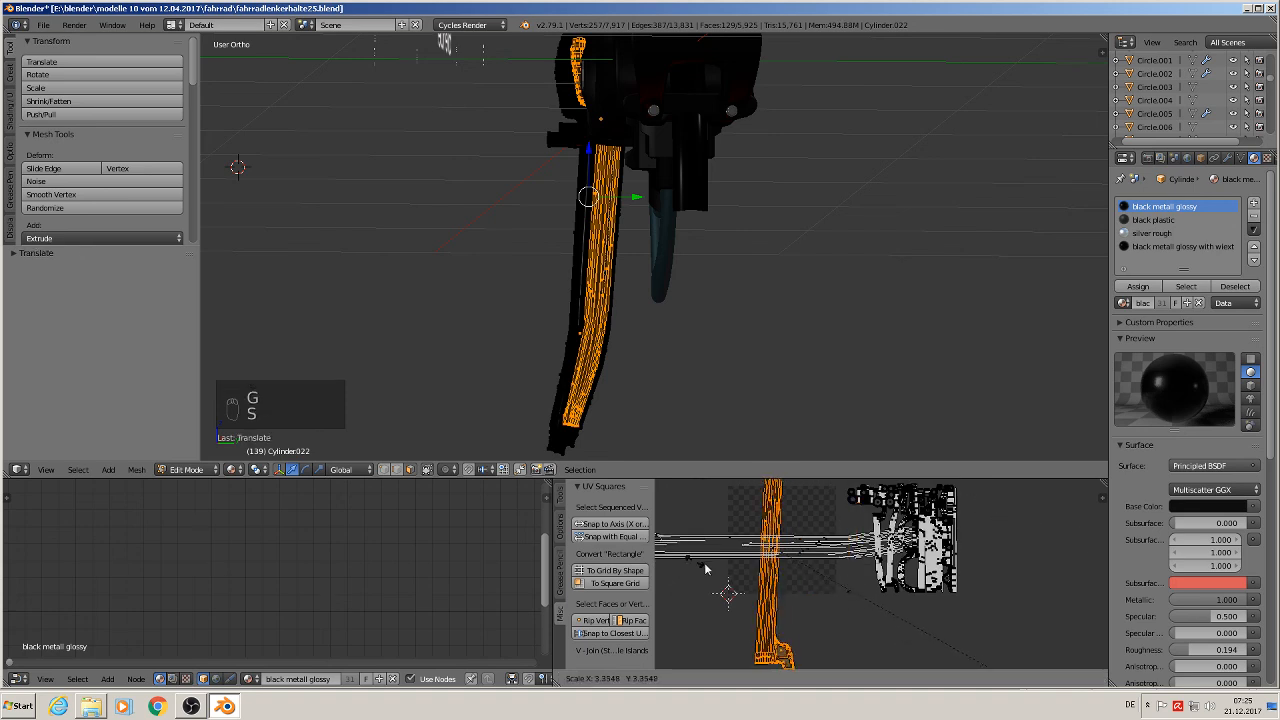
{"action": "left_click", "coordinate": [968, 474]}
{"action": "left_click", "coordinate": [1168, 247]}
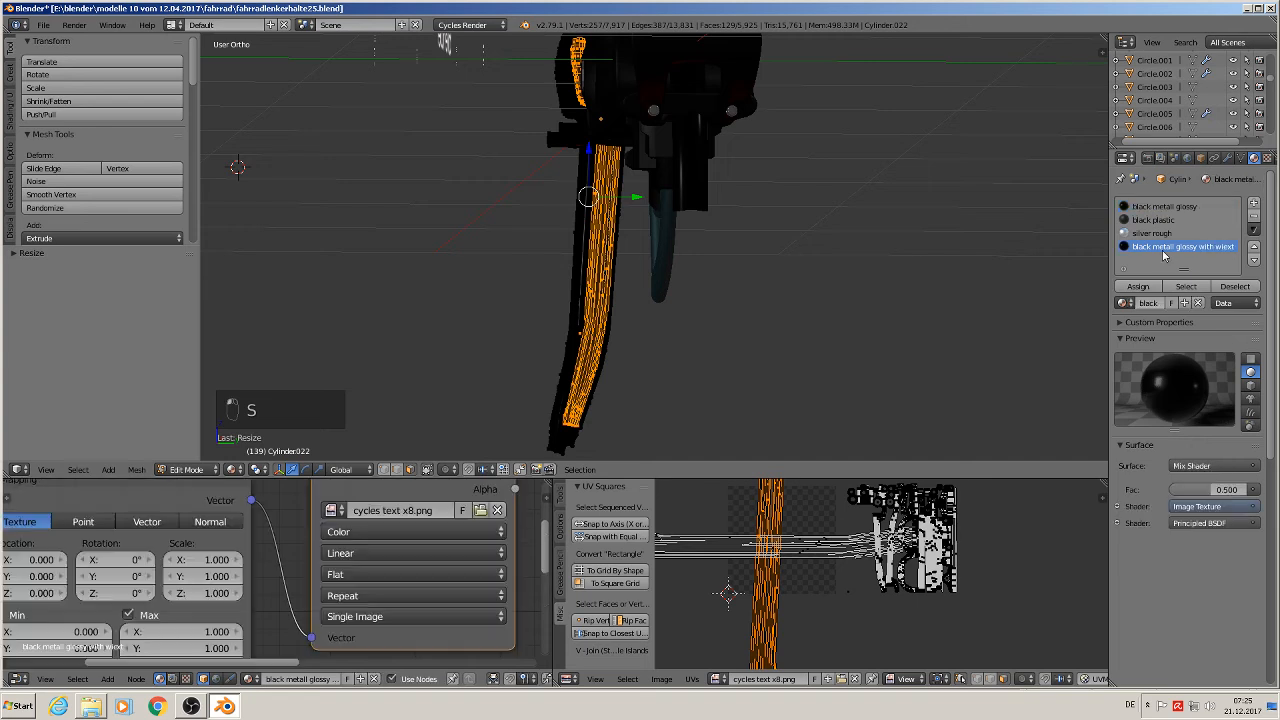
{"action": "left_click", "coordinate": [1139, 287]}
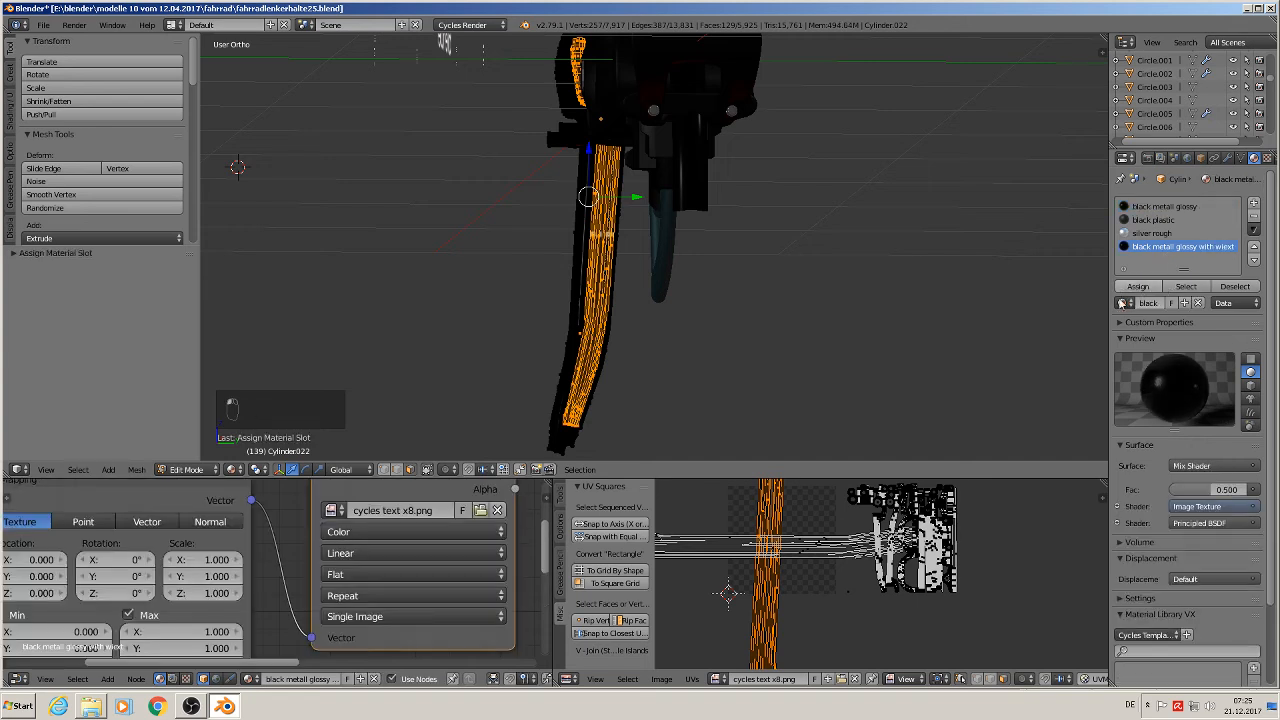
Rotate the opposite leg's UV island to horizontal and position it so the cycles render RX 8 lettering runs along the leg
{"action": "key", "text": "r"}
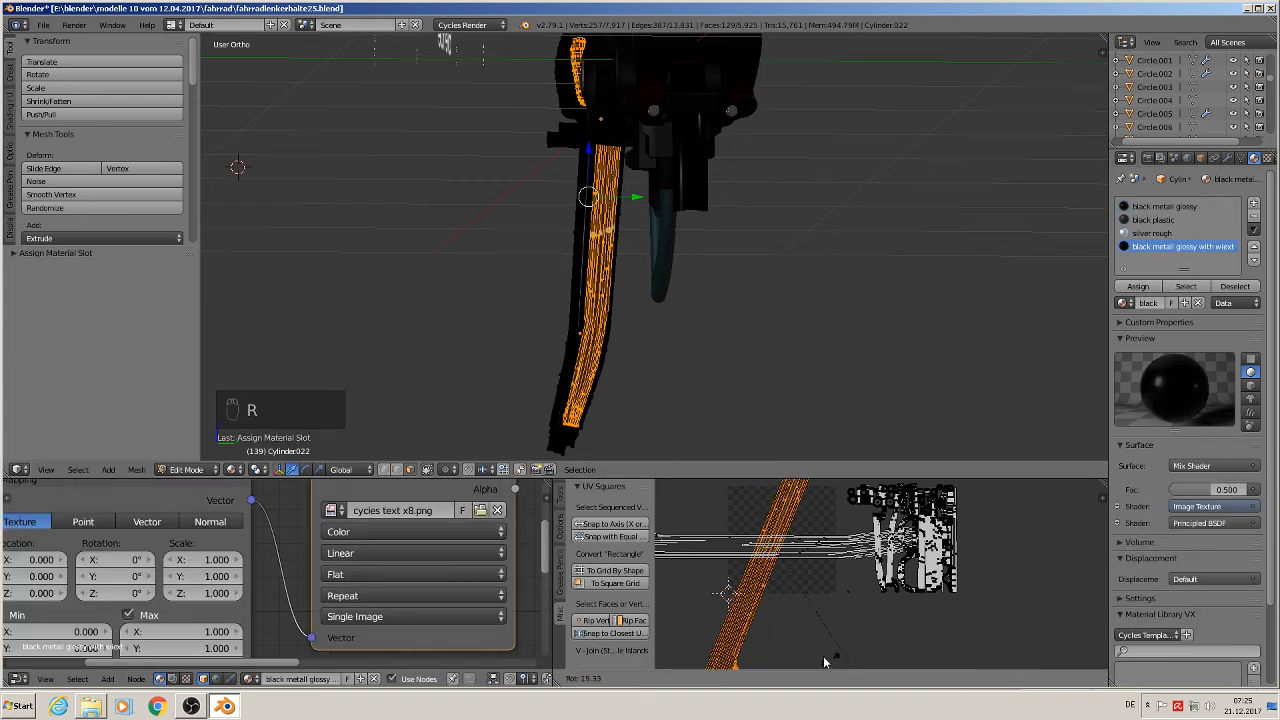
{"action": "left_click", "coordinate": [747, 597]}
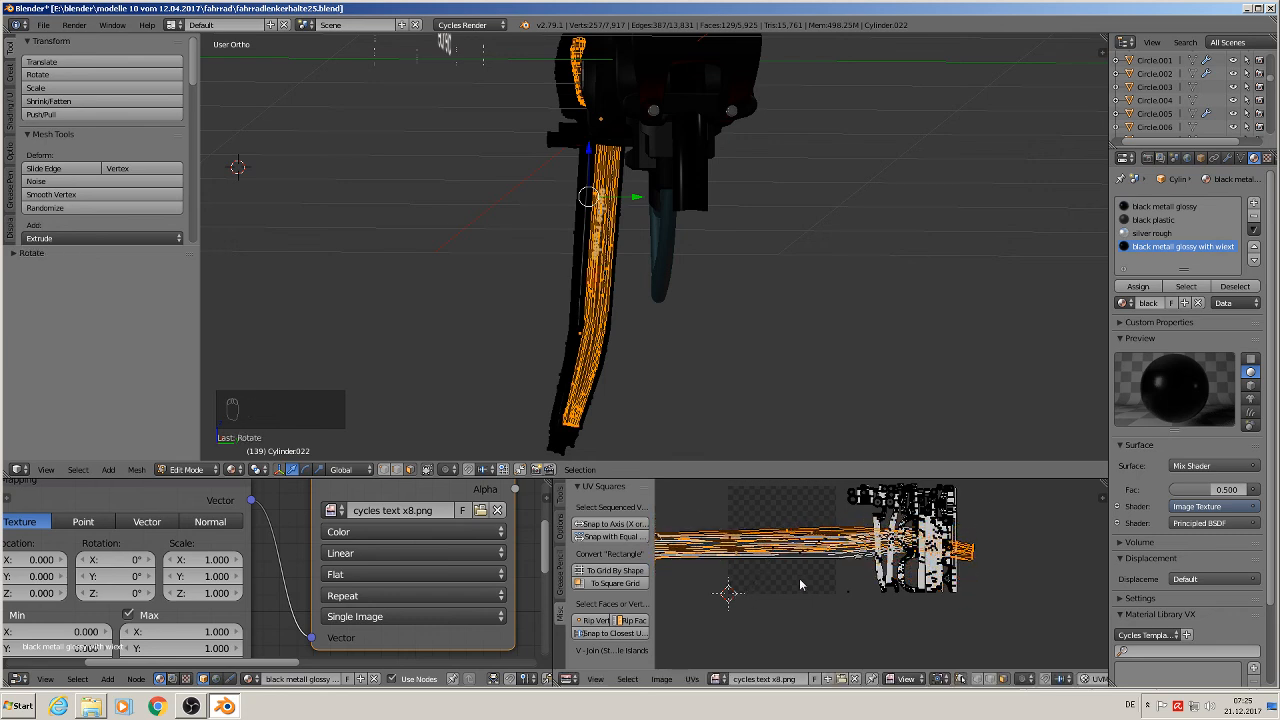
{"action": "key", "text": "g"}
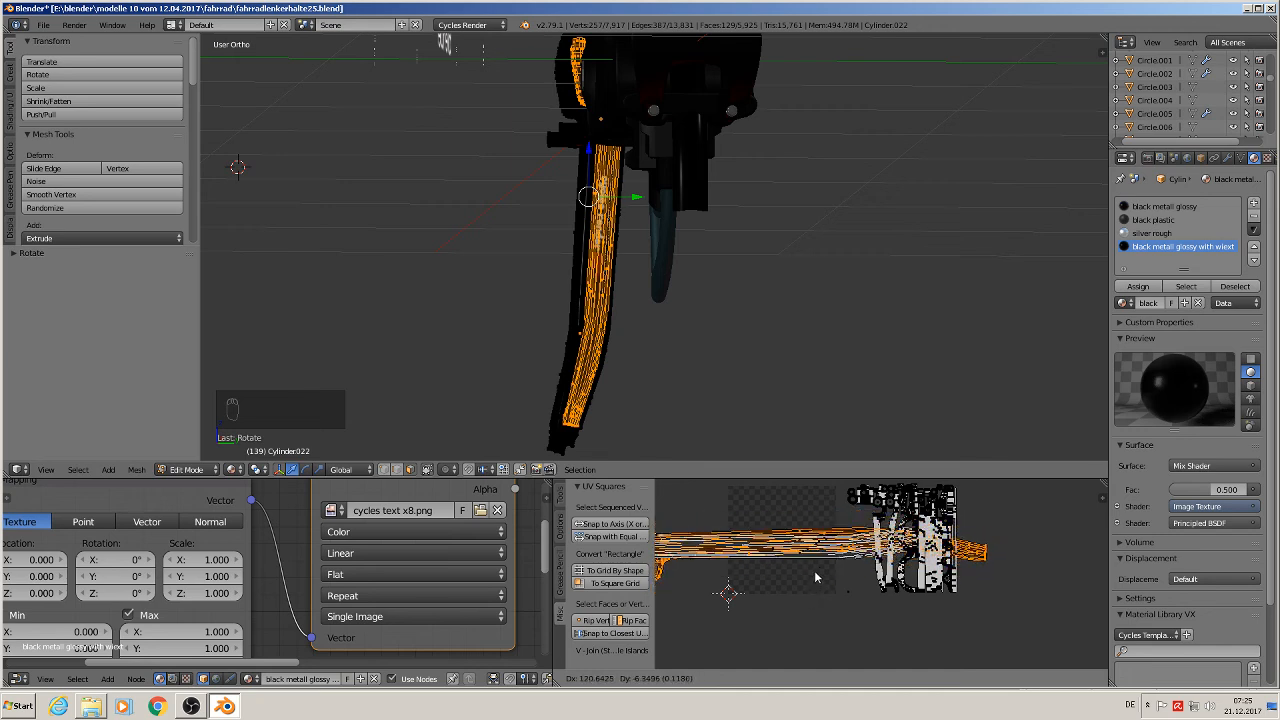
{"action": "left_click", "coordinate": [760, 587]}
{"action": "scroll", "coordinate": [665, 368], "scroll_direction": "up", "scroll_amount": 3}
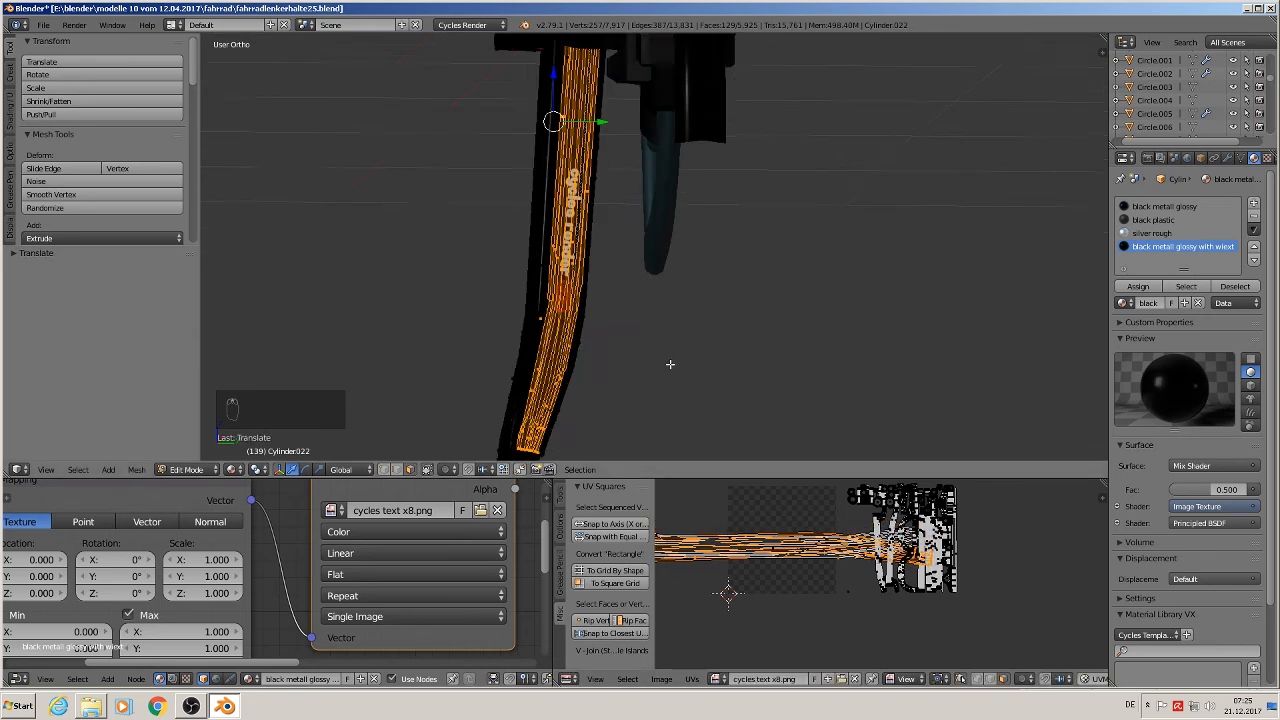
{"action": "key", "text": "Tab"}
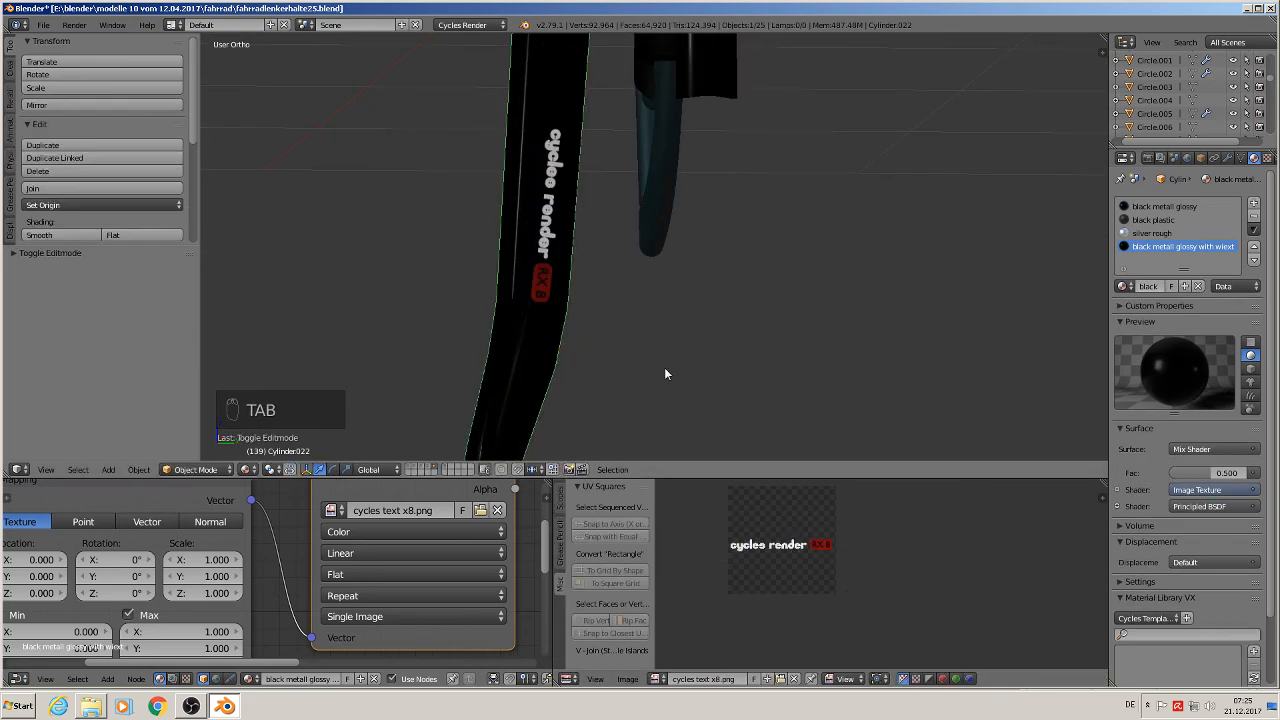
Try mirroring the opposite leg's UV island on the Y axis and moving it back over the lettering
{"action": "key", "text": "Tab"}
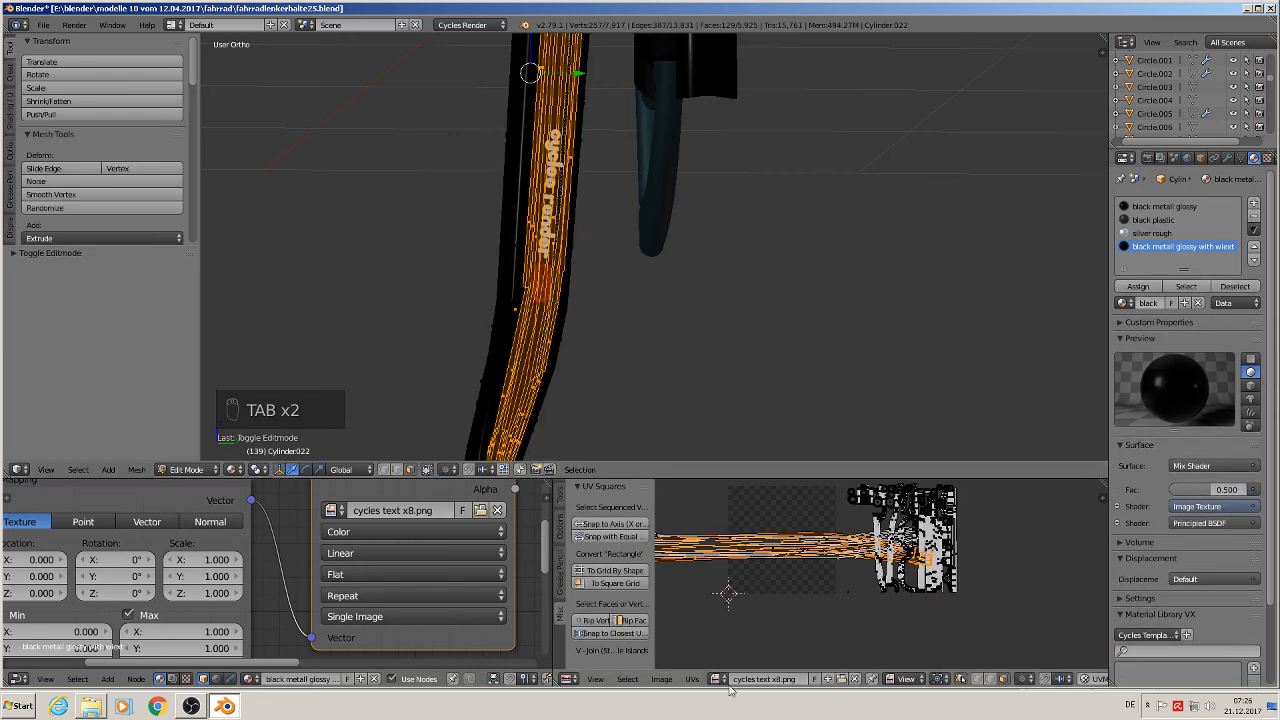
{"action": "left_click", "coordinate": [692, 679]}
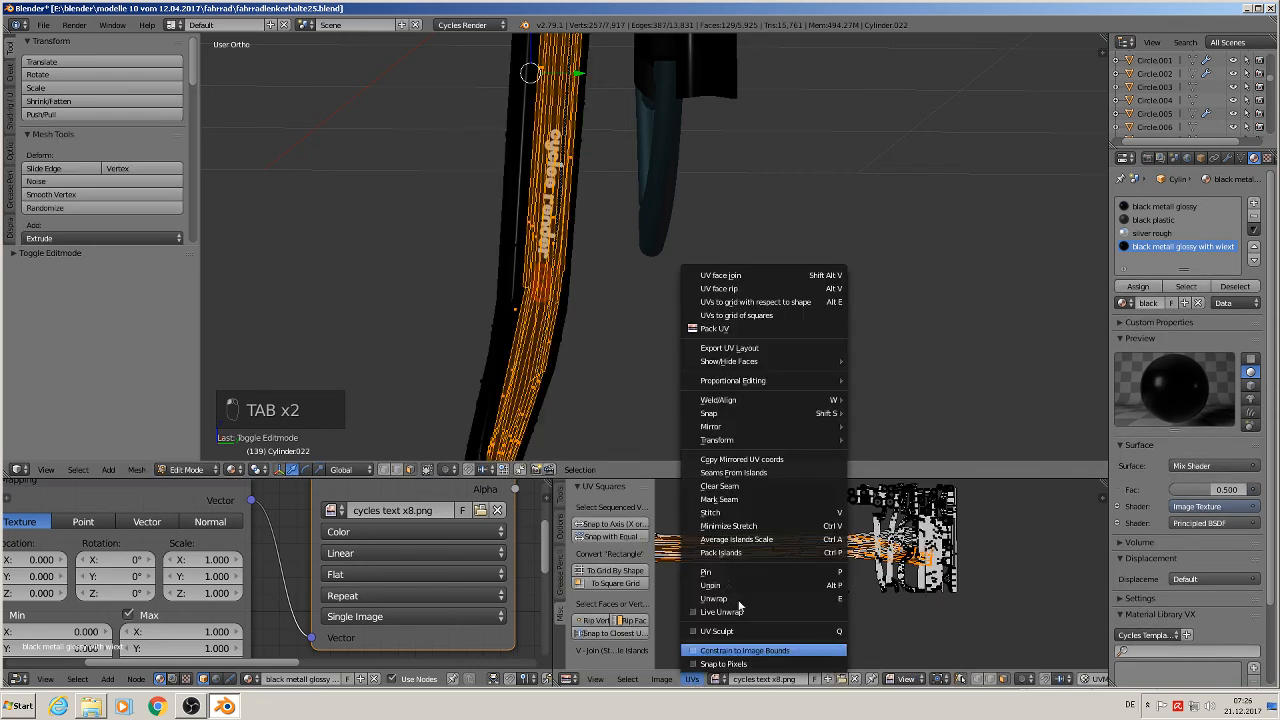
{"action": "mouse_move", "coordinate": [733, 428]}
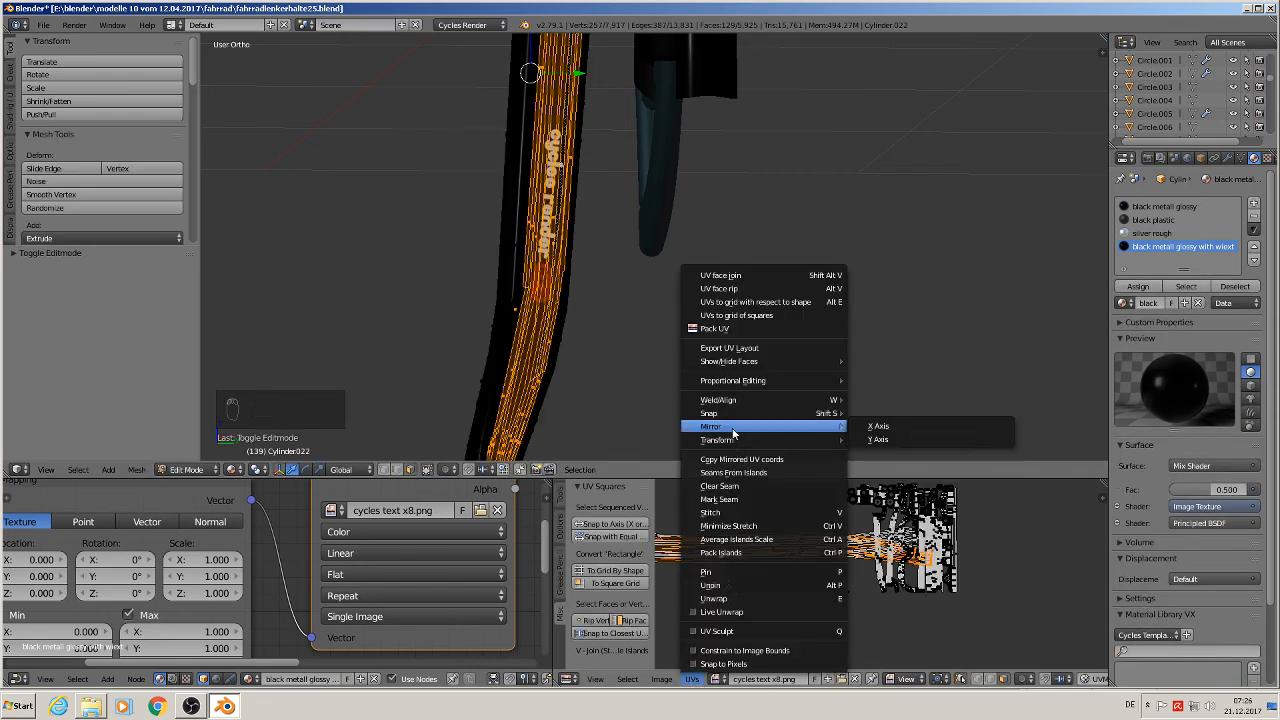
{"action": "left_click", "coordinate": [903, 436]}
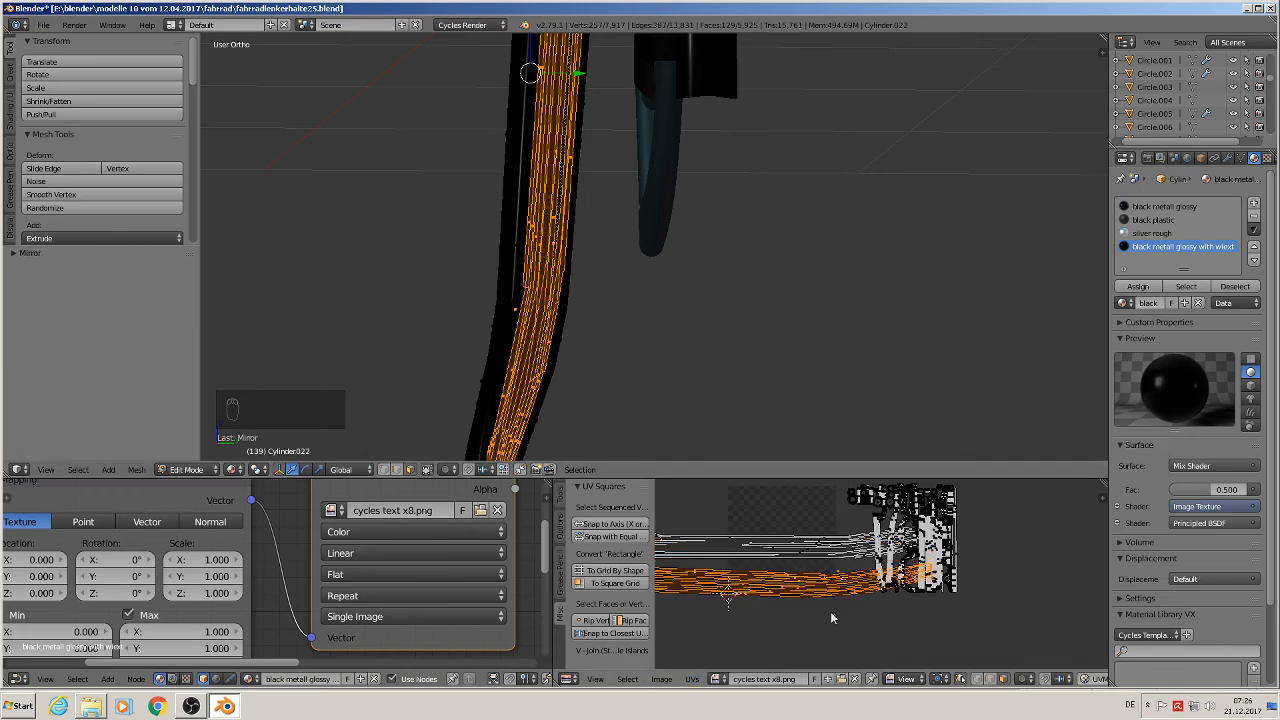
{"action": "key", "text": "g"}
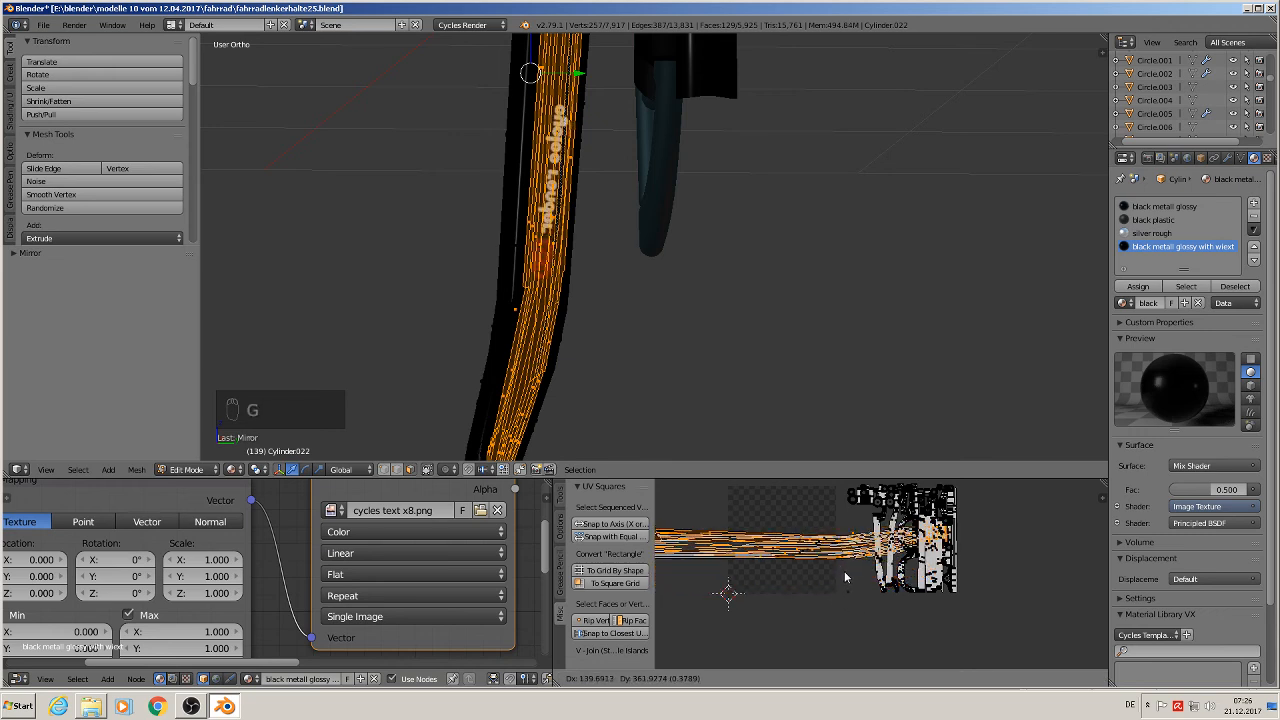
{"action": "left_click", "coordinate": [844, 571]}
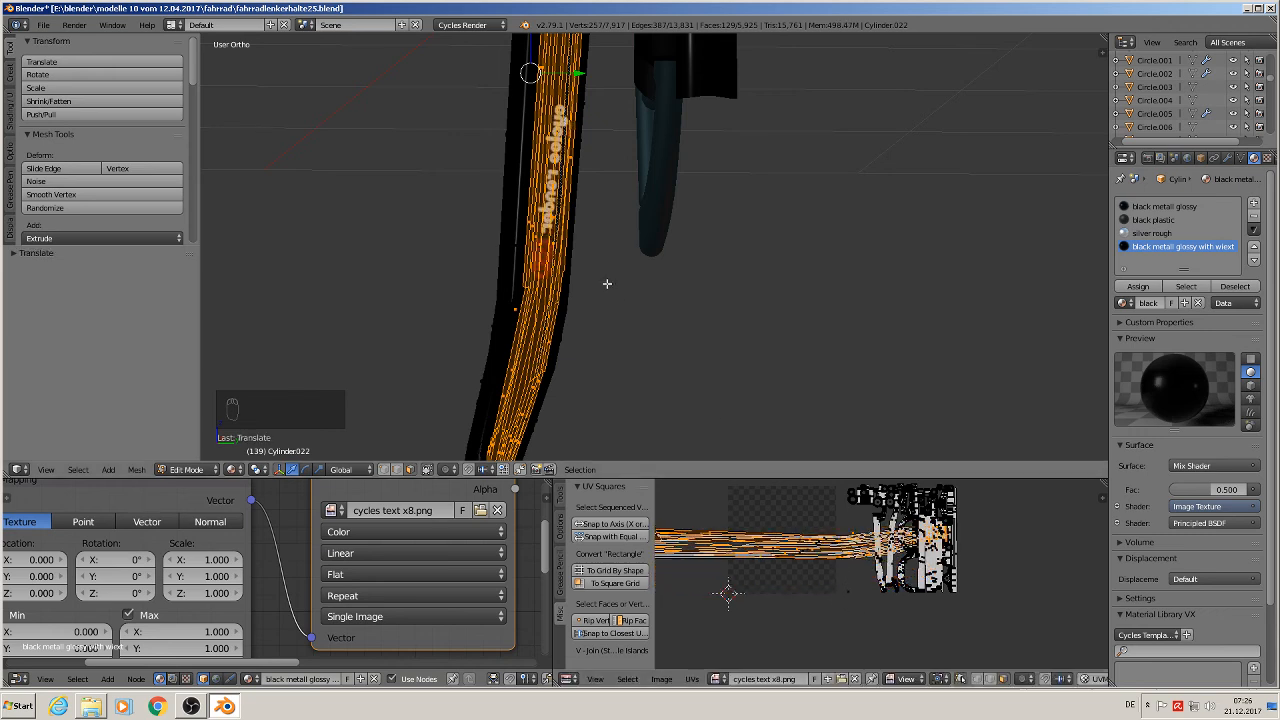
{"action": "key", "text": "Tab"}
{"action": "key", "text": "Tab"}
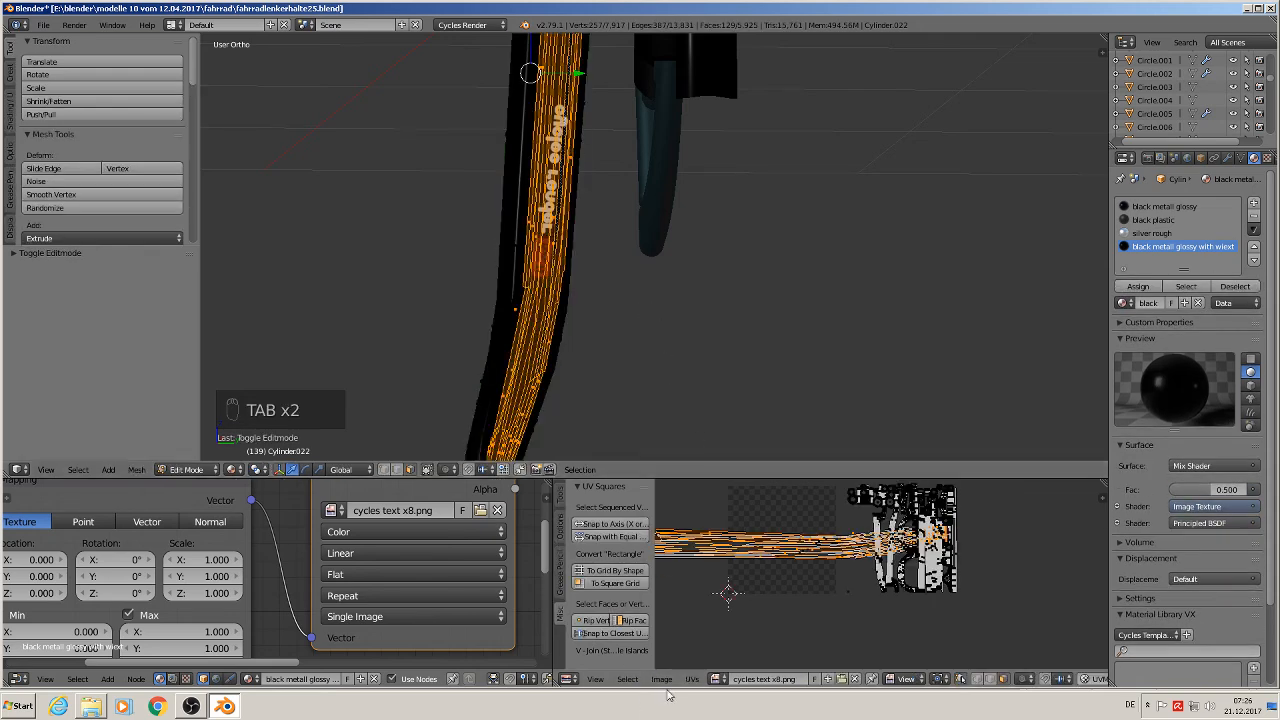
Flip the leg's UV island back by mirroring it on the Y axis again
{"action": "left_click", "coordinate": [702, 680]}
{"action": "mouse_move", "coordinate": [737, 427]}
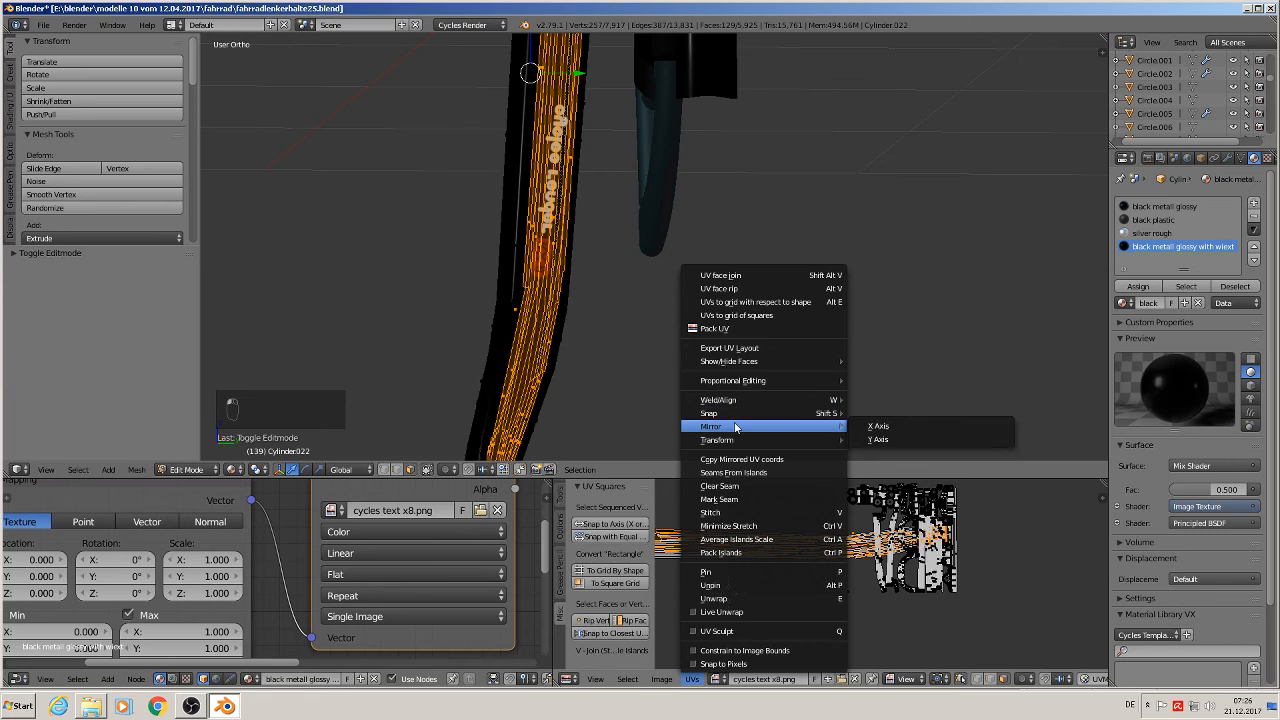
{"action": "left_click", "coordinate": [878, 429]}
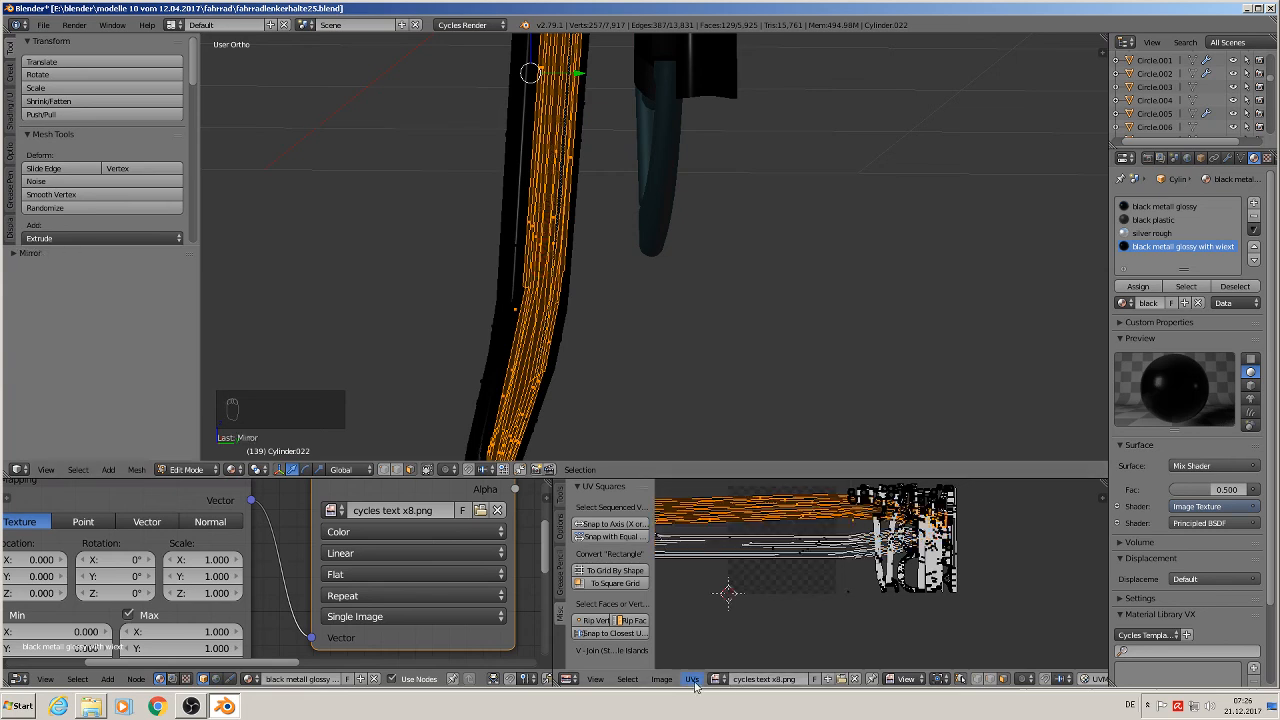
Mirror the leg's UV island on the X axis, move it onto the lettering and check the text in object mode
{"action": "left_click", "coordinate": [692, 679]}
{"action": "mouse_move", "coordinate": [807, 428]}
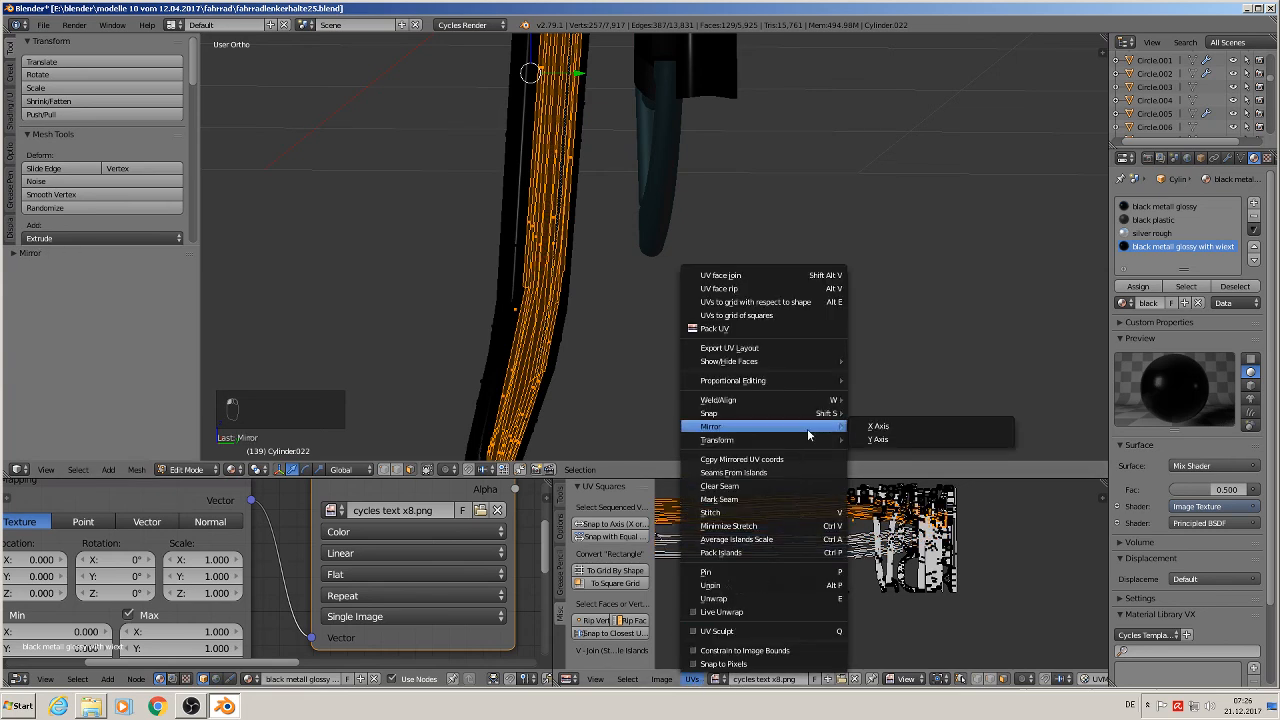
{"action": "left_click", "coordinate": [878, 427]}
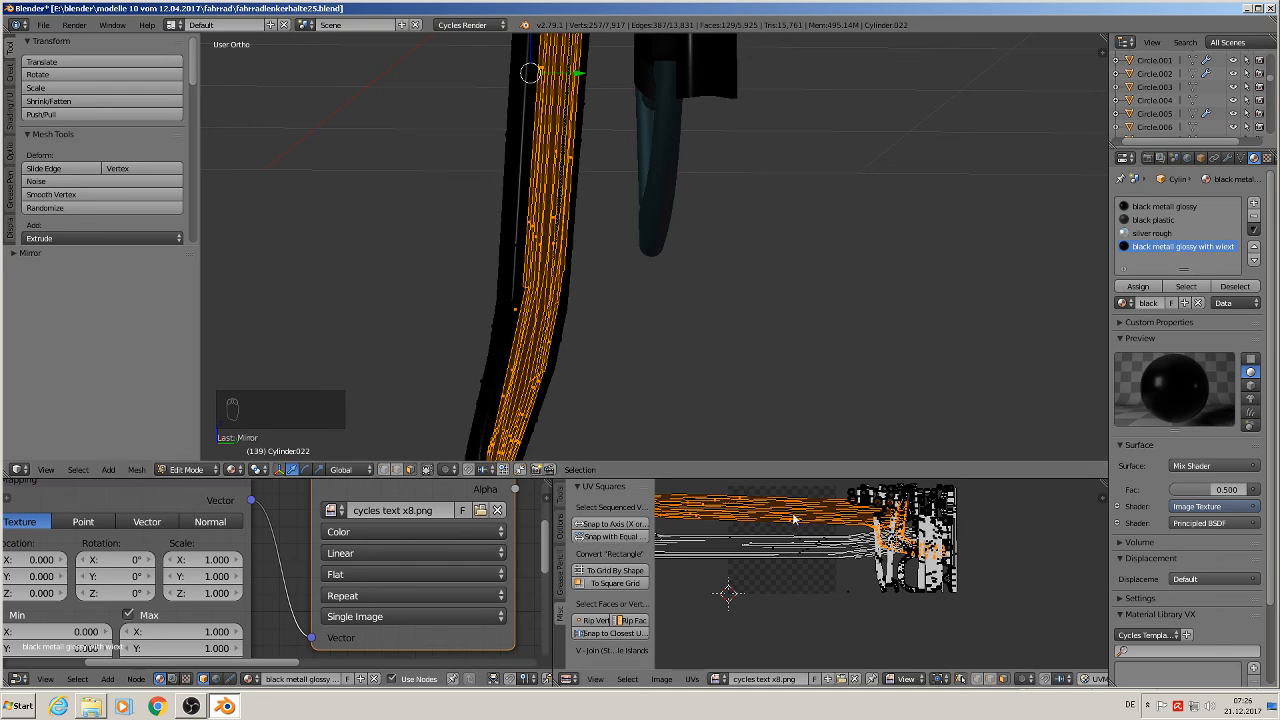
{"action": "key", "text": "g"}
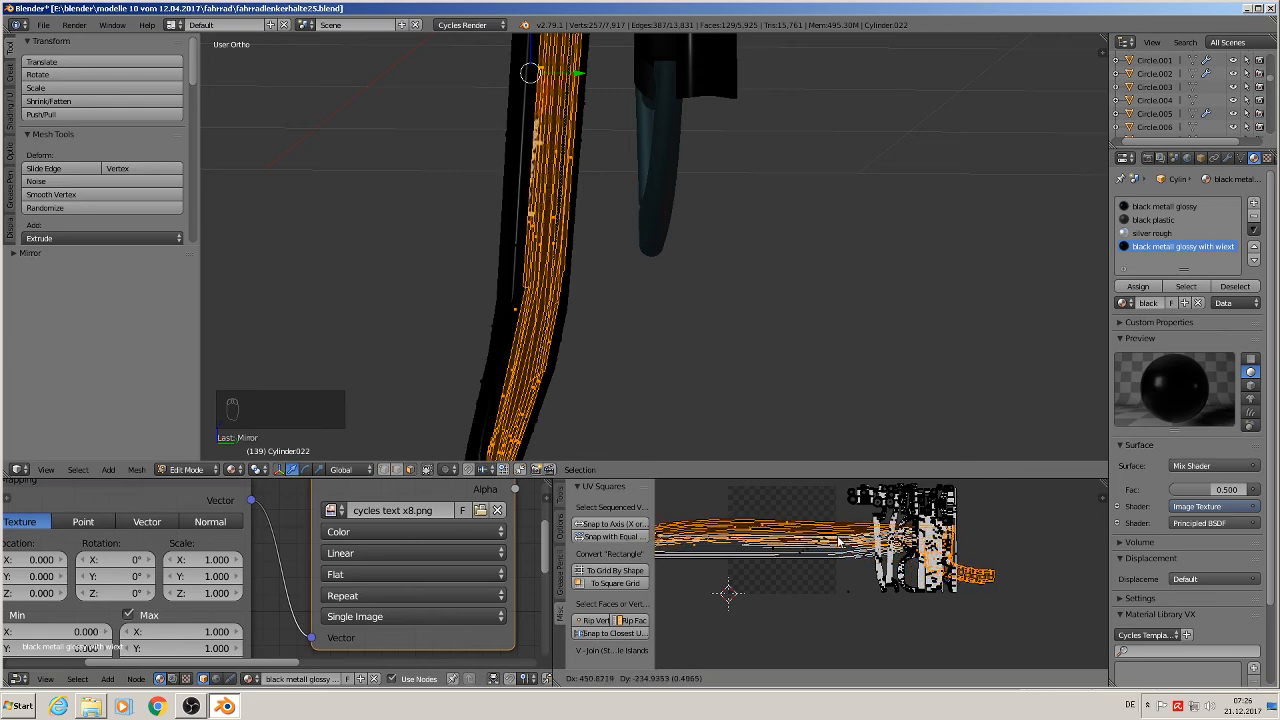
{"action": "left_click", "coordinate": [839, 554]}
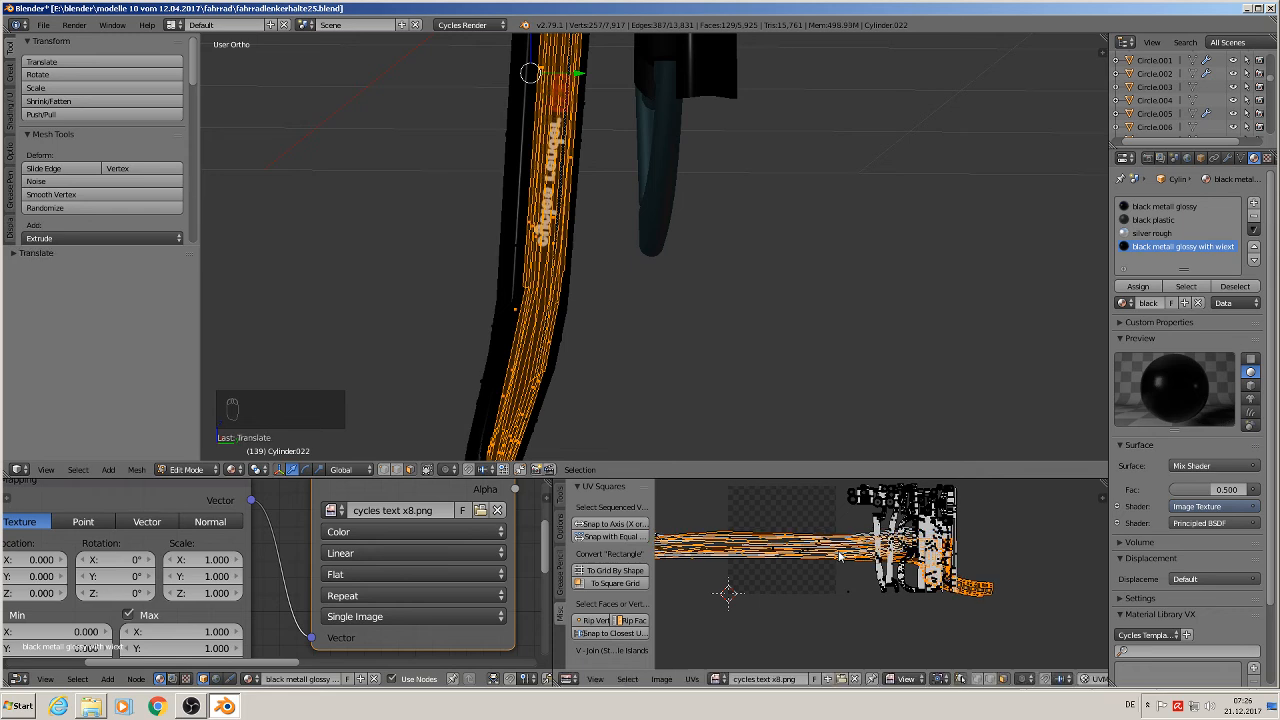
{"action": "key", "text": "Tab"}
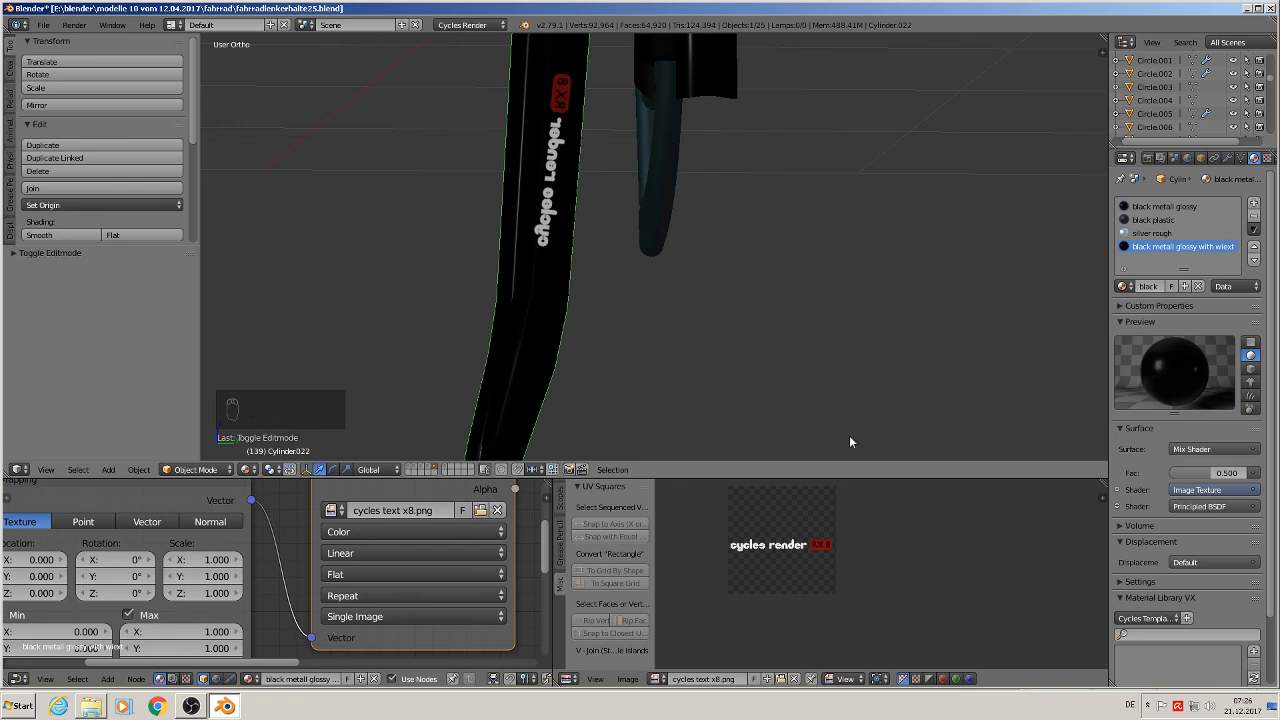
{"action": "key", "text": "Tab"}
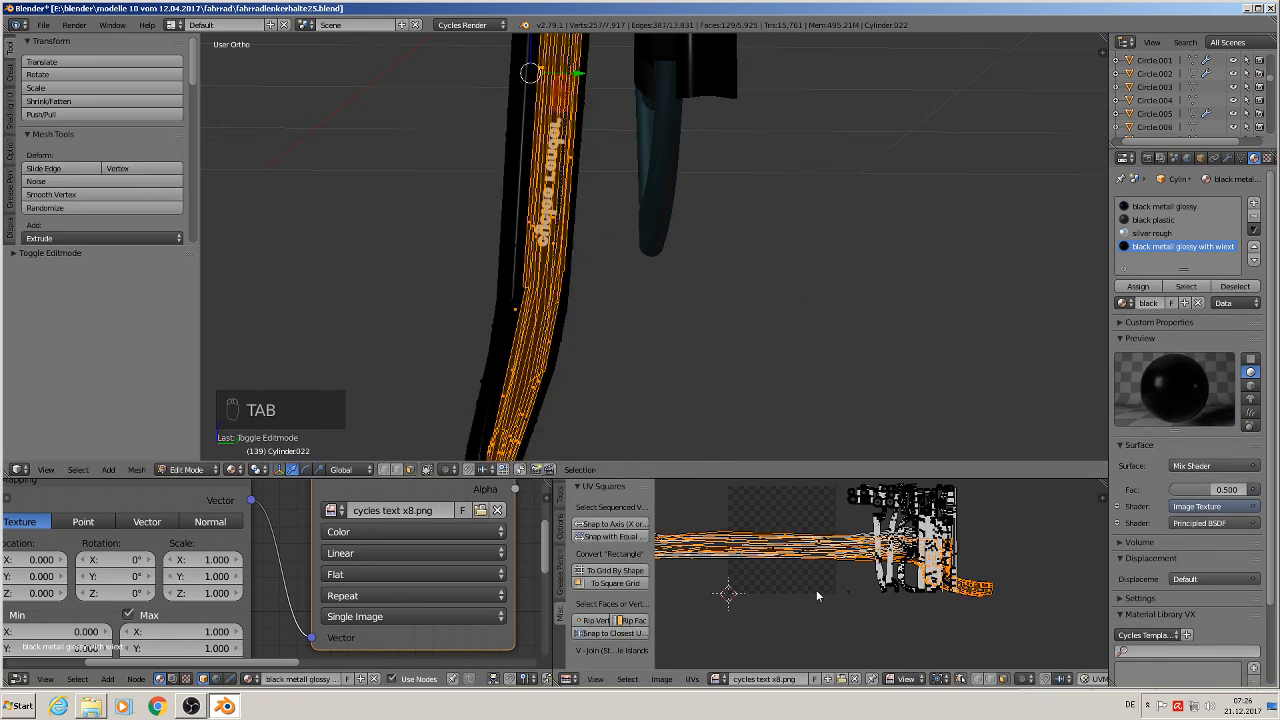
Mirror the leg's UV island on the Y axis, move it back onto the lettering and return to object mode
{"action": "left_click", "coordinate": [692, 679]}
{"action": "mouse_move", "coordinate": [768, 439]}
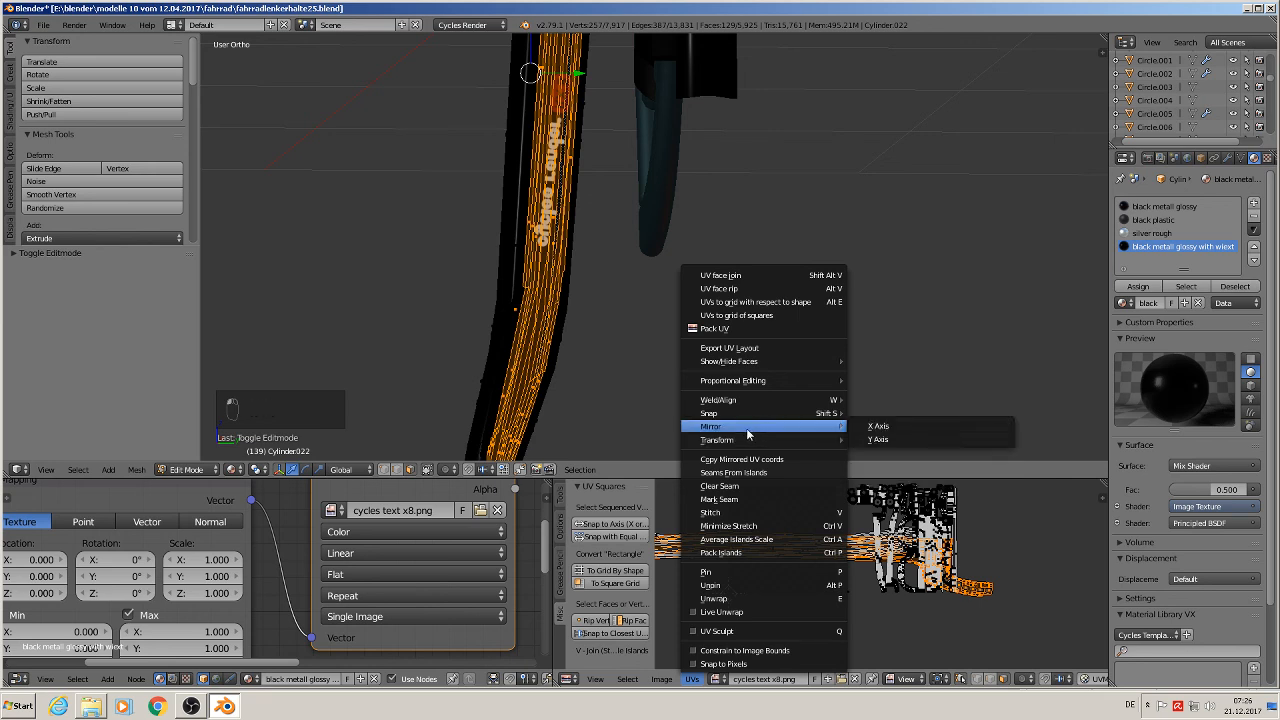
{"action": "left_click", "coordinate": [935, 438]}
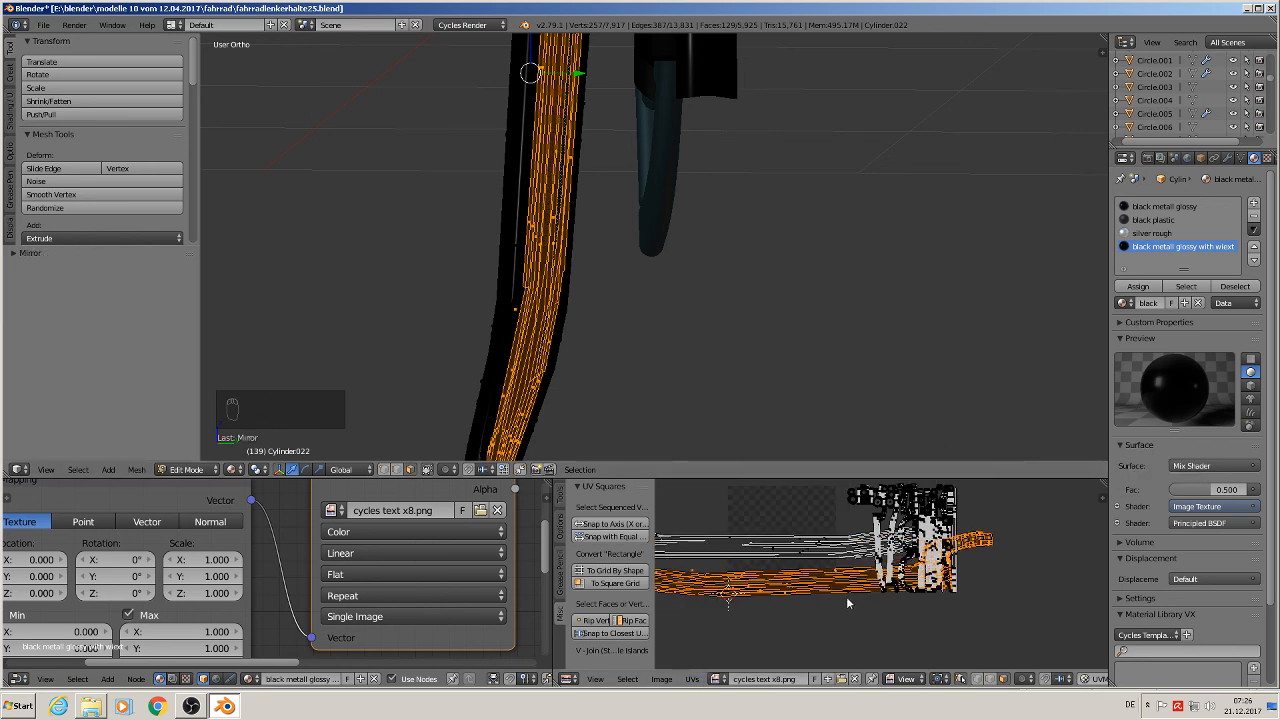
{"action": "key", "text": "g"}
{"action": "left_click", "coordinate": [858, 560]}
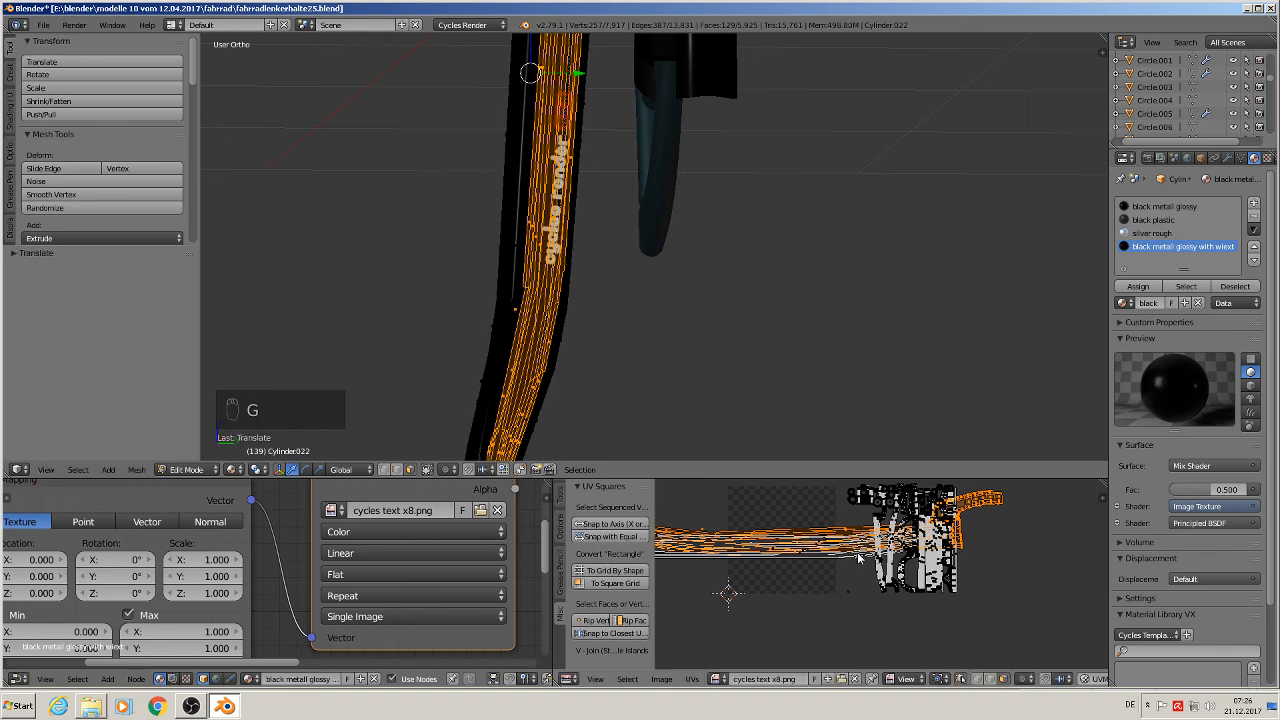
{"action": "key", "text": "Tab"}
Clear the front fork's location so it moves back to its original place
{"action": "middle_click_drag", "start_coordinate": [747, 364], "coordinate": [726, 378]}
{"action": "scroll", "coordinate": [731, 379], "scroll_direction": "down", "scroll_amount": 2}
{"action": "scroll", "coordinate": [731, 384], "scroll_direction": "down", "scroll_amount": 2}
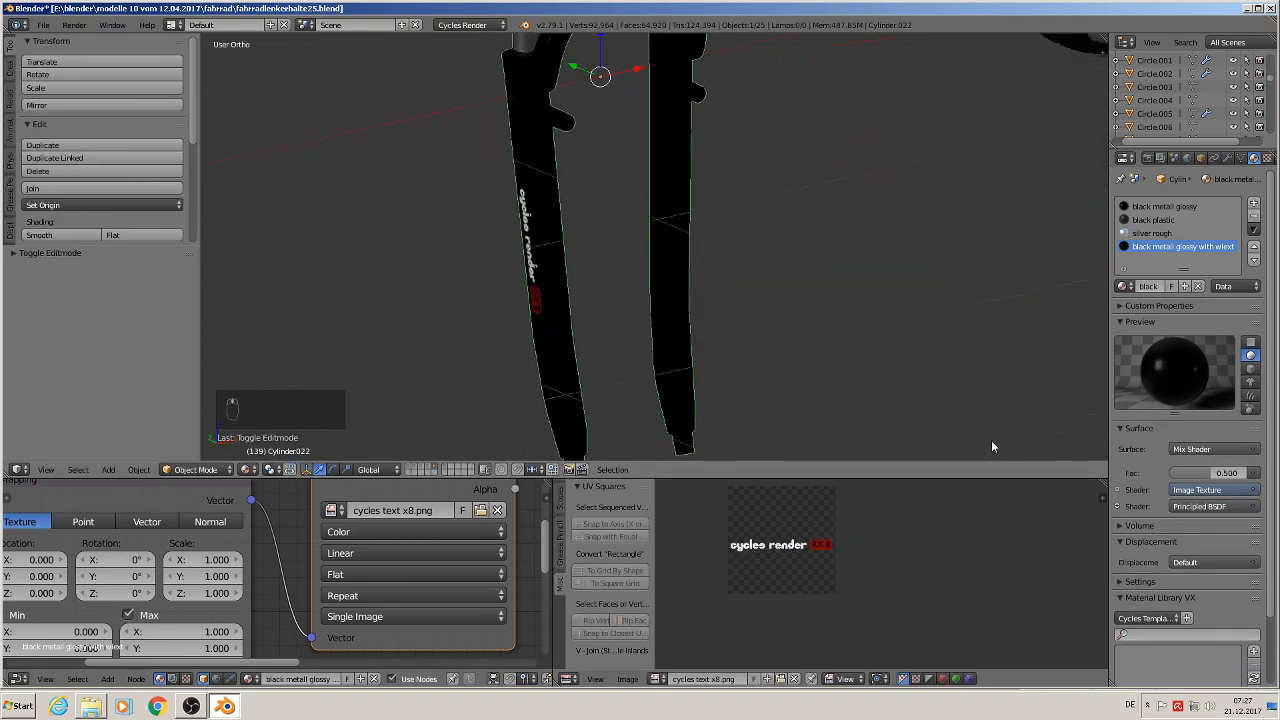
{"action": "scroll", "coordinate": [991, 440], "scroll_direction": "down", "scroll_amount": 1}
{"action": "scroll", "coordinate": [991, 397], "scroll_direction": "down", "scroll_amount": 3}
{"action": "scroll", "coordinate": [946, 406], "scroll_direction": "down", "scroll_amount": 1}
{"action": "middle_click_drag", "start_coordinate": [955, 409], "coordinate": [956, 408]}
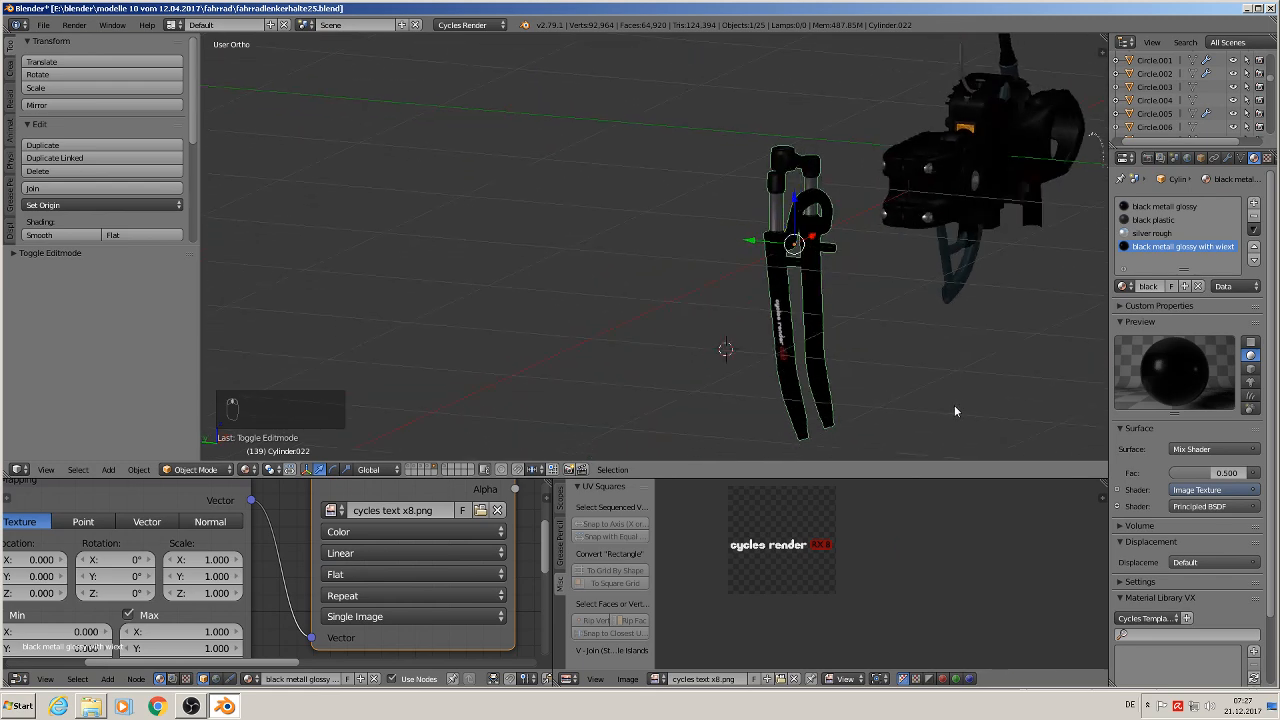
{"action": "left_click", "coordinate": [436, 467]}
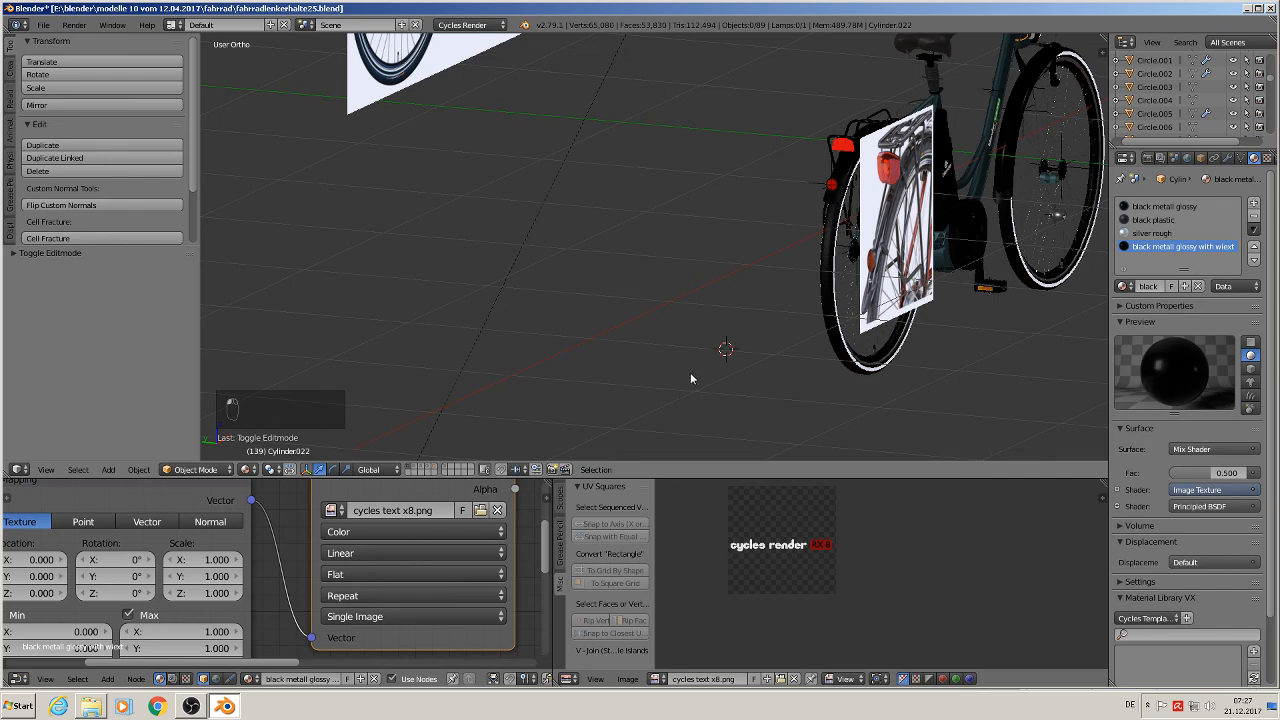
{"action": "left_click", "coordinate": [434, 469]}
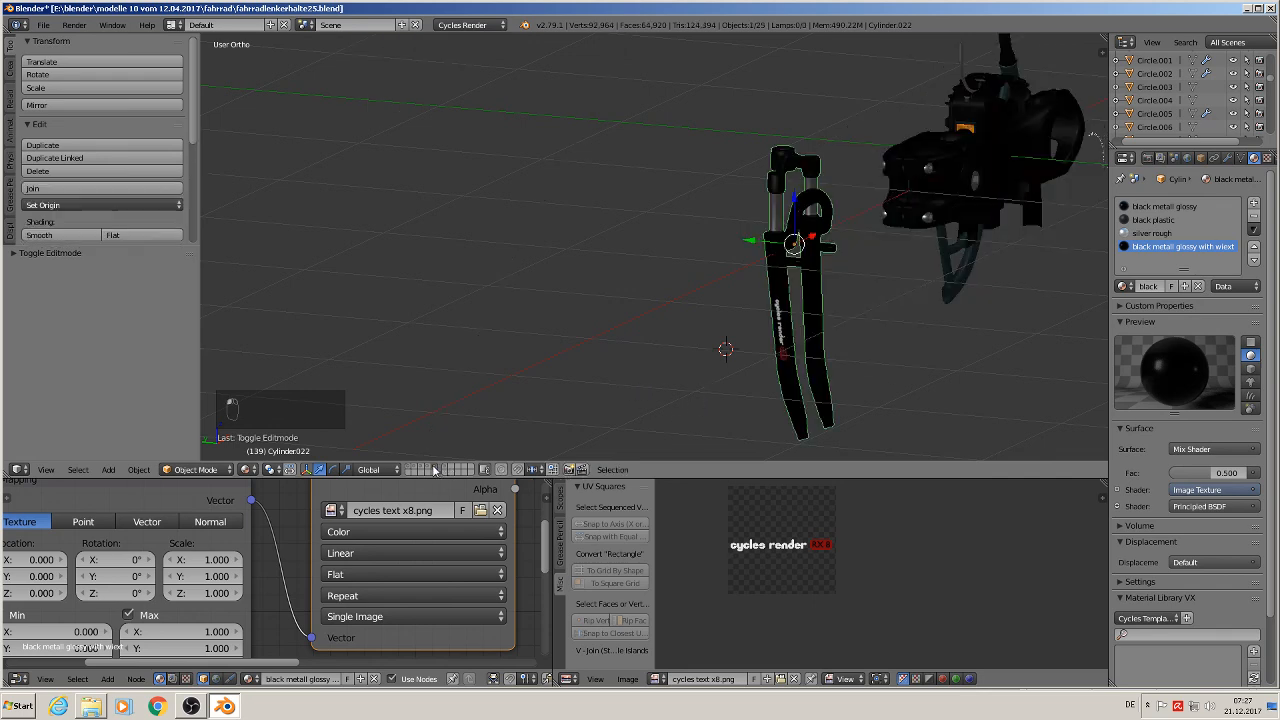
{"action": "key", "text": "alt+g"}
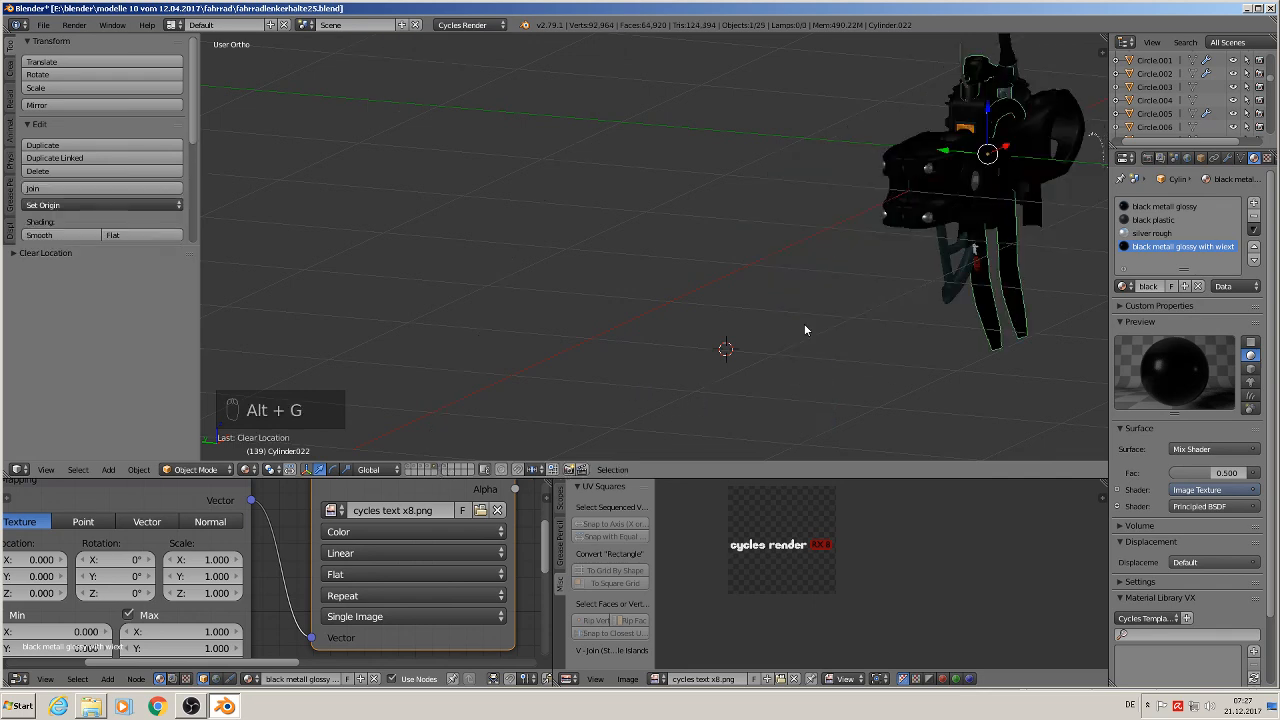
Show the layer with the complete bicycle and examine the lettering on the fork, frame and battery from several angles
{"action": "left_click", "coordinate": [409, 468]}
{"action": "scroll", "coordinate": [689, 254], "scroll_direction": "down", "scroll_amount": 3}
{"action": "middle_click_drag", "start_coordinate": [689, 254], "coordinate": [572, 247]}
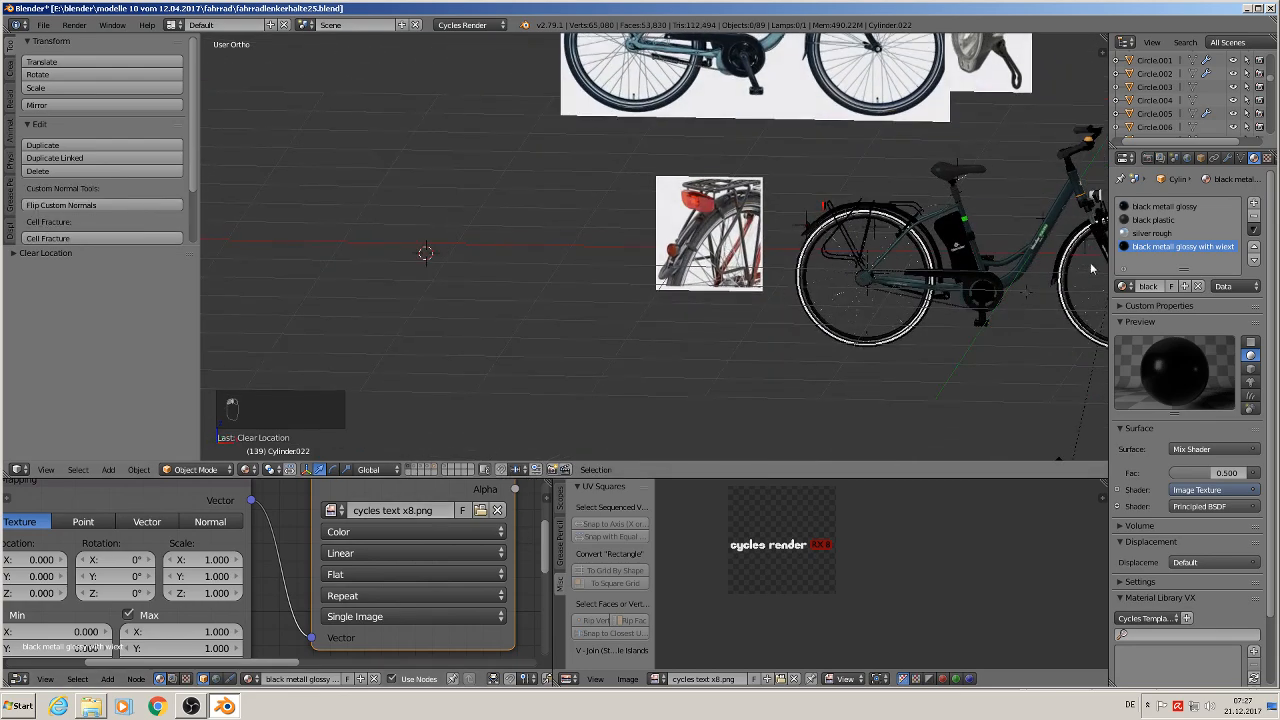
{"action": "middle_click_drag", "start_coordinate": [1035, 259], "coordinate": [507, 320], "text": "shift"}
{"action": "scroll", "coordinate": [523, 311], "scroll_direction": "up", "scroll_amount": 7}
{"action": "scroll", "coordinate": [726, 245], "scroll_direction": "down", "scroll_amount": 4}
{"action": "mouse_move", "coordinate": [728, 294]}
{"action": "middle_mouse_down"}
{"action": "mouse_move", "coordinate": [680, 312]}
{"action": "mouse_move", "coordinate": [708, 308]}
{"action": "middle_mouse_up"}
{"action": "scroll", "coordinate": [722, 307], "scroll_direction": "up", "scroll_amount": 3}
{"action": "scroll", "coordinate": [721, 302], "scroll_direction": "down", "scroll_amount": 4}
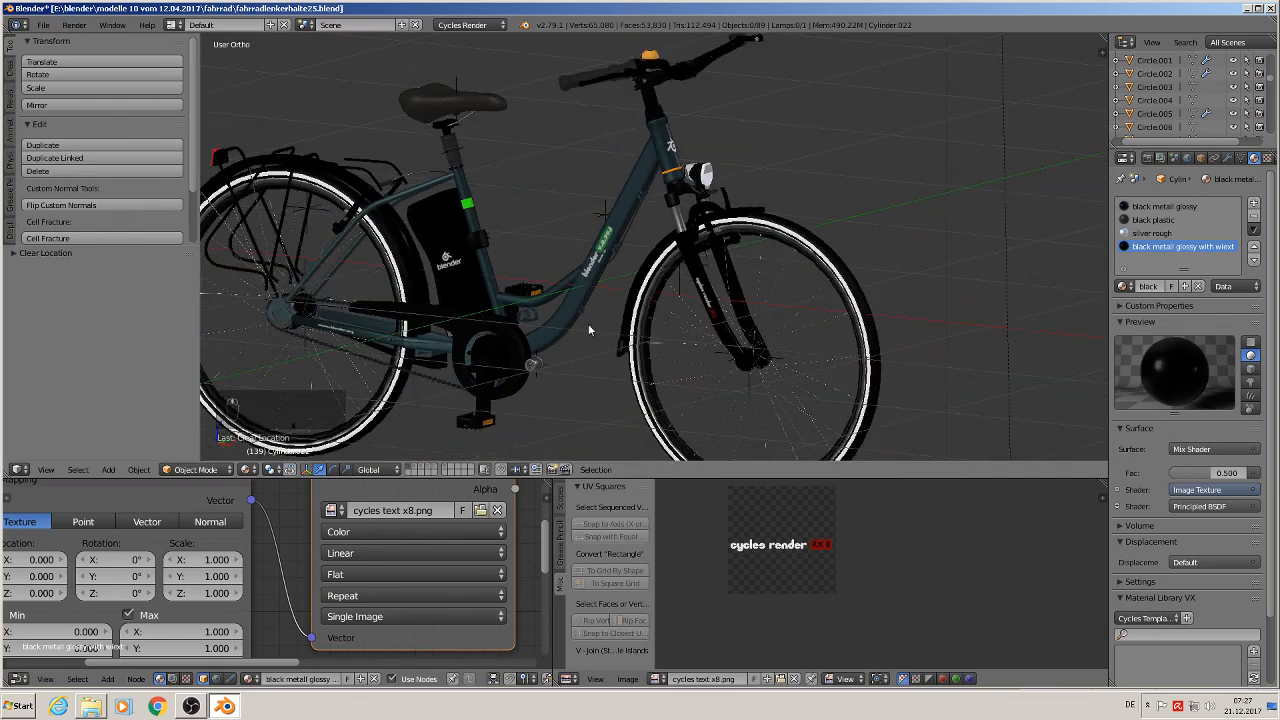
{"action": "middle_click_drag", "start_coordinate": [590, 330], "coordinate": [559, 330]}
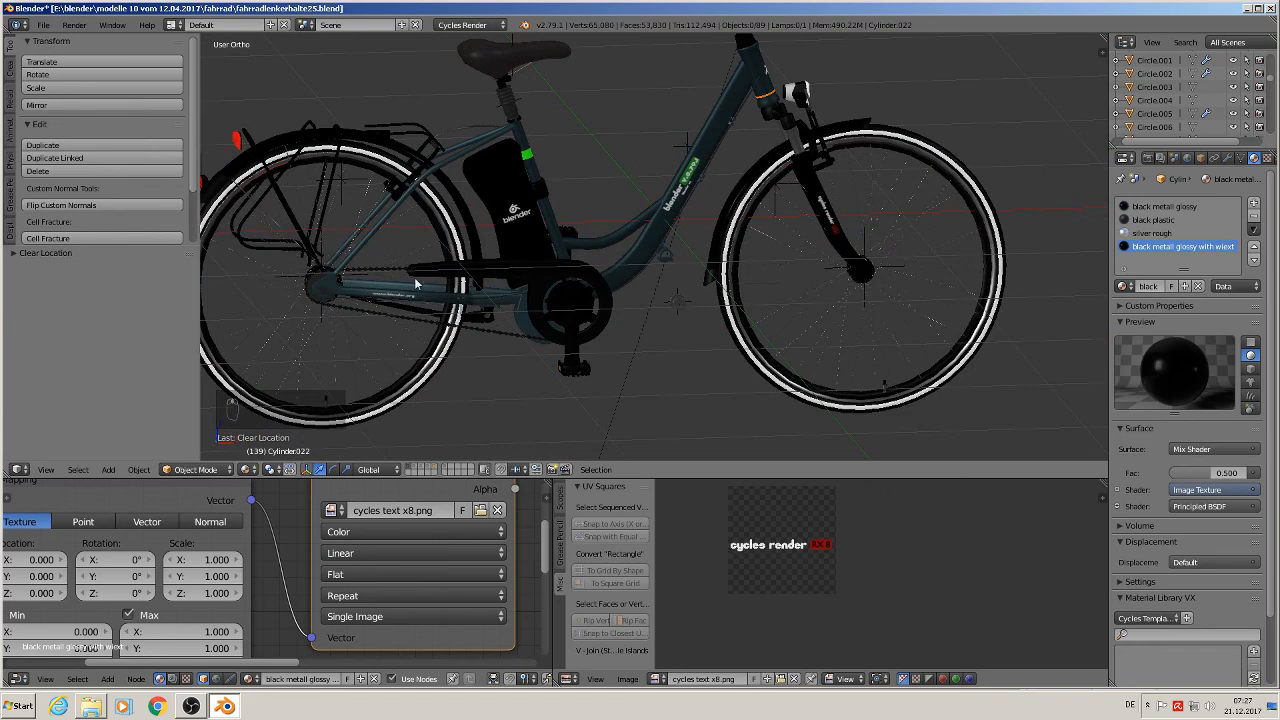
{"action": "scroll", "coordinate": [483, 248], "scroll_direction": "down", "scroll_amount": 3}
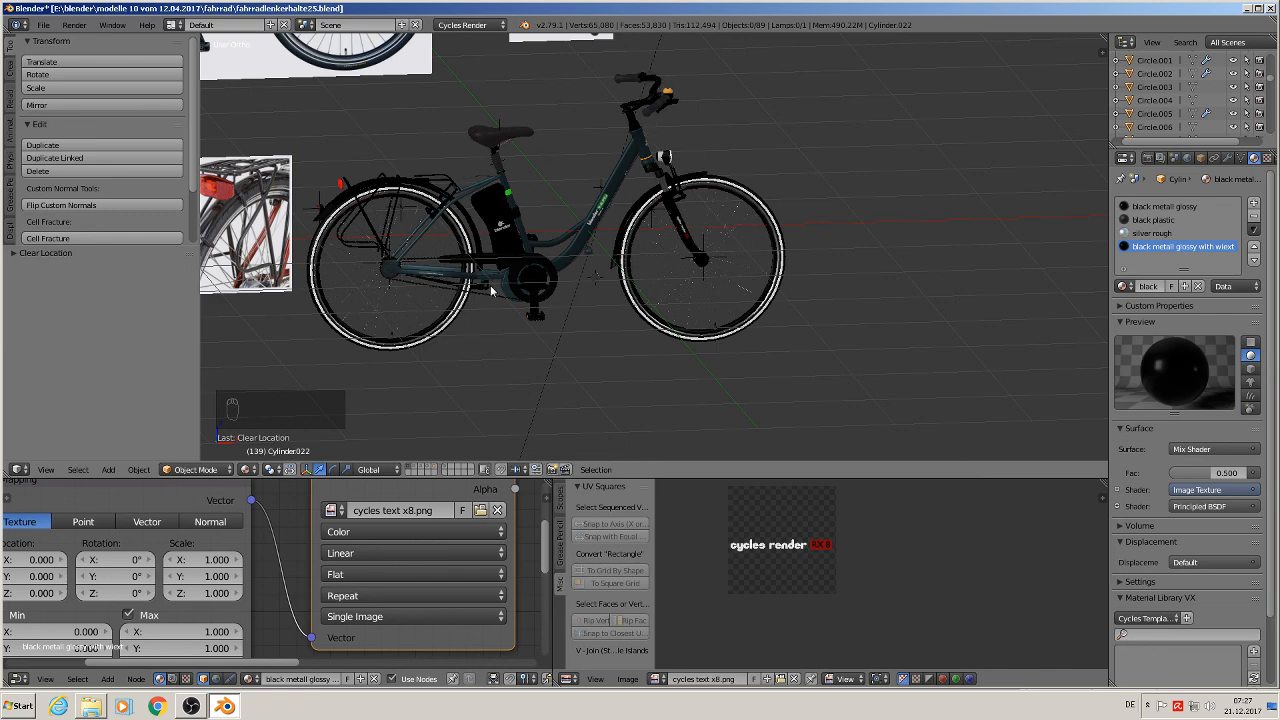
{"action": "left_click", "coordinate": [196, 707]}
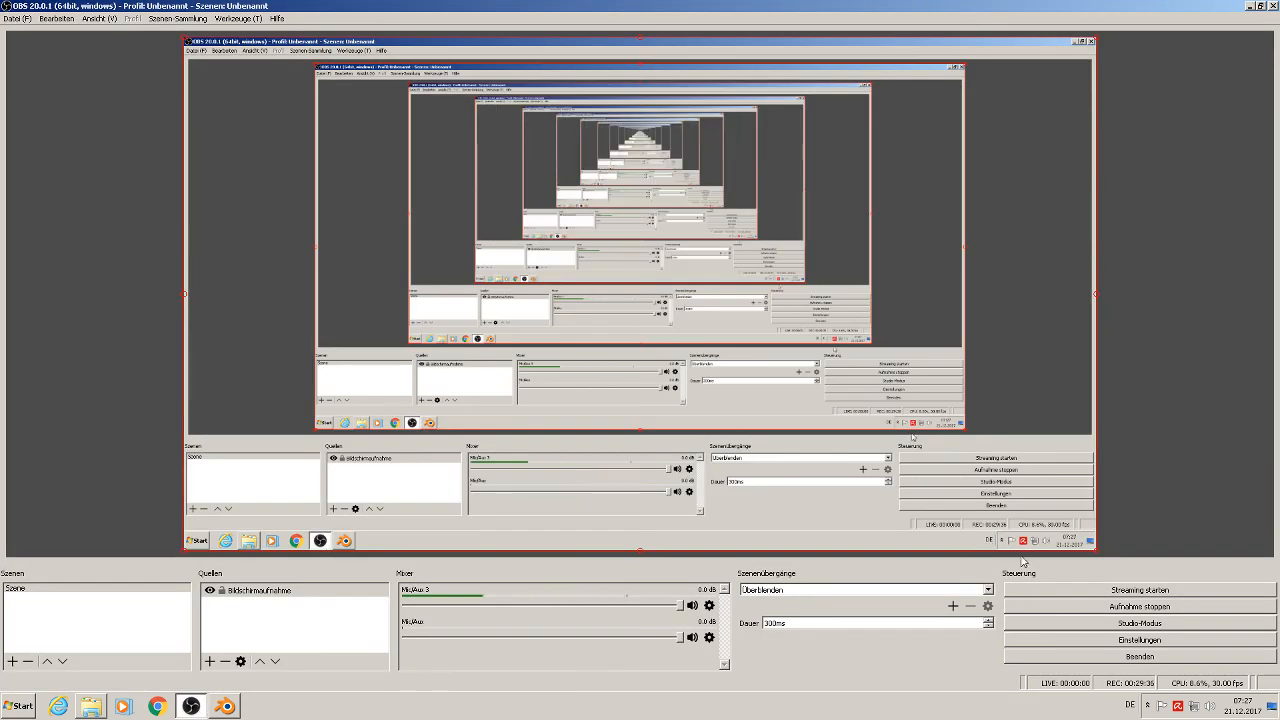